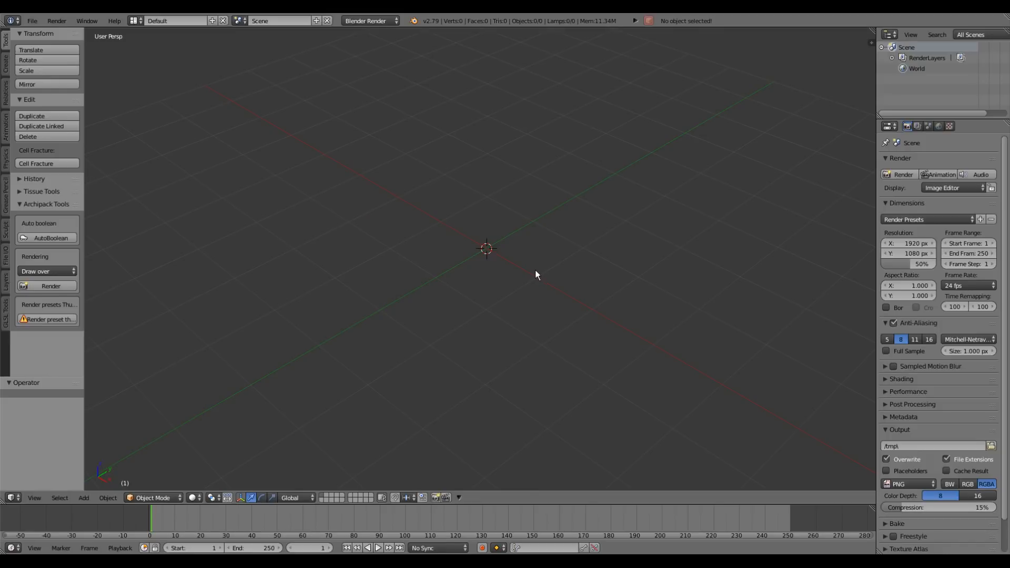
Start the Screencast Keys display in the 3D viewport
key("n")
left_click(807, 287)
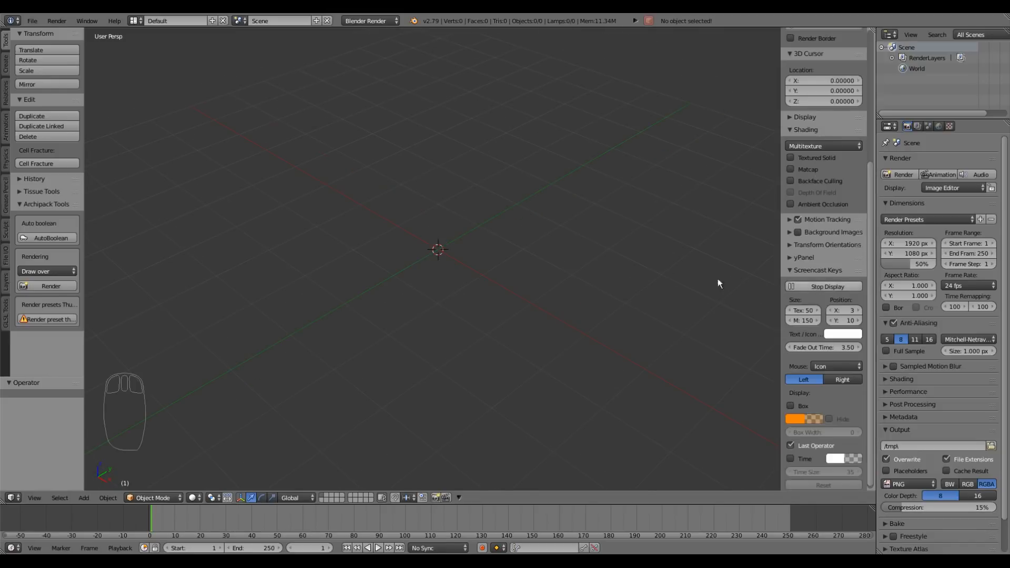
key("n")
Add a cube mesh at the 3D cursor in the empty scene
middle_click_drag(559, 331, 529, 316)
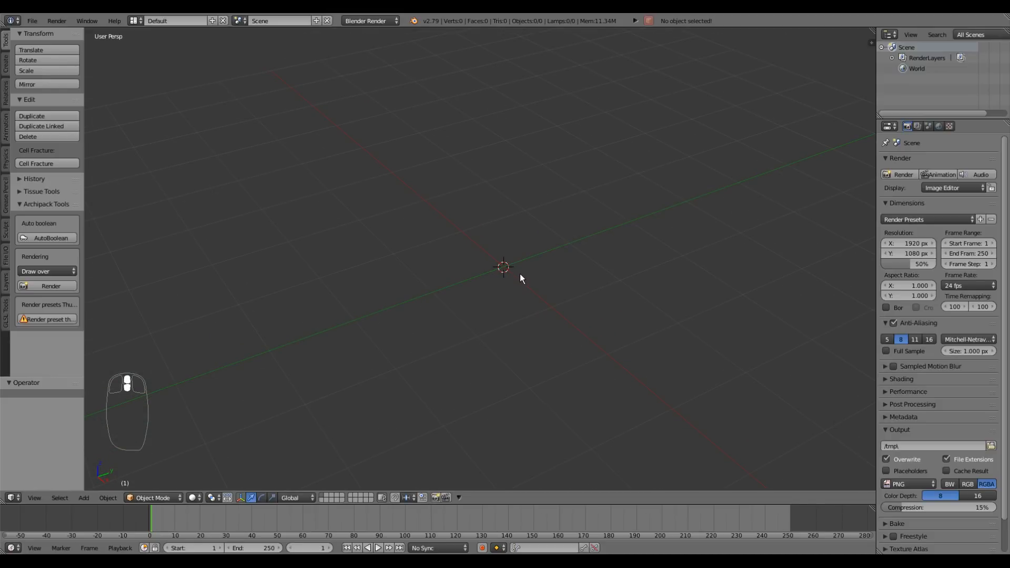
middle_click_drag(523, 288, 514, 293)
key("shift+a")
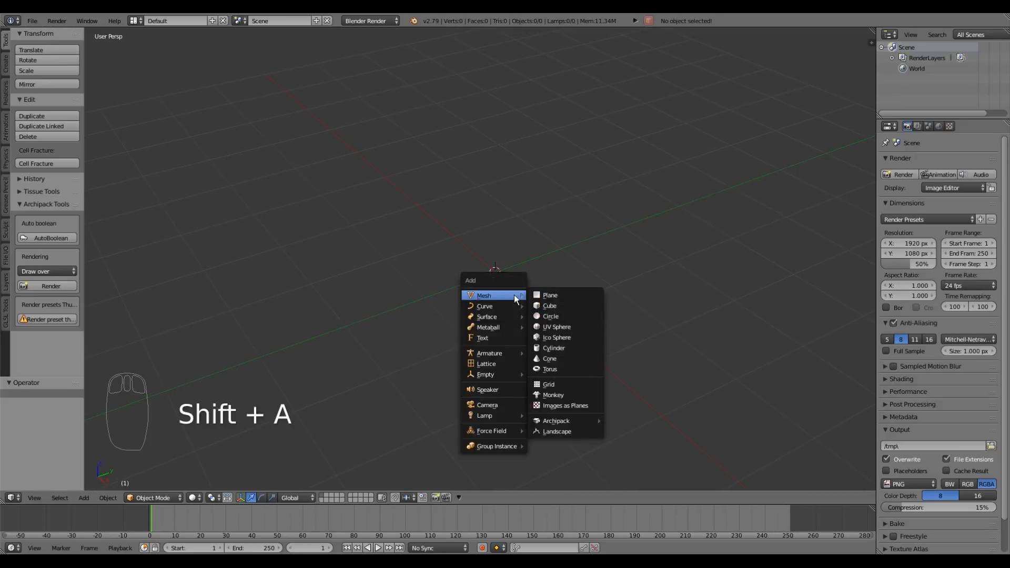
left_click(553, 306)
In Edit Mode, move the cube's whole geometry up by 1 unit along the global Z axis
middle_click_drag(489, 333, 532, 324)
key("Tab")
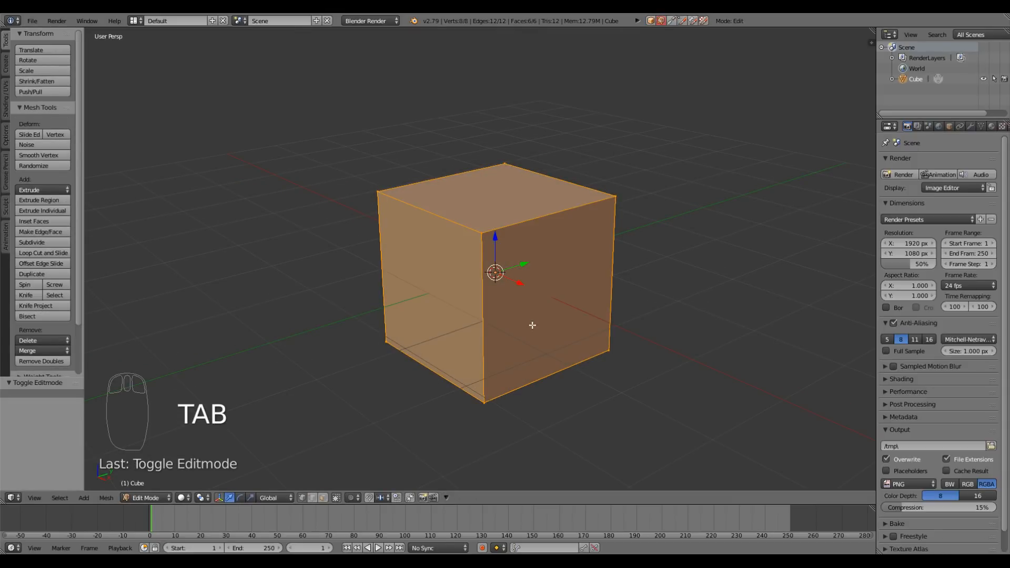
key("g")
type("z")
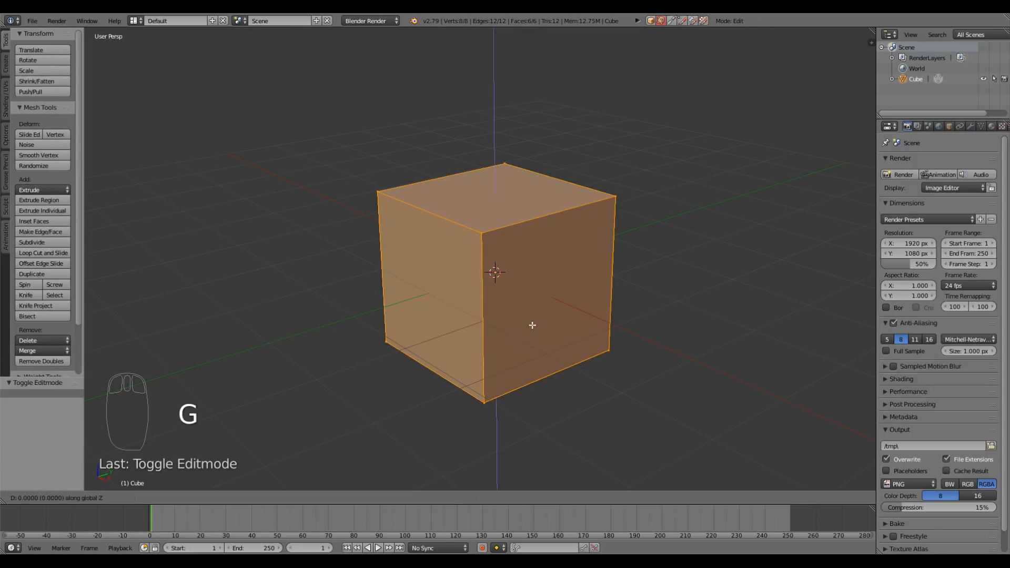
type("1")
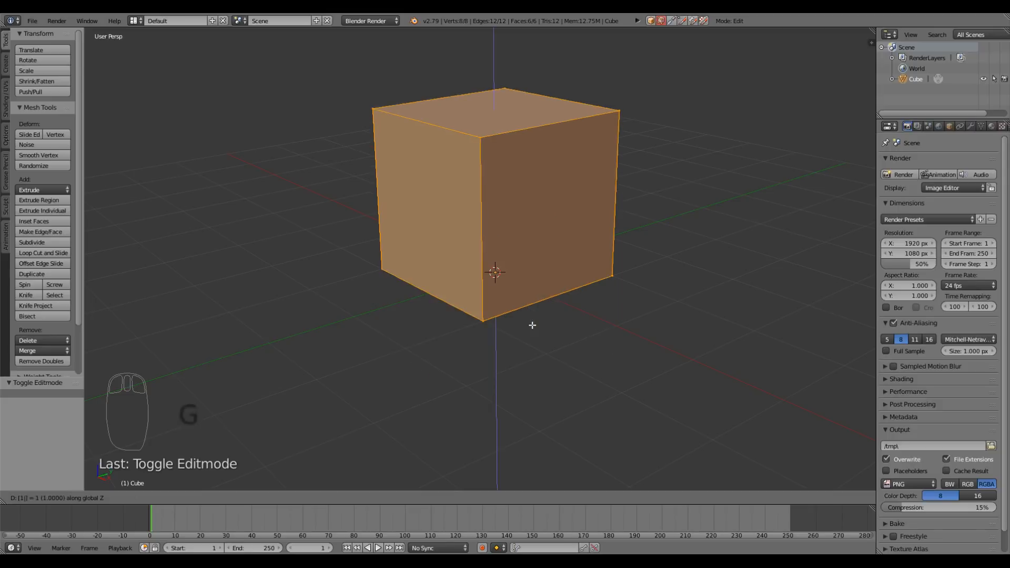
key("Return")
In face selection mode, lower the cube's top face by about 1.62 units along Z to make a flat slab
middle_click_drag(533, 325, 517, 348)
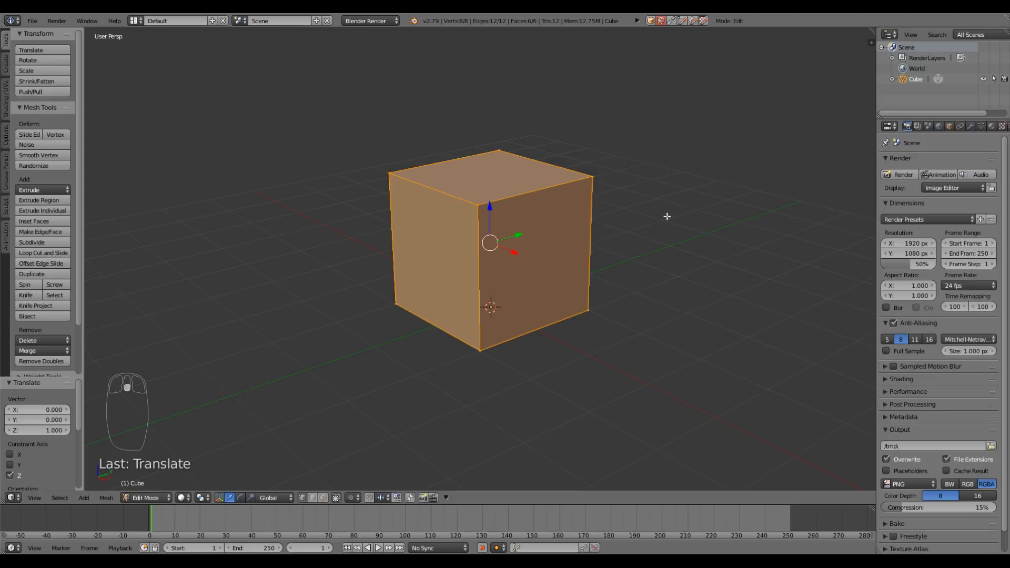
middle_click_drag(625, 359, 620, 384)
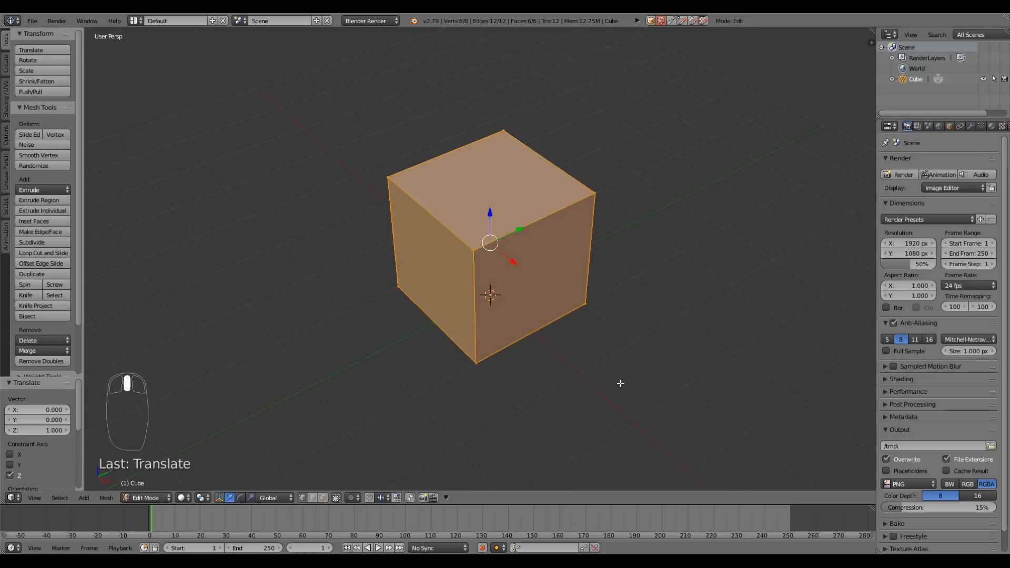
left_click(325, 496)
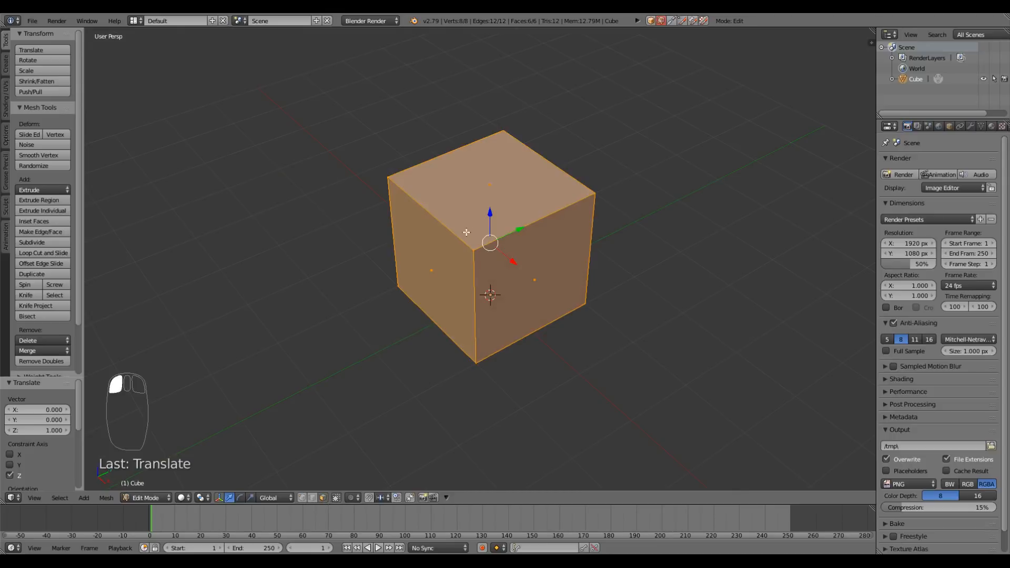
right_click(488, 194)
middle_click_drag(492, 368, 499, 326)
left_click_drag(489, 154, 491, 260)
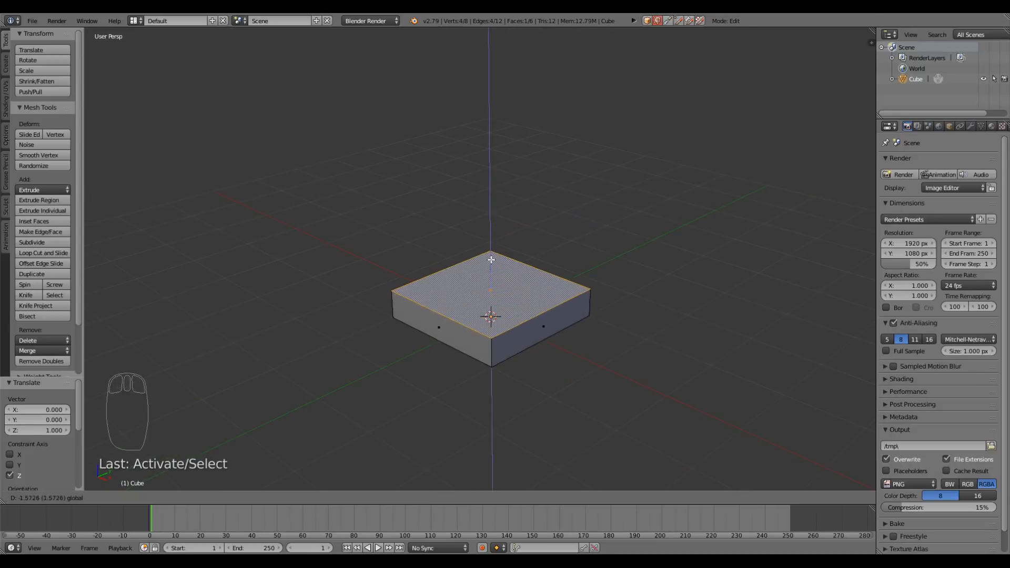
Delete the bottom face of the slab and return to Object Mode
middle_click_drag(492, 260, 495, 253)
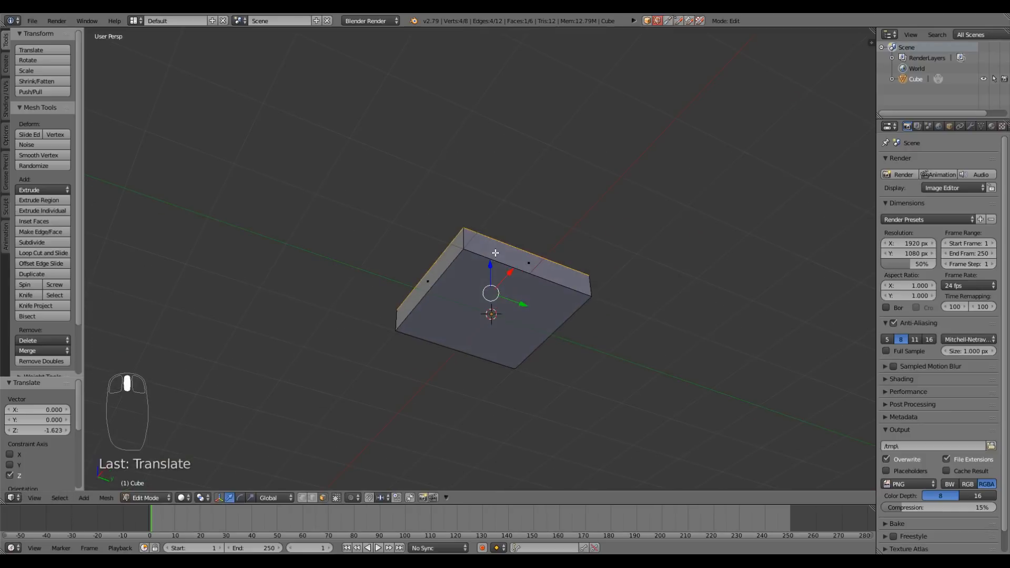
right_click(515, 336)
scroll(496, 292, "up", 4)
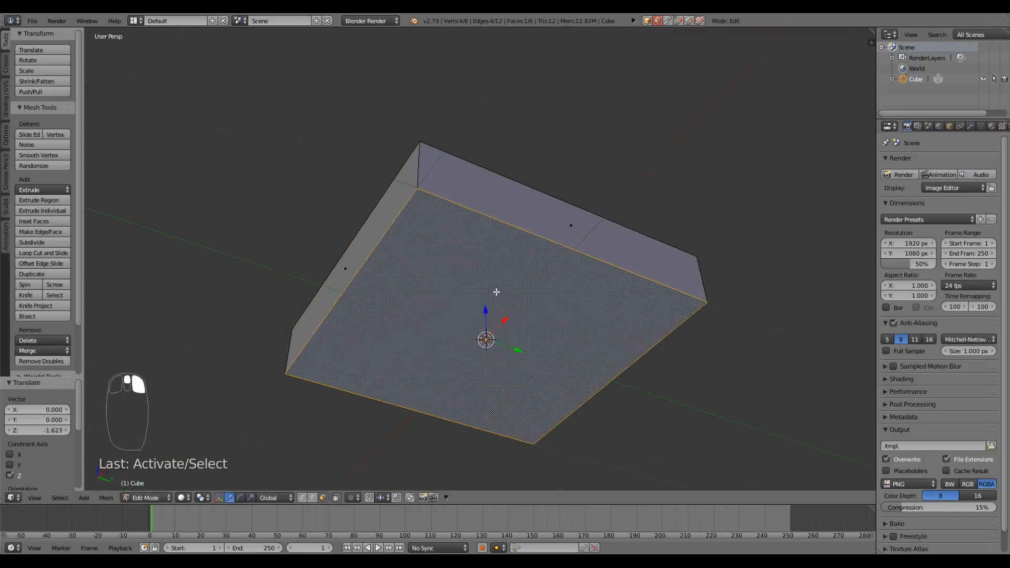
middle_click_drag(497, 292, 548, 293)
key("x")
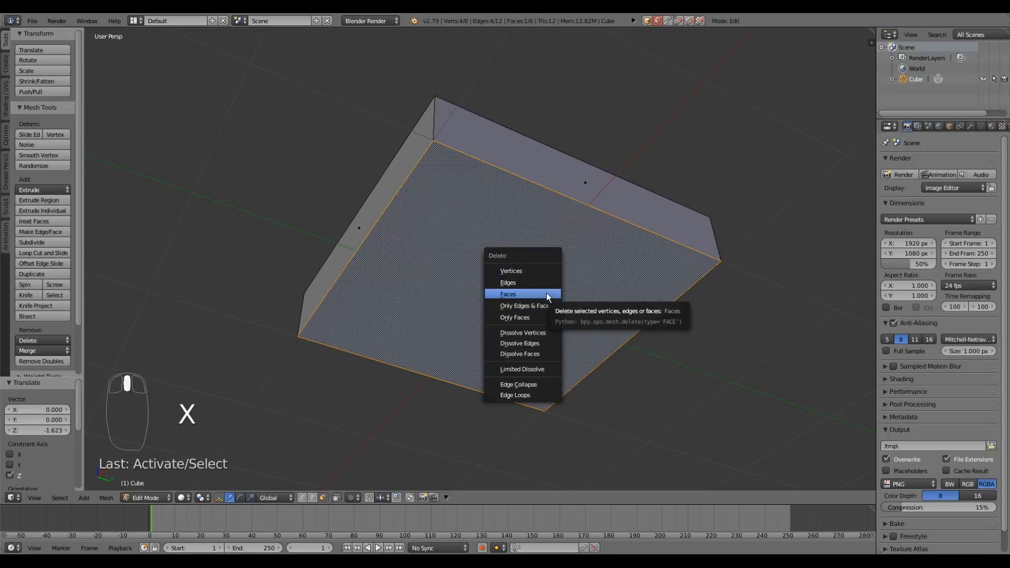
left_click(513, 294)
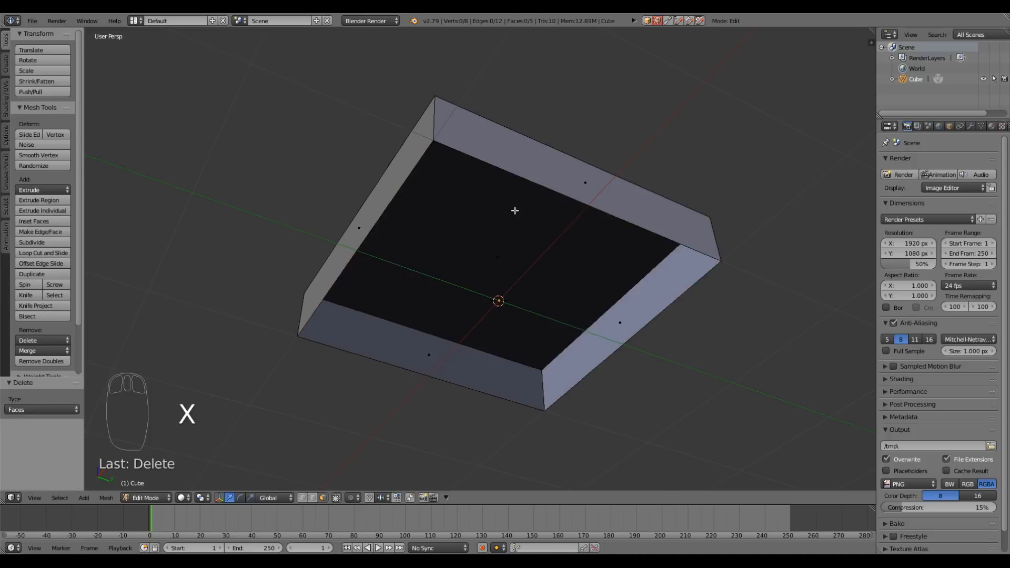
middle_click_drag(515, 210, 515, 253)
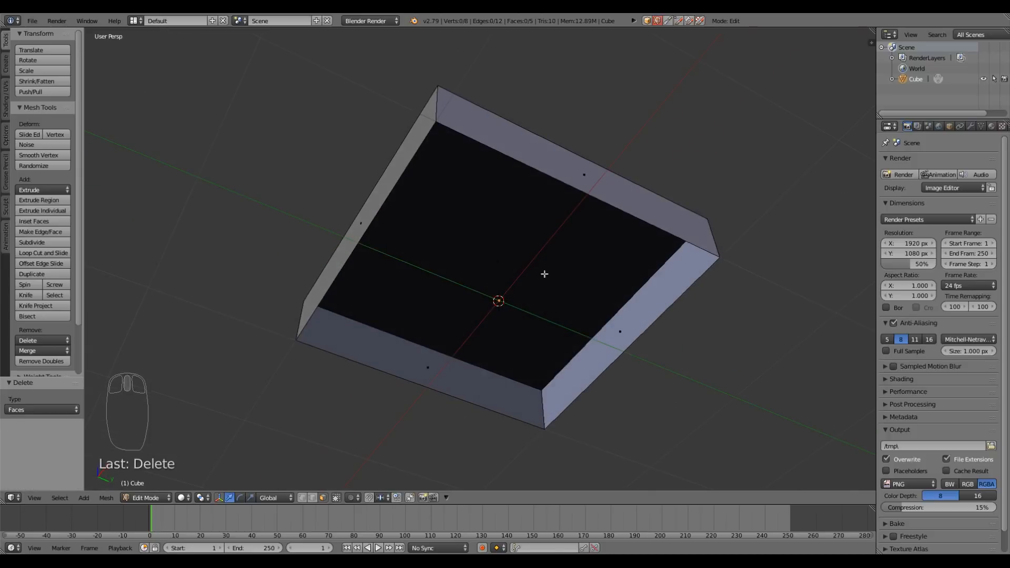
middle_click_drag(519, 190, 513, 272)
scroll(512, 271, "down", 2)
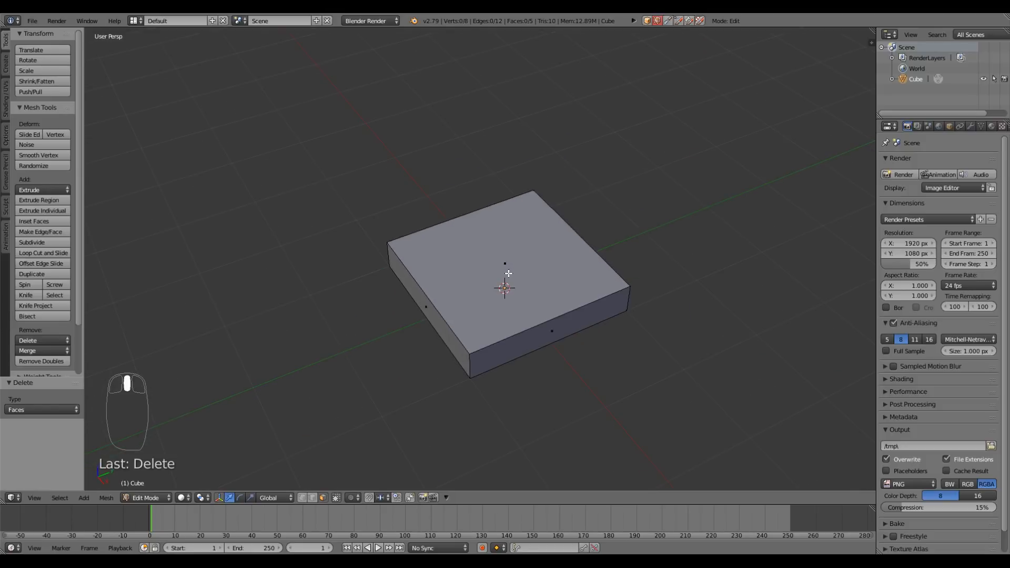
key("Tab")
Give the slab a new material named "stone tile" and set its specular intensity to 0
middle_click_drag(525, 324, 449, 336)
scroll(419, 304, "up", 2)
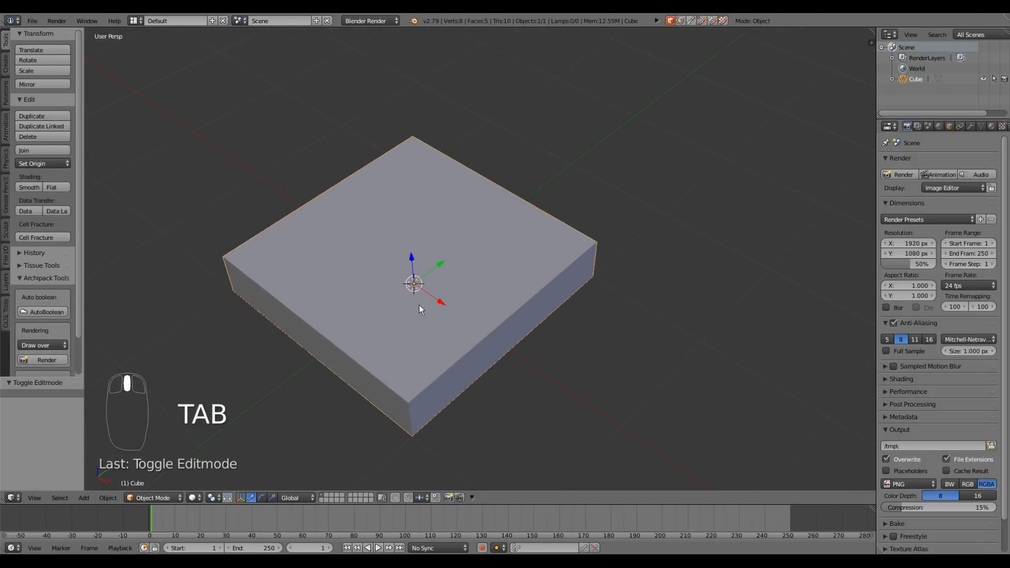
middle_click_drag(419, 305, 597, 221)
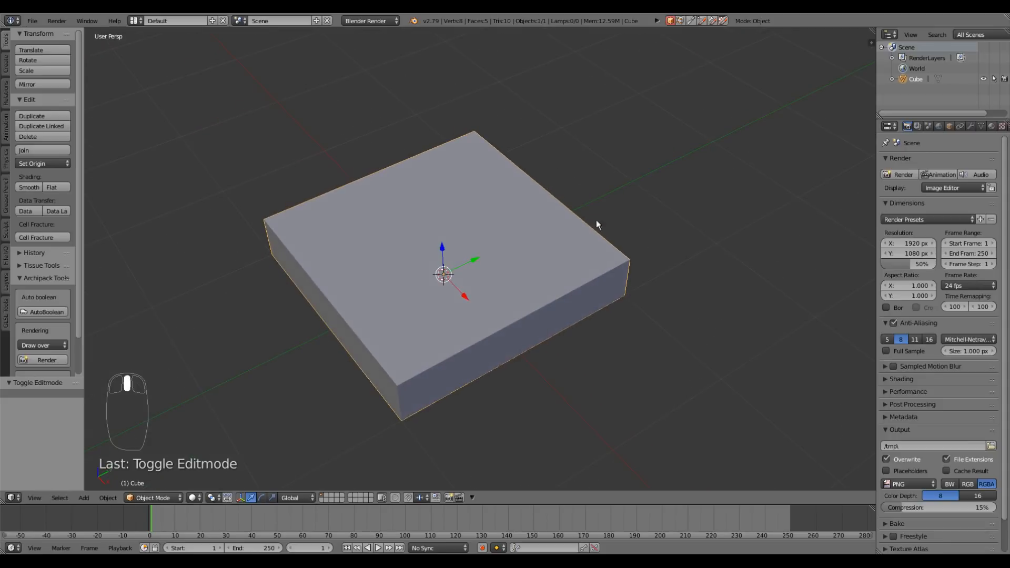
middle_click_drag(488, 249, 466, 259, "shift")
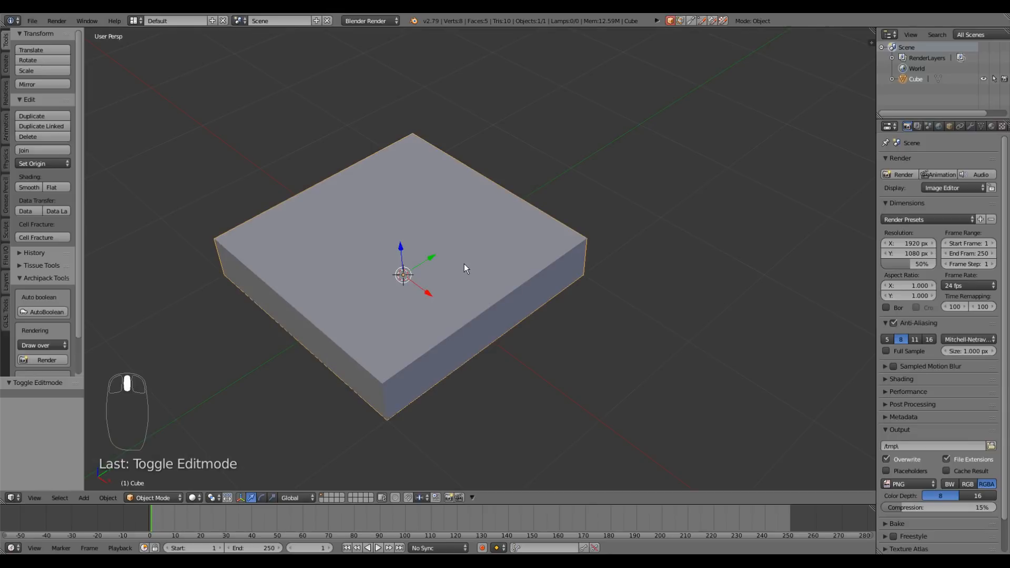
left_click(992, 127)
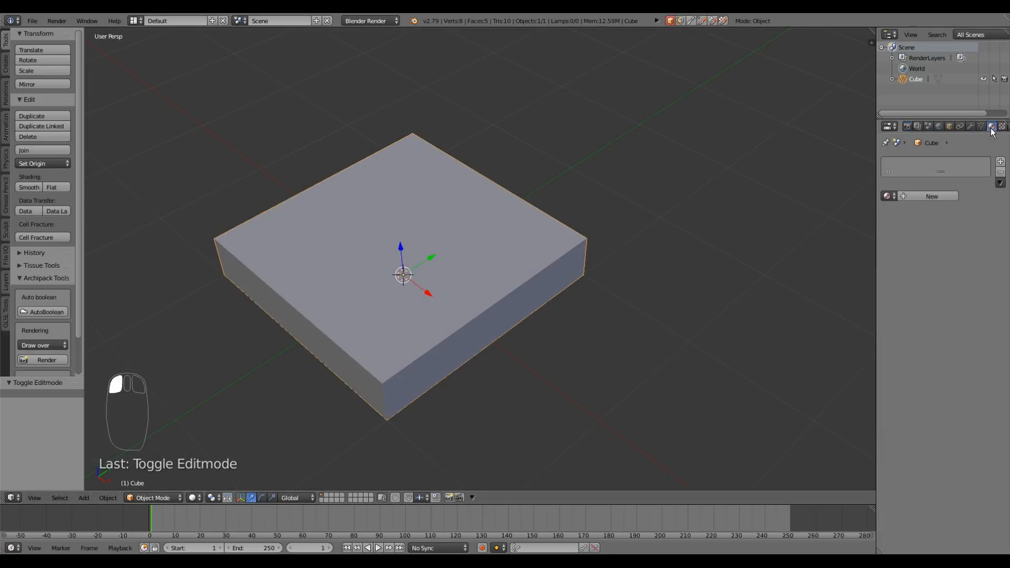
left_click(950, 198)
left_click(907, 196)
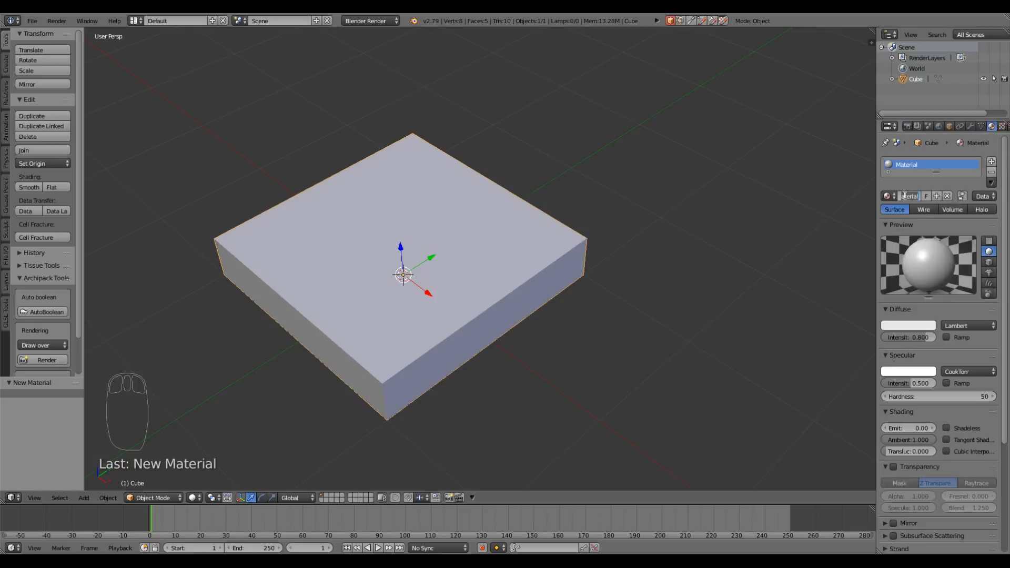
key("BackSpace")
key("Return")
left_click_drag(917, 383, 887, 386)
Add a new texture to the first texture slot of the stone tile material
middle_click_drag(382, 280, 397, 285, "shift")
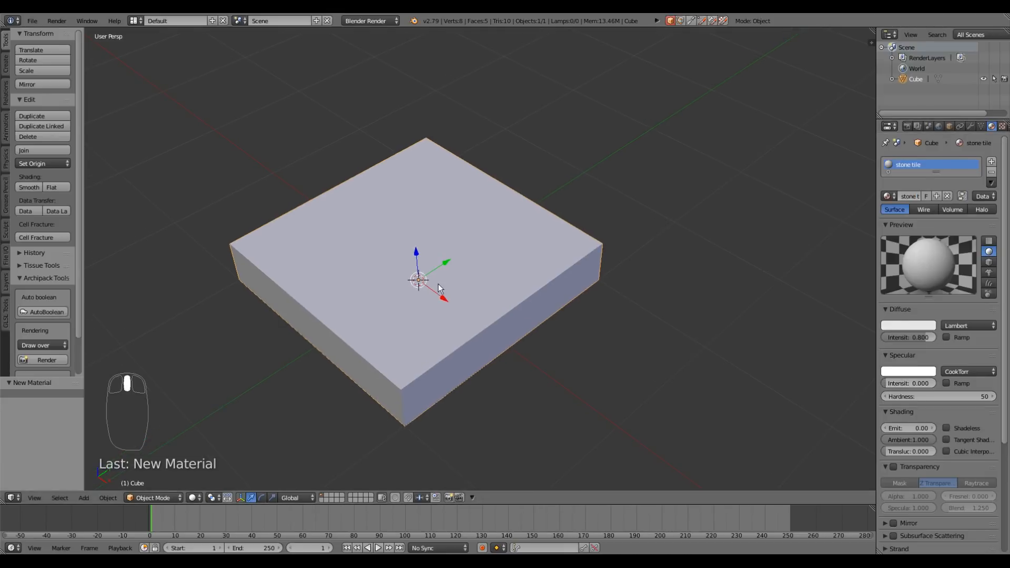
scroll(441, 284, "up", 1)
scroll(442, 287, "down", 1)
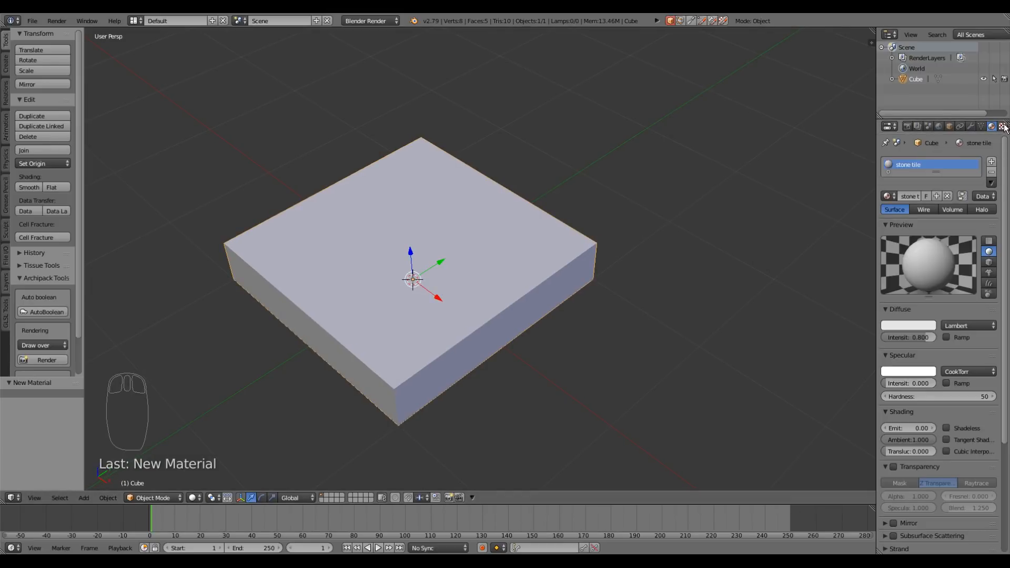
left_click(1003, 127)
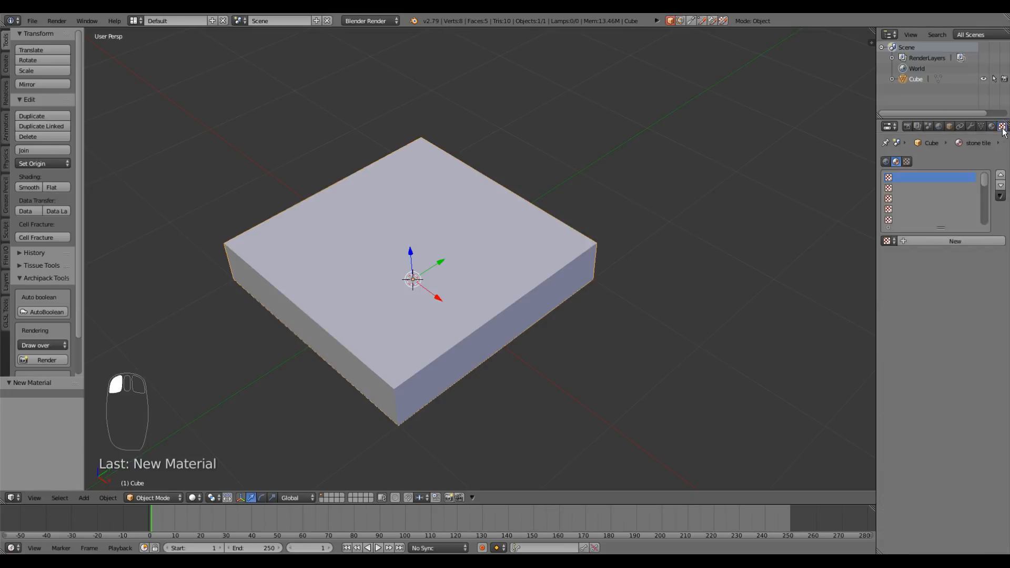
left_click(935, 241)
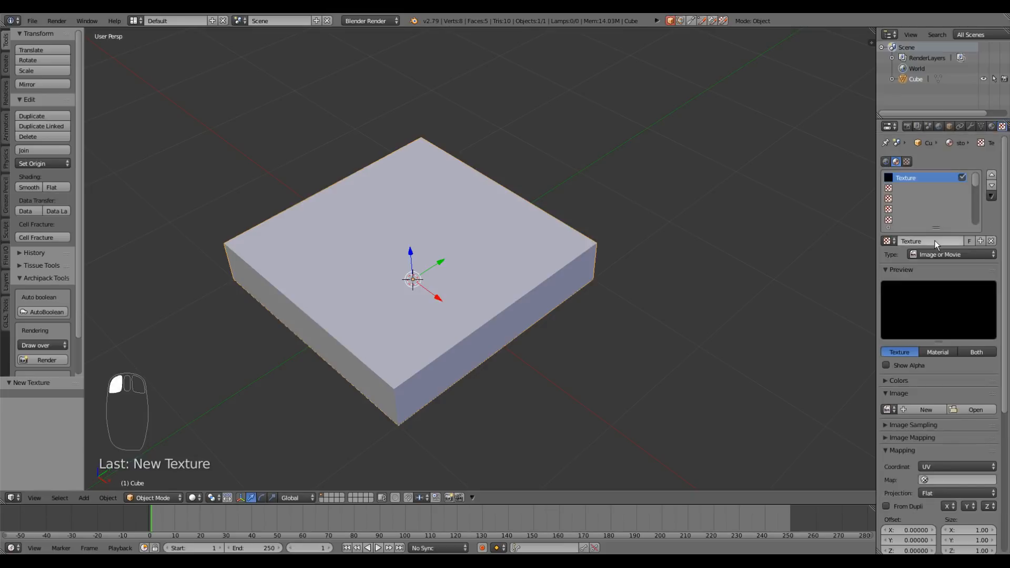
Load rock.png from the terain folder as the texture's image, browsing the files as thumbnails
middle_click_drag(498, 309, 504, 293, "shift")
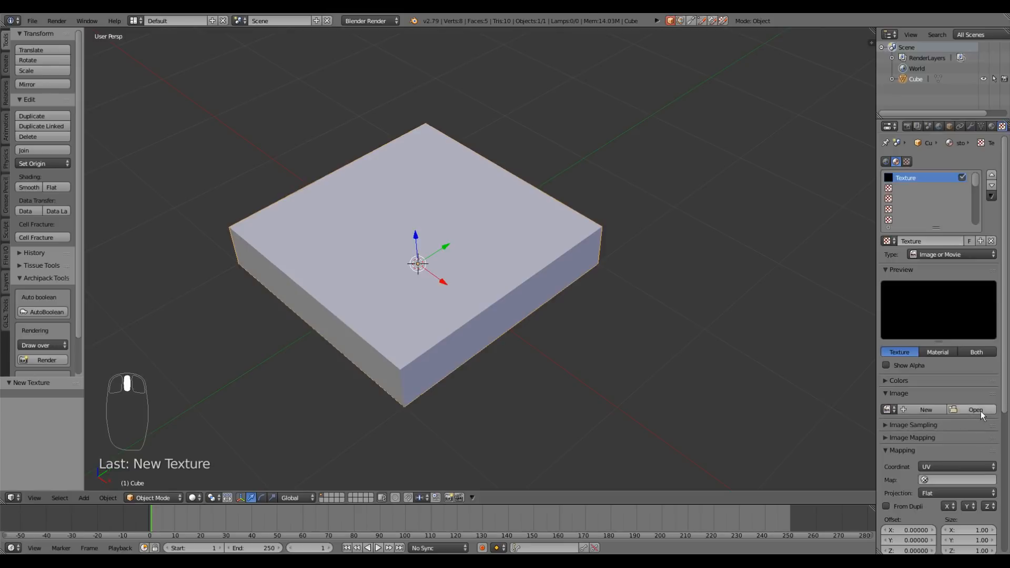
left_click(977, 410)
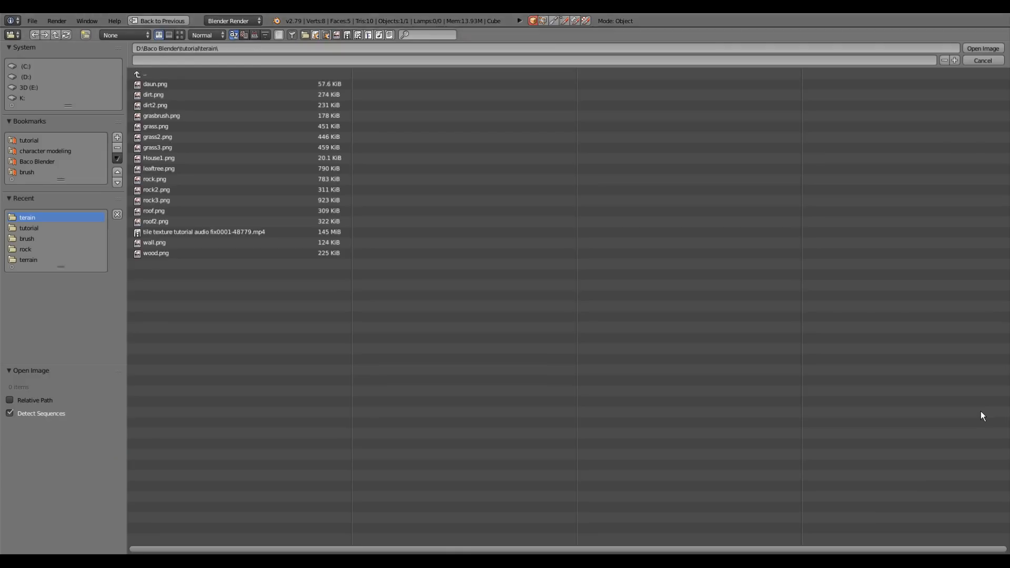
left_click(180, 35)
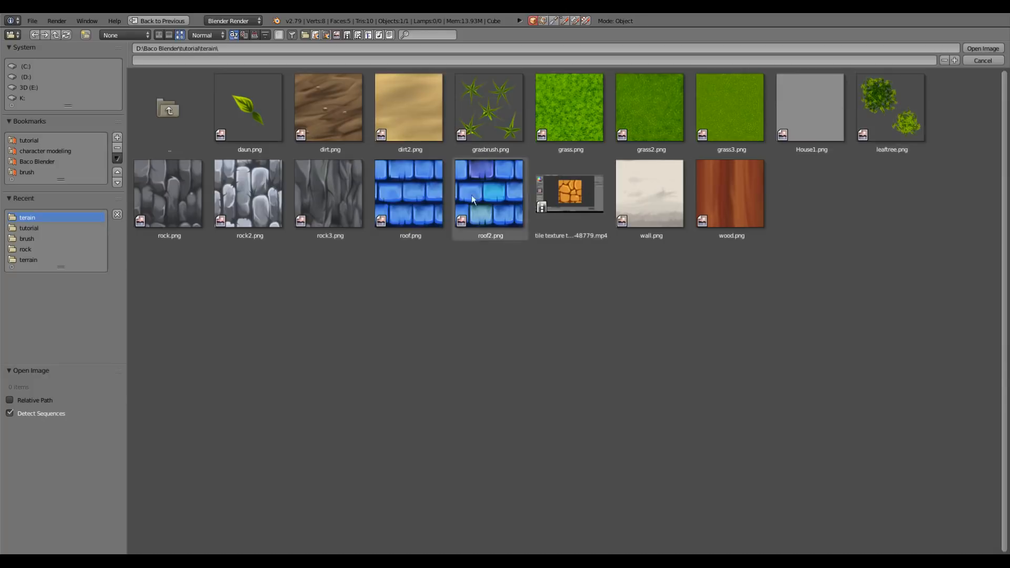
left_click(165, 198)
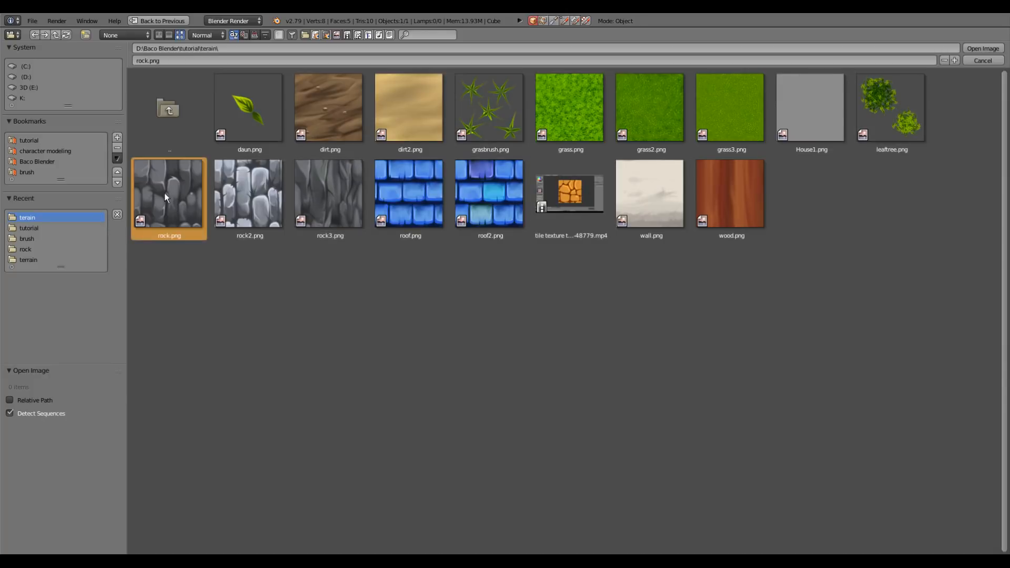
left_click(988, 48)
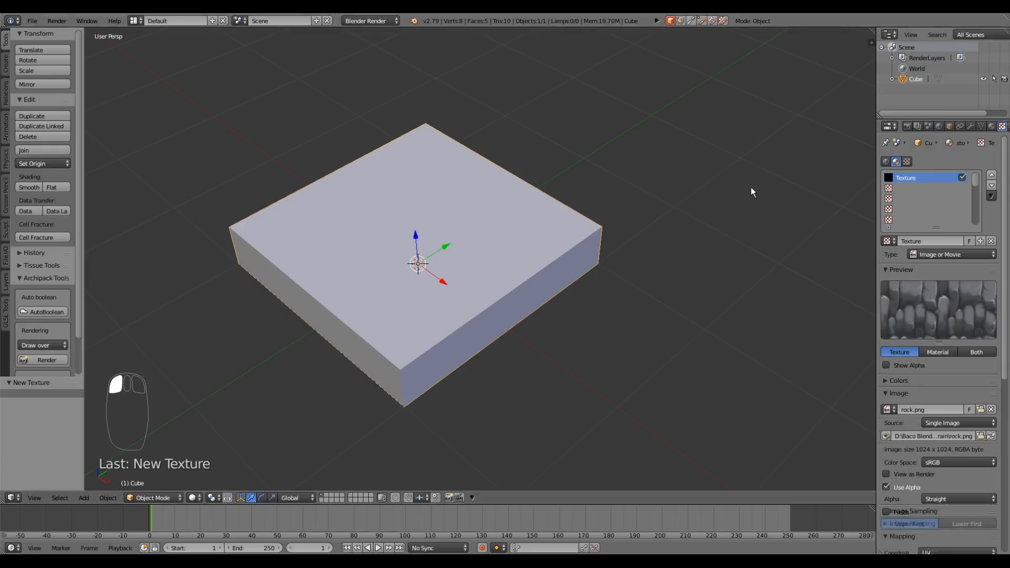
Show the stone tile material's settings and switch the viewport shading to Material
left_click(992, 127)
mouse_move(474, 292)
middle_mouse_down()
mouse_move(489, 292)
mouse_move(447, 298)
mouse_move(431, 322)
mouse_move(444, 332)
mouse_move(442, 307)
mouse_move(482, 339)
mouse_move(383, 370)
mouse_move(375, 384)
middle_mouse_up()
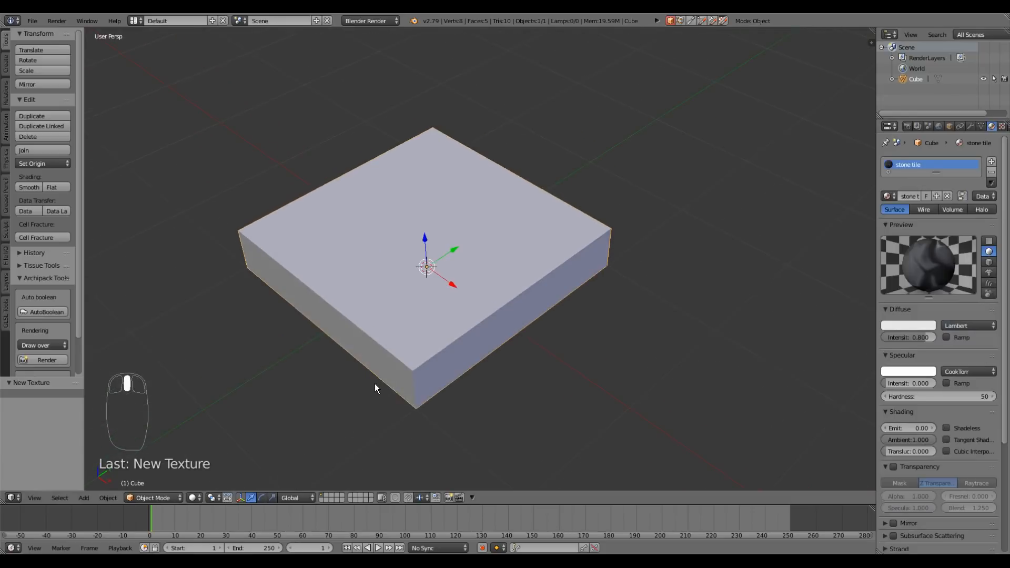
left_click(194, 498)
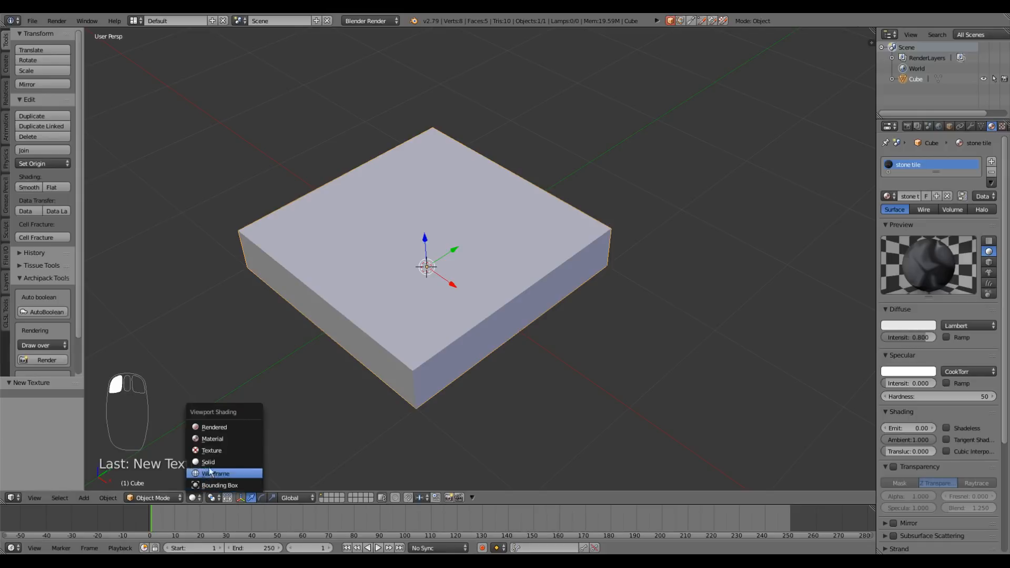
left_click(198, 500)
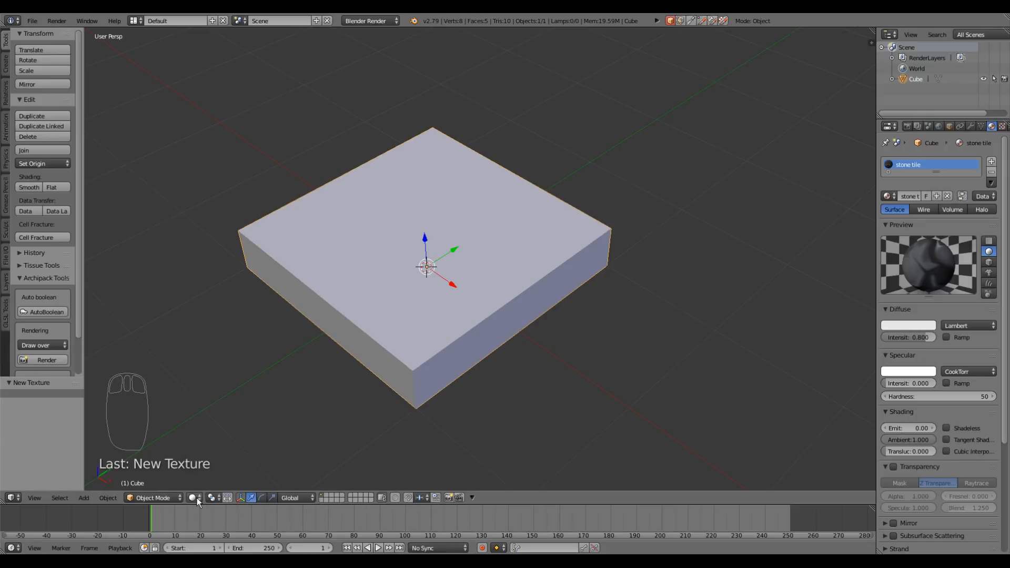
left_click(197, 498)
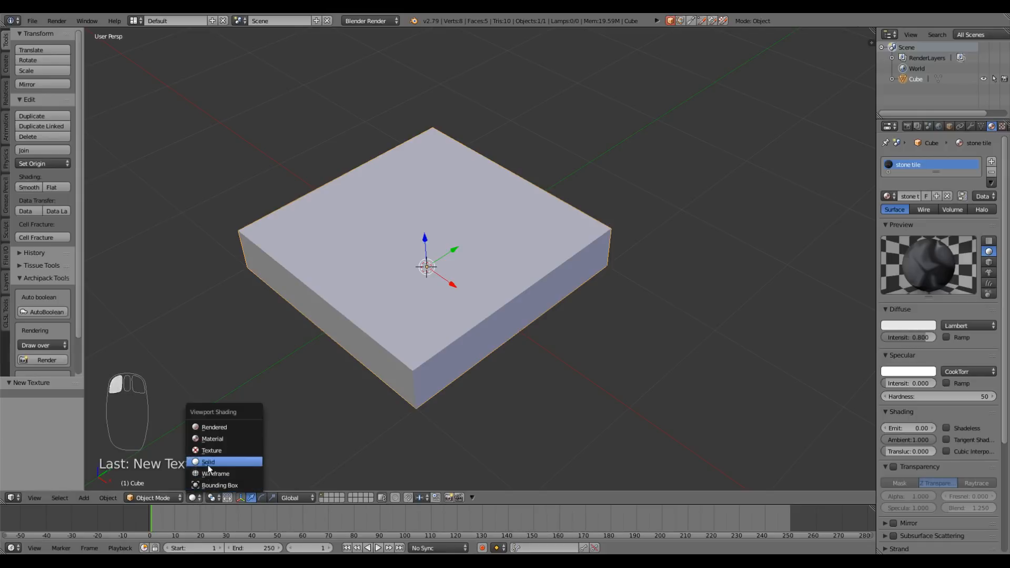
left_click(210, 439)
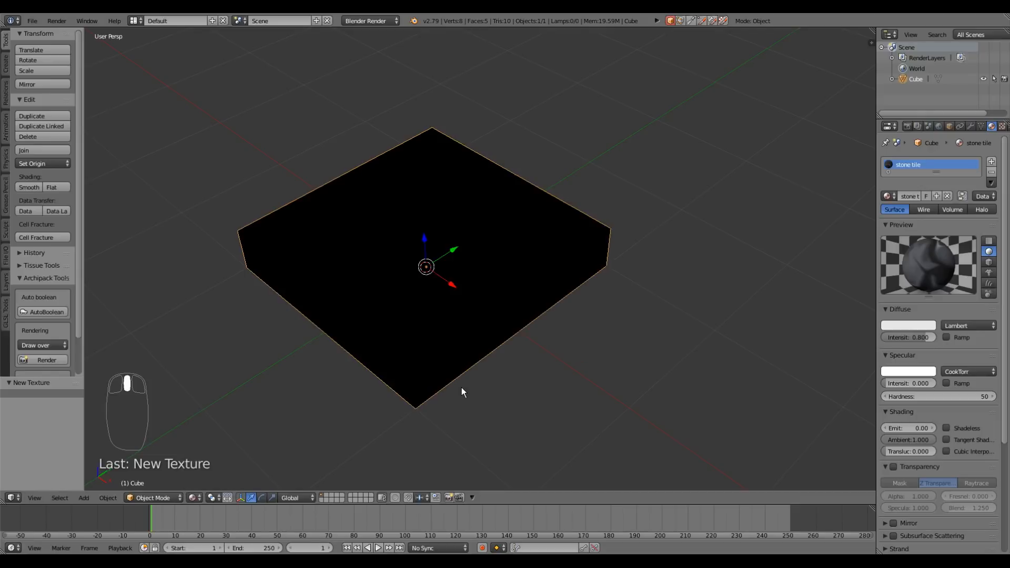
Add a Hemi lamp to the scene and move it along the Y axis away from the slab
mouse_move(462, 387)
middle_mouse_down()
mouse_move(396, 395)
mouse_move(371, 384)
mouse_move(411, 382)
middle_mouse_up()
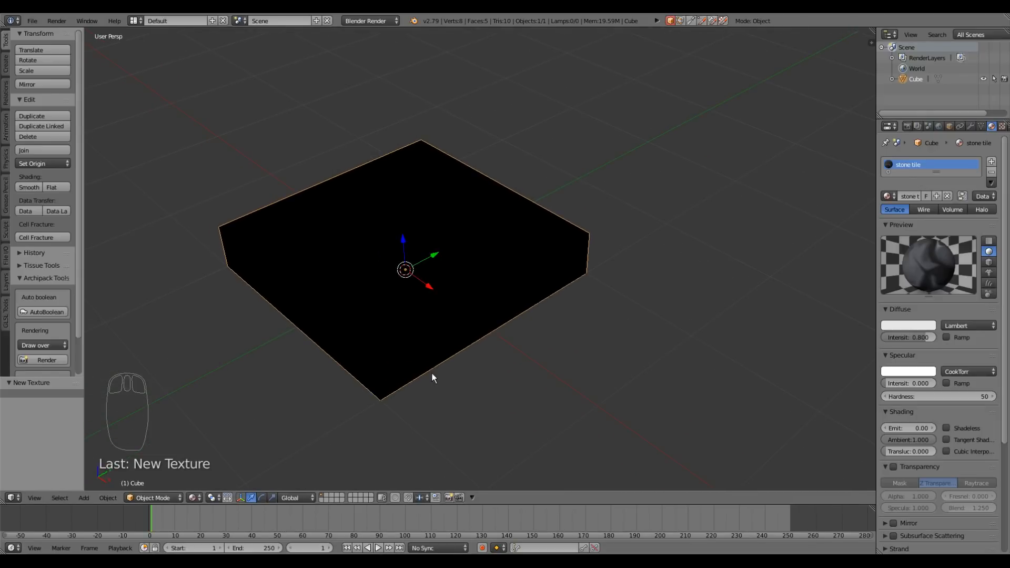
key("shift+a")
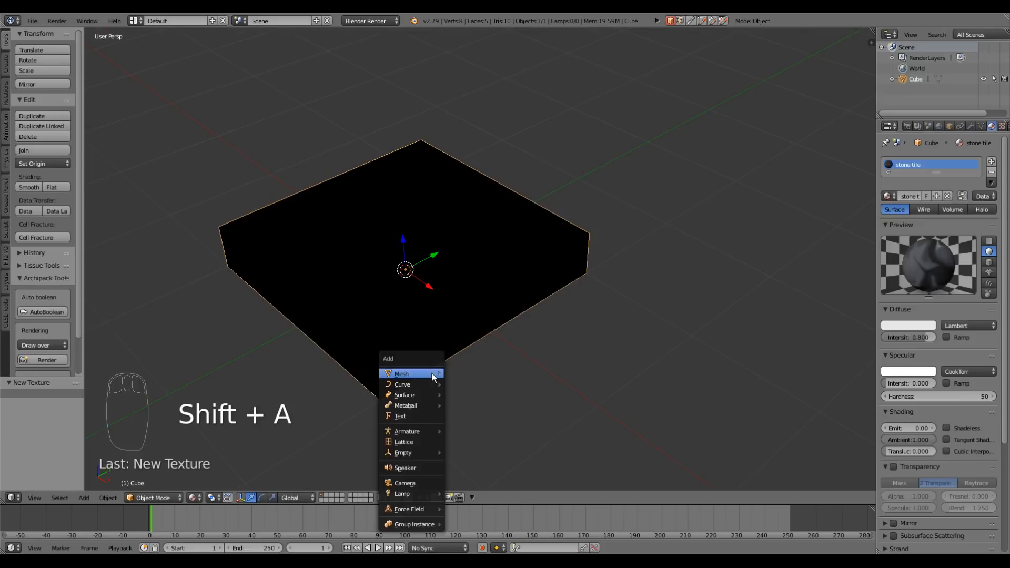
mouse_move(412, 492)
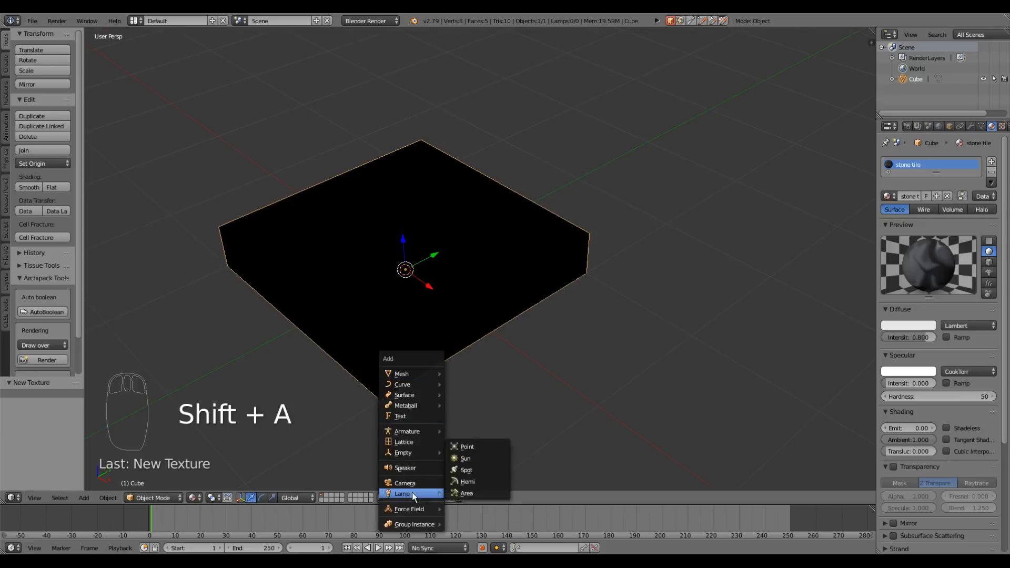
left_click(475, 478)
middle_click_drag(473, 361, 430, 272)
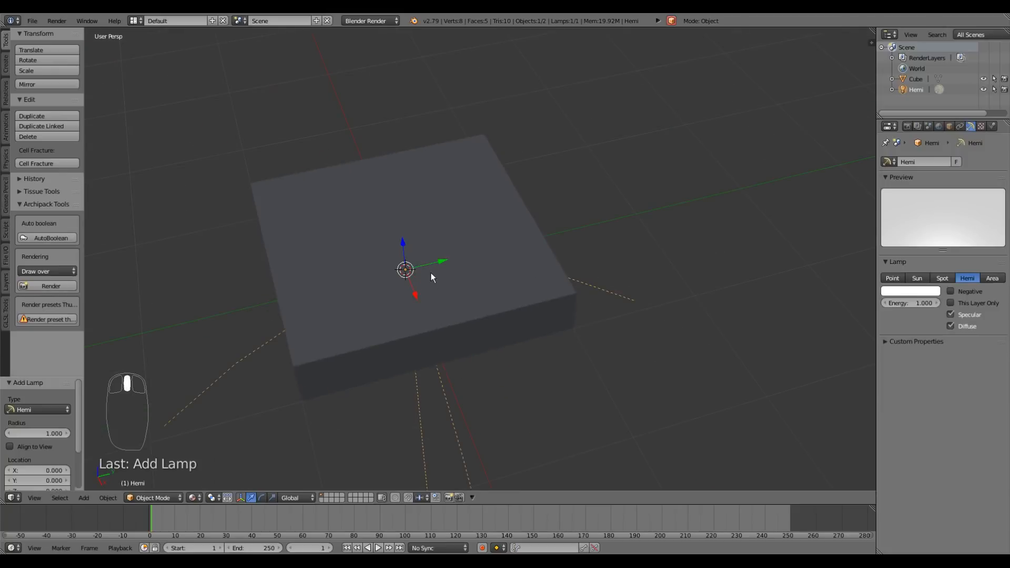
key("g")
key("y")
left_click(810, 206)
Select the slab and enter mesh editing with edge selection active
mouse_move(474, 353)
middle_mouse_down()
mouse_move(518, 341)
mouse_move(491, 307)
mouse_move(494, 376)
mouse_move(480, 318)
mouse_move(448, 313)
mouse_move(448, 333)
mouse_move(477, 340)
middle_mouse_up()
right_click(448, 344)
key("Tab")
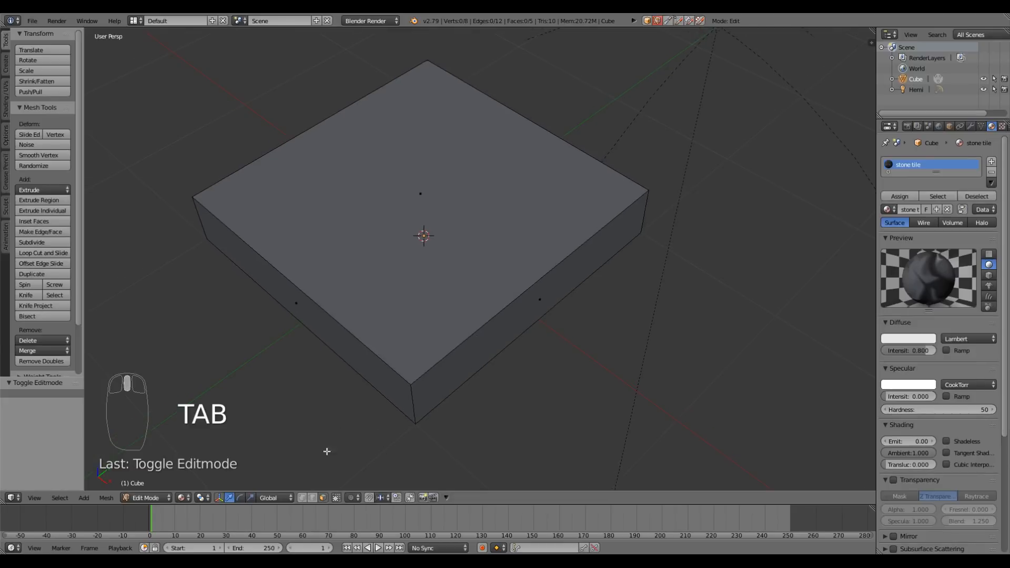
left_click(312, 498)
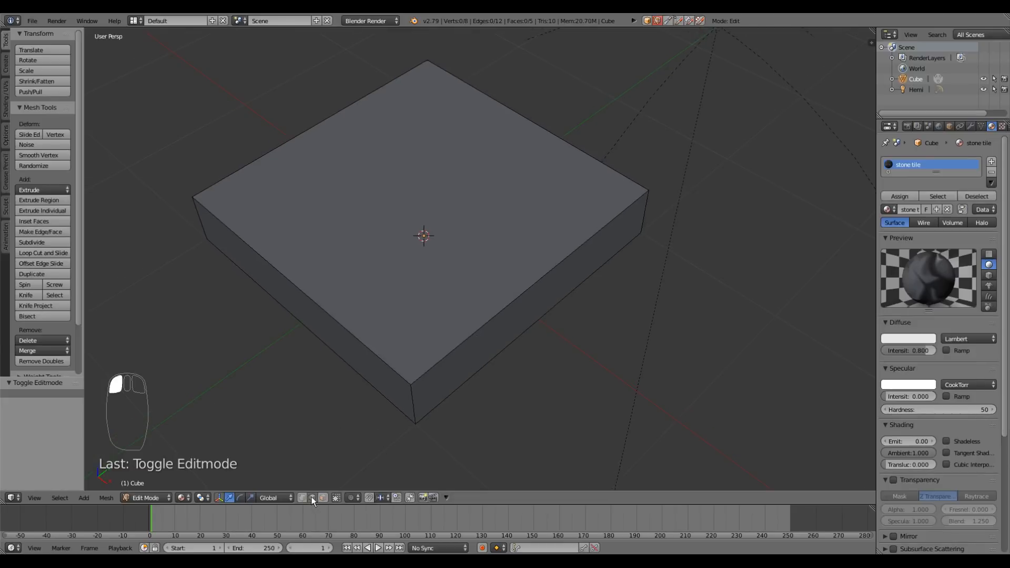
Select the slab's four vertical corner edges
right_click(422, 407)
right_click(643, 219, "shift")
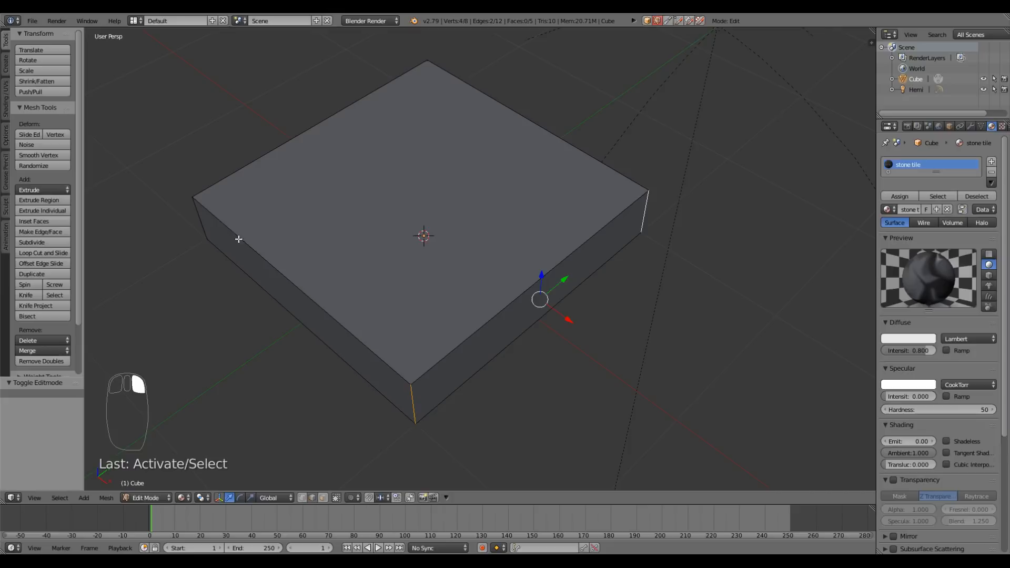
right_click(203, 224, "shift")
middle_click_drag(263, 302, 305, 260)
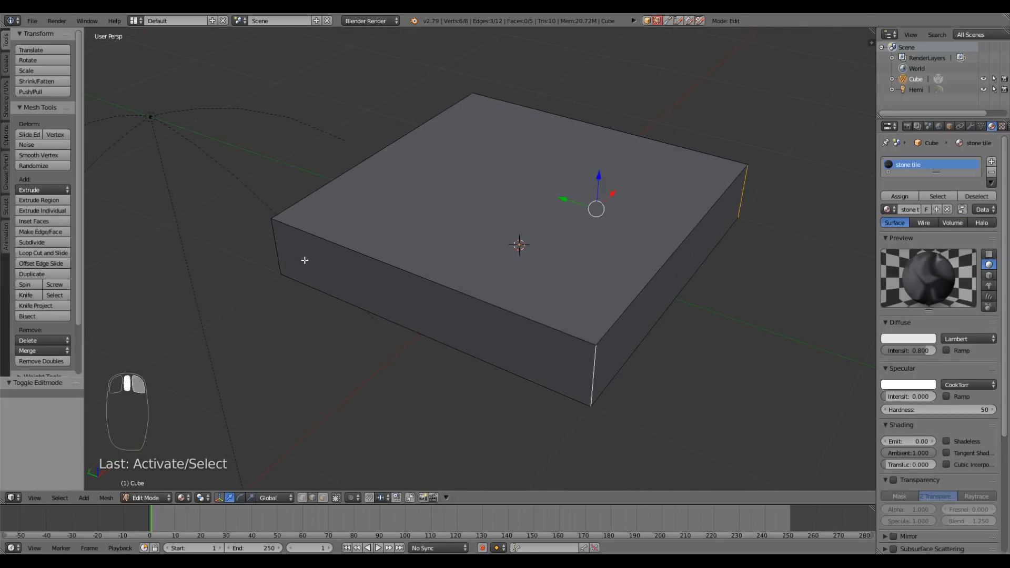
right_click(276, 248, "shift")
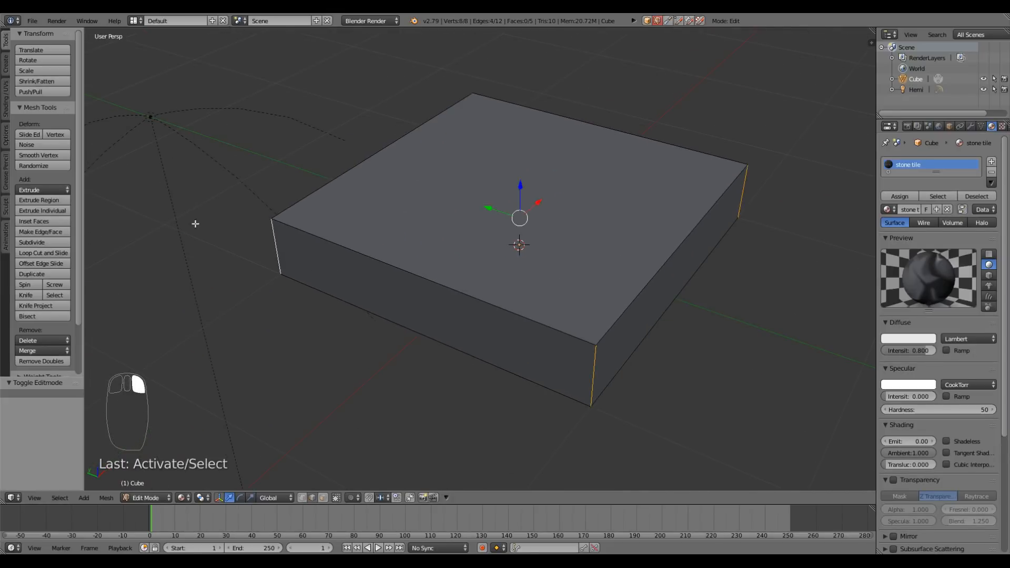
Show the UV mapping tools, replace the edge selection with the whole mesh, and unwrap it without any seams
left_click(5, 109)
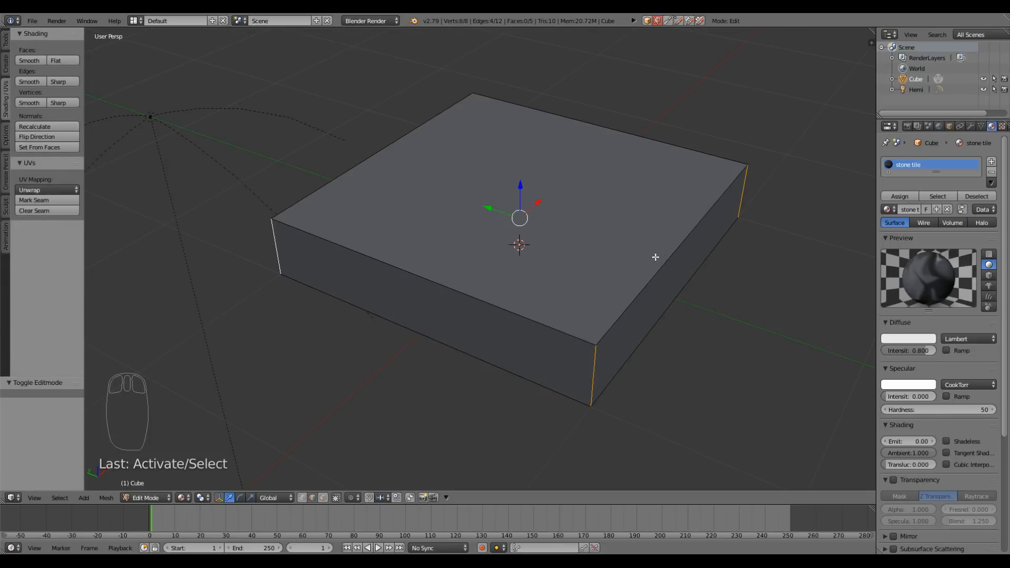
middle_click_drag(654, 255, 640, 258)
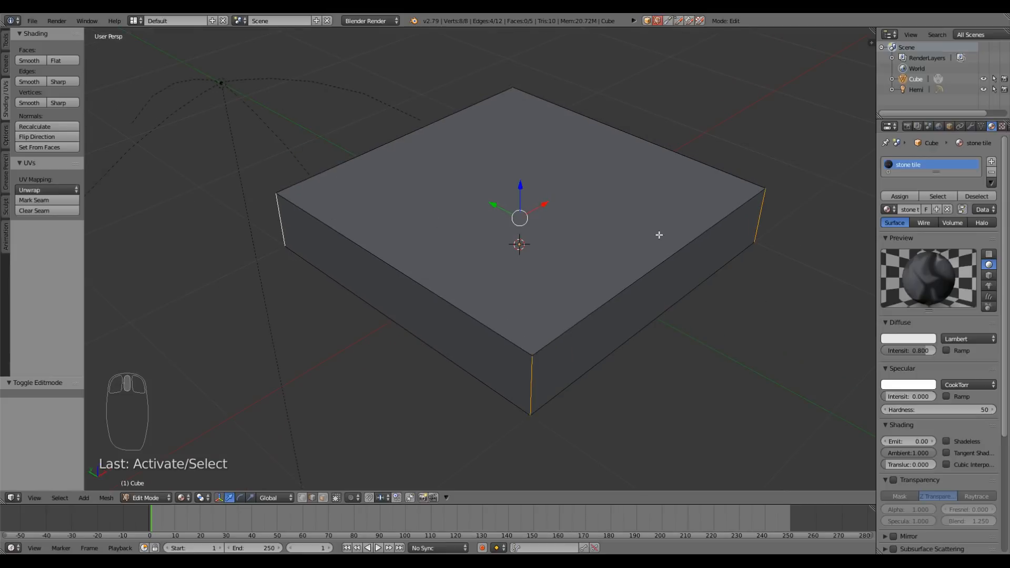
key("a")
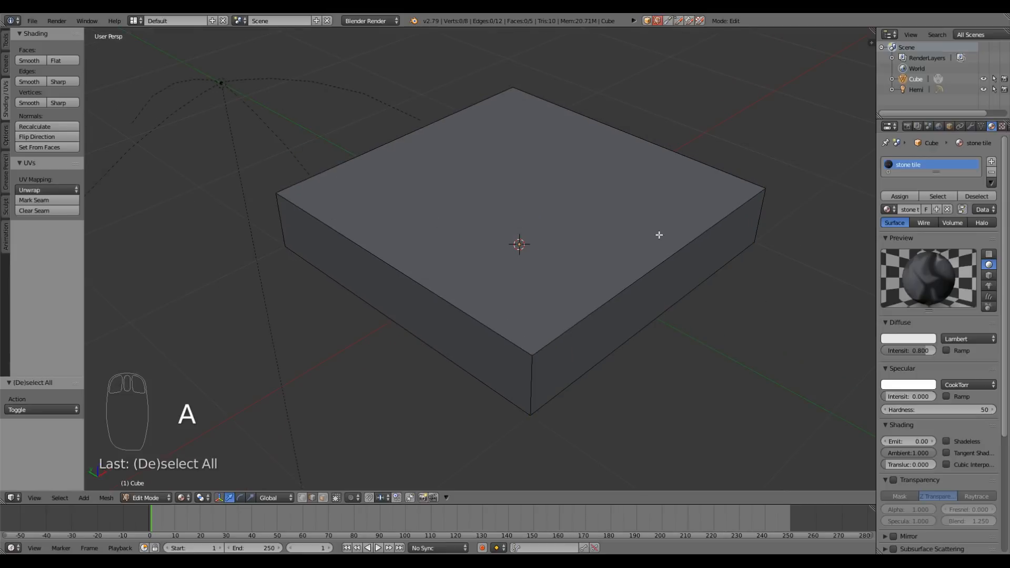
key("a")
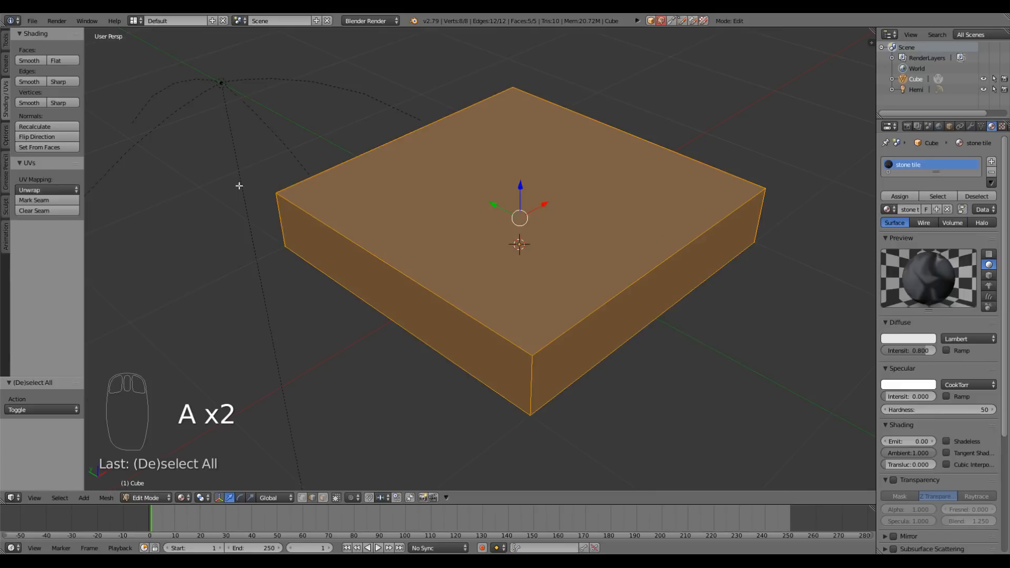
left_click(46, 191)
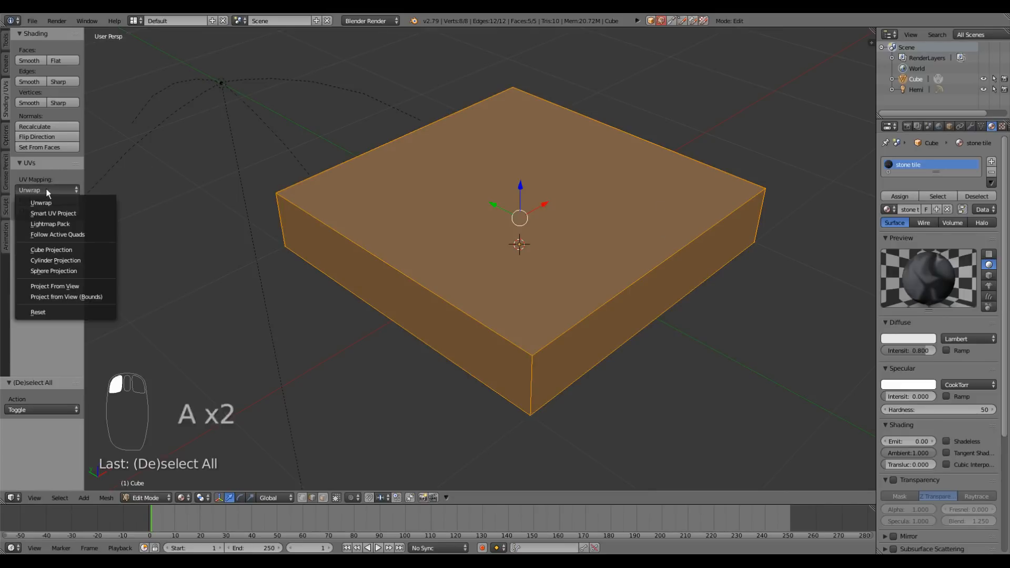
left_click(49, 204)
scroll(568, 294, "down", 3)
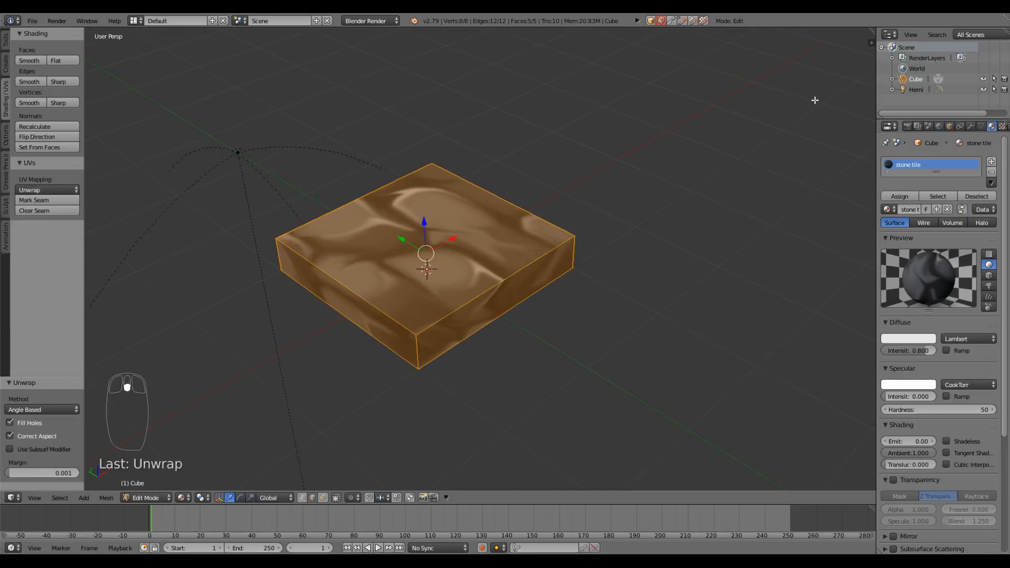
middle_click_drag(436, 248, 445, 299)
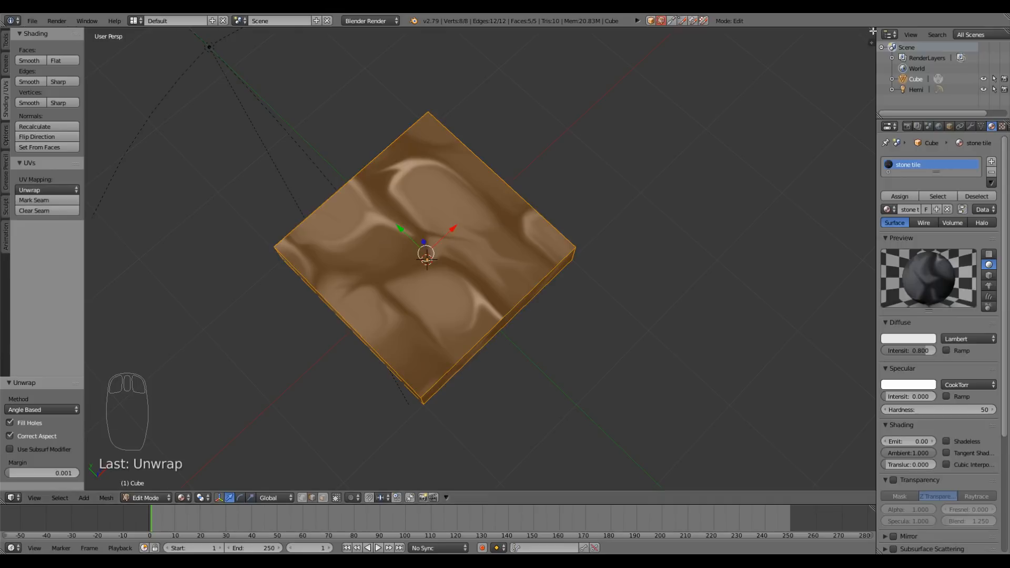
Split the 3D viewport to add a UV/Image Editor beside it, keeping the 3D view as the larger area
left_click_drag(874, 30, 384, 32)
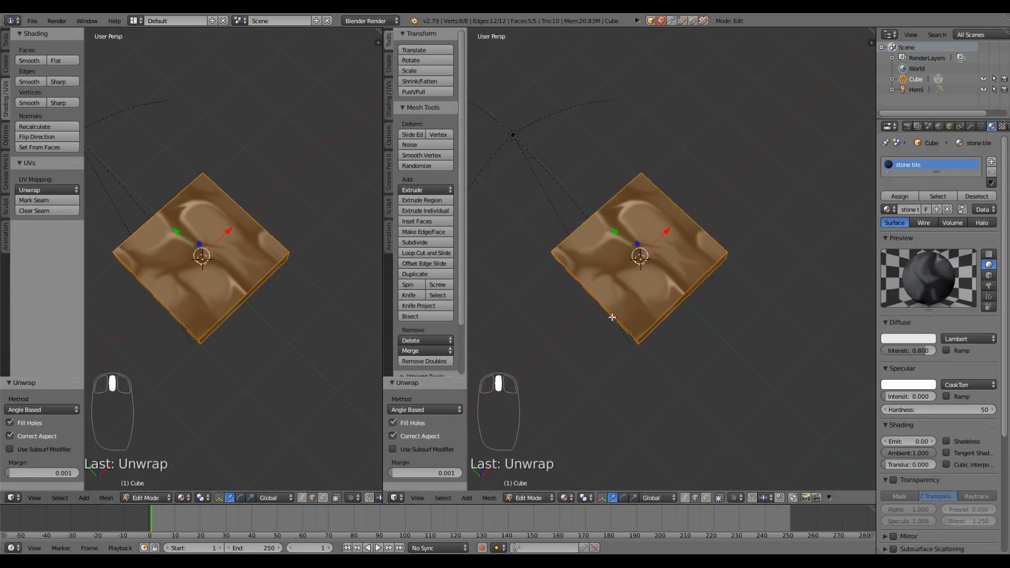
middle_click_drag(614, 316, 605, 299)
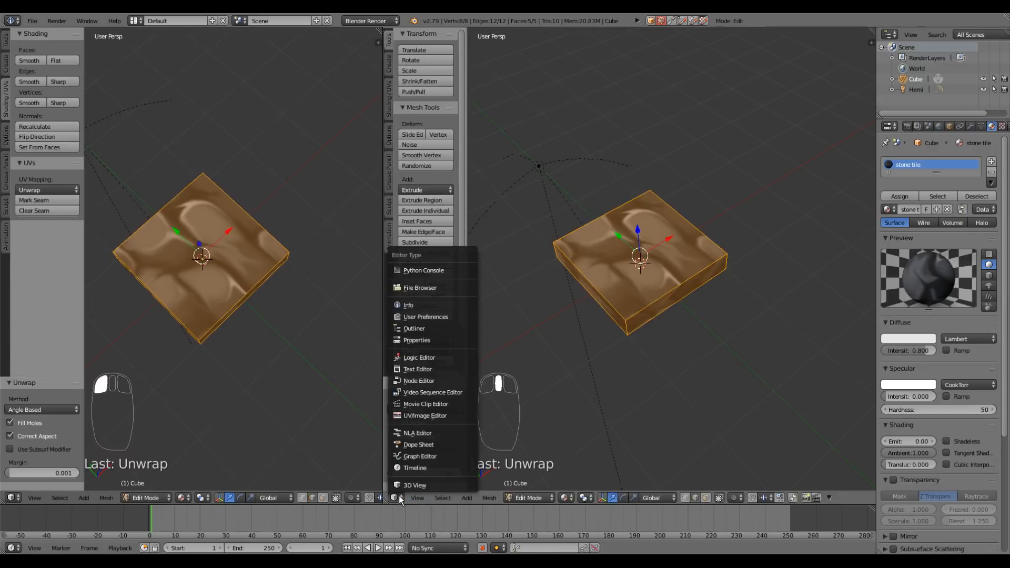
left_click(422, 413)
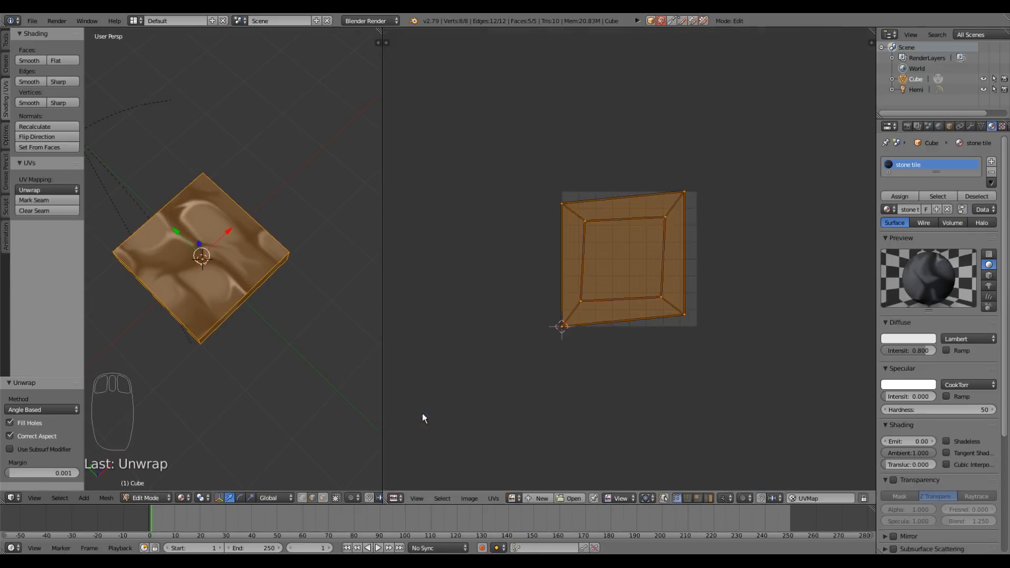
scroll(606, 286, "up", 3)
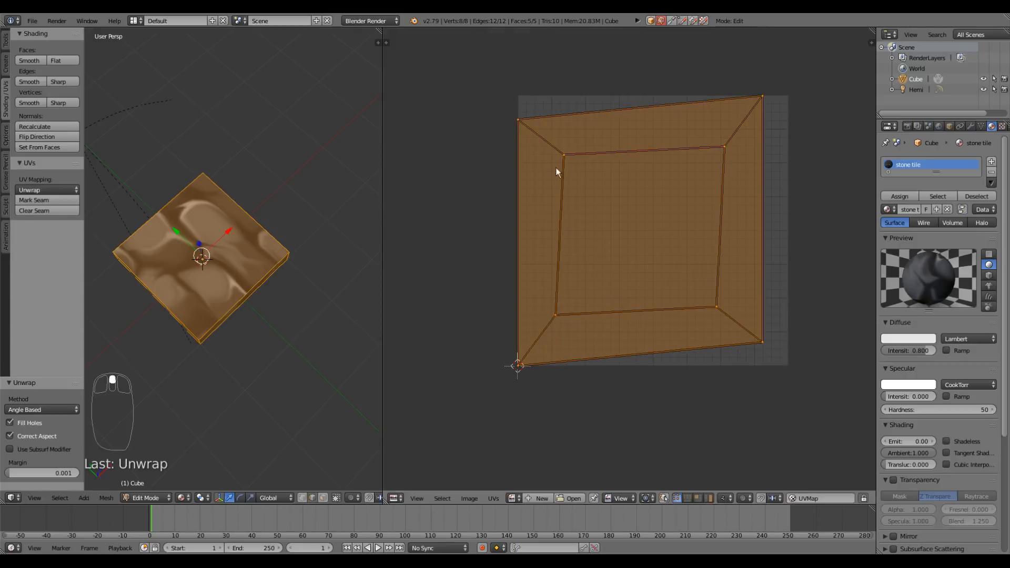
middle_click_drag(164, 333, 261, 307)
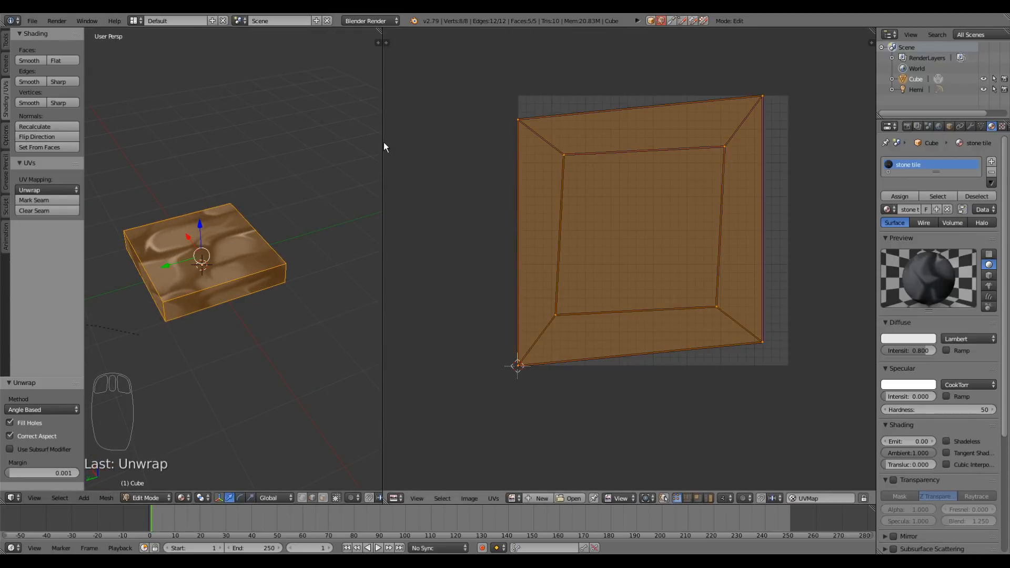
left_click_drag(384, 142, 662, 143)
middle_click_drag(396, 284, 335, 283)
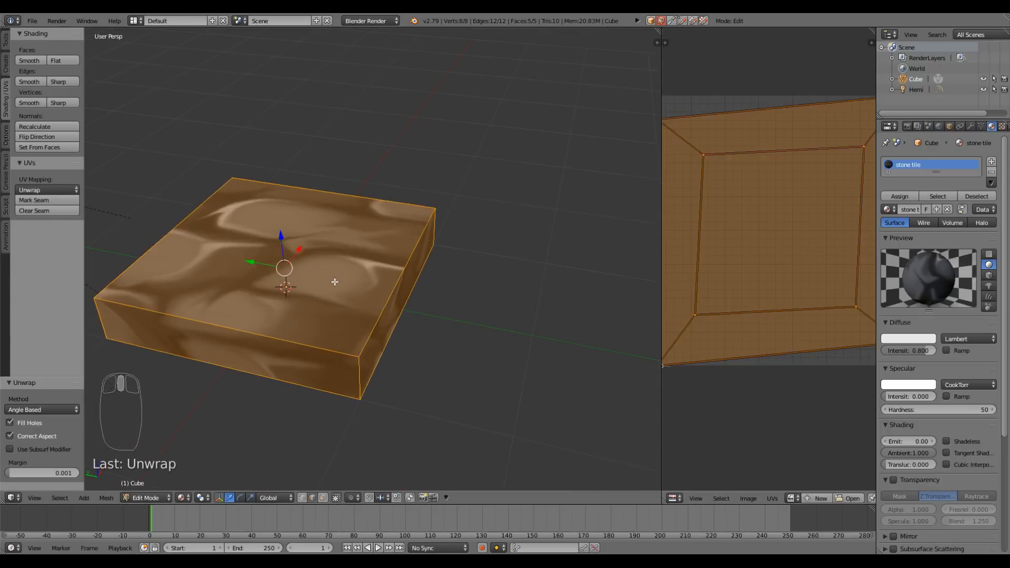
middle_click_drag(339, 382, 413, 350, "shift")
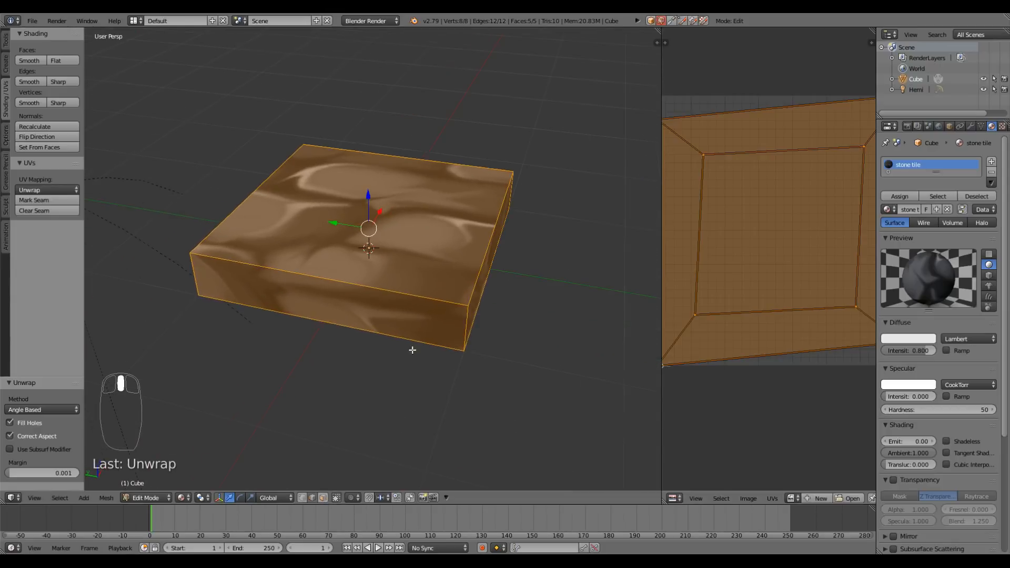
Mark the slab's four vertical corner edges as UV seams
left_click(312, 498)
right_click(468, 325)
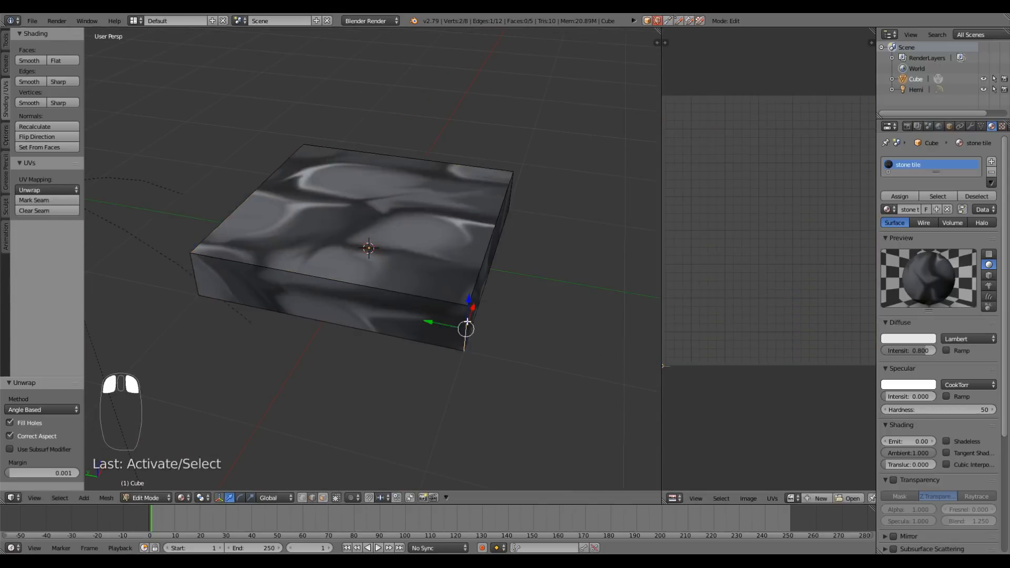
middle_click_drag(327, 347, 471, 287)
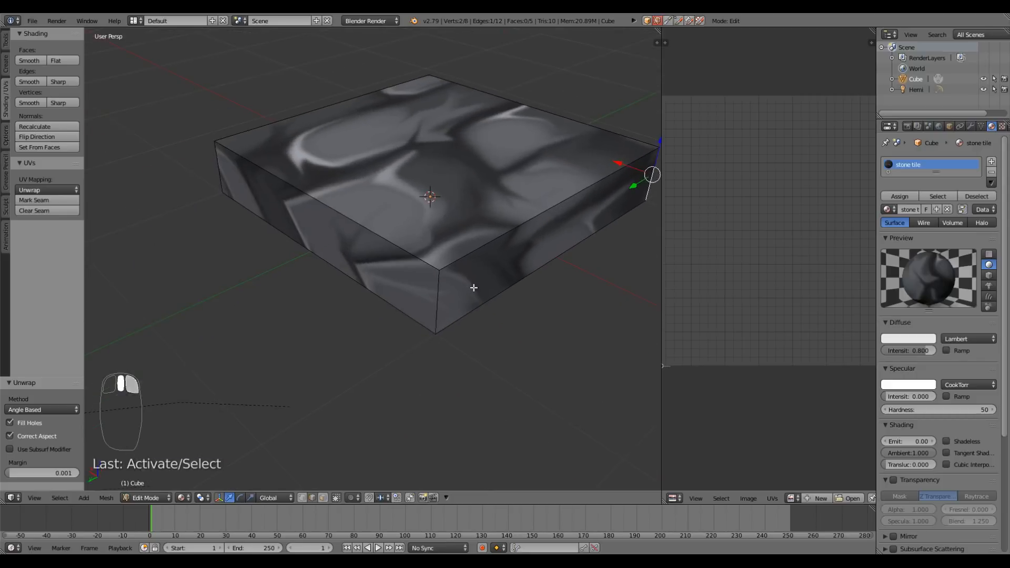
right_click(439, 301, "shift")
mouse_move(417, 305)
middle_mouse_down()
mouse_move(472, 308)
mouse_move(417, 315)
middle_mouse_up()
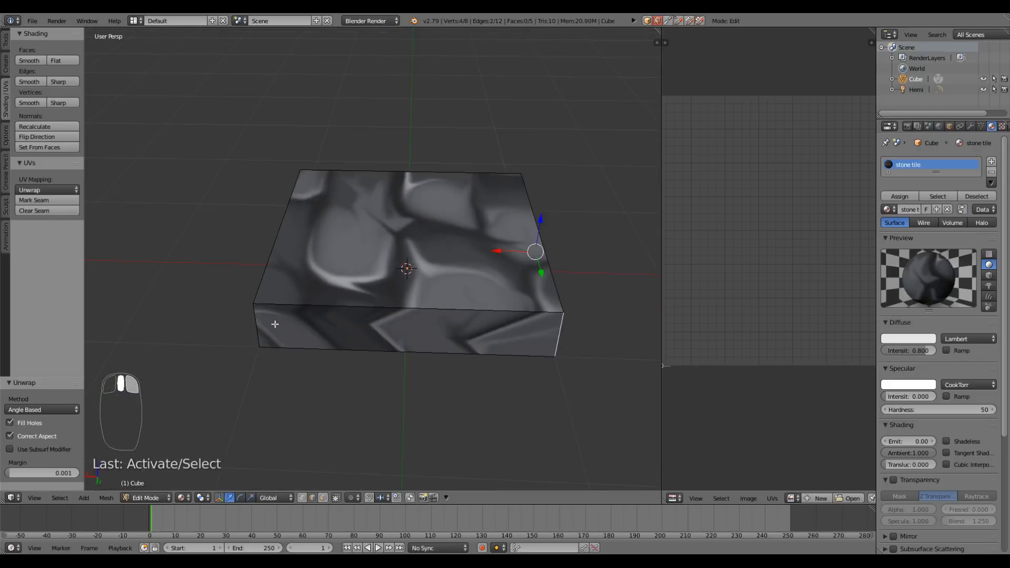
right_click(259, 330, "shift")
middle_click_drag(259, 329, 367, 324)
right_click(203, 324, "shift")
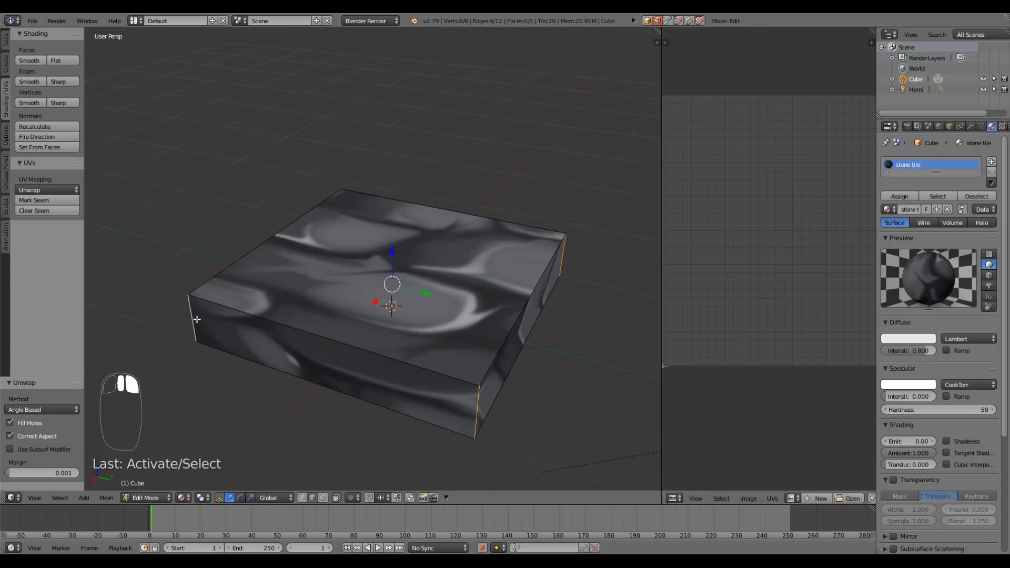
middle_click_drag(294, 337, 380, 320)
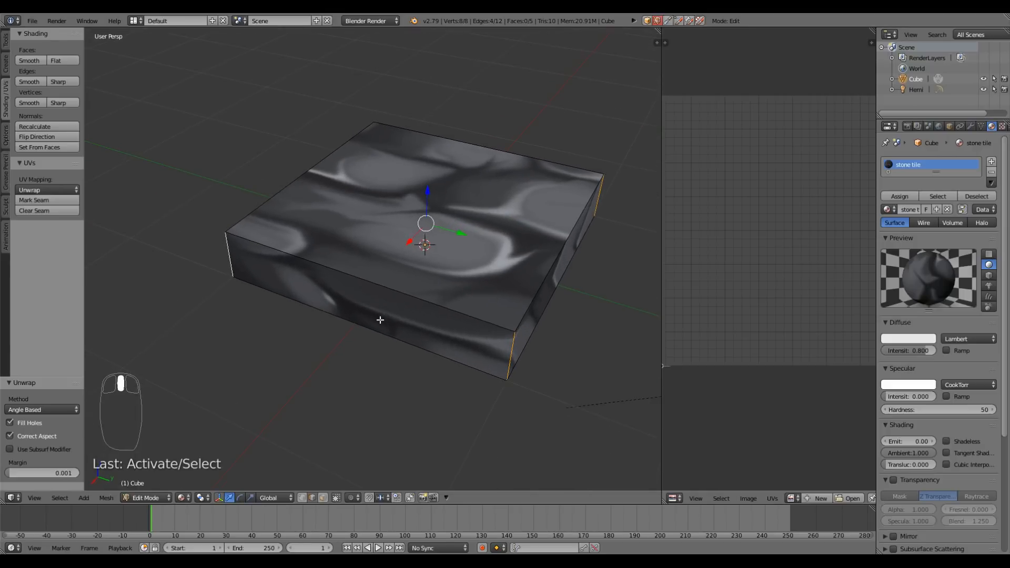
left_click(47, 199)
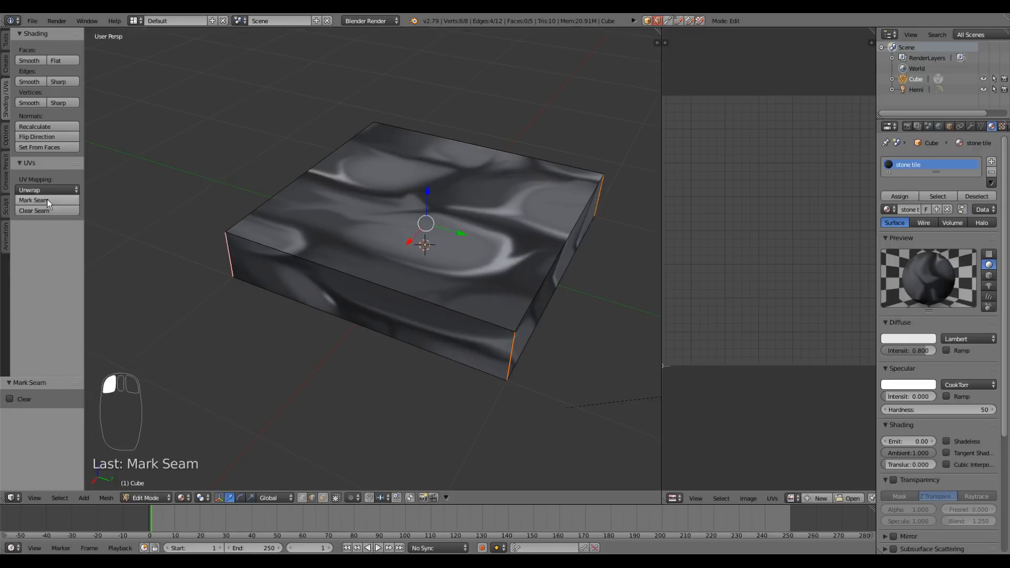
Unwrap the whole slab using the marked seams and widen the UV/Image Editor around the UV layout
middle_click_drag(473, 329, 453, 333)
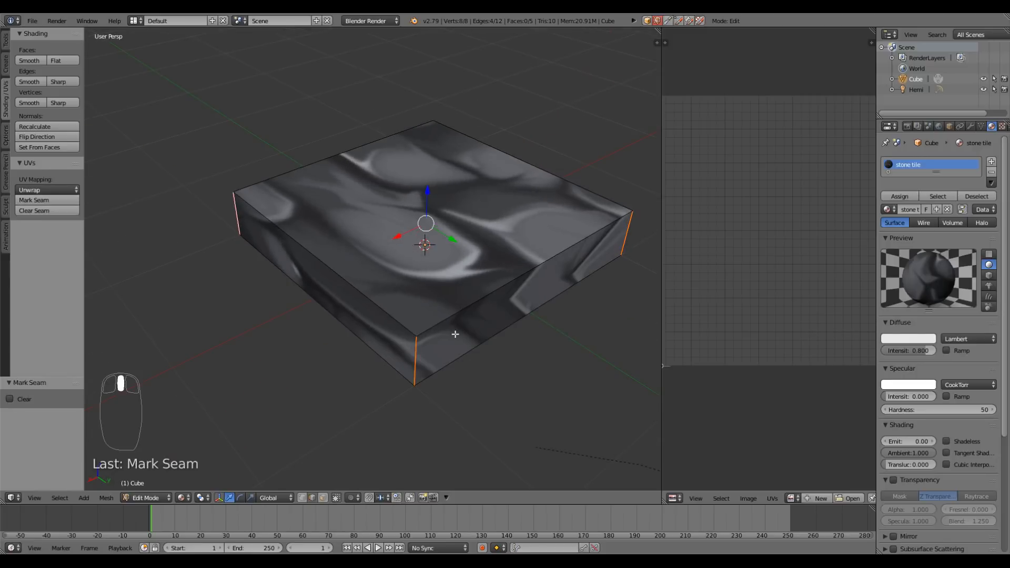
key("a")
key("a")
key("a")
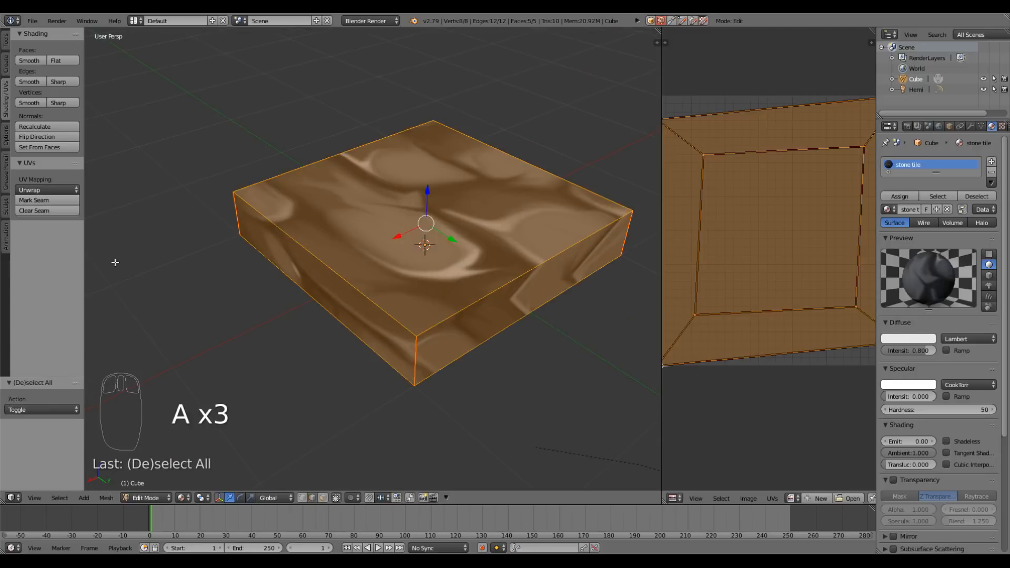
left_click(63, 189)
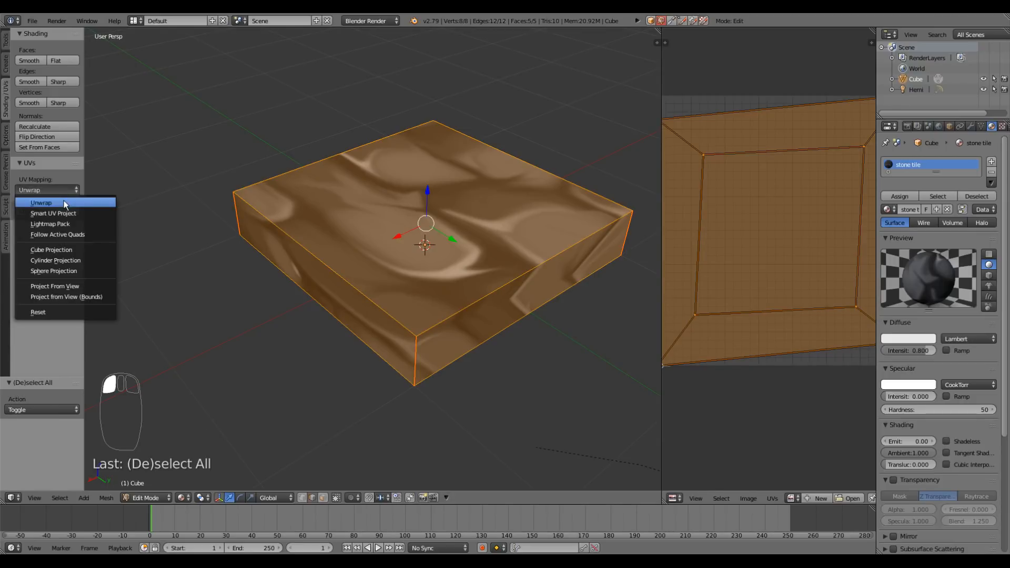
left_click(65, 202)
middle_click_drag(480, 298, 595, 318)
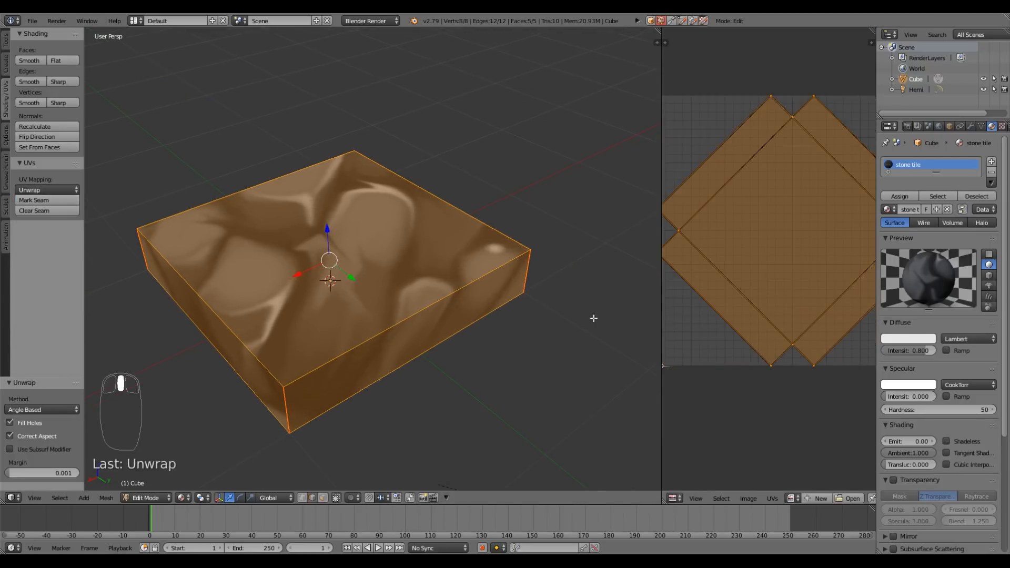
left_click_drag(661, 300, 435, 284)
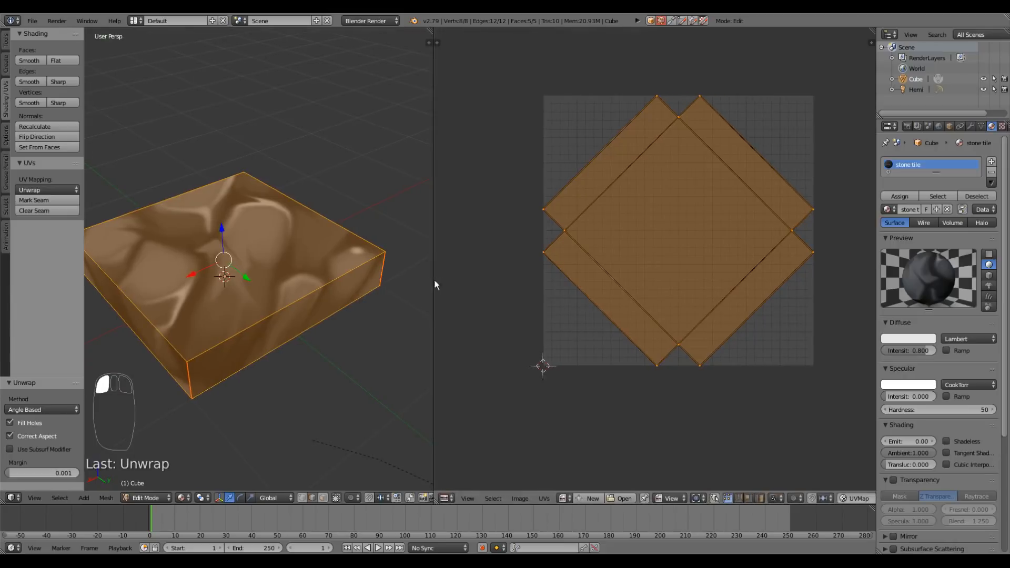
scroll(640, 335, "up", 1)
middle_click_drag(659, 301, 644, 335)
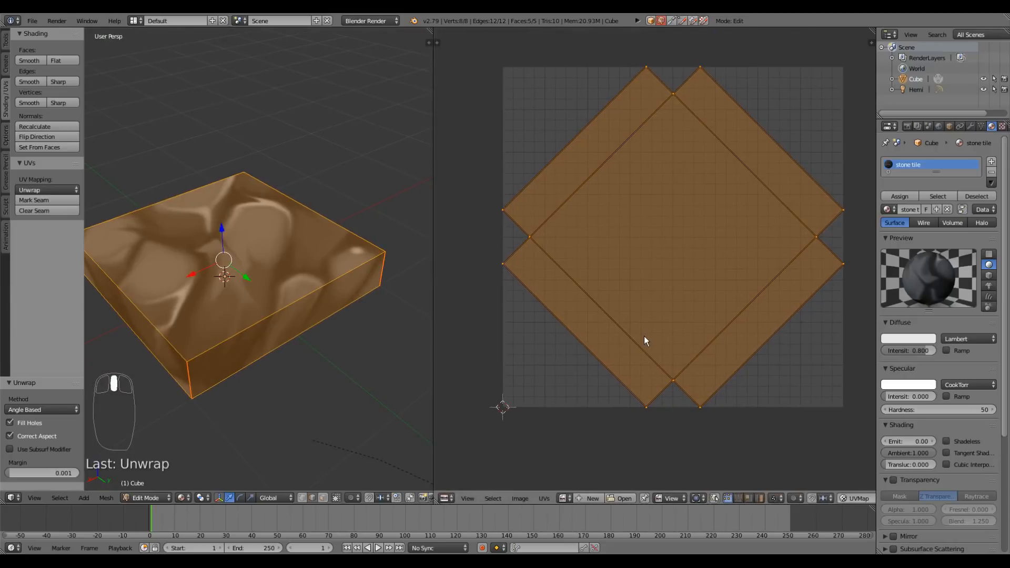
Display the rock.png image behind the slab's UV layout in the UV/Image Editor
left_click(566, 499)
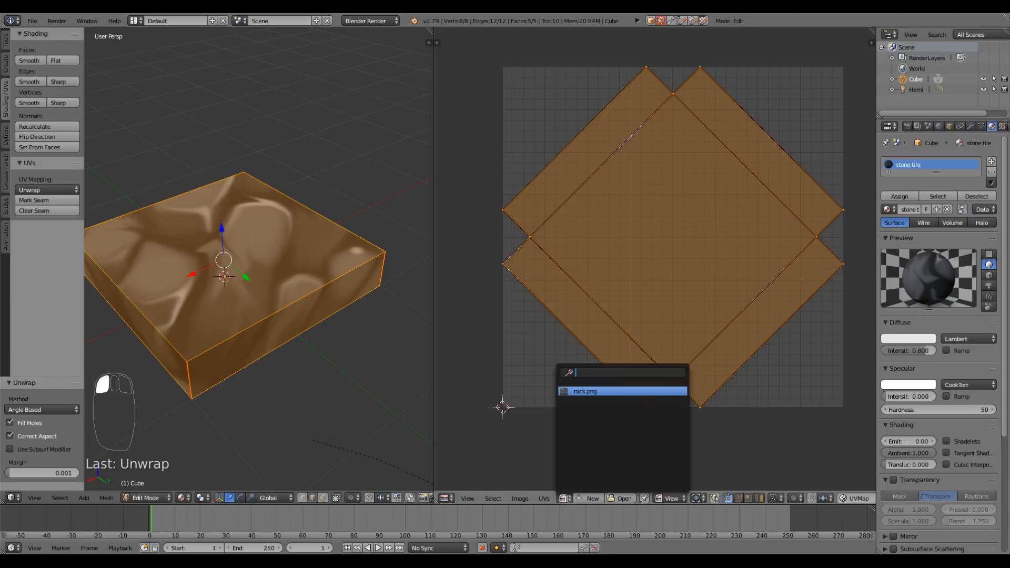
left_click(582, 392)
scroll(619, 371, "down", 3)
scroll(619, 370, "up", 1)
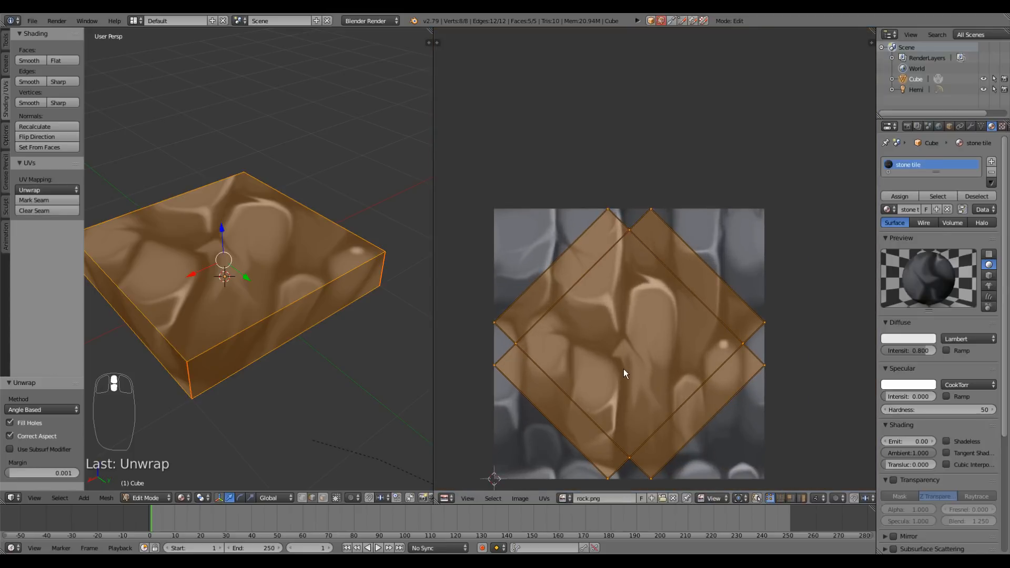
middle_click_drag(624, 368, 639, 312)
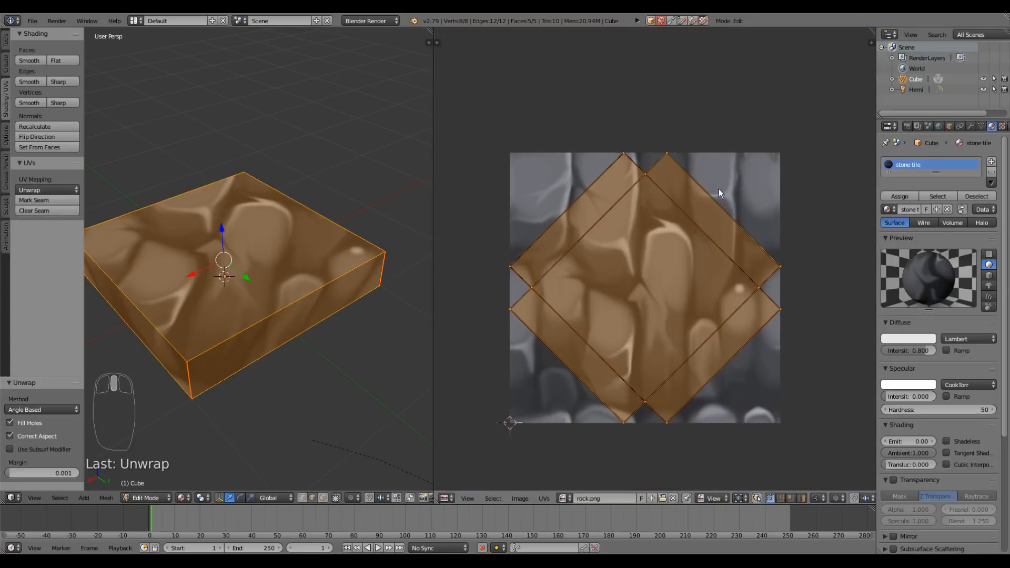
Rotate the slab's UV layout about 45° so it sits square to the image, and scale it up about 2.8 times
key("r")
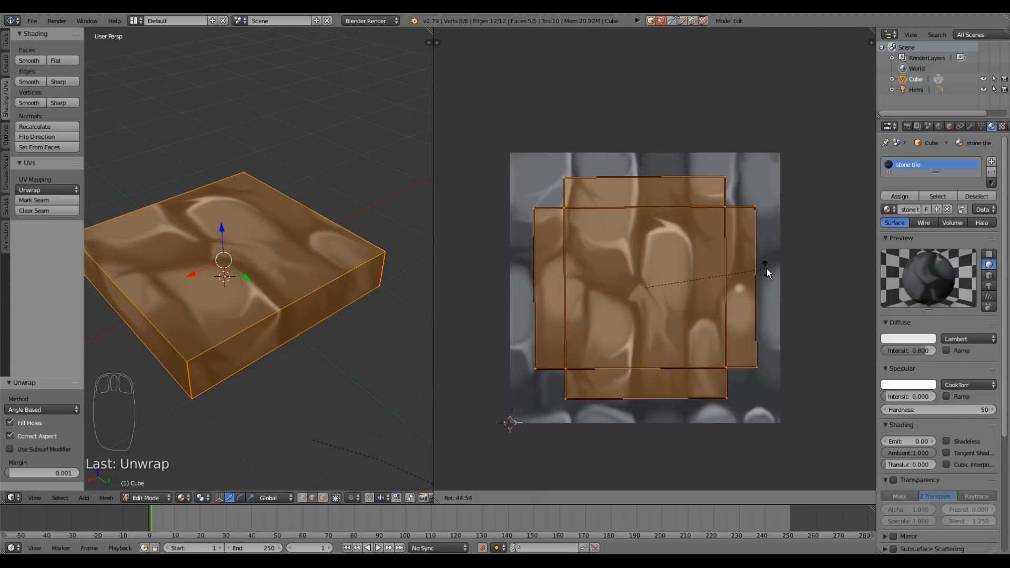
left_click(765, 271)
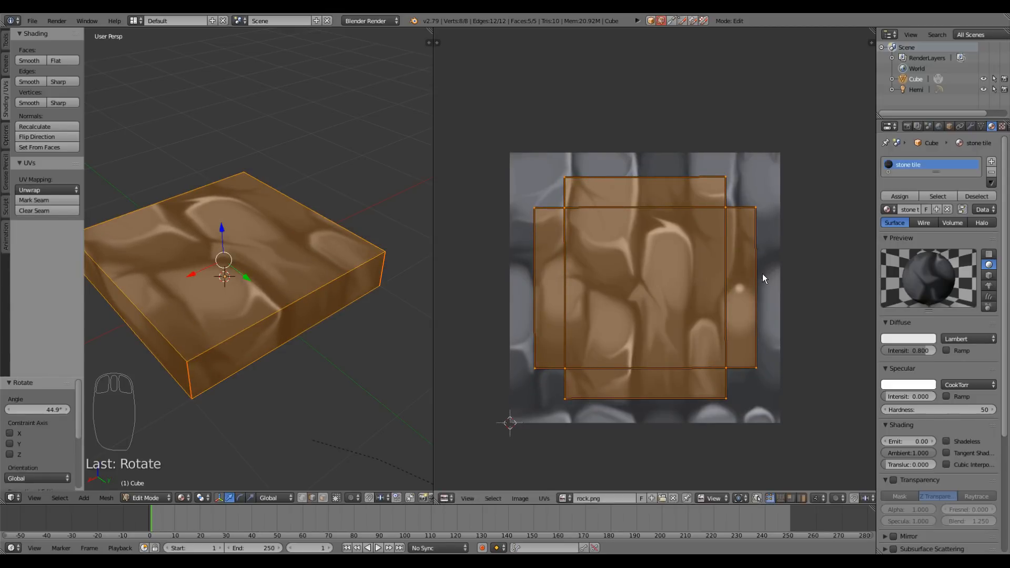
key("s")
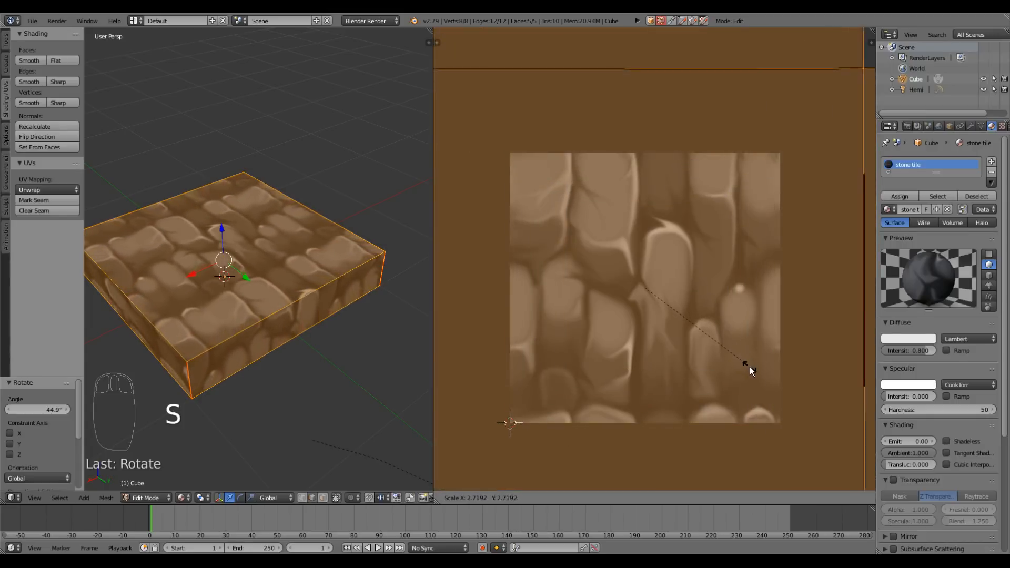
left_click(753, 371)
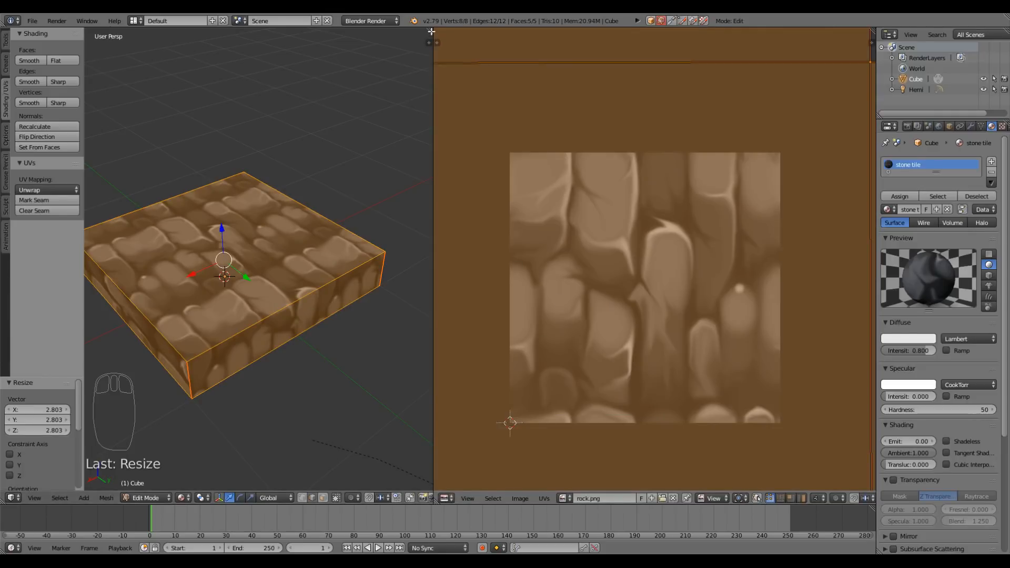
Merge the UV/Image Editor area back into the 3D viewport and return to Object Mode to inspect the textured tile
left_click_drag(431, 38, 700, 116)
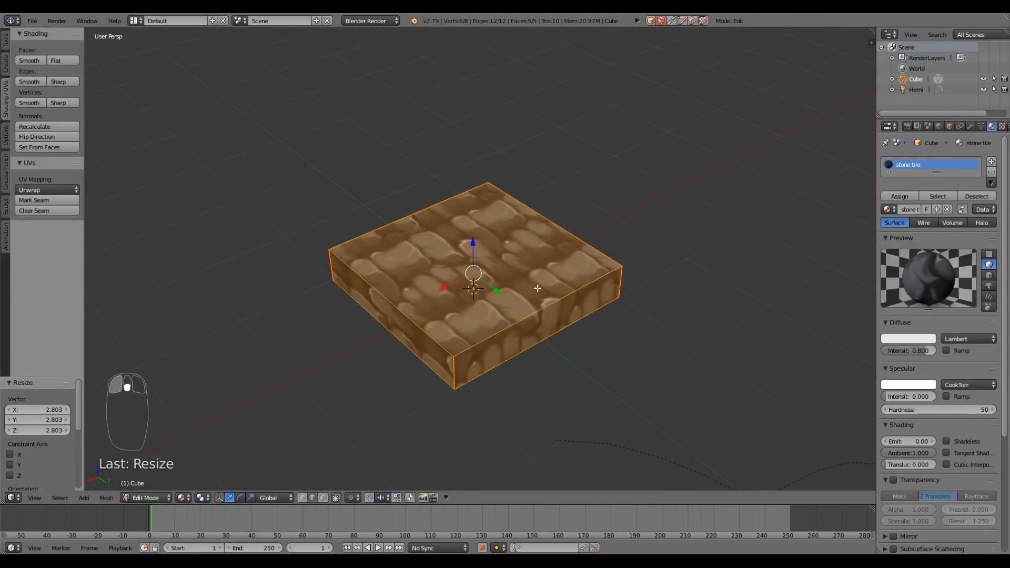
key("Tab")
scroll(518, 320, "up", 4)
scroll(518, 321, "down", 1)
scroll(483, 328, "down", 2)
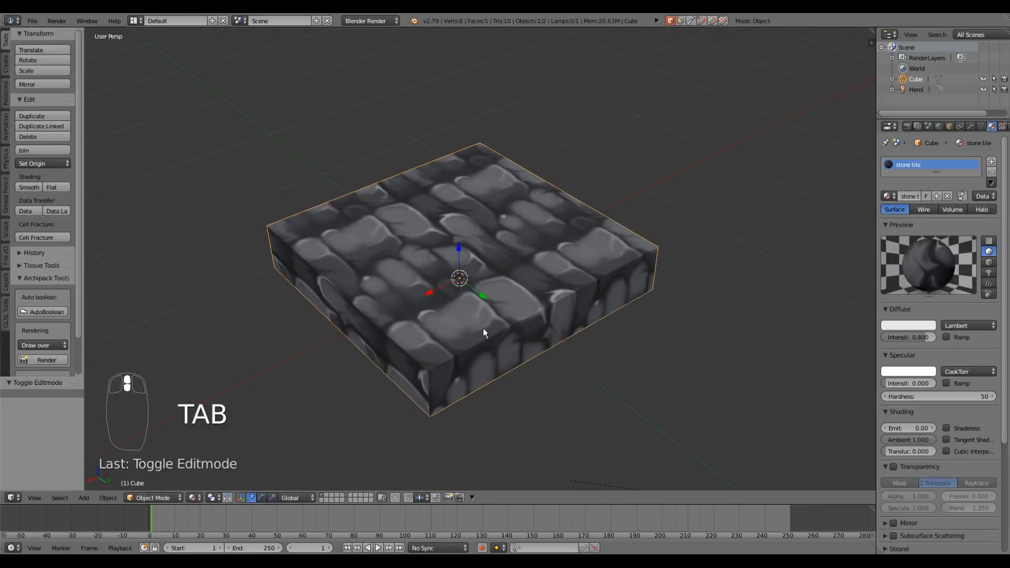
middle_click_drag(410, 333, 494, 332)
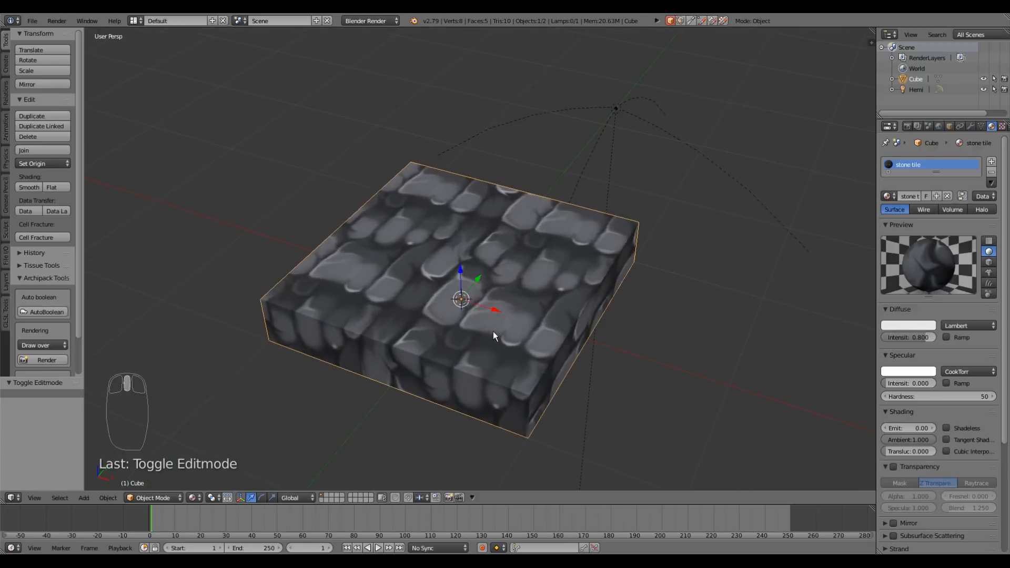
Add a new cube at the origin and, in Edit Mode, move its whole mesh up 1 unit along Z
key("shift+a")
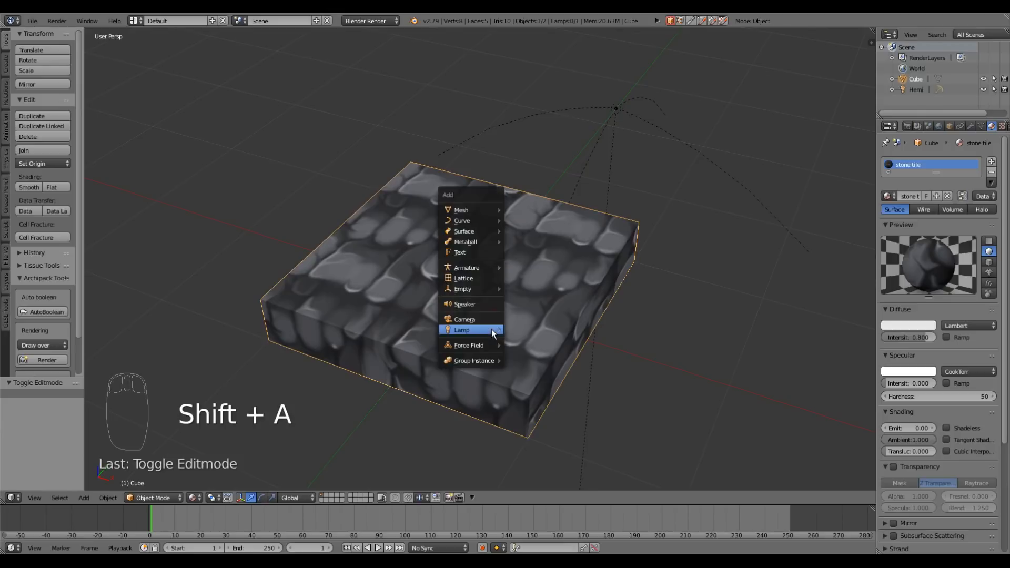
mouse_move(480, 210)
left_click(539, 221)
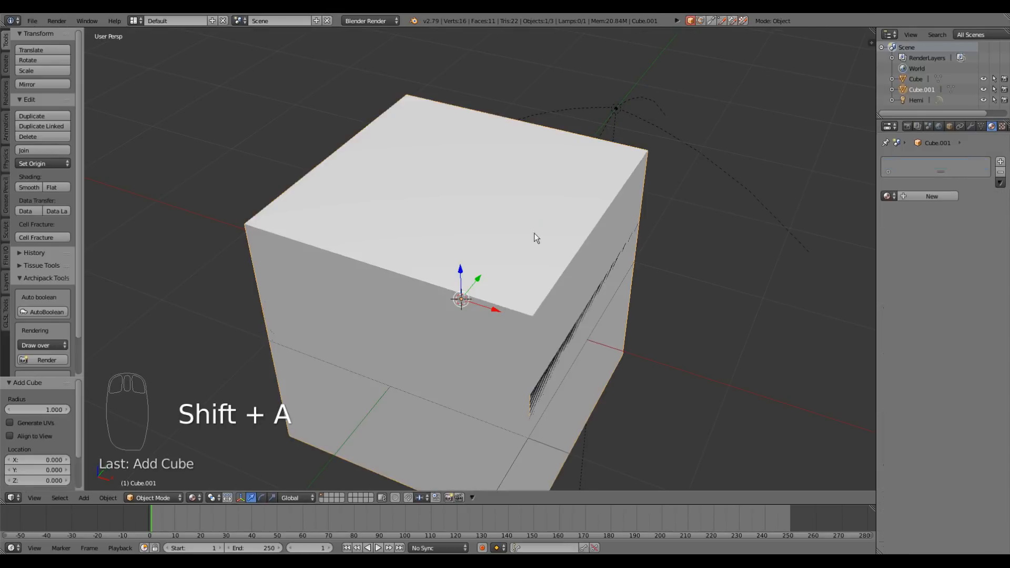
key("Tab")
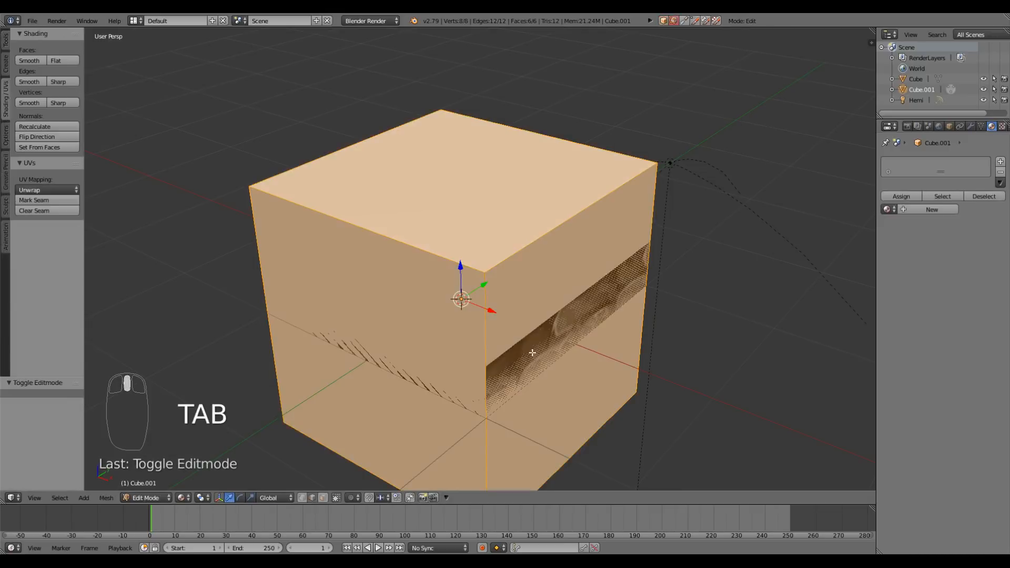
middle_click_drag(533, 353, 532, 318)
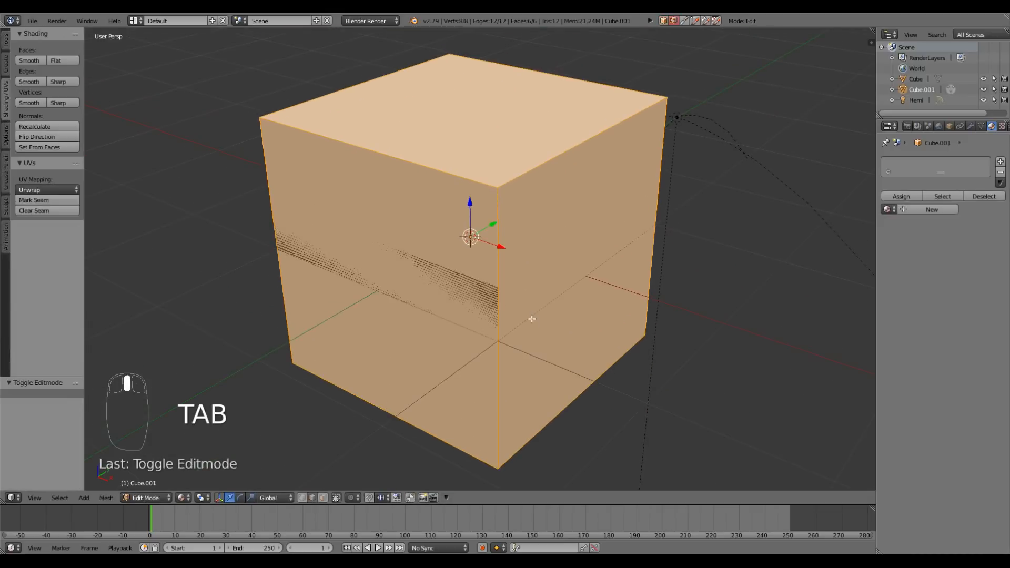
key("g")
key("z")
key("1")
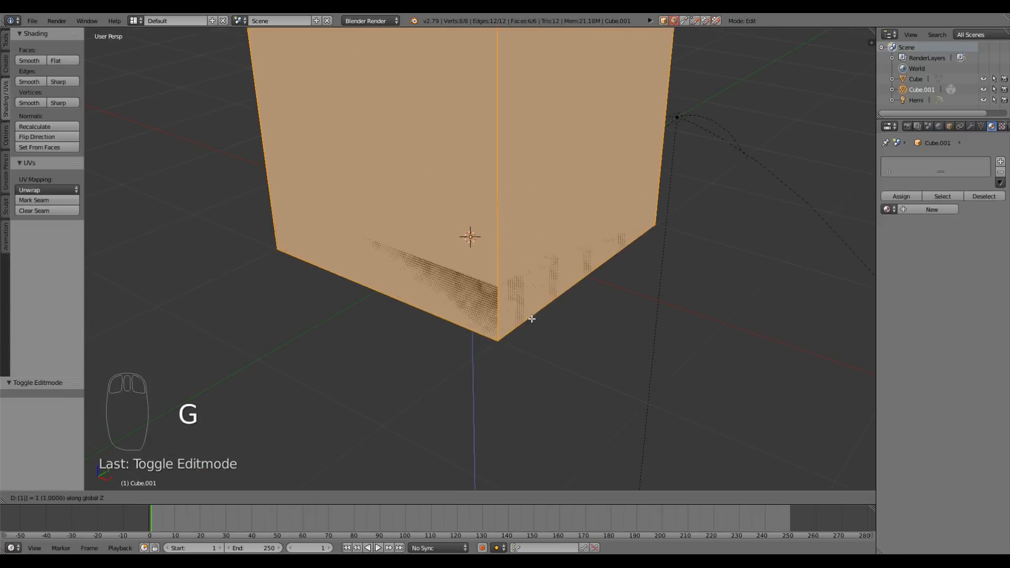
key("Return")
mouse_move(530, 312)
middle_mouse_down()
mouse_move(521, 342)
mouse_move(514, 282)
mouse_move(510, 307)
middle_mouse_up()
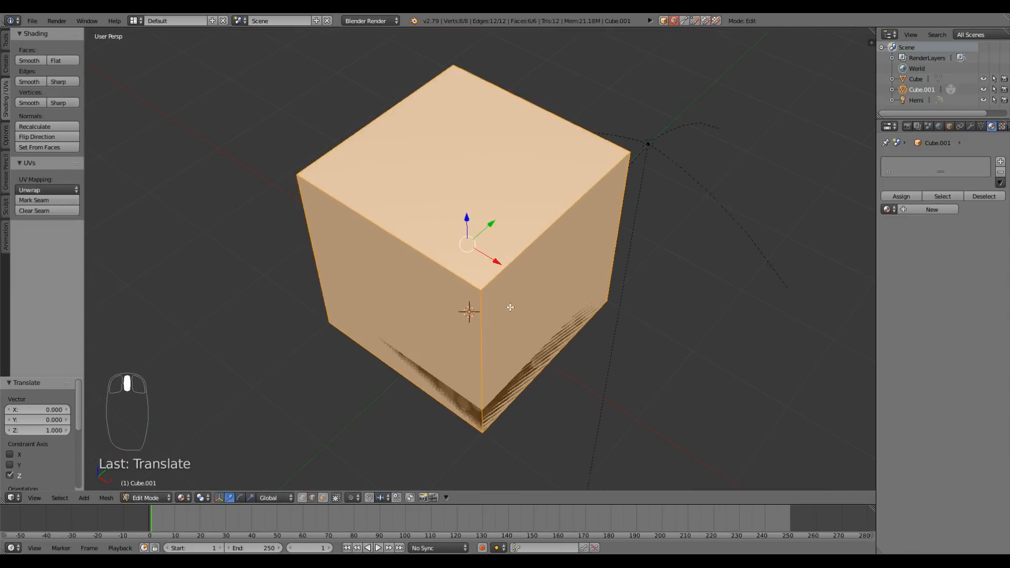
Switch to edge selection, select one edge of the new cube's top face, and set the viewport shading to Solid
left_click(314, 498)
right_click(415, 250)
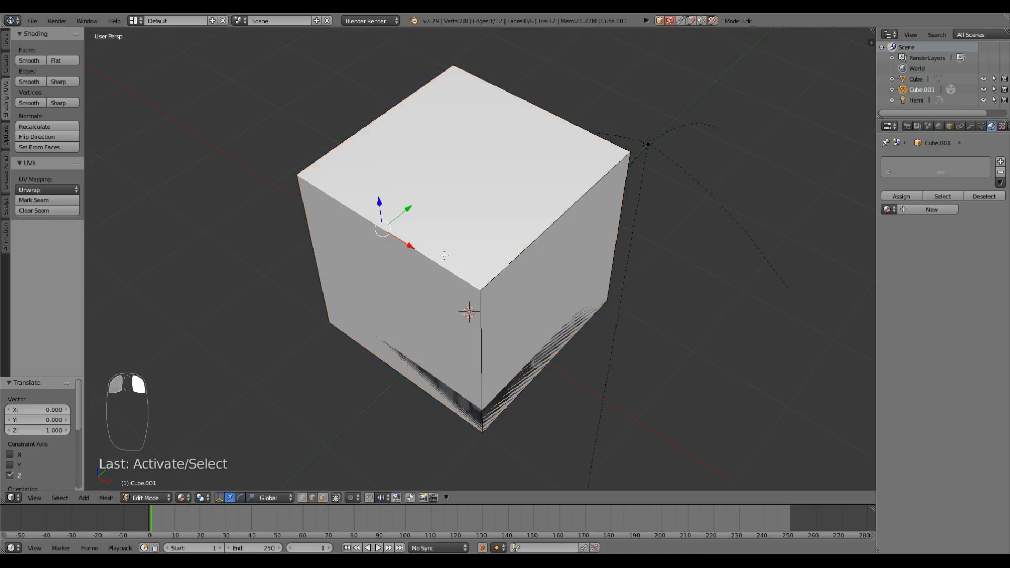
middle_click_drag(316, 408, 364, 390)
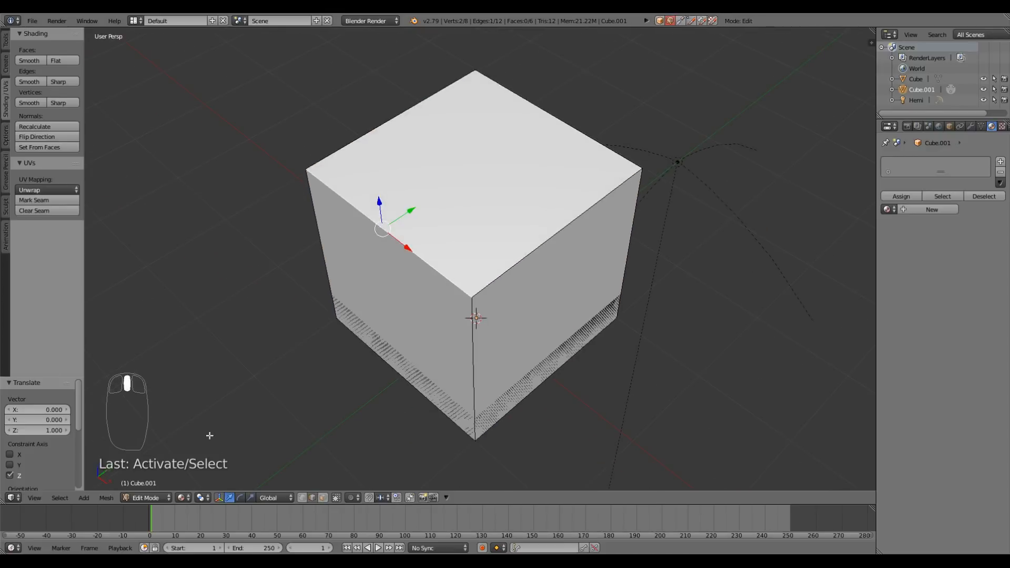
left_click(188, 497)
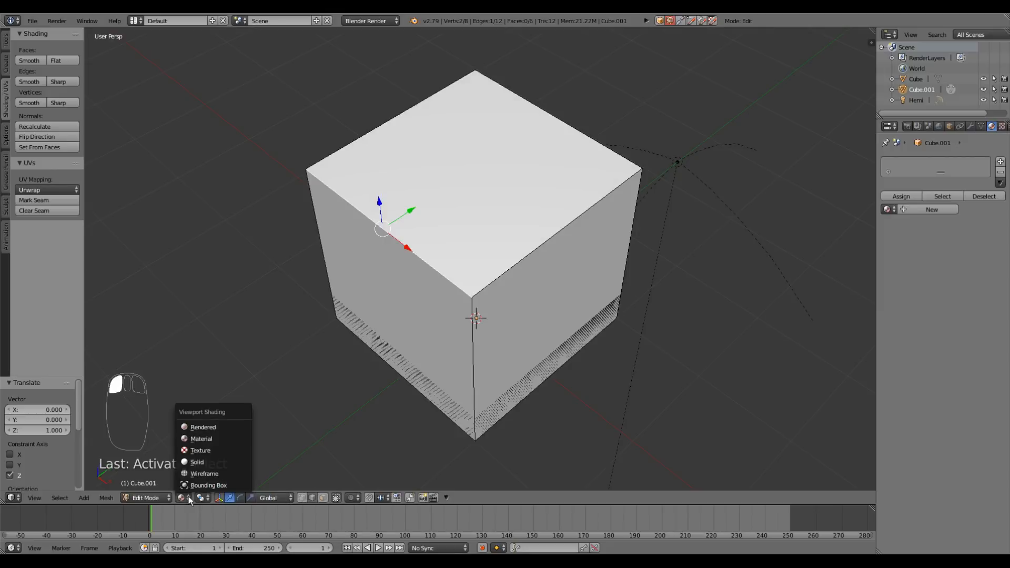
left_click(194, 465)
middle_click_drag(471, 388, 464, 383)
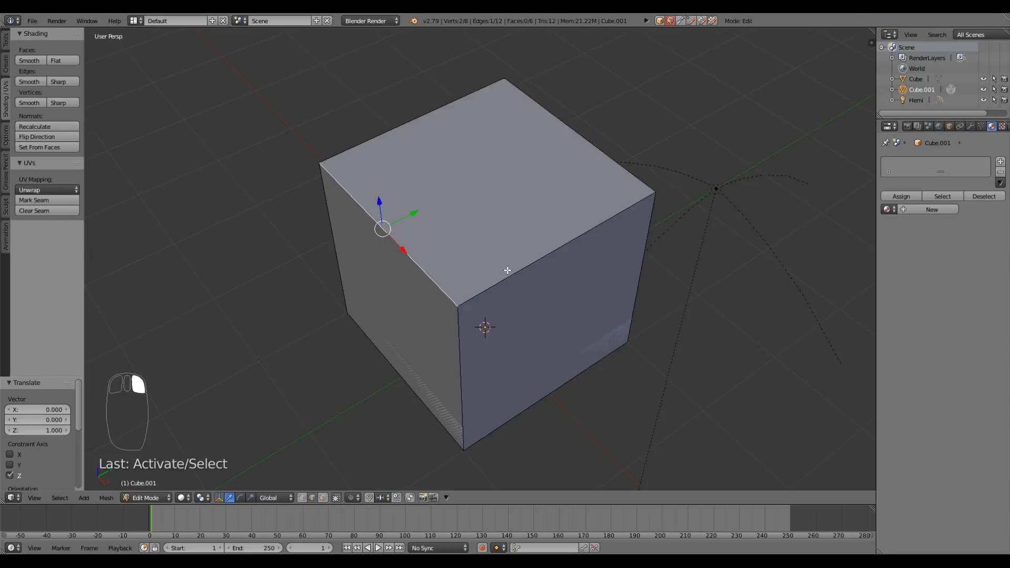
Add two more top edges, one vertical corner edge and three bottom edges to the selection, and mark all seven as UV seams
right_click(526, 266, "shift")
right_click(589, 141, "shift")
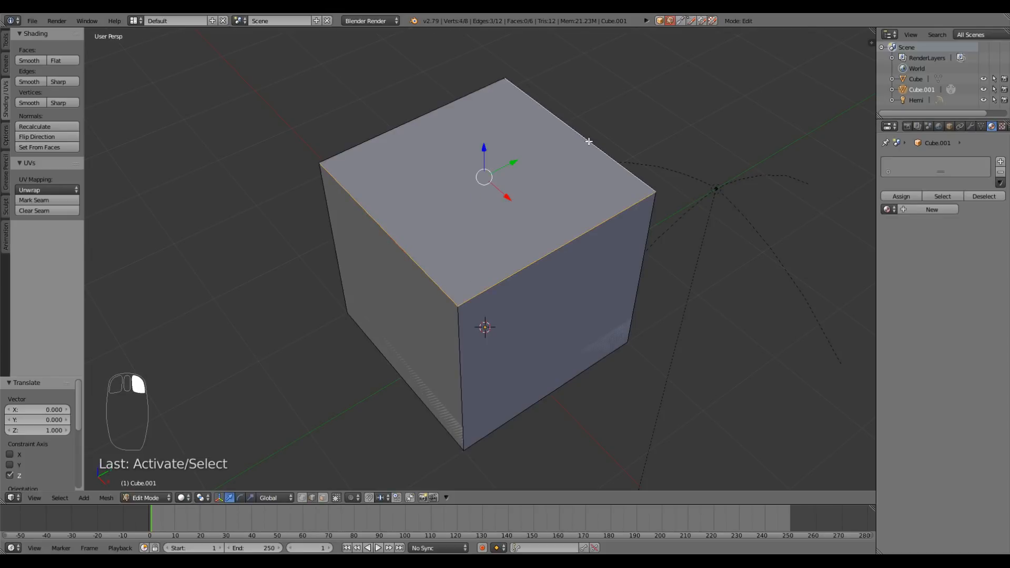
middle_click_drag(554, 294, 569, 291)
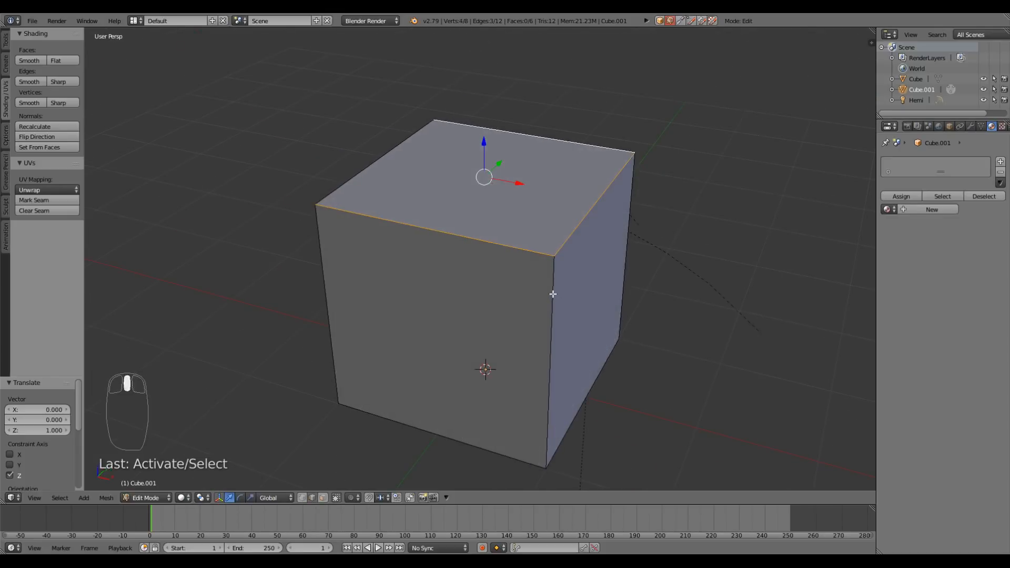
right_click(554, 295, "shift")
middle_click_drag(553, 388, 536, 246)
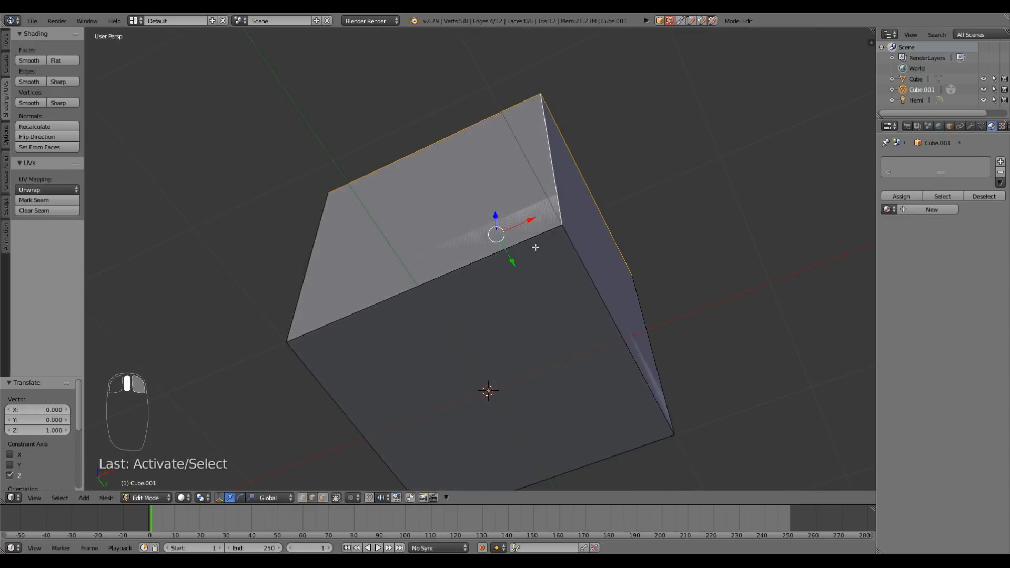
right_click(533, 236, "shift")
right_click(588, 271, "shift")
middle_click_drag(593, 341, 604, 273)
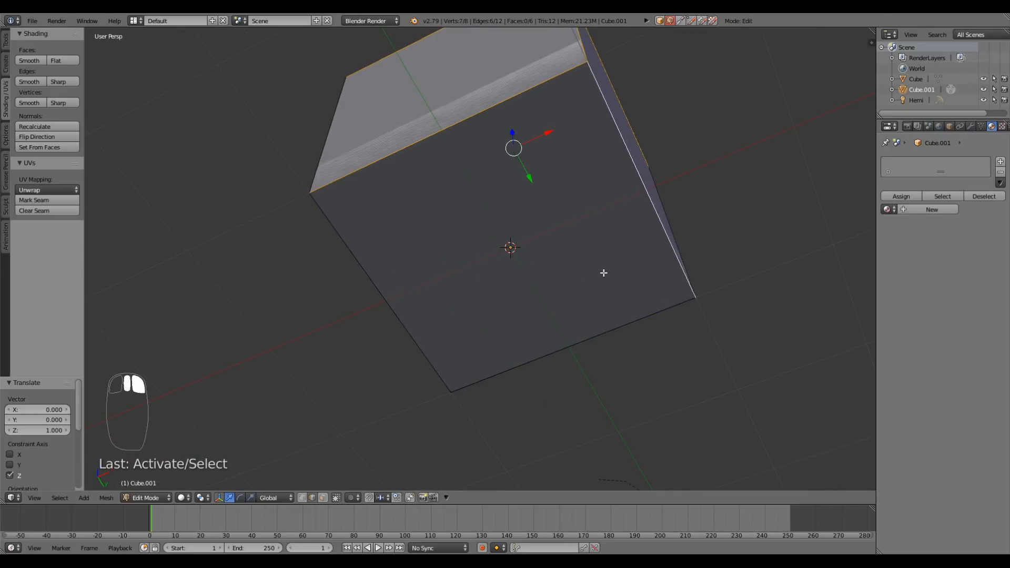
right_click(628, 320, "shift")
middle_click_drag(634, 156, 478, 283)
scroll(496, 298, "up", 3)
left_click(54, 200)
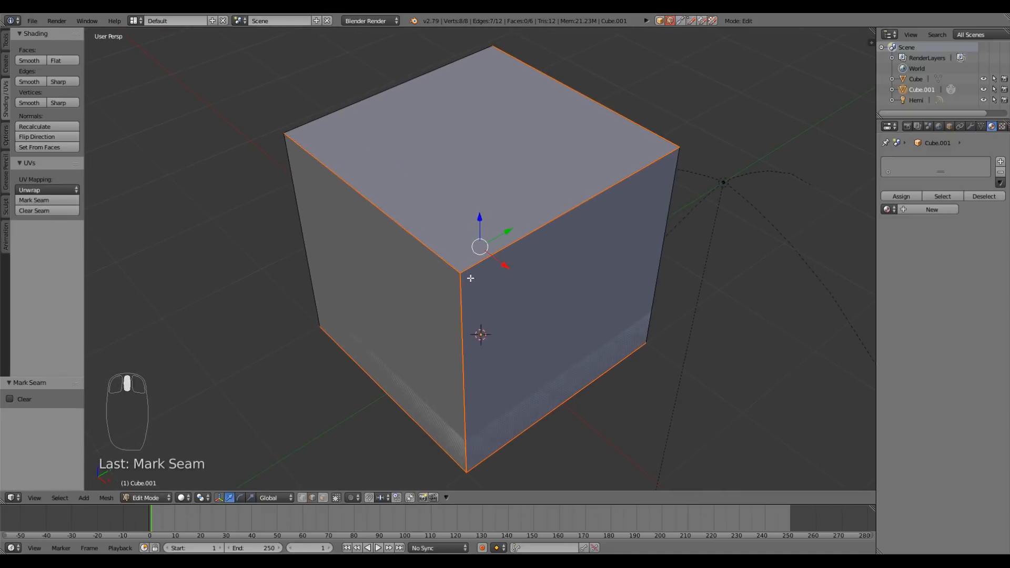
Try to unwrap the new cube along its marked seams, and return to Object Mode
left_click(65, 190)
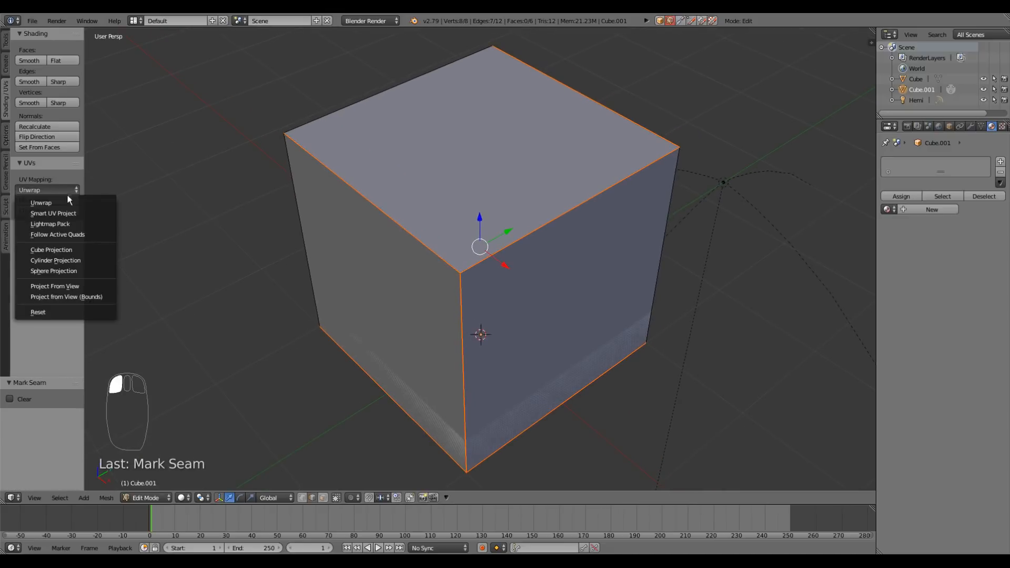
left_click(70, 204)
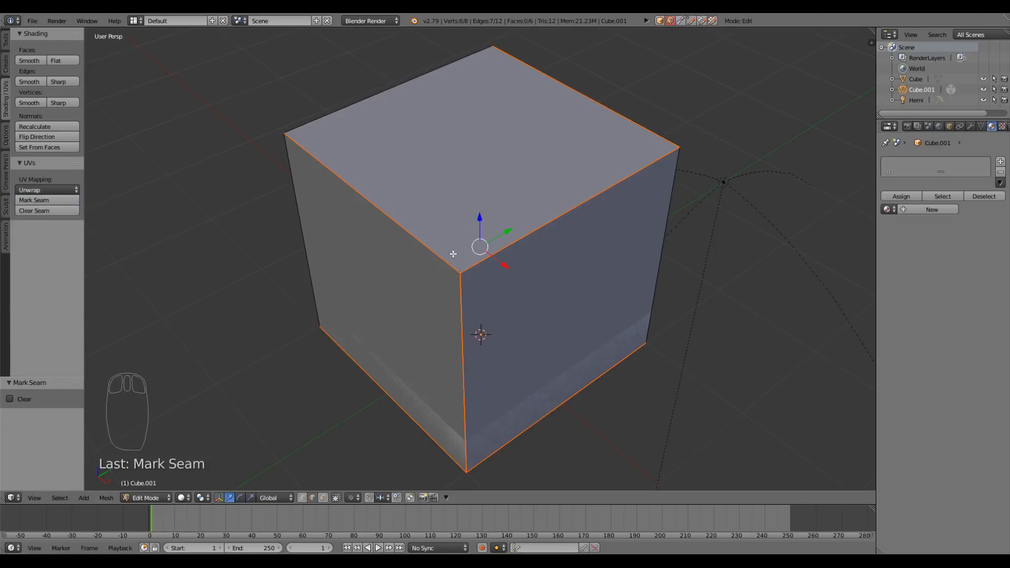
key("Tab")
scroll(453, 253, "down", 2)
scroll(453, 253, "up", 3)
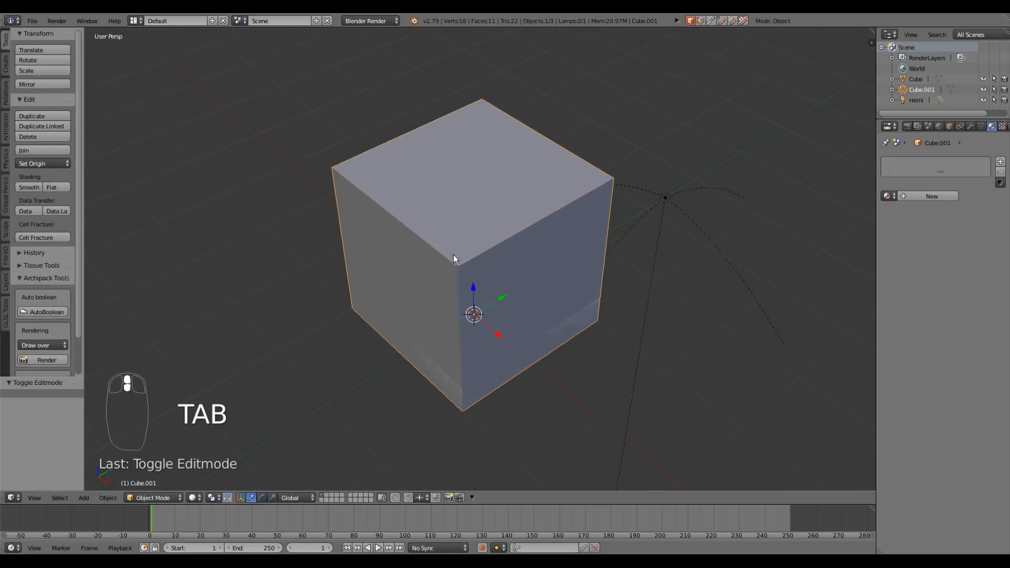
middle_click_drag(454, 255, 490, 301)
scroll(500, 300, "up", 3)
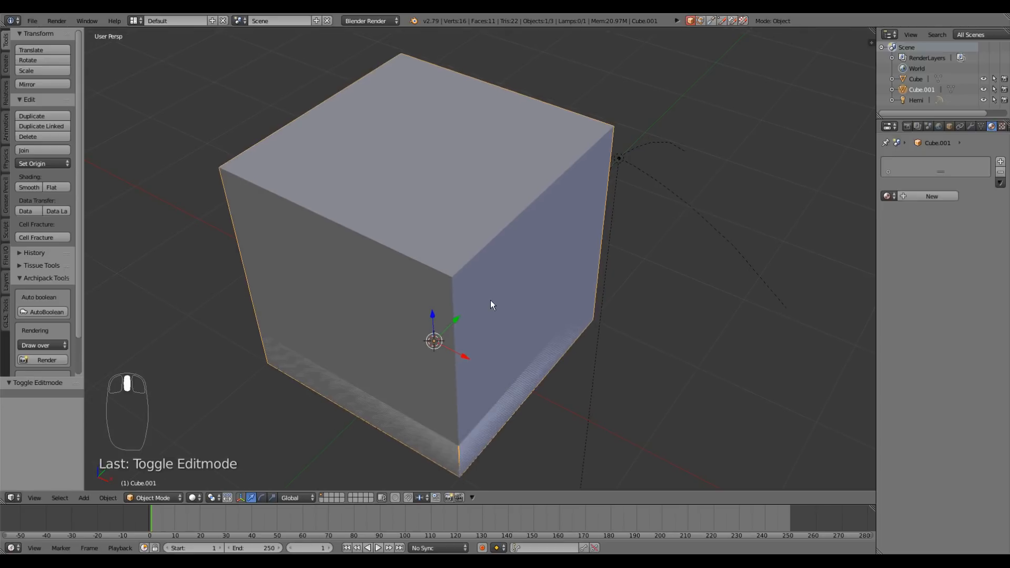
Create a new material named wood for the new cube with its specular intensity set to 0
left_click(994, 127)
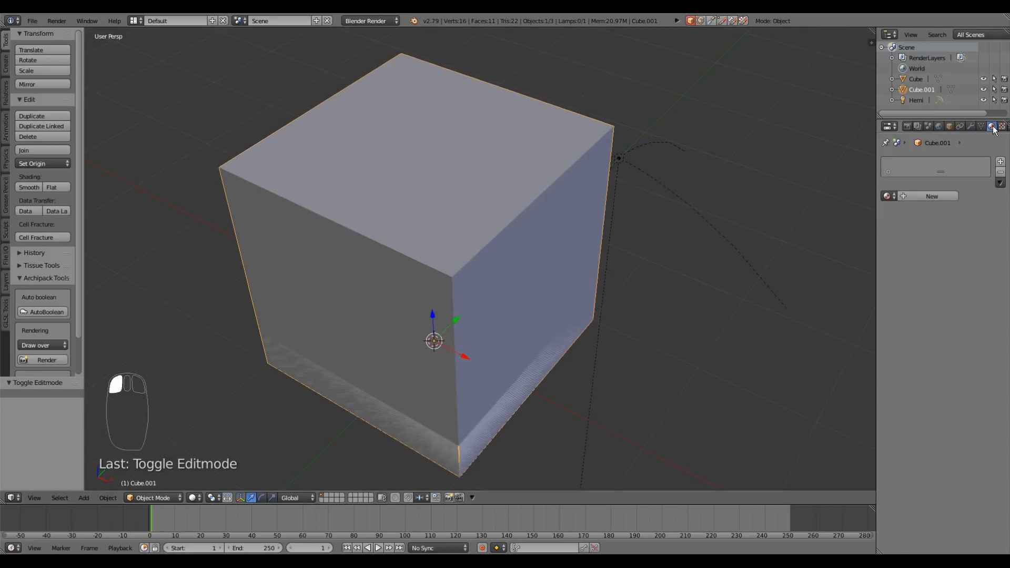
left_click(941, 195)
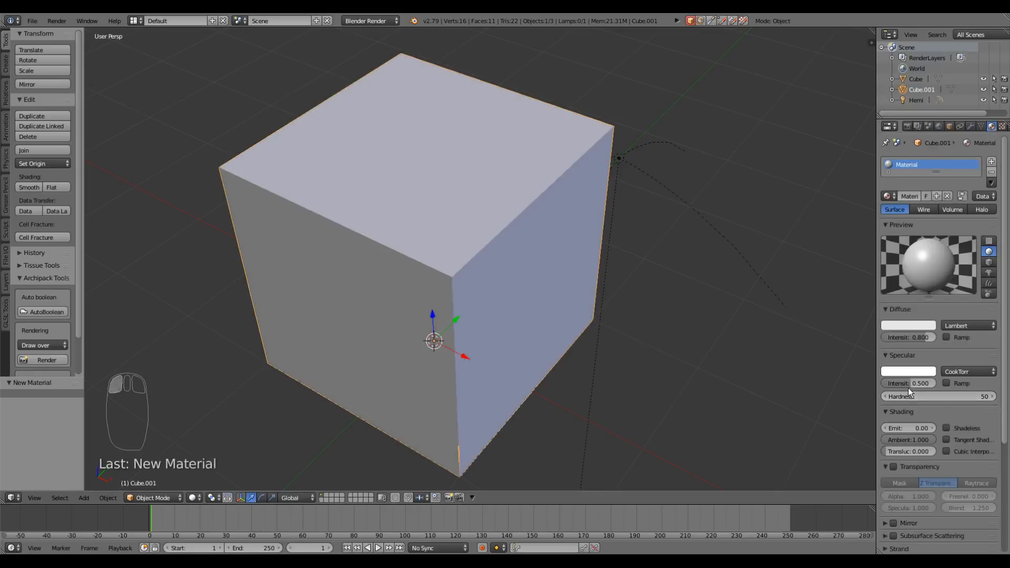
left_click_drag(907, 384, 884, 384)
double_click(906, 196)
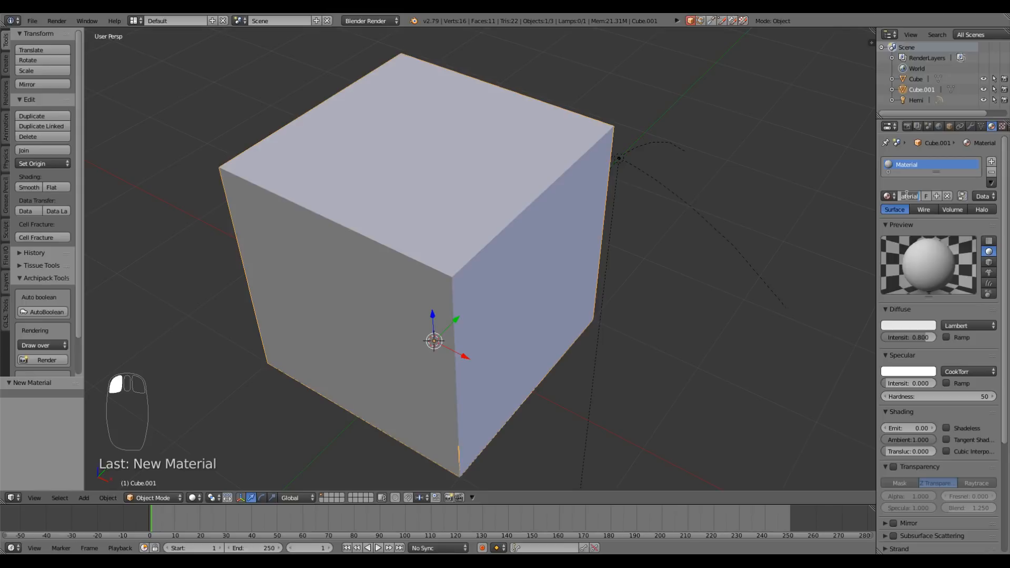
type("Wo")
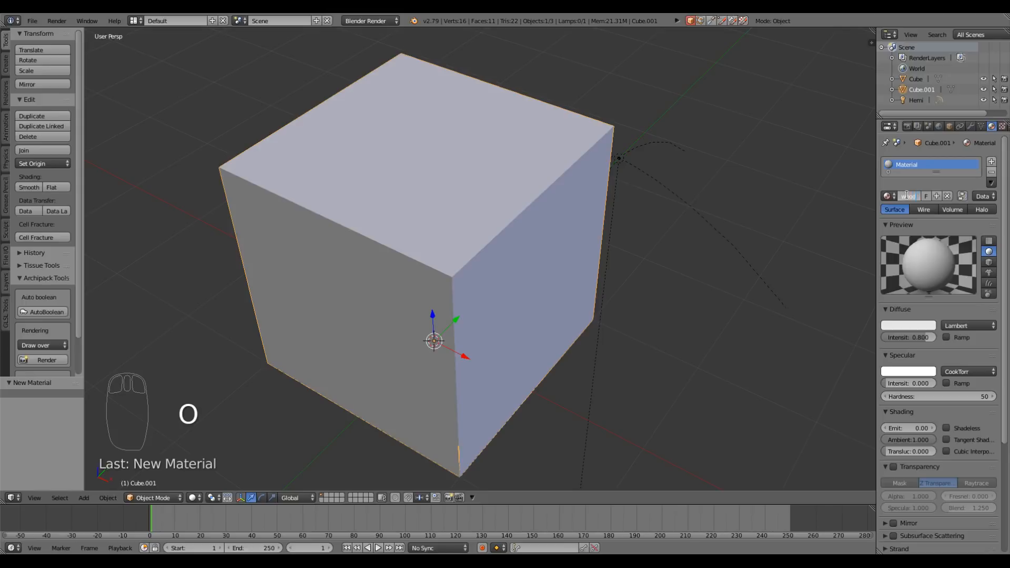
Add a new image texture to the wood material, using wood.png from the terrain folder
middle_click_drag(545, 239, 509, 246)
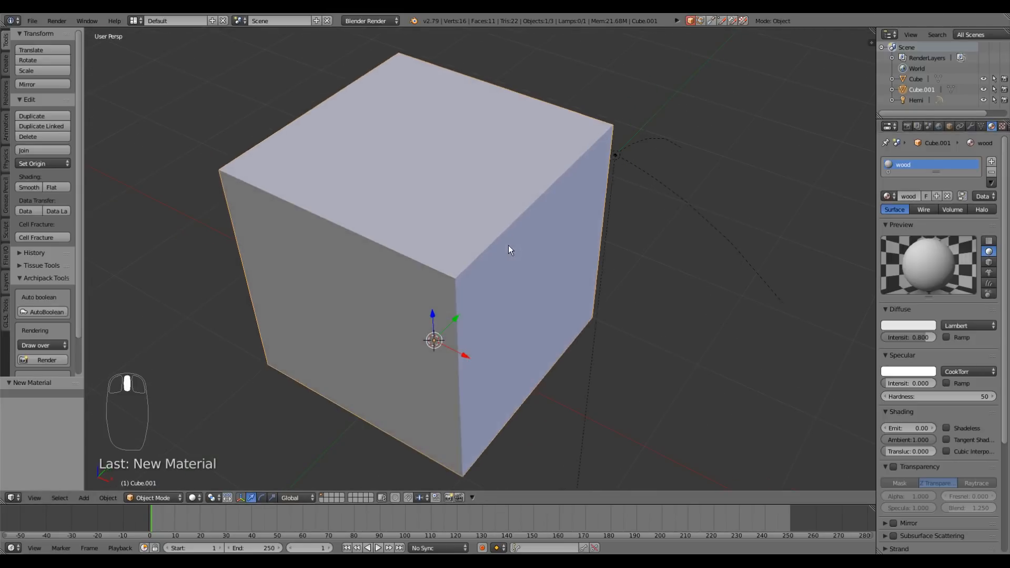
left_click(1002, 127)
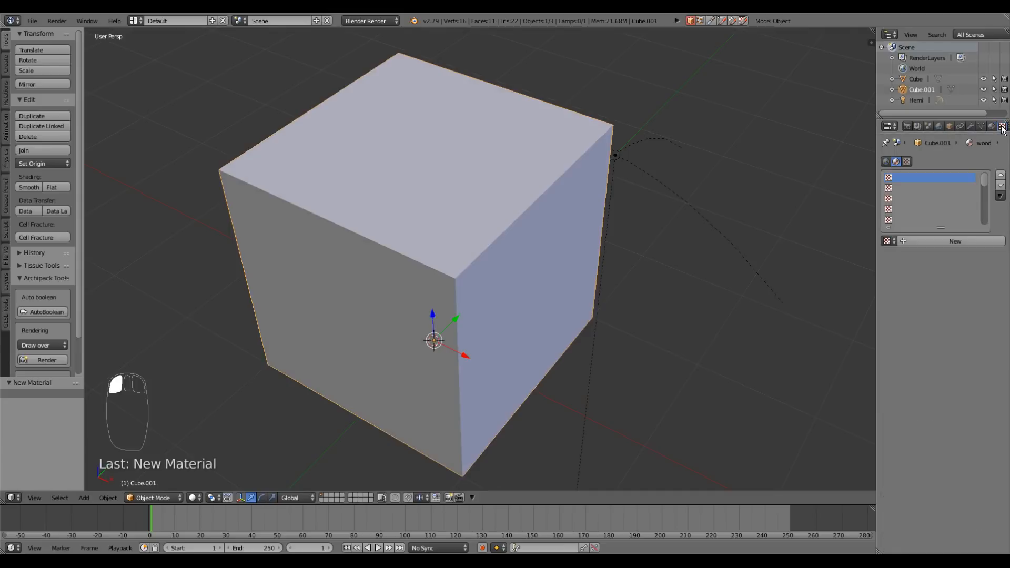
left_click(943, 244)
left_click(975, 410)
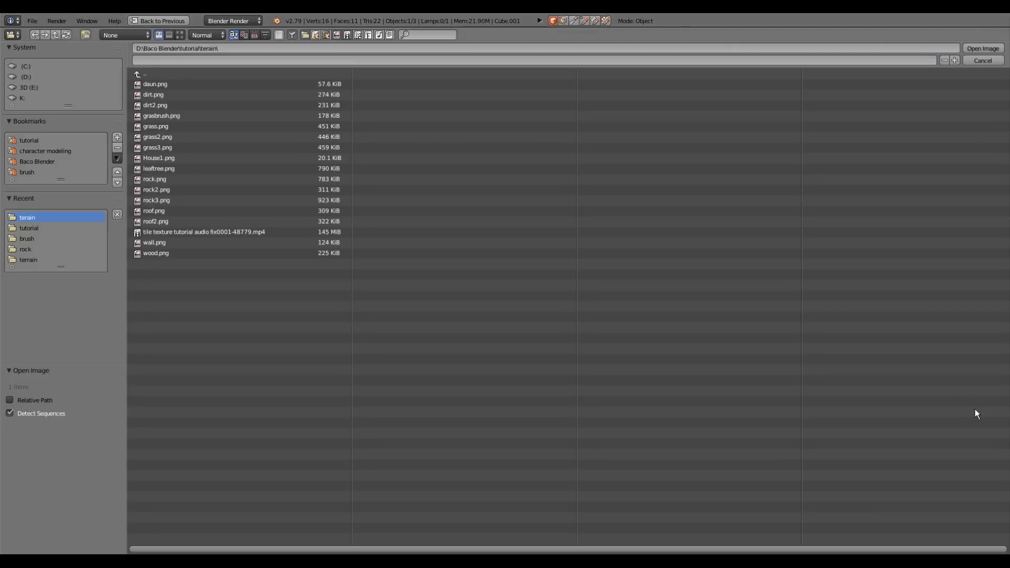
left_click(180, 34)
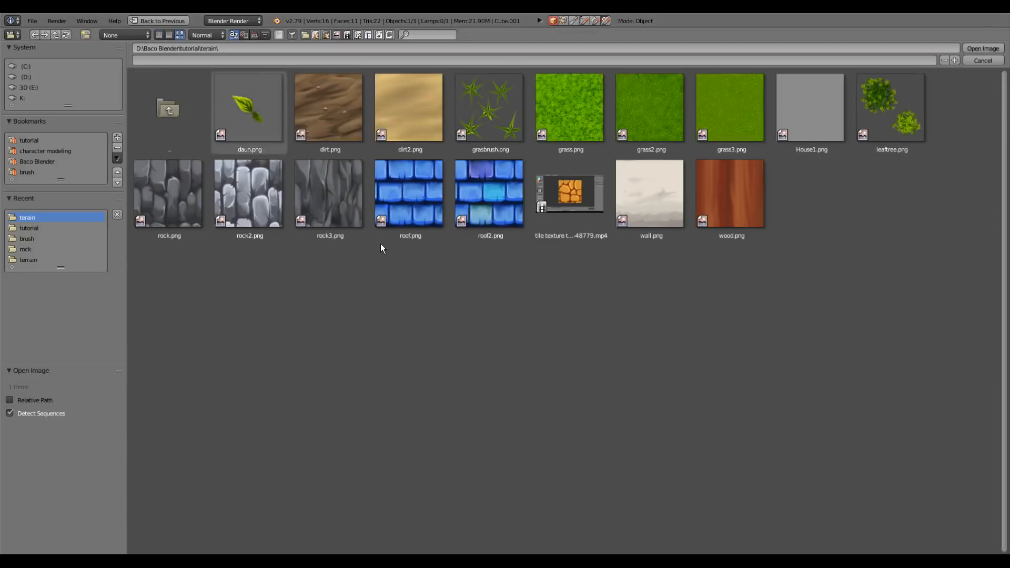
left_click(741, 200)
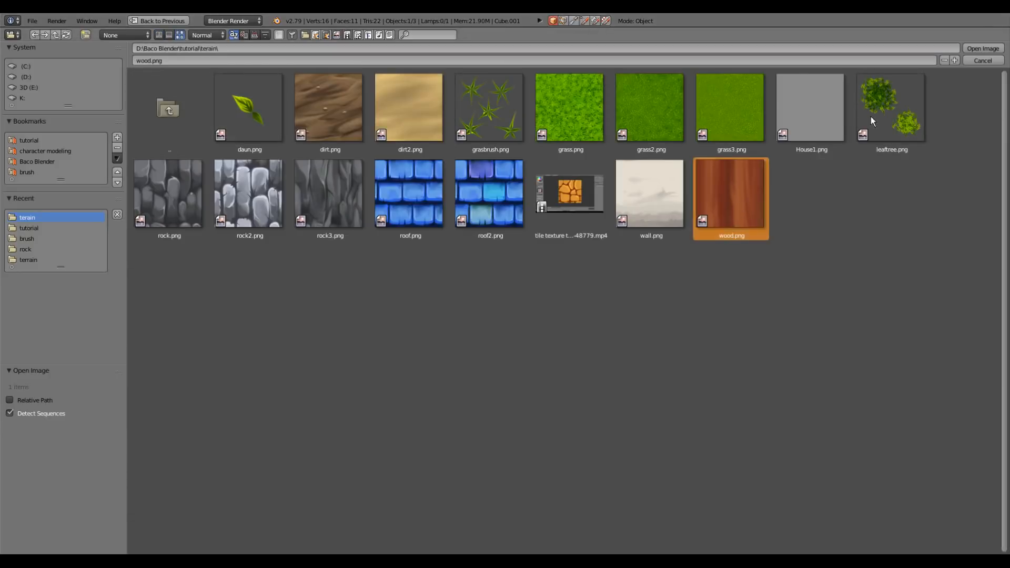
left_click(976, 48)
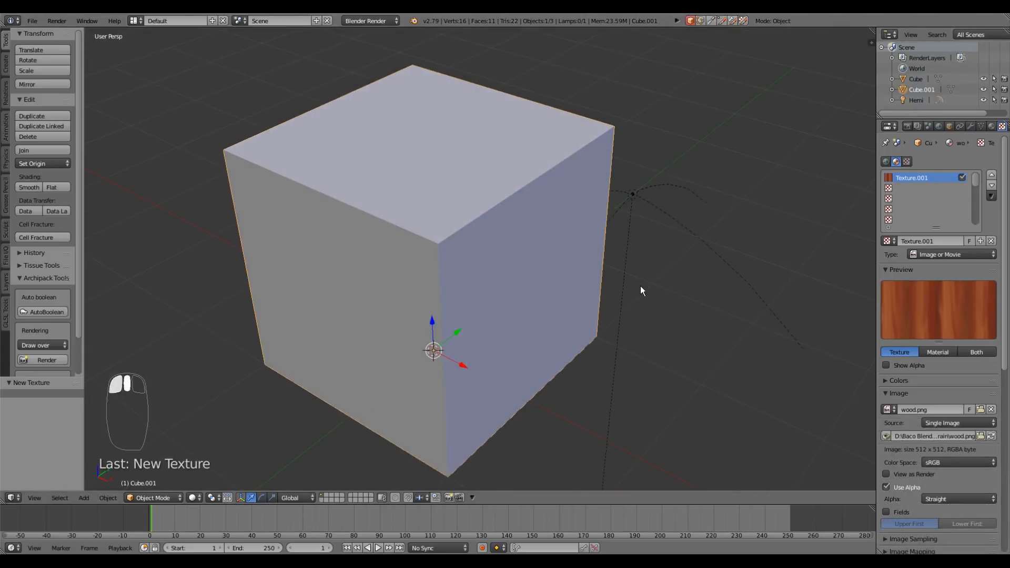
Set the viewport shading to Material so the new cube shows its wood material
left_click(192, 499)
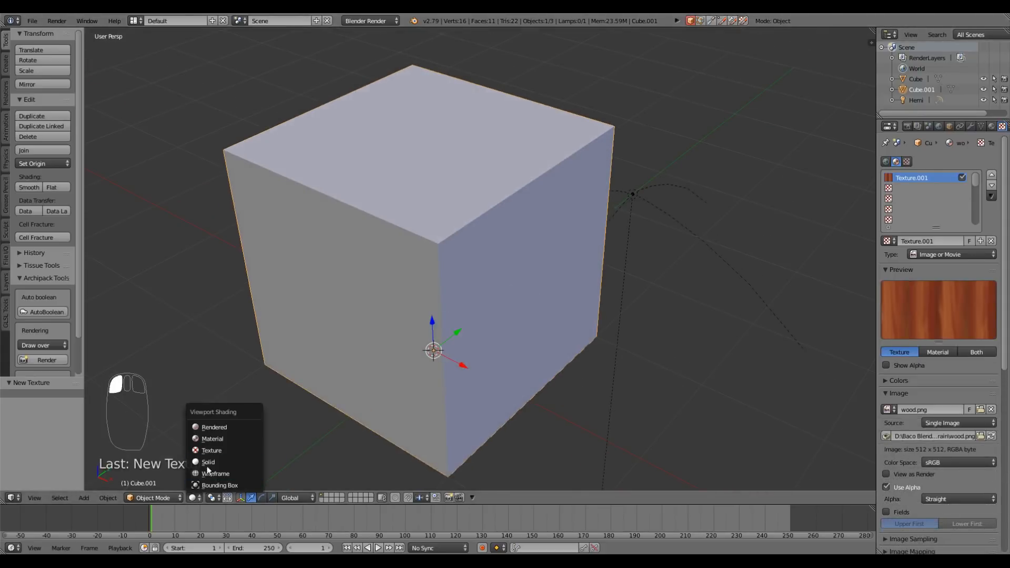
left_click(214, 440)
scroll(408, 342, "down", 2)
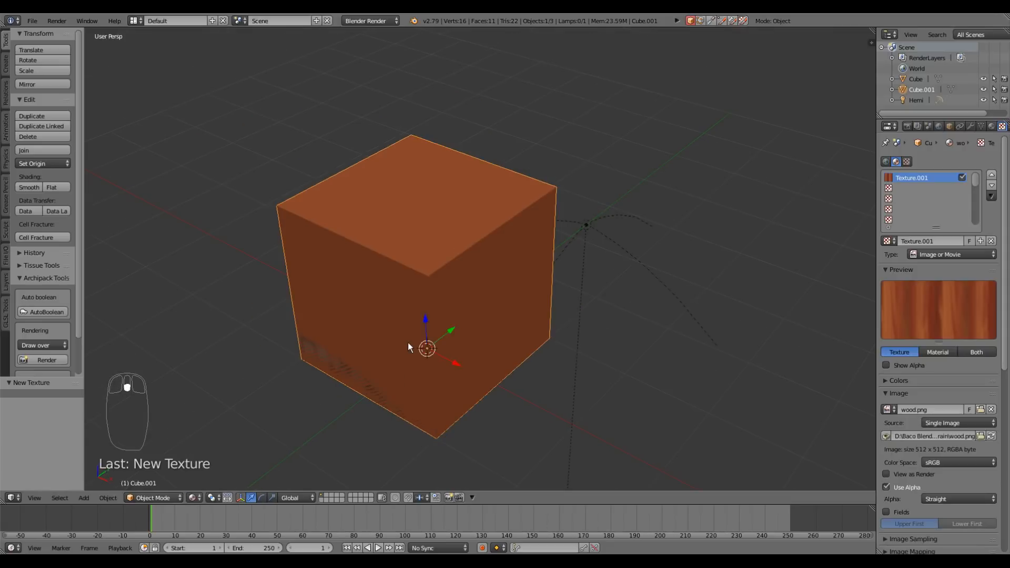
middle_click_drag(408, 343, 435, 346)
scroll(416, 343, "up", 2)
Select all of the new cube's faces in Edit Mode, unwrap them along the seams, and return to Object Mode
key("Tab")
key("a")
key("a")
key("a")
left_click(44, 191)
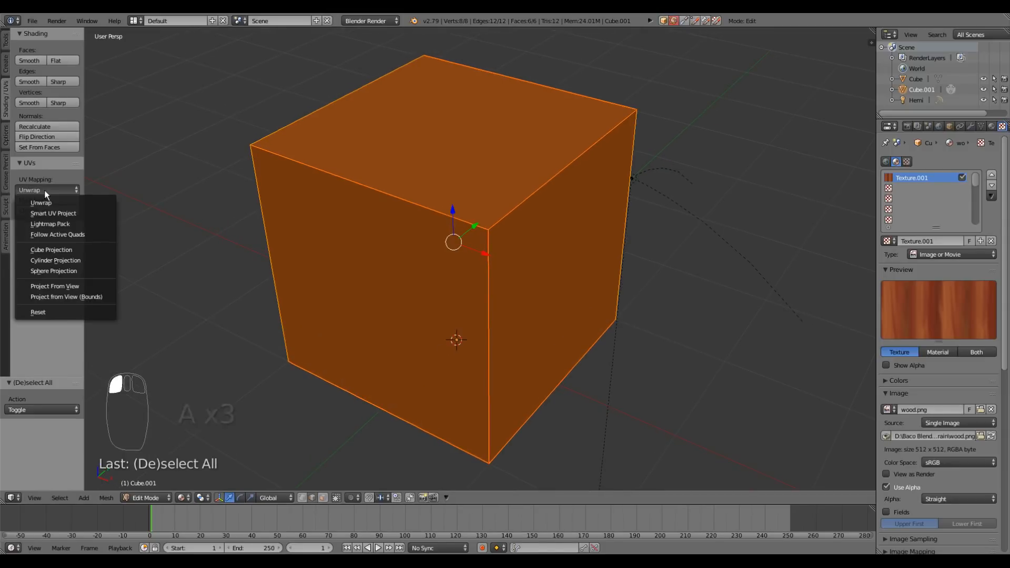
left_click(47, 203)
scroll(474, 281, "down", 3)
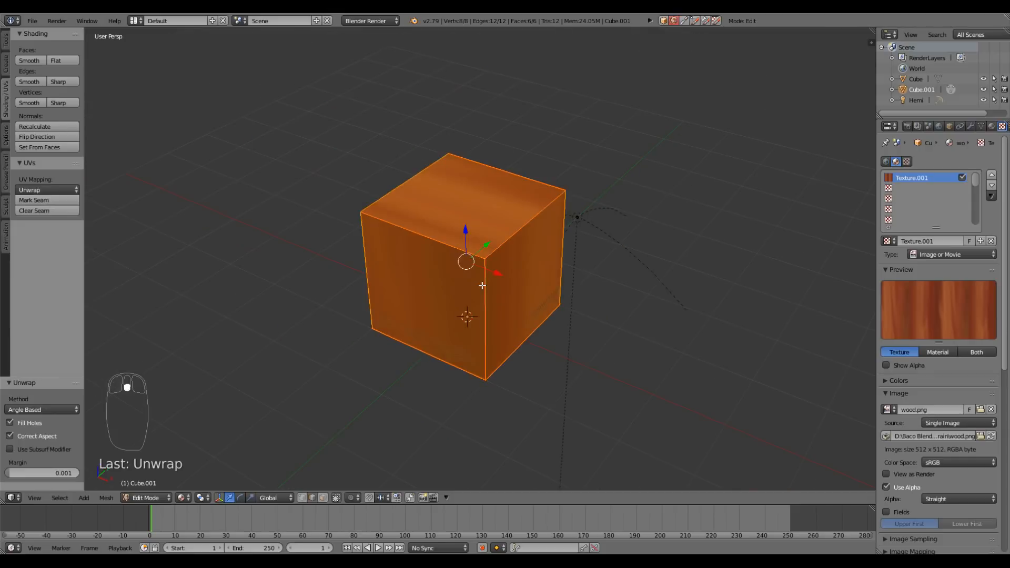
scroll(533, 303, "up", 2)
middle_click_drag(503, 305, 520, 309)
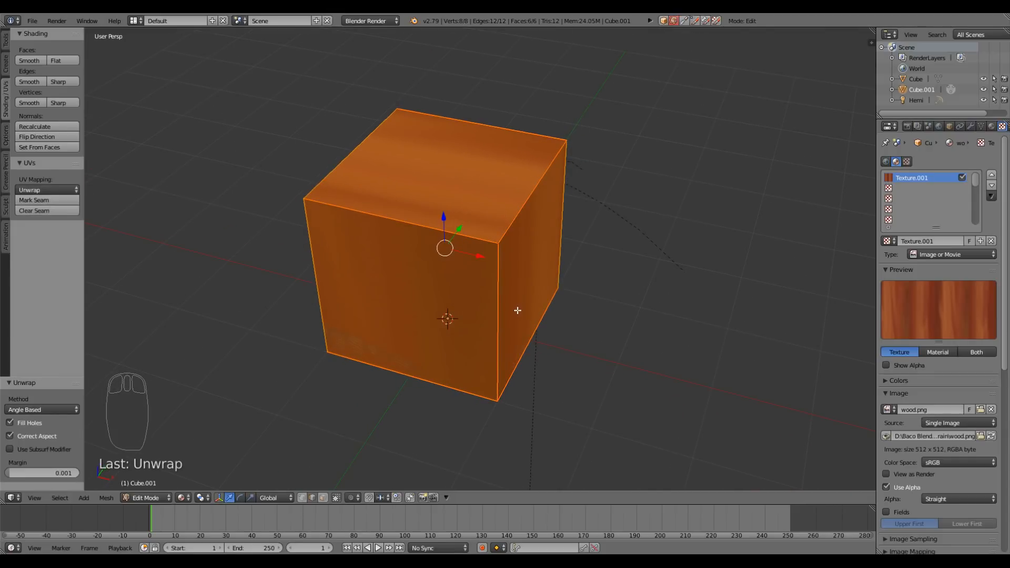
middle_click_drag(697, 222, 717, 167)
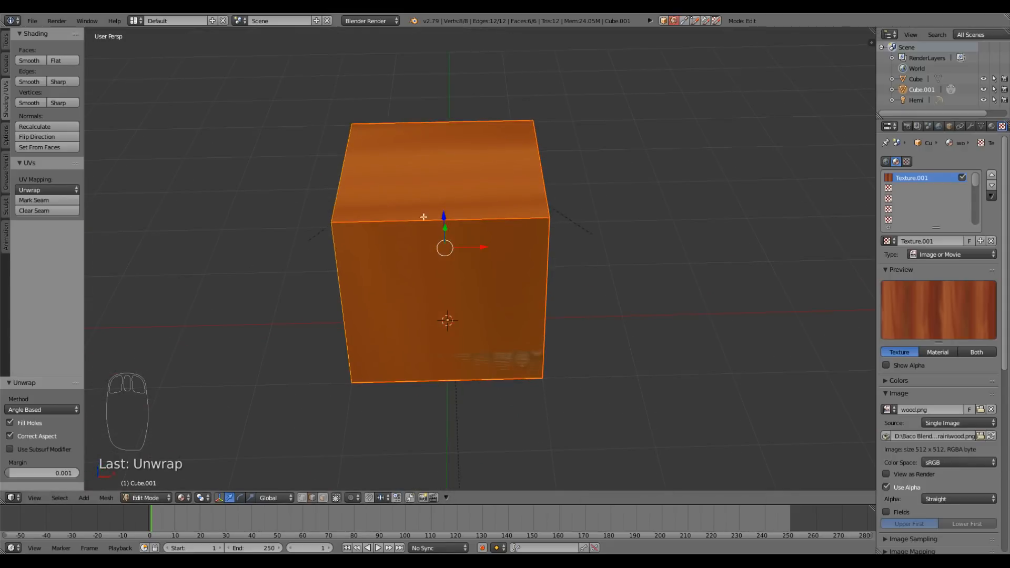
middle_click_drag(430, 230, 450, 246)
scroll(452, 236, "up", 2)
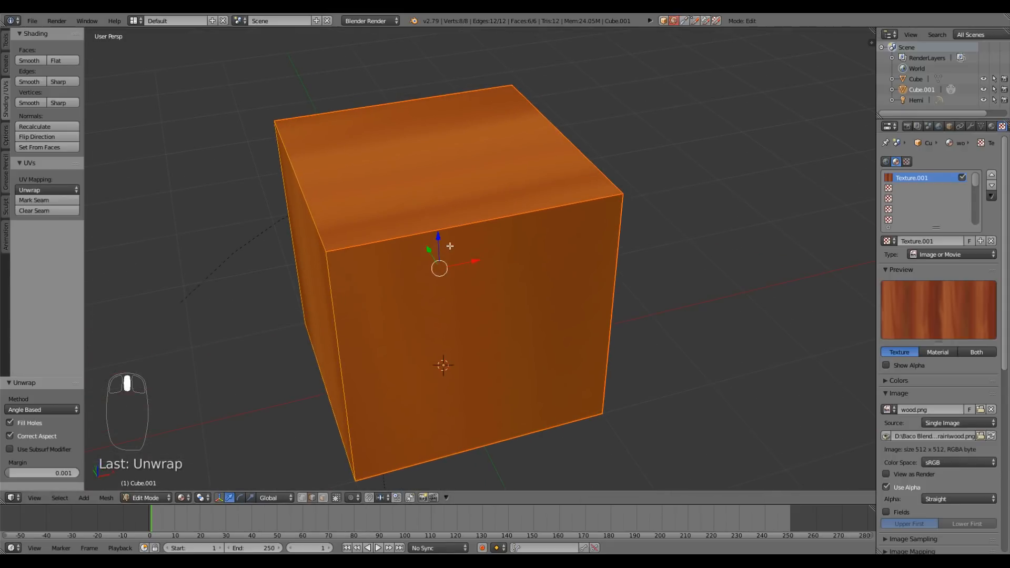
scroll(461, 248, "down", 2)
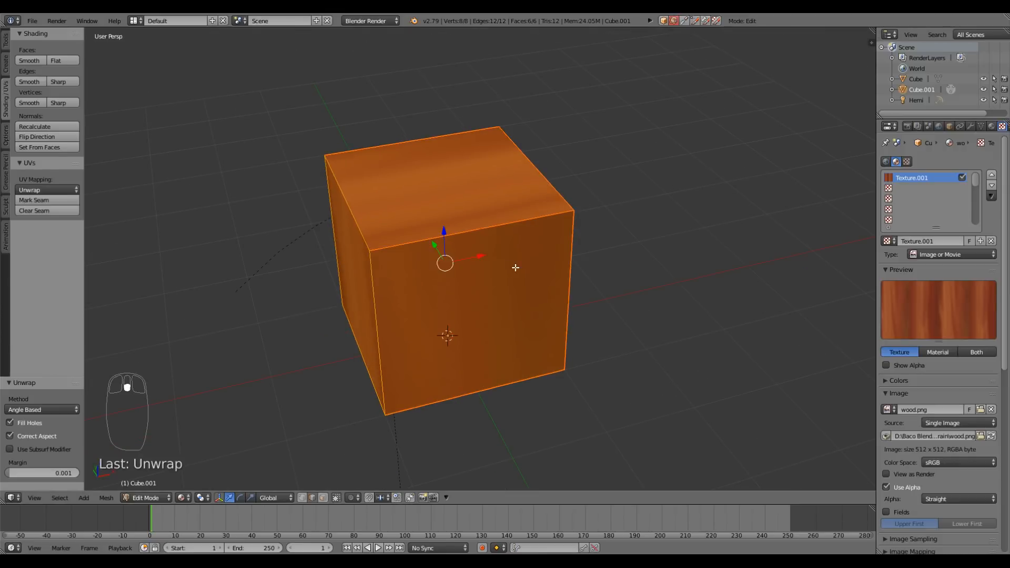
key("Tab")
middle_click_drag(461, 291, 492, 288)
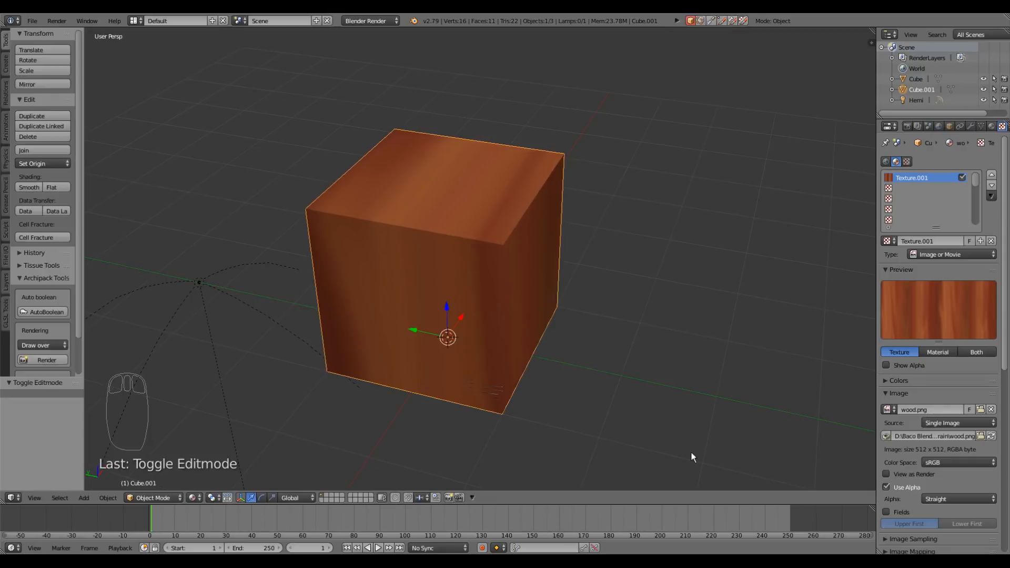
Scale the wooden cube down uniformly to about 0.103 of its size
key("s")
left_click(460, 362)
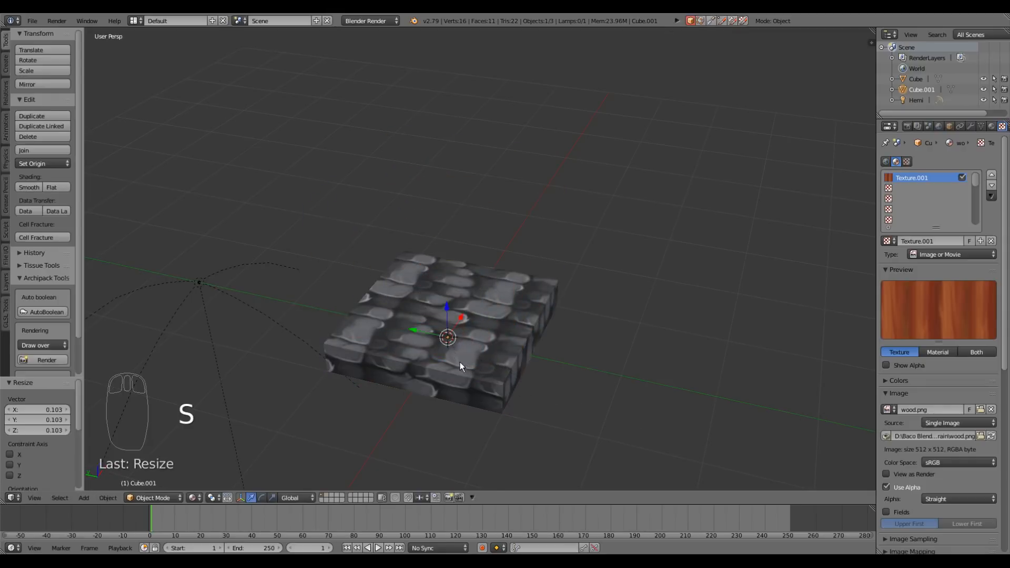
middle_click_drag(460, 362, 485, 374)
Move the small wooden cube onto a corner of the stone tile, ending with shifts of about -0.736 along Y and 0.021 along Z
left_click_drag(447, 314, 509, 353)
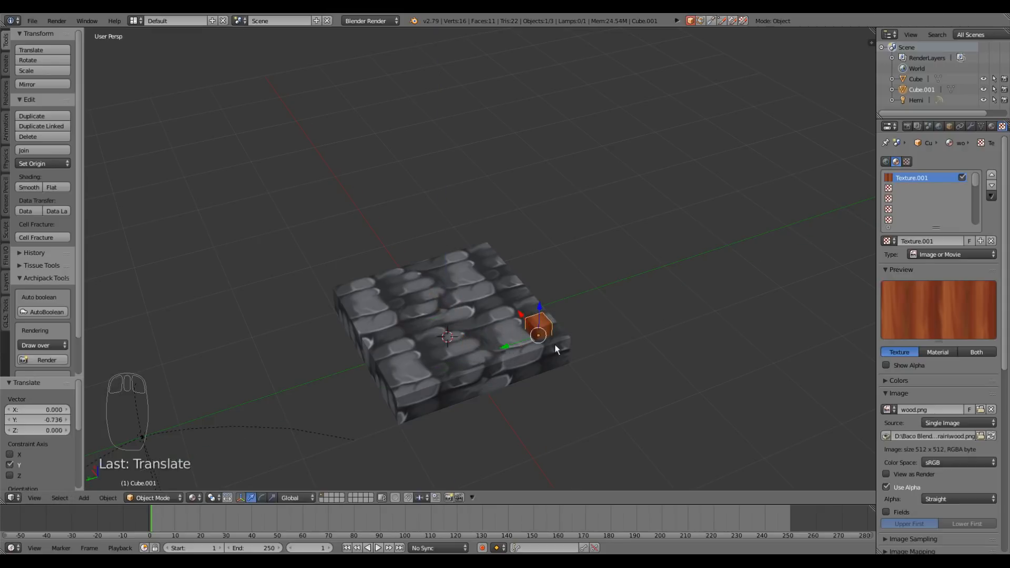
middle_click_drag(555, 343, 538, 303)
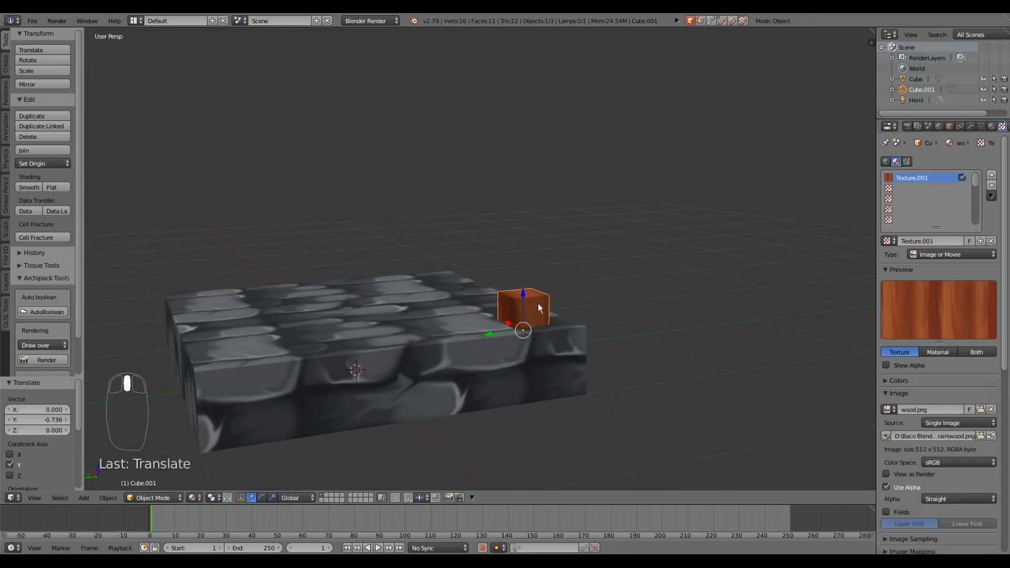
left_click_drag(525, 295, 526, 286)
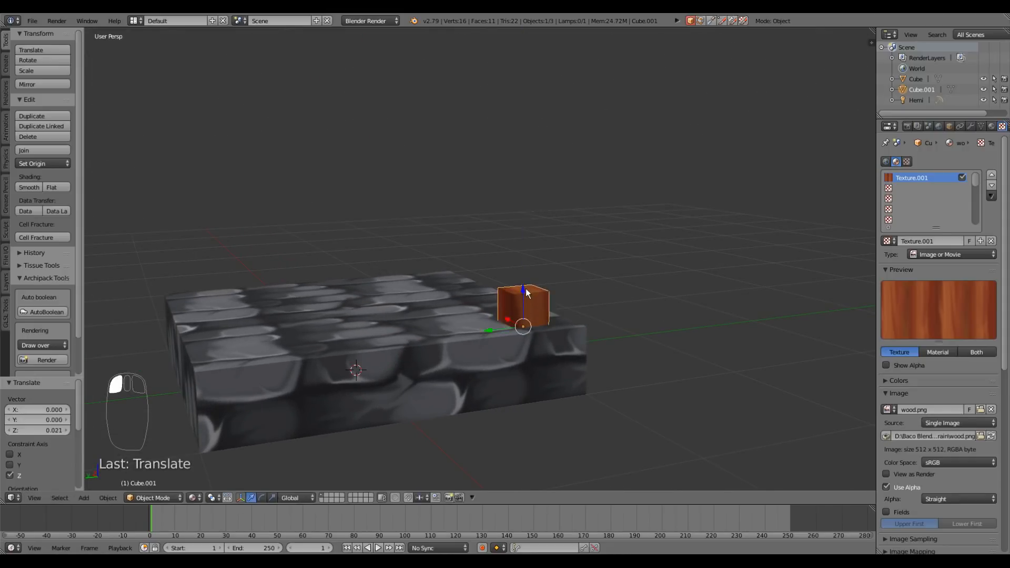
middle_click_drag(526, 286, 546, 335)
scroll(524, 316, "down", 3)
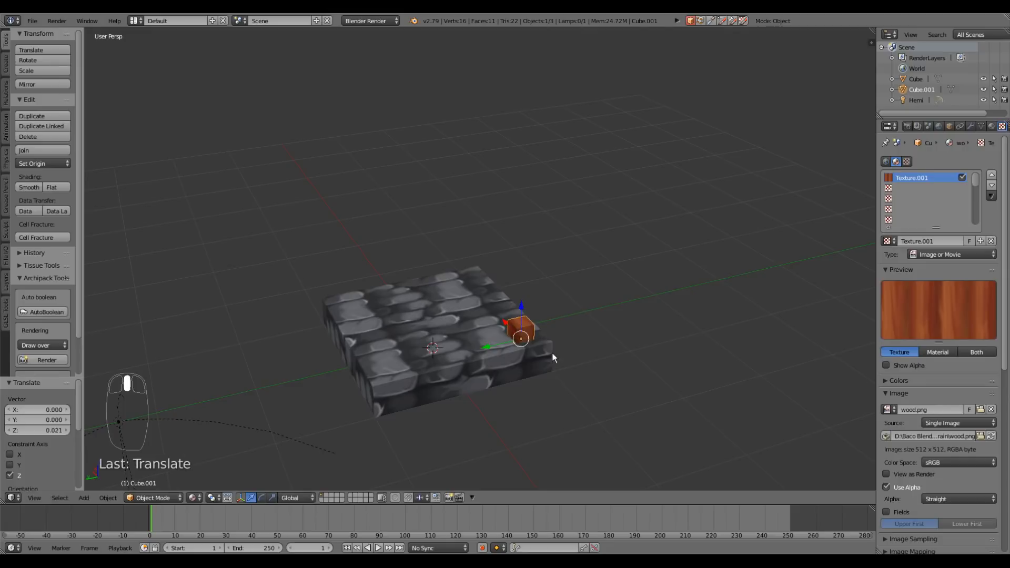
Shape the small cube into a tall post by scaling it about 11.278 along Z, 0.706 uniformly, and 1.337 along Z
key("s")
key("z")
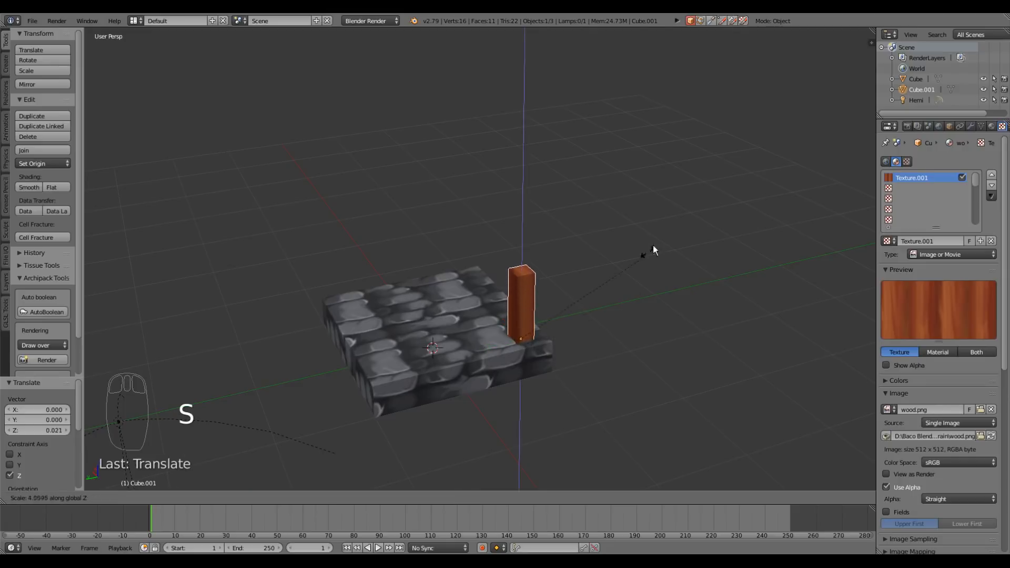
left_click(156, 340)
key("s")
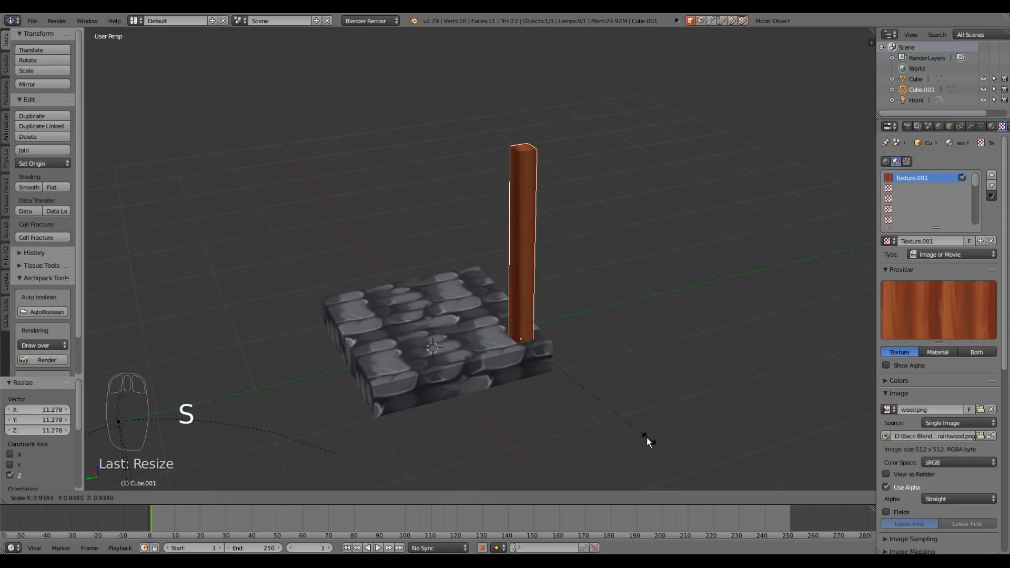
left_click(610, 423)
key("s")
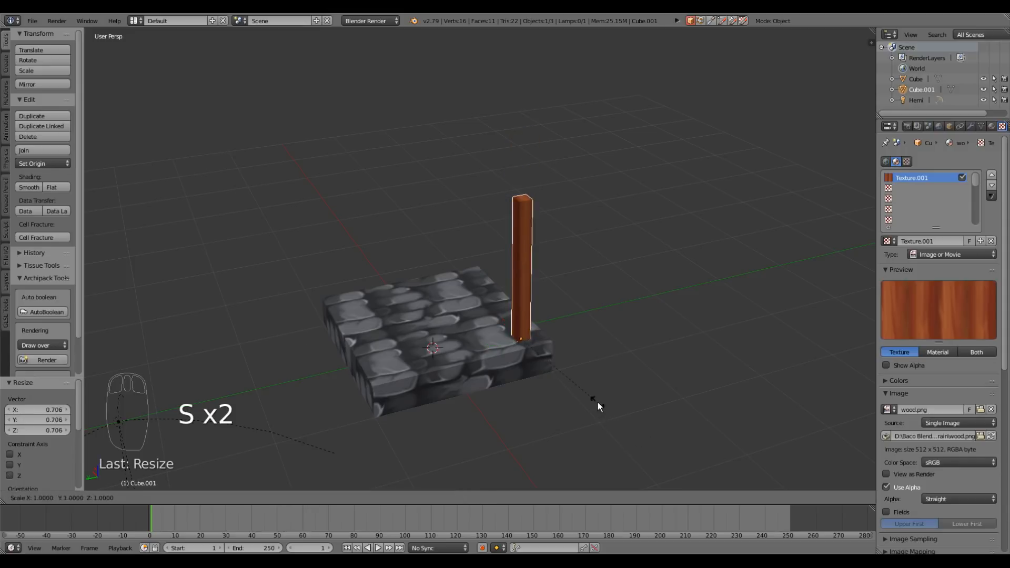
key("z")
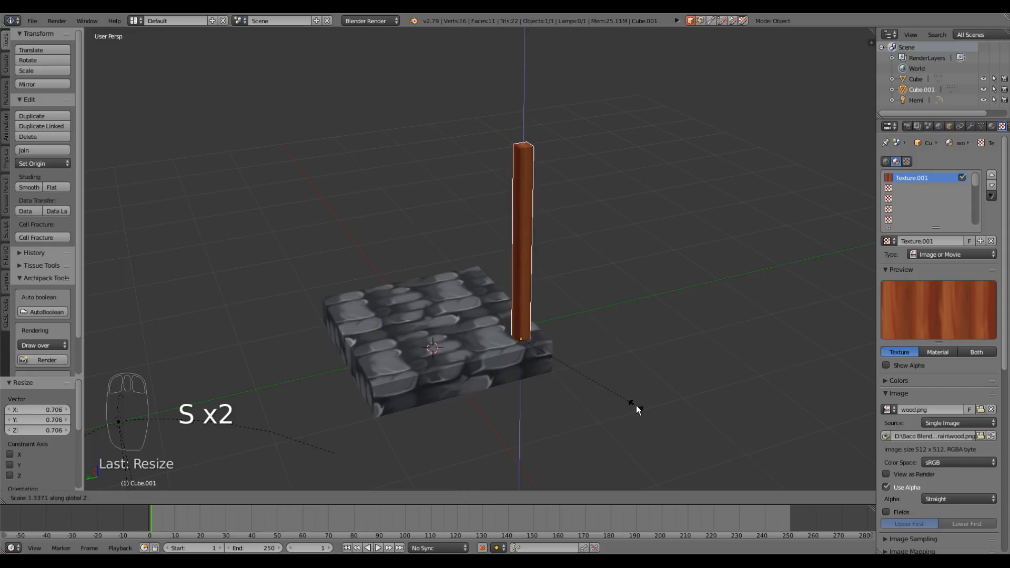
left_click(629, 406)
Shift the wooden post about -0.06 along the Y axis, closer to the tile's edge
middle_click_drag(611, 405, 522, 362)
key("g")
key("y")
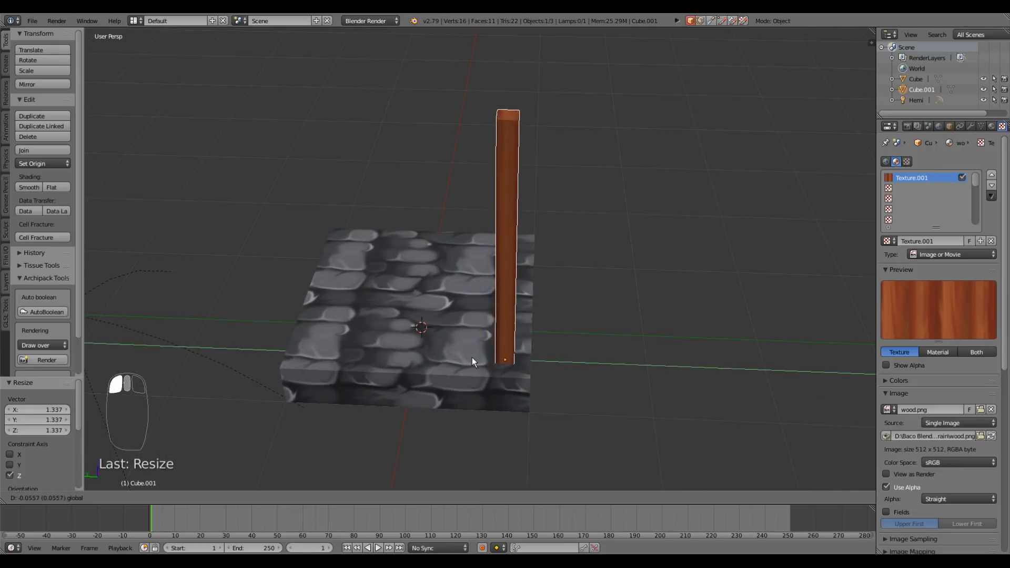
left_click(472, 358)
Duplicate the wooden post and place the copy about 1.532 along X at the neighbouring tile corner
middle_click_drag(528, 381, 447, 371)
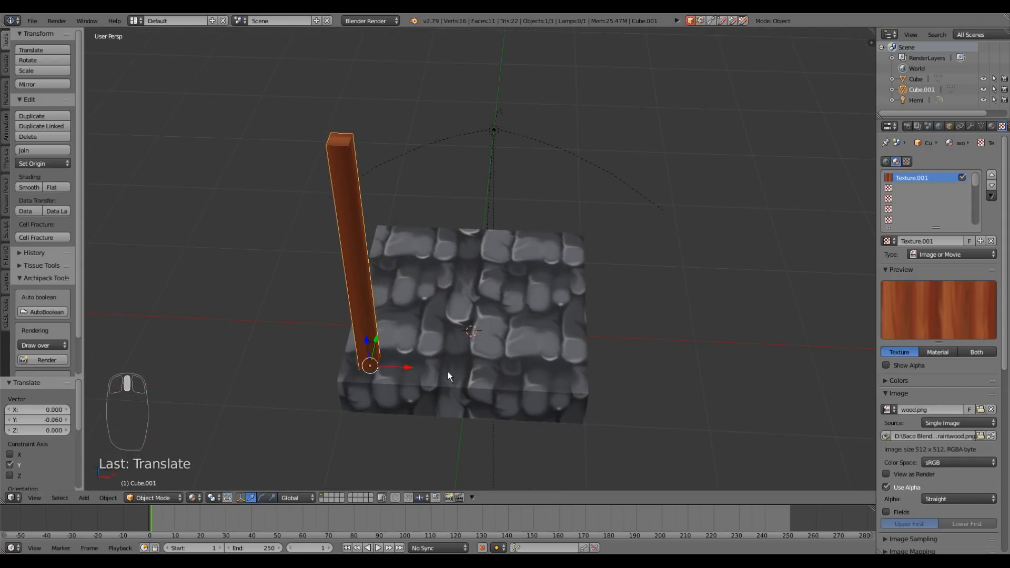
key("shift+d")
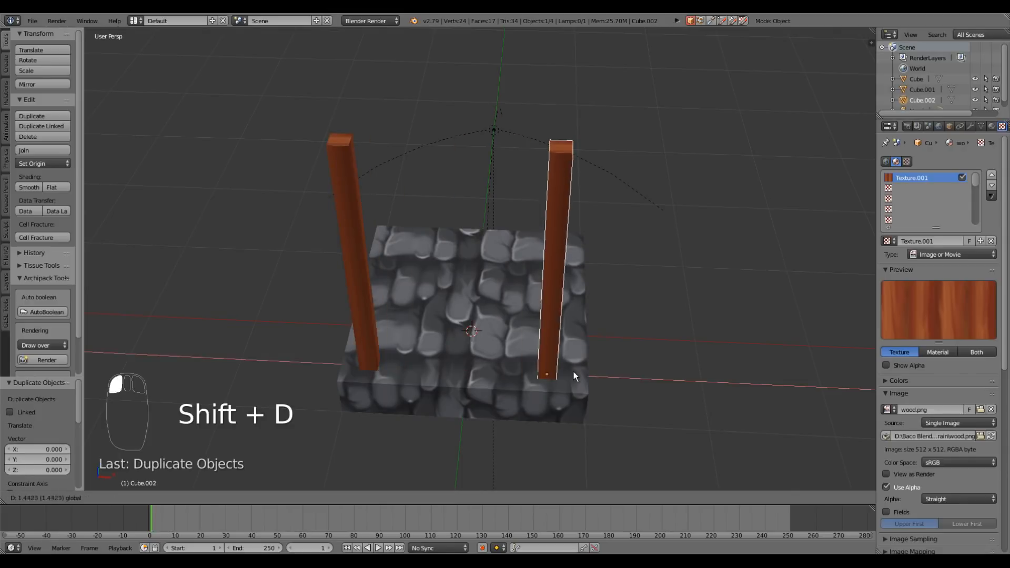
left_click(583, 374)
middle_click_drag(497, 384, 582, 334)
Select both wooden posts and duplicate them about 1.592 along Y onto the tile's opposite side
right_click(655, 182)
scroll(627, 232, "down", 3)
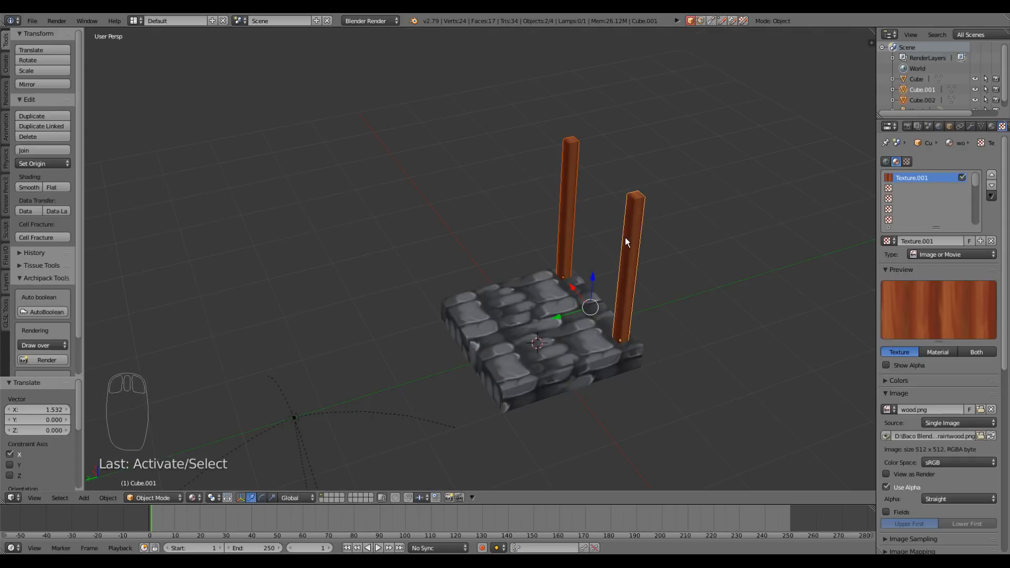
right_click(567, 207)
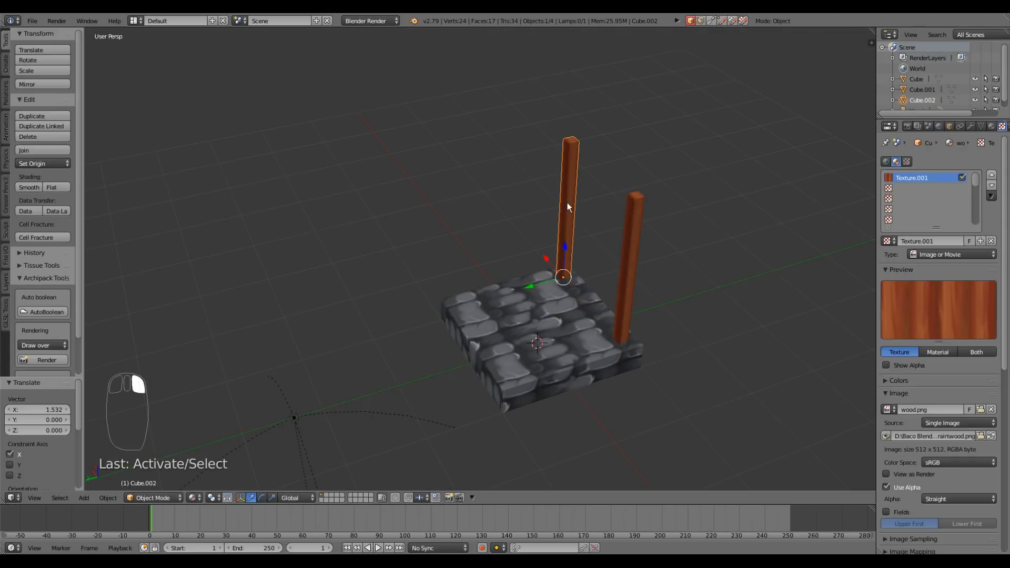
right_click(630, 233)
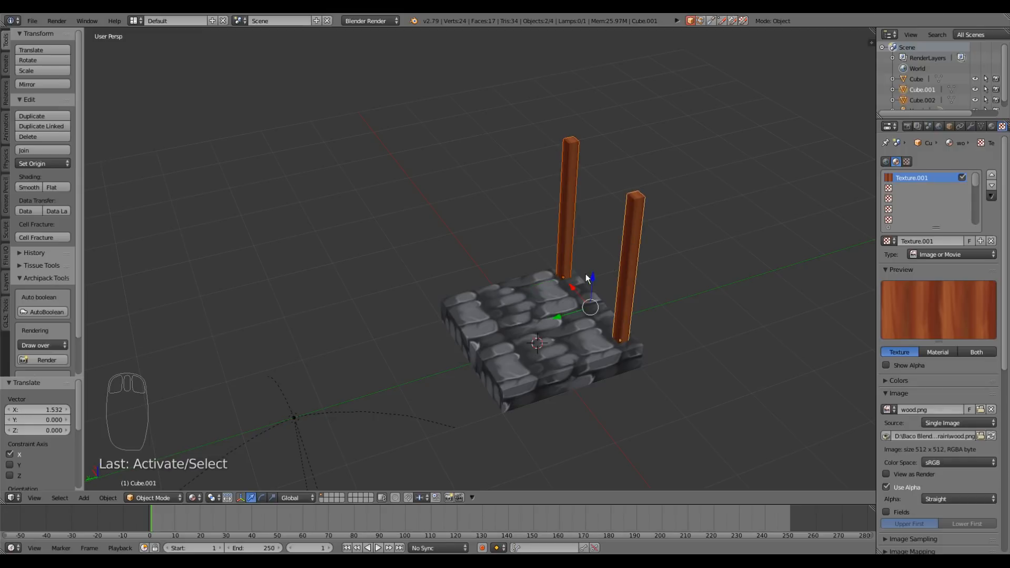
key("shift+d")
left_click(522, 335)
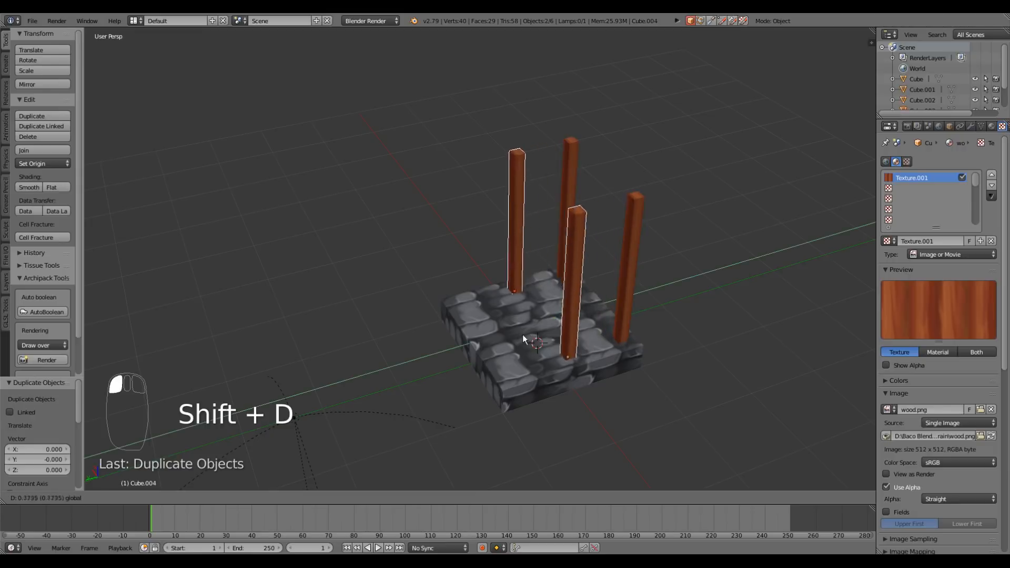
left_click(473, 356)
Examine the four wooden posts on the stone tile from several angles and distances
middle_click_drag(646, 371, 592, 328)
scroll(563, 280, "up", 2)
scroll(563, 279, "down", 1)
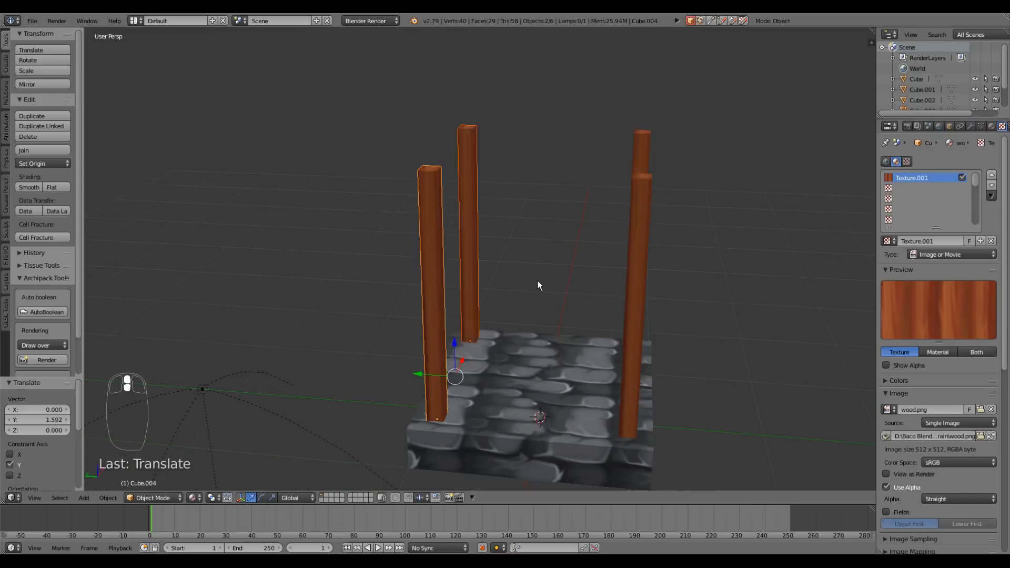
middle_click_drag(537, 285, 509, 315)
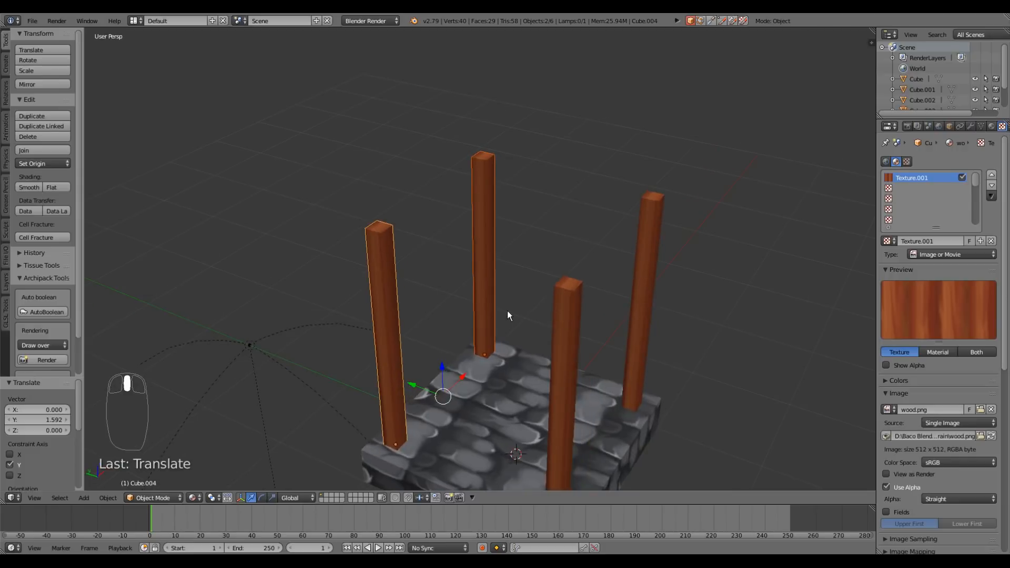
middle_click_drag(550, 348, 529, 291, "shift")
scroll(529, 291, "down", 4)
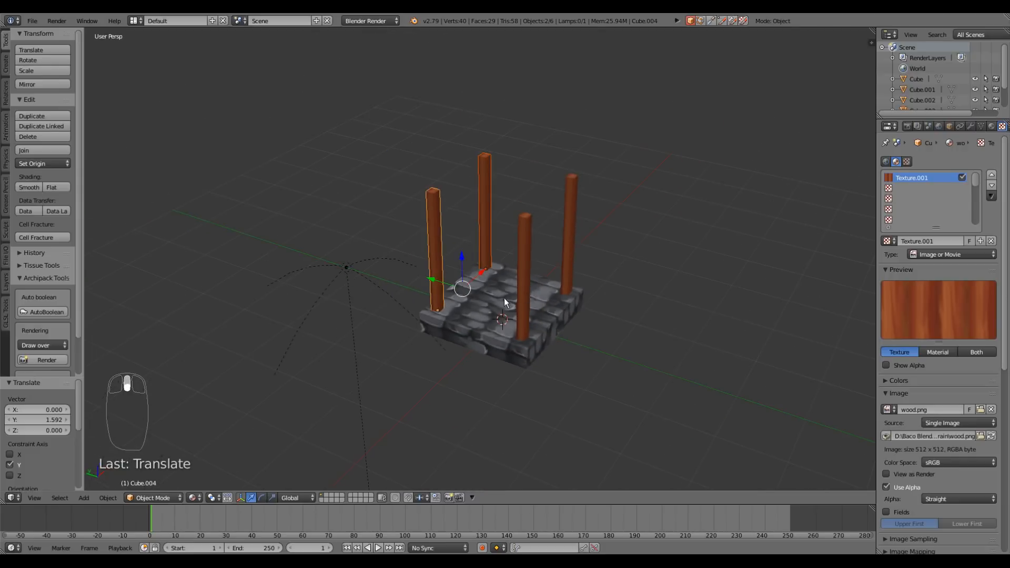
scroll(505, 315, "up", 4)
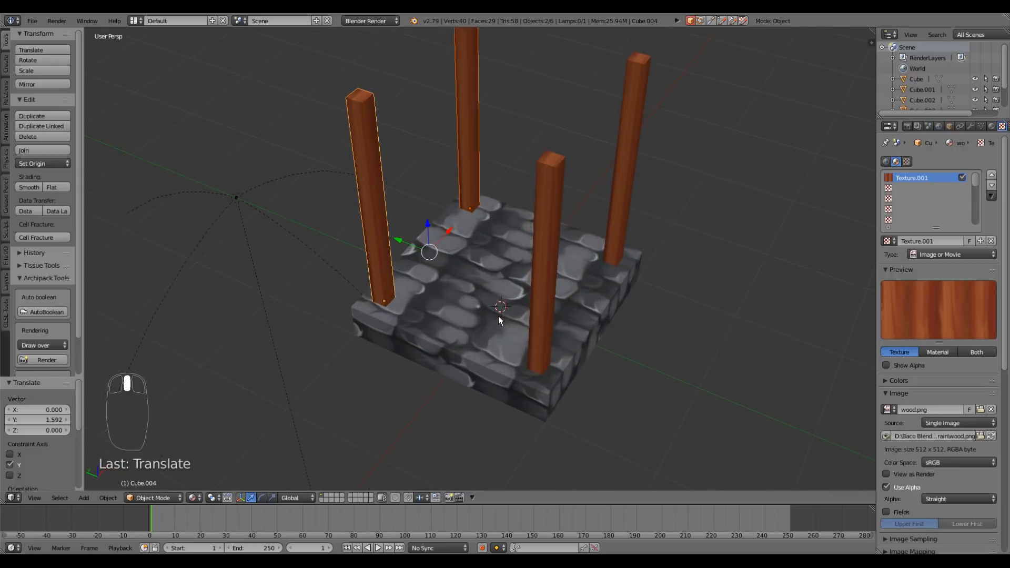
Add a cube at the scene origin and flatten it to about 0.083 along Z into a thin slab
middle_click_drag(498, 315, 502, 340)
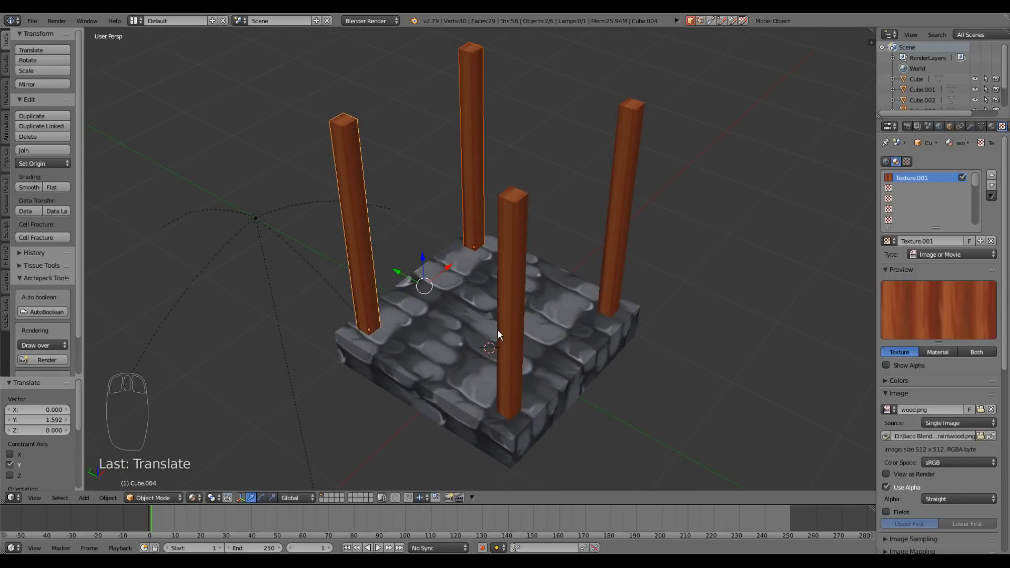
key("shift+a")
mouse_move(498, 331)
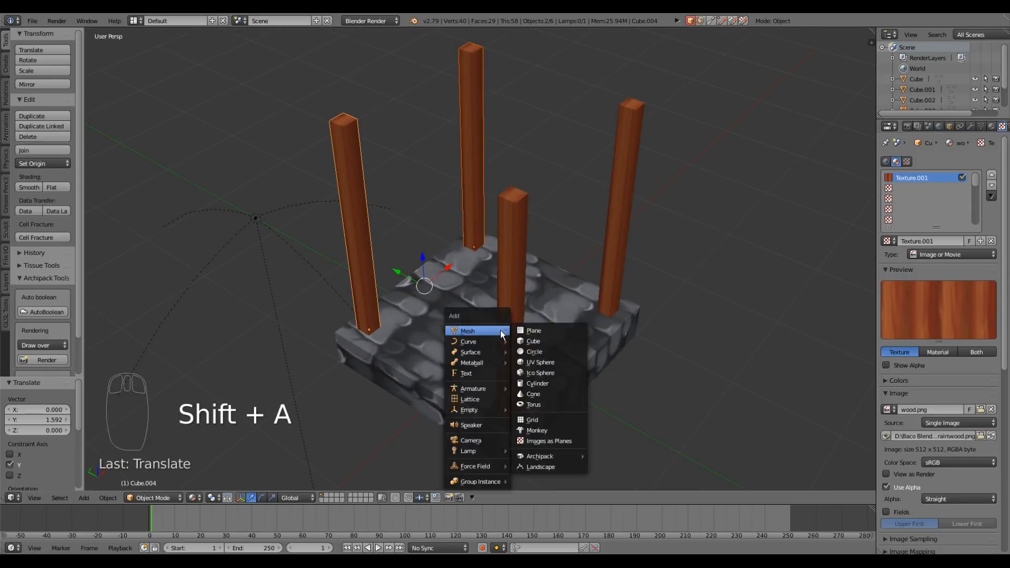
left_click(551, 343)
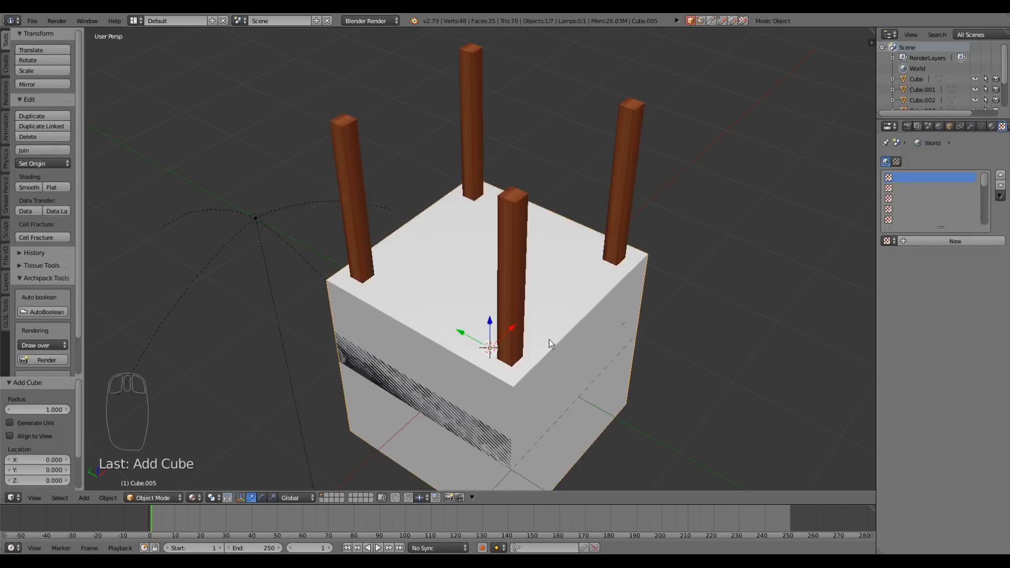
middle_click_drag(549, 344, 548, 296)
middle_click_drag(568, 349, 543, 326)
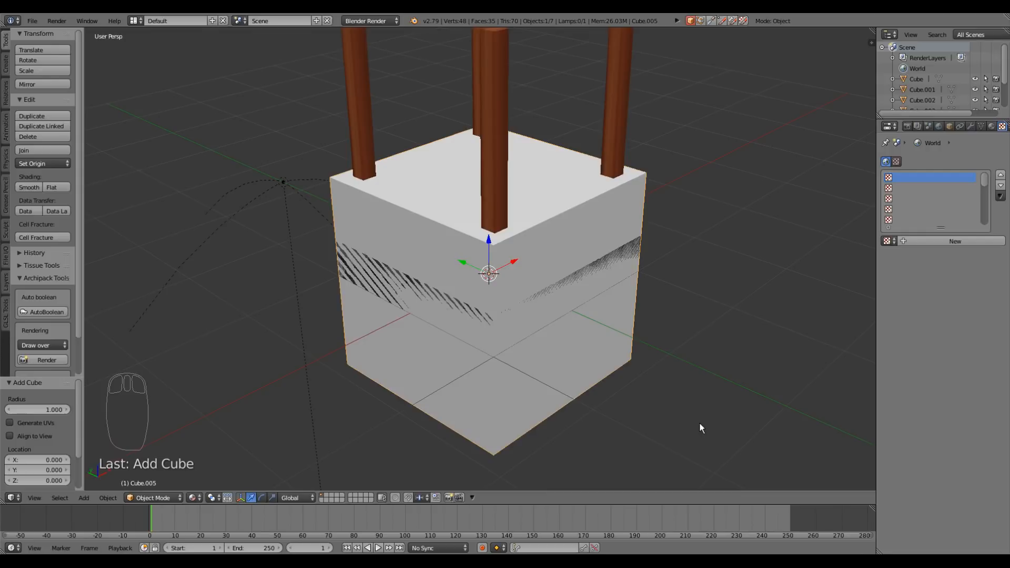
key("s")
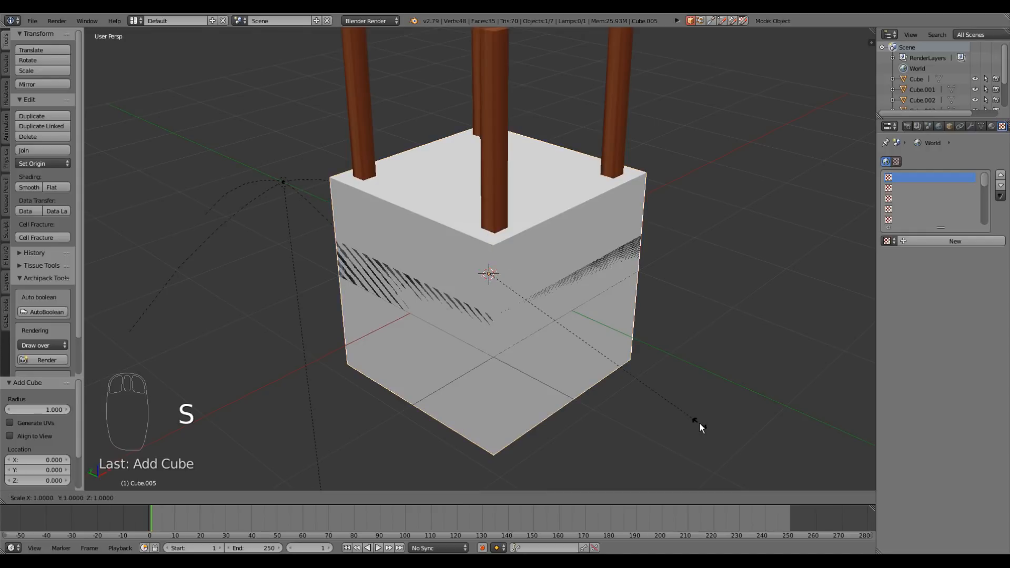
key("z")
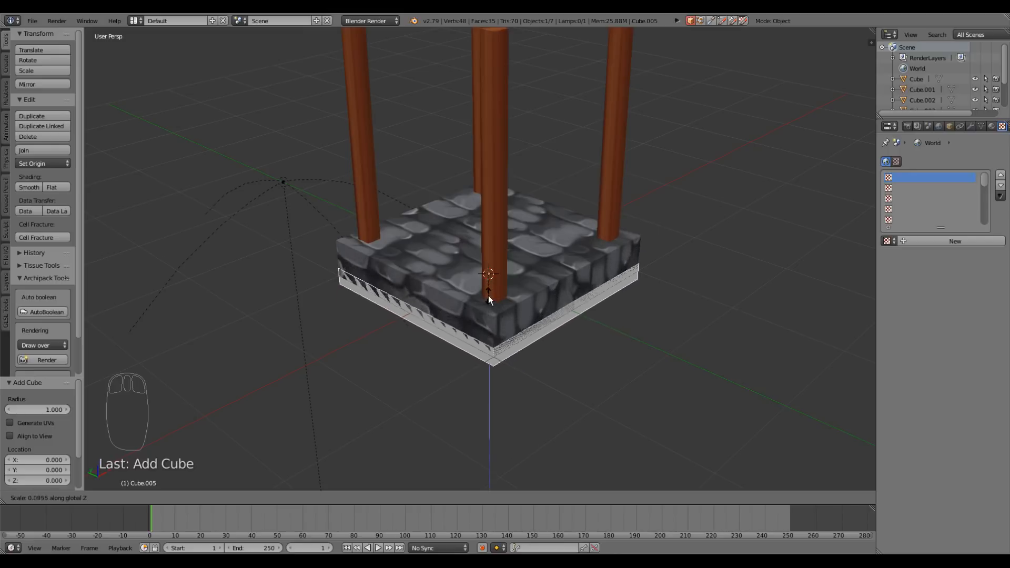
left_click(488, 295)
Raise the slab about 2.484 along Z so it rests on top of the four wooden posts
middle_click_drag(489, 299, 480, 405)
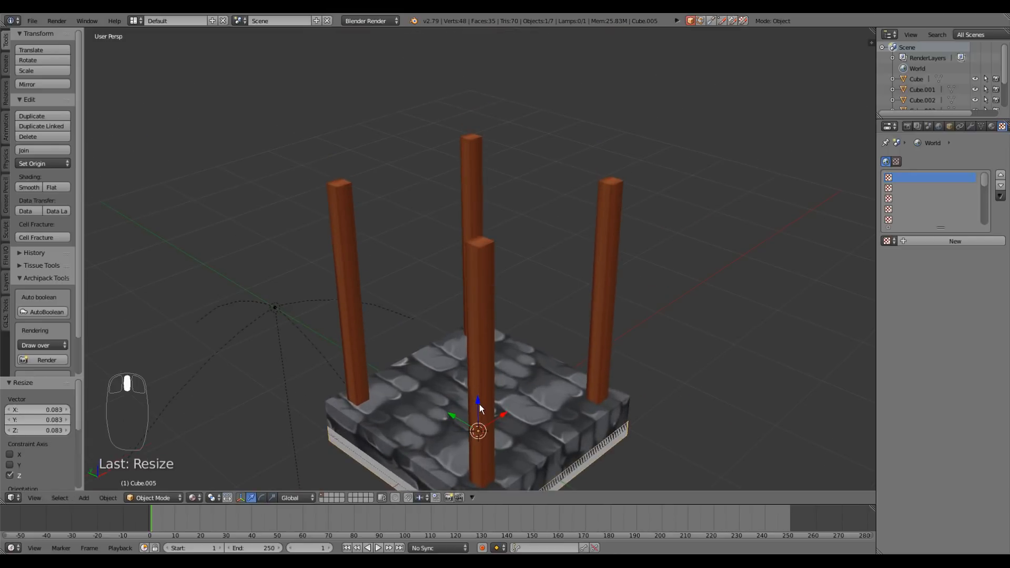
key("g")
key("z")
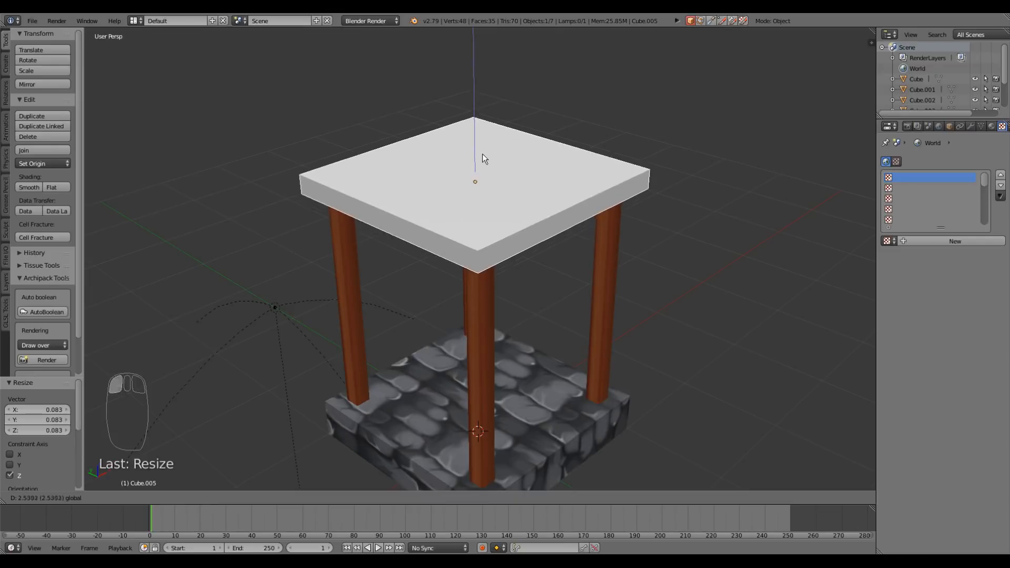
left_click(484, 159)
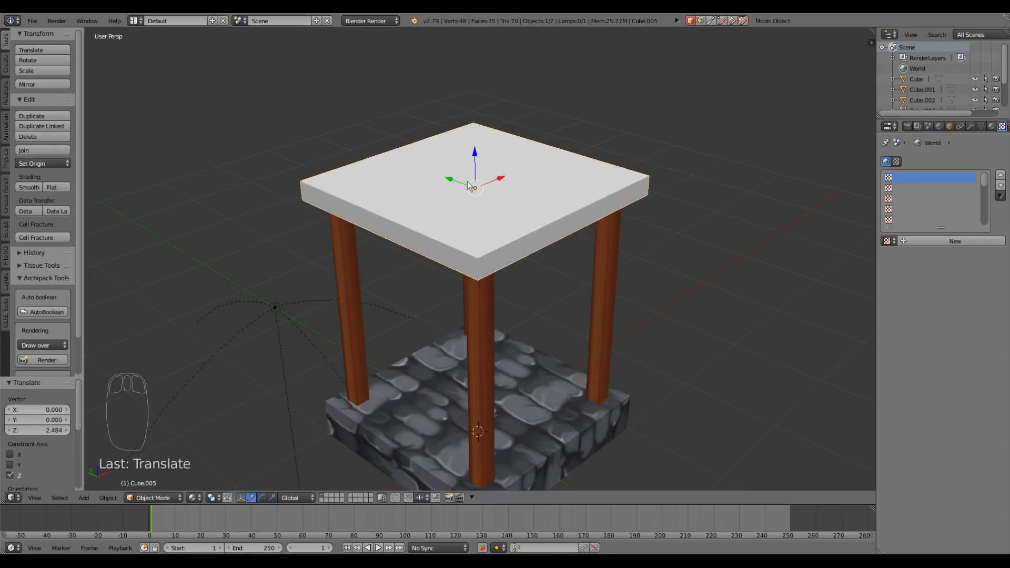
Thin the roof slab by scaling it to about 0.825 along Z
middle_click_drag(484, 159, 458, 271)
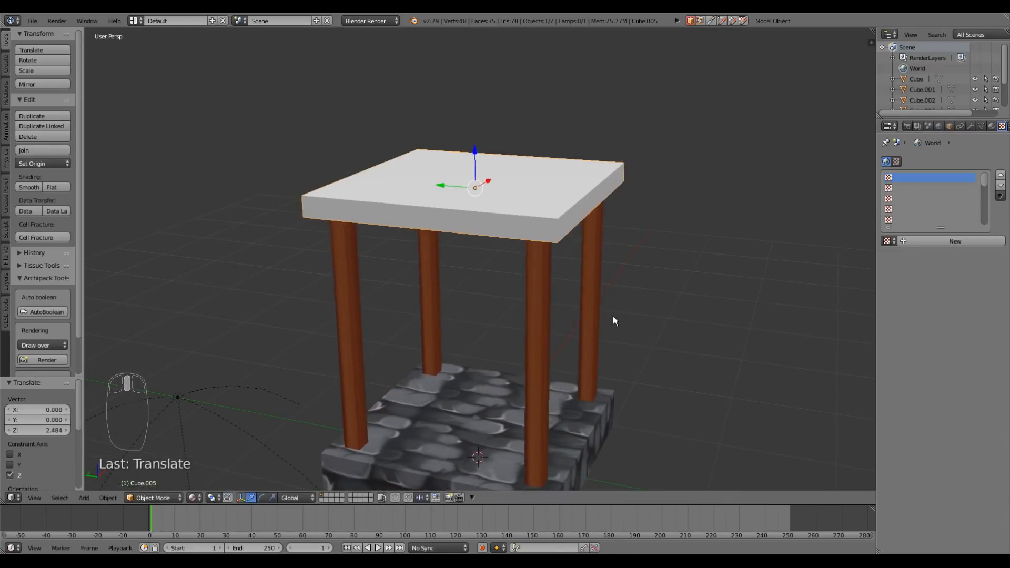
key("s")
key("z")
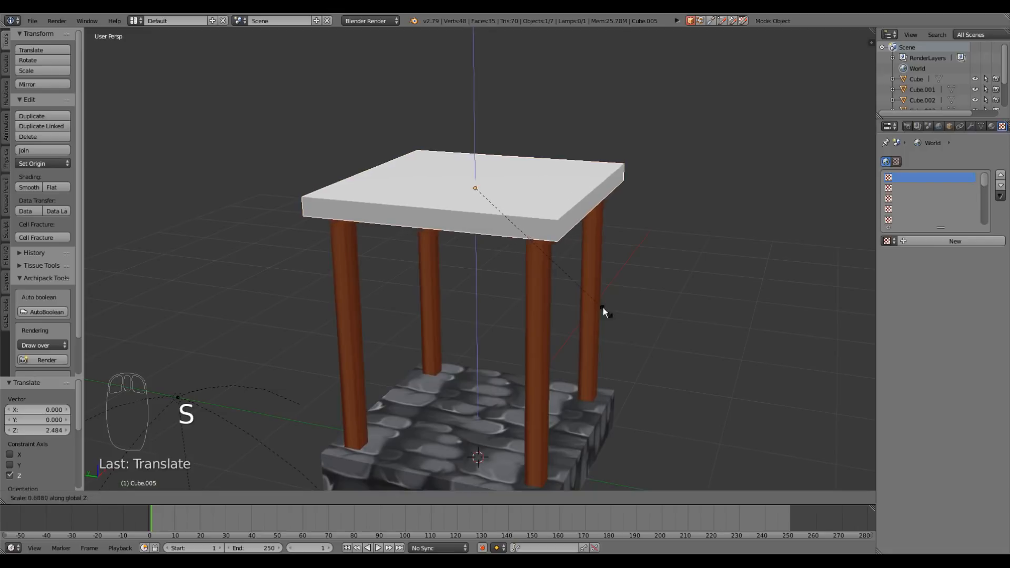
left_click(598, 302)
Rotate the roof slab 45 degrees about the Y axis in front orthographic view
middle_click_drag(437, 320, 454, 317)
key("KP_1")
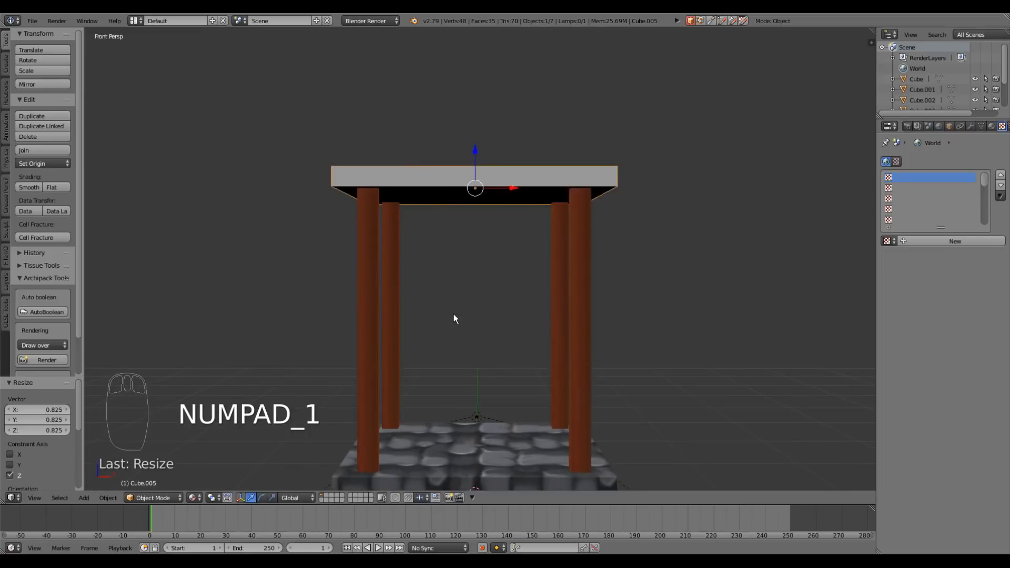
key("KP_5")
scroll(453, 318, "up", 1)
scroll(454, 315, "up", 3)
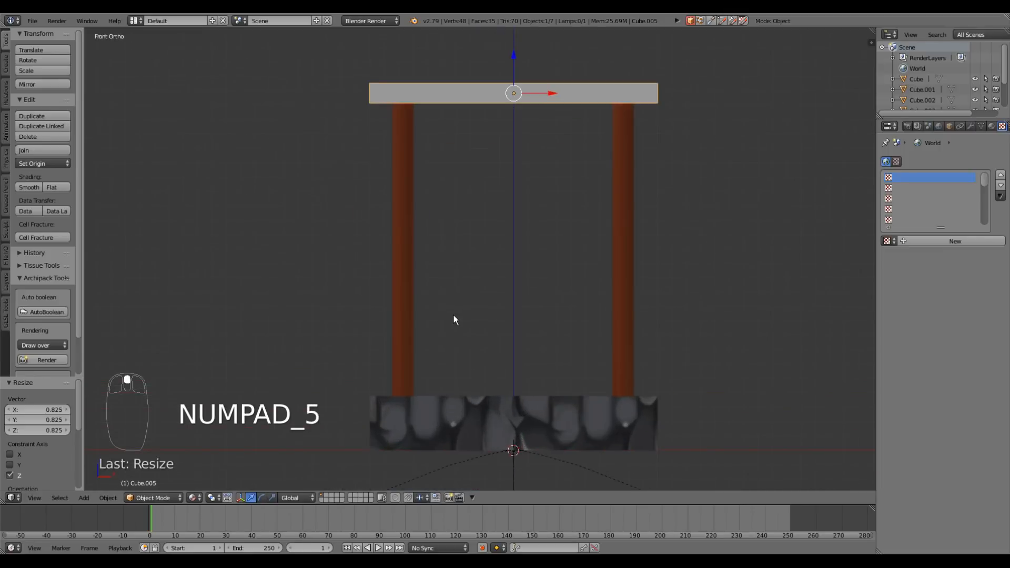
middle_click_drag(470, 311, 425, 322, "shift")
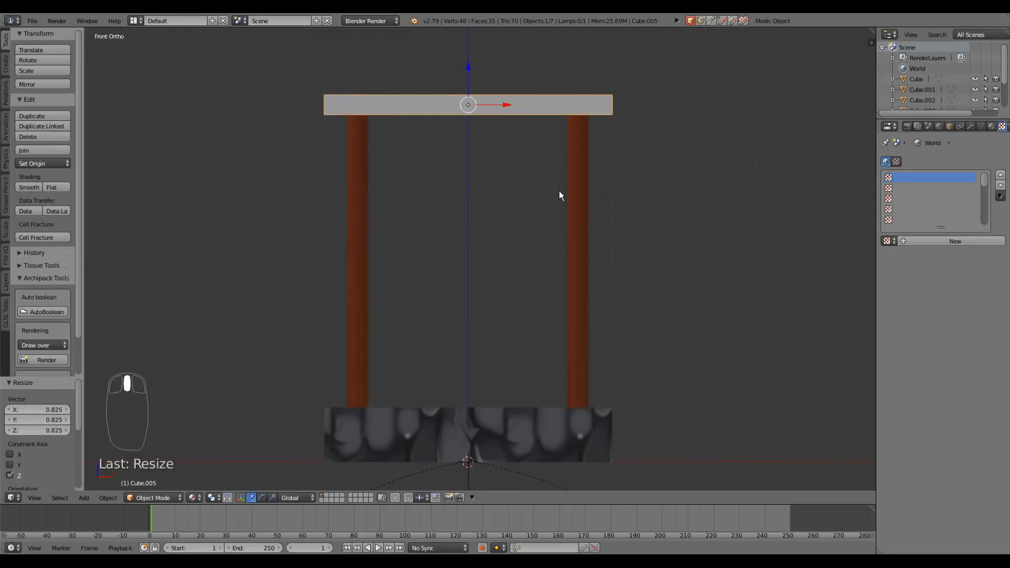
middle_click_drag(559, 194, 561, 200, "shift")
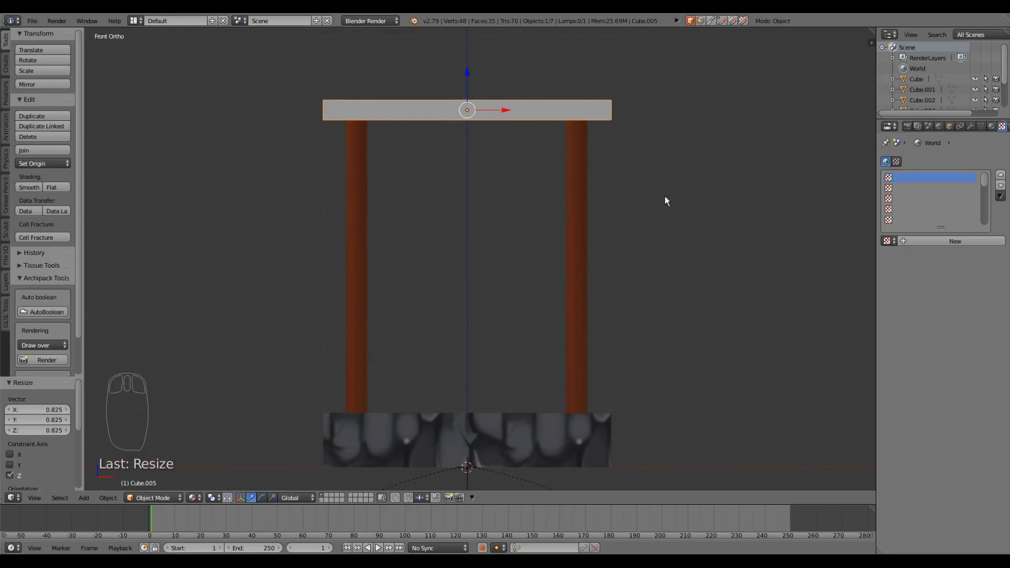
key("r")
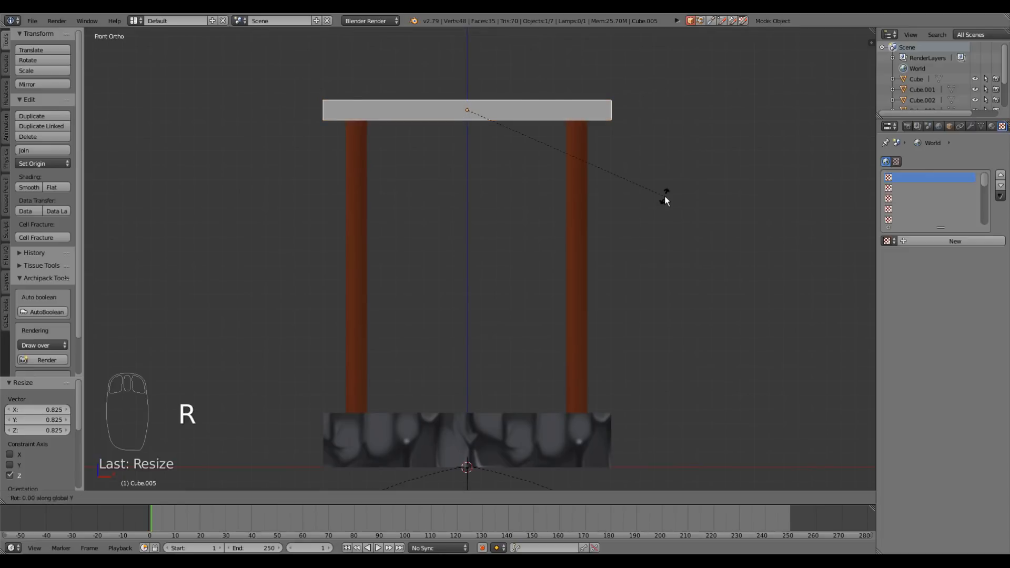
type("45")
key("Return")
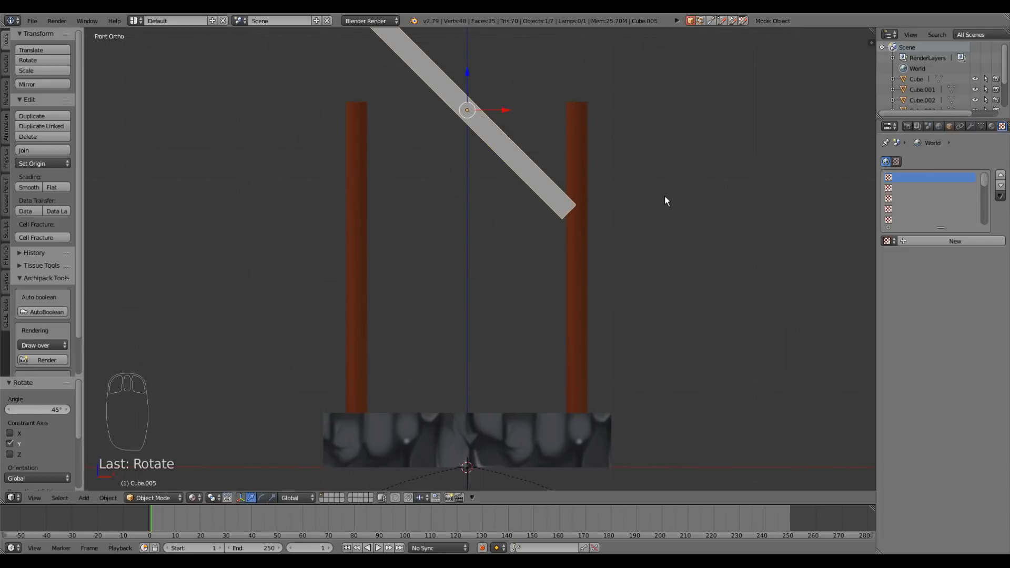
Move the tilted slab over the +X posts, raising it about 0.103, and widen it by a factor of about 1.251 along Y
middle_click_drag(542, 206, 528, 256, "shift")
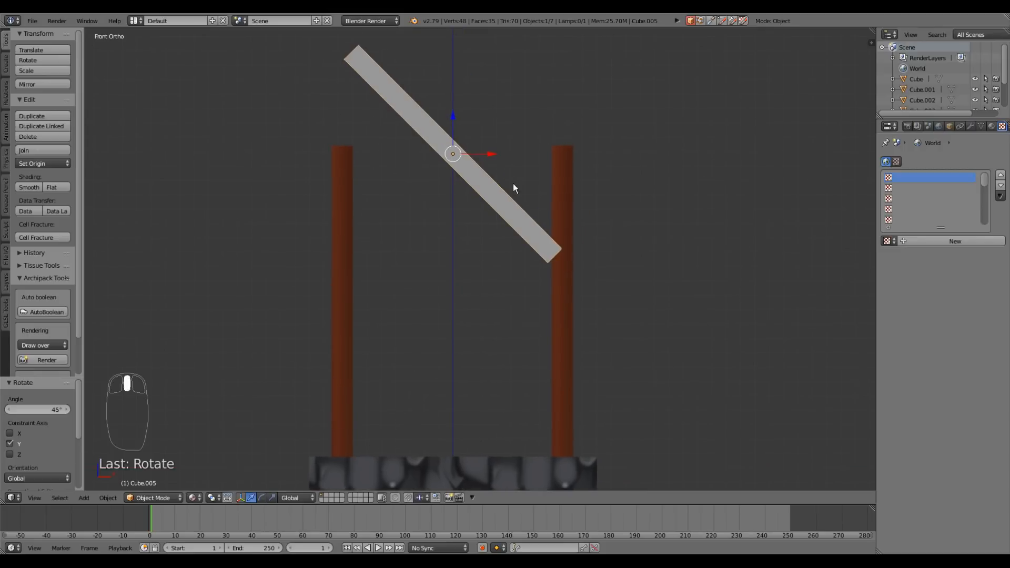
left_click_drag(485, 153, 560, 110)
middle_click_drag(642, 248, 569, 263)
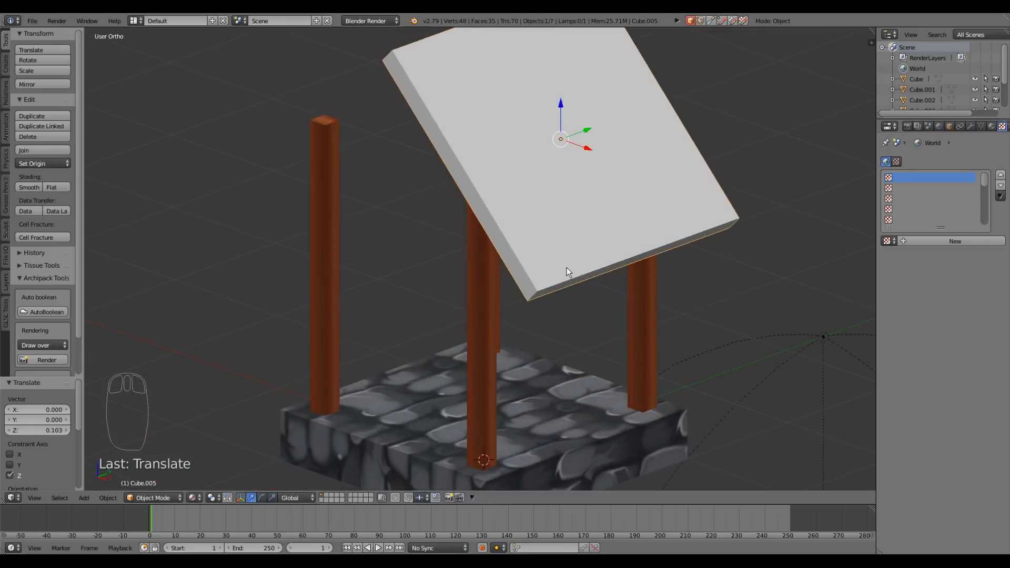
key("s")
key("y")
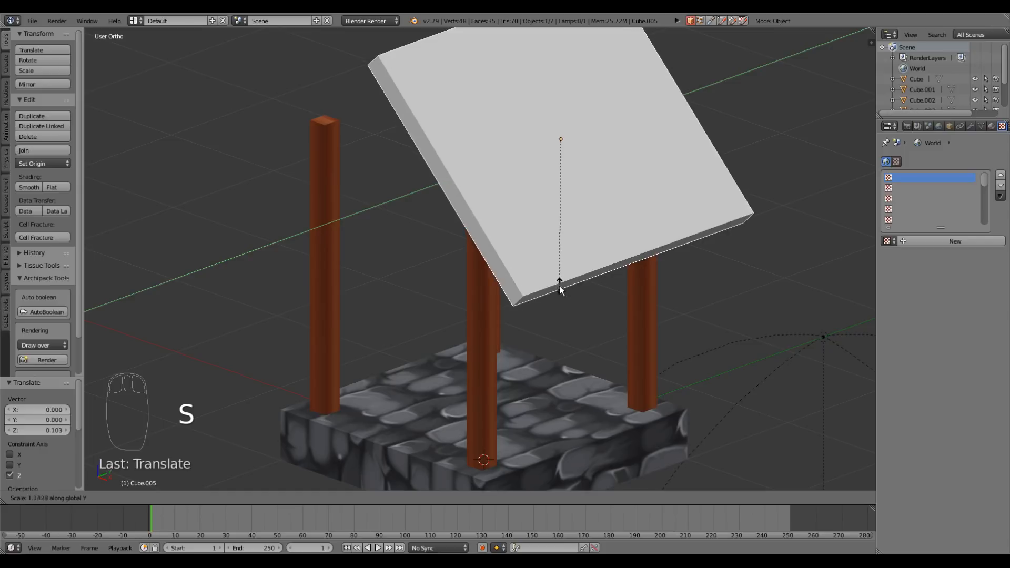
left_click(552, 299)
Add one centred loop cut across the slab in Edit Mode, dividing its slope into upper and lower halves
middle_click_drag(552, 299, 585, 278)
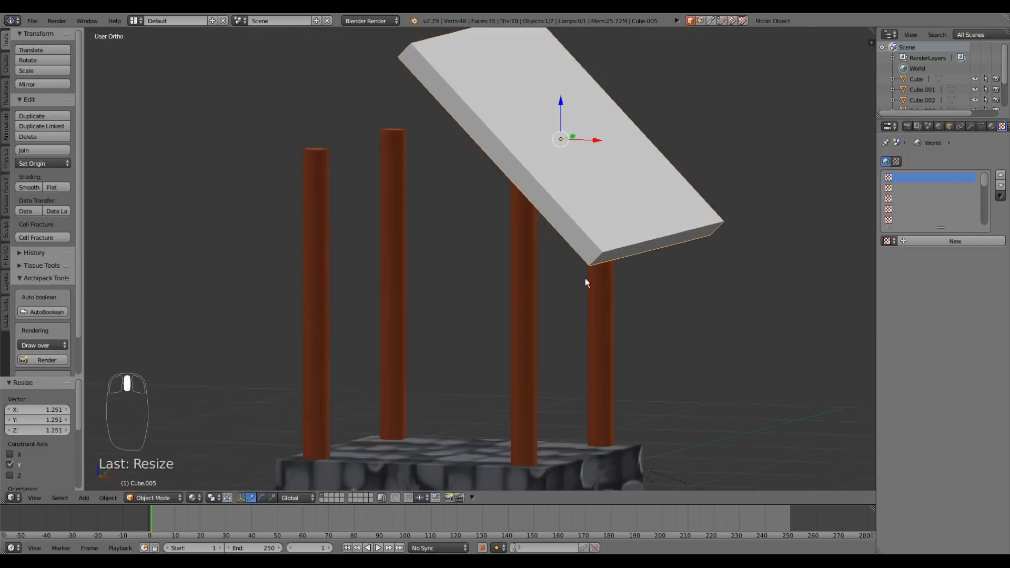
middle_click_drag(586, 232, 561, 308)
key("Tab")
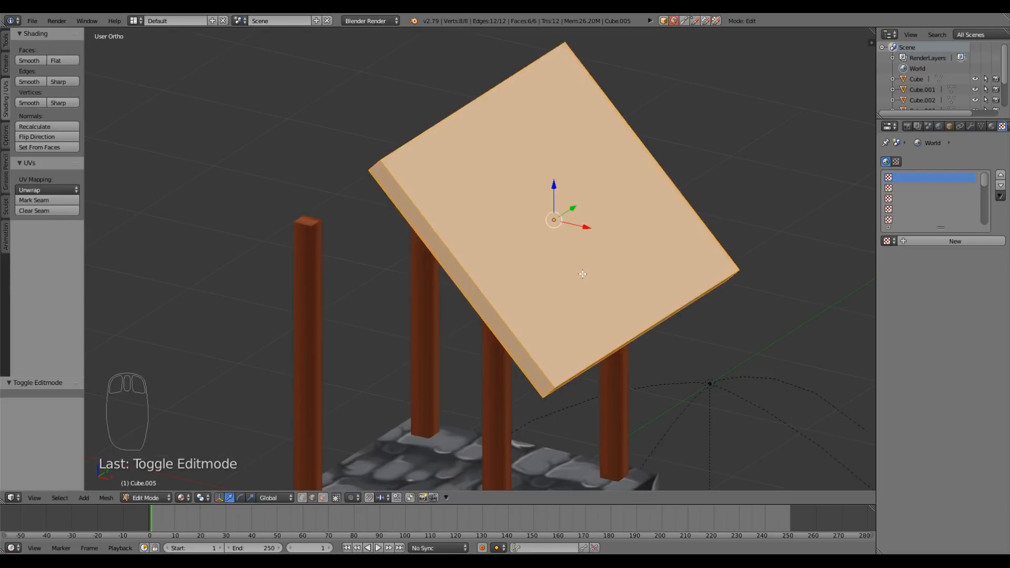
key("ctrl+r")
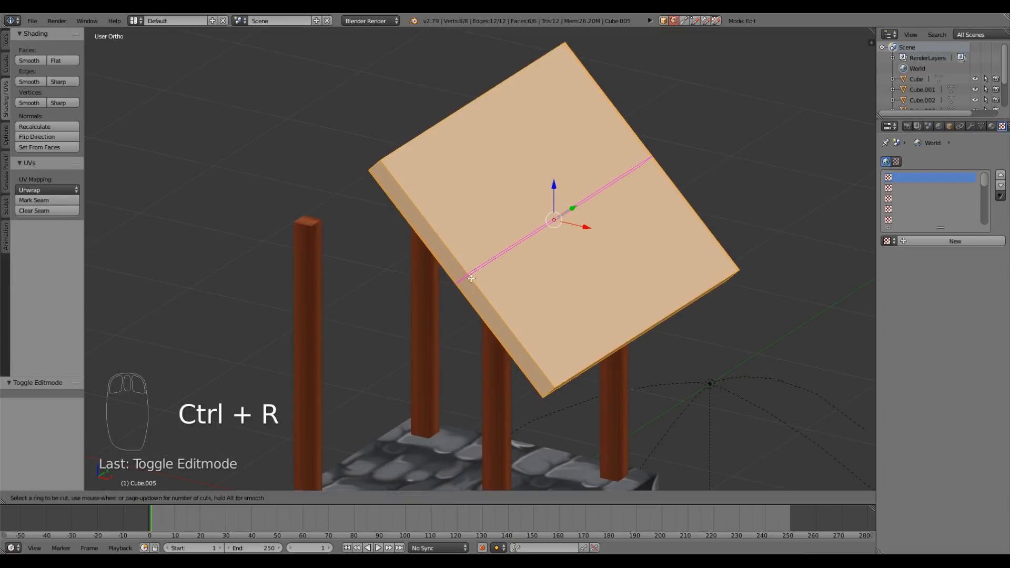
left_click(471, 278)
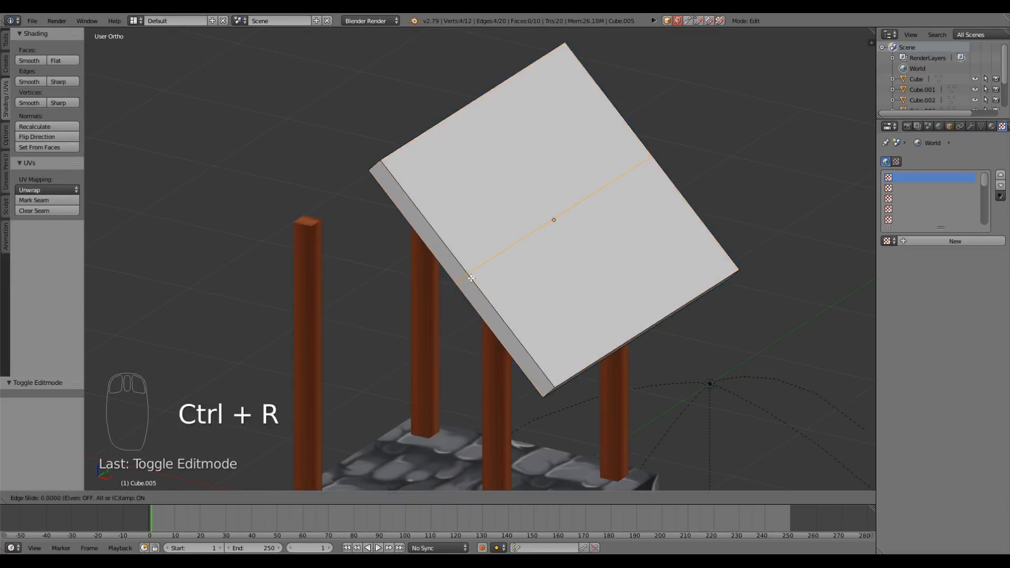
left_click(468, 284)
Move the middle edge loop about -0.283 along X and 0.147 along Z to bend the roof slab
middle_click_drag(467, 291, 473, 293)
key("KP_1")
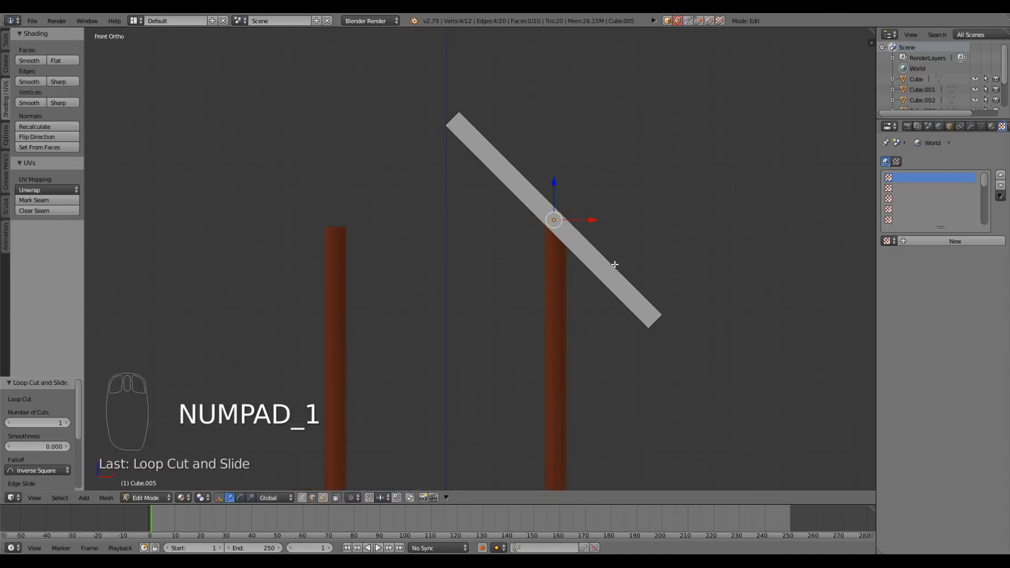
key("g")
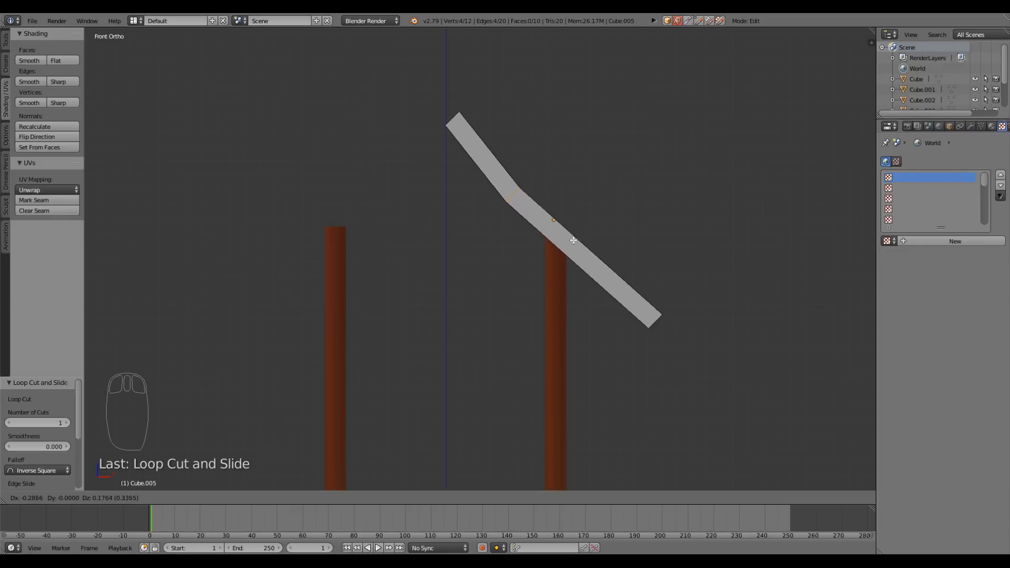
left_click(573, 240)
Add a second loop cut across the lower section of the roof slab, slid slightly toward its lower end
middle_click_drag(602, 289, 586, 301)
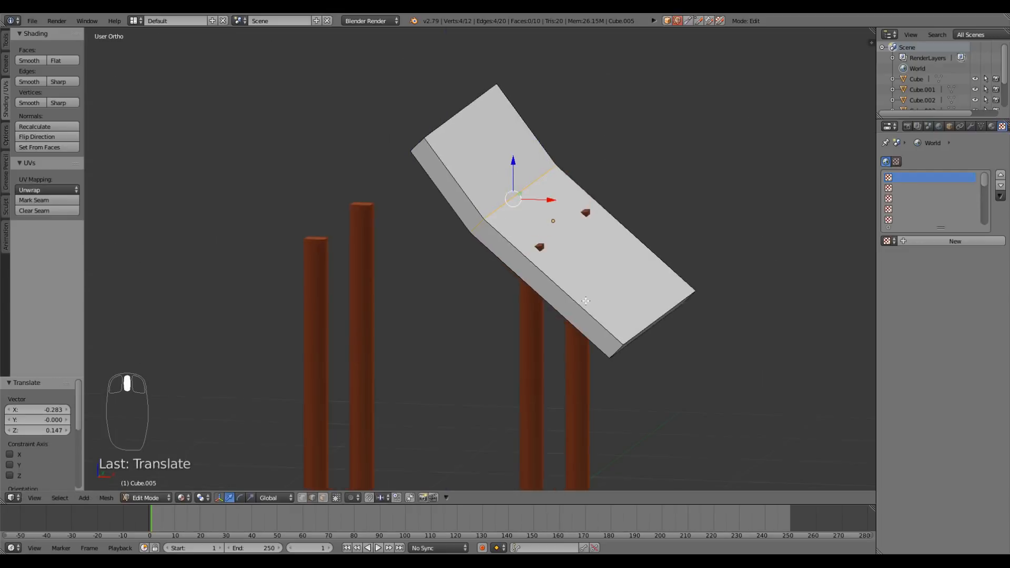
key("ctrl+r")
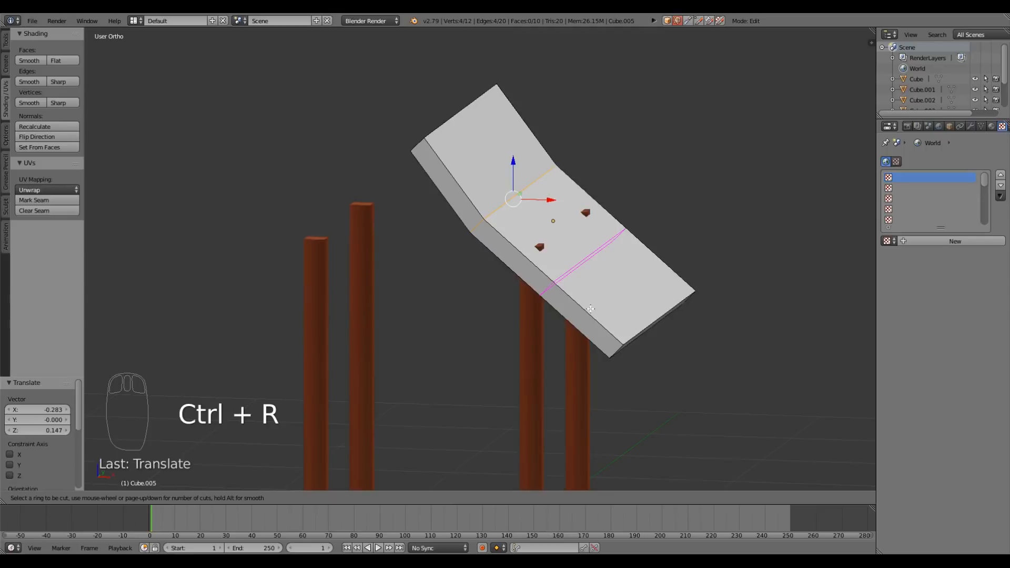
left_click(590, 309)
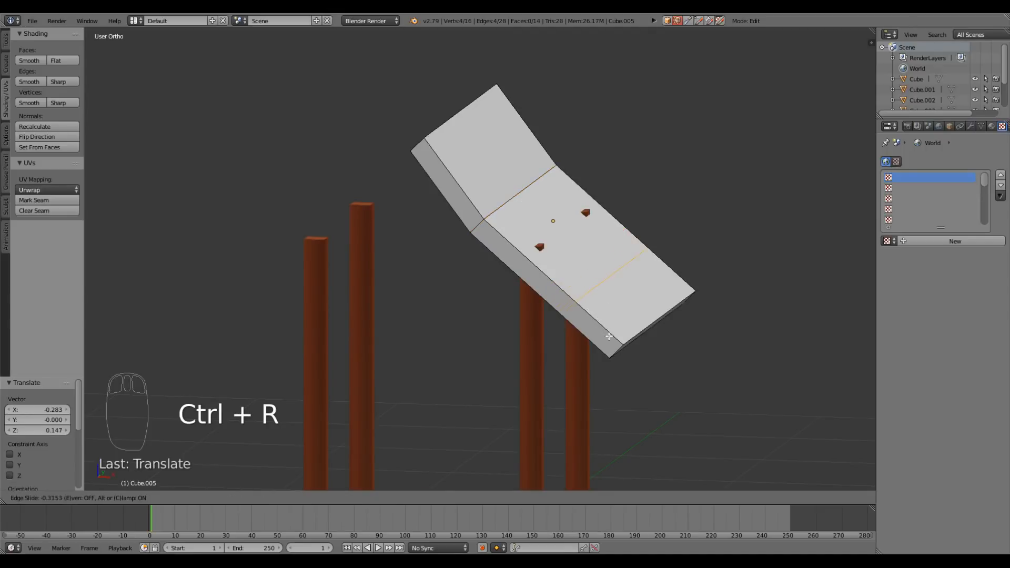
left_click(602, 325)
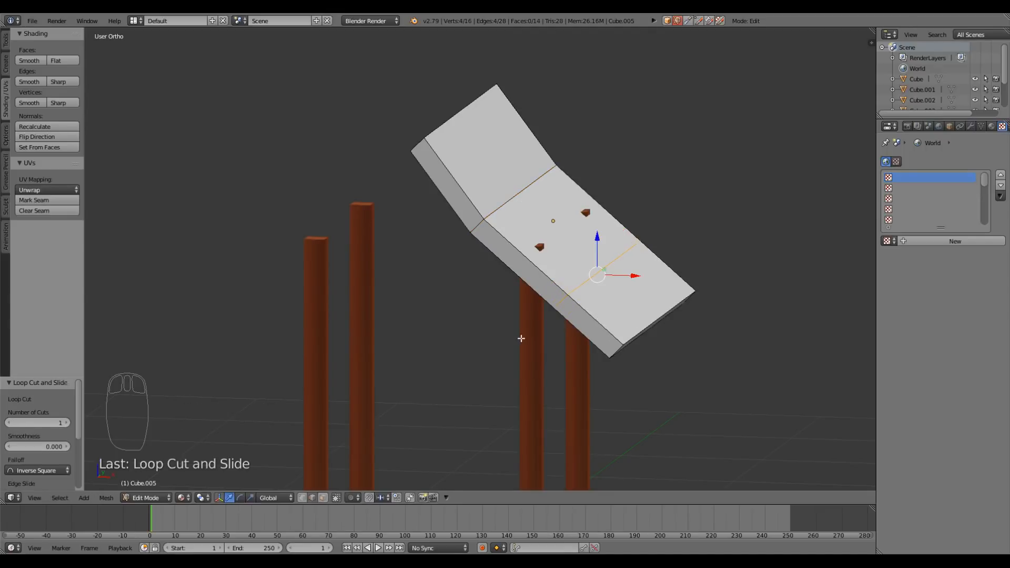
Move the lower edge loop about 0.011 along X and 0.077 along Z, and rotate it about -18.6 degrees in front view
key("KP_1")
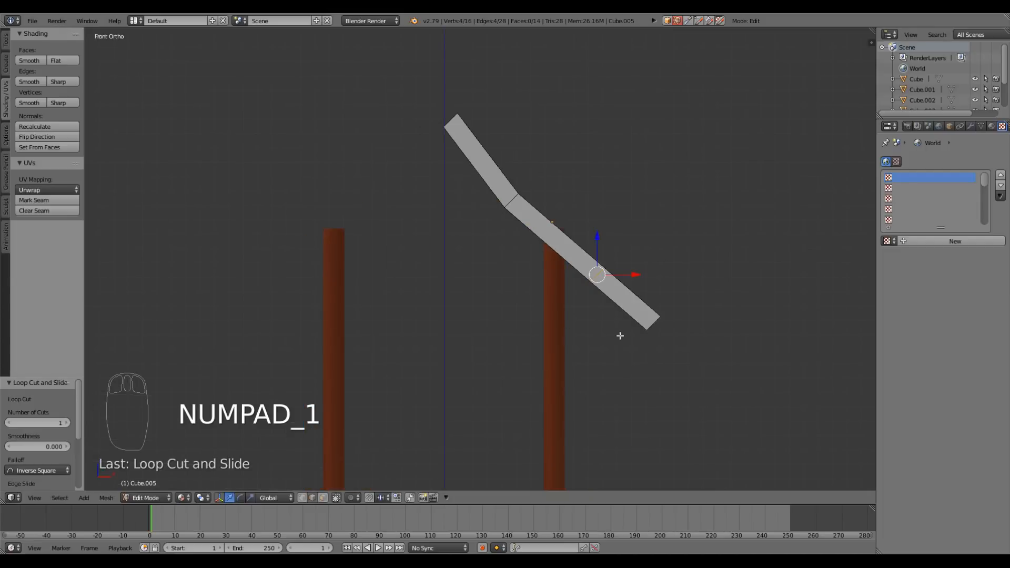
key("g")
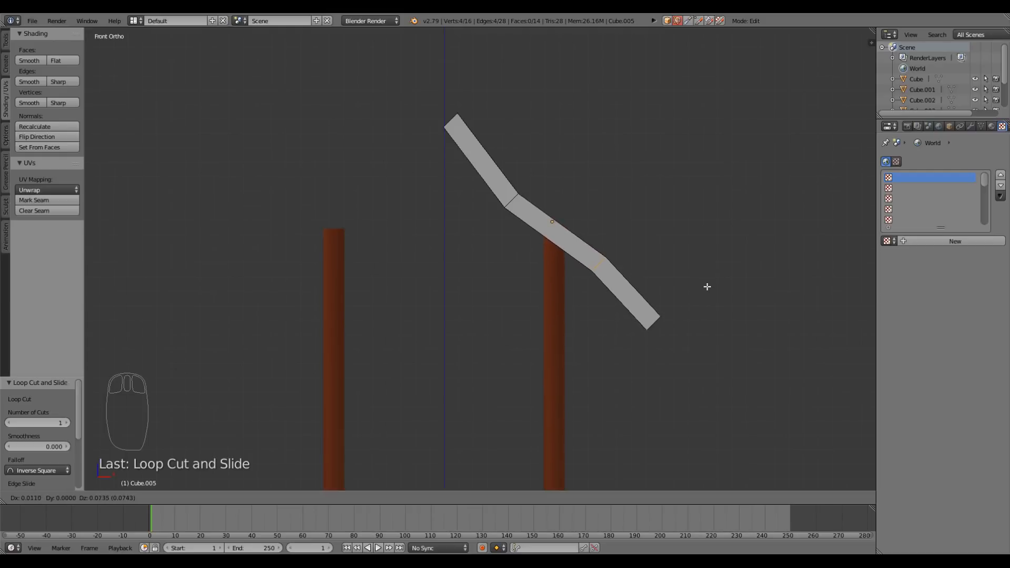
left_click(706, 290)
key("r")
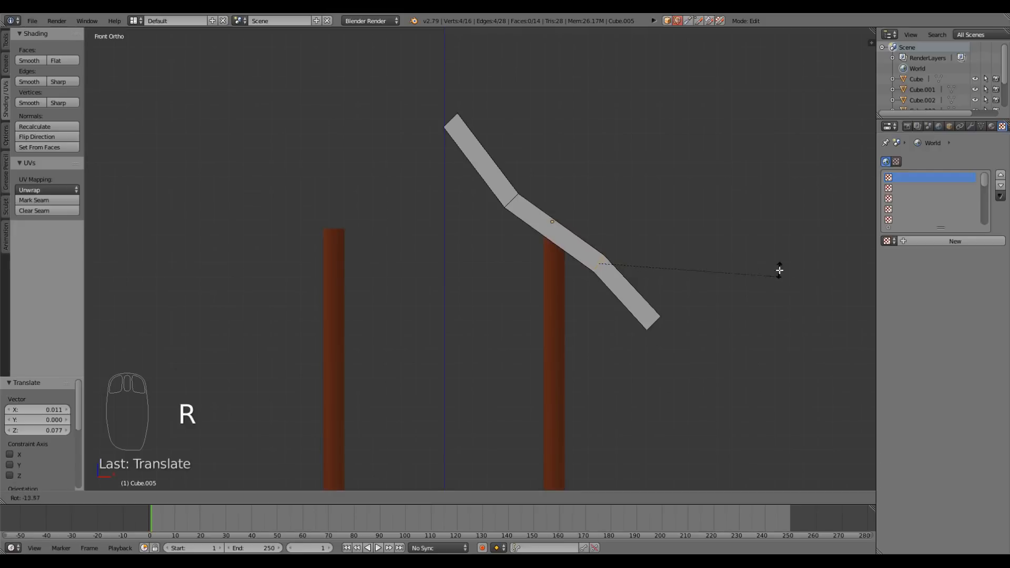
left_click(776, 259)
middle_click_drag(776, 259, 623, 322)
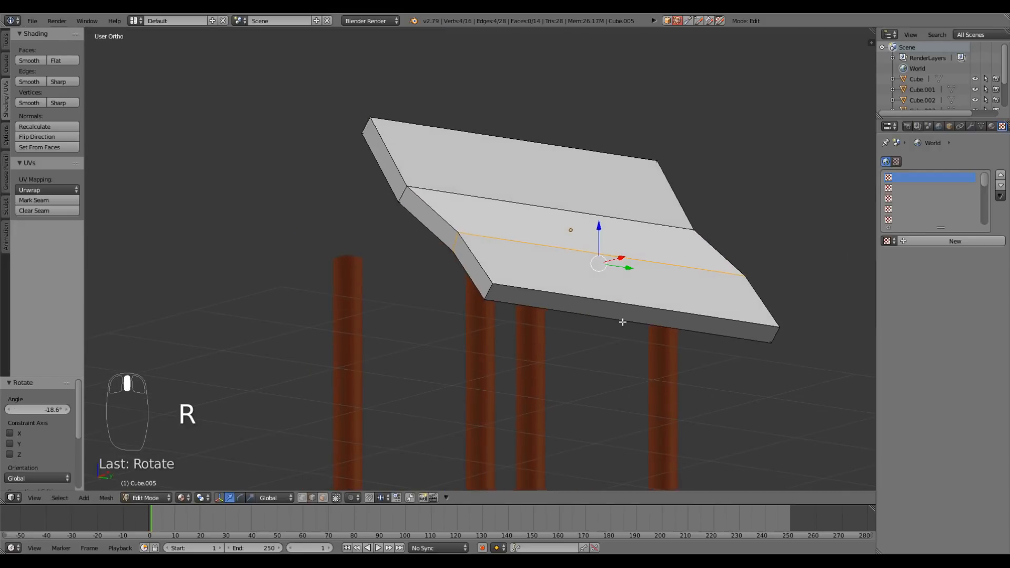
middle_click_drag(541, 319, 602, 332)
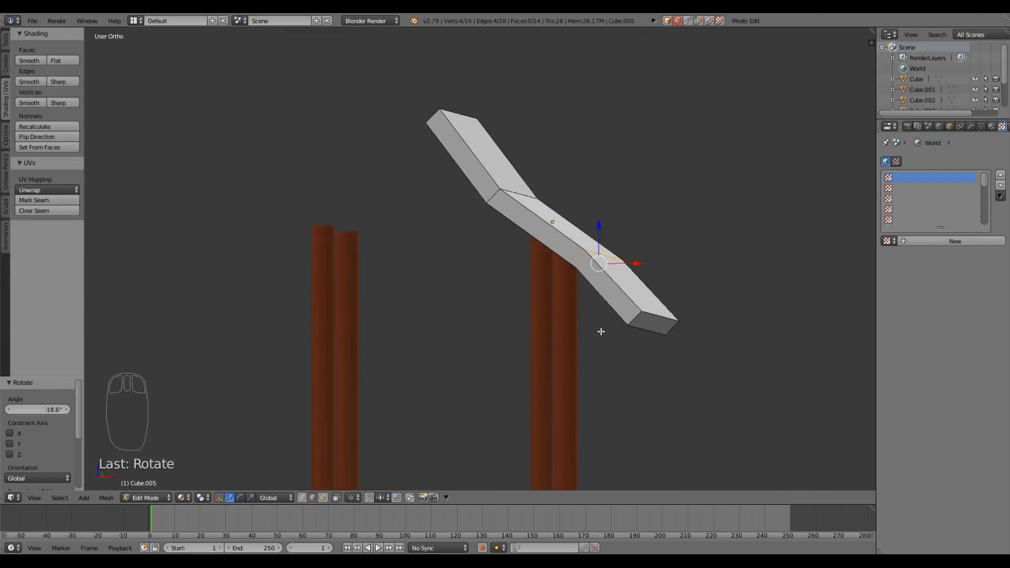
Return to Object Mode in front view and raise the bent roof slab 0.132 along Z above the posts
key("KP_1")
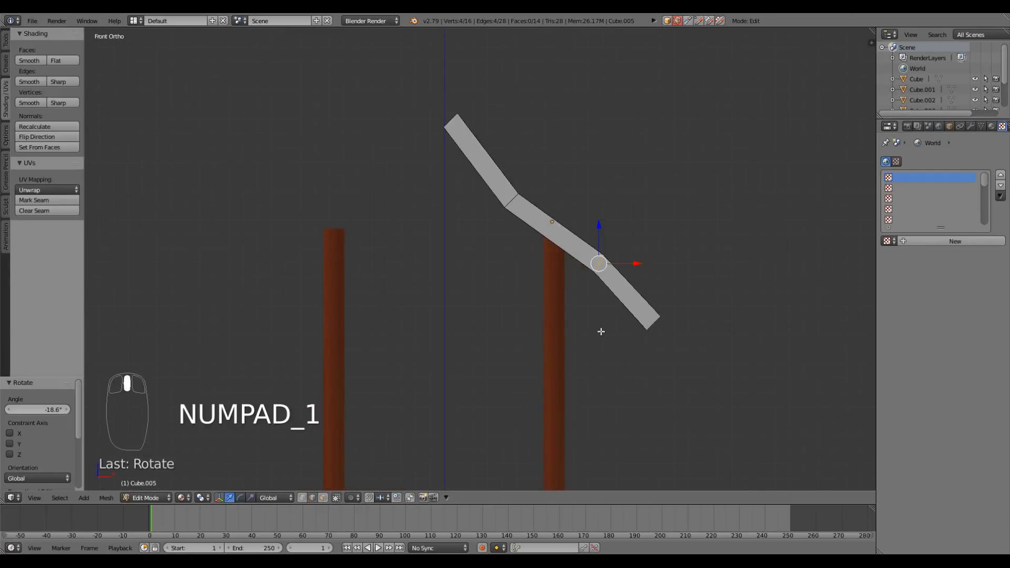
middle_click_drag(601, 331, 601, 362, "shift")
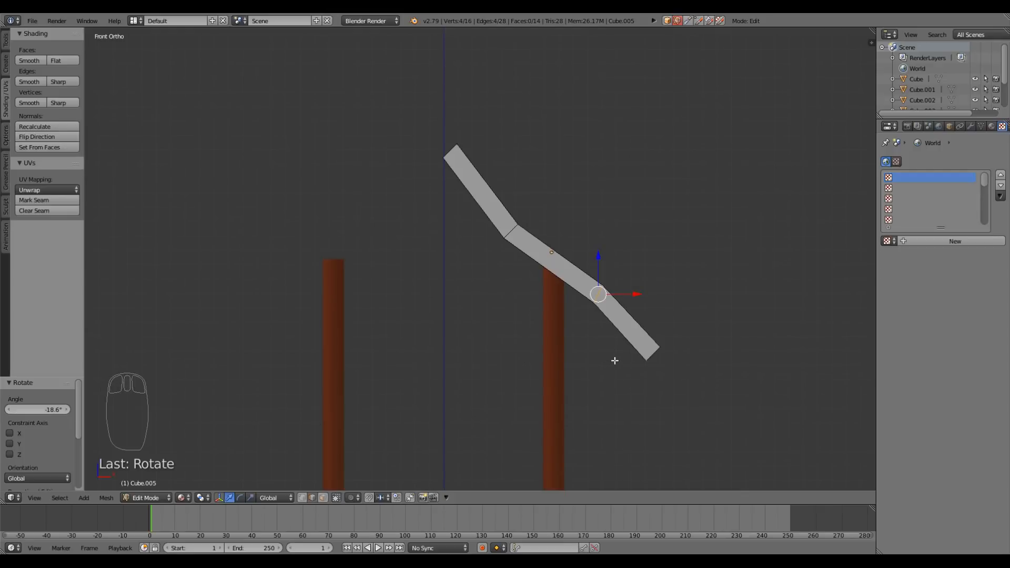
key("Tab")
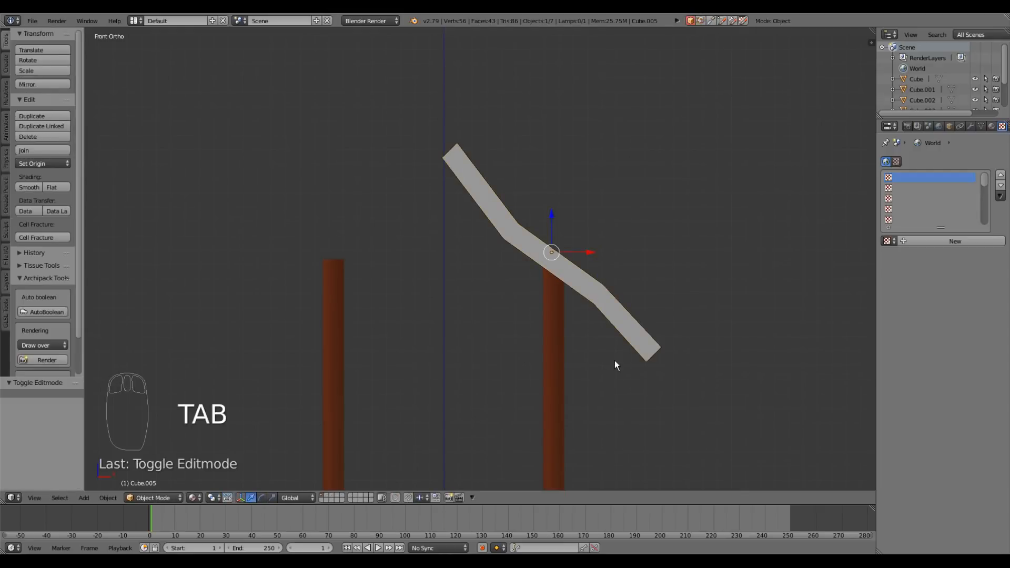
left_click_drag(556, 233, 552, 211)
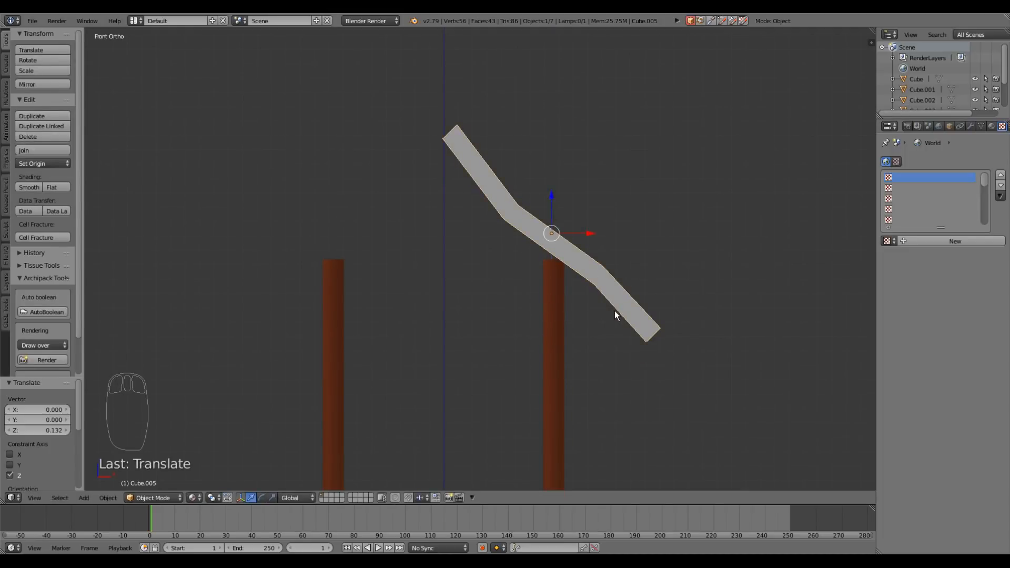
Create a new material for the roof slab and set its specular intensity to 0
middle_click_drag(607, 316, 714, 349)
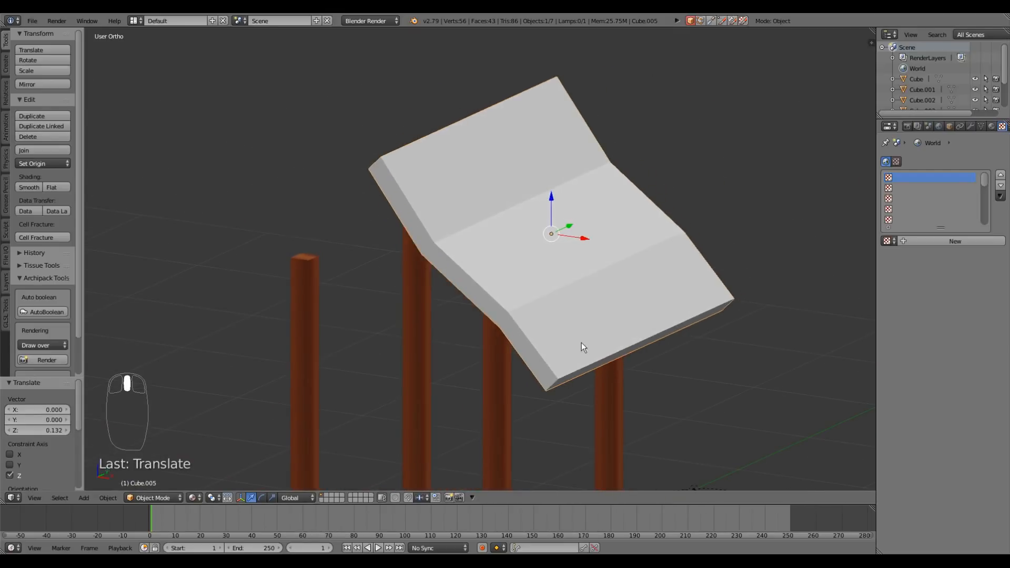
middle_click_drag(582, 343, 805, 252)
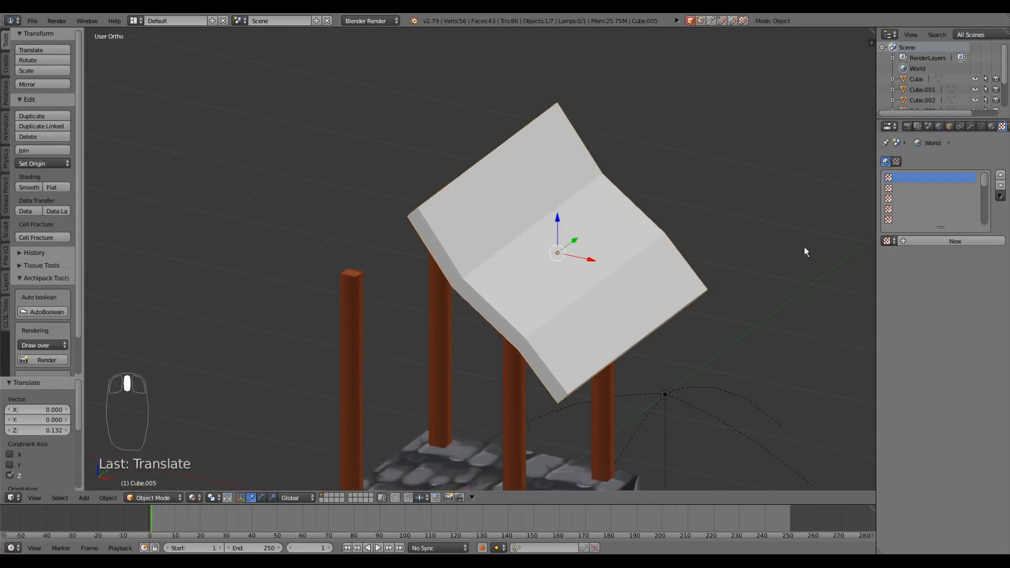
left_click(993, 126)
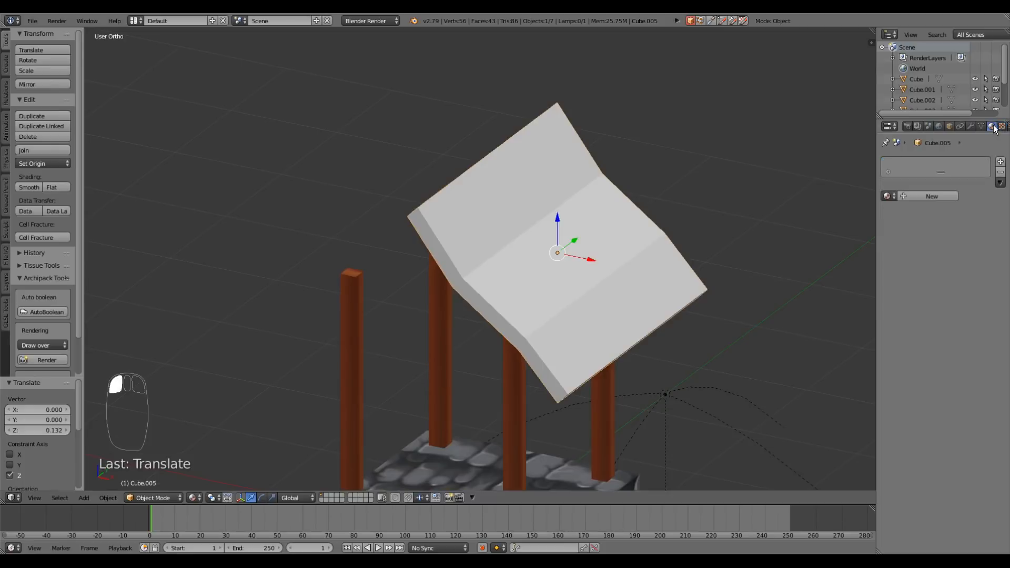
left_click(944, 194)
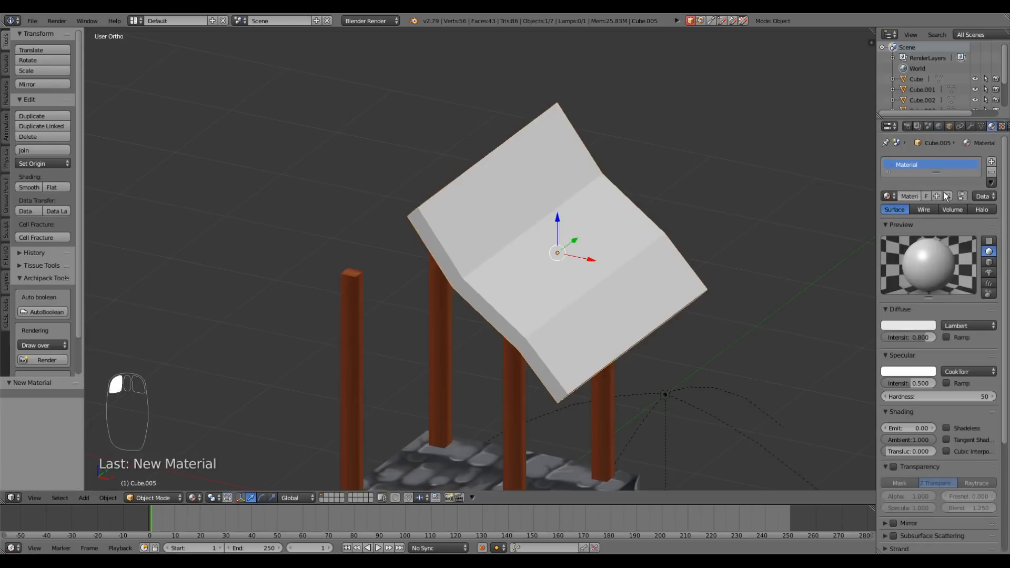
left_click(907, 384)
type("0")
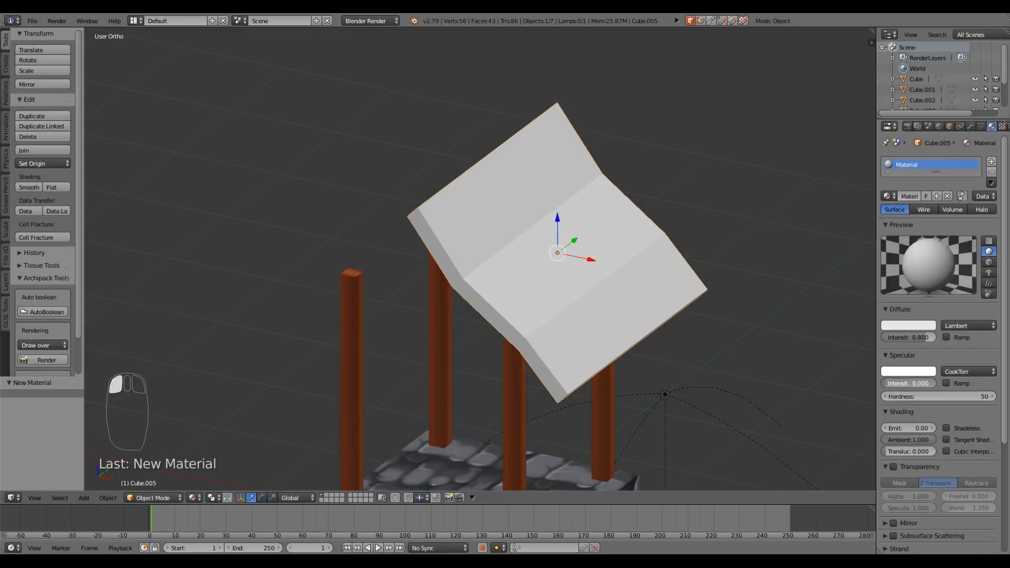
key("Return")
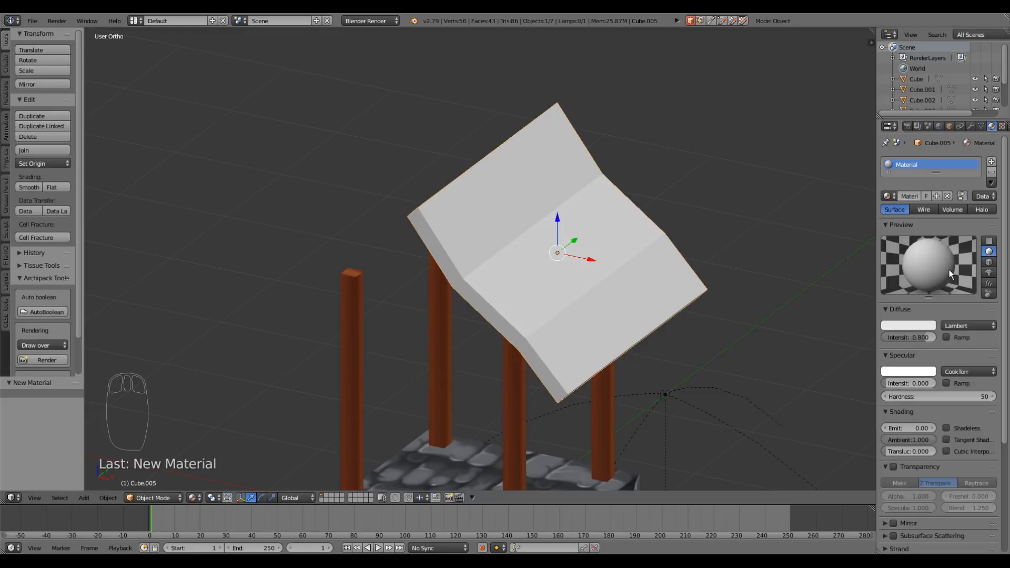
Add a new image texture to the roof material and load roof2.png from the terain folder into it
left_click(1003, 127)
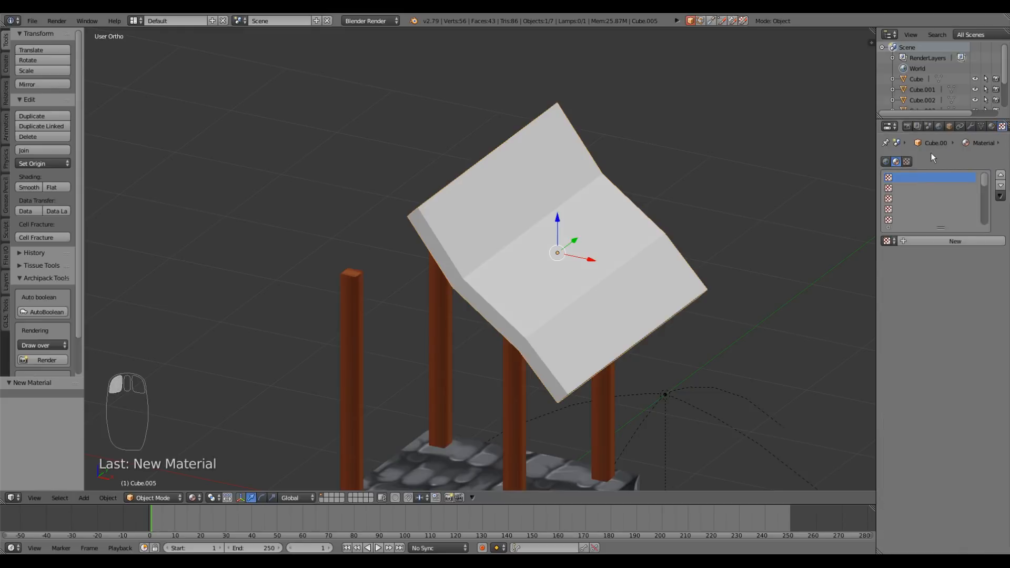
left_click(955, 242)
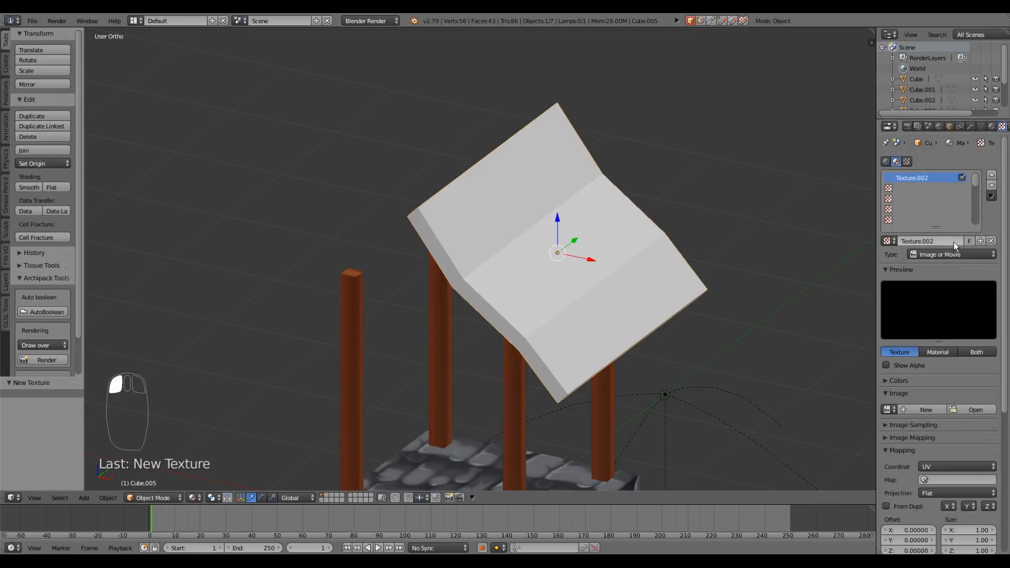
left_click(977, 410)
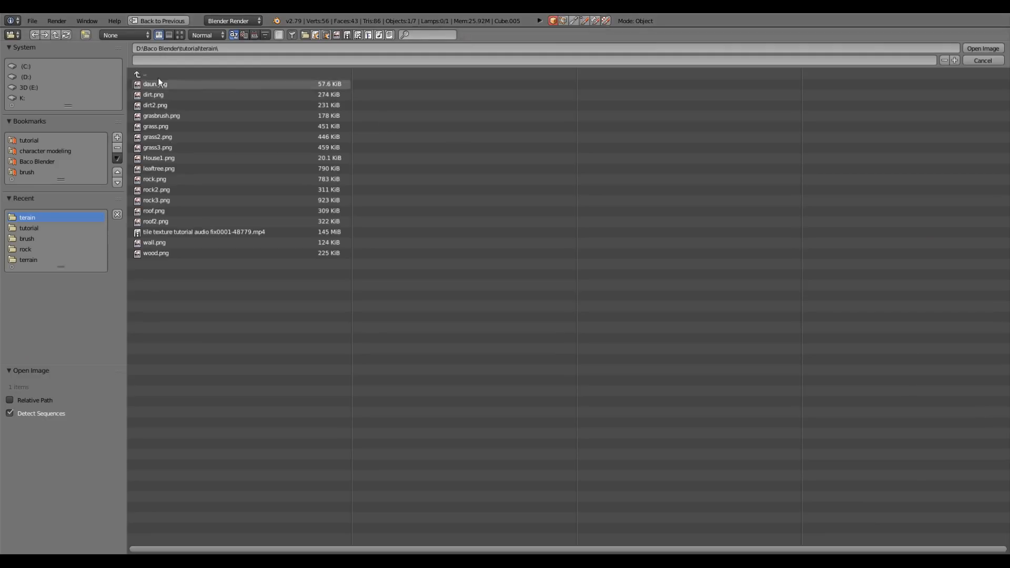
left_click(180, 35)
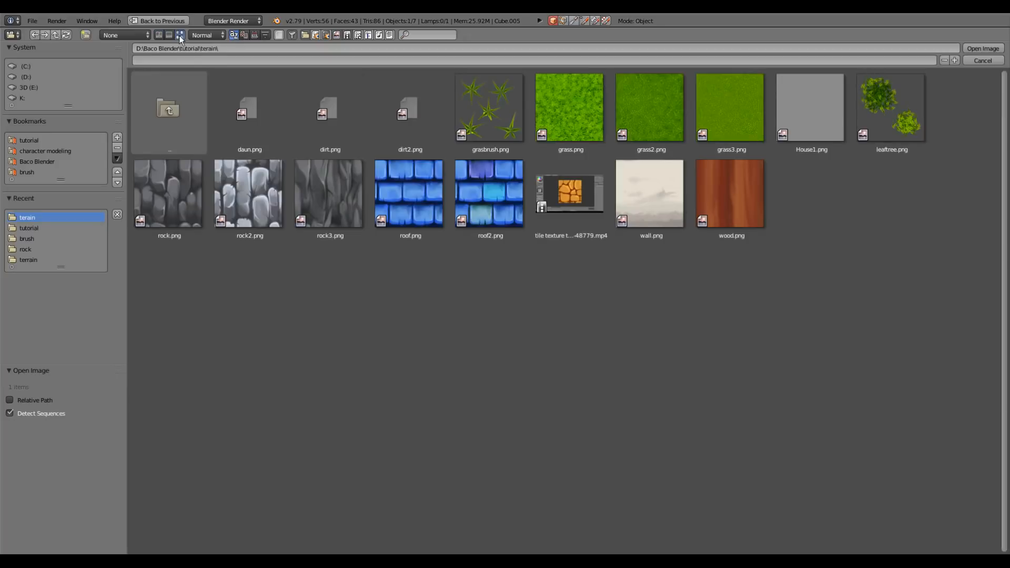
left_click(491, 194)
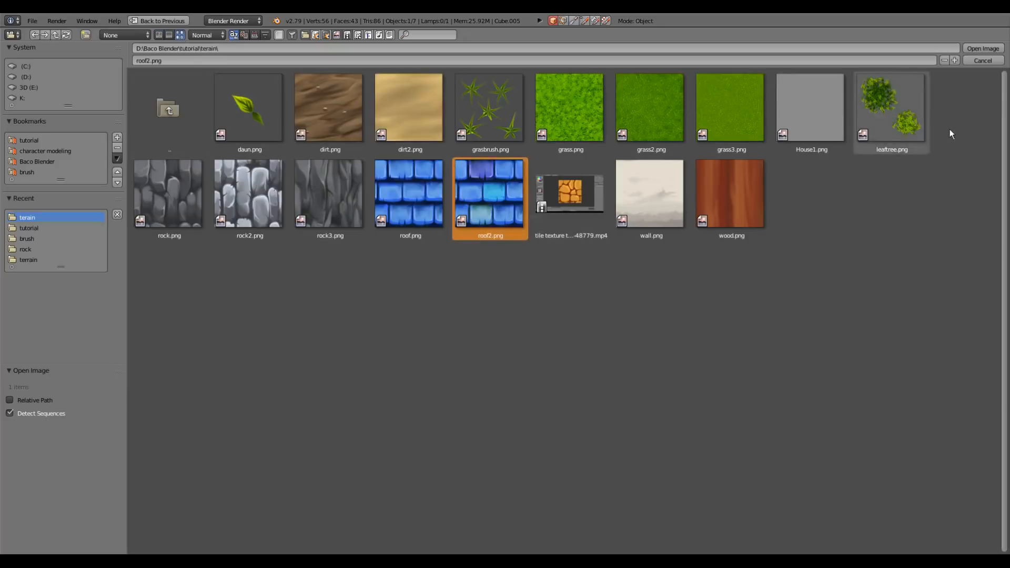
left_click(982, 48)
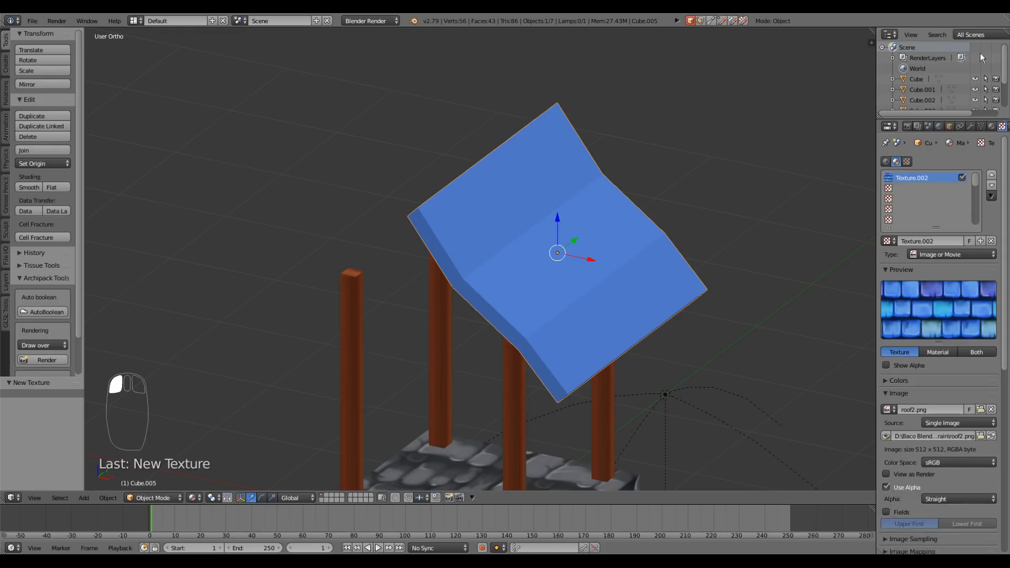
left_click(992, 126)
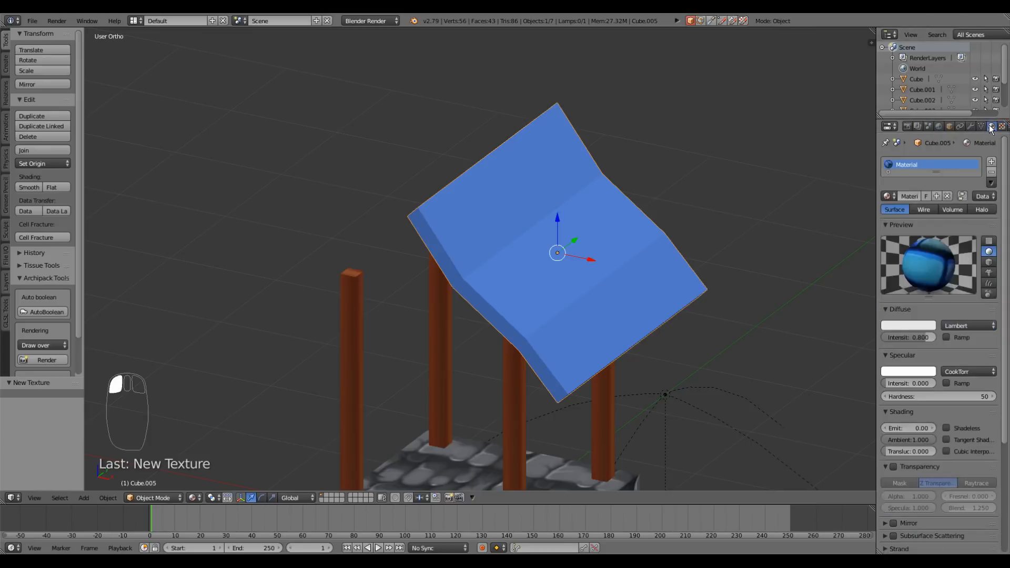
Enter Edit Mode on the roof slab and set the viewport shading to Solid
middle_click_drag(574, 292, 544, 265)
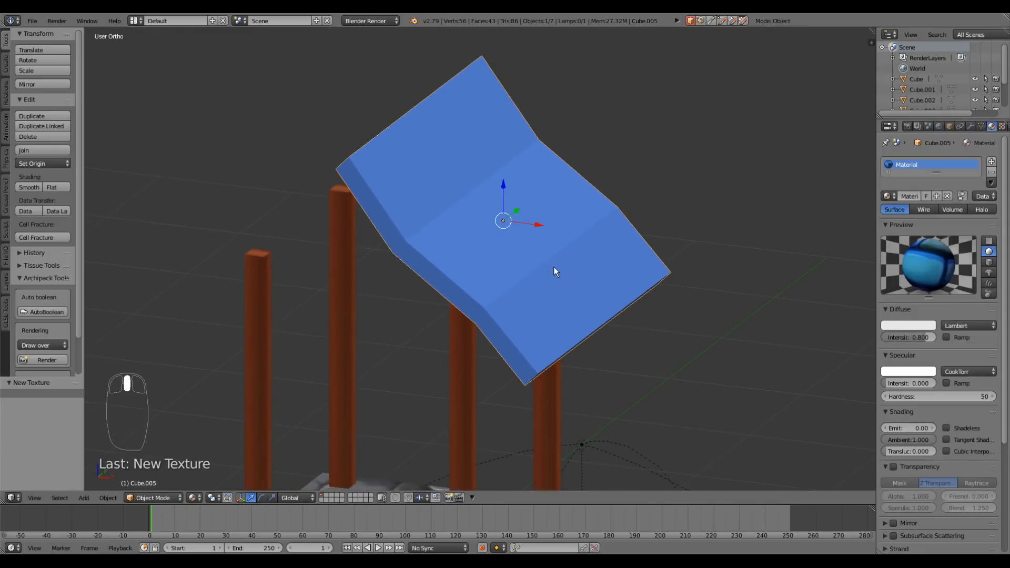
key("Tab")
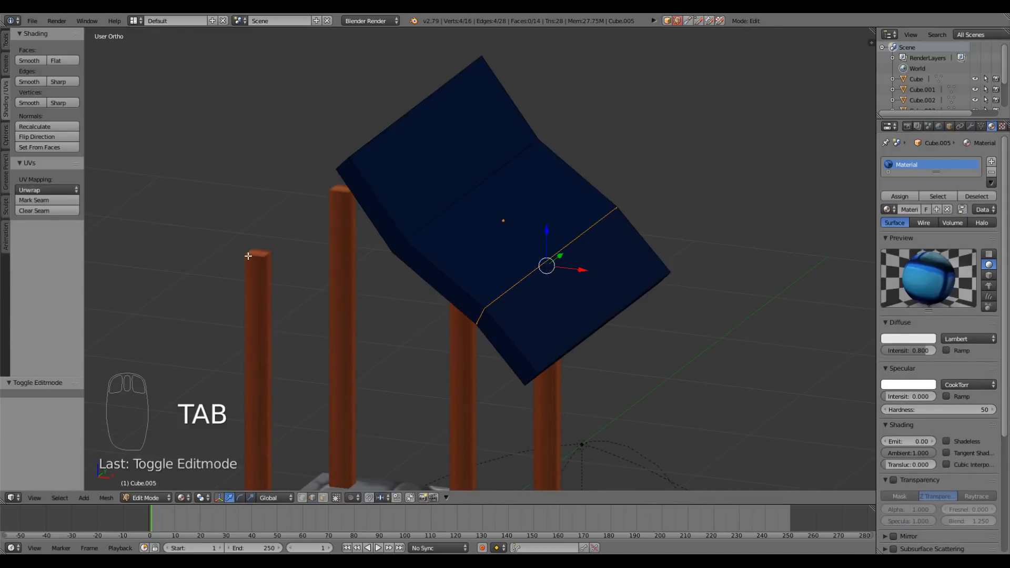
middle_click_drag(355, 273, 397, 267)
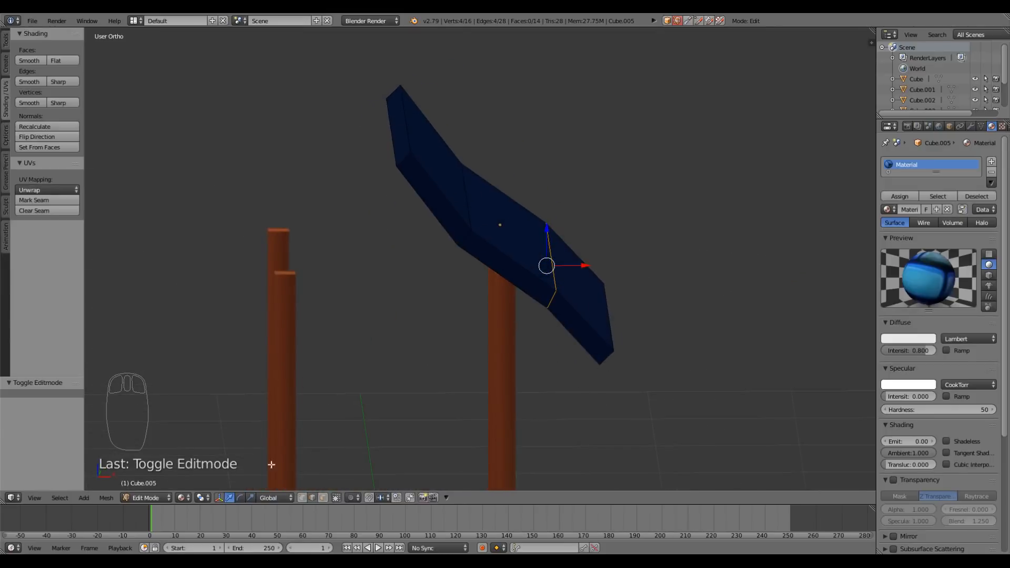
left_click(201, 498)
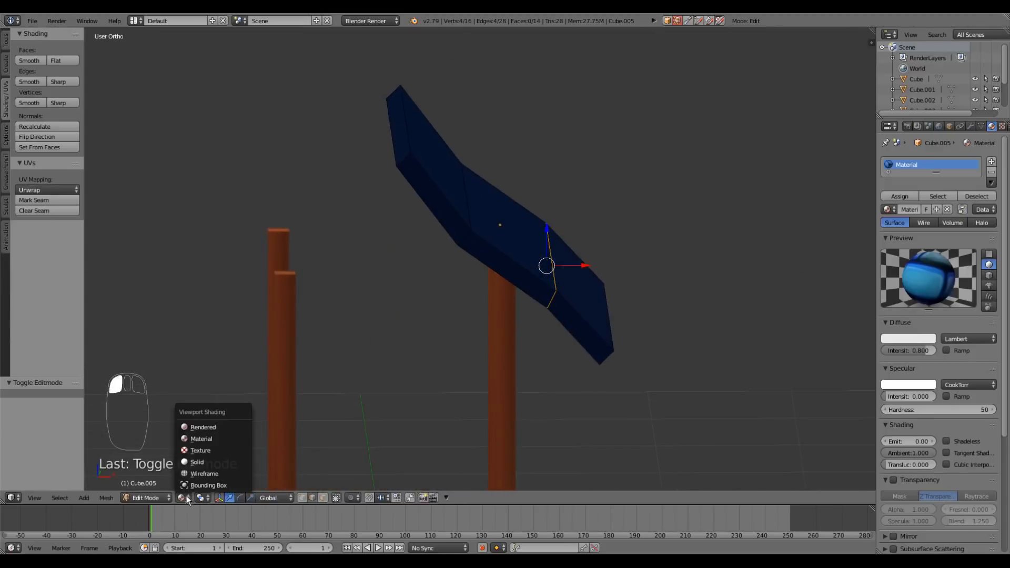
left_click(190, 463)
Select the four short thickness edges at the corners of the roof slab
middle_click_drag(577, 378, 534, 411)
right_click(558, 349)
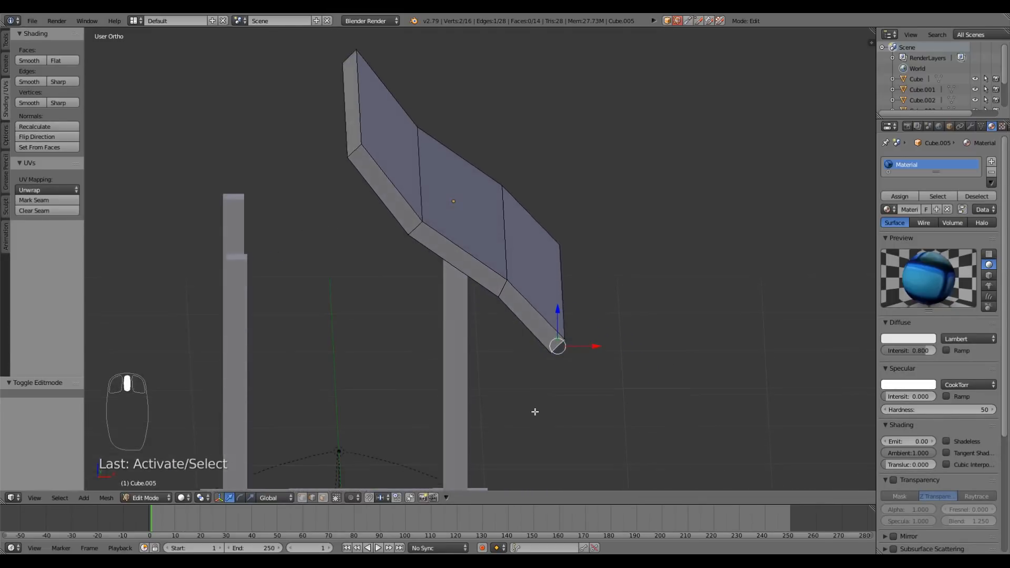
middle_click_drag(480, 336, 503, 386)
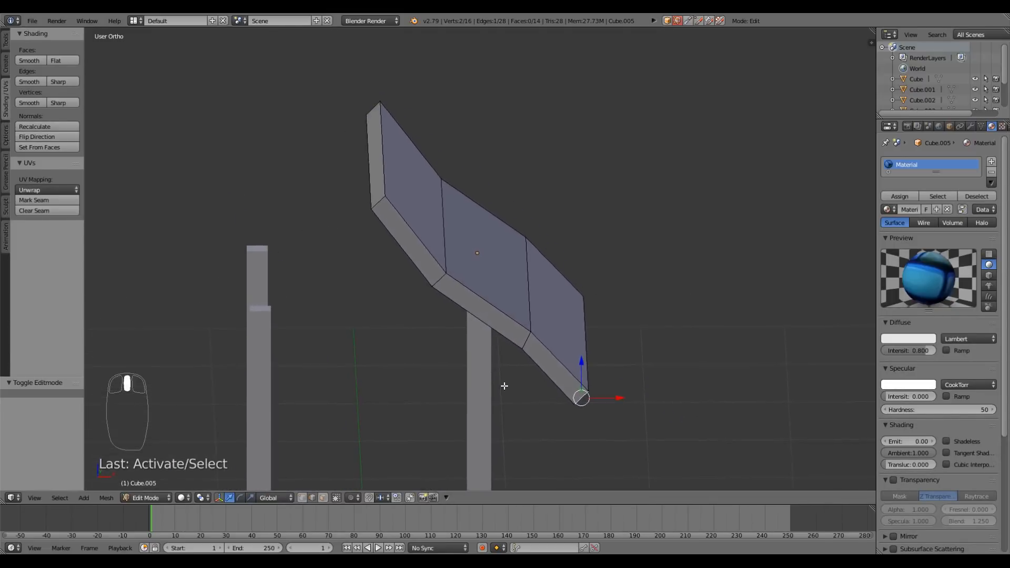
right_click(380, 204, "shift")
middle_click_drag(620, 349, 662, 375)
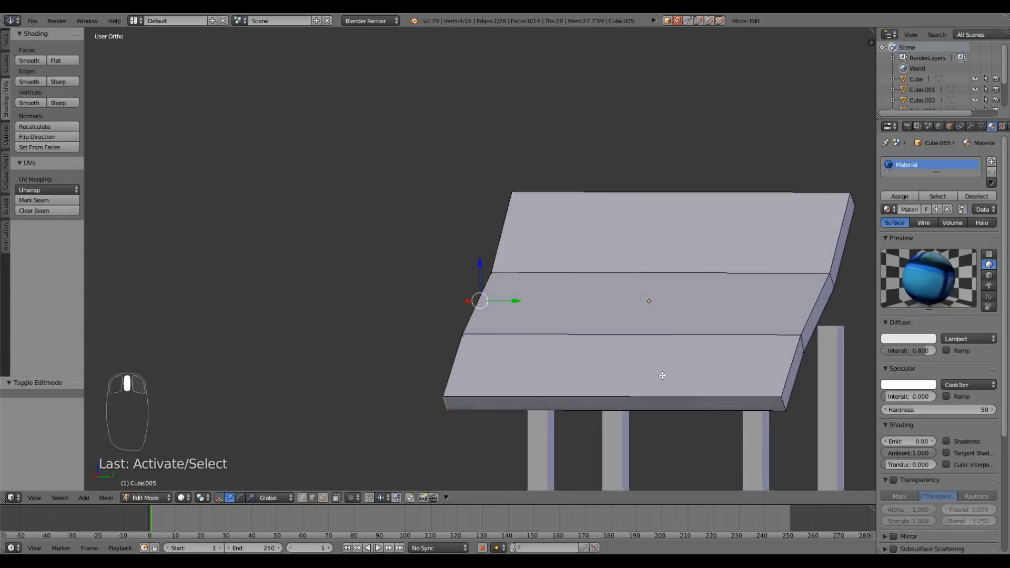
right_click(781, 407, "shift")
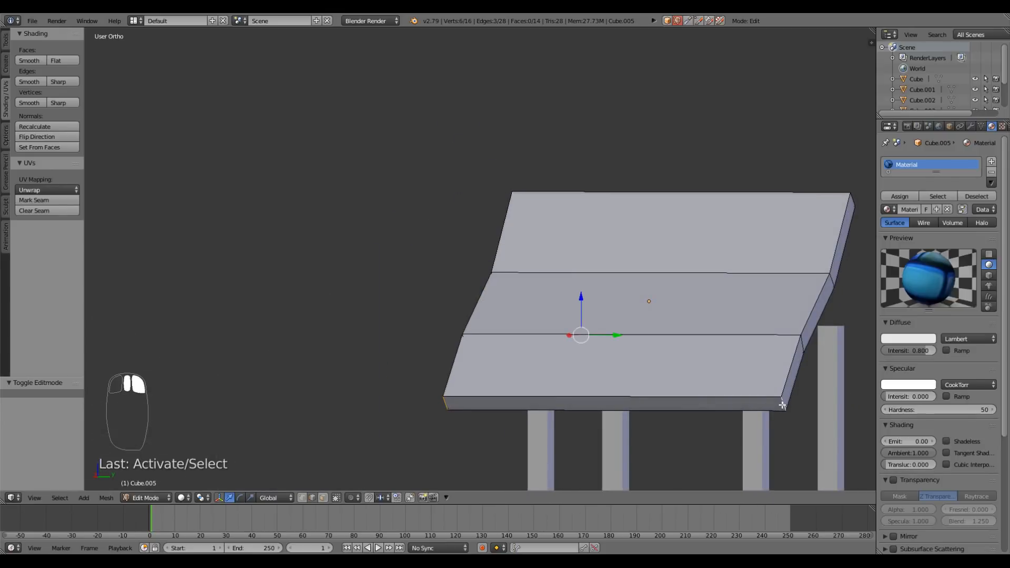
right_click(853, 200, "shift")
Add all edges around the perimeter of the slab's underside to the selection and mark the selected edges as seams
middle_click_drag(763, 326, 714, 328)
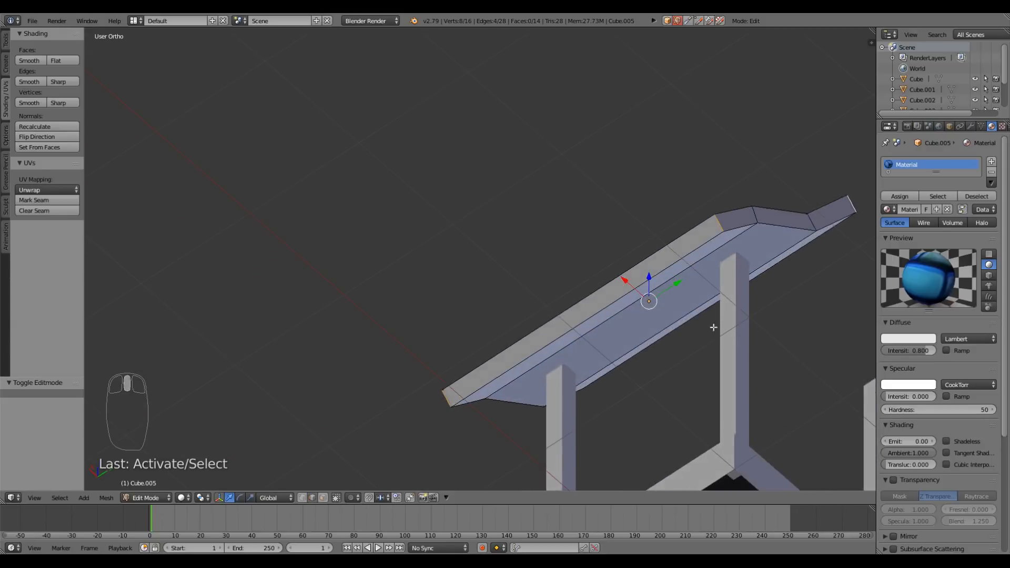
right_click(740, 226, "alt+shift")
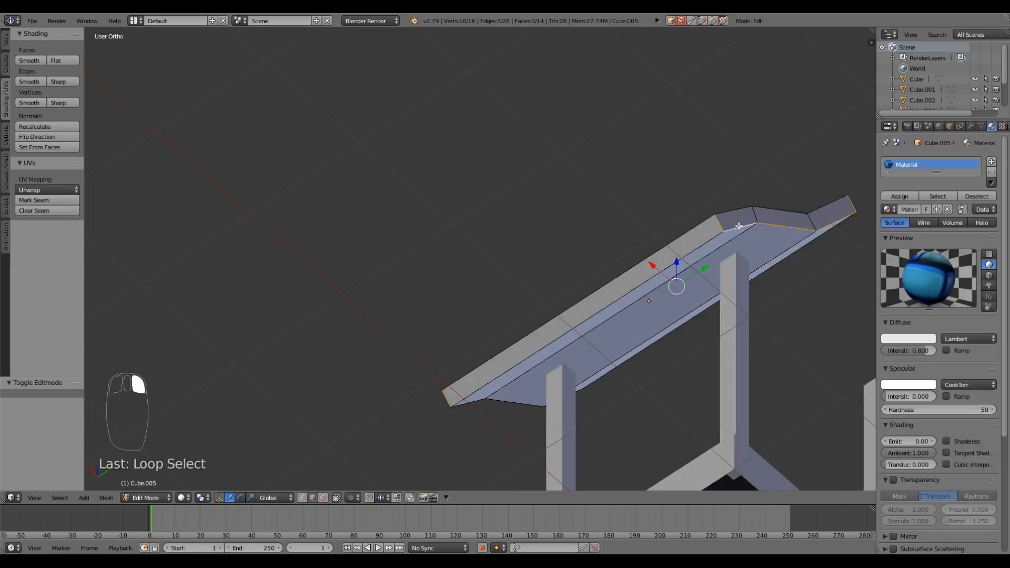
right_click(712, 240, "alt+shift")
middle_click_drag(495, 298, 682, 250)
right_click(714, 249, "alt+shift")
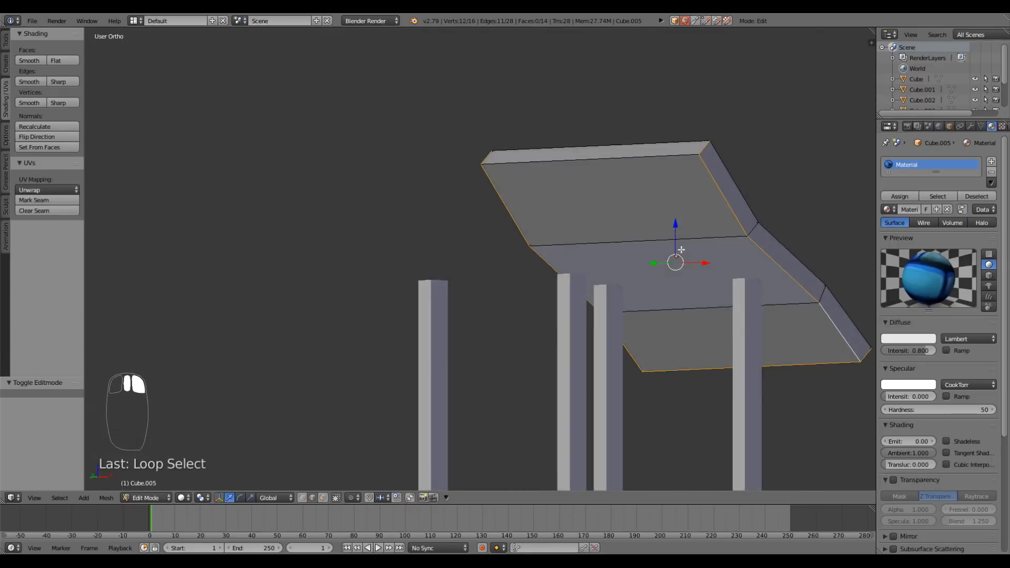
right_click(672, 157, "alt+shift")
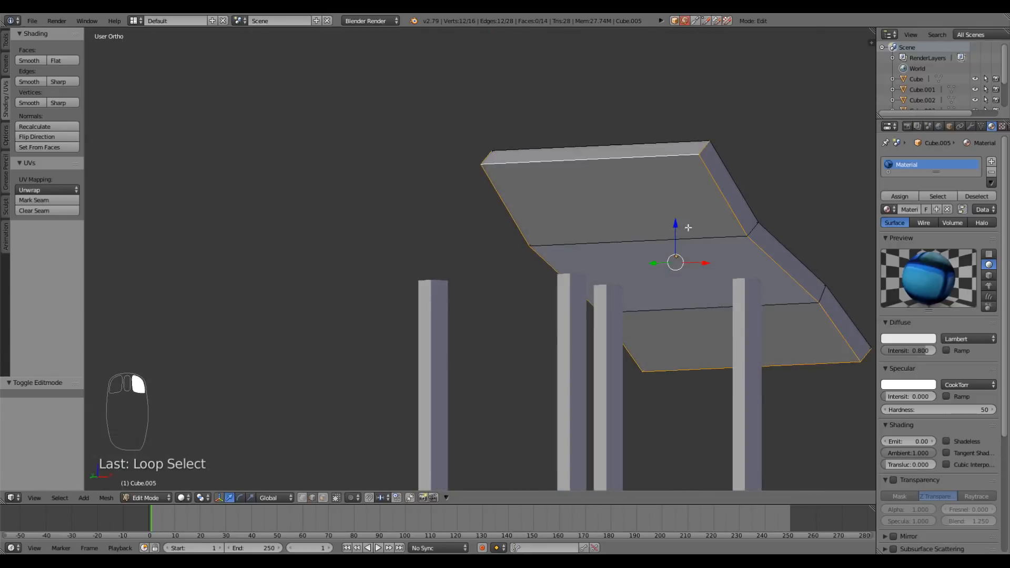
middle_click_drag(702, 291, 642, 324)
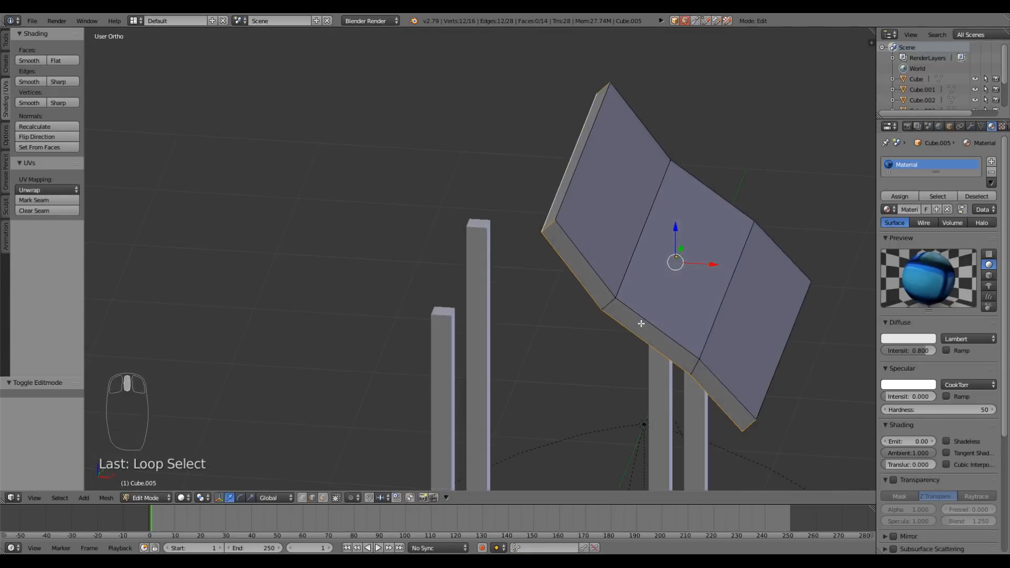
left_click(58, 200)
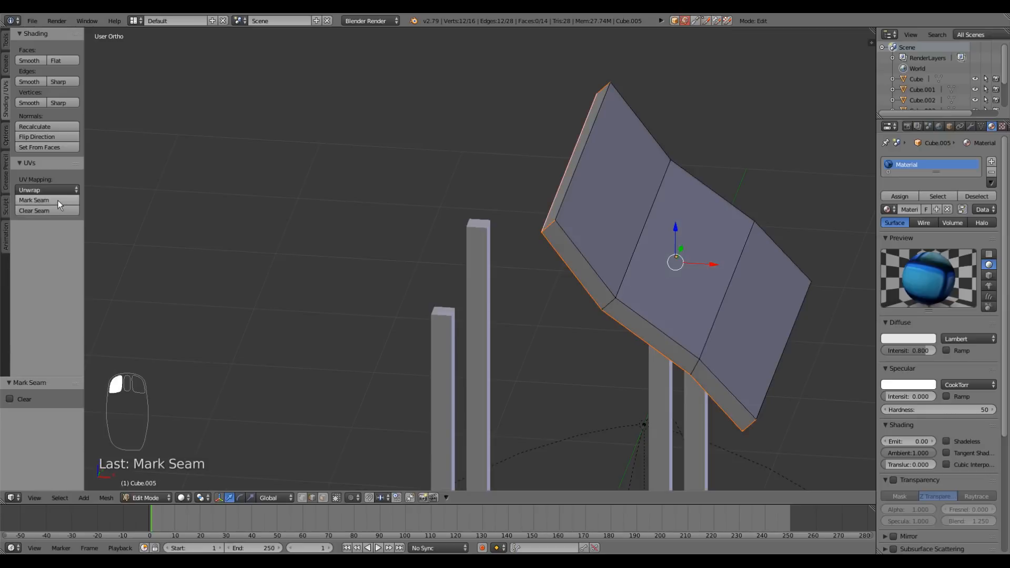
Select the whole roof mesh and unwrap its UVs with the Unwrap method
middle_click_drag(533, 336, 413, 341)
key("a")
key("a")
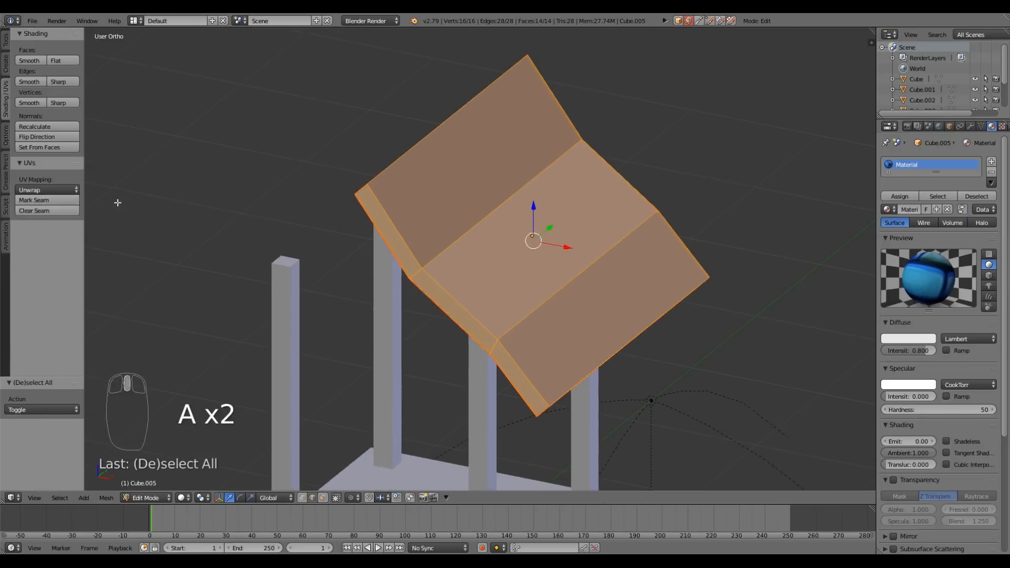
left_click(48, 190)
left_click(72, 202)
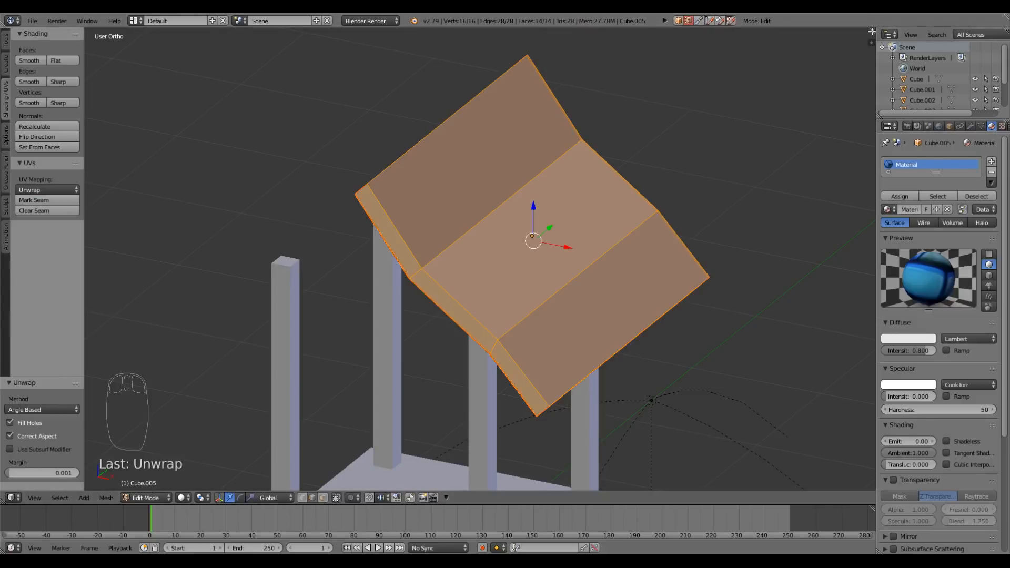
Split the 3D view vertically and turn the new area into a UV/Image Editor to inspect the roof's UV layout
left_click_drag(872, 31, 419, 83)
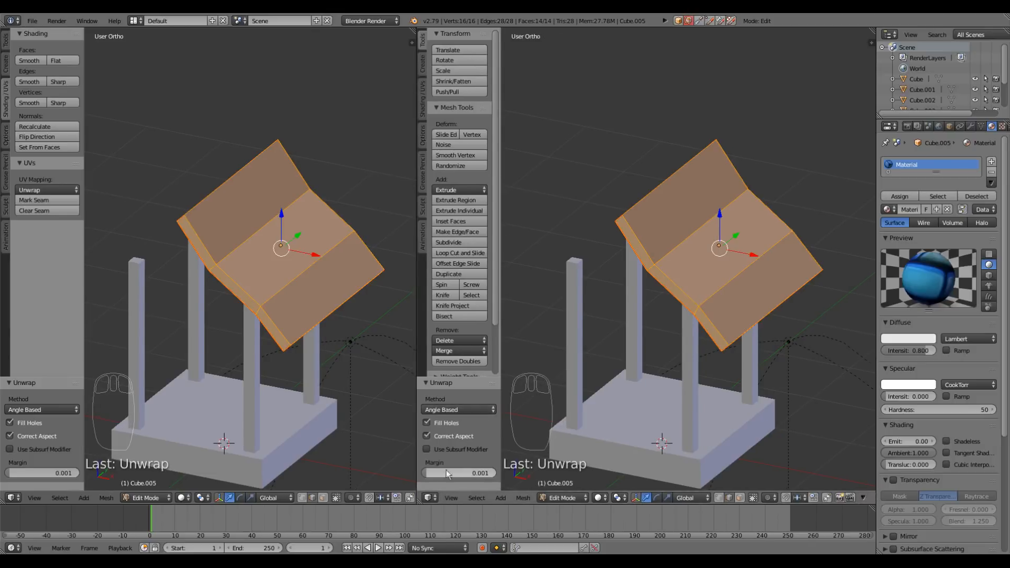
left_click(433, 497)
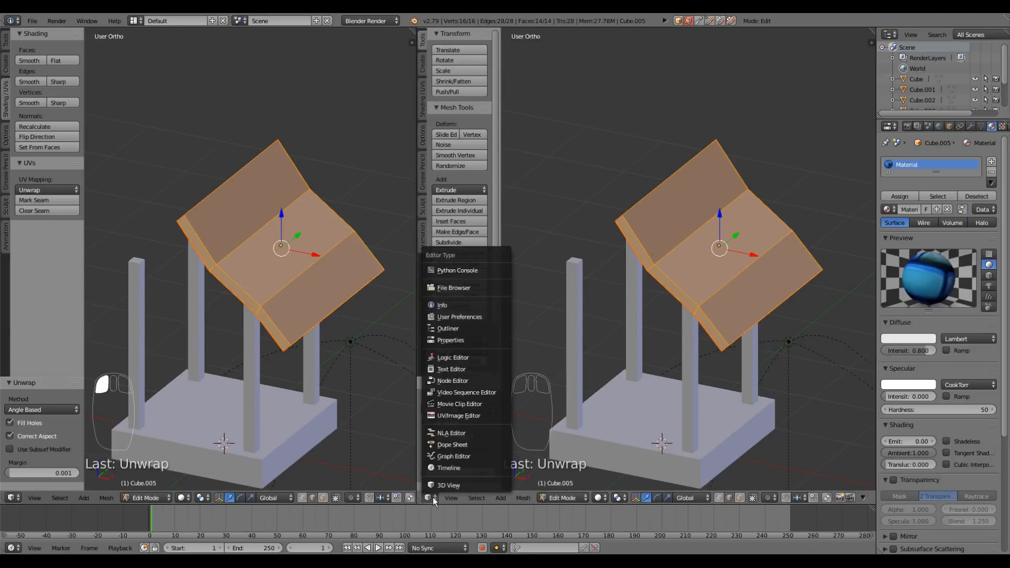
left_click(456, 416)
scroll(631, 316, "up", 4)
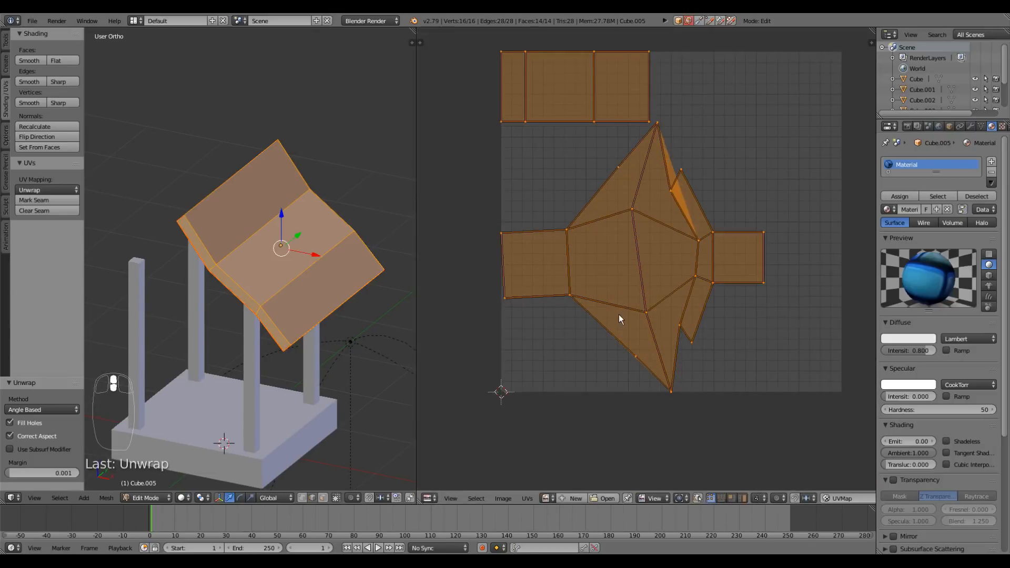
middle_click_drag(619, 314, 620, 332)
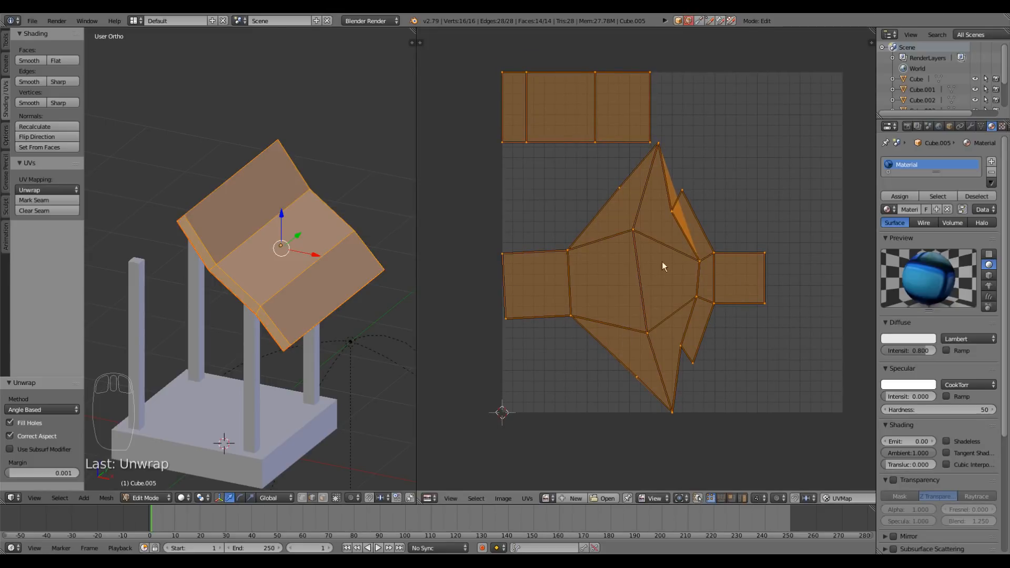
scroll(690, 221, "up", 5)
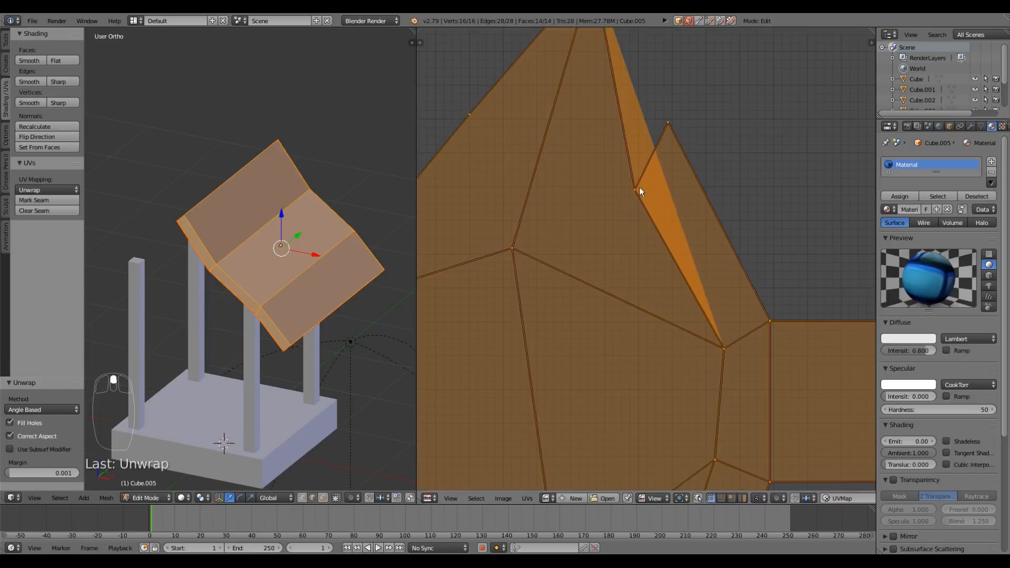
scroll(636, 188, "down", 5)
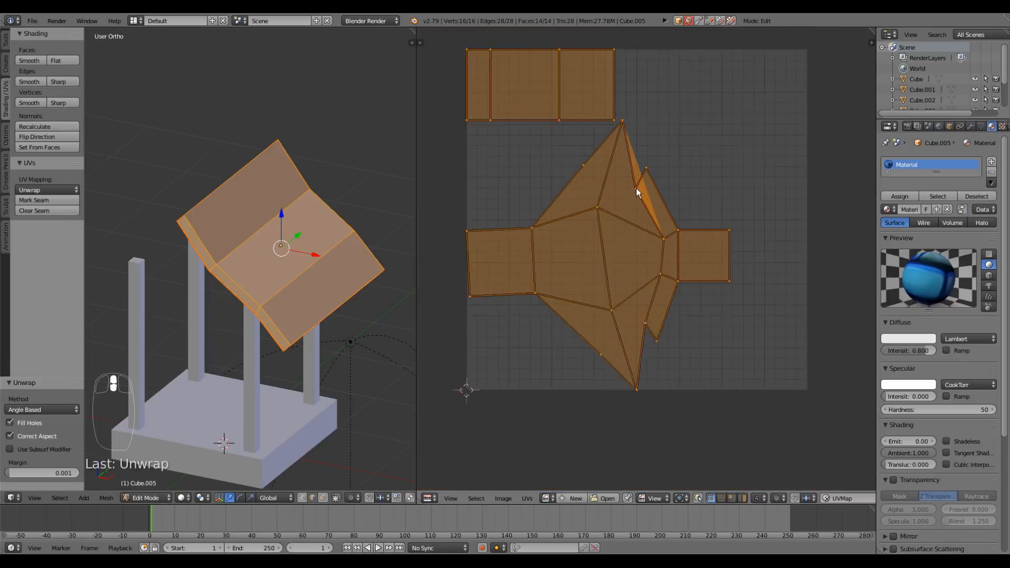
middle_click_drag(490, 261, 547, 273)
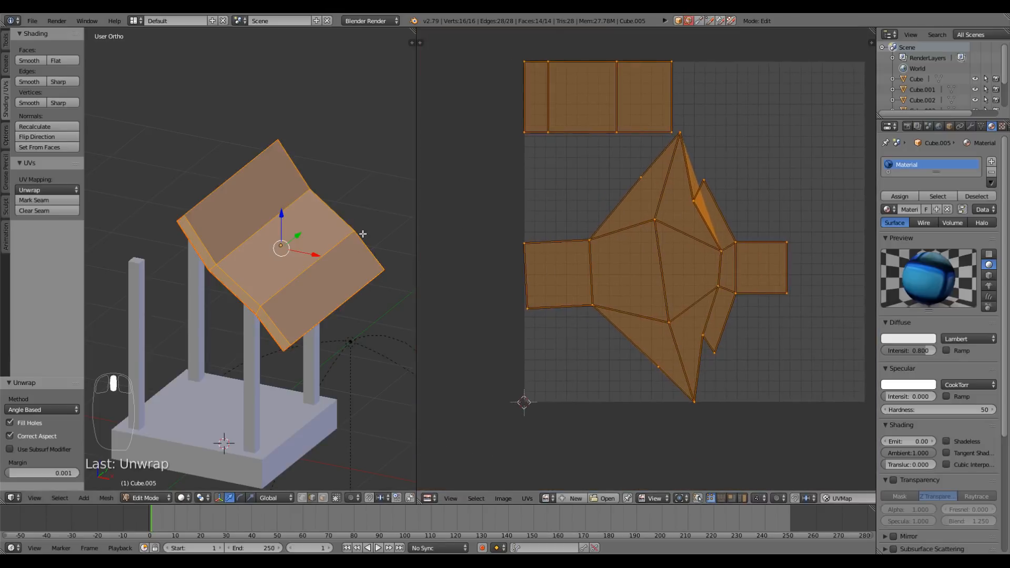
Return the roof slab to Object Mode and apply its rotation and scale
key("Tab")
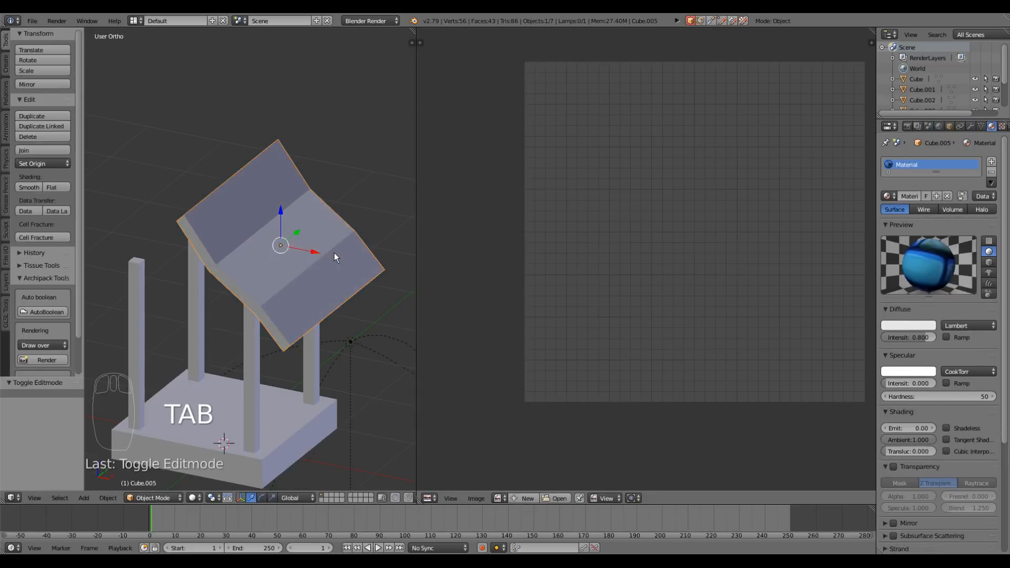
middle_click_drag(329, 260, 313, 313)
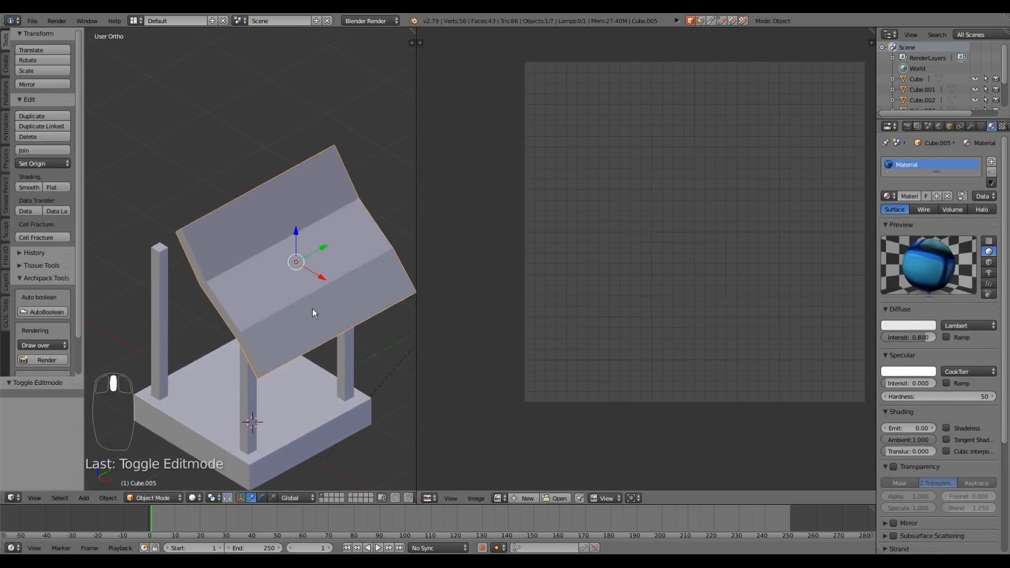
left_click(109, 497)
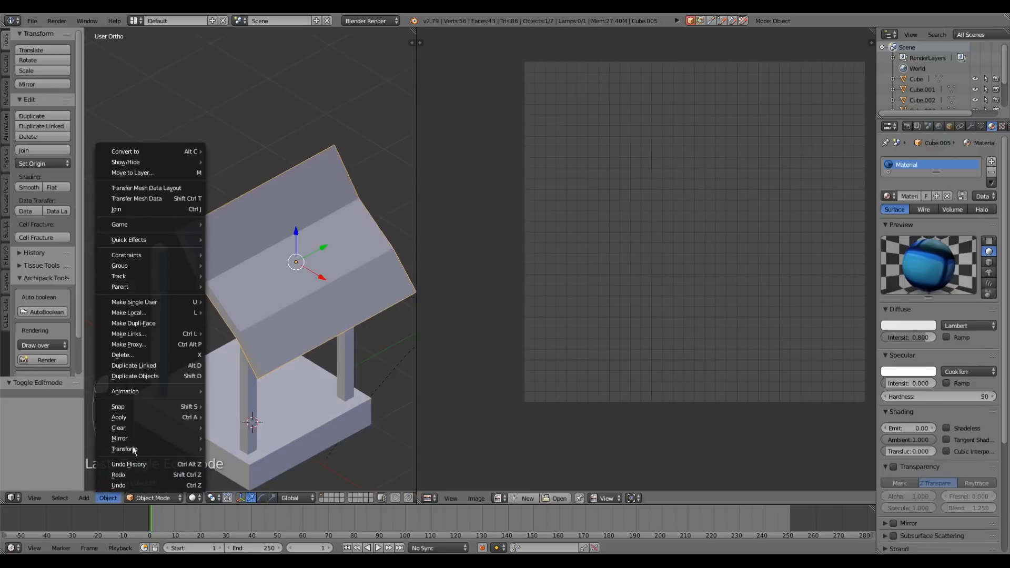
mouse_move(139, 418)
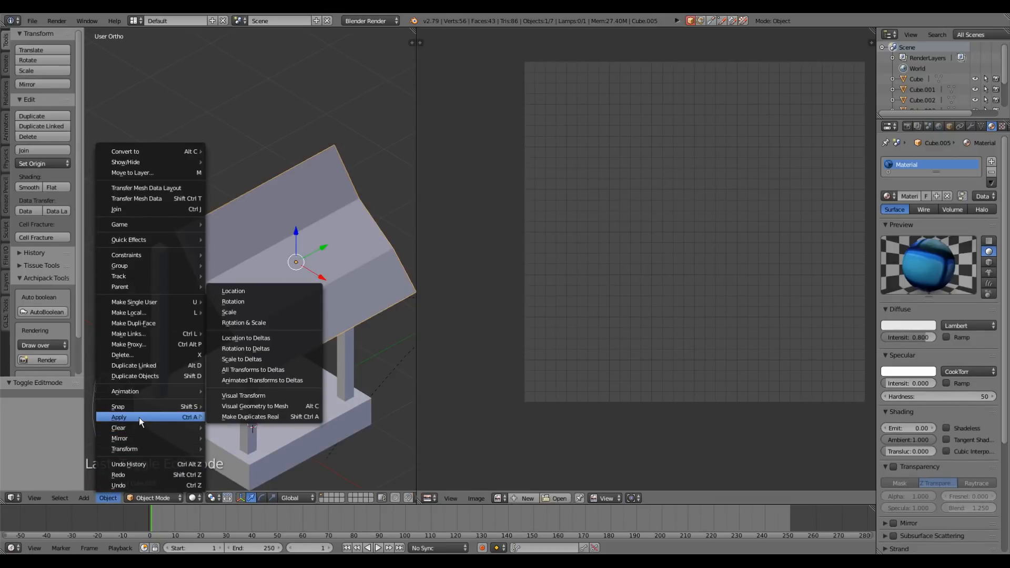
left_click(271, 323)
middle_click_drag(272, 342, 291, 341)
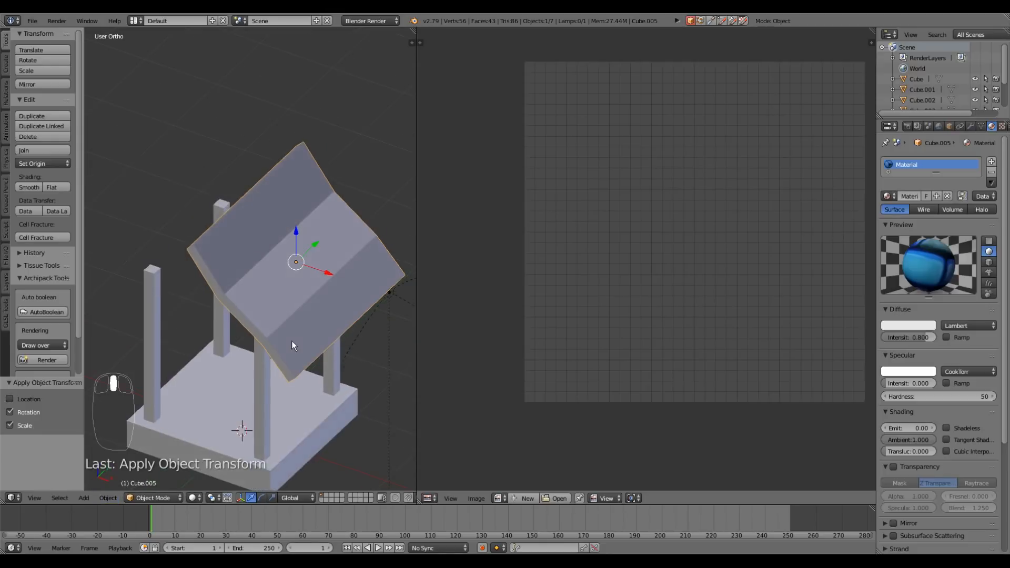
Enter Edit Mode on the roof slab and unwrap the whole mesh again with the Unwrap method
key("Tab")
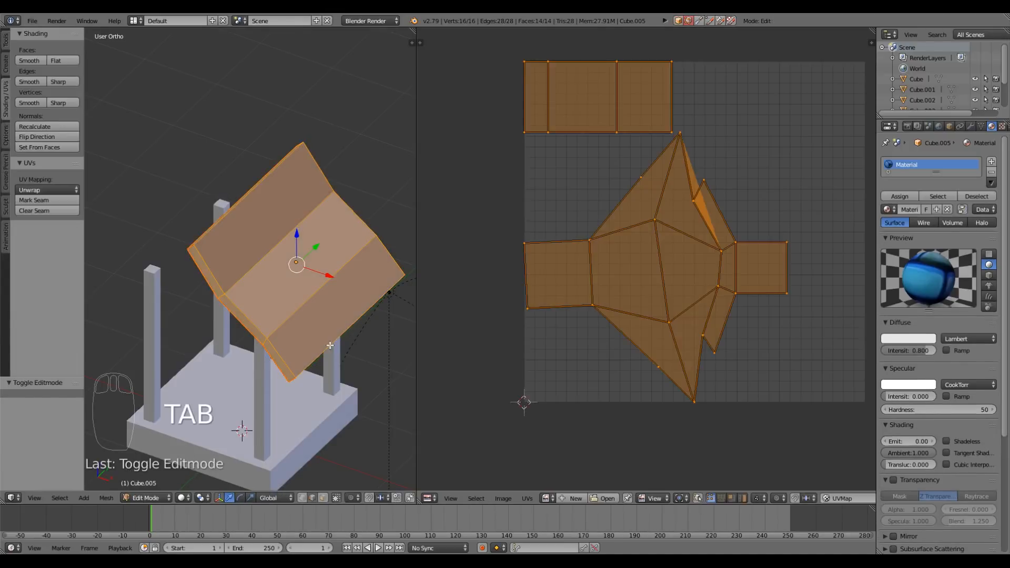
middle_click_drag(330, 346, 330, 346)
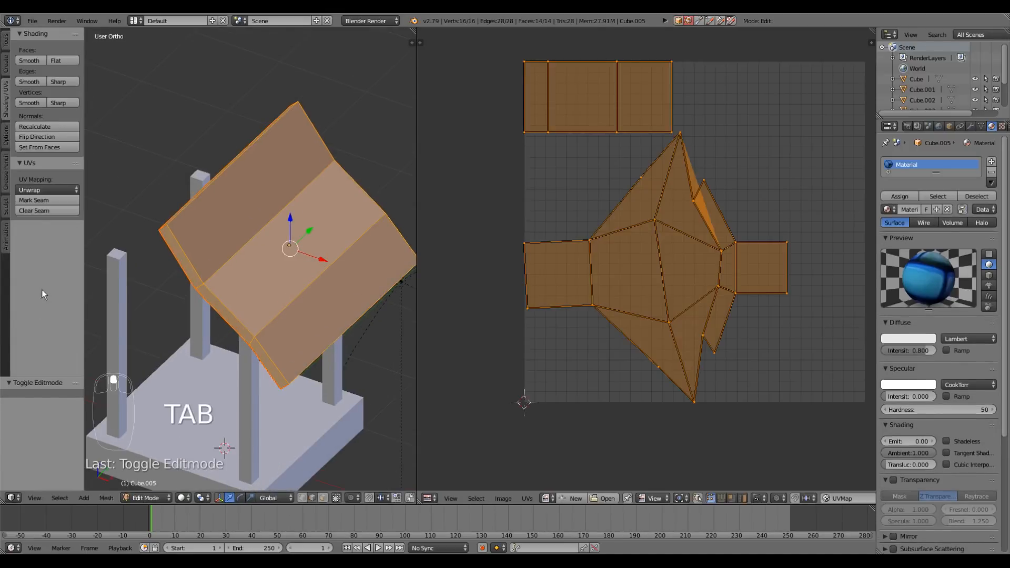
left_click(40, 190)
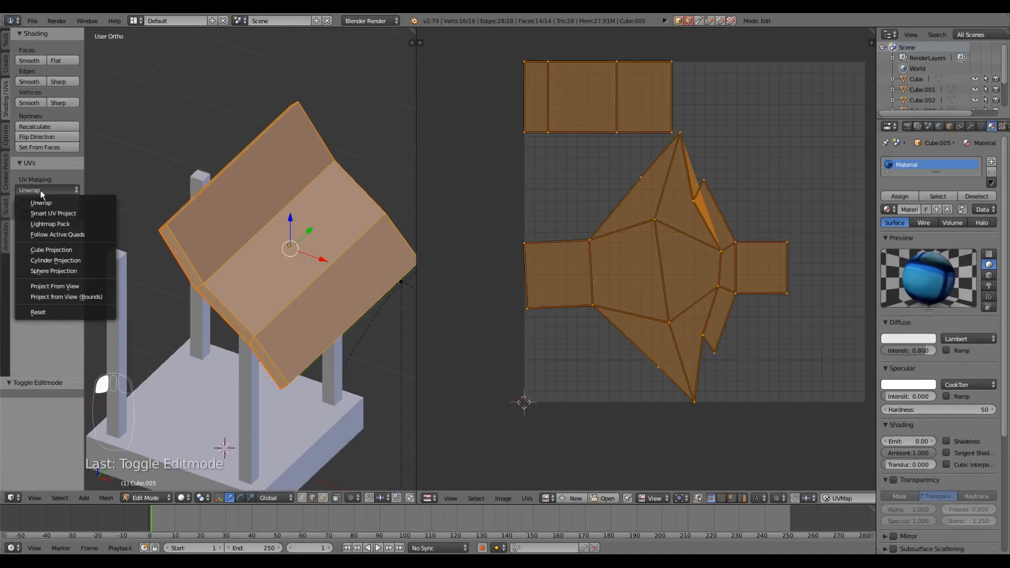
left_click(42, 203)
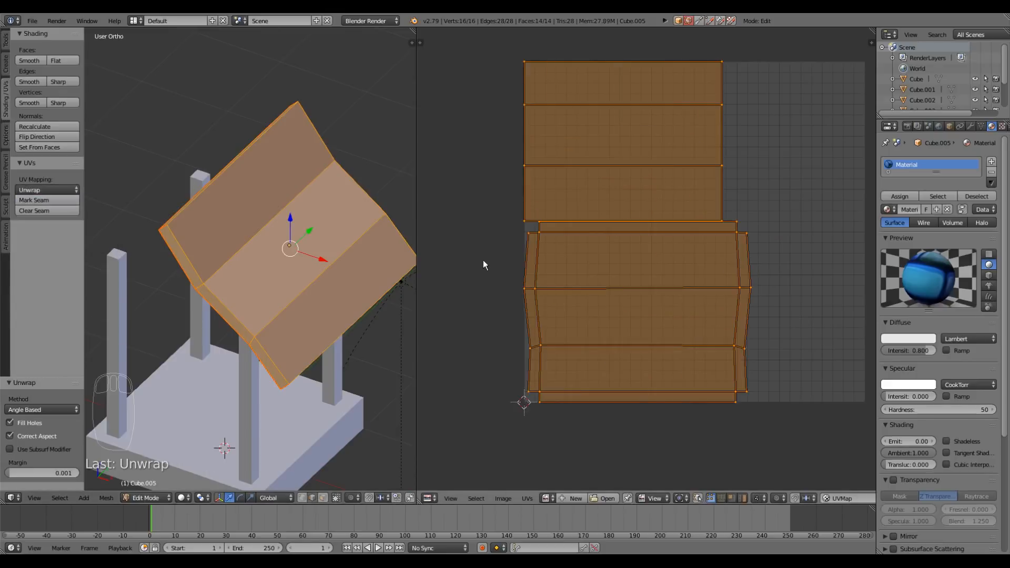
scroll(493, 280, "down", 2)
scroll(568, 296, "up", 1)
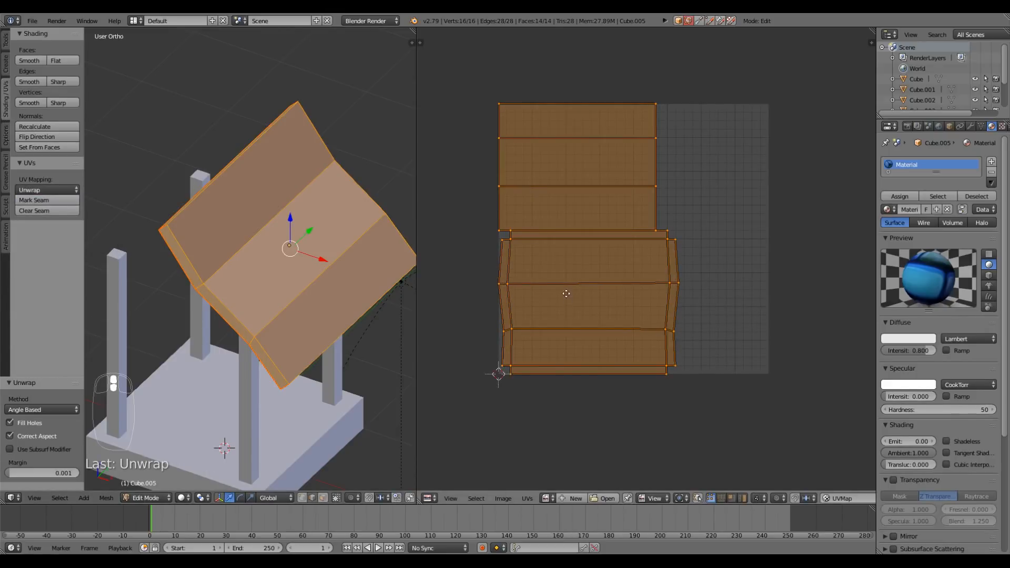
middle_click_drag(566, 294, 599, 295)
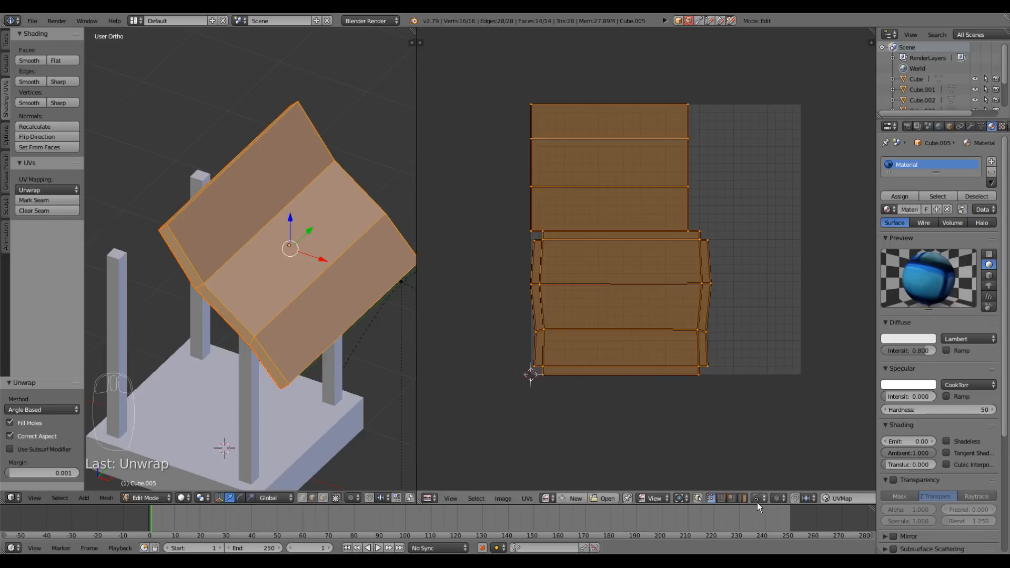
Switch UV selection to island mode and move the three-strip underside island outside the UV square, up and to the left
left_click(744, 497)
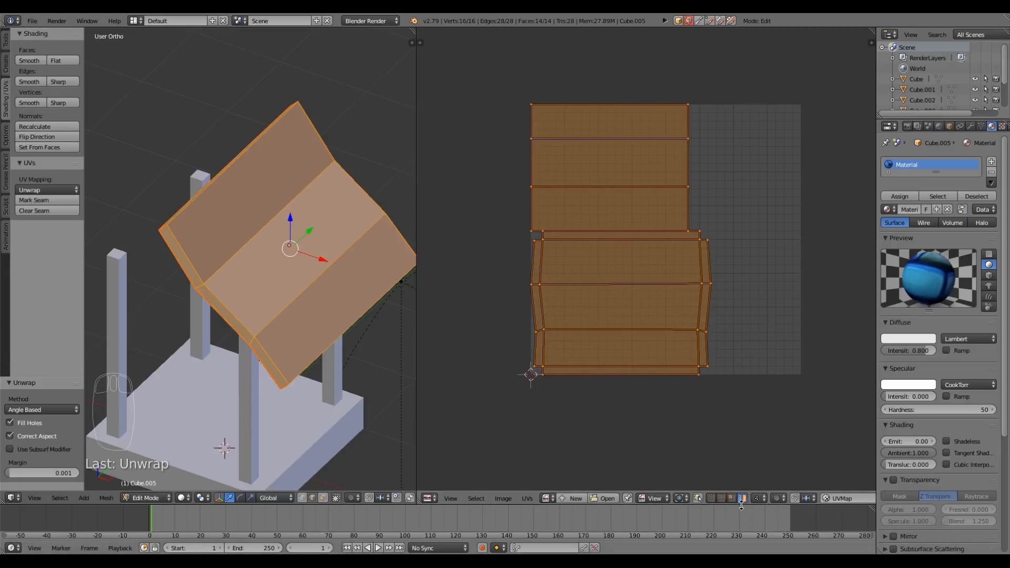
right_click(645, 199)
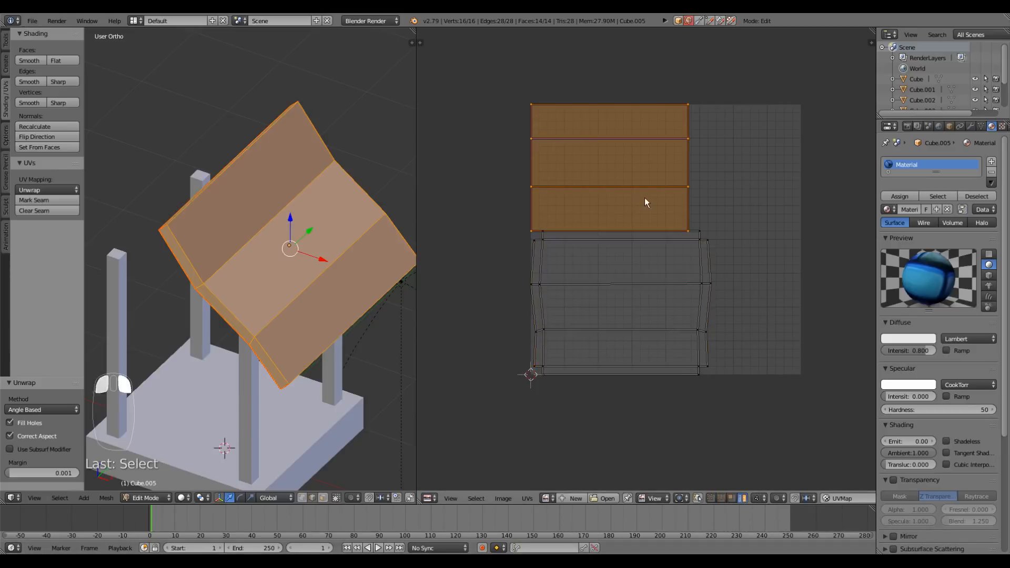
key("g")
left_click(466, 106)
Move the large island of the roof's top and edge faces to the centre of the UV square
right_click(607, 279)
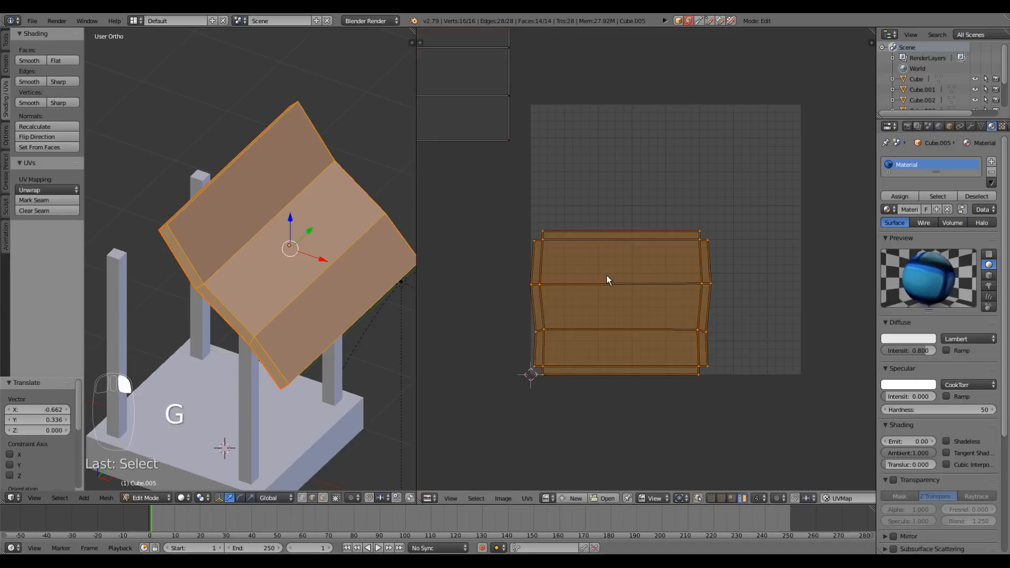
key("g")
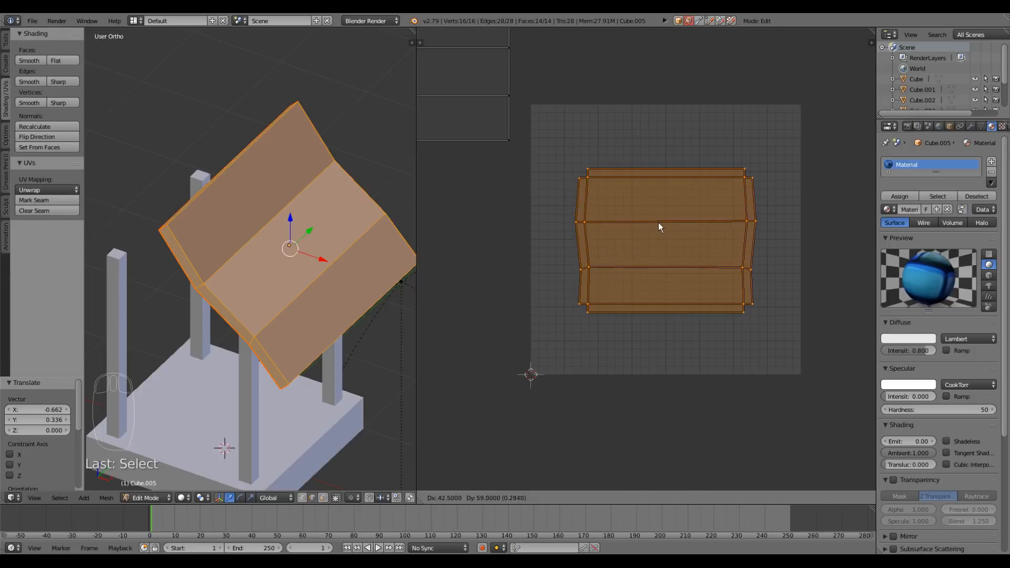
left_click(659, 223)
Set the viewport shading to Material and show the roof2.png image behind the UV layout
middle_click_drag(392, 249, 369, 252)
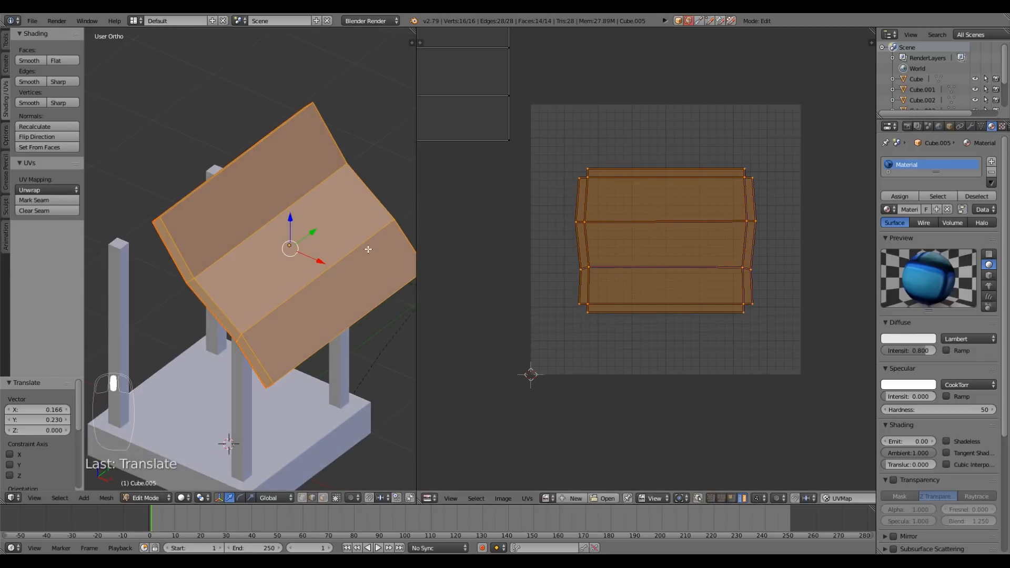
left_click(182, 498)
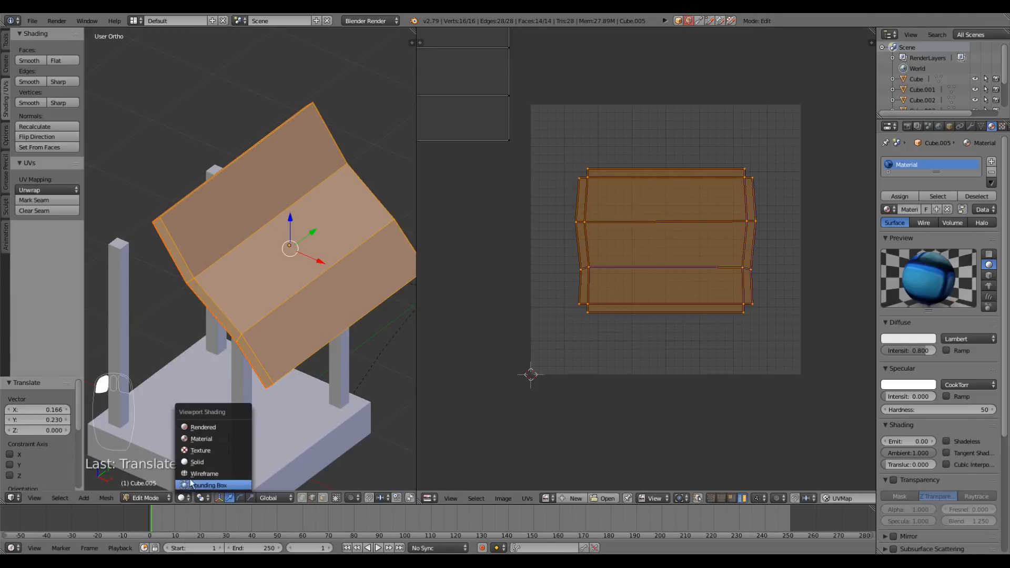
left_click(201, 439)
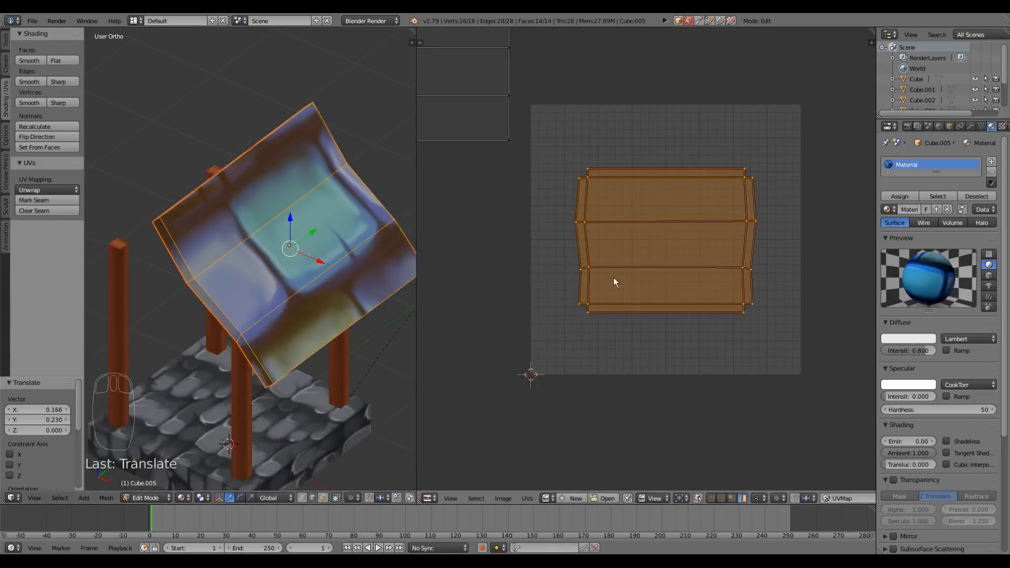
left_click(551, 498)
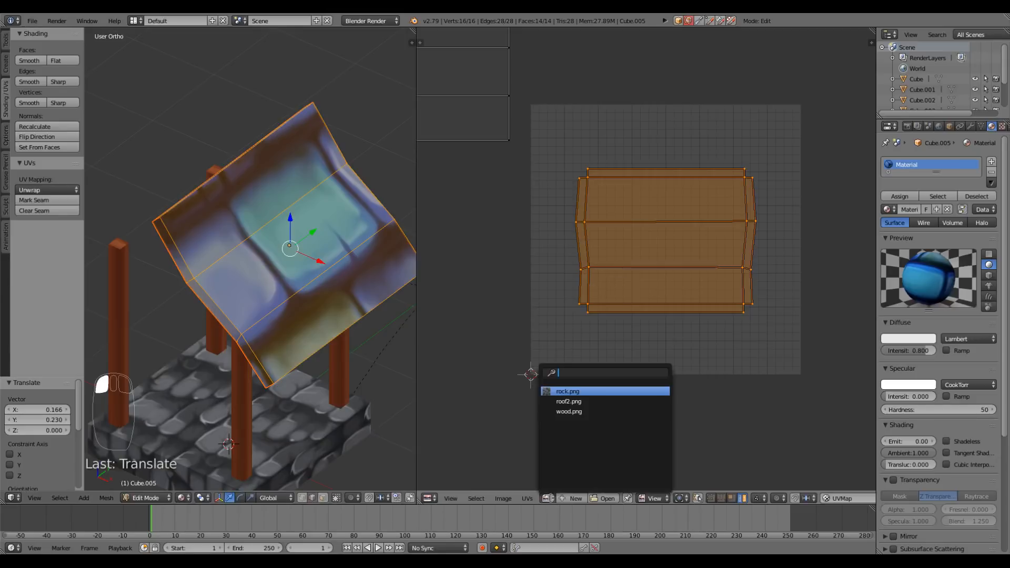
left_click(564, 403)
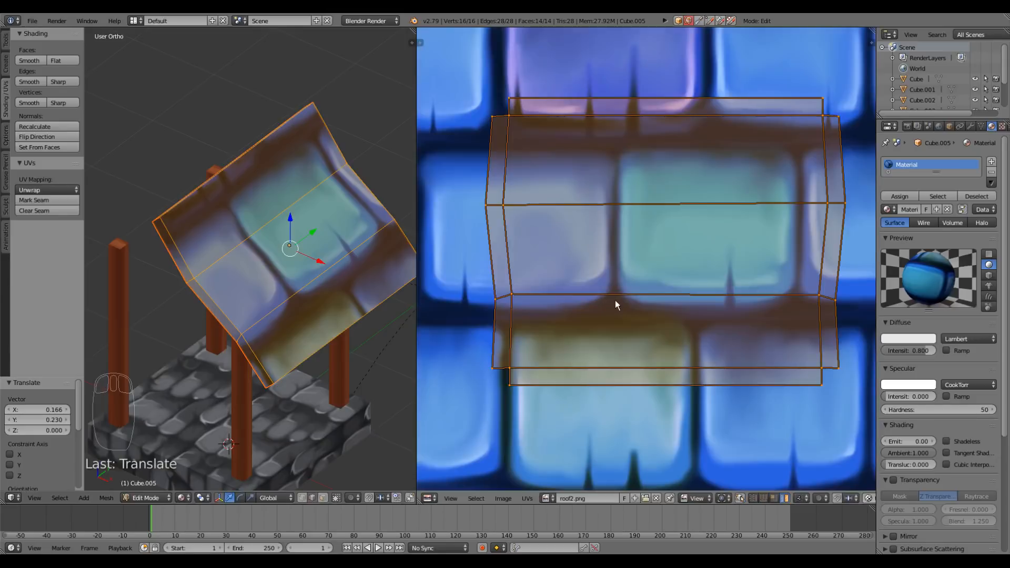
Scale the roof's main UV island up by about 4.73 so the tiles repeat smaller across the roof
scroll(615, 298, "down", 5)
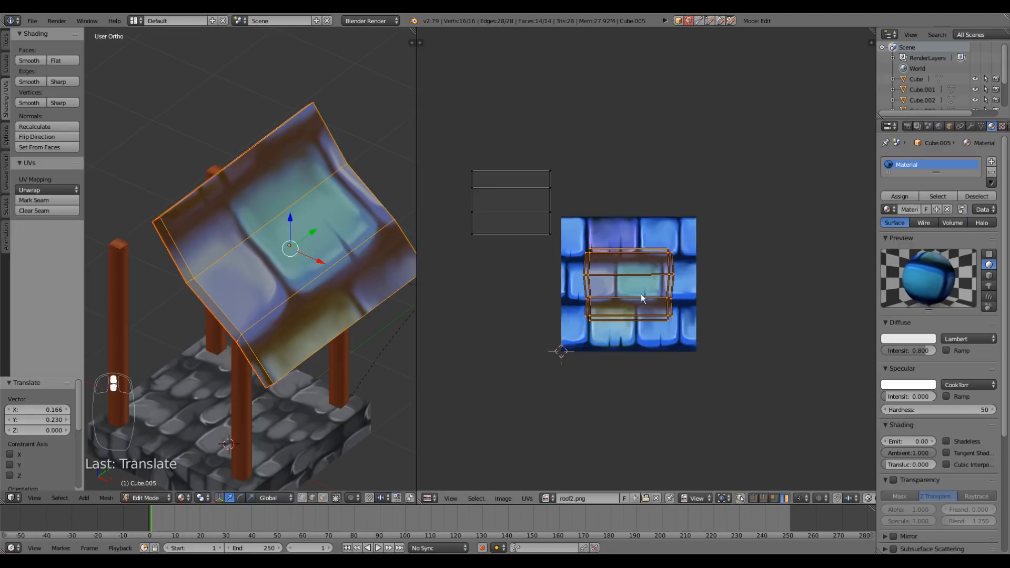
key("s")
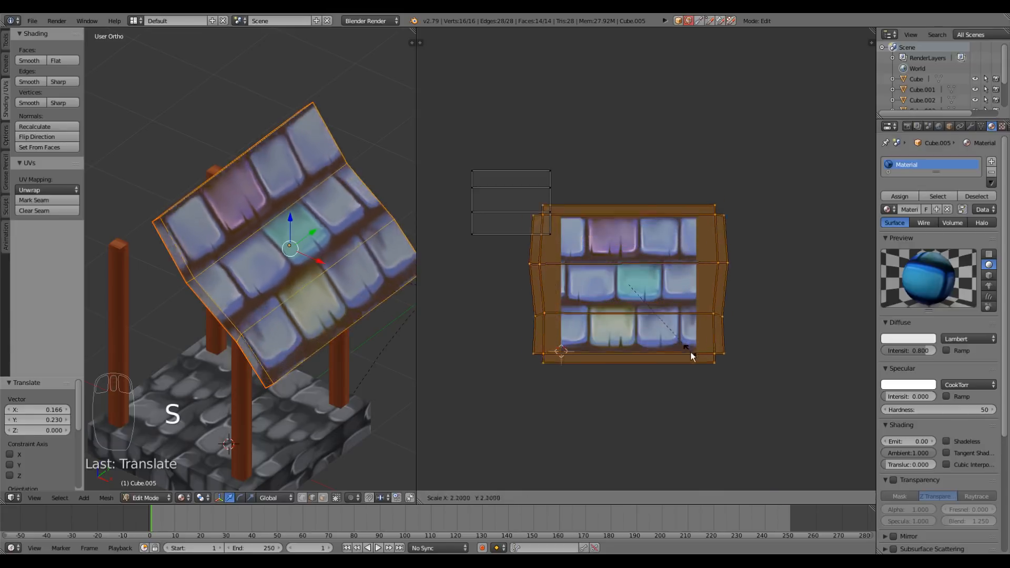
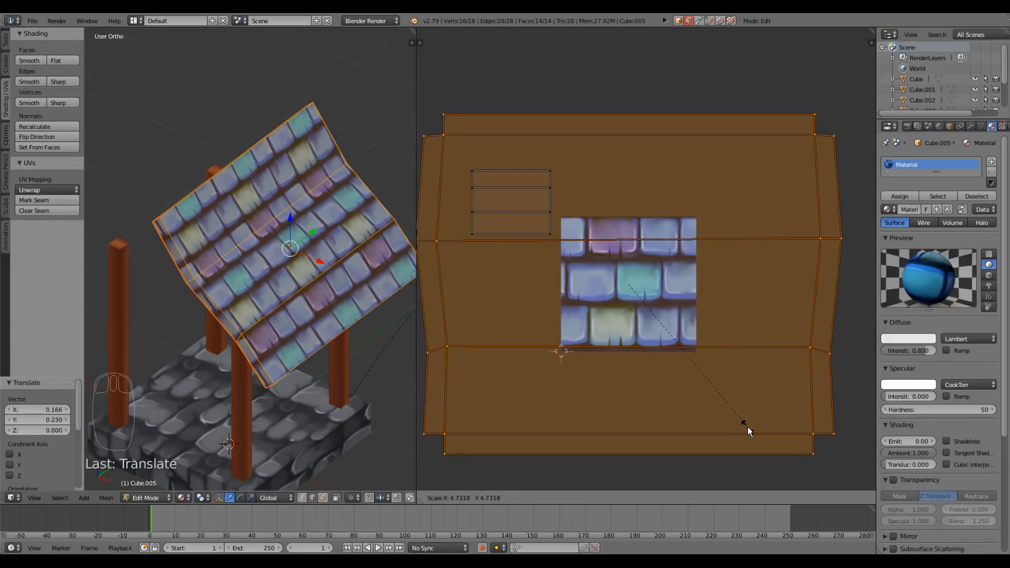
left_click(748, 427)
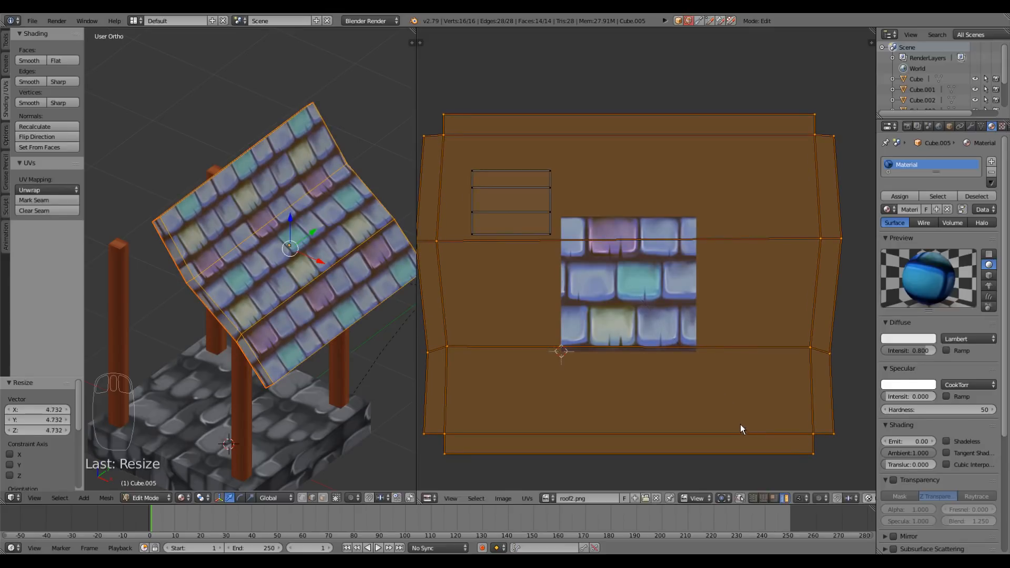
Select the underside UV island and scale it down to about 0.086 of its size
right_click(515, 211)
mouse_move(346, 214)
middle_mouse_down()
mouse_move(342, 189)
mouse_move(347, 214)
middle_mouse_up()
middle_click_drag(383, 278, 311, 307)
key("s")
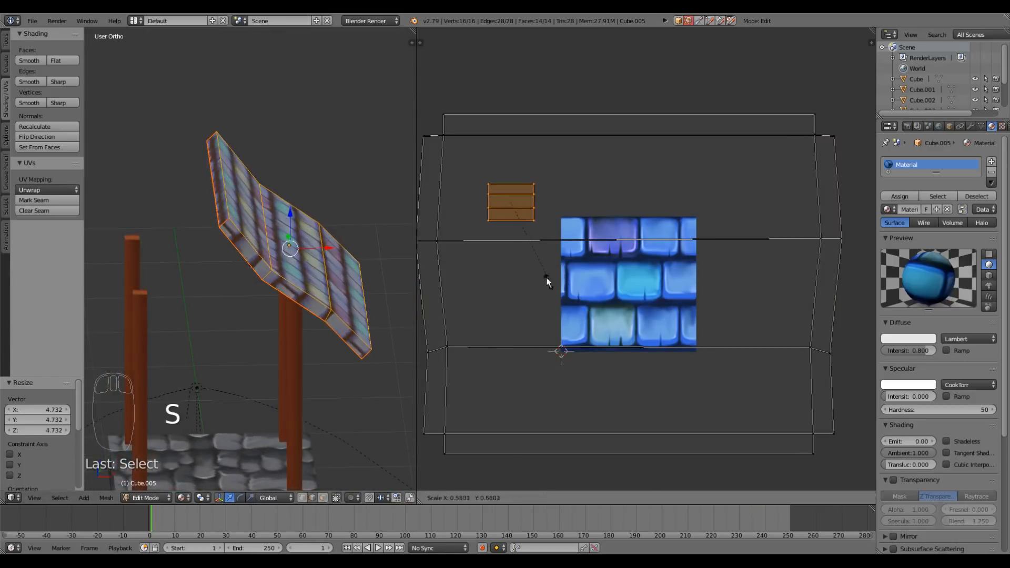
left_click(517, 215)
Move the tiny underside island onto the dark gap between the upper and middle tile rows of the texture
scroll(526, 199, "up", 4)
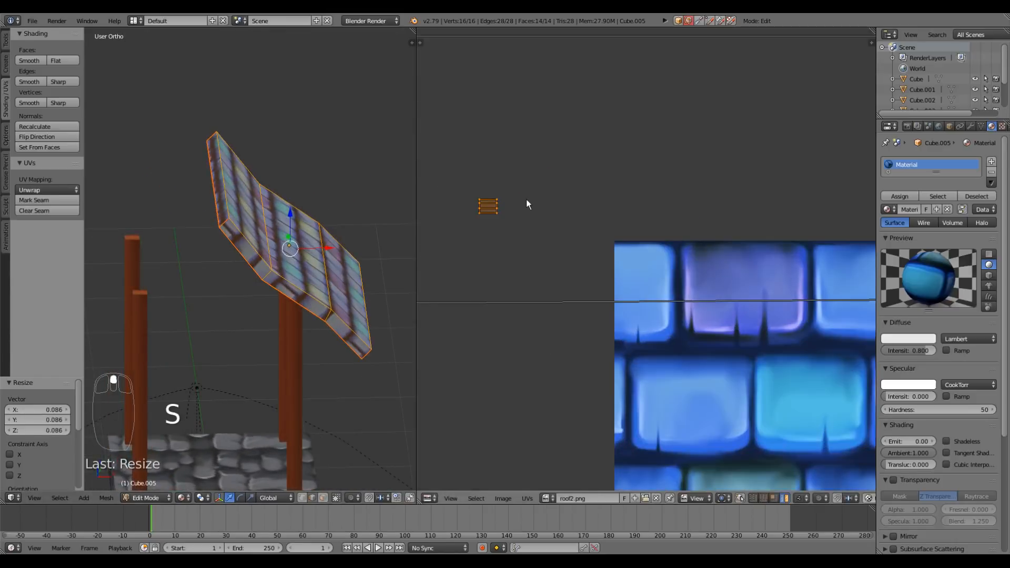
key("g")
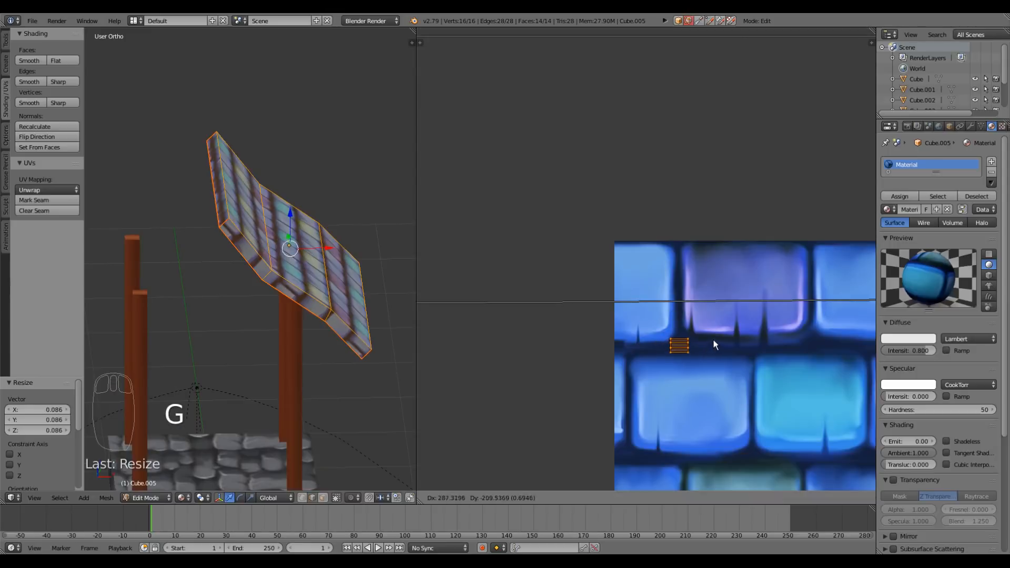
left_click(716, 339)
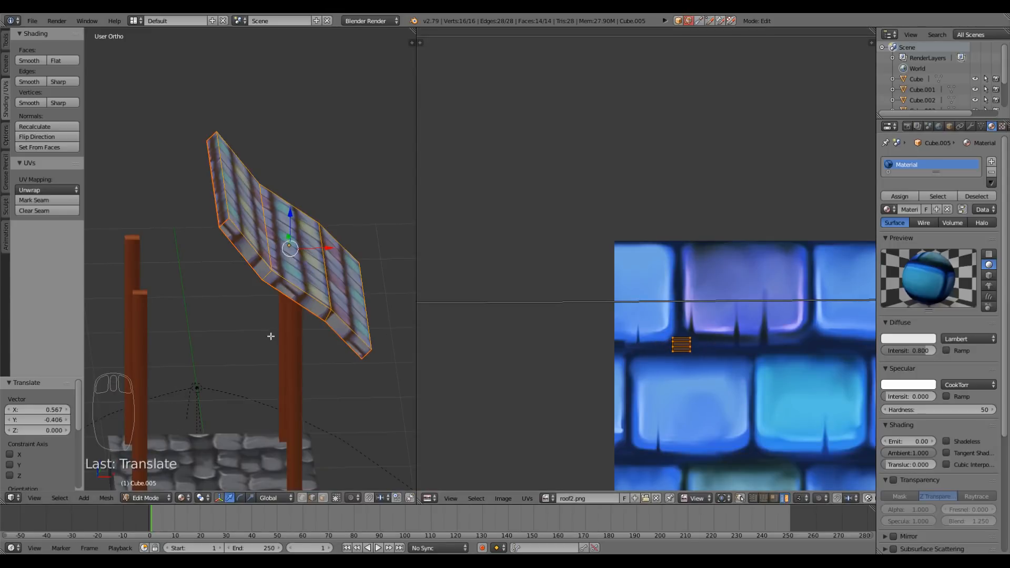
Close the UV editor by merging its area into the 3D view, and return the roof slab to Object Mode
mouse_move(270, 333)
middle_mouse_down()
mouse_move(274, 306)
mouse_move(275, 328)
mouse_move(287, 323)
middle_mouse_up()
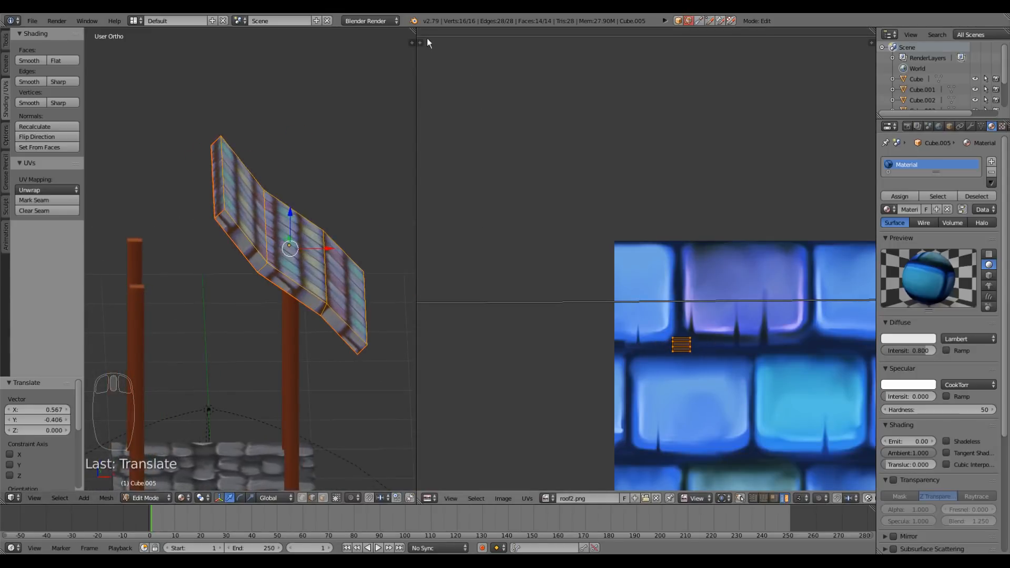
left_click_drag(413, 42, 509, 249)
scroll(508, 249, "down", 4)
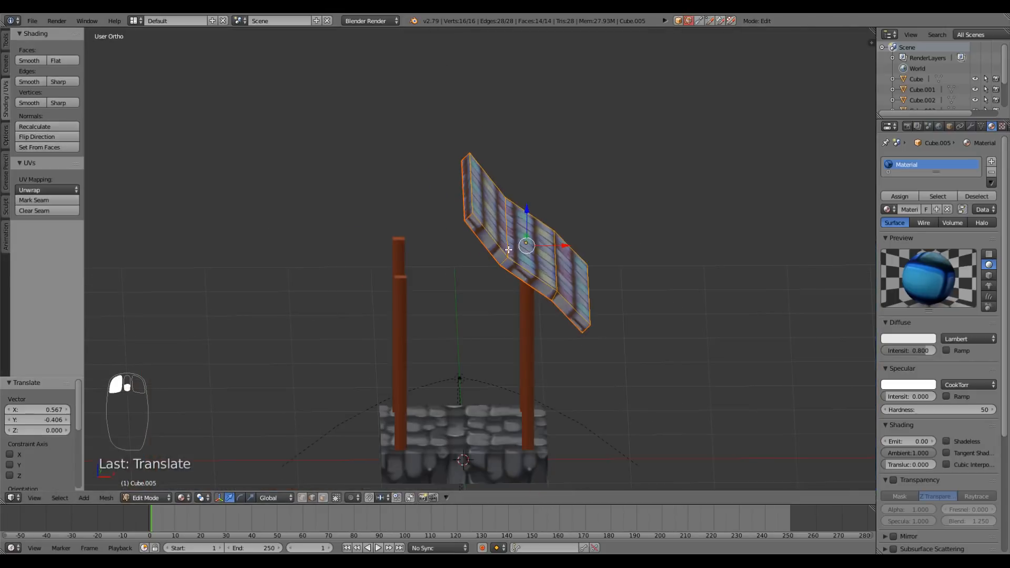
key("Tab")
middle_click_drag(515, 260, 526, 295)
scroll(565, 300, "up", 2)
scroll(507, 309, "up", 4)
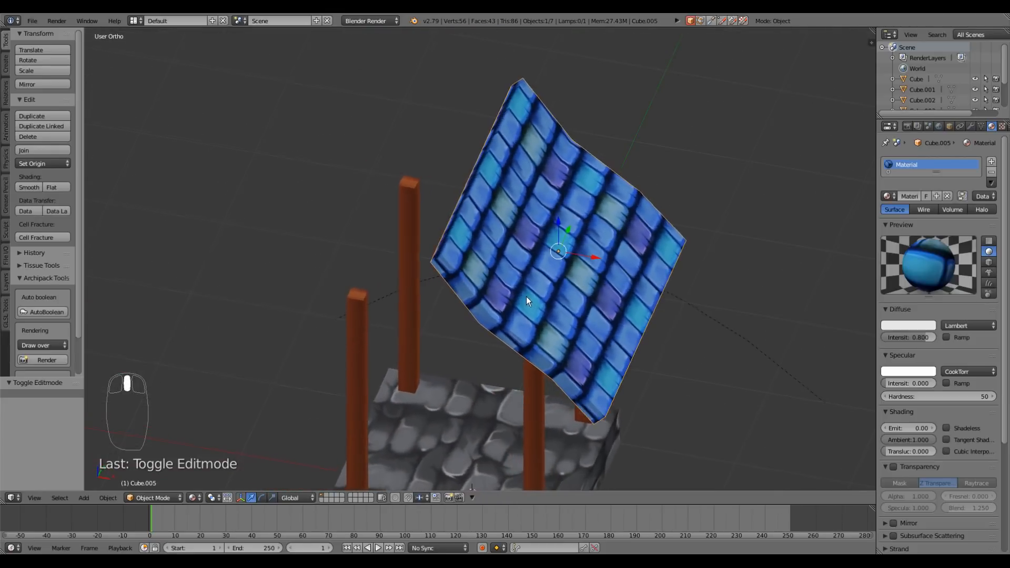
Duplicate the tiled roof slab and move the copy about 0.66 along the X axis
middle_click_drag(568, 258, 568, 260)
key("shift+d")
right_click(567, 259)
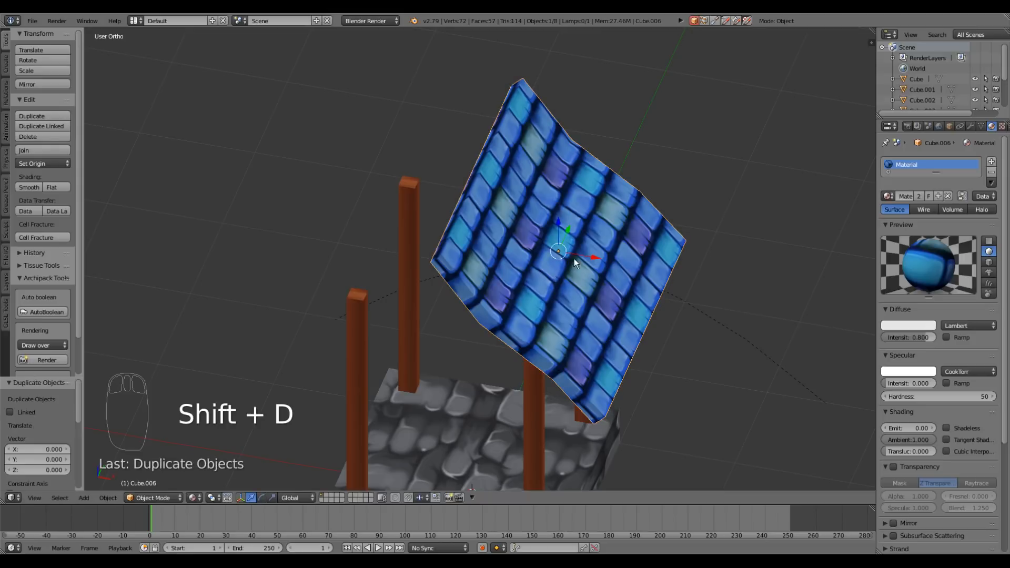
key("g")
key("x")
left_click(657, 261)
Save the project over the existing terrain tutorial.blend file
key("ctrl+s")
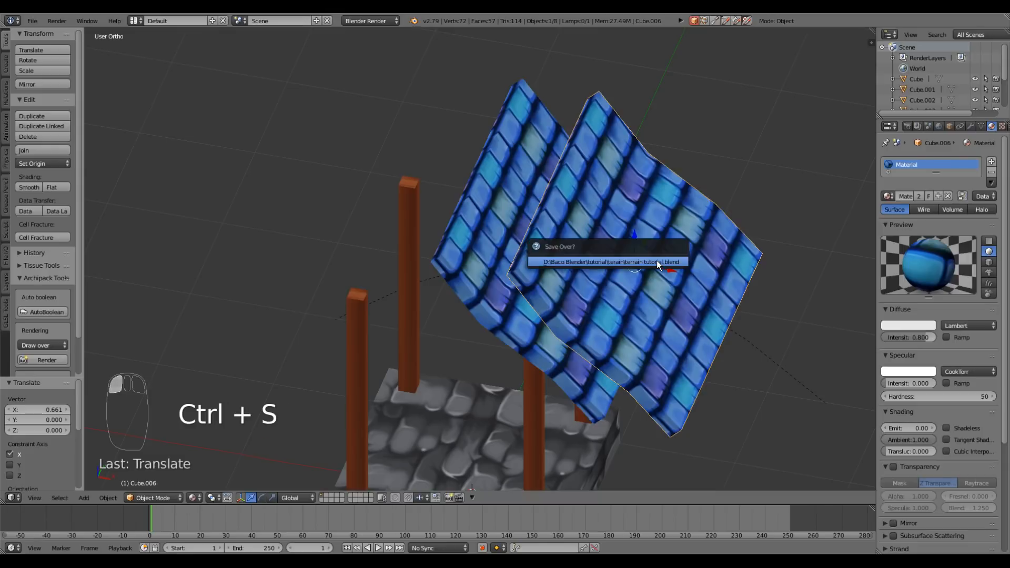
left_click(657, 262)
left_click(630, 309)
Mirror the duplicated roof slab by scaling it by -1 along the X axis
middle_click_drag(522, 304, 656, 342)
right_click(645, 290)
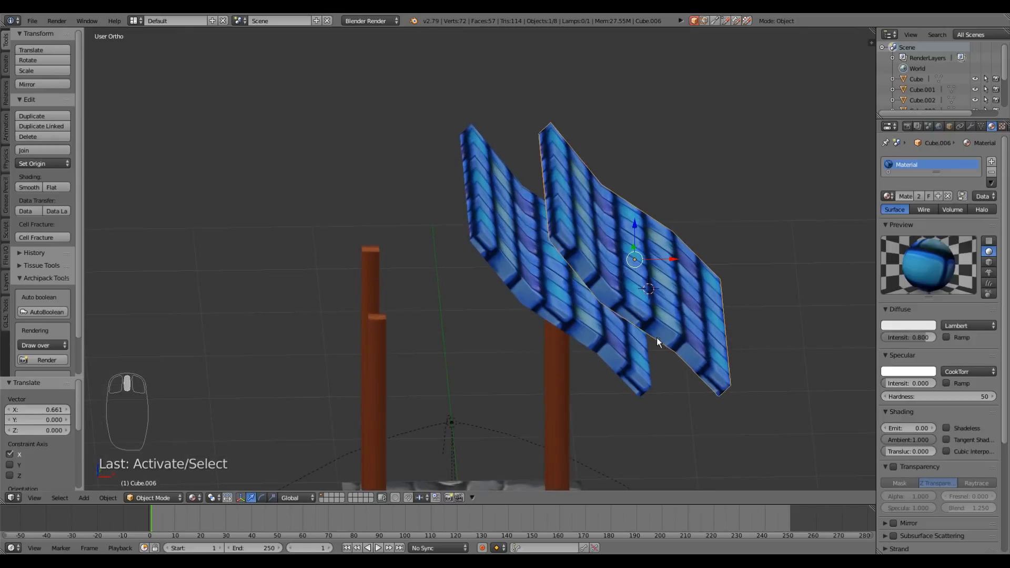
key("s")
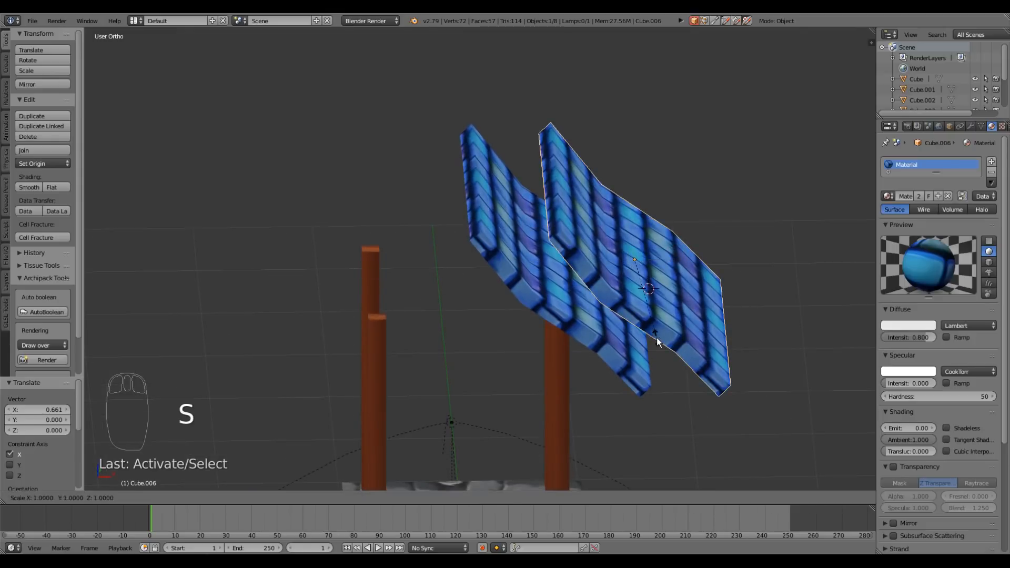
key("x")
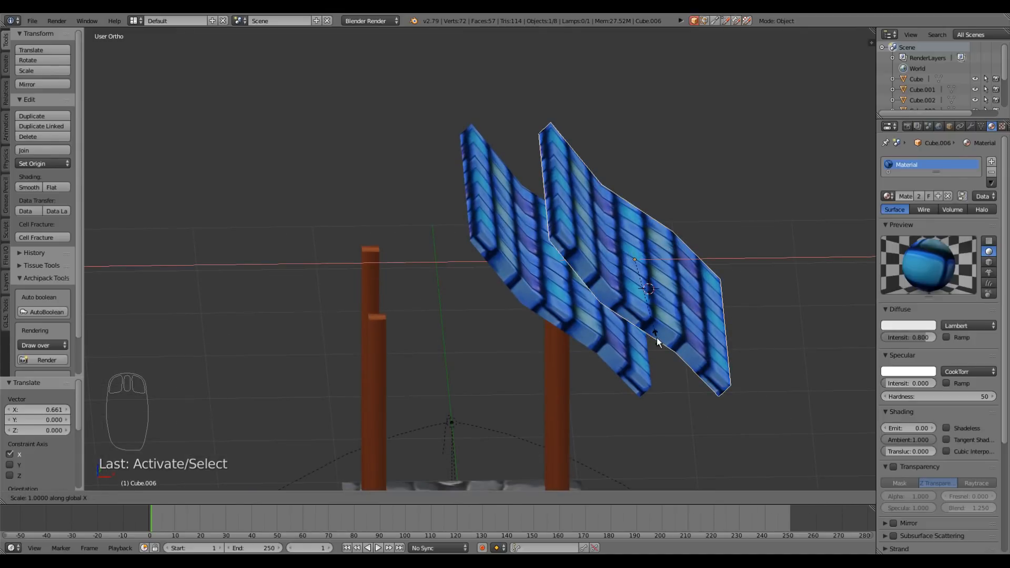
type("-1")
key("Return")
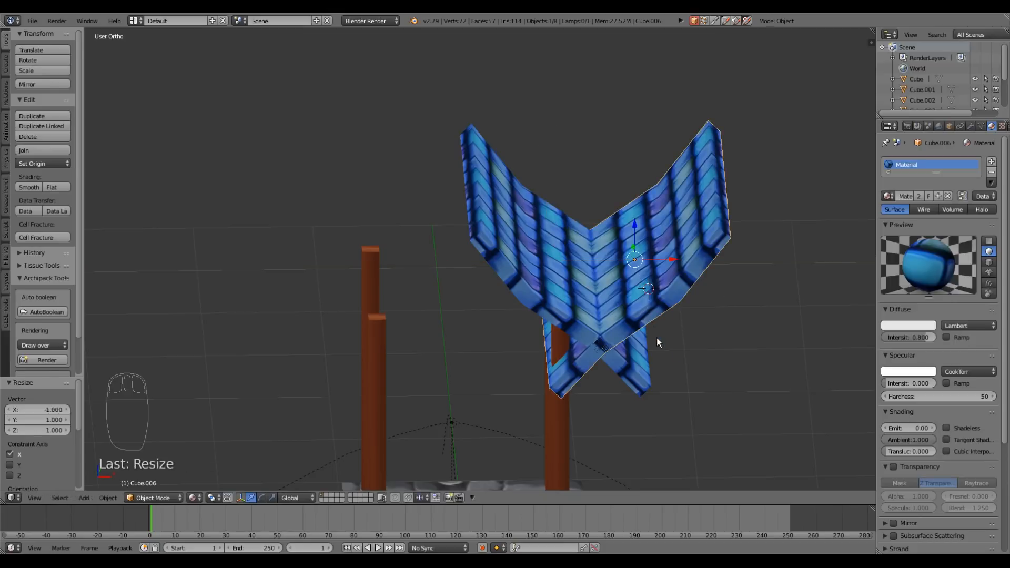
Move the mirrored slab about -2.15 and a further -0.015 along X so both slabs meet at the roof ridge
left_click_drag(674, 261, 415, 264)
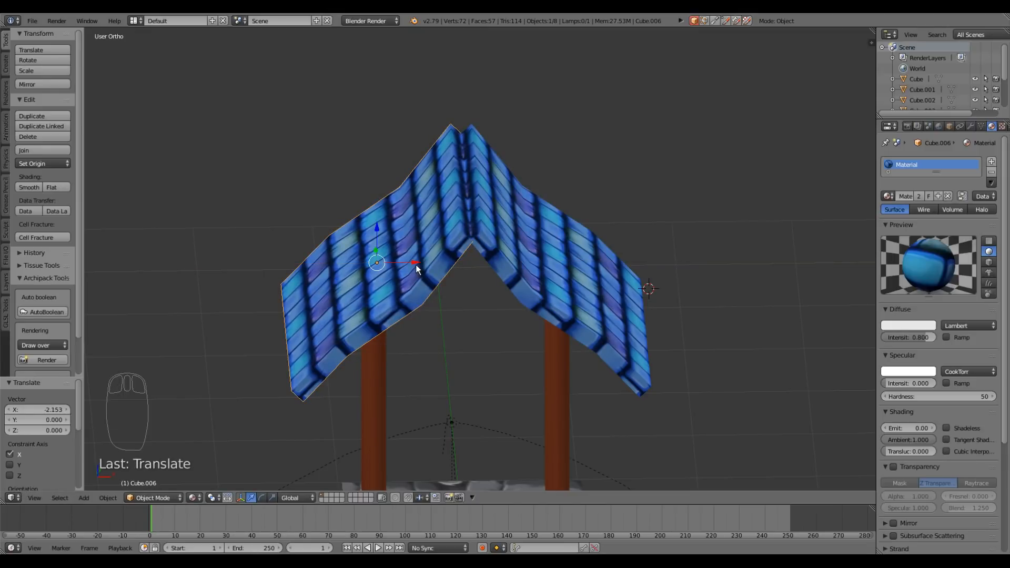
key("KP_1")
scroll(416, 265, "up", 3)
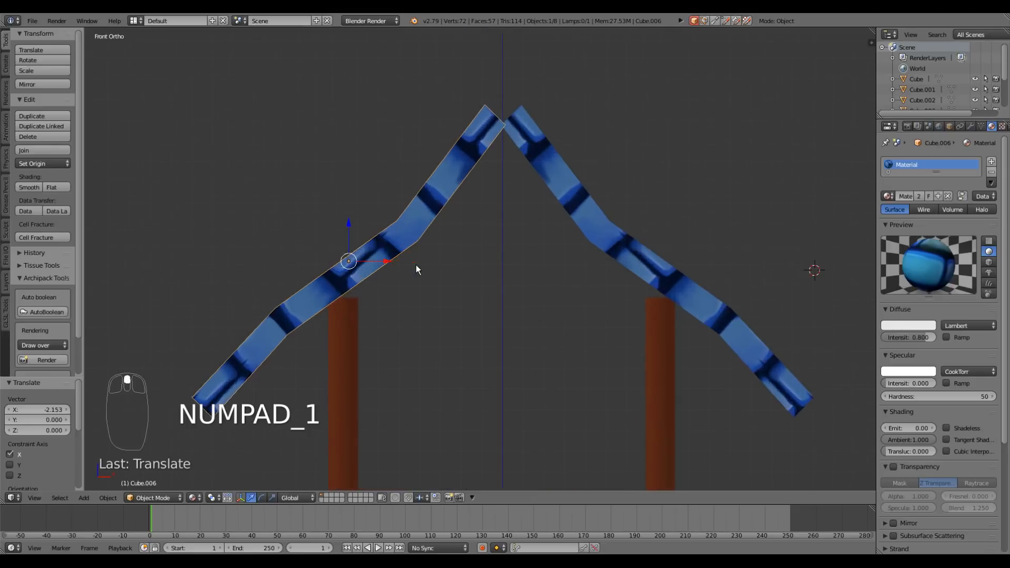
left_click_drag(385, 261, 383, 262)
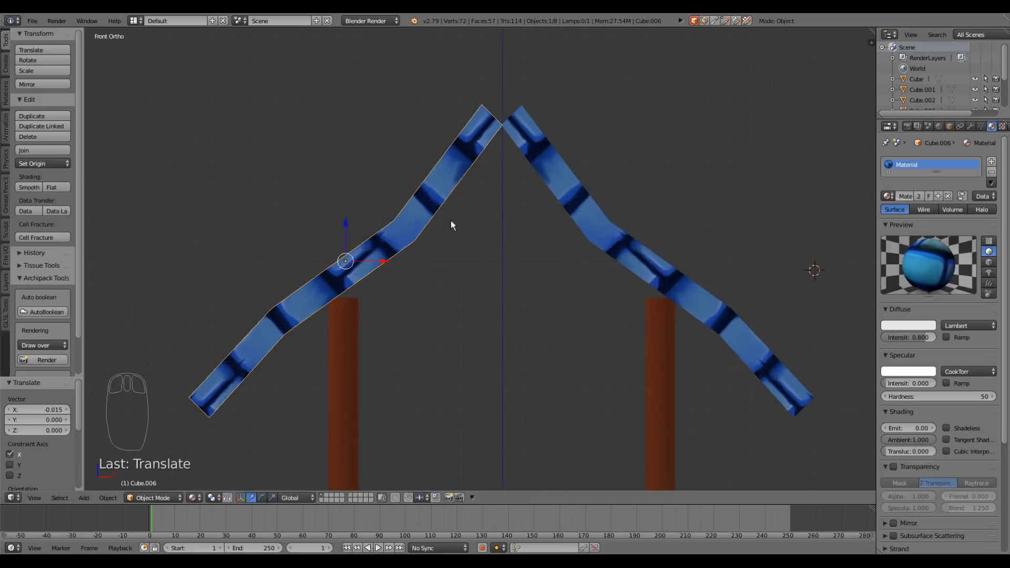
Select the original roof slab and enter Edit Mode with face selection
middle_click_drag(450, 220, 387, 185)
scroll(466, 187, "up", 5)
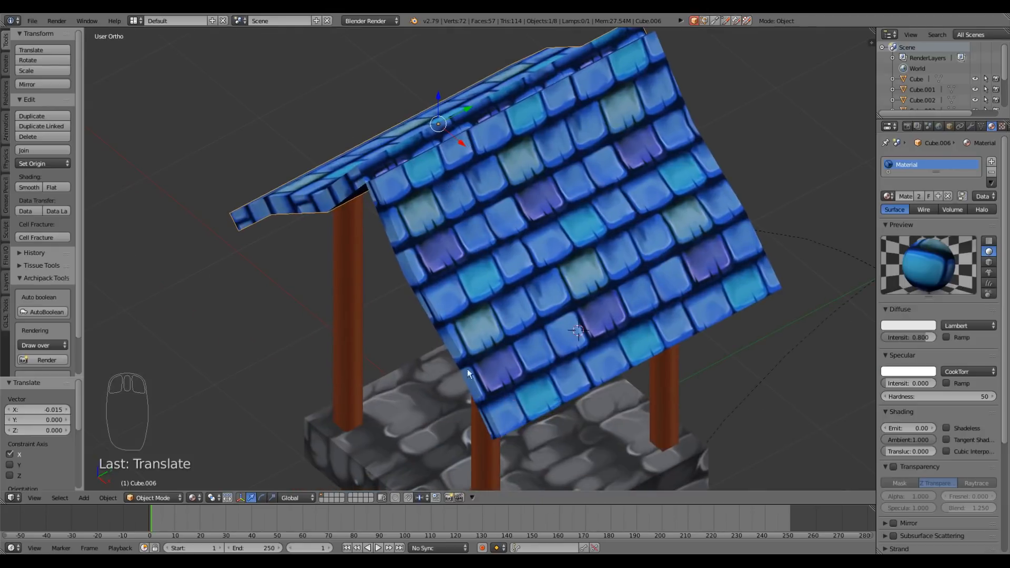
middle_click_drag(431, 290, 421, 266)
right_click(412, 252)
middle_click_drag(493, 270, 470, 276)
key("Tab")
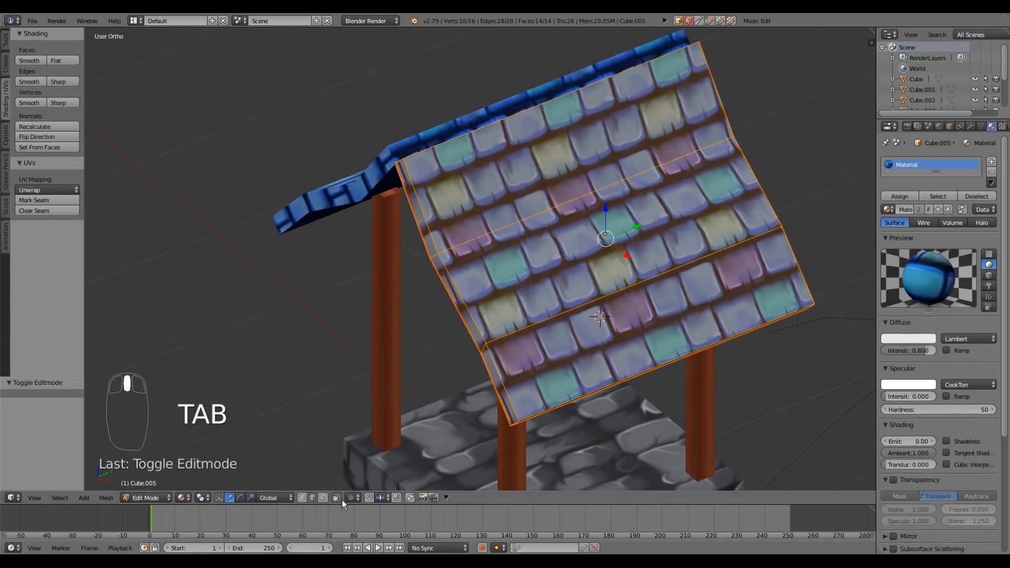
left_click(324, 497)
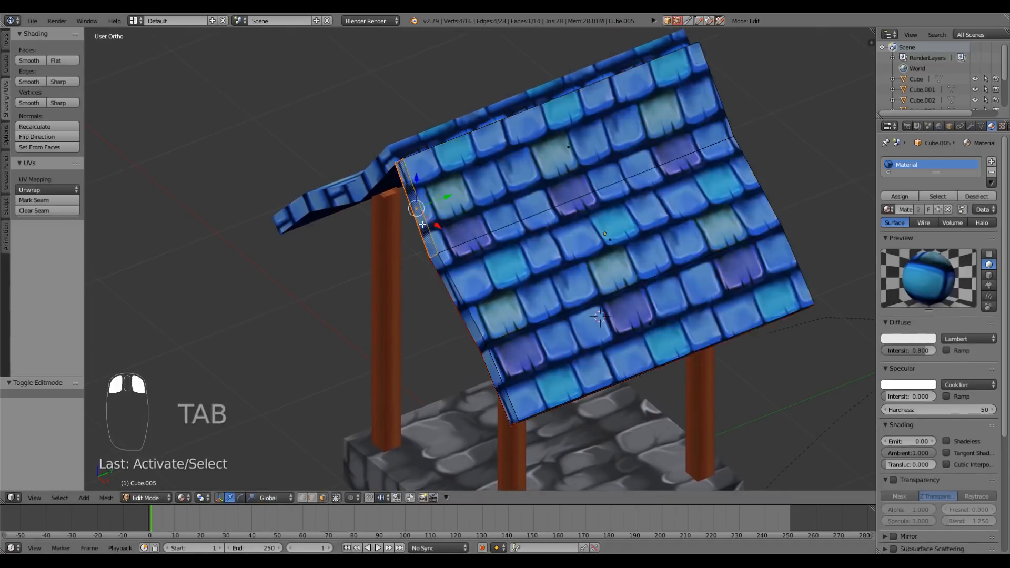
Select the three narrow faces along the slab's front gable edge and separate the selection into its own object
right_click(423, 224)
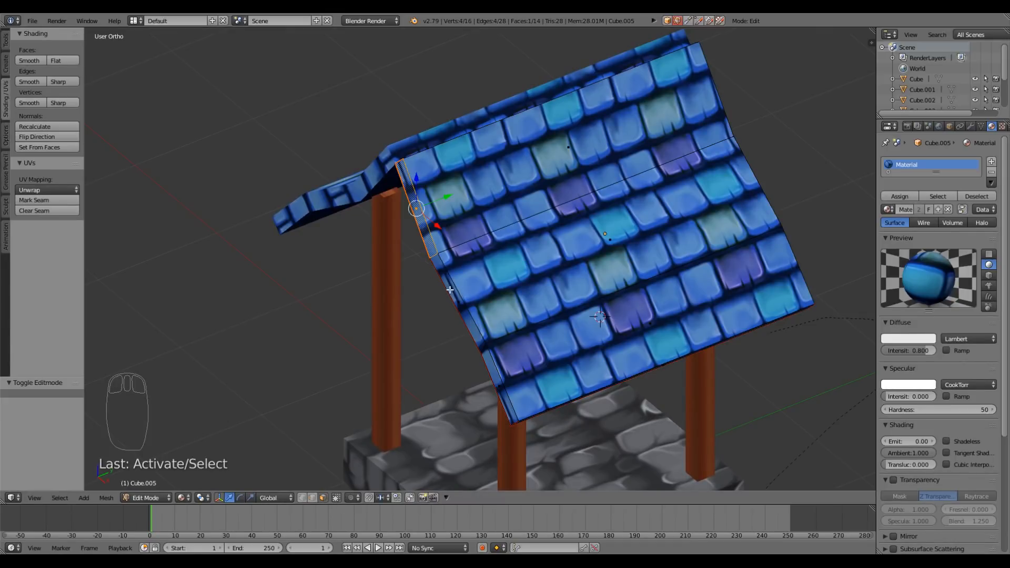
right_click(474, 321, "shift")
right_click(496, 375, "shift")
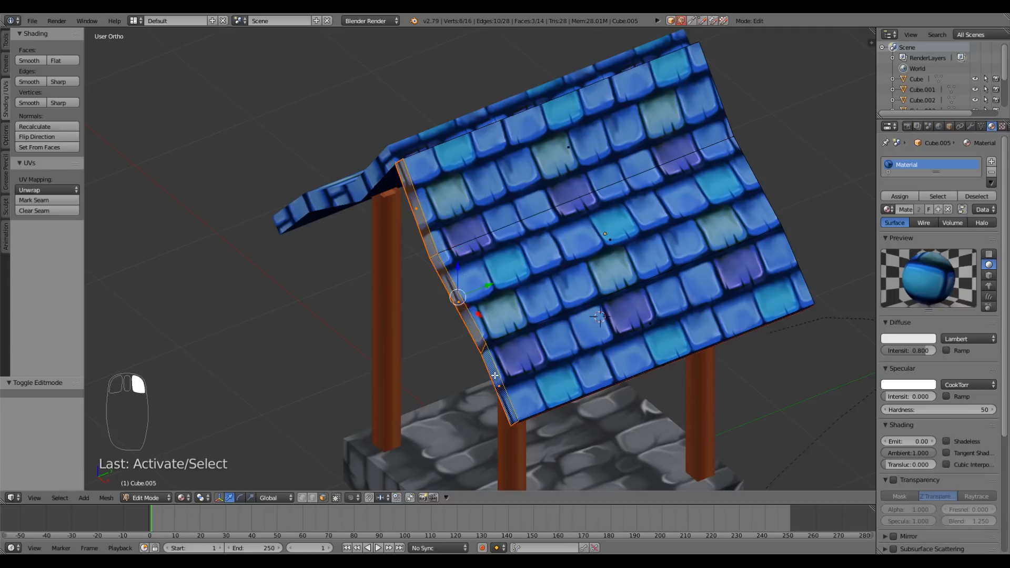
mouse_move(353, 289)
middle_mouse_down()
mouse_move(372, 289)
mouse_move(356, 296)
middle_mouse_up()
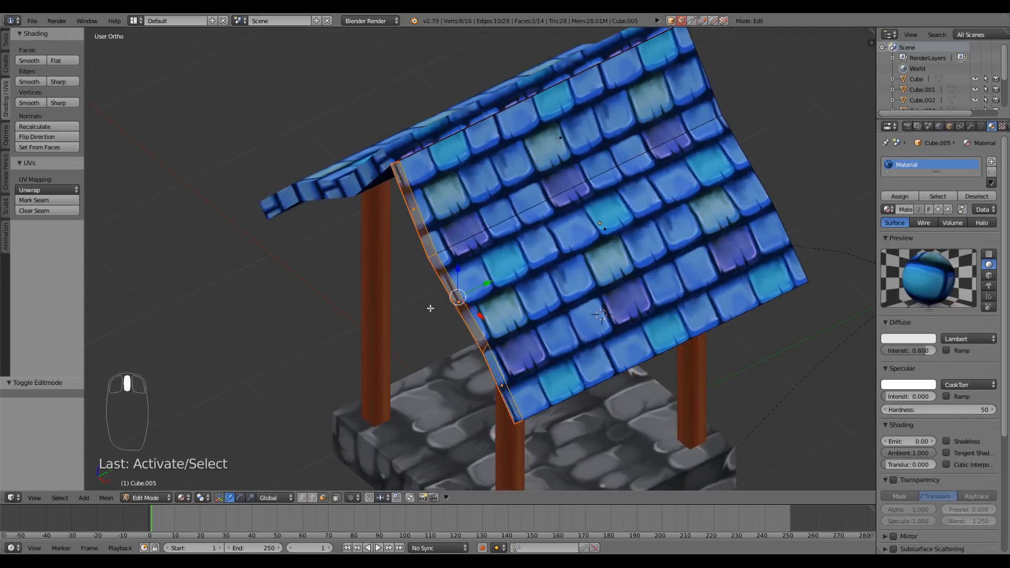
key("p")
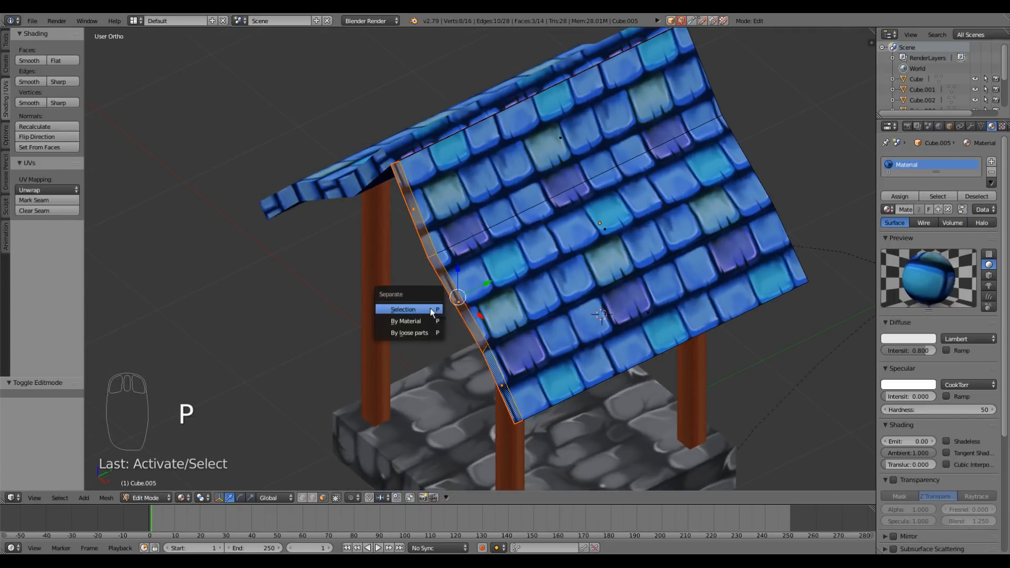
left_click(430, 309)
key("Tab")
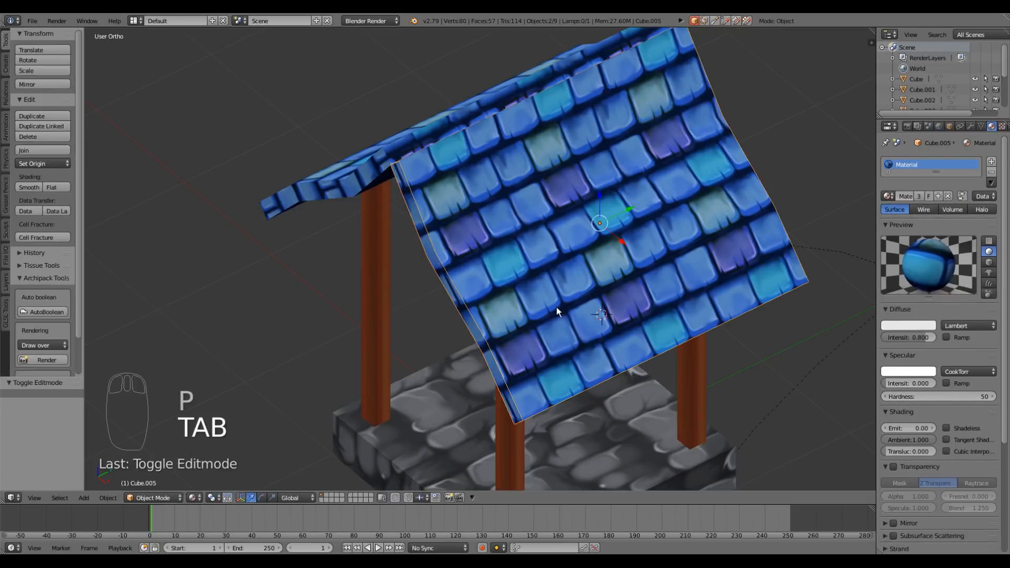
Select the separated edge strip and move it about -2.14 along Y, out in front of the roof
middle_click_drag(556, 307, 543, 315)
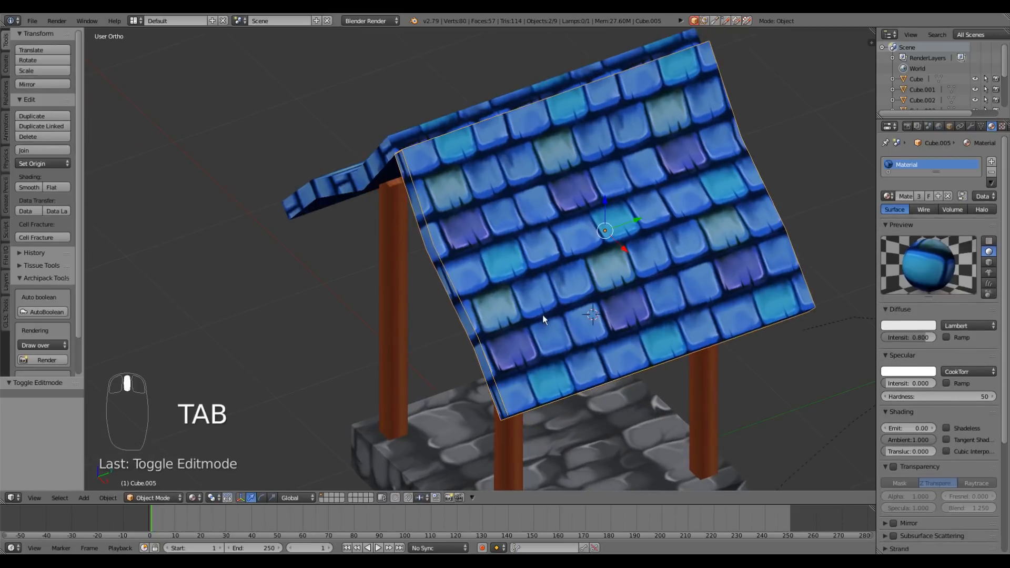
right_click(455, 301)
left_click_drag(616, 226, 378, 343)
middle_click_drag(378, 343, 407, 329, "shift")
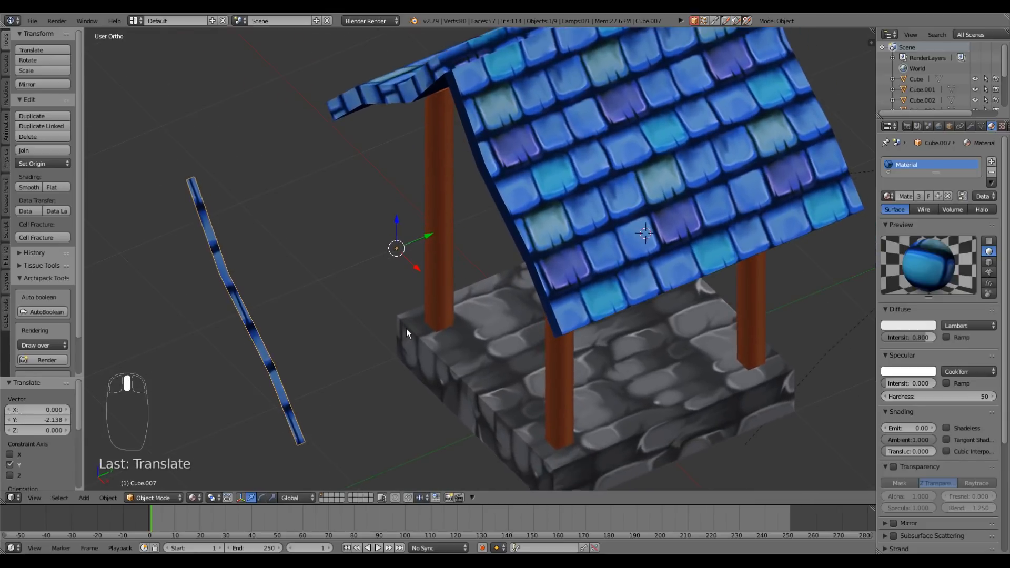
In Edit Mode, select the whole strip and move its faces back toward the roof along Y by about 0.72 and 0.45
key("Tab")
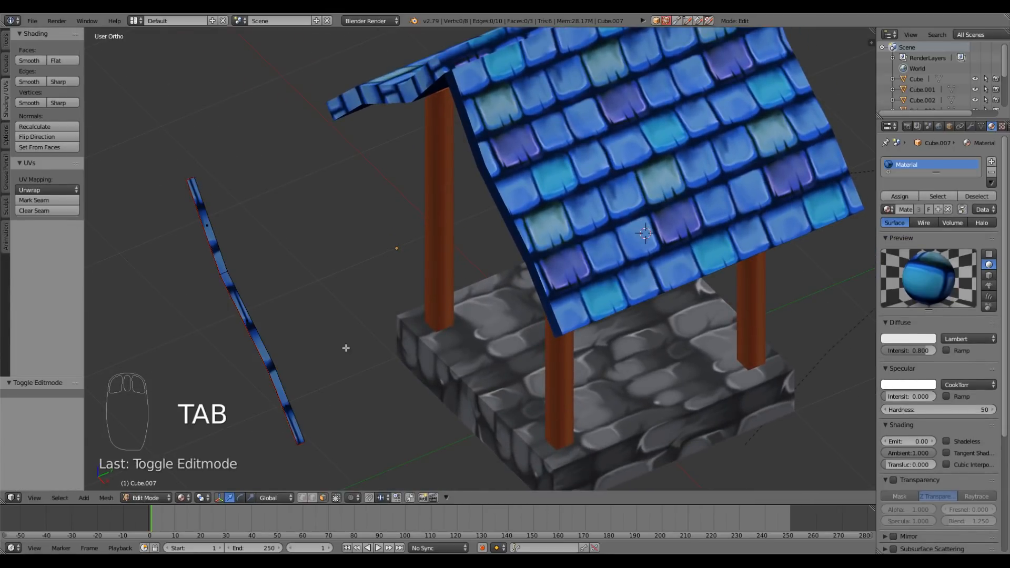
key("a")
key("a")
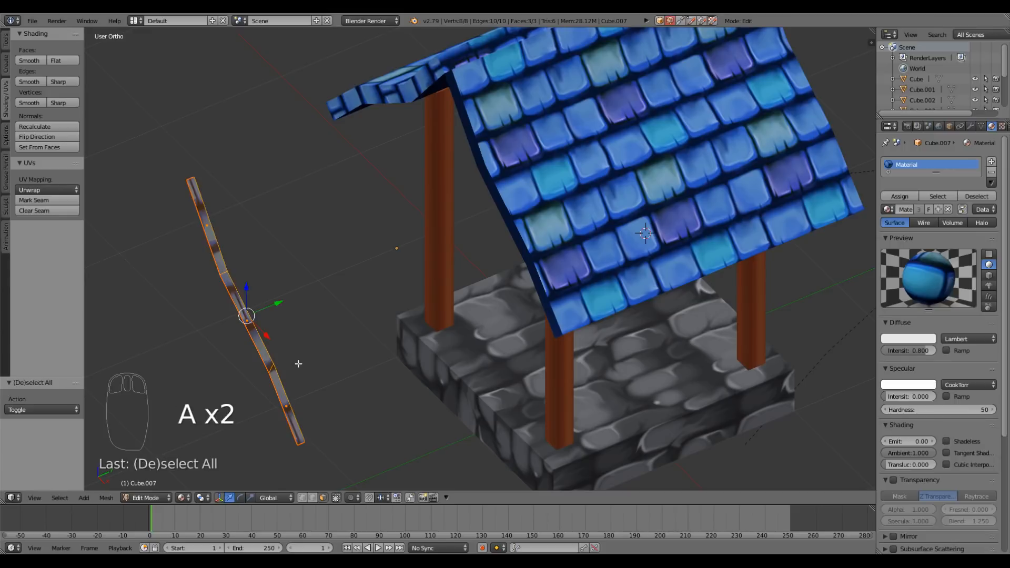
left_click_drag(267, 308, 363, 272)
scroll(381, 255, "up", 3)
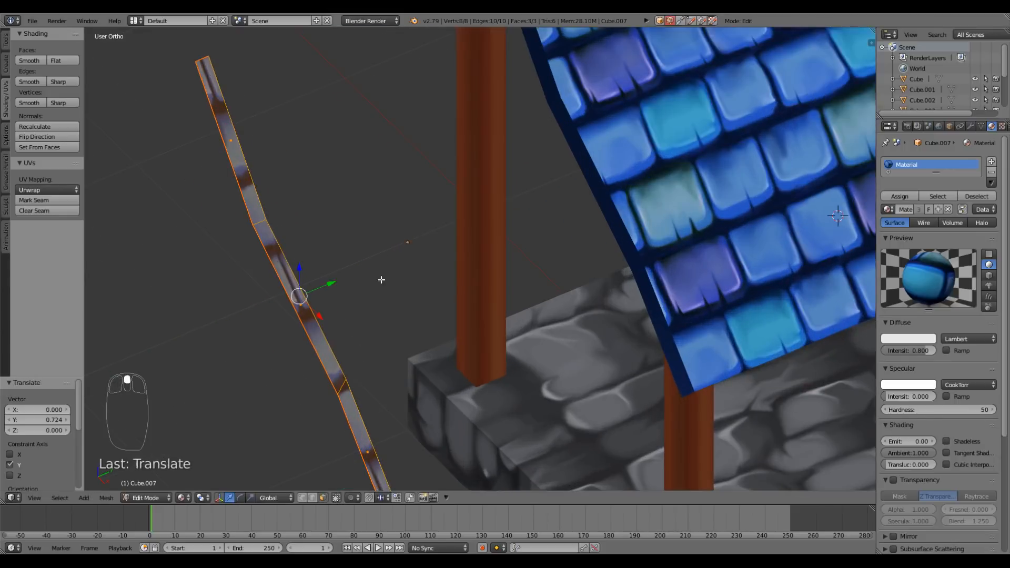
scroll(381, 280, "down", 3)
middle_click_drag(380, 280, 341, 305, "shift")
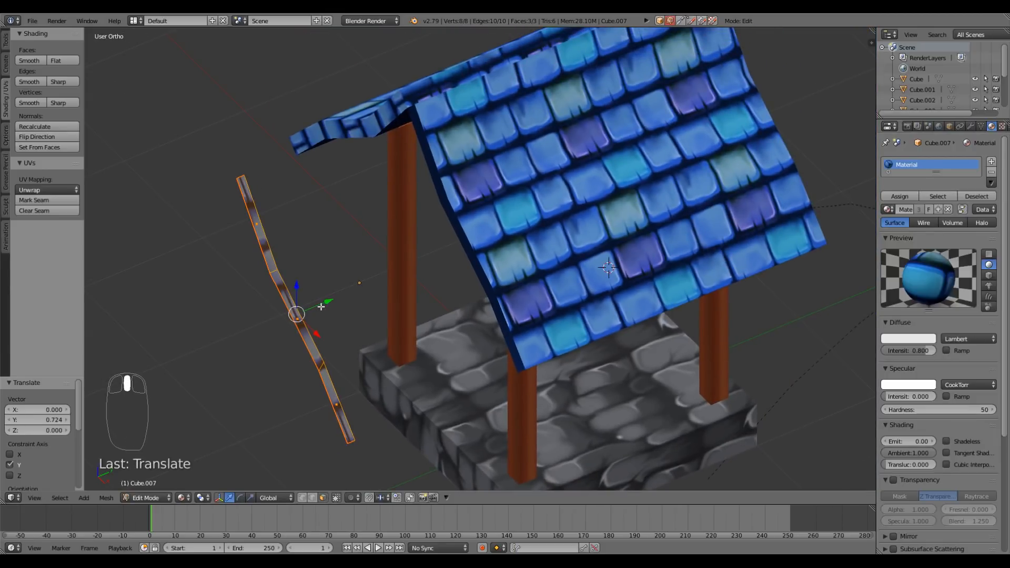
left_click_drag(321, 306, 384, 304)
Extrude the strip's faces by about 0.117 to give it thickness, and return to Object Mode
middle_click_drag(384, 305, 378, 344)
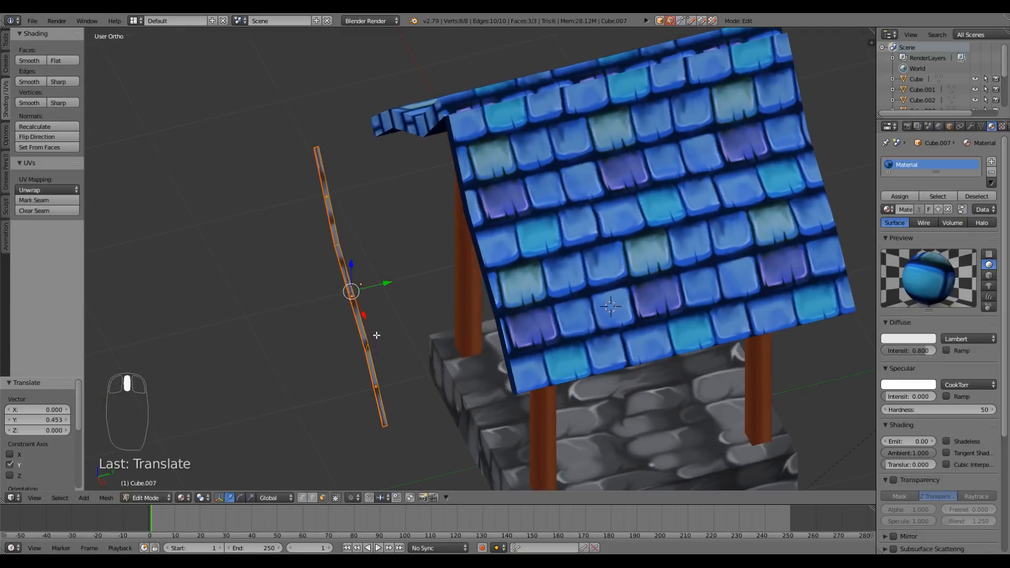
key("e")
left_click_drag(376, 327, 394, 329)
left_click(393, 329)
middle_click_drag(390, 327, 440, 300)
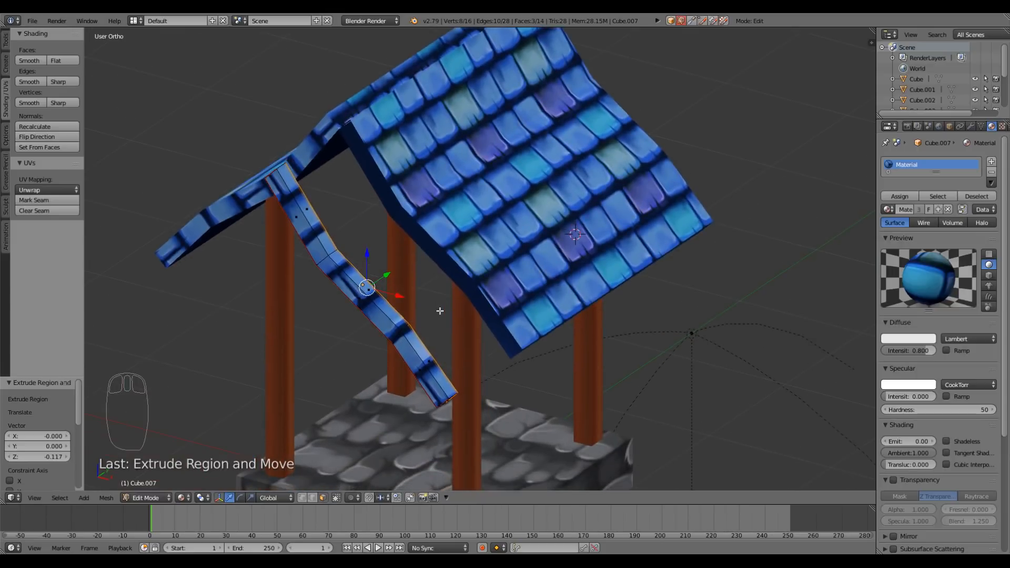
key("Tab")
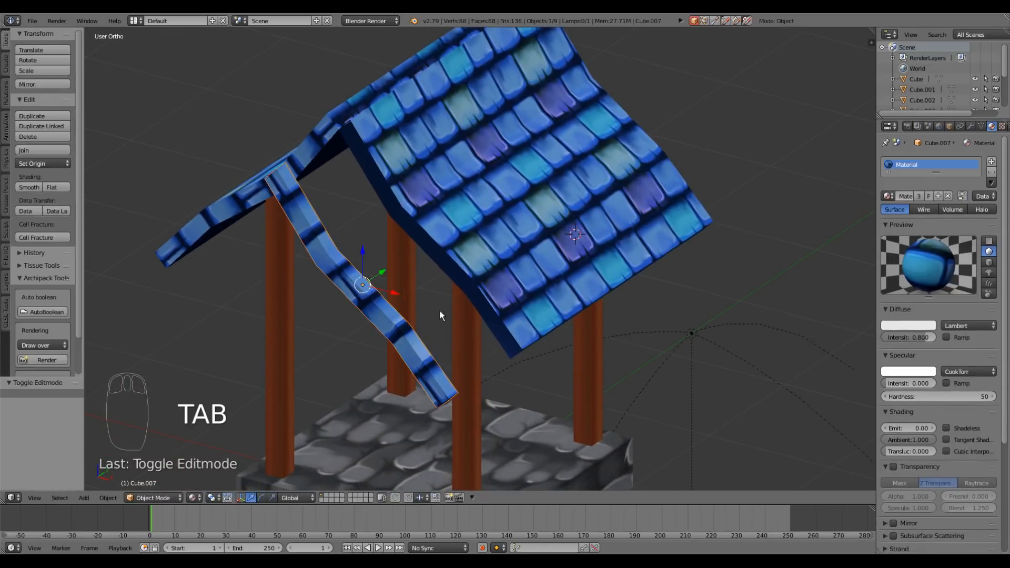
Replace the tile material on the loose curved beam below the roof with the existing wood material
middle_click_drag(421, 330, 391, 311)
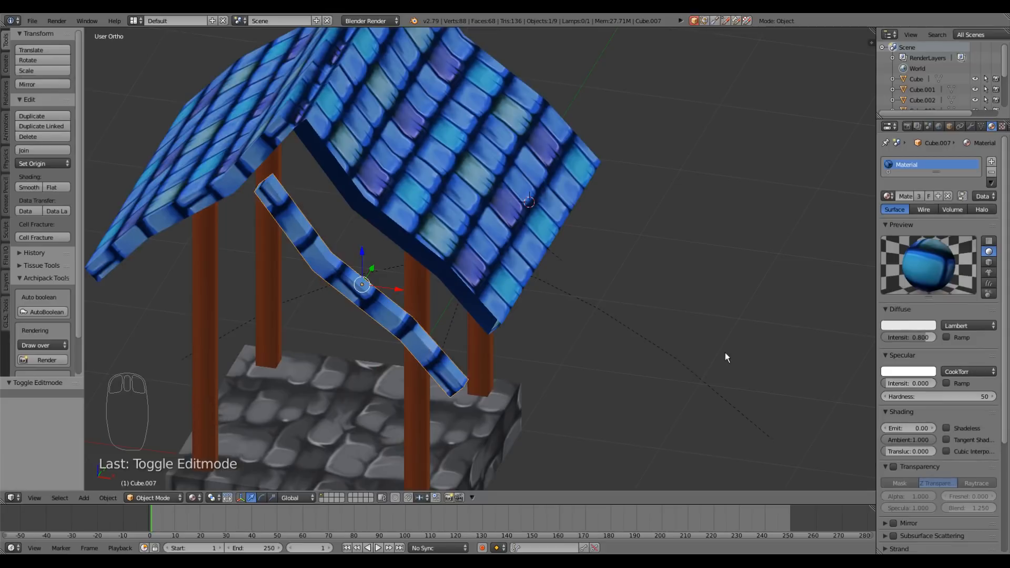
middle_click_drag(772, 319, 631, 320)
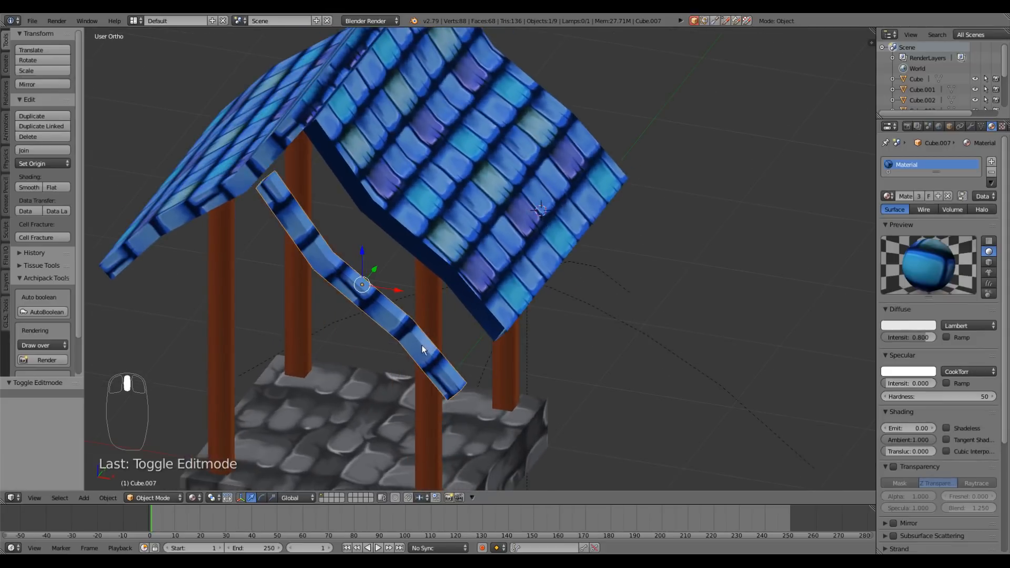
right_click(437, 338)
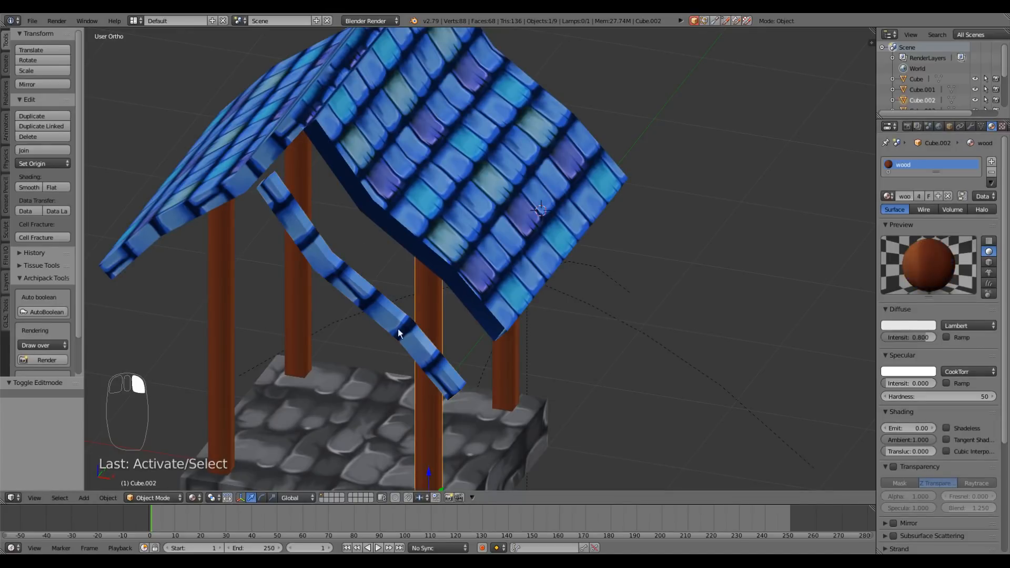
right_click(384, 315)
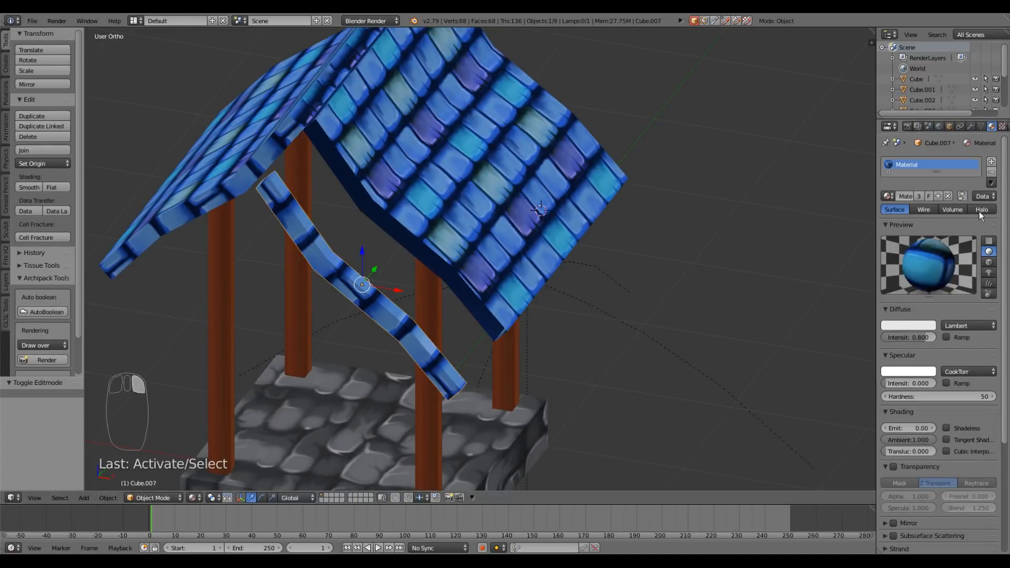
left_click(992, 175)
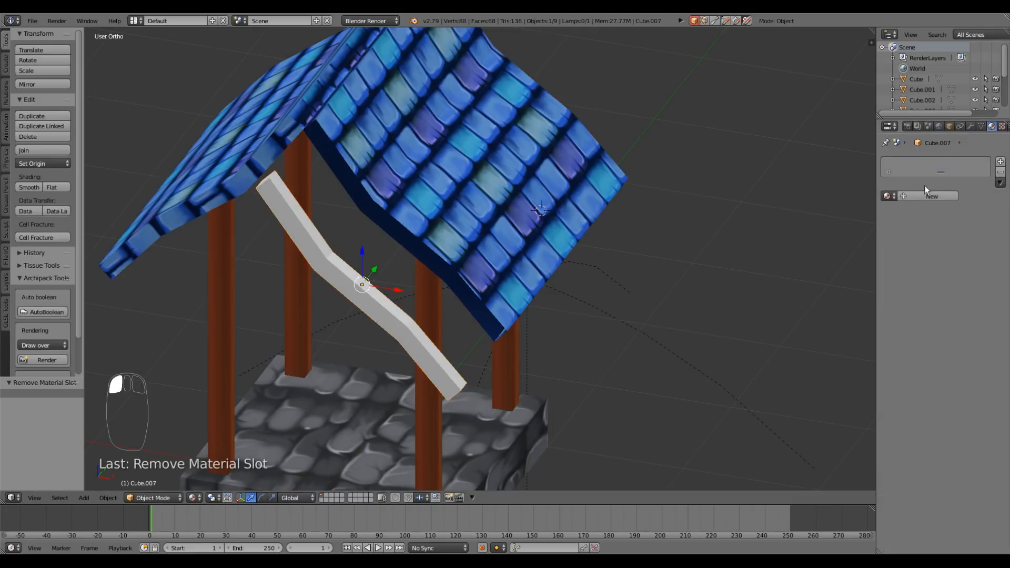
left_click(892, 197)
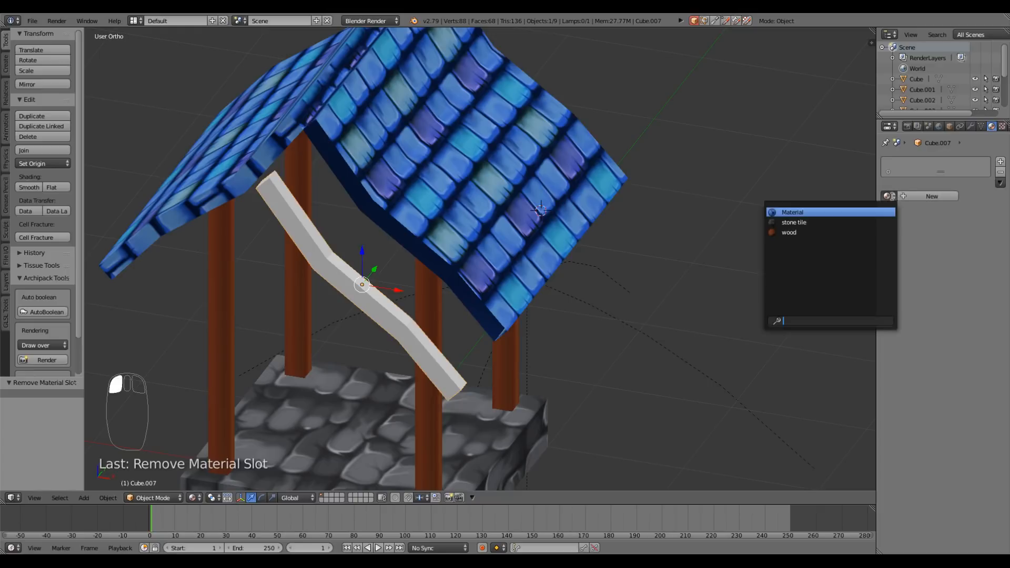
left_click(799, 232)
Move the wooden beam about 0.85 along Y so it sits against the end edge of the near roof slope
middle_click_drag(799, 232, 636, 314)
scroll(372, 300, "up", 5)
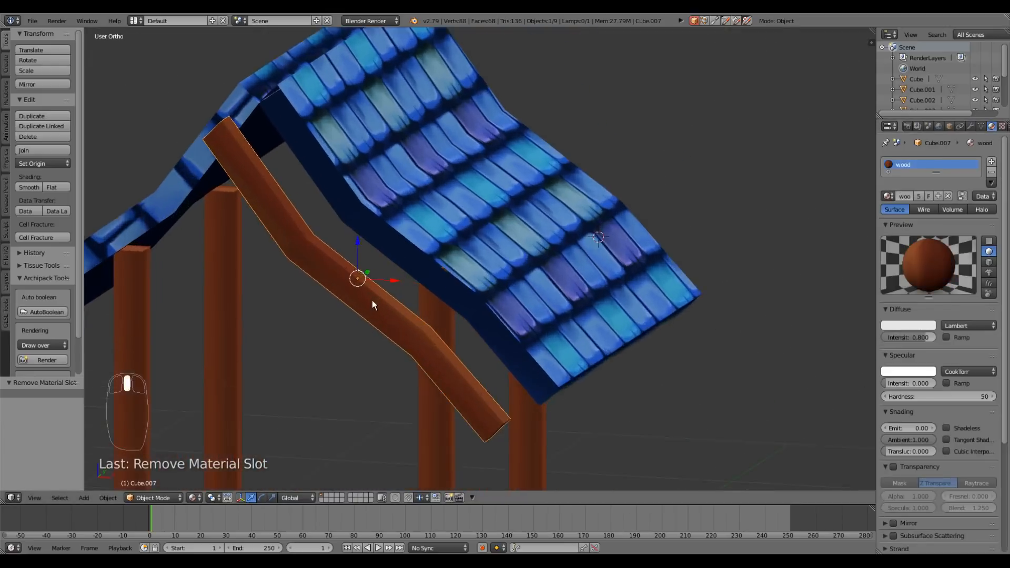
scroll(372, 300, "down", 6)
middle_click_drag(373, 304, 394, 300)
scroll(394, 296, "up", 2)
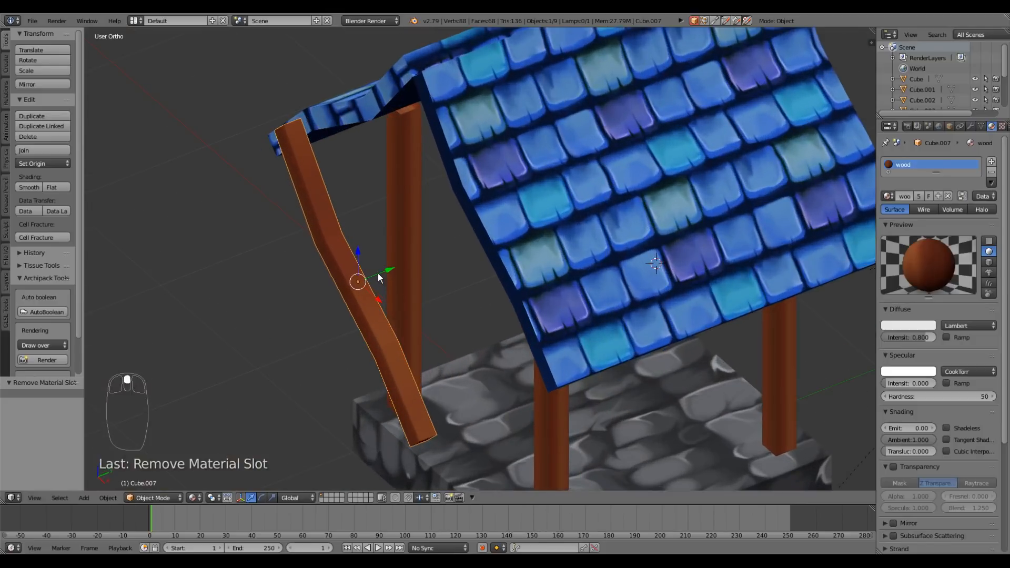
left_click_drag(378, 273, 517, 256)
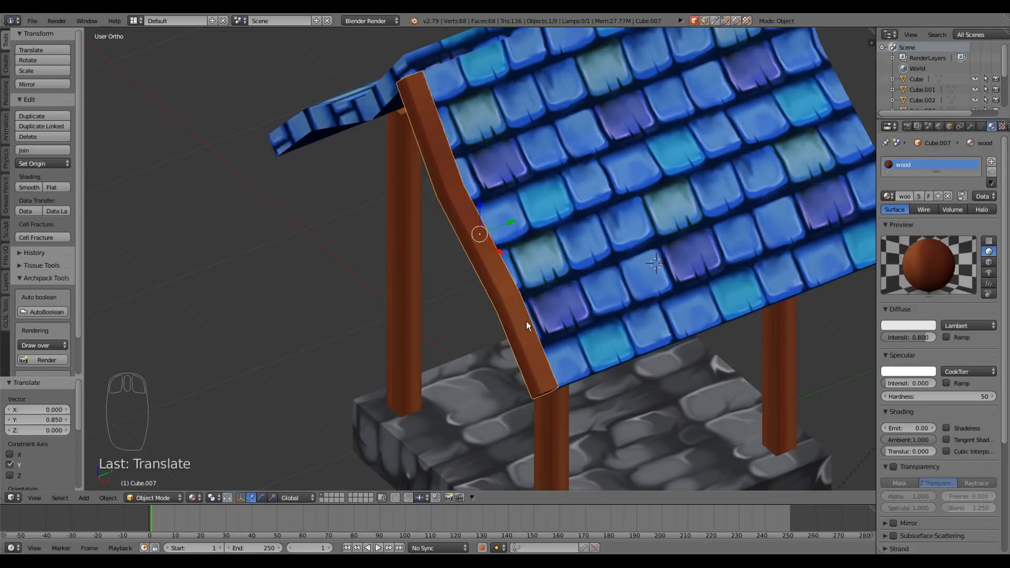
key("s")
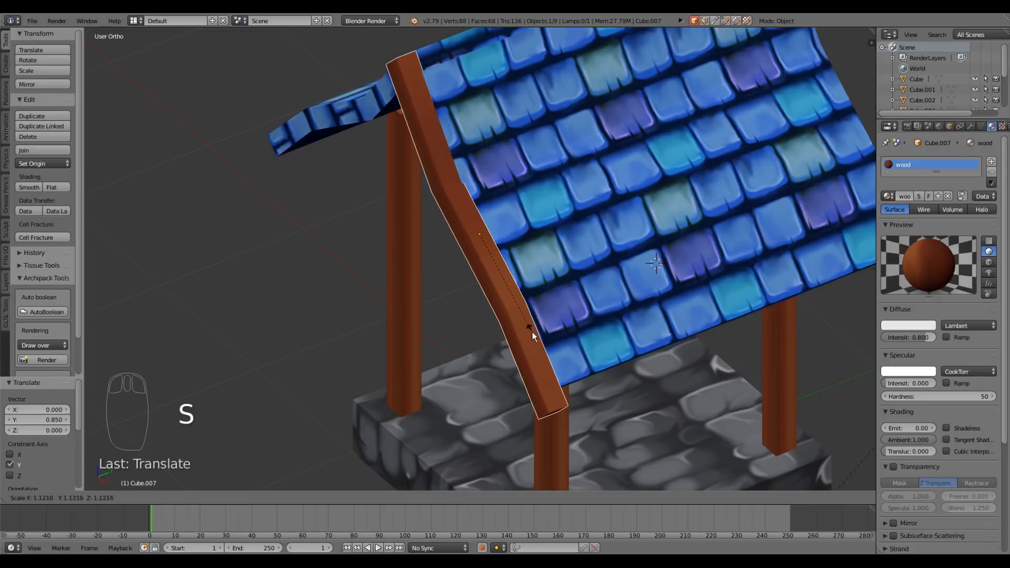
right_click(532, 332)
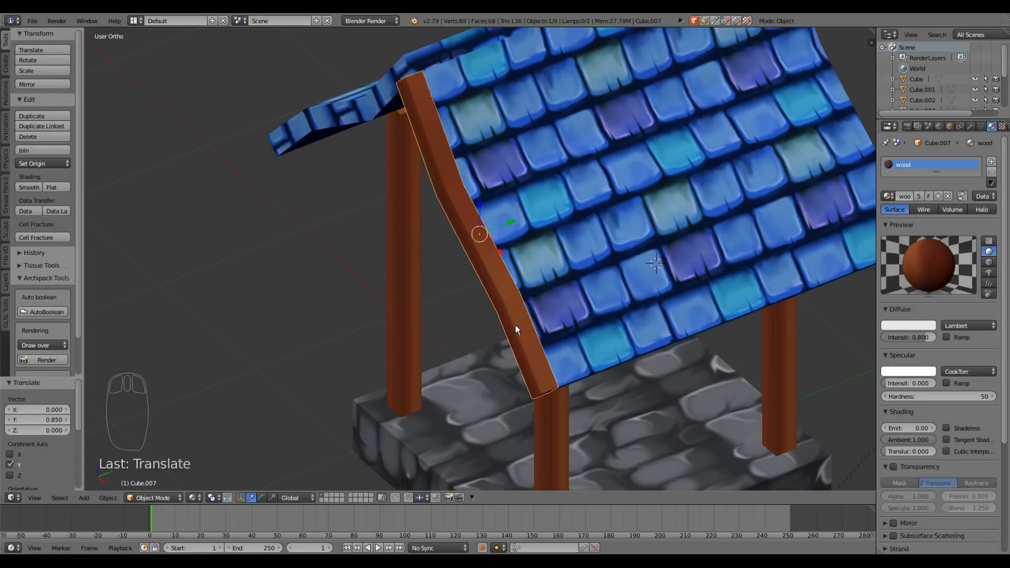
mouse_move(516, 324)
middle_mouse_down()
mouse_move(494, 345)
mouse_move(500, 329)
mouse_move(516, 327)
middle_mouse_up()
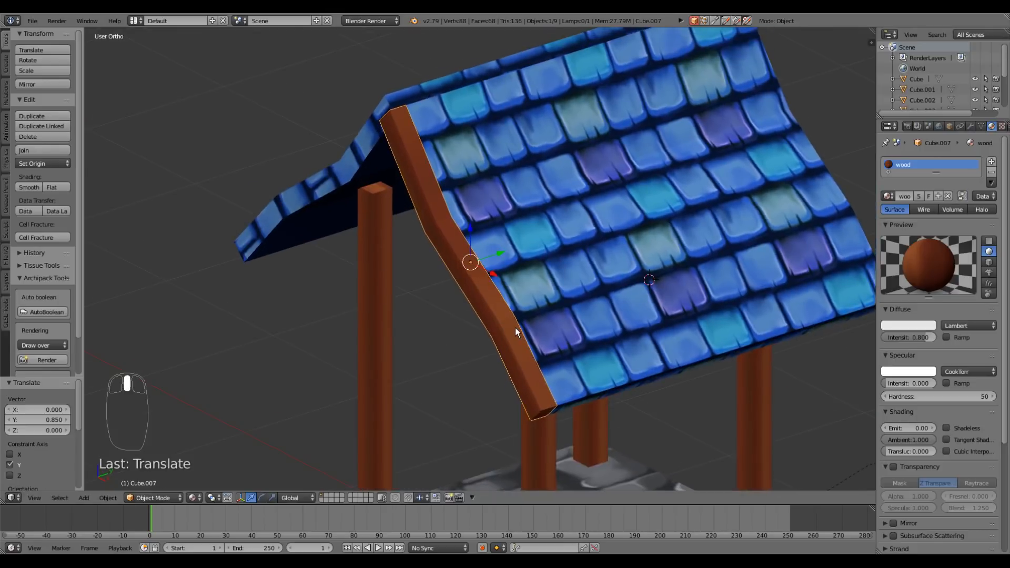
key("alt+s")
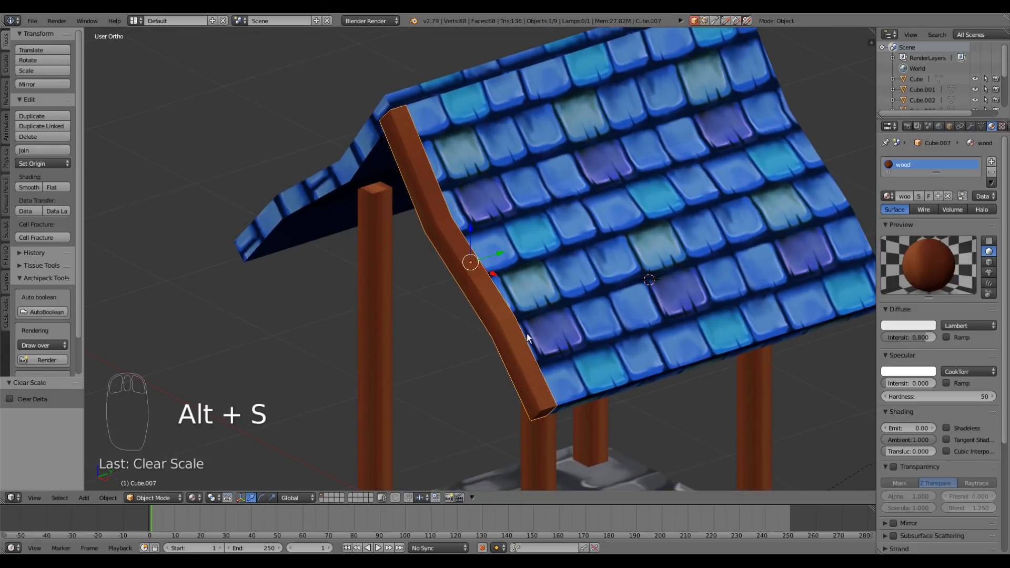
middle_click_drag(541, 336, 507, 328)
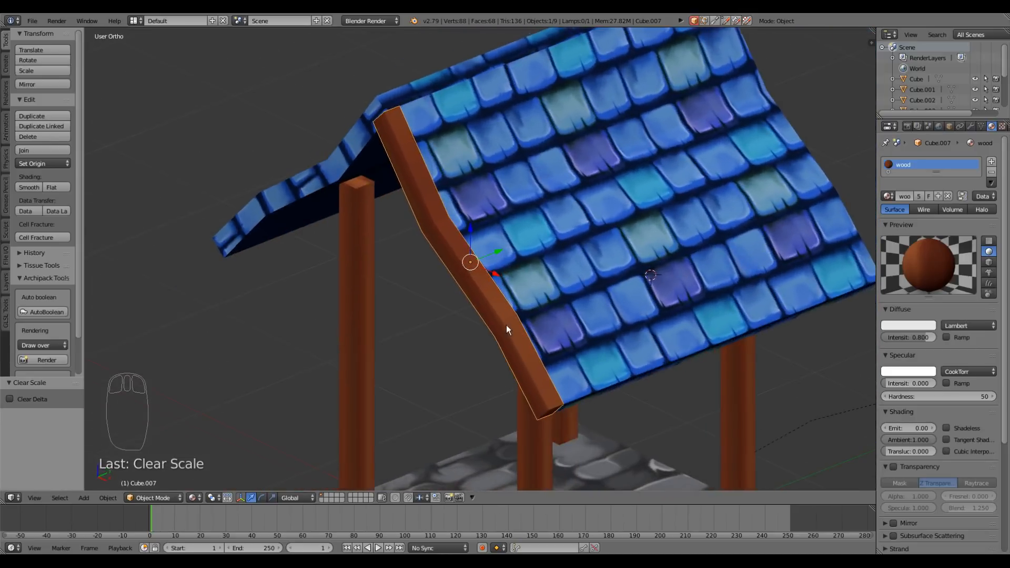
Thicken the beam's entire mesh with Shrink/Fatten by about 0.061 and return to Object Mode
key("Tab")
mouse_move(519, 290)
middle_mouse_down()
mouse_move(516, 276)
mouse_move(507, 294)
middle_mouse_up()
key("a")
key("a")
key("a")
key("a")
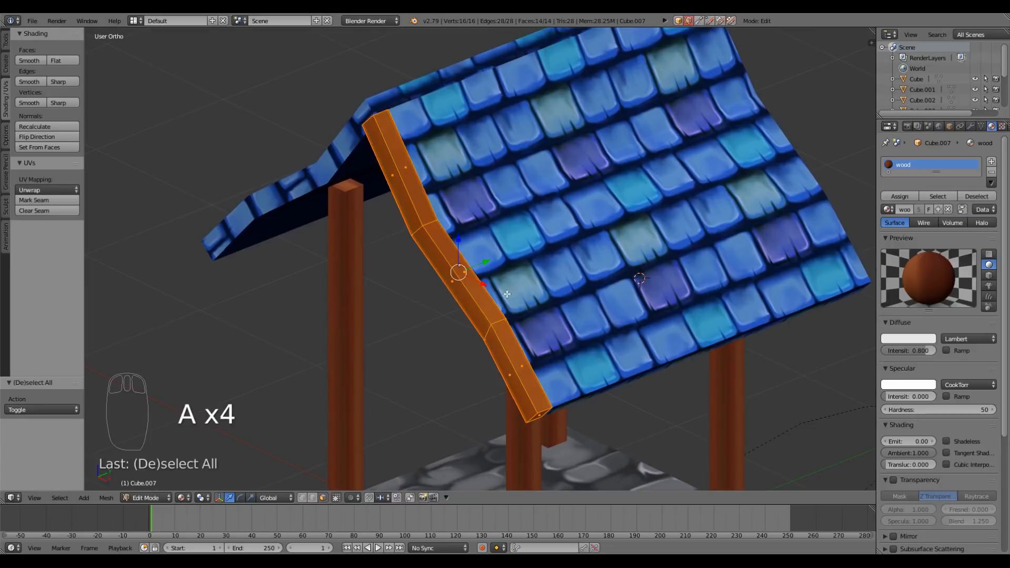
key("alt+s")
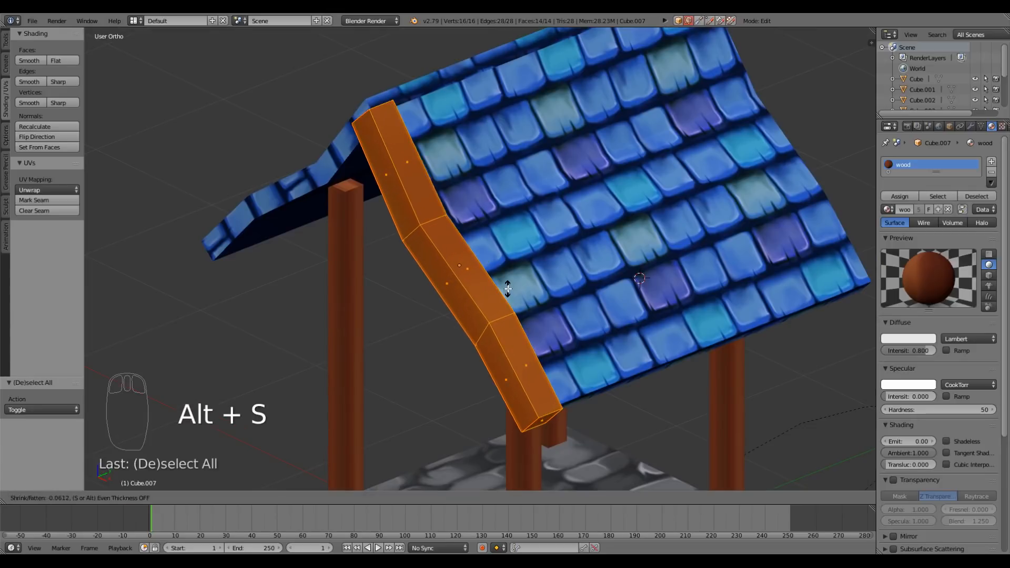
left_click(507, 290)
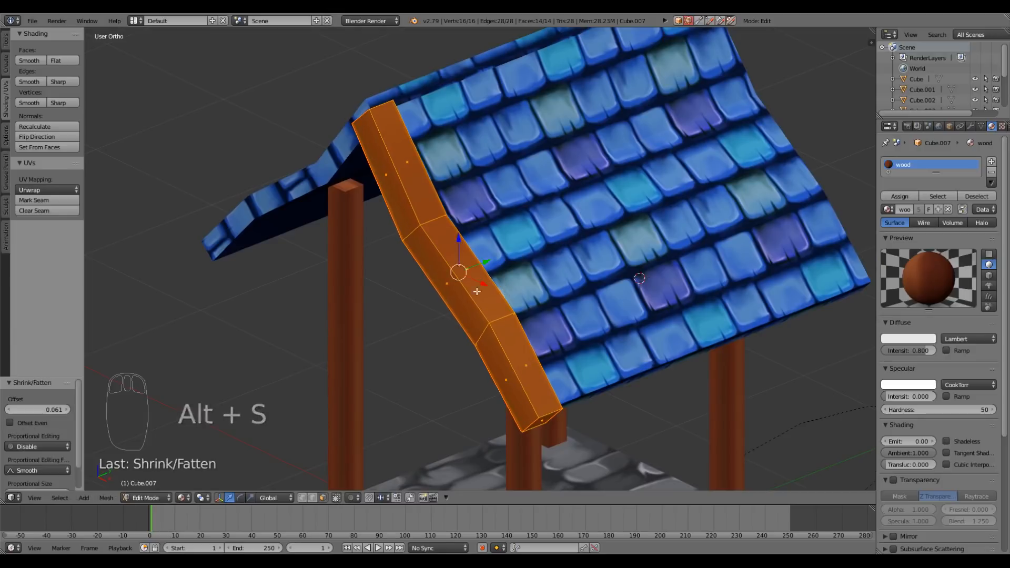
middle_click_drag(507, 289, 495, 308)
key("Tab")
Scale the beam to about 0.638 along Y to make it thinner
key("s")
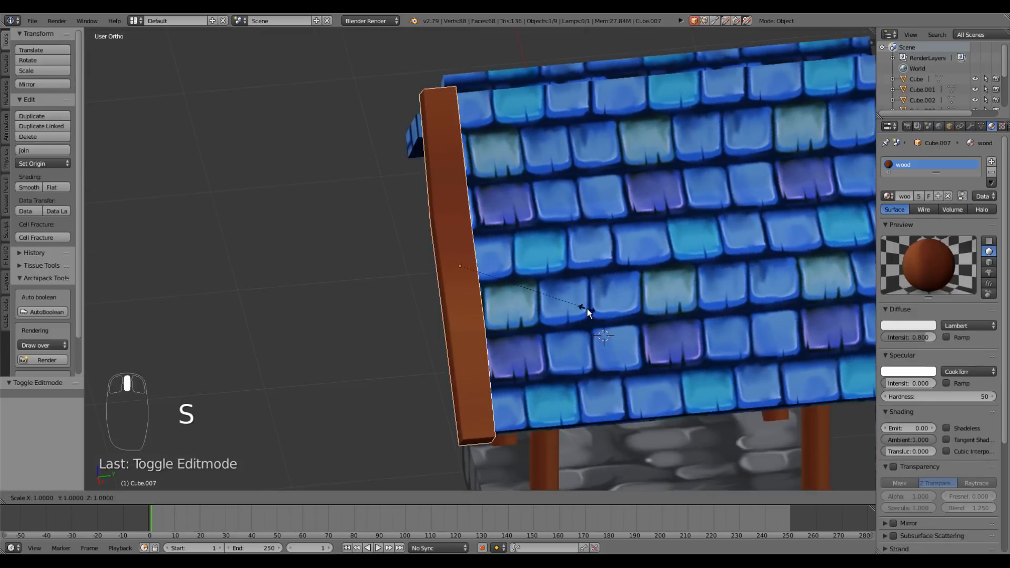
key("y")
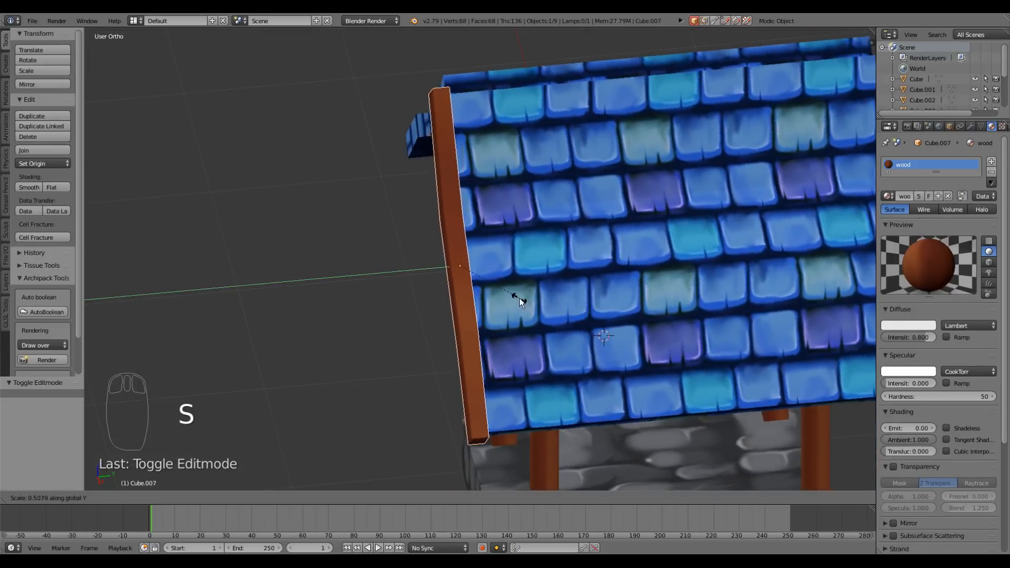
left_click(535, 301)
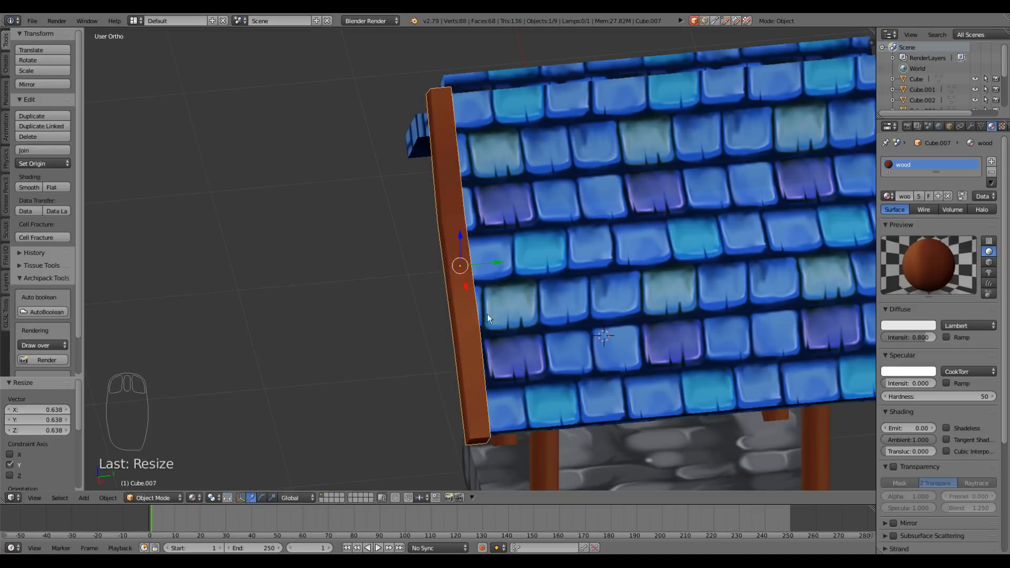
Duplicate the wooden roof beam in place
middle_click_drag(488, 314, 540, 287)
scroll(538, 287, "down", 2)
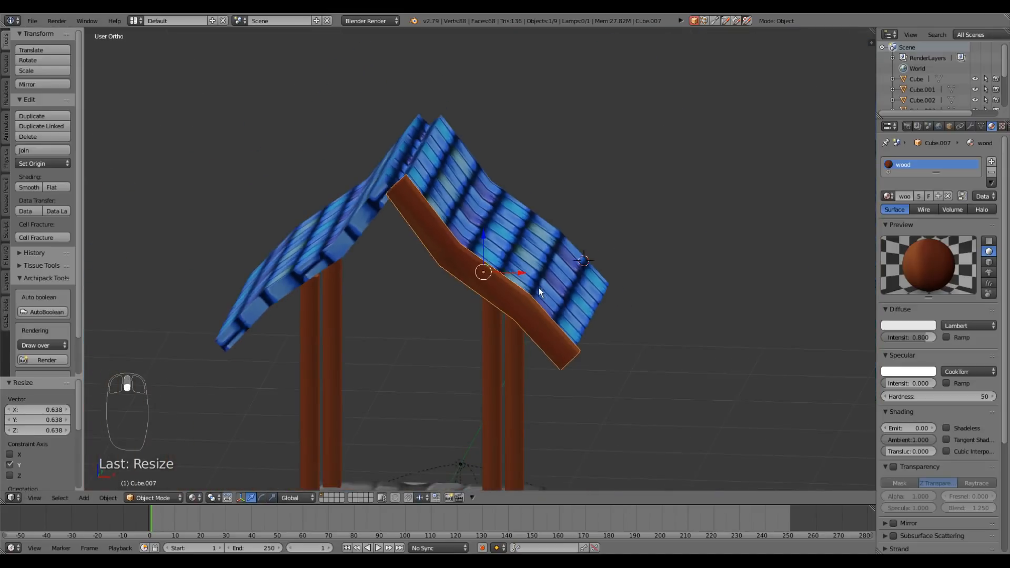
scroll(468, 316, "up", 3)
middle_click_drag(469, 317, 509, 329)
scroll(462, 311, "down", 2)
middle_click_drag(523, 261, 547, 274)
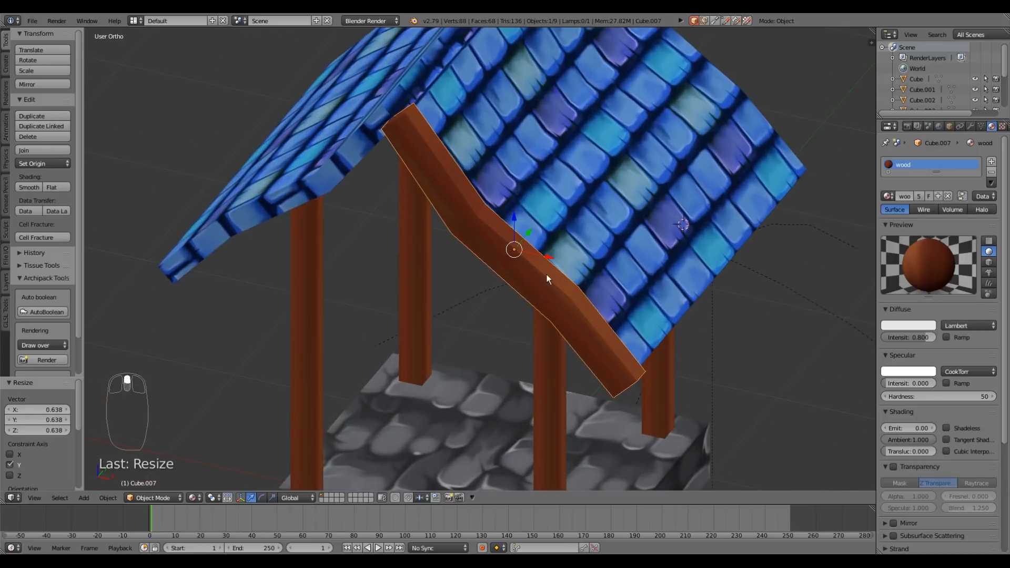
key("shift+d")
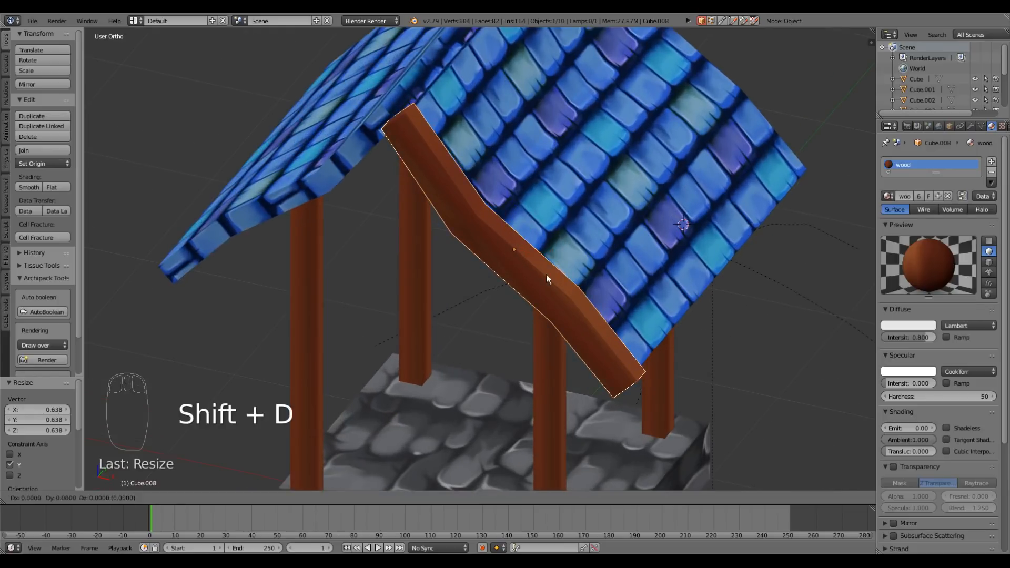
left_click(546, 274)
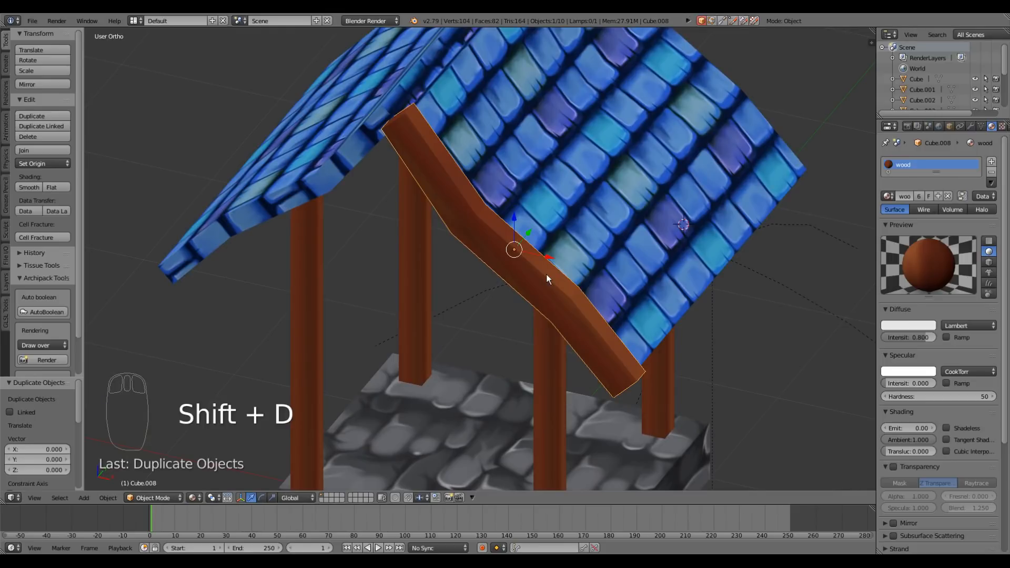
Mirror the duplicated beam with a scale of -1 on X and move it about -1.558 along X onto the opposite roof slope
key("s")
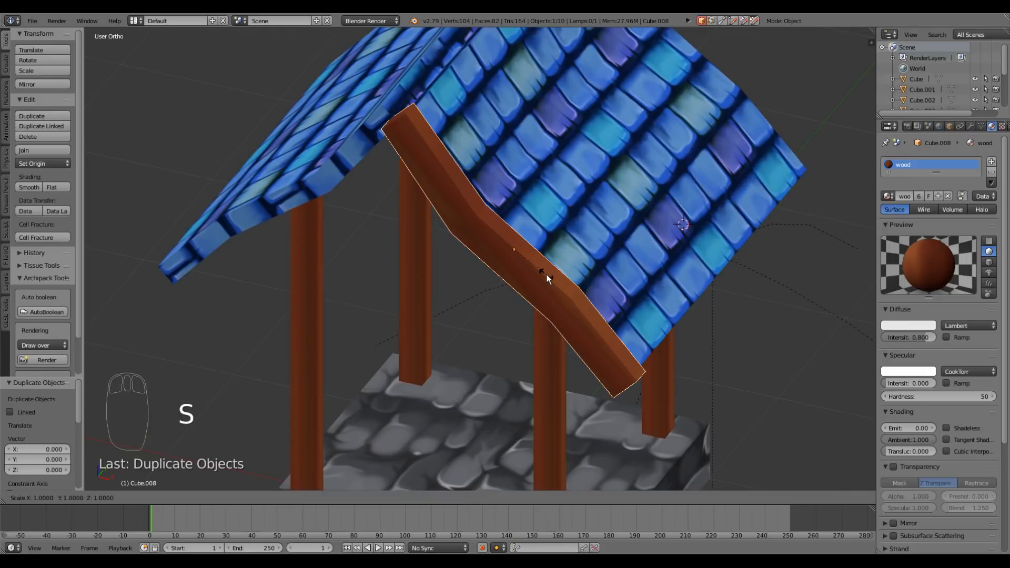
key("x")
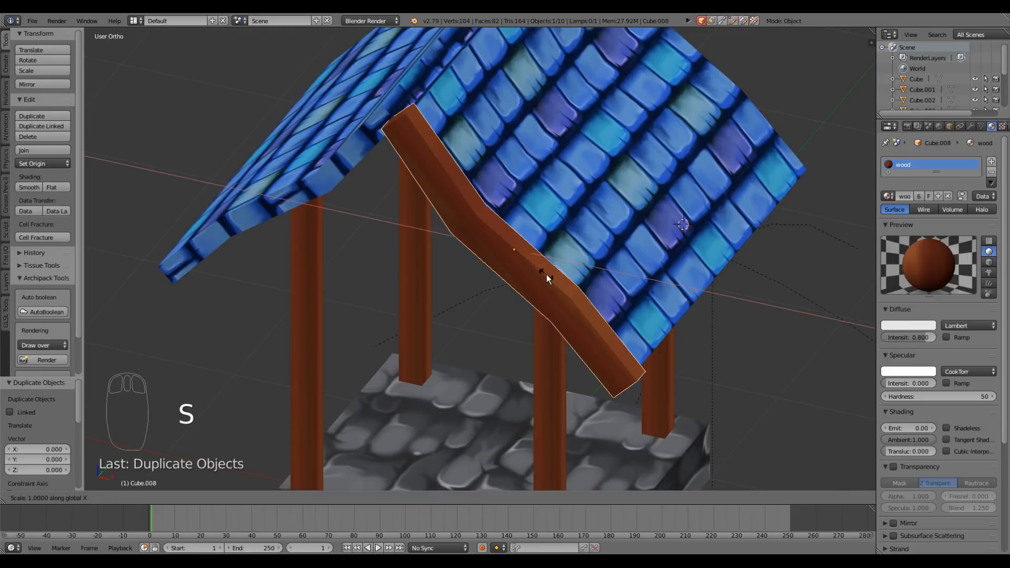
type("-1")
key("Return")
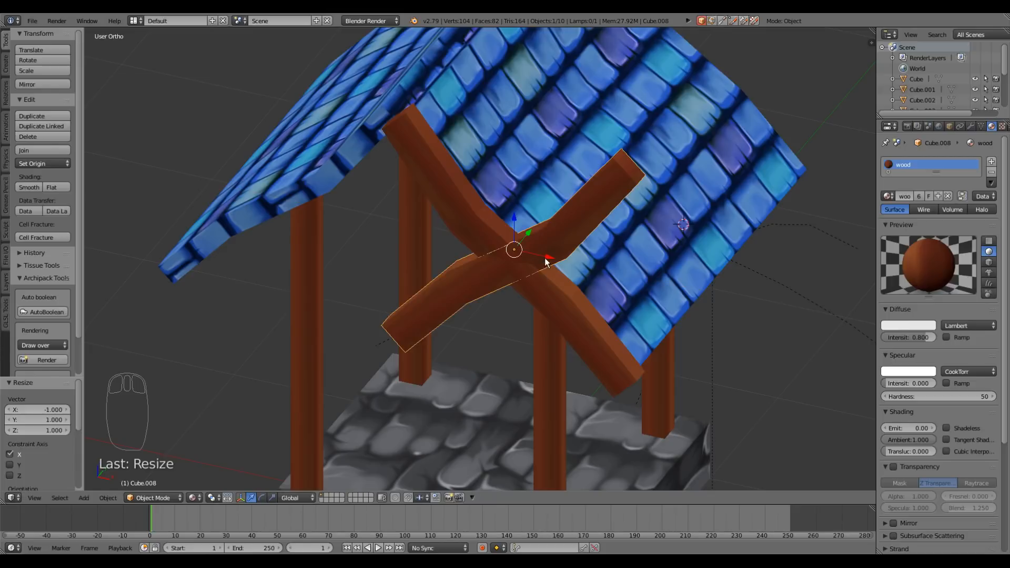
key("KP_1")
left_click_drag(547, 254, 295, 255)
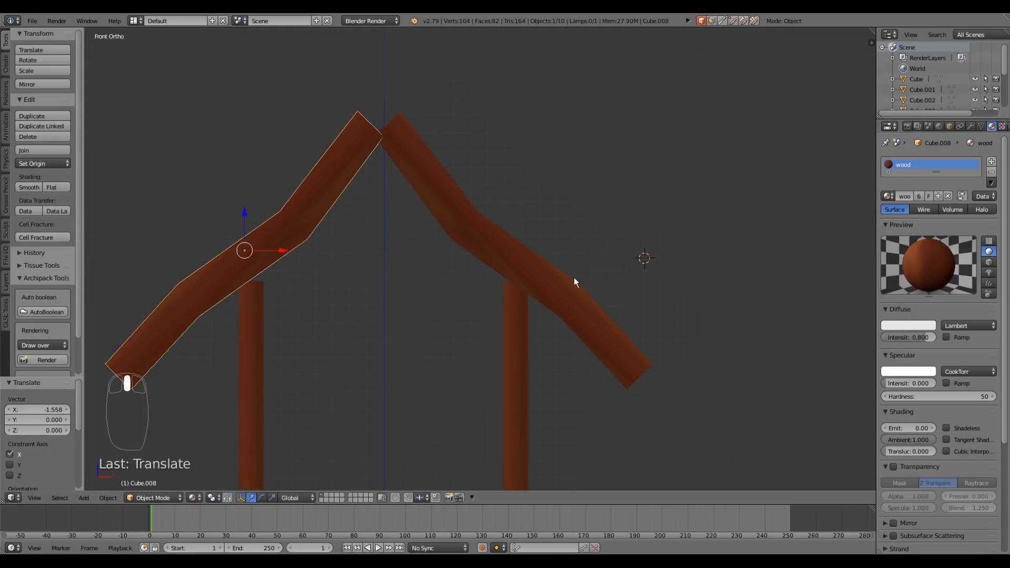
Duplicate both roof beams together and move the copies about 2.589 along Y to the other end of the roof
middle_click_drag(573, 278, 441, 318)
right_click(421, 312, "shift")
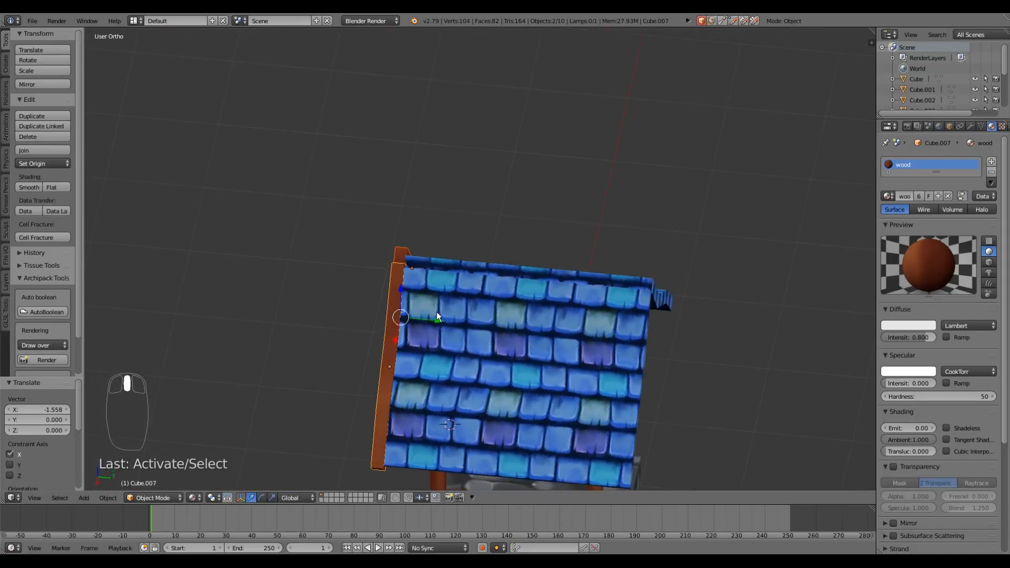
key("shift+d")
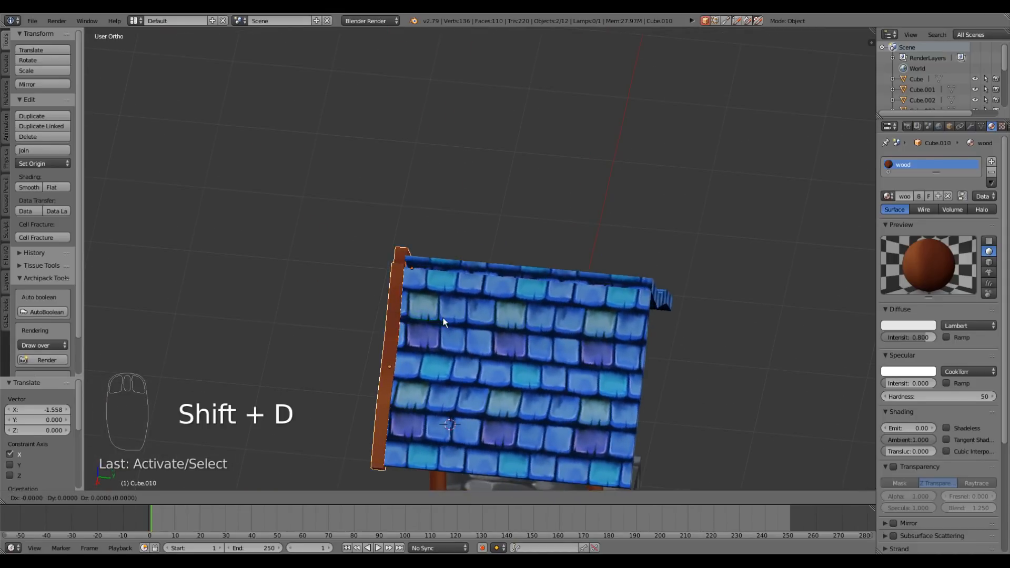
right_click(433, 320)
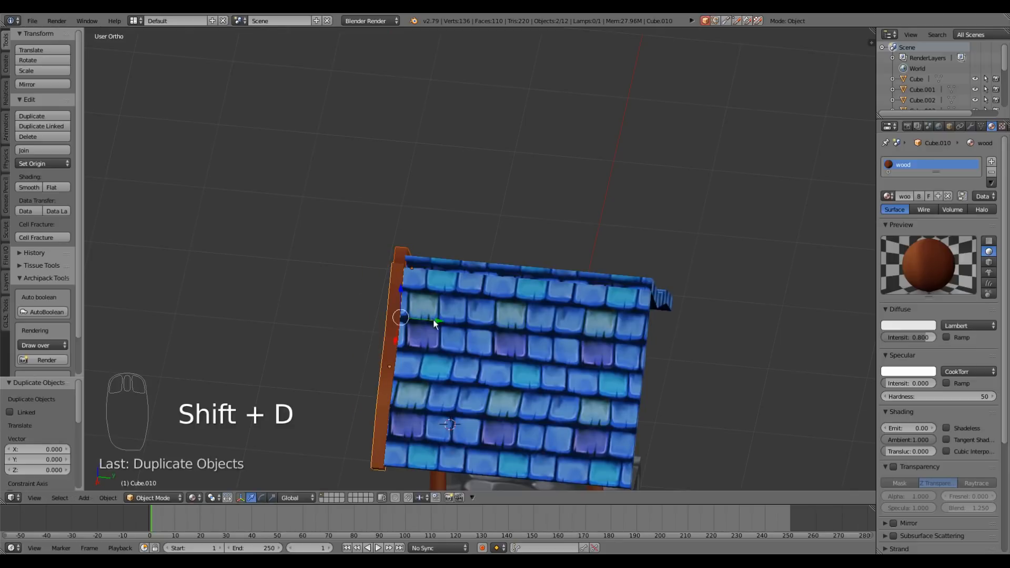
key("g")
key("y")
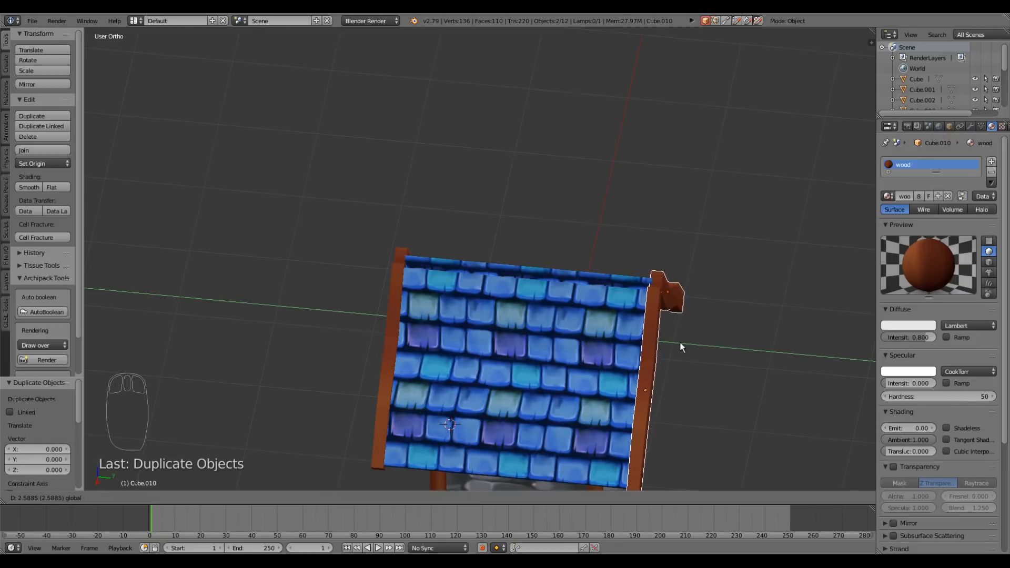
left_click(680, 341)
middle_click_drag(435, 383, 509, 200)
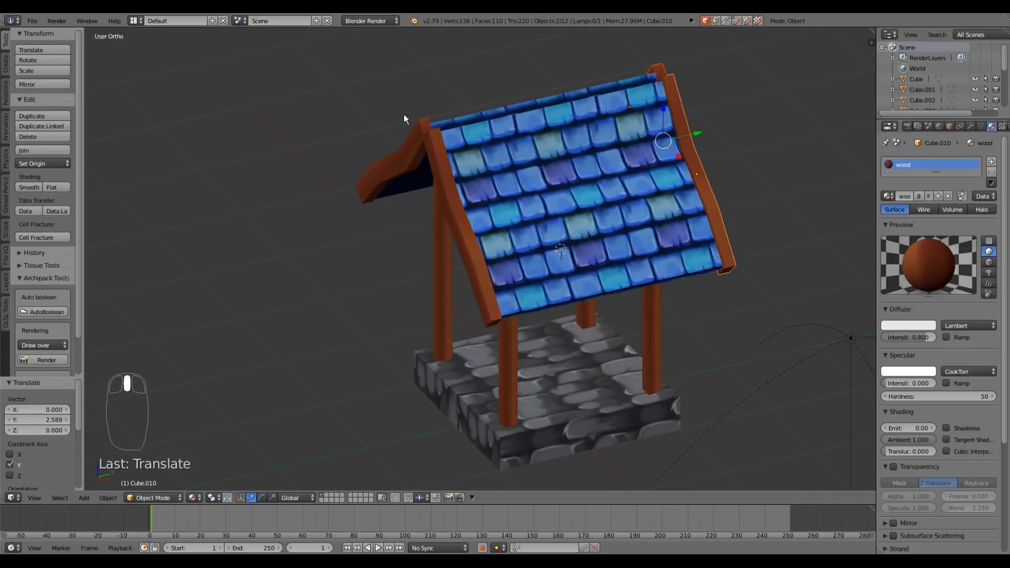
middle_click_drag(371, 324, 395, 313)
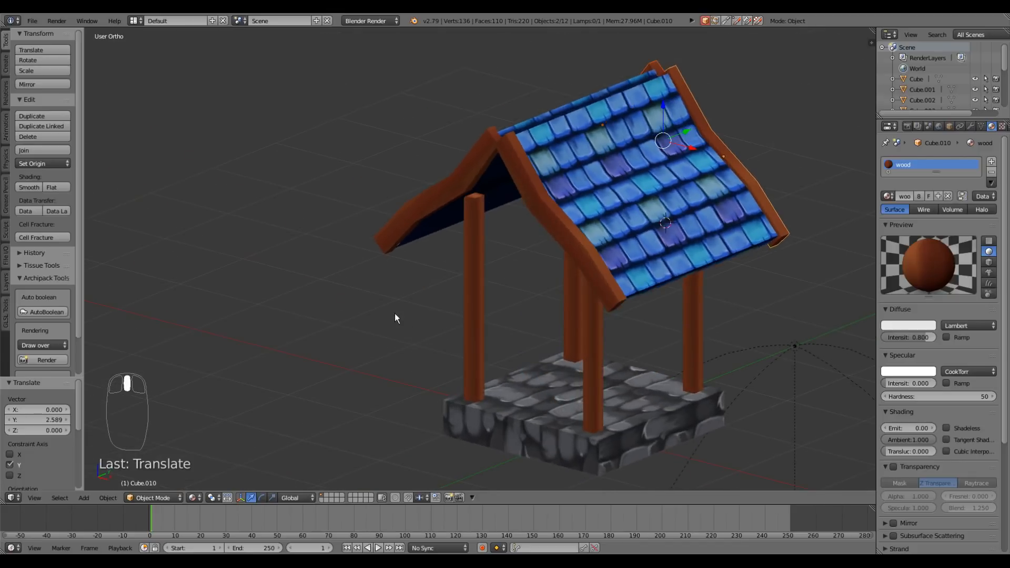
Duplicate the wooden corner post nearest the view and move the copy about 2.723 up along Z
right_click(596, 390)
middle_click_drag(596, 390, 560, 372, "shift")
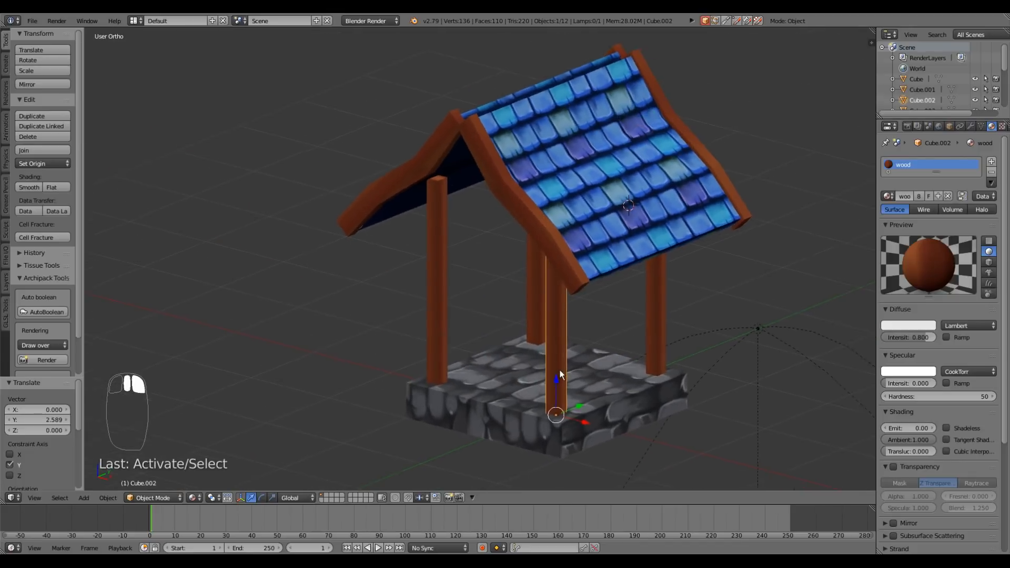
key("shift+d")
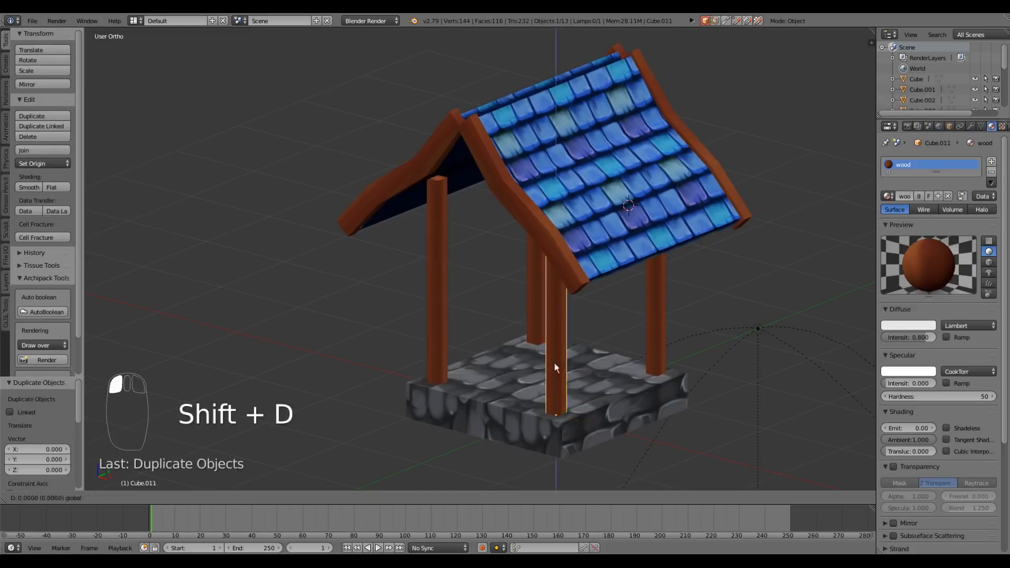
left_click(548, 145)
left_click(548, 128)
scroll(511, 316, "up", 4)
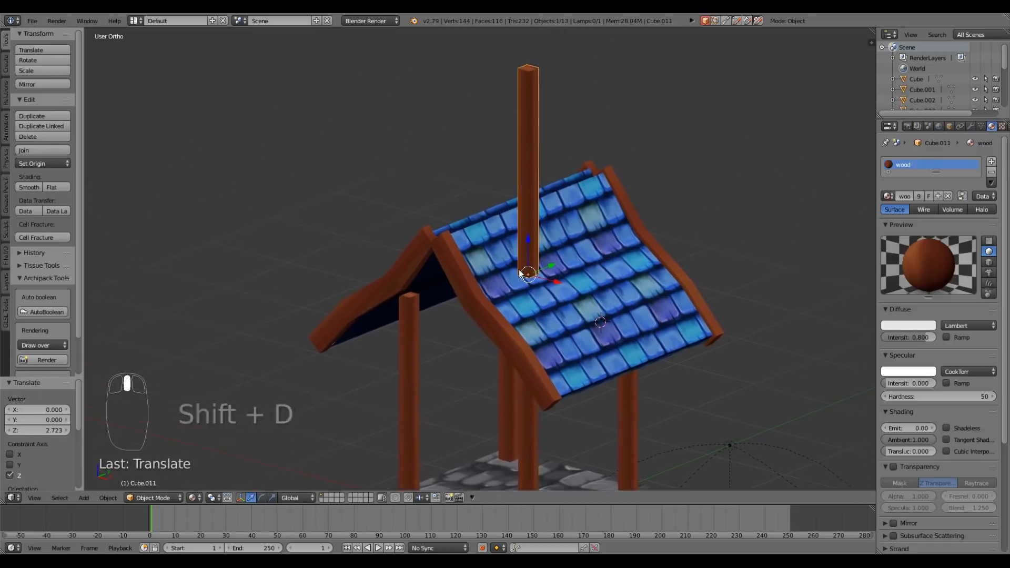
Rotate the copied post 90° about the X axis so it lies horizontally
scroll(510, 314, "up", 4)
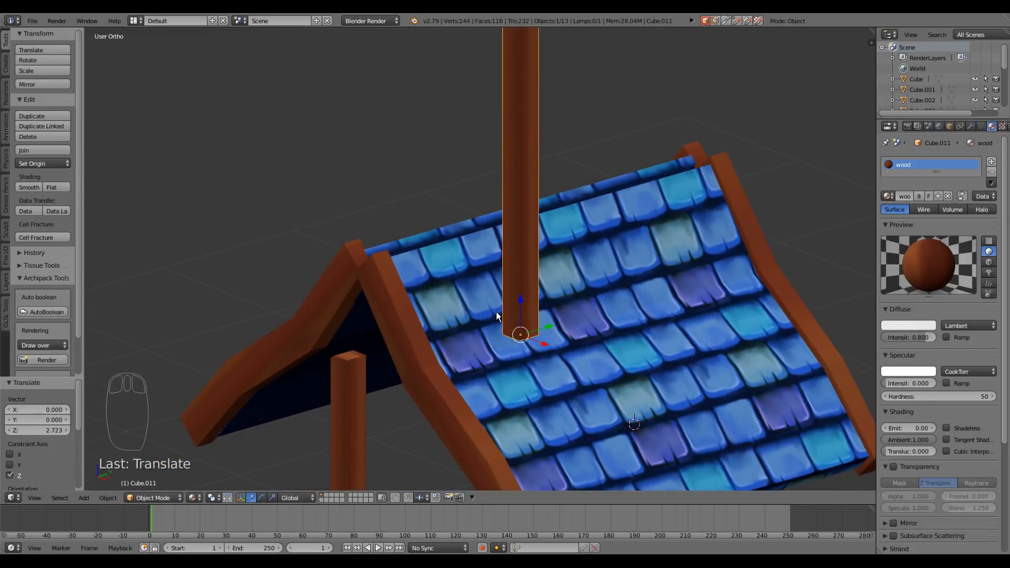
key("r")
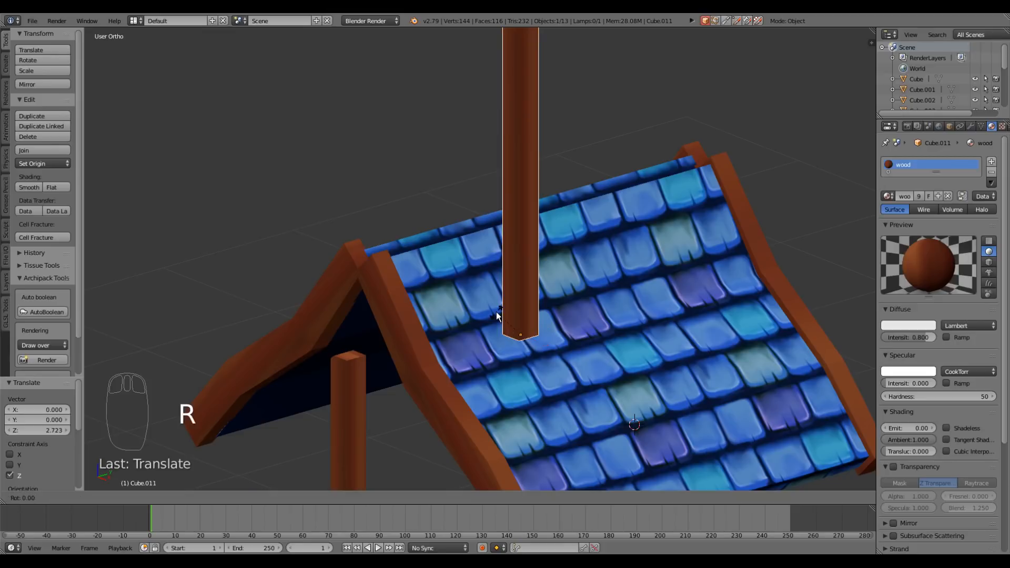
key("x")
key("9")
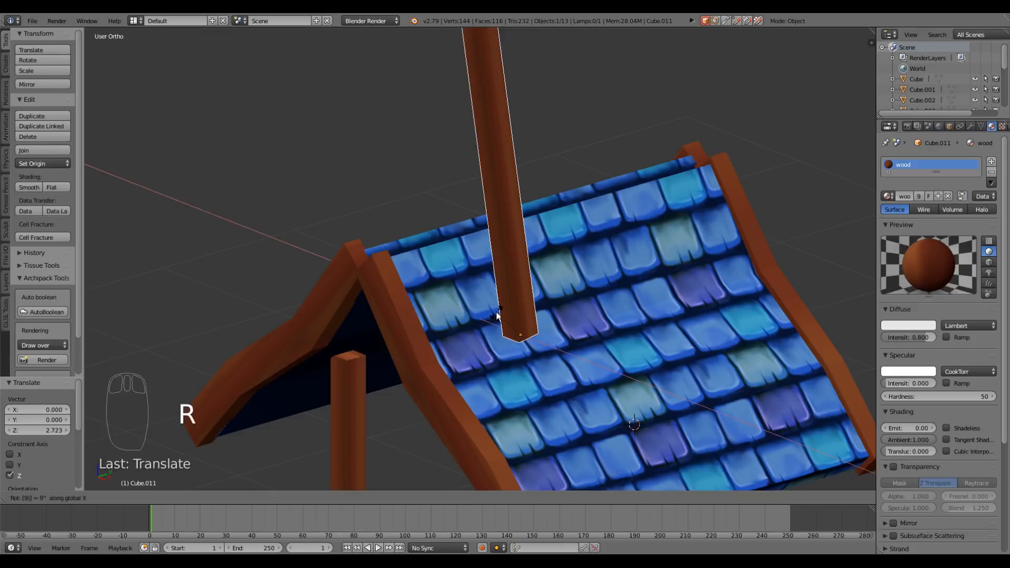
key("0")
key("Return")
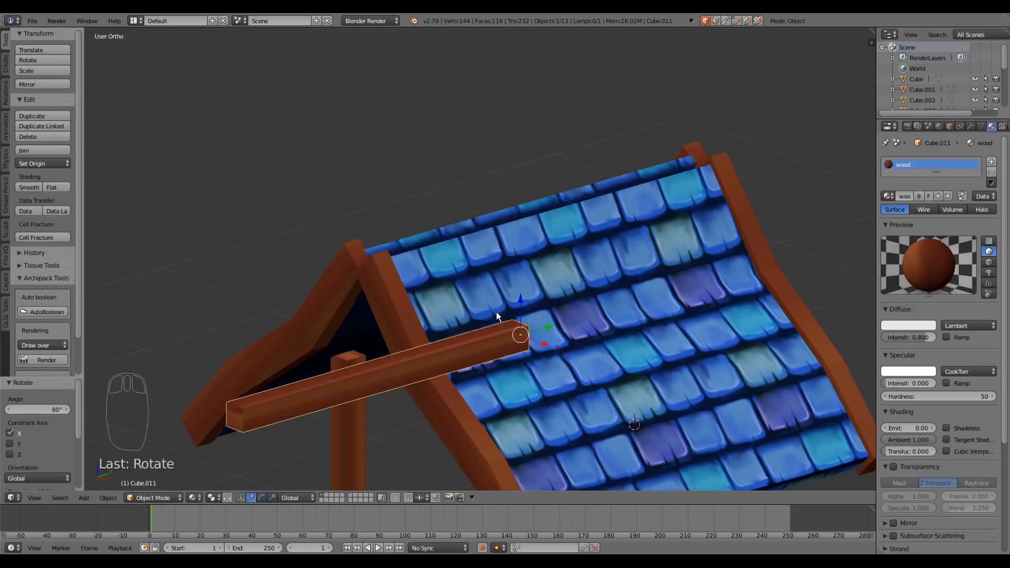
middle_click_drag(497, 310, 455, 306)
scroll(478, 302, "up", 3)
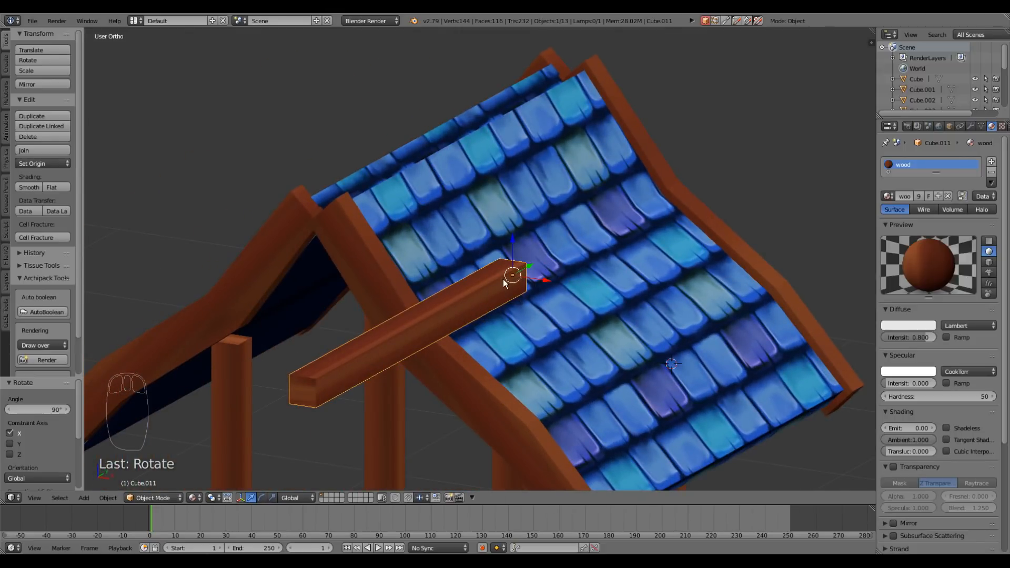
key("r")
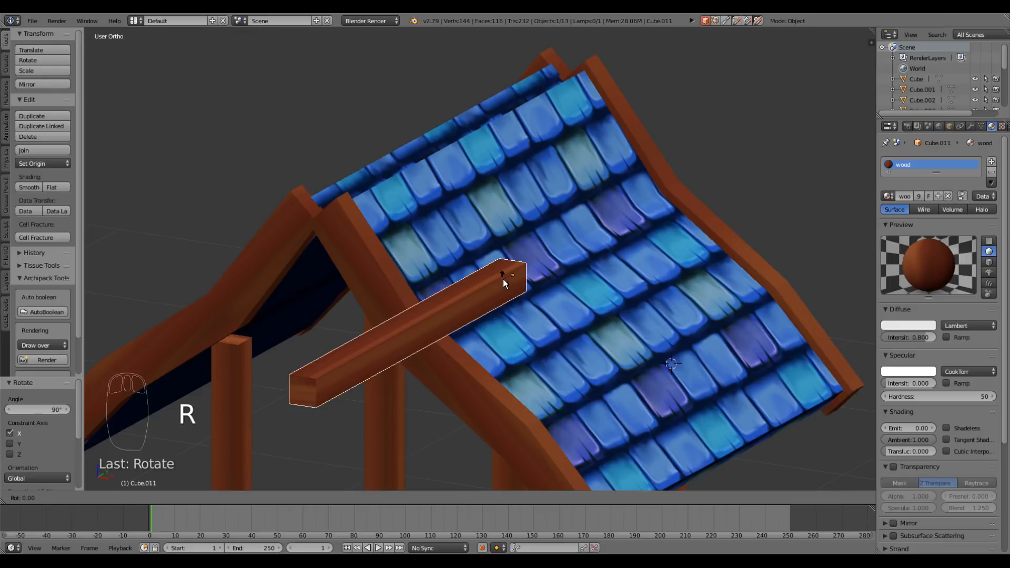
type("45")
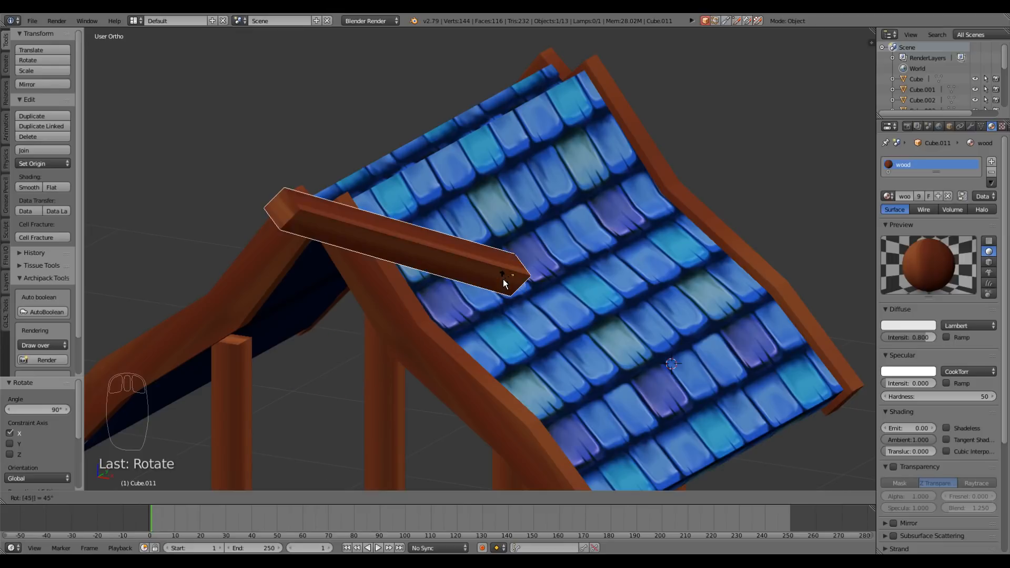
key("Escape")
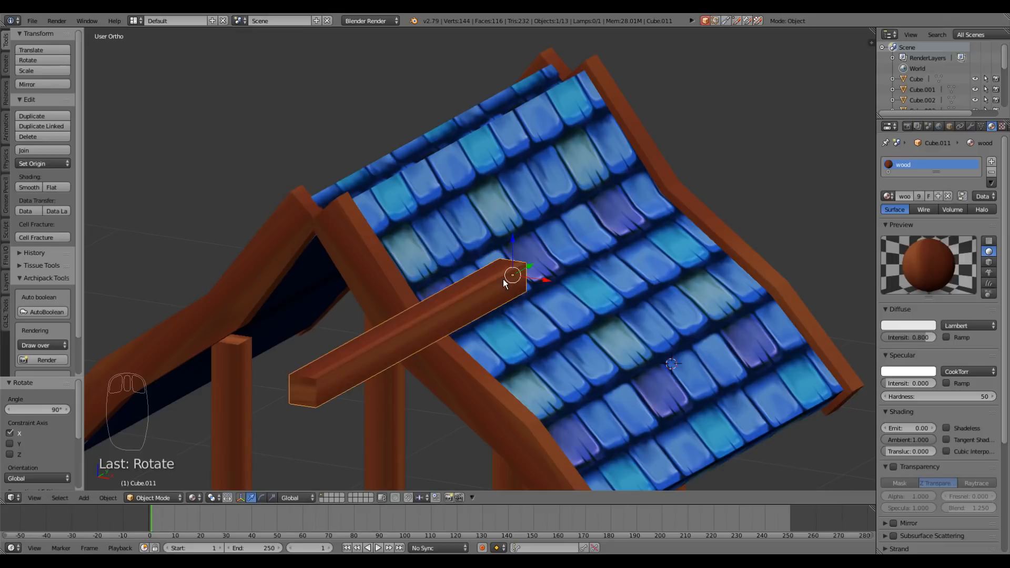
Rotate the horizontal beam 45° about the Y axis to give it a diamond-shaped profile
key("r")
type("y")
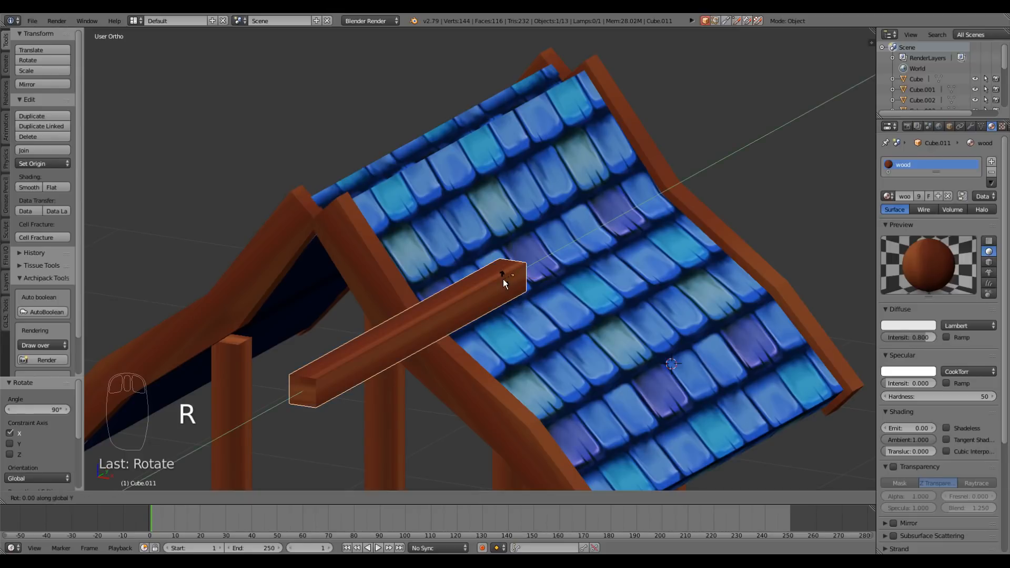
type("45")
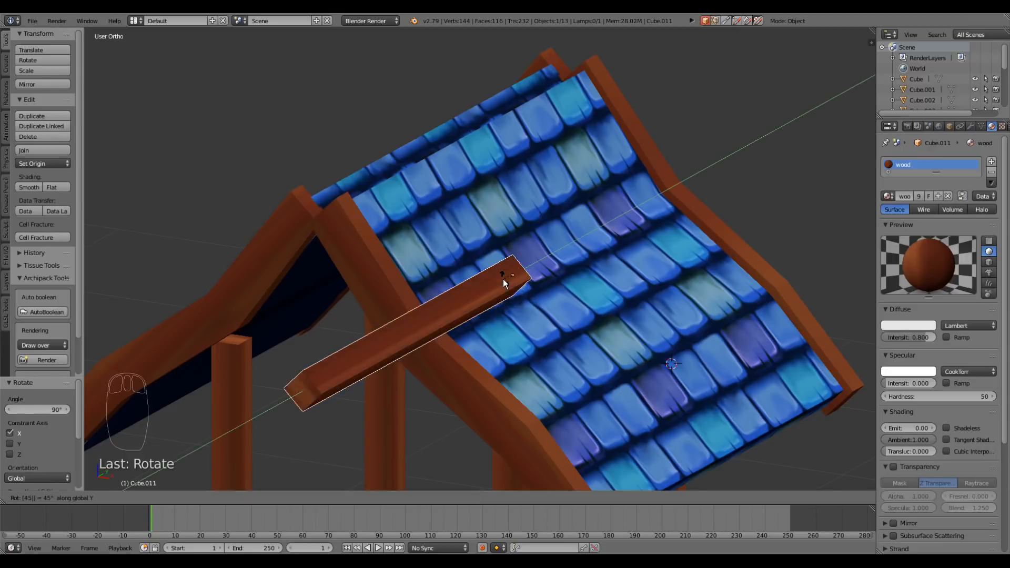
key("Return")
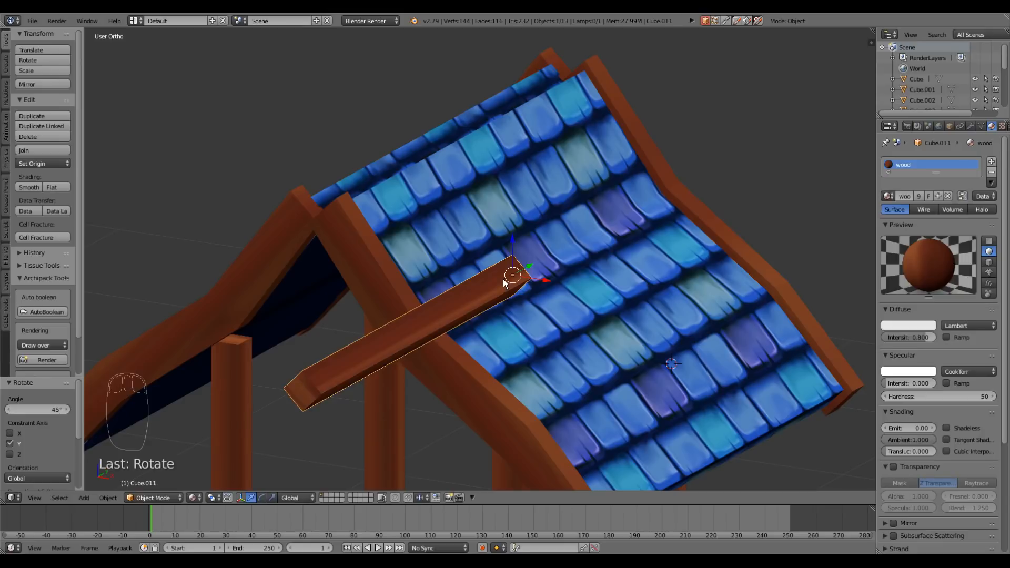
Move the beam about -0.786 along X and 0.416 along Z onto the roof peak, and scale it by about 2.318
key("KP_1")
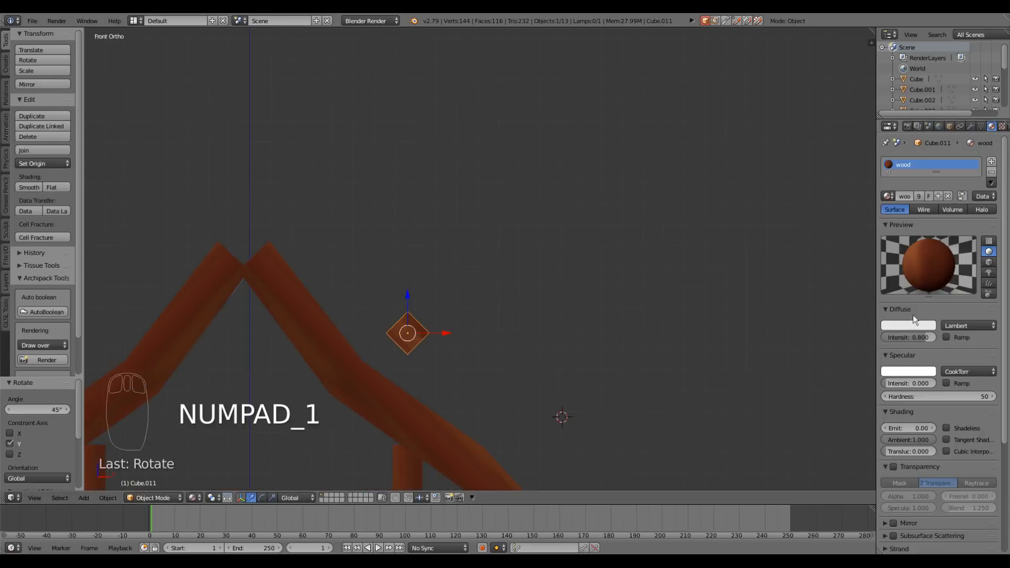
key("g")
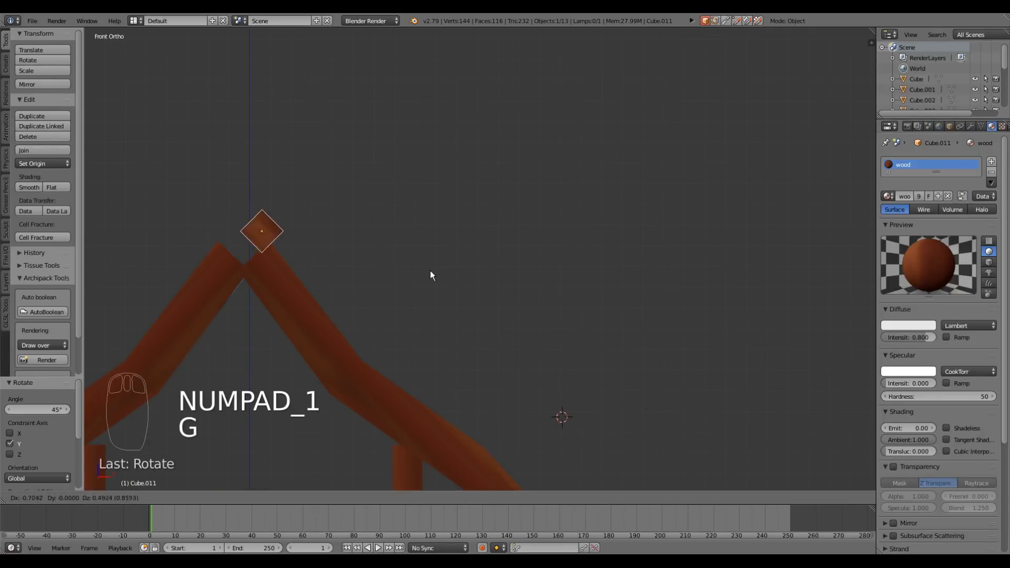
left_click(416, 290)
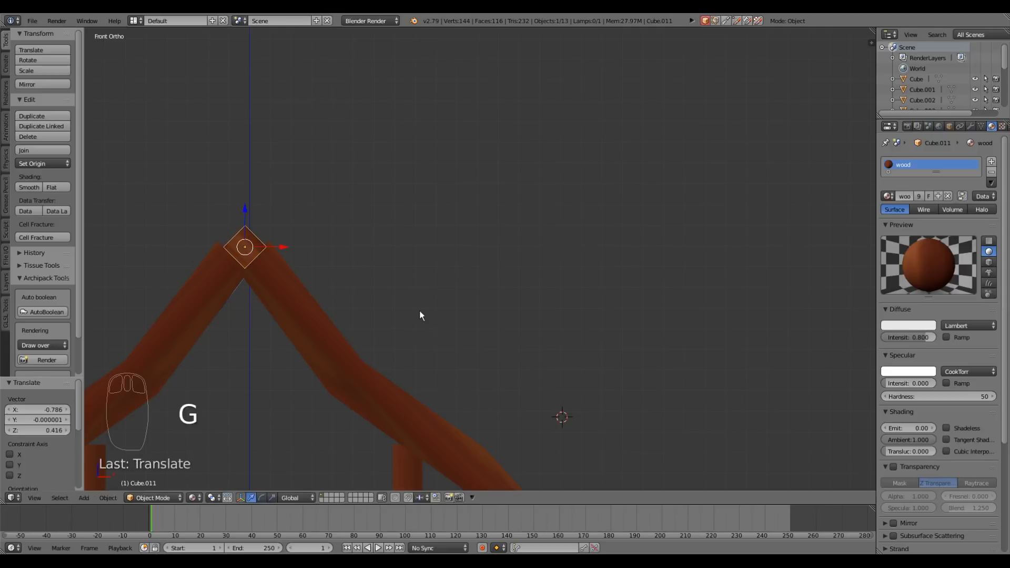
key("s")
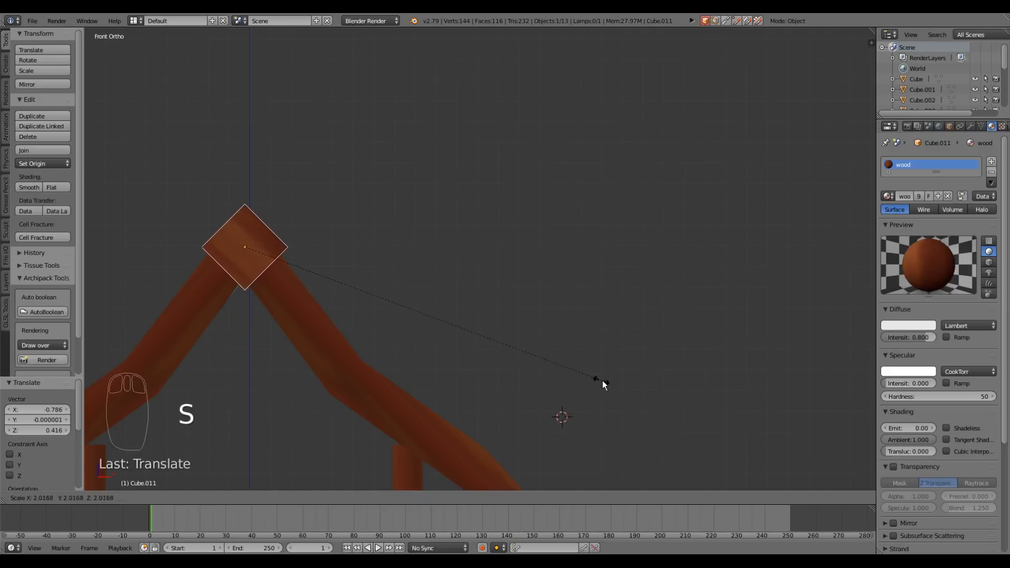
left_click(653, 403)
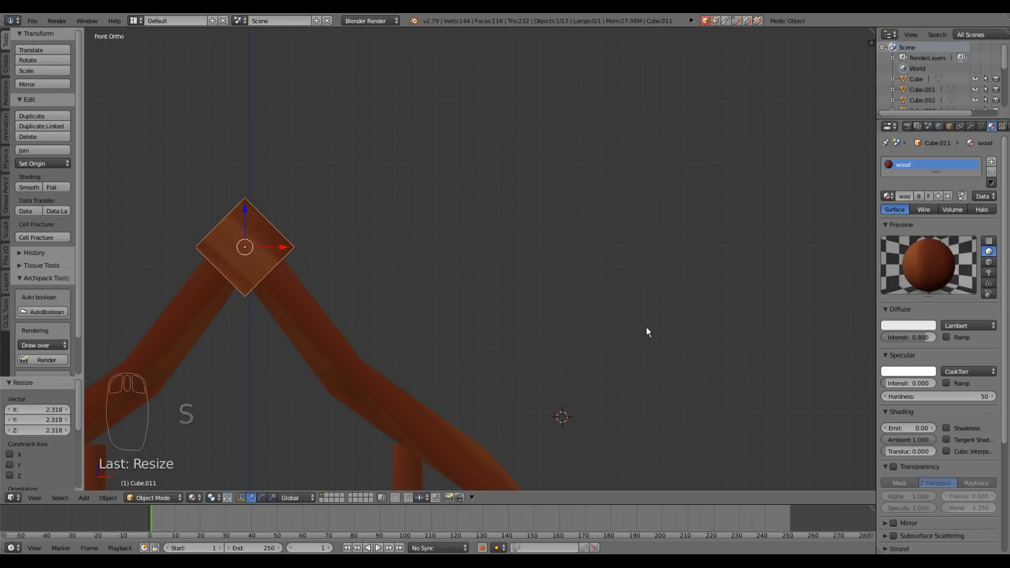
Move the ridge beam about 2.243 along Y so its end slightly overhangs the roof's far edge
key("KP_3")
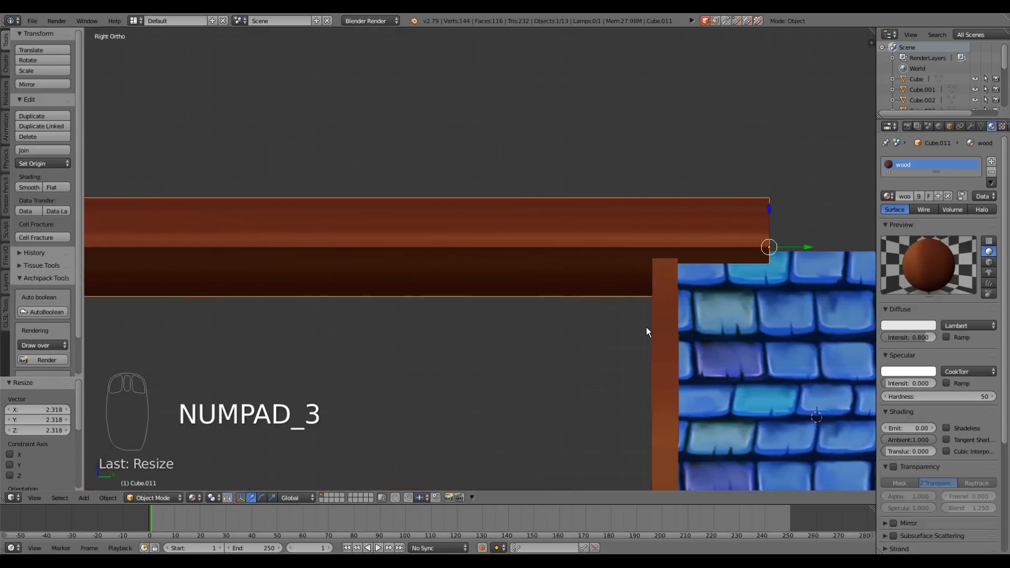
scroll(646, 327, "down", 4)
scroll(535, 313, "up", 3)
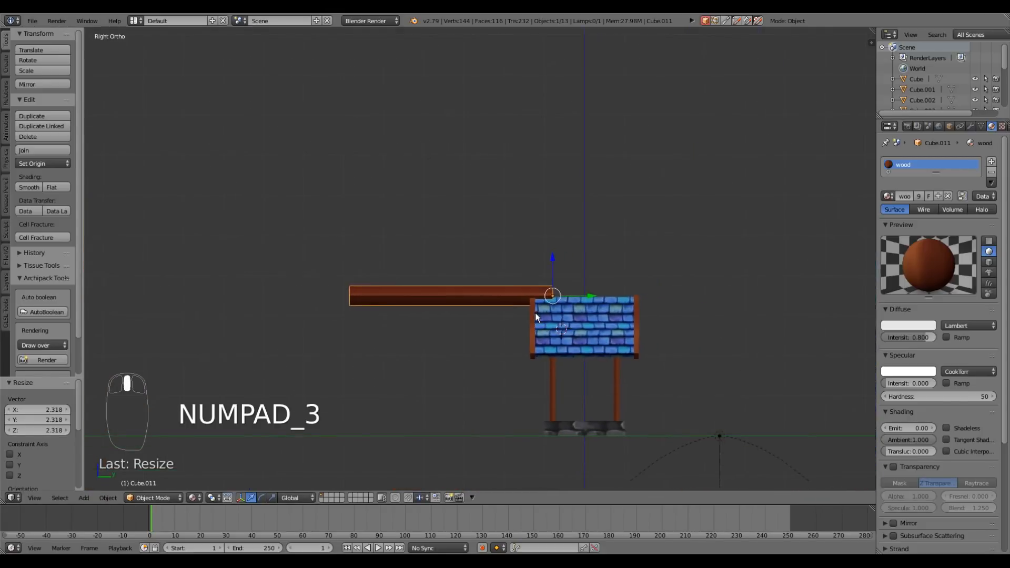
left_click_drag(610, 274, 835, 272)
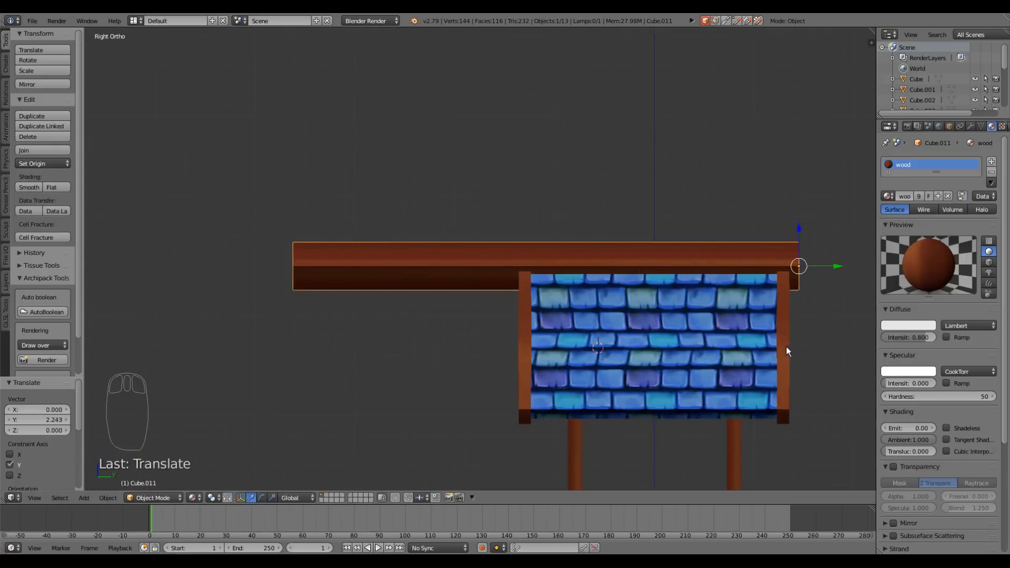
Scale the ridge beam to about 0.58 along Y so it slightly overhangs the roof at both ends
middle_click_drag(786, 347, 673, 348, "shift")
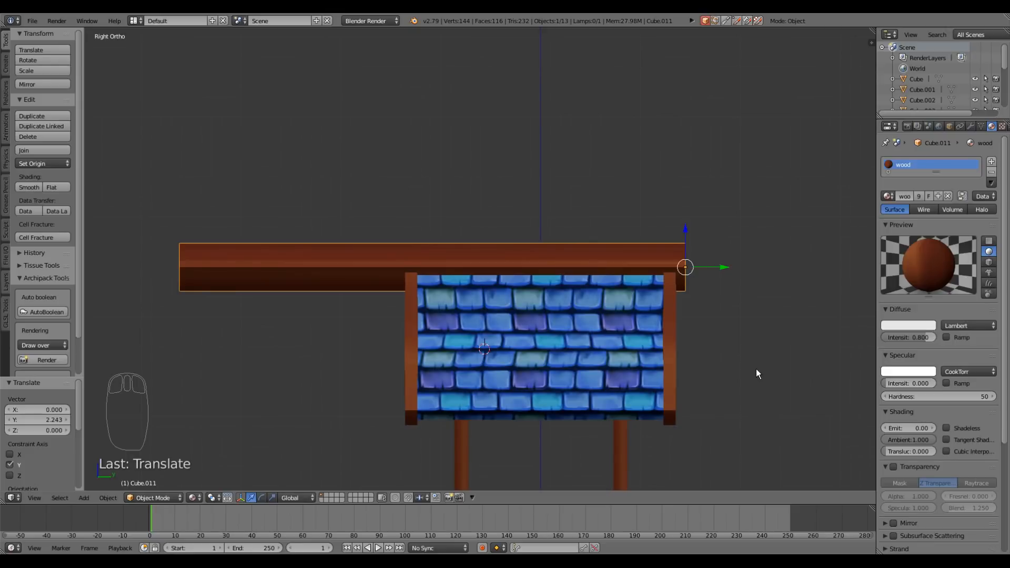
middle_click_drag(748, 361, 727, 377, "shift")
key("s")
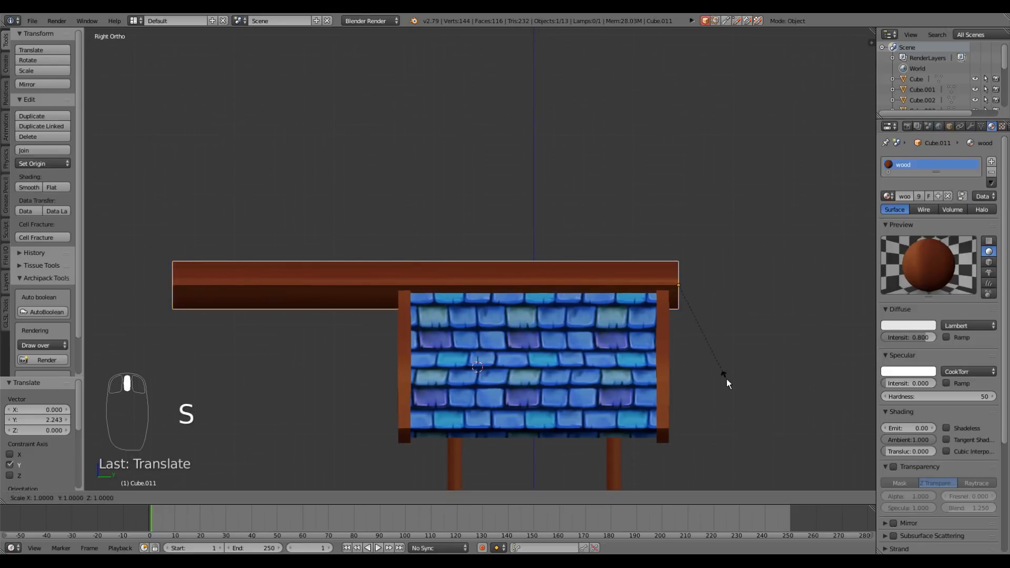
key("y")
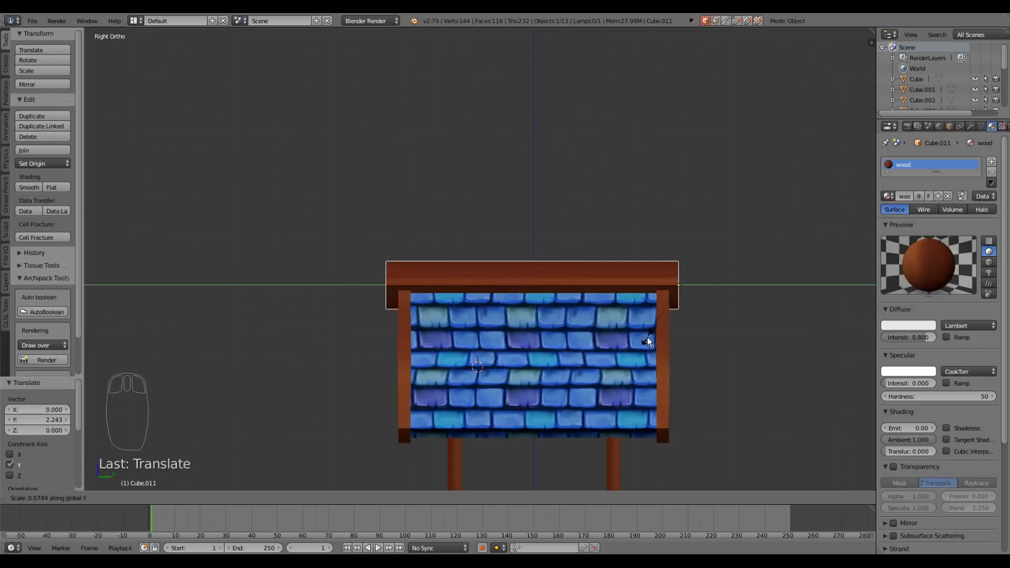
left_click(646, 339)
Examine the ridge beam's fit on the roof and the overall shelter from several angles
middle_click_drag(523, 322, 549, 224)
scroll(605, 343, "down", 4)
scroll(593, 306, "up", 3)
scroll(549, 224, "down", 2)
middle_click_drag(485, 278, 465, 300)
scroll(532, 403, "up", 3)
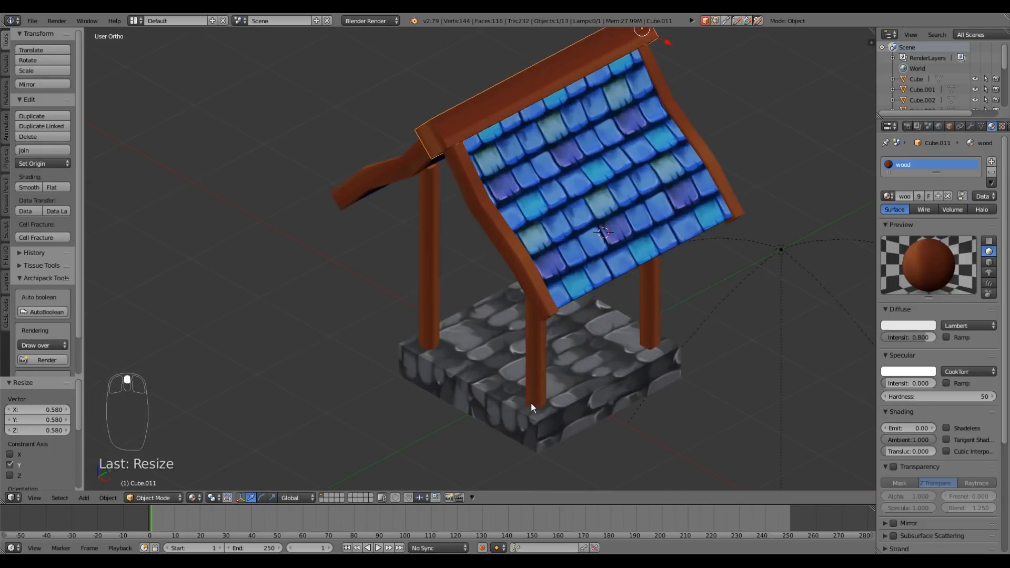
middle_click_drag(532, 403, 515, 388)
middle_click_drag(515, 345, 505, 380)
Add a cube mesh at the 3D cursor
key("shift+a")
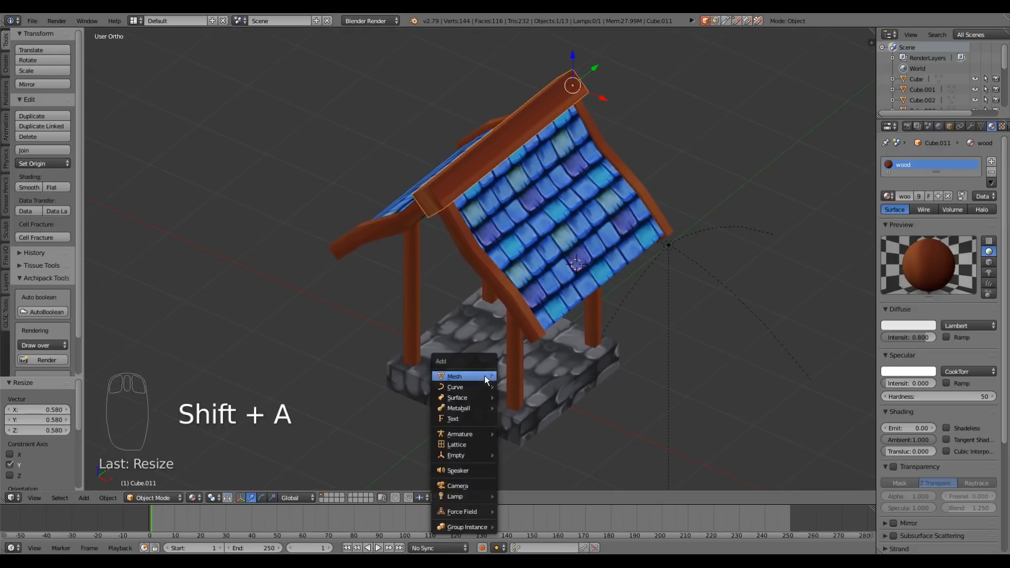
mouse_move(484, 376)
left_click(528, 388)
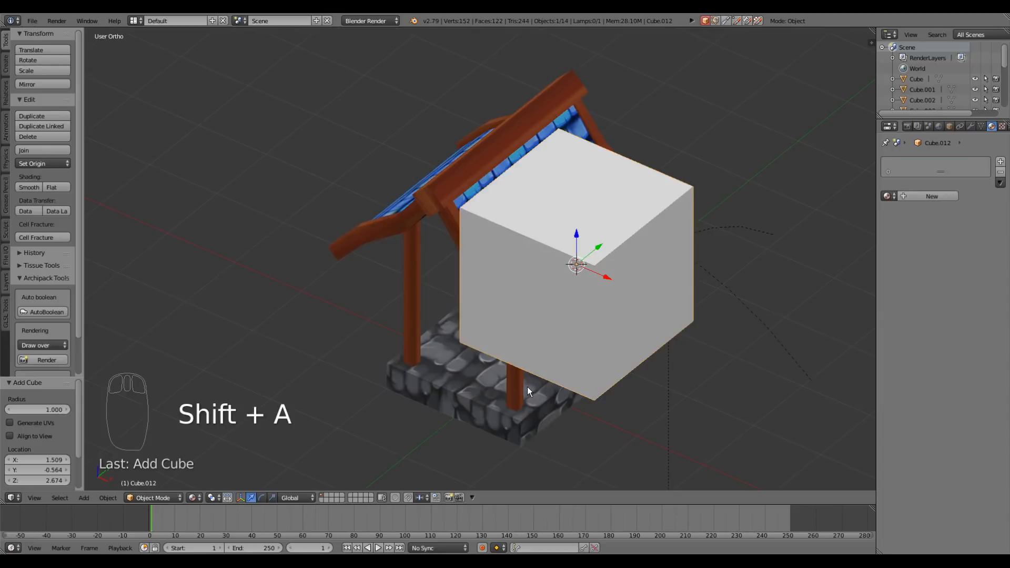
Place the 3D cursor on empty space beside the stone base, and snap it back to the scene center
middle_click_drag(525, 387, 608, 277)
left_click(677, 336)
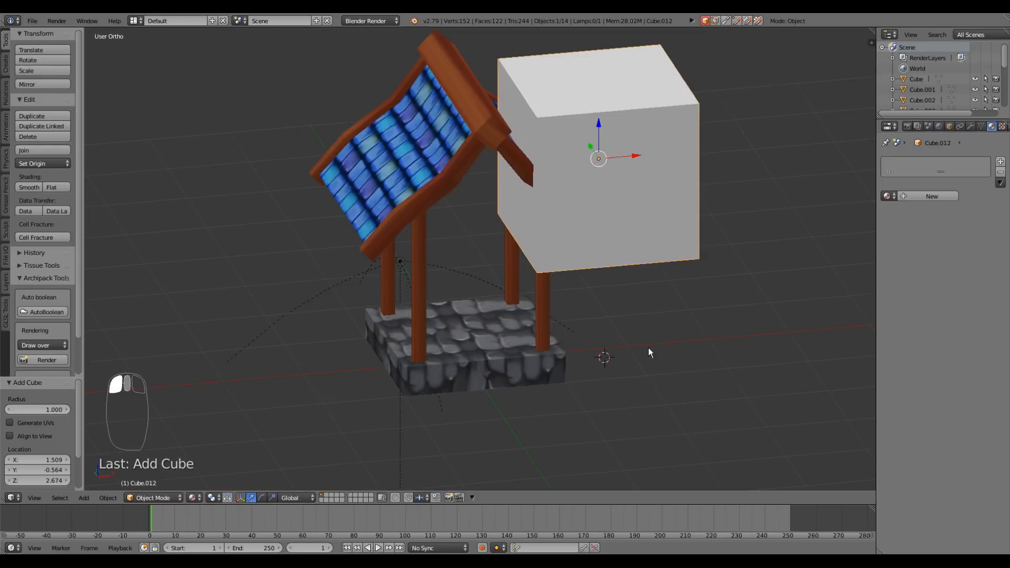
left_click(703, 366)
middle_click_drag(624, 330, 626, 336, "shift")
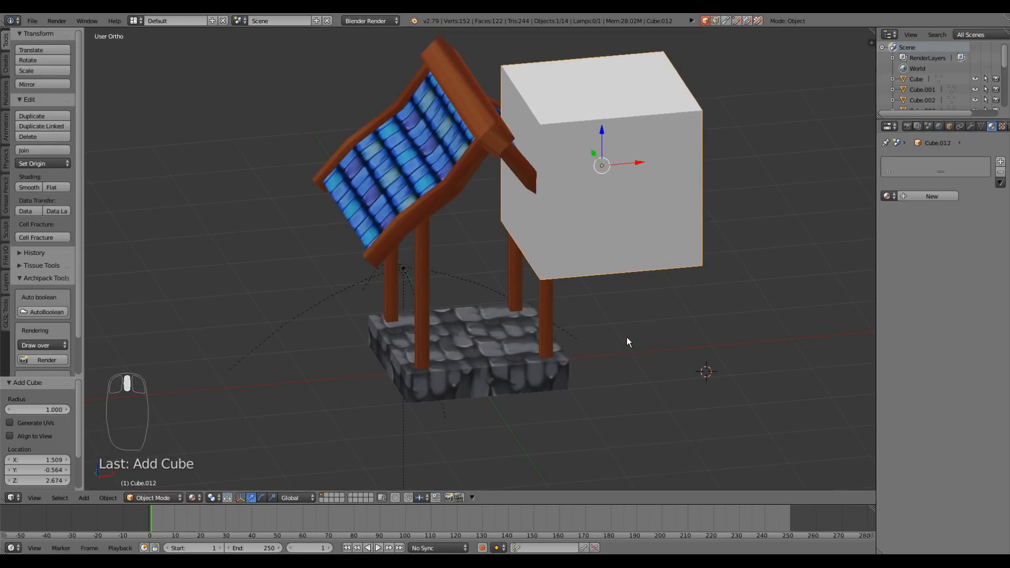
key("shift+s")
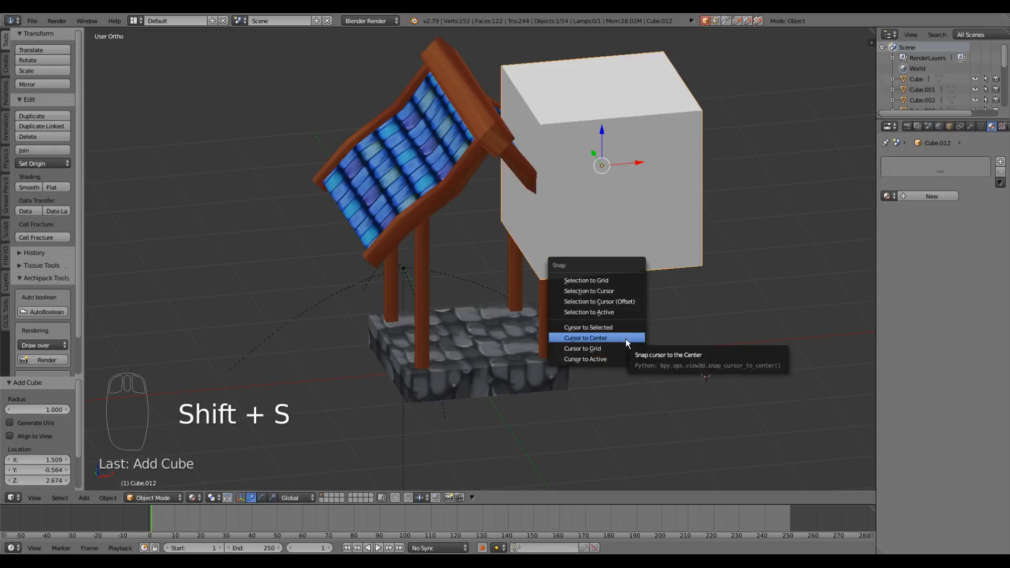
left_click(608, 337)
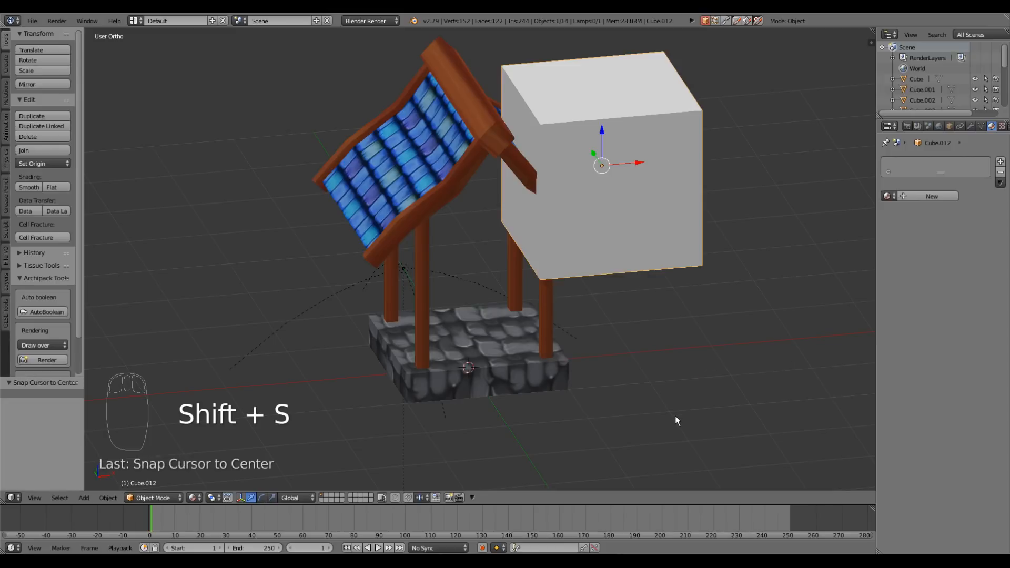
Snap the new cube to the 3D cursor at the scene center
mouse_move(676, 416)
middle_mouse_down()
mouse_move(661, 421)
mouse_move(673, 403)
middle_mouse_up()
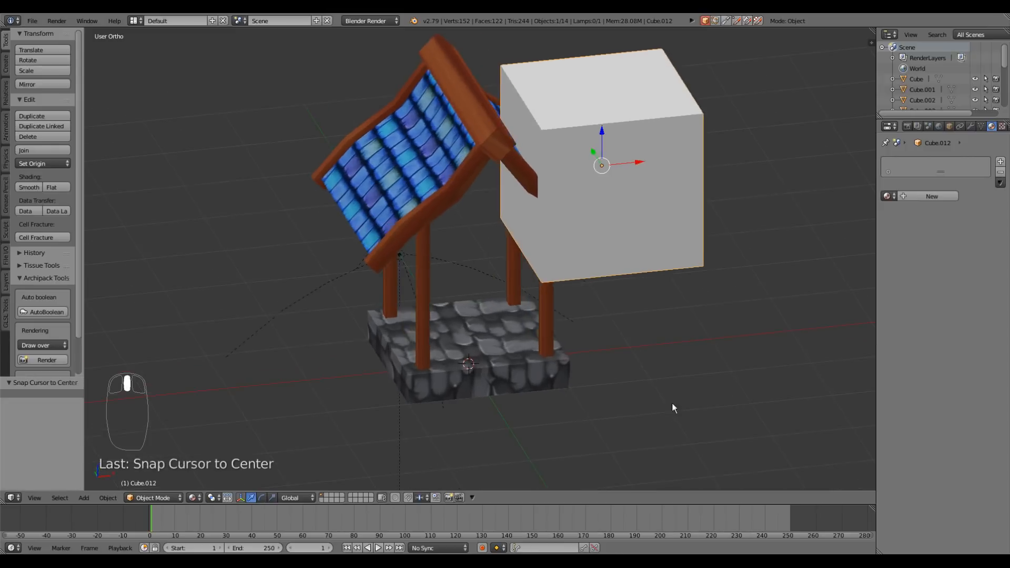
right_click(677, 180)
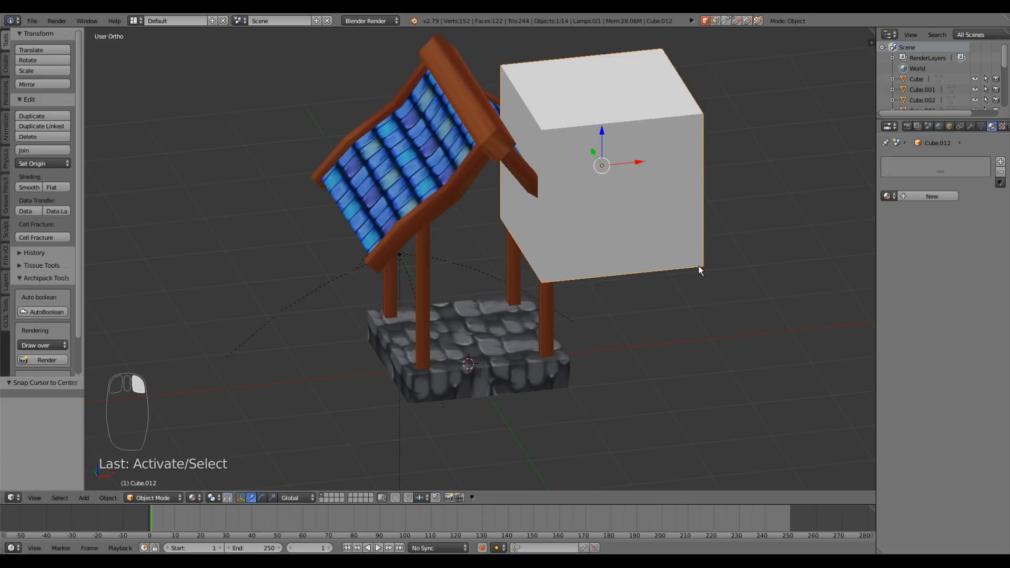
key("shift+s")
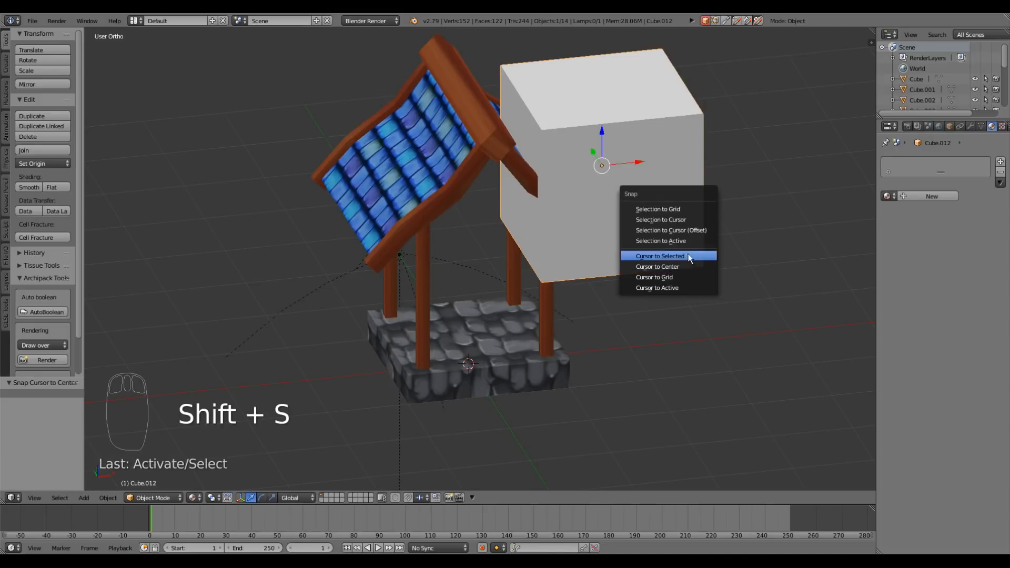
left_click(663, 220)
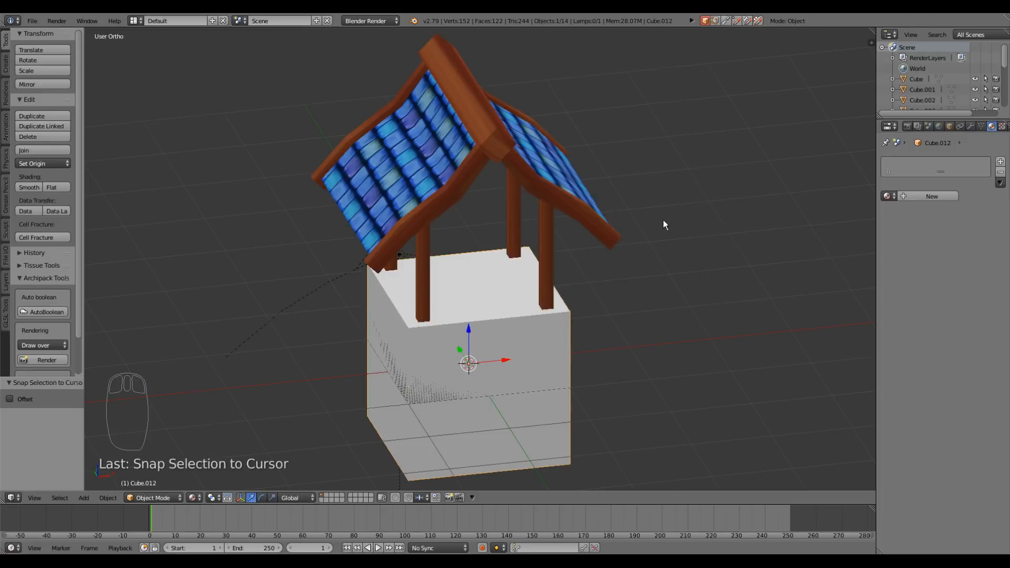
Move the cube's whole mesh up 1 unit along Z in Edit Mode, keeping its origin in place
middle_click_drag(663, 220, 612, 318)
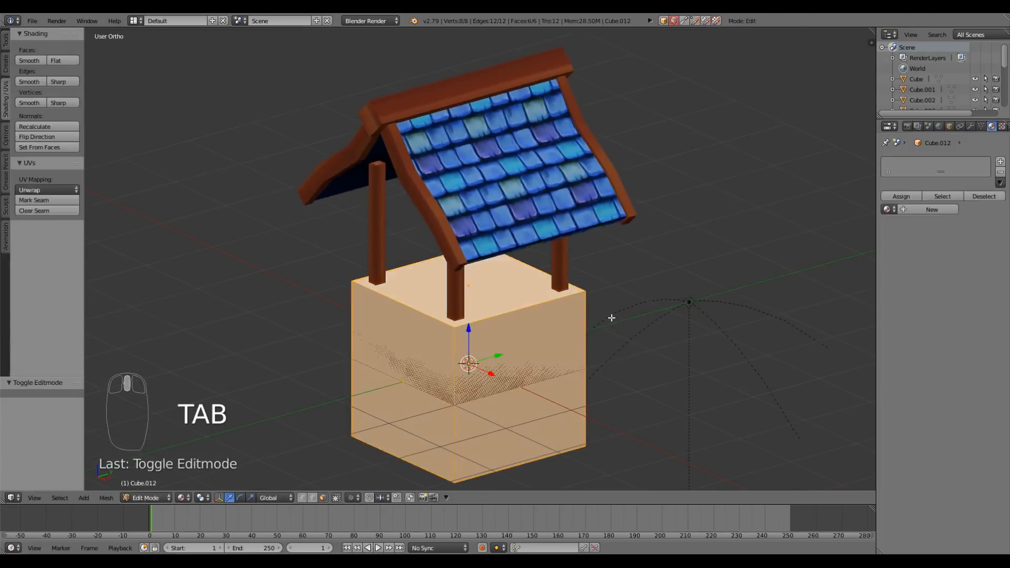
key("Tab")
key("g")
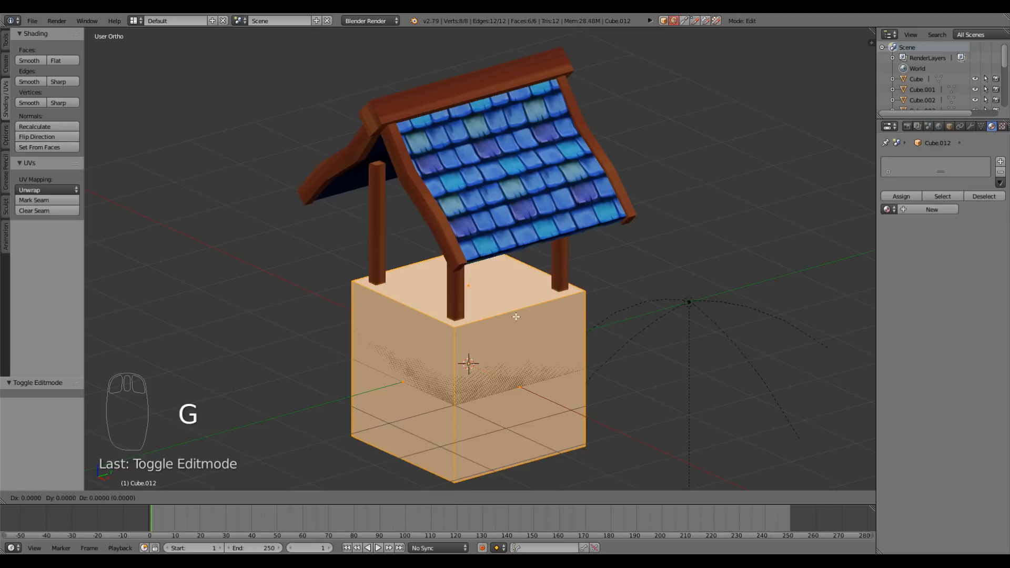
key("z")
type("1")
key("Return")
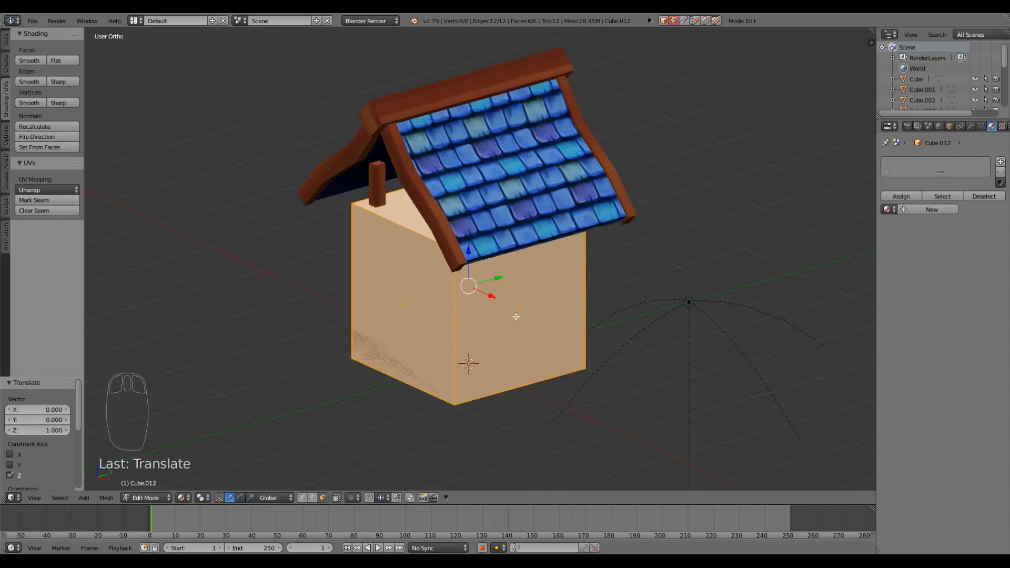
key("Tab")
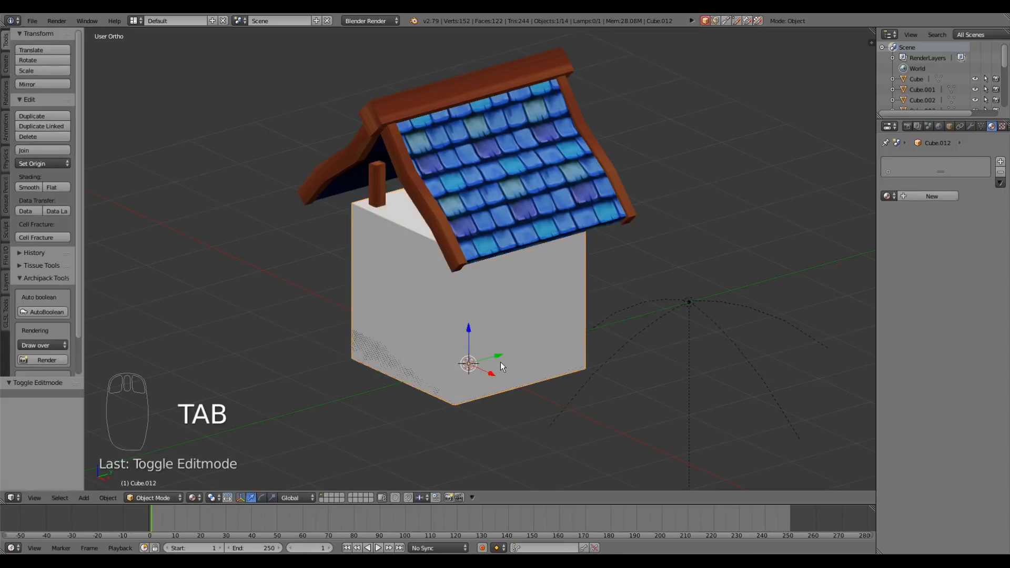
Scale the cube to about 0.825 and raise it along Z to rest on the stone base between the posts
scroll(500, 364, "up", 2)
key("s")
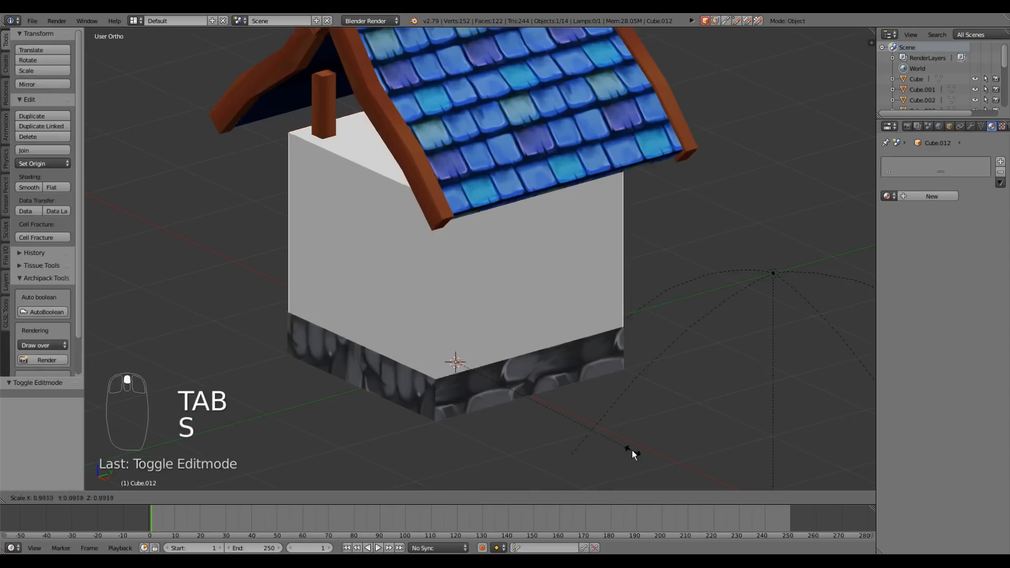
left_click(605, 434)
middle_click_drag(554, 422, 493, 337)
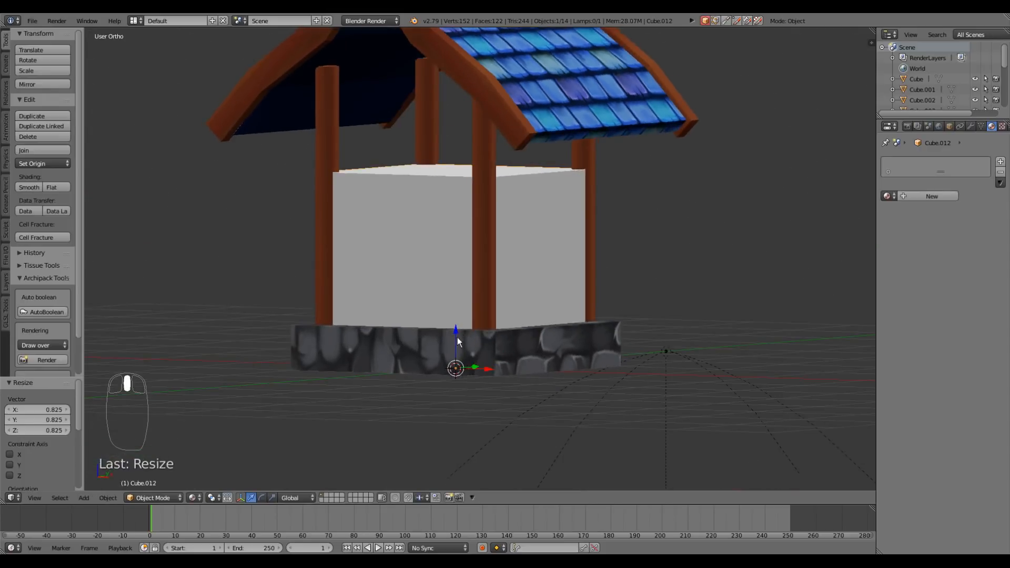
left_click_drag(457, 341, 456, 295)
middle_click_drag(456, 295, 521, 349)
Delete the top face of the cube
key("Tab")
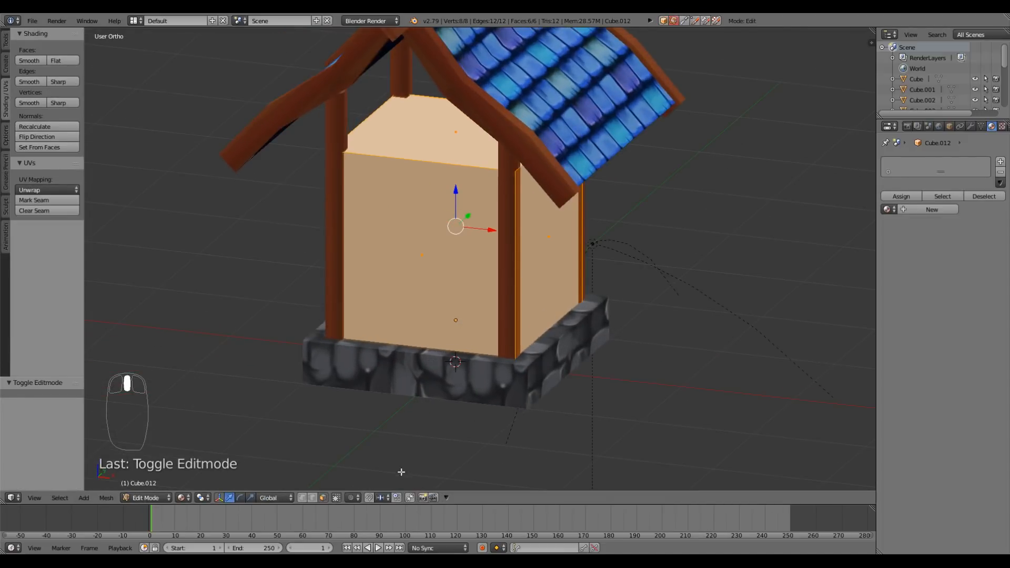
left_click(323, 498)
middle_click_drag(433, 242, 433, 267, "shift")
left_click(440, 157)
middle_click_drag(476, 232, 506, 231)
key("x")
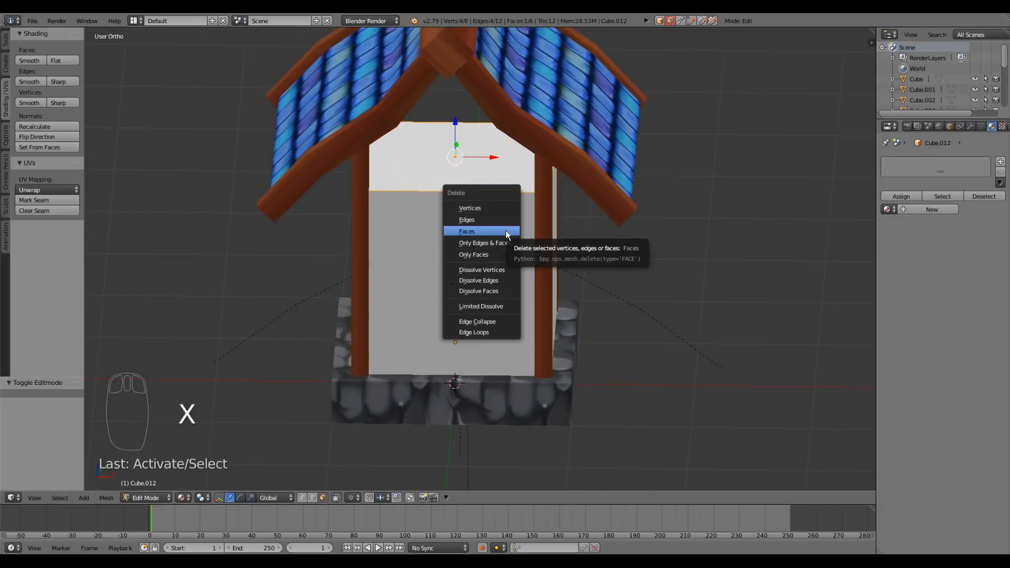
left_click(476, 232)
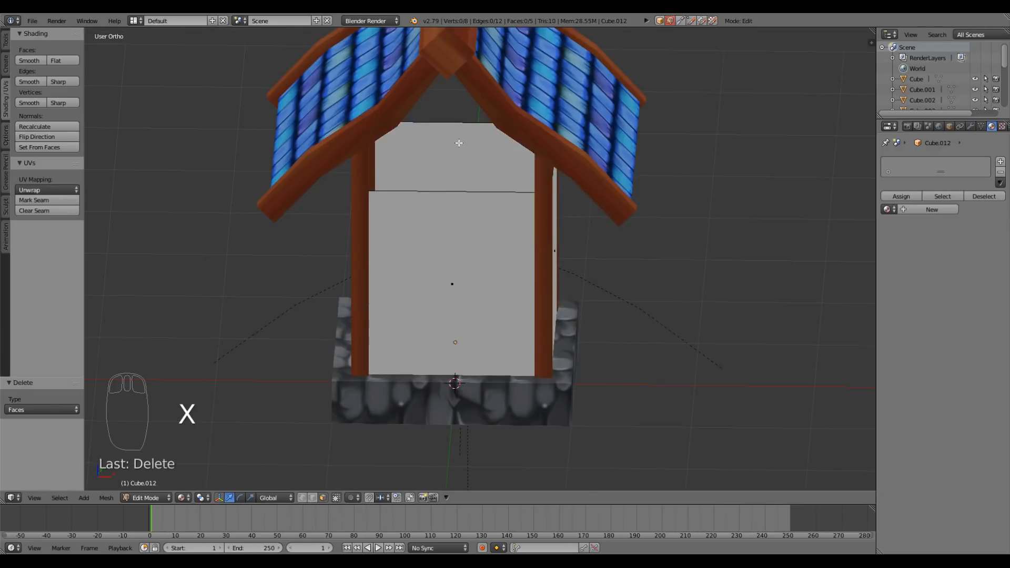
Delete the bottom face of the cube from beneath the stone base
middle_click_drag(506, 282, 479, 288)
middle_click_drag(484, 287, 497, 173)
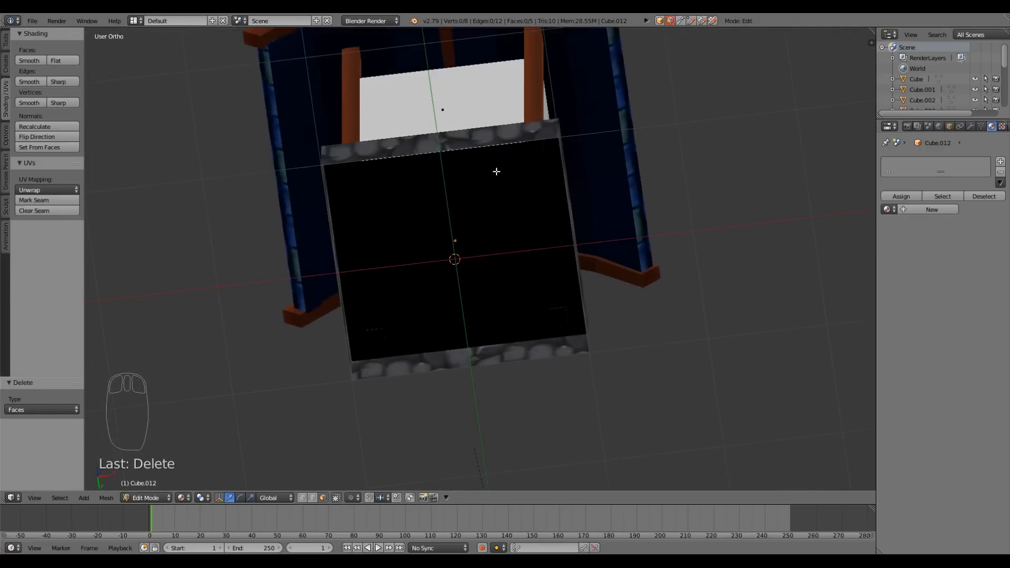
right_click(462, 241)
middle_click_drag(548, 290, 523, 294)
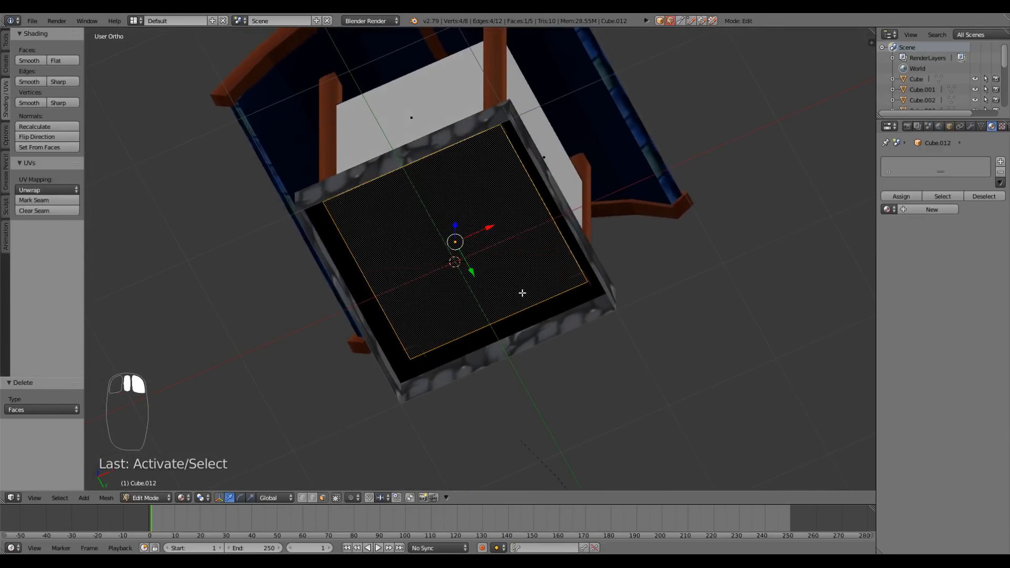
key("x")
left_click(522, 293)
Add a centered vertical loop cut to each of the two opposite walls under the gable ends
middle_click_drag(526, 223, 564, 329)
middle_click_drag(536, 269, 493, 288)
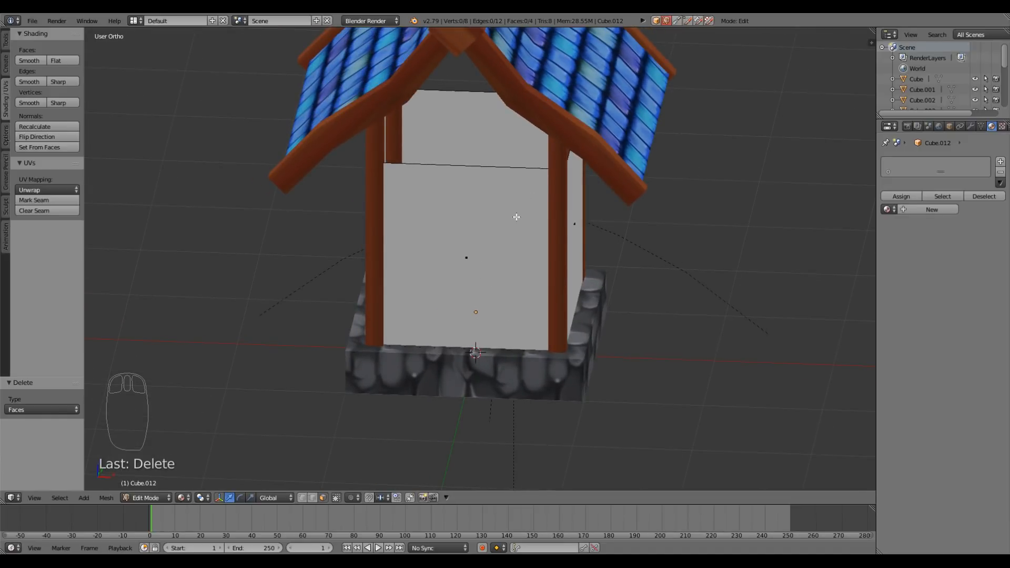
key("ctrl+r")
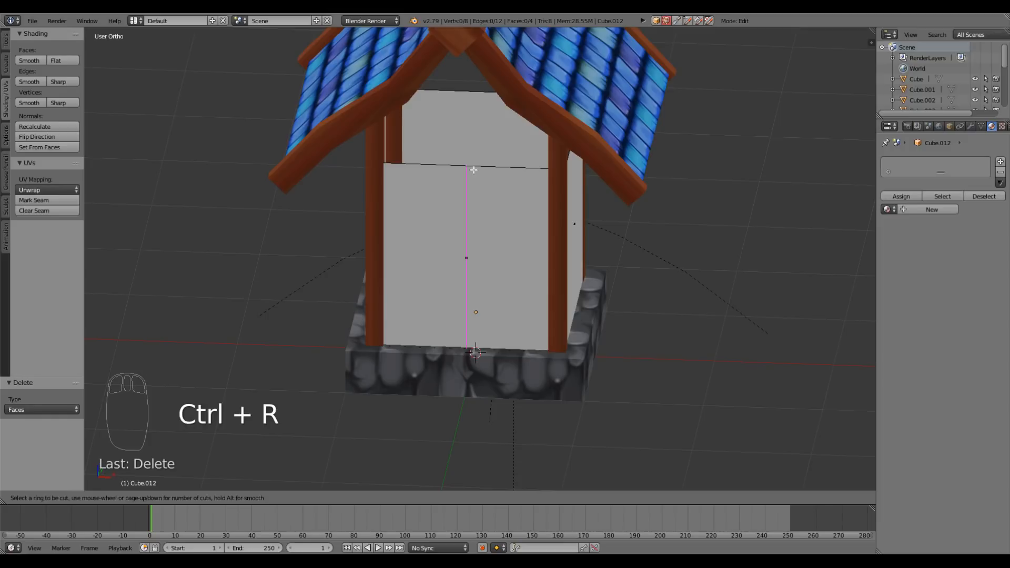
left_click(474, 170)
left_click(473, 170)
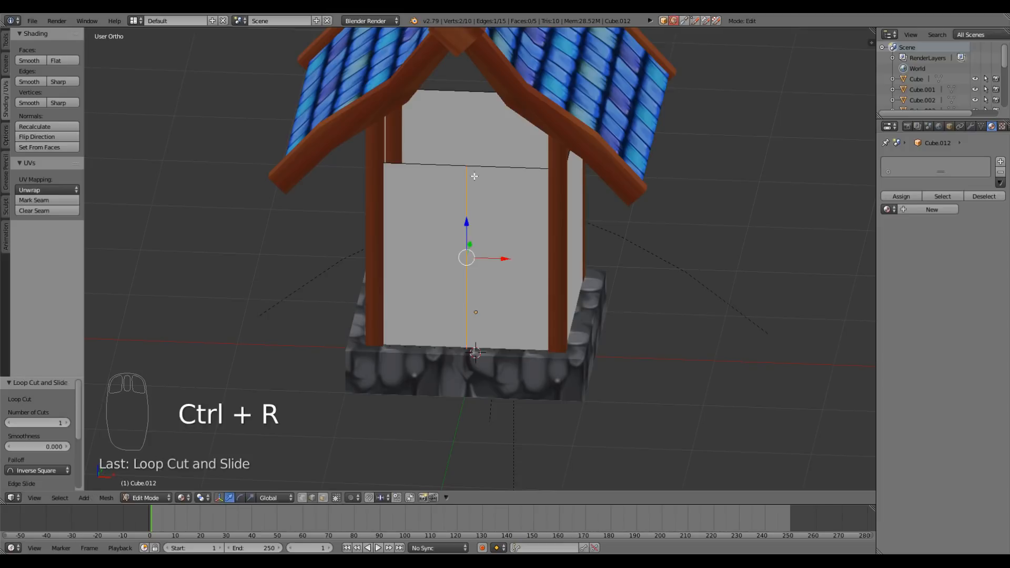
middle_click_drag(473, 170, 528, 320)
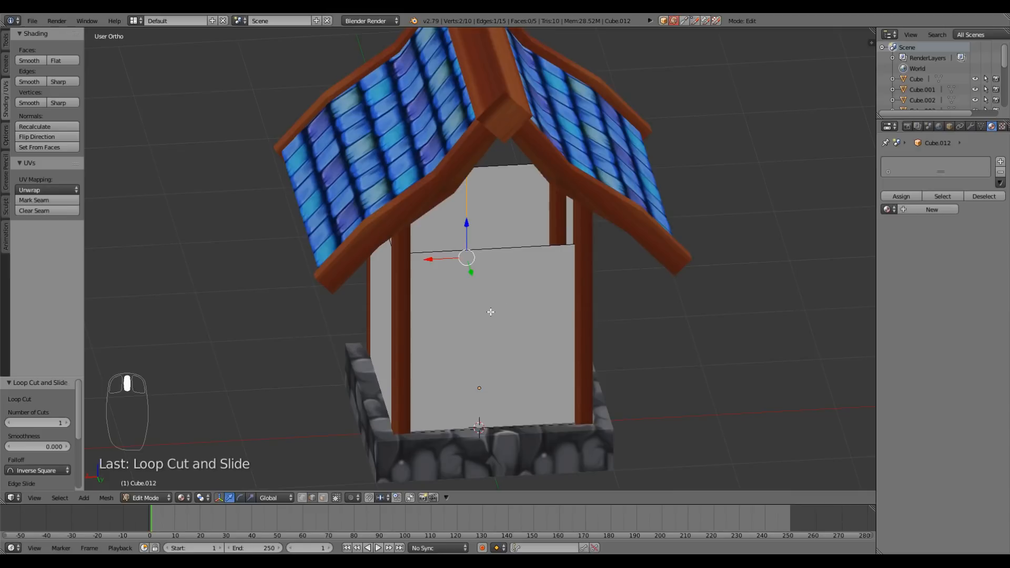
key("ctrl+r")
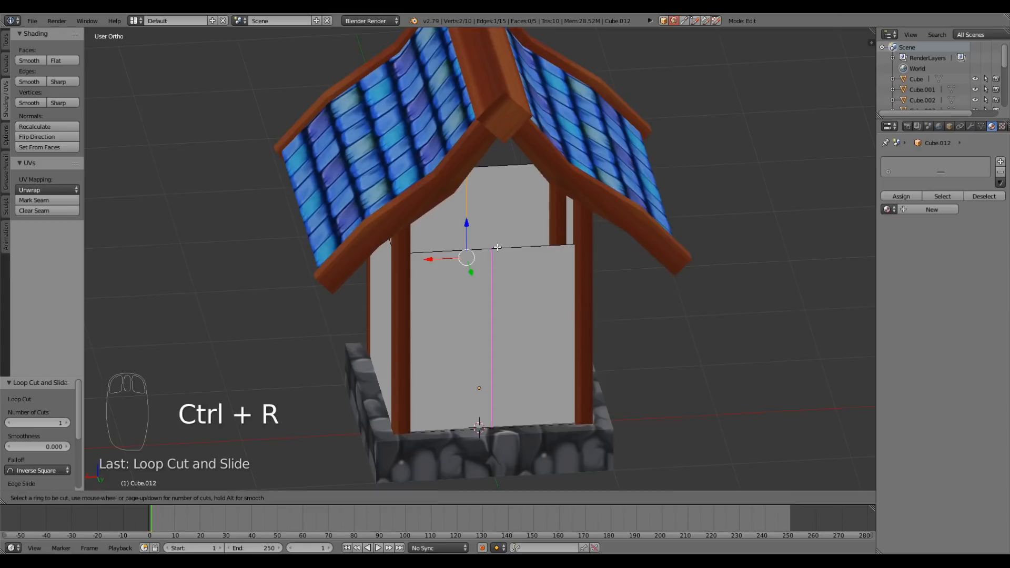
left_click(498, 247)
left_click(498, 247)
mouse_move(481, 323)
middle_mouse_down()
mouse_move(478, 341)
mouse_move(480, 332)
middle_mouse_up()
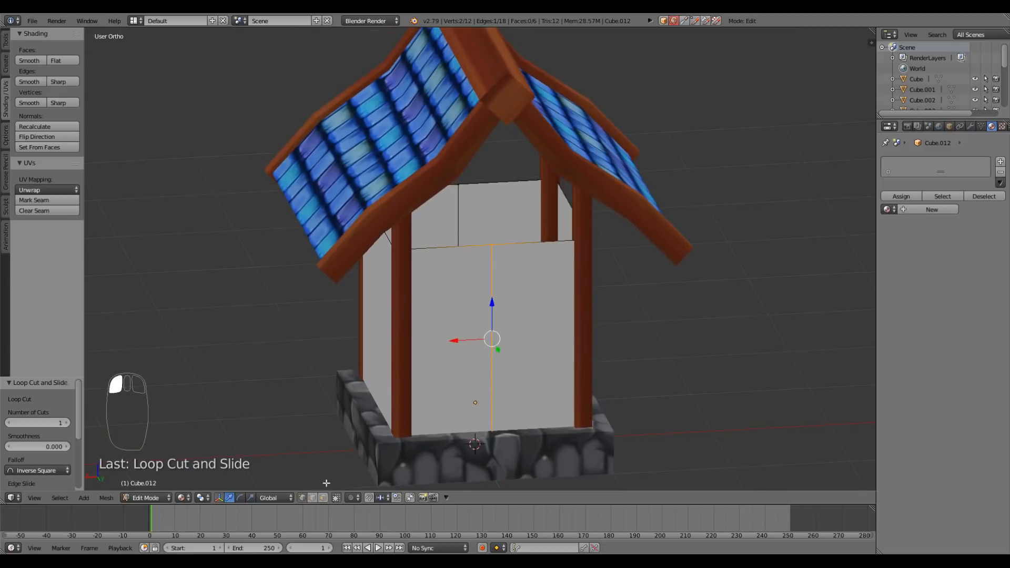
Raise the top middle vertices of both gable walls about 1.336 along Z to meet the ridge beam
middle_click_drag(322, 485, 497, 326)
right_click(494, 186)
right_click(490, 244, "shift")
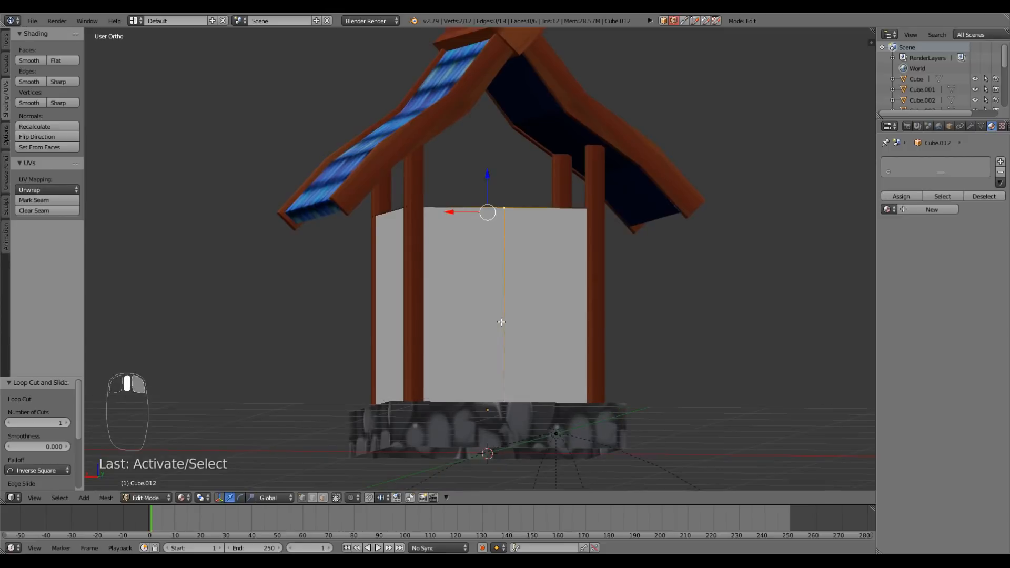
key("KP_1")
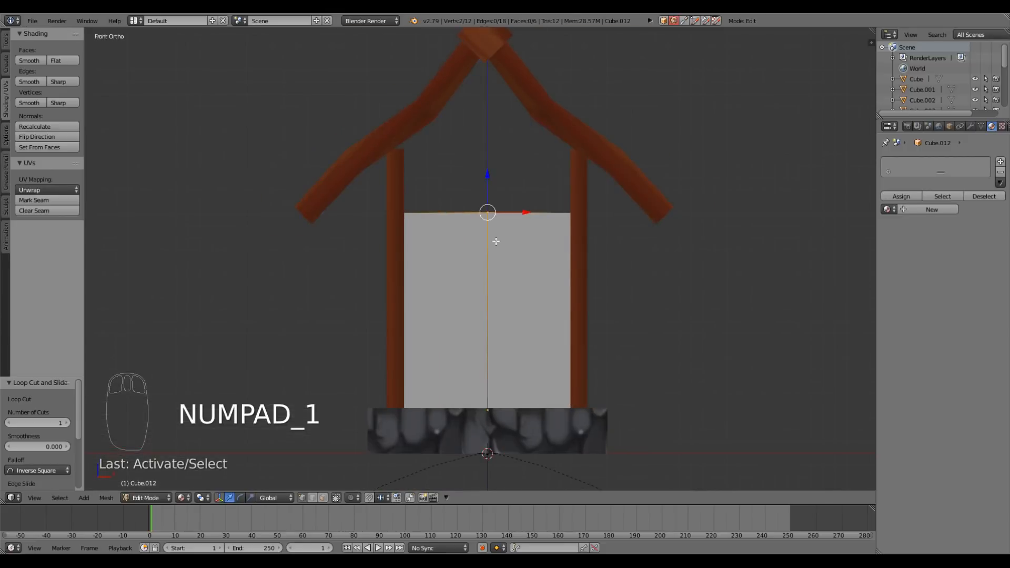
key("g")
key("z")
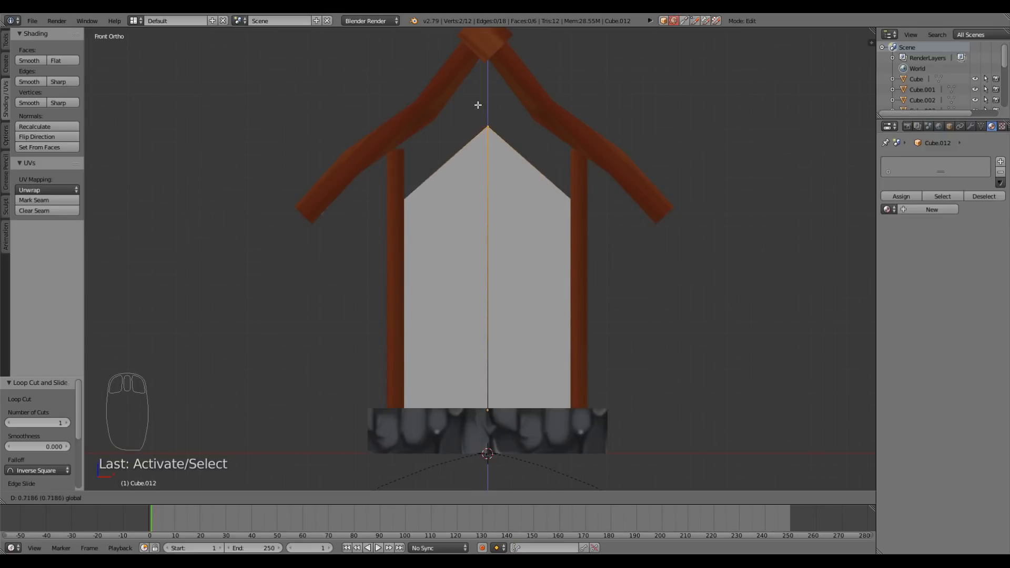
left_click(478, 44)
middle_click_drag(501, 89, 499, 143, "shift")
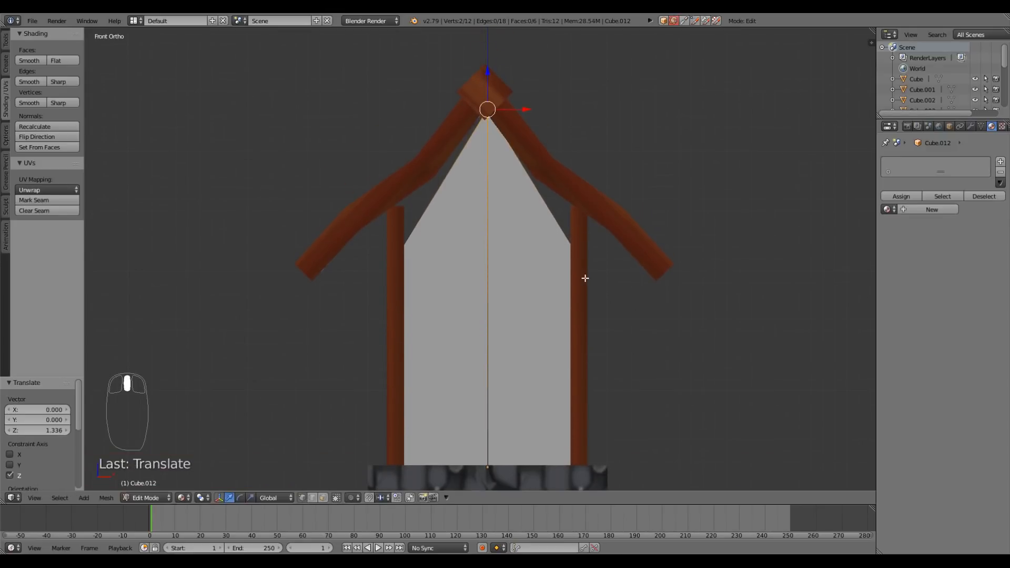
Raise the top edges of both side walls about 0.498 along Z to meet the roof, and leave Edit Mode
middle_click_drag(585, 278, 416, 484)
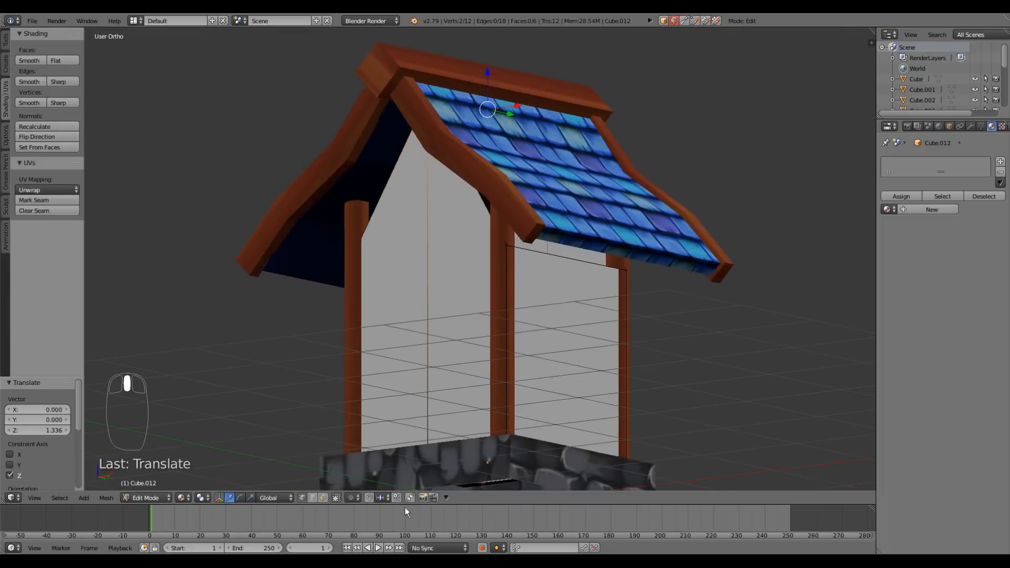
left_click(313, 500)
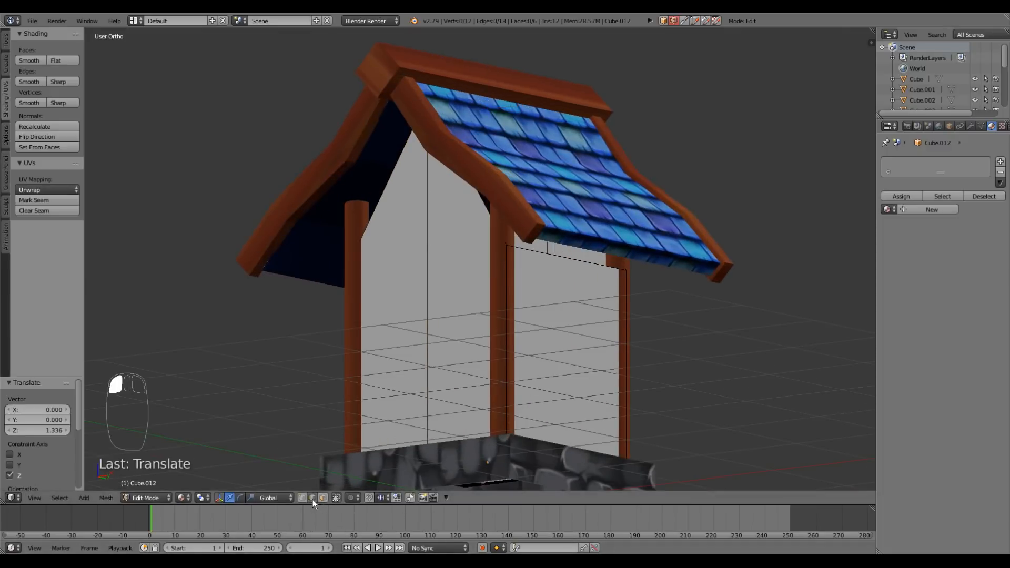
left_click(581, 259)
middle_click_drag(582, 259, 510, 273)
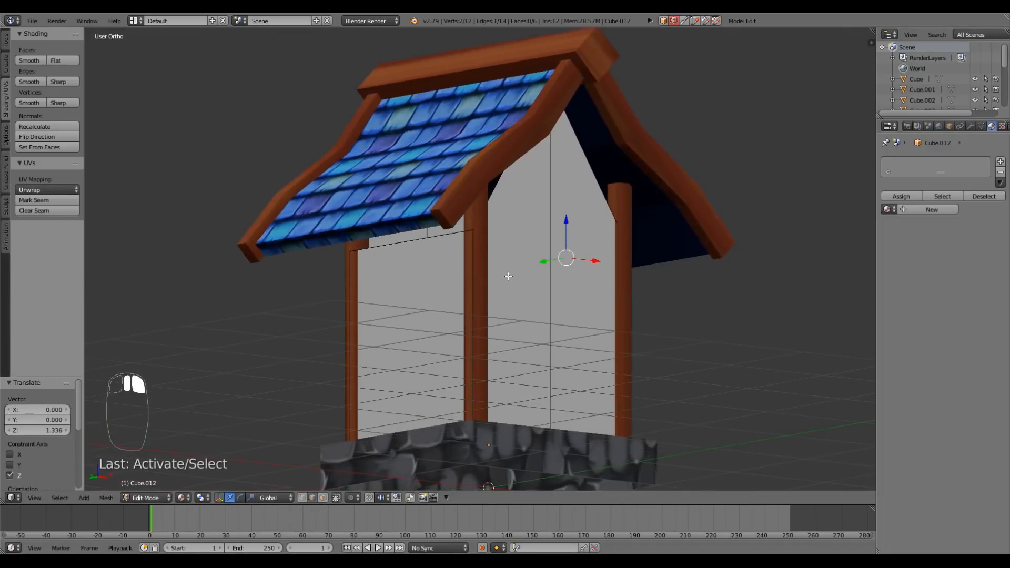
right_click(453, 240, "shift")
key("KP_1")
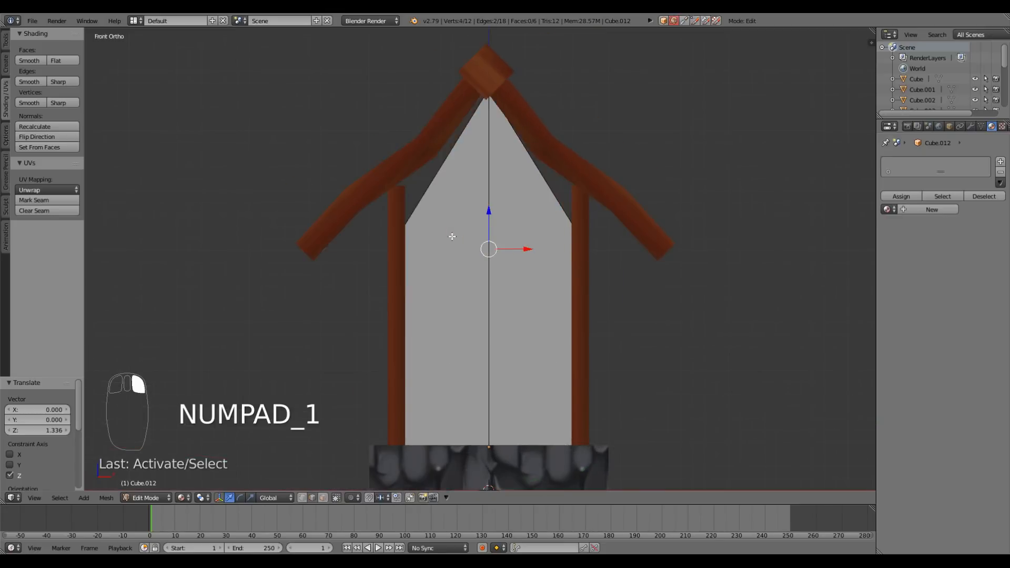
left_click_drag(489, 222, 491, 164)
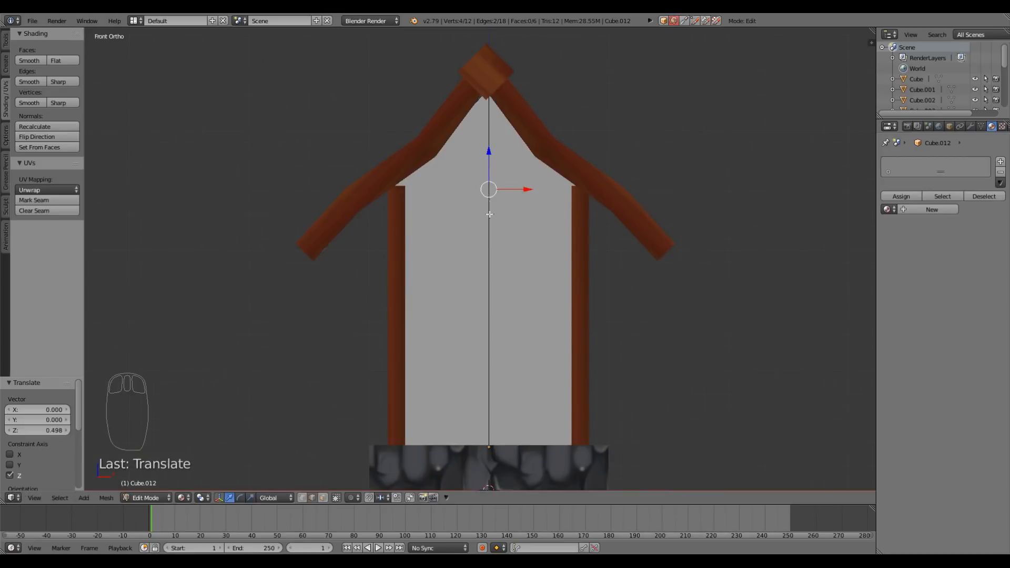
middle_click_drag(491, 163, 462, 230)
scroll(462, 230, "down", 4)
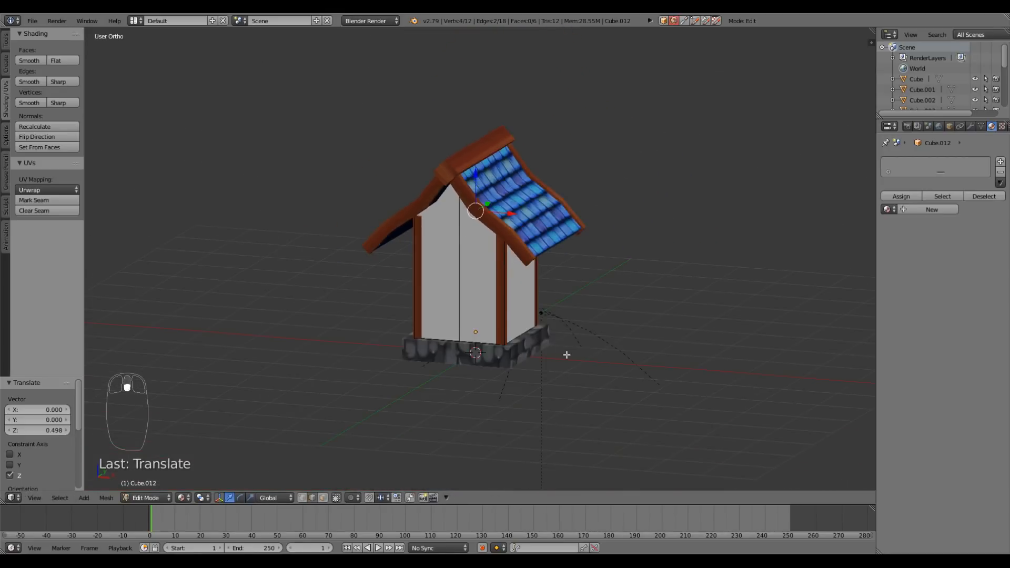
middle_click_drag(567, 355, 774, 369)
scroll(524, 367, "up", 1)
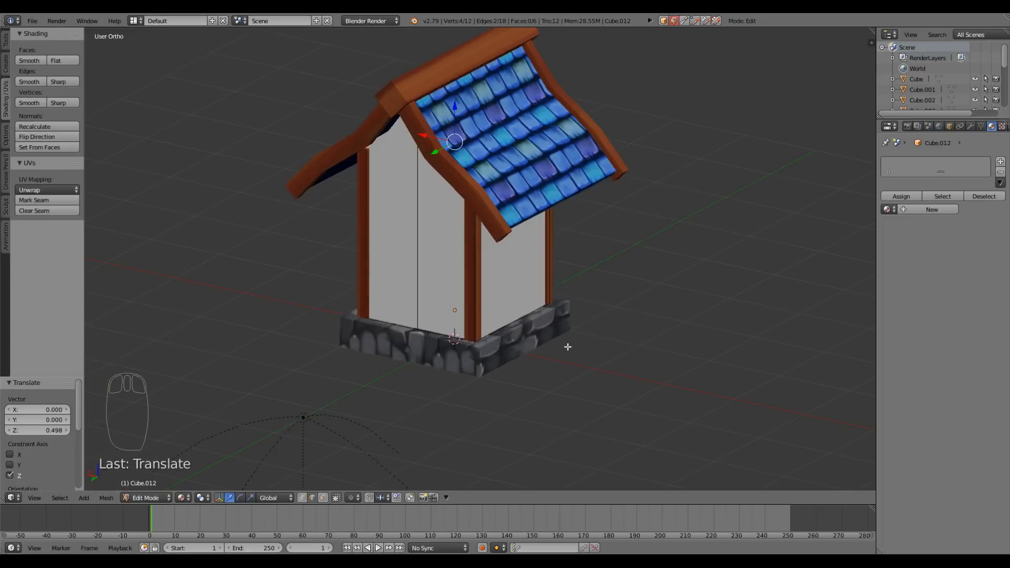
key("Tab")
Shift the two wooden posts on one side of the shelter outward by about -0.028 along X
scroll(568, 347, "up", 3)
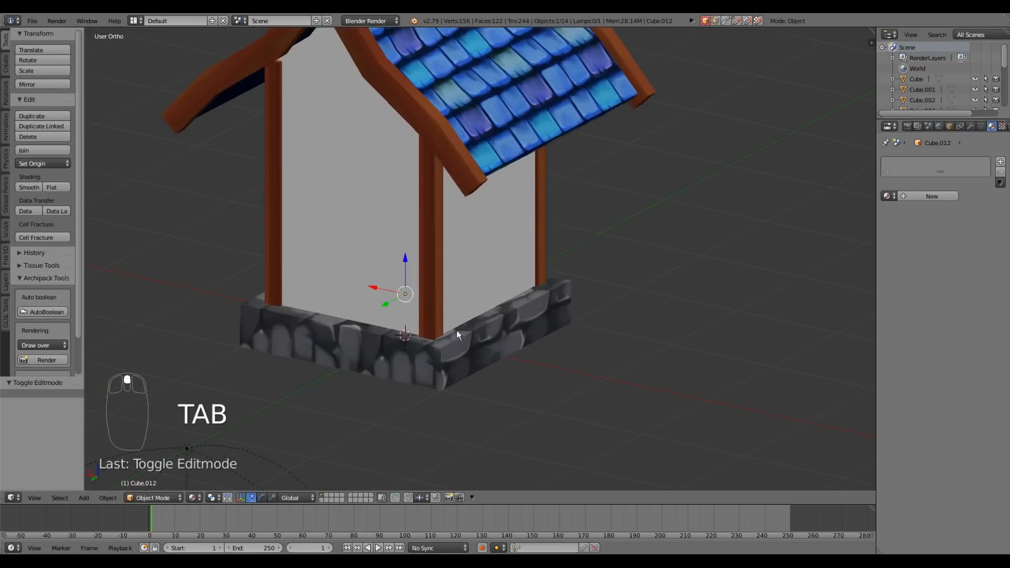
right_click(432, 318)
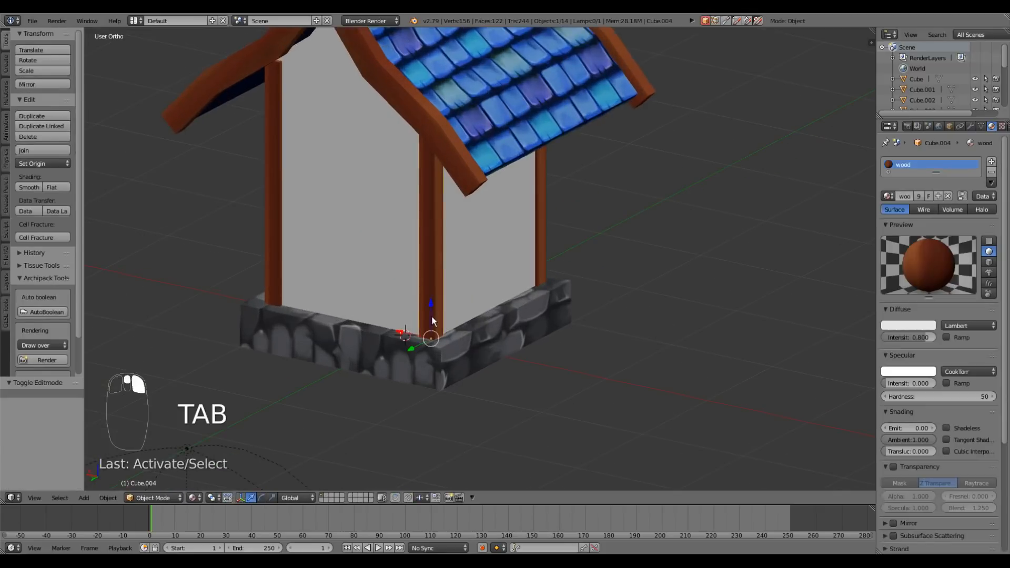
right_click(543, 265, "shift")
left_click_drag(463, 308, 466, 309)
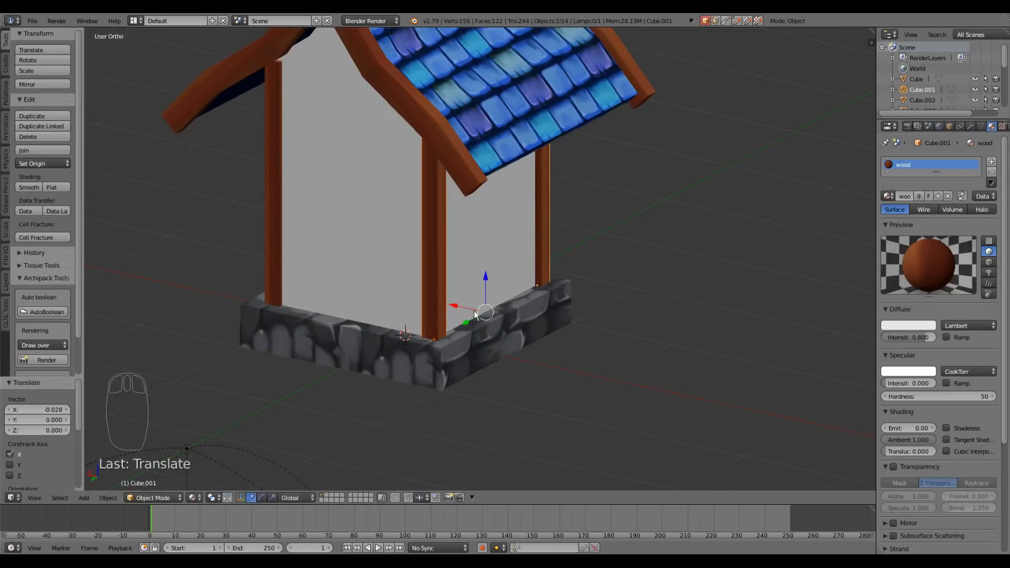
Select the wall object between the wooden posts and open its mesh in Edit Mode
middle_click_drag(689, 416, 461, 434)
middle_click_drag(540, 409, 456, 409)
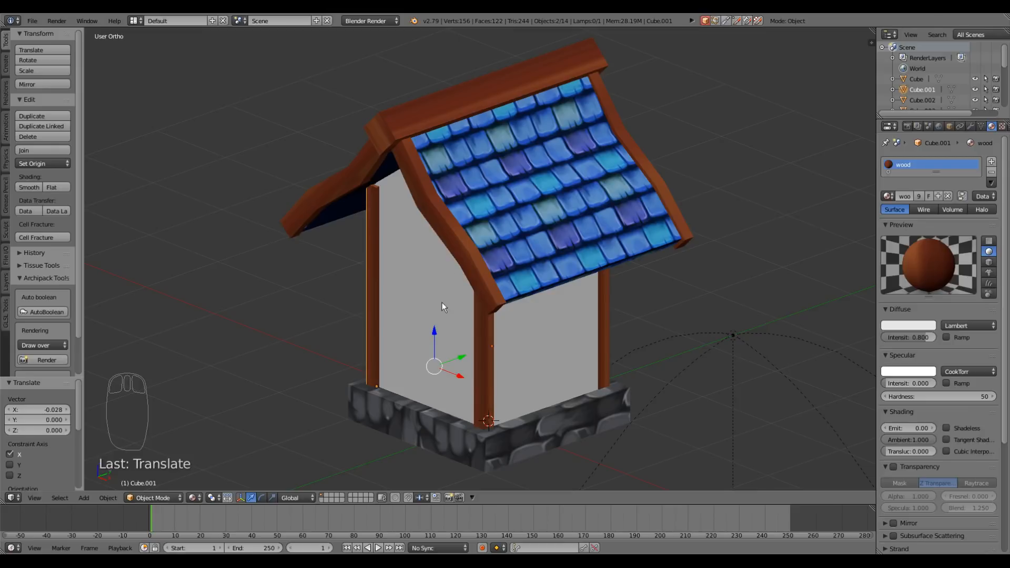
right_click(438, 330)
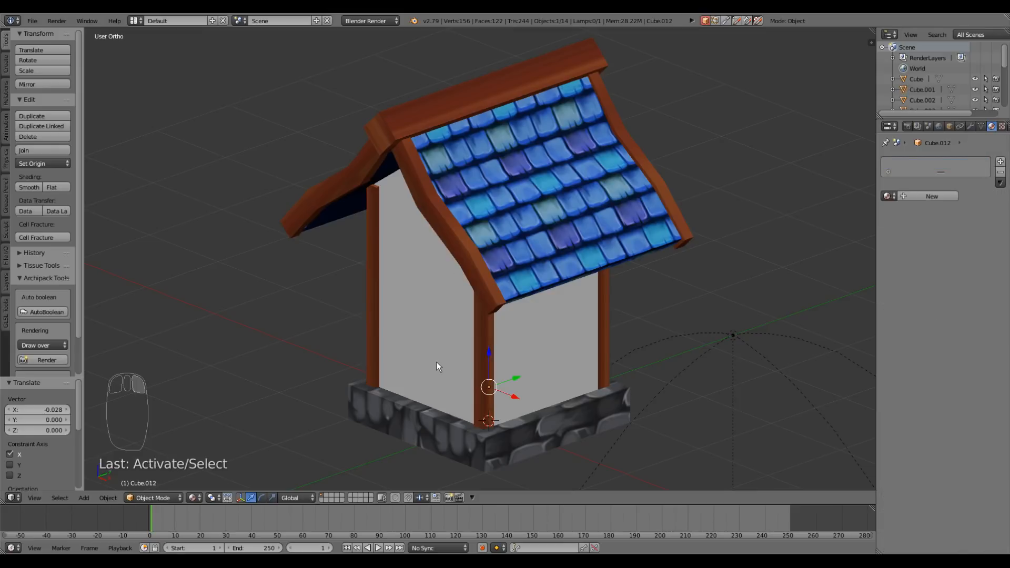
scroll(437, 362, "up", 3)
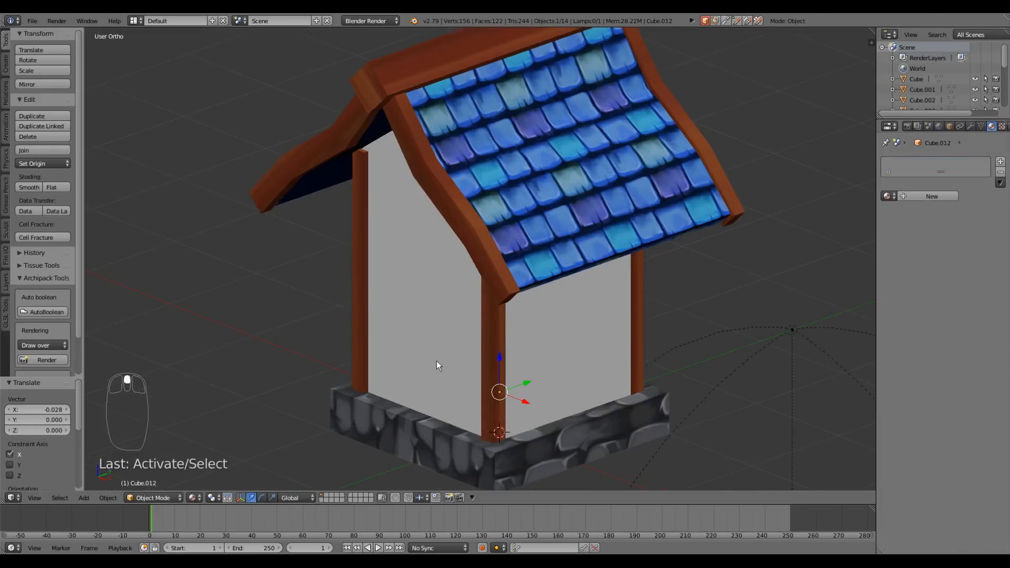
key("Tab")
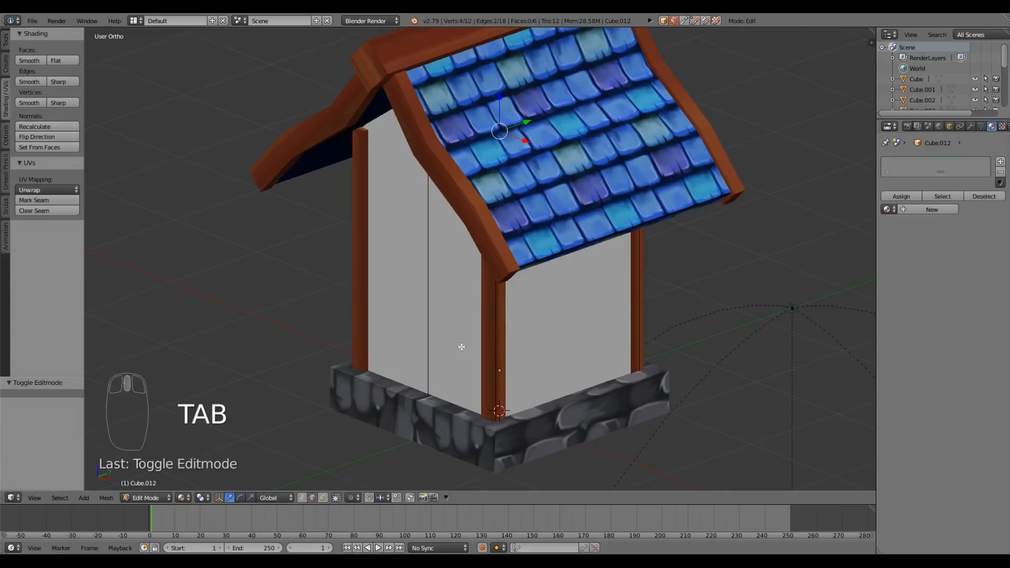
middle_click_drag(446, 353, 479, 358)
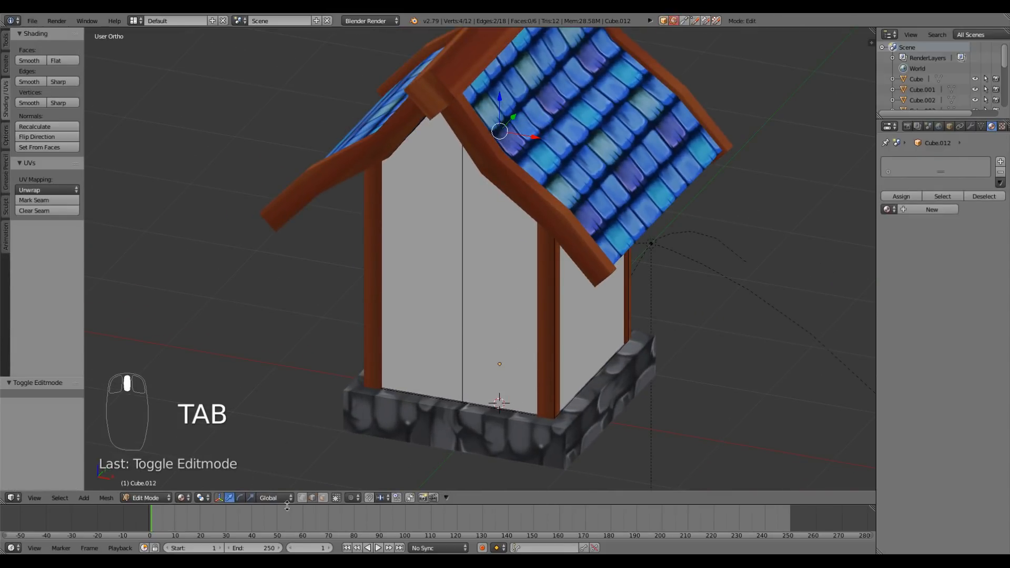
middle_click_drag(496, 404, 534, 364)
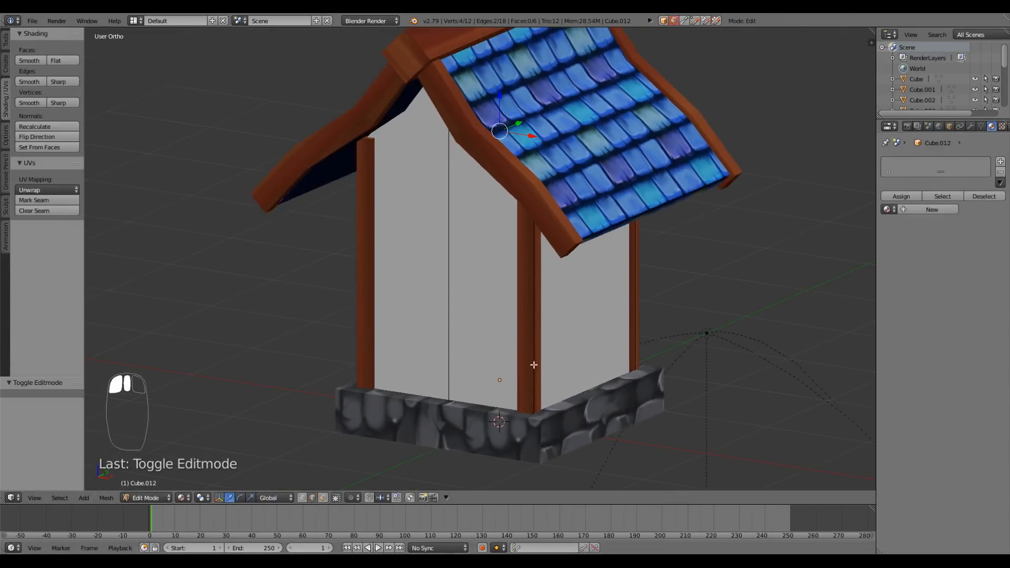
Mark the four vertical corner edges of the wall mesh as UV seams, using wireframe display to reach the hidden ones
scroll(534, 365, "up", 2)
right_click(530, 344)
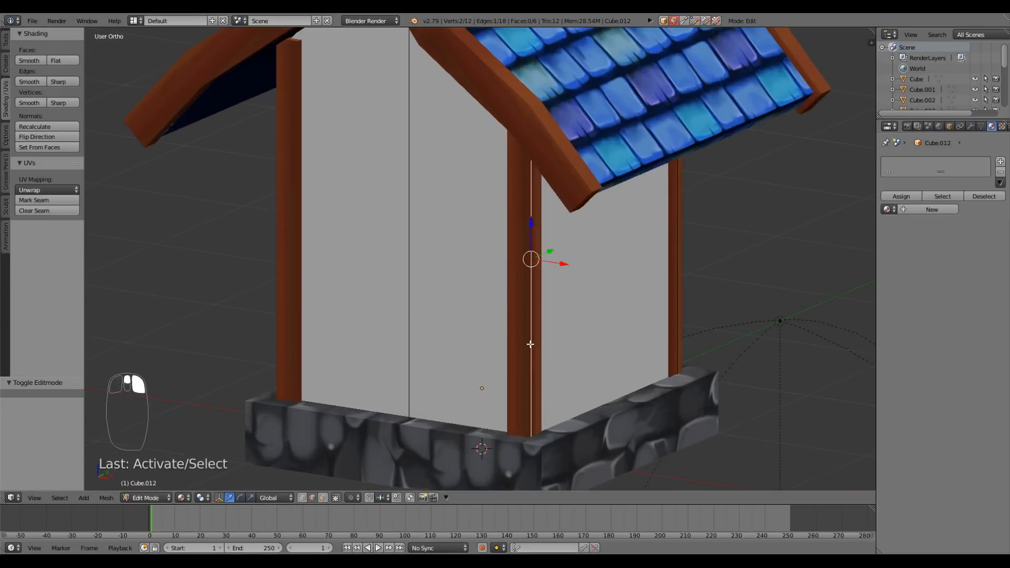
middle_click_drag(535, 344, 449, 357)
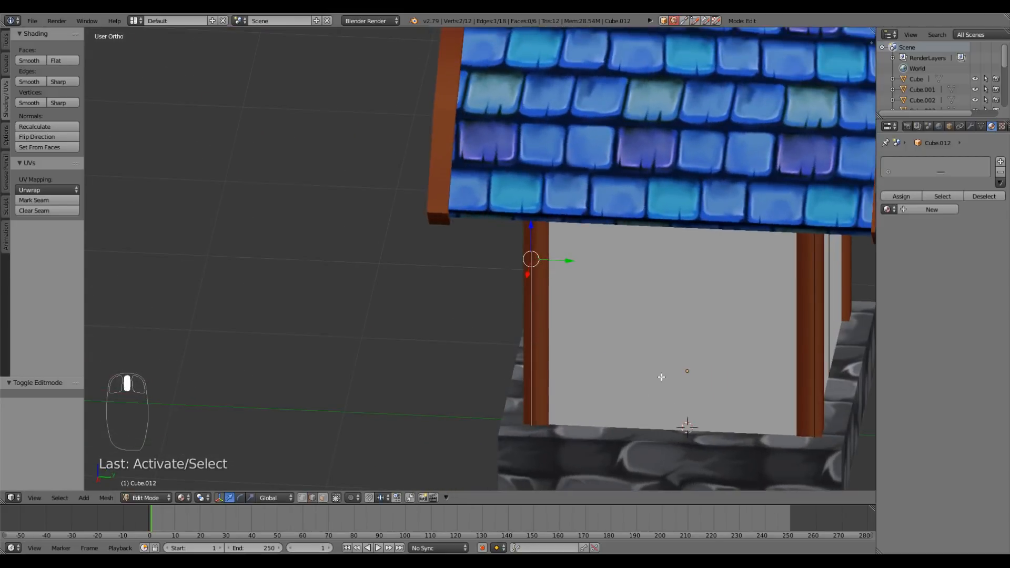
middle_click_drag(661, 374, 602, 397)
right_click(756, 388, "shift")
middle_click_drag(695, 411, 508, 352)
right_click(638, 398, "shift")
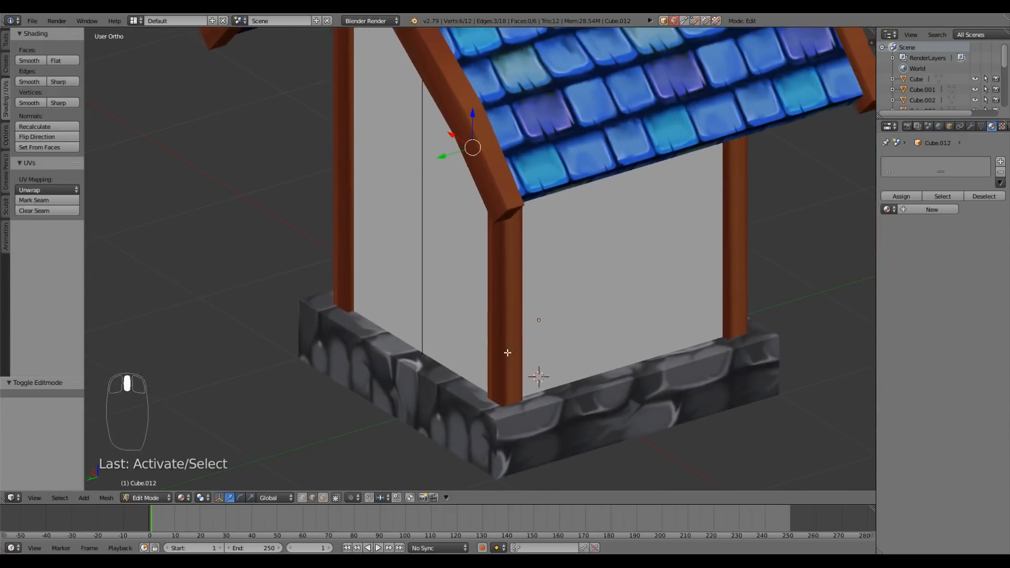
key("z")
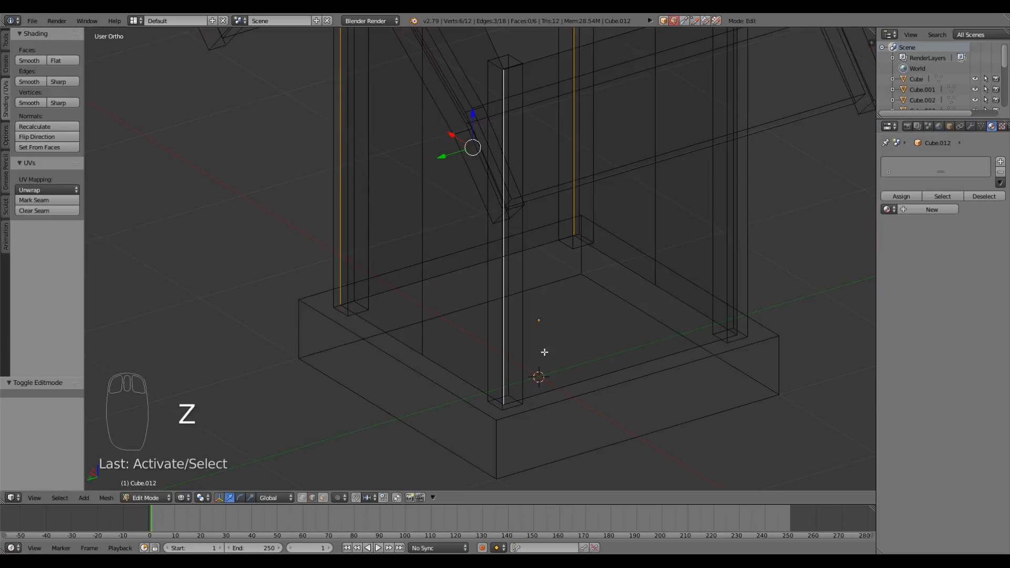
scroll(544, 352, "down", 5)
middle_click_drag(424, 353, 535, 319)
scroll(534, 320, "up", 3)
middle_click_drag(638, 328, 518, 354)
right_click(584, 335, "shift")
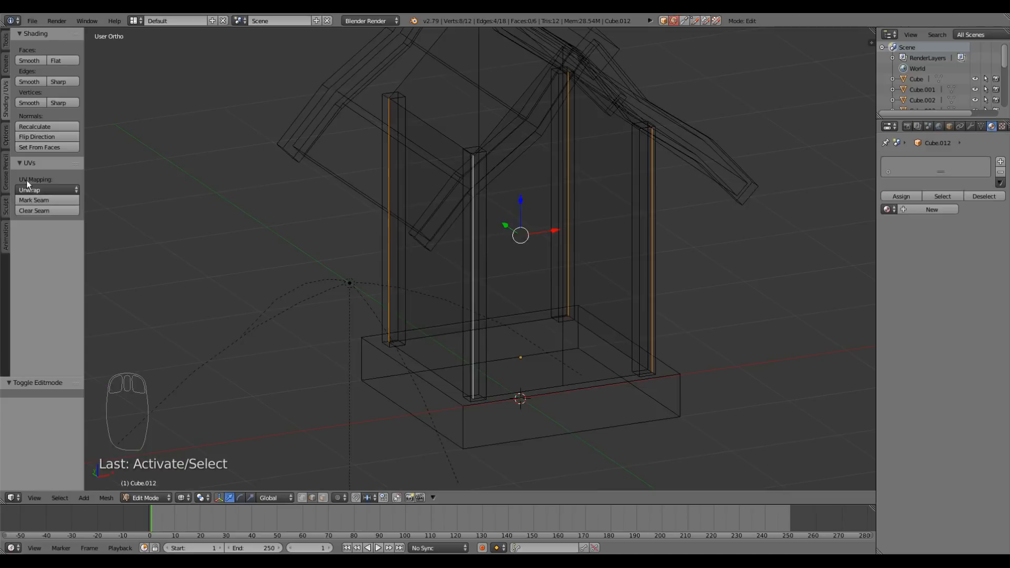
left_click(46, 200)
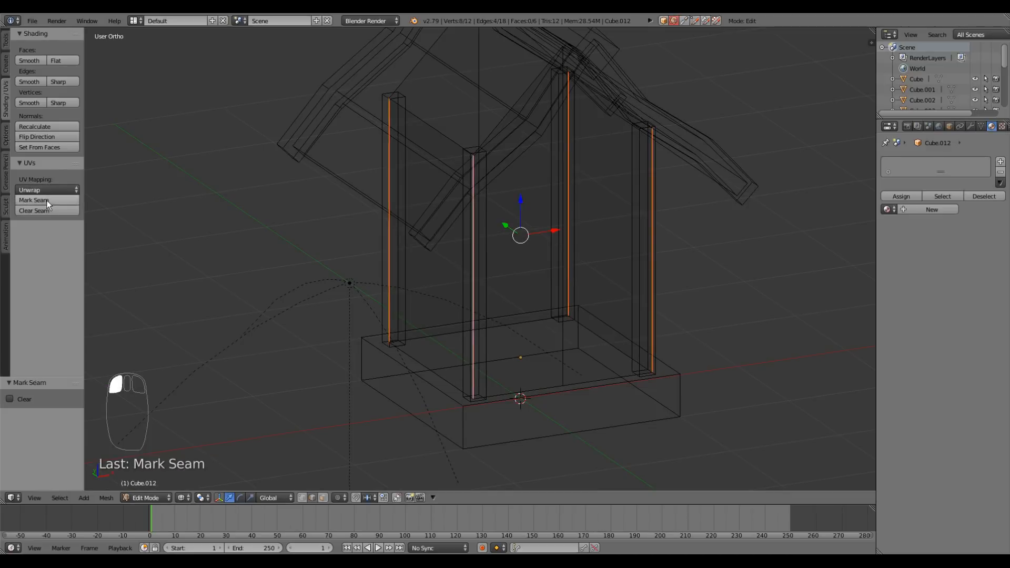
Unwrap the entire wall mesh along its seams, then leave Edit Mode and return to solid display
middle_click_drag(477, 322, 387, 337)
key("a")
key("a")
key("a")
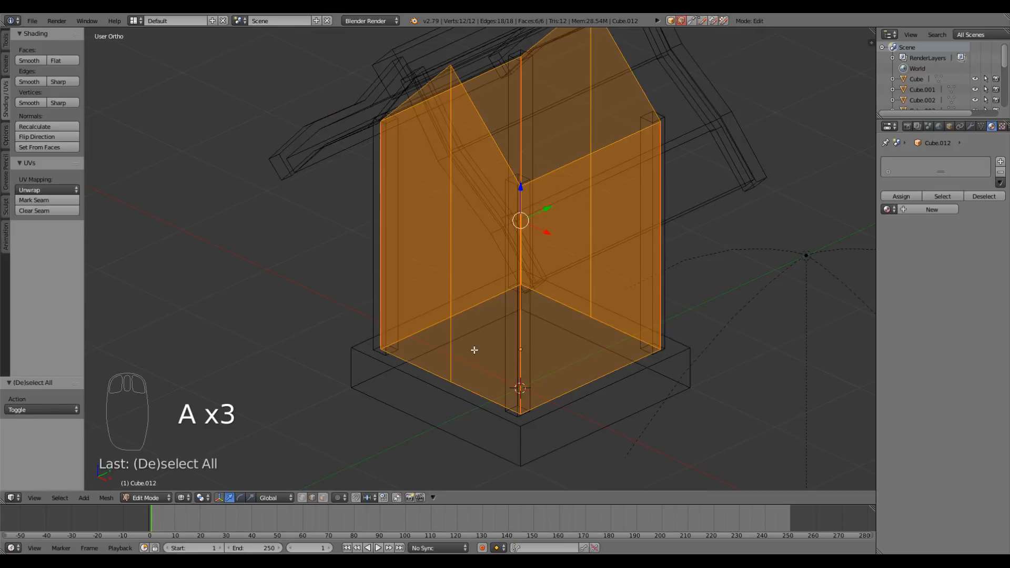
left_click(54, 191)
left_click(36, 204)
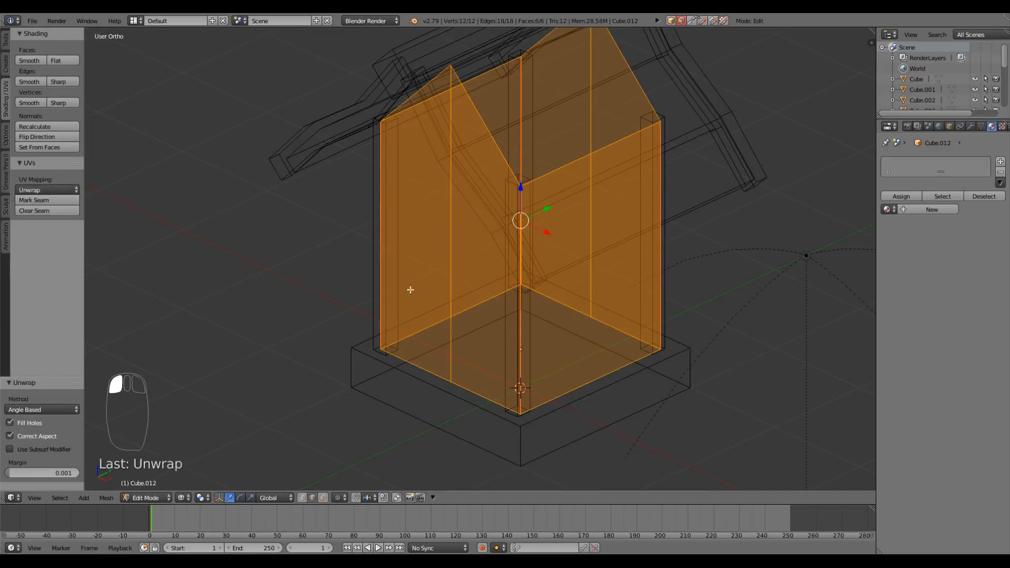
key("Tab")
key("z")
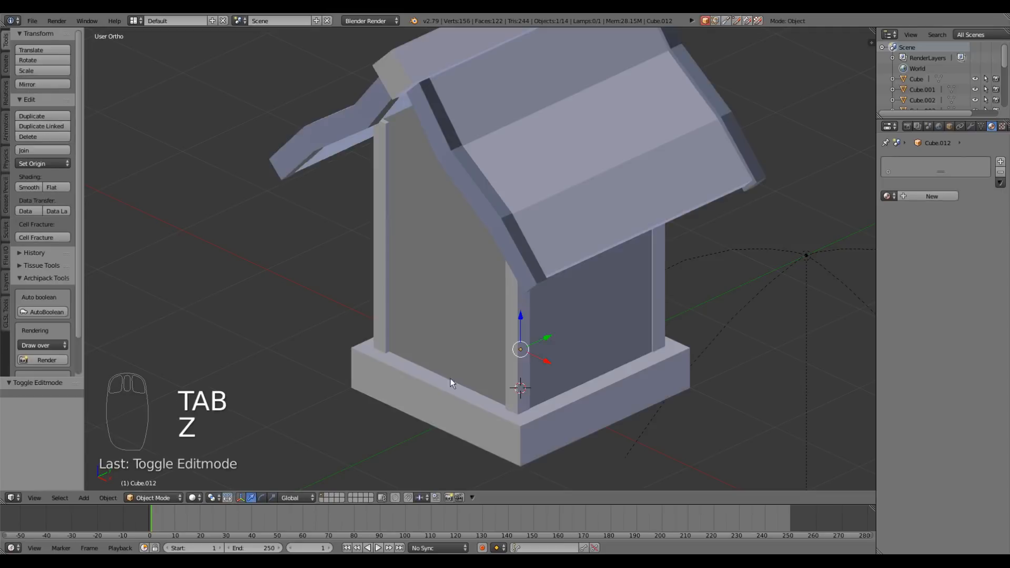
Shift the two wooden posts on the opposite side of the house outward by about 0.045 along X
middle_click_drag(356, 411, 510, 404)
scroll(510, 403, "up", 3)
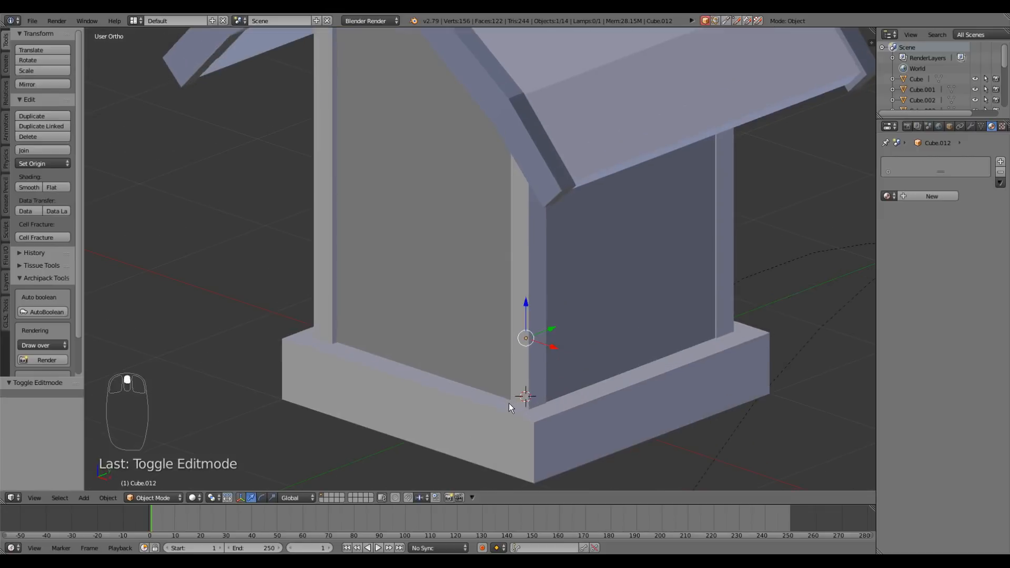
right_click(528, 378)
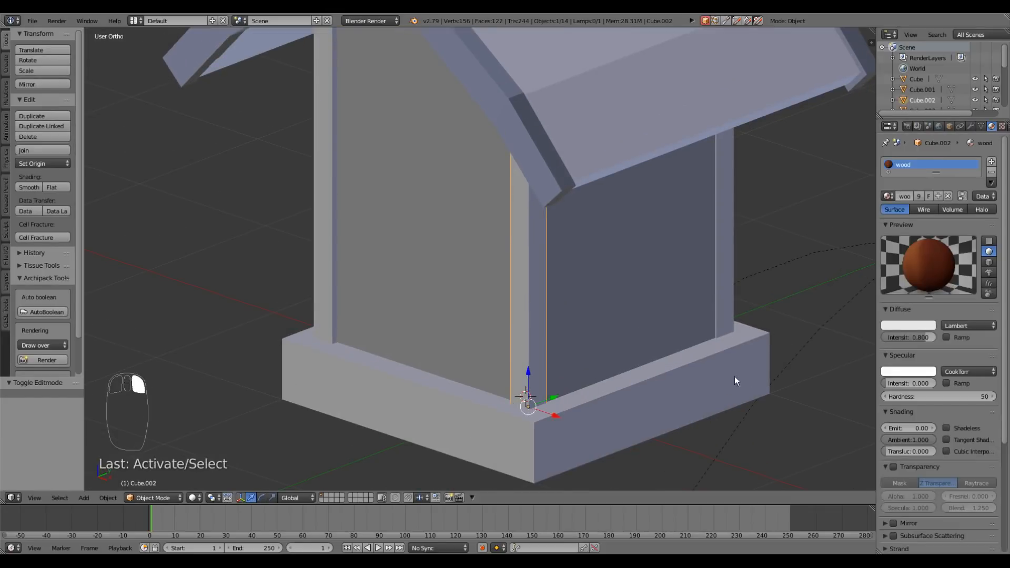
right_click(728, 262, "shift")
middle_click_drag(624, 333, 633, 350)
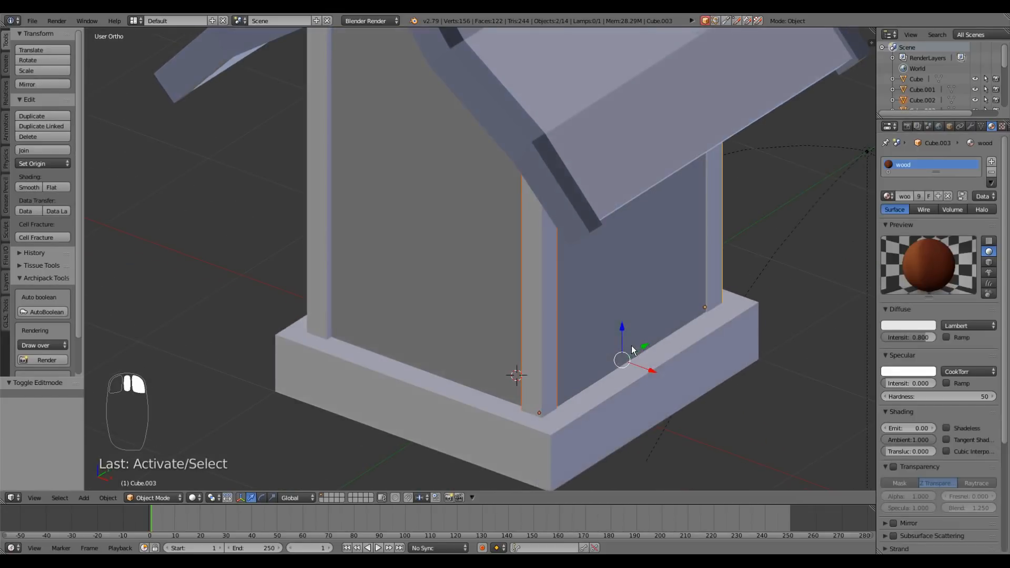
left_click_drag(642, 367, 648, 371)
scroll(598, 376, "down", 4)
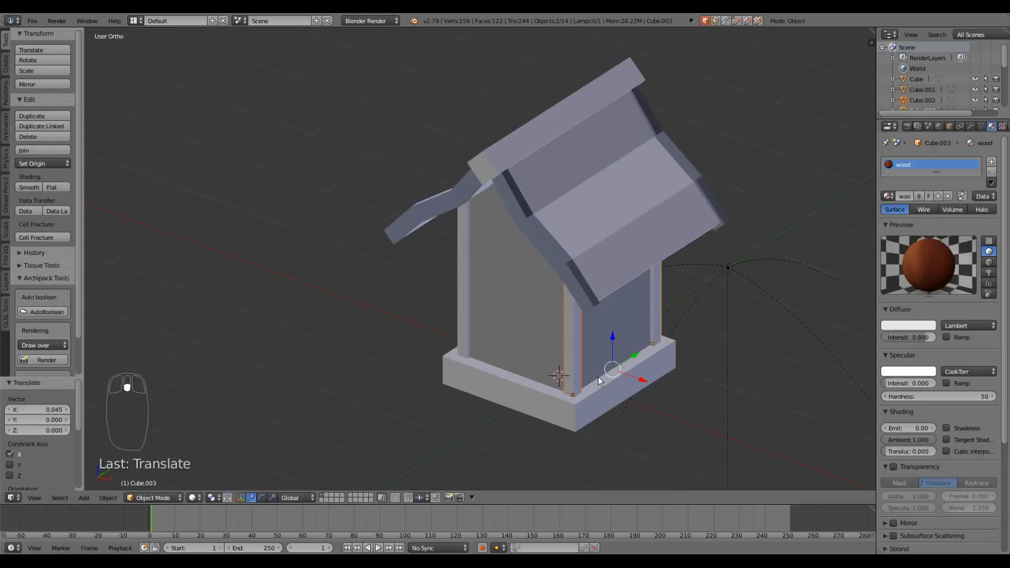
Set the viewport shading to Material
left_click(193, 498)
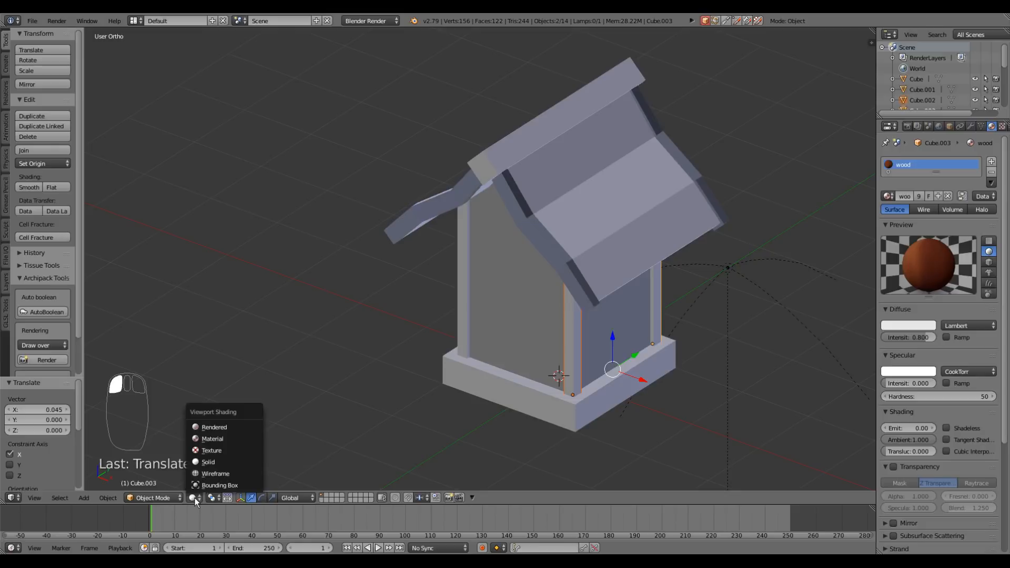
left_click(219, 438)
middle_click_drag(478, 399, 494, 402)
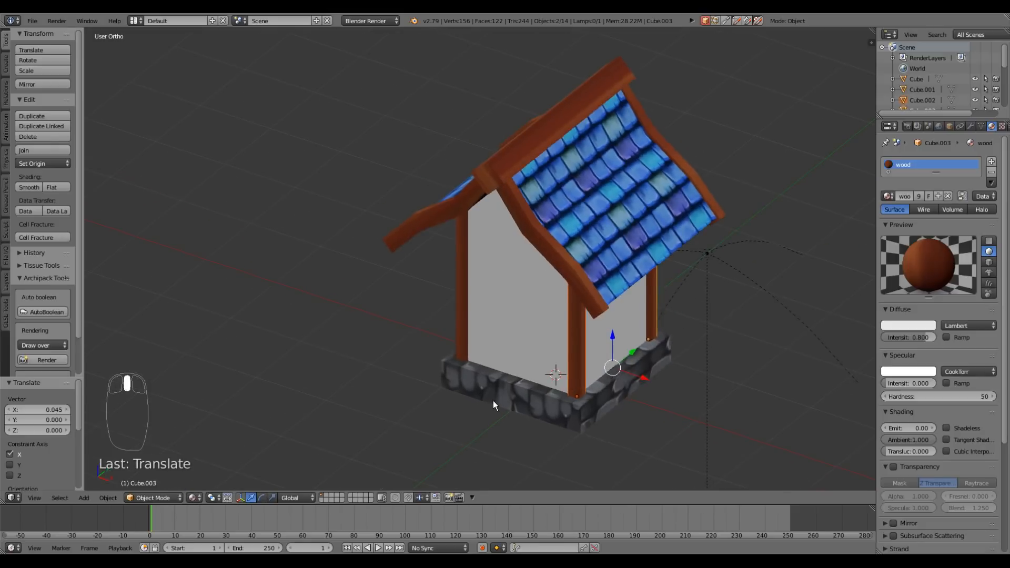
Give the walls a new material named wall and set its specular intensity to 0
right_click(511, 327)
middle_click_drag(511, 327, 516, 356)
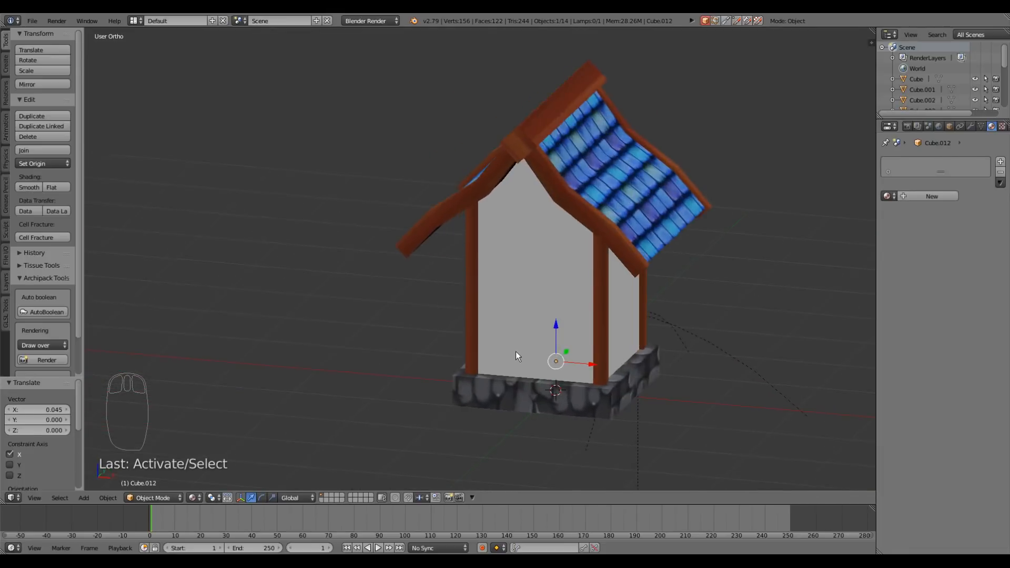
middle_click_drag(712, 283, 699, 279)
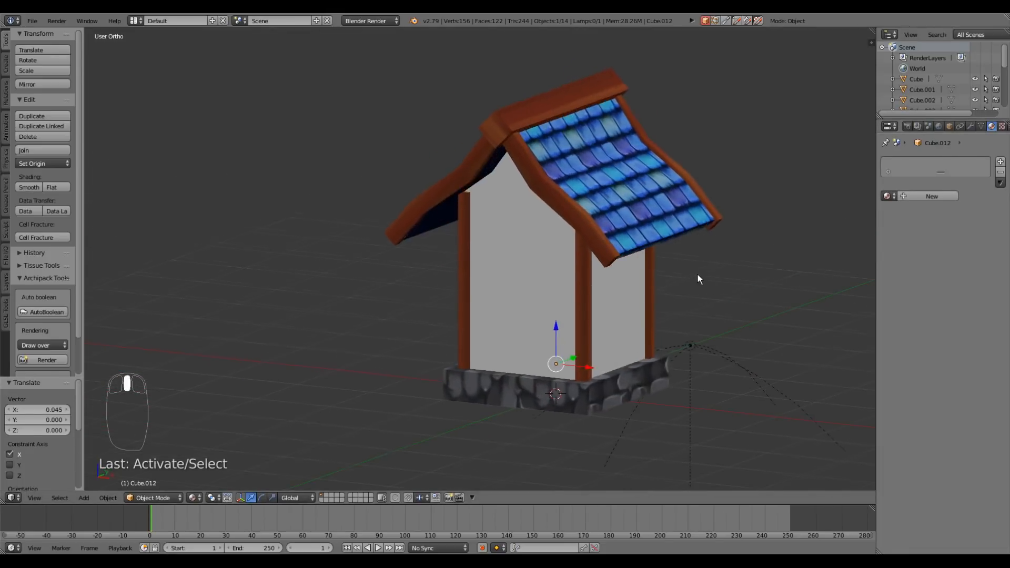
left_click(945, 195)
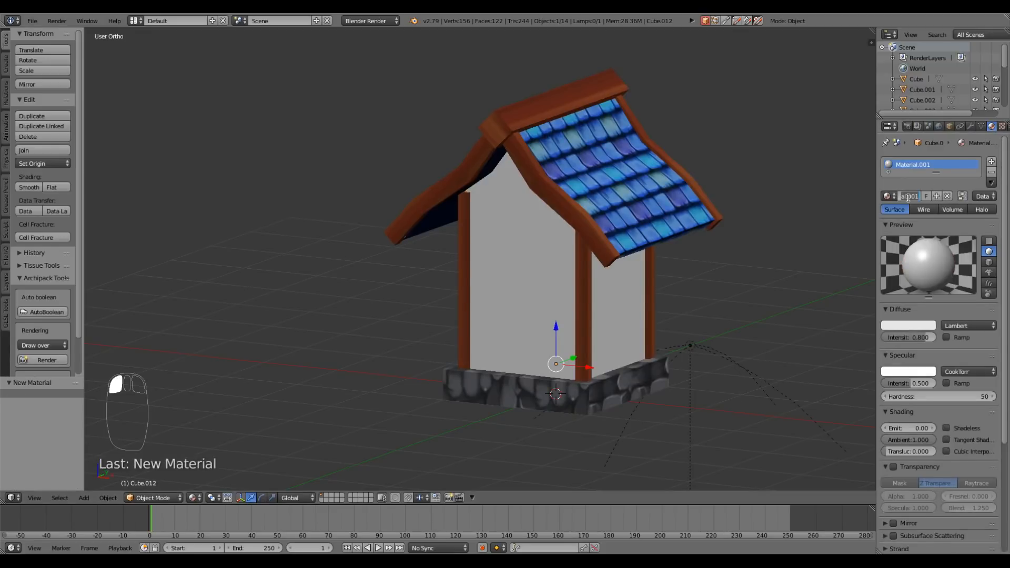
type("wall")
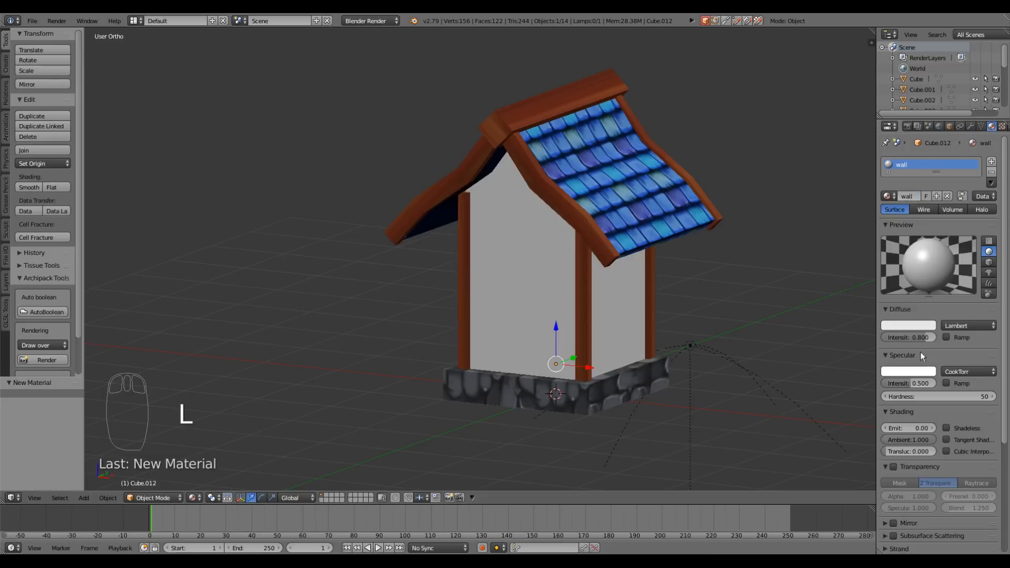
middle_click_drag(625, 364, 624, 376)
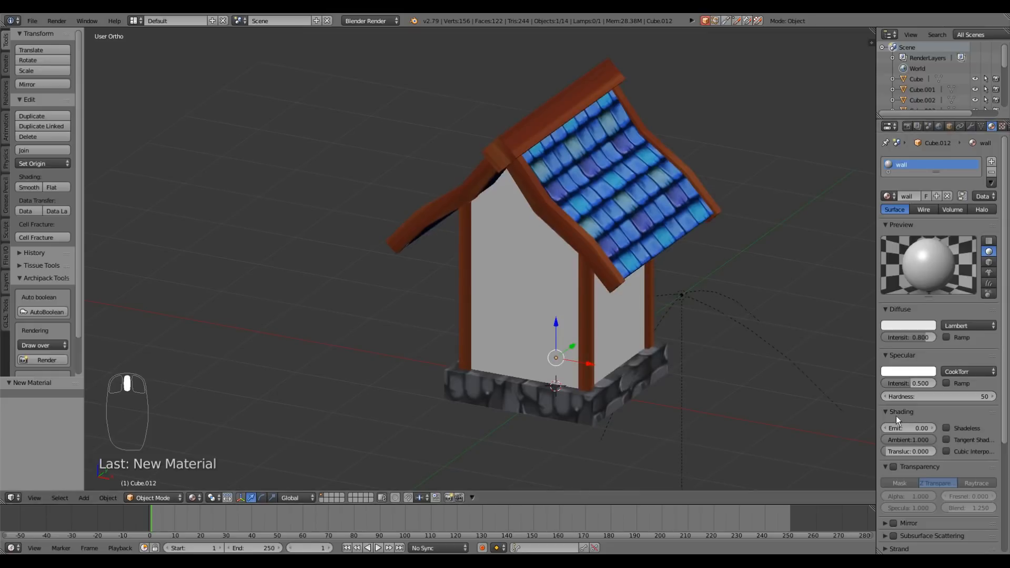
left_click_drag(908, 384, 837, 386)
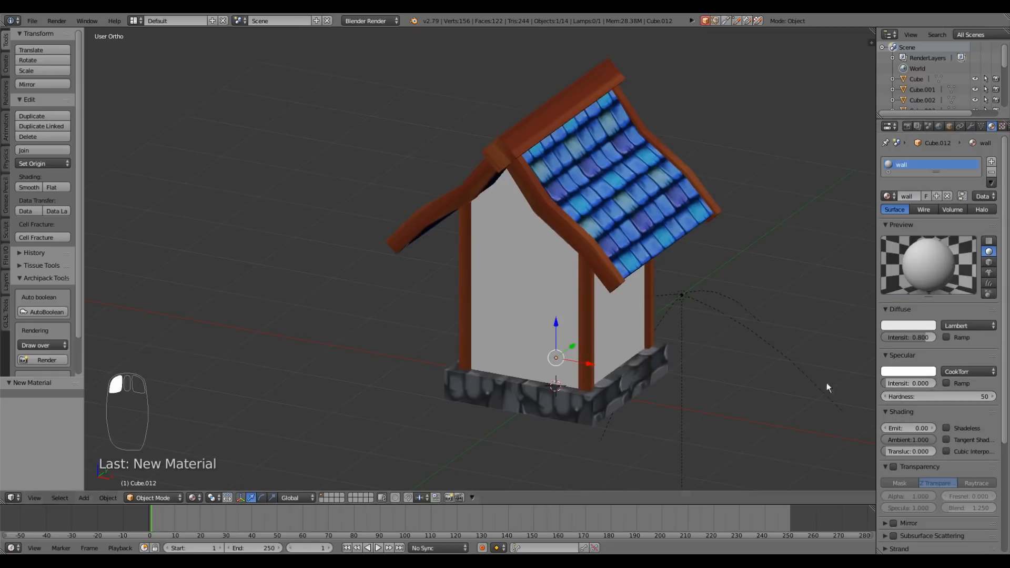
middle_click_drag(826, 388, 654, 390)
middle_click_drag(642, 355, 505, 346)
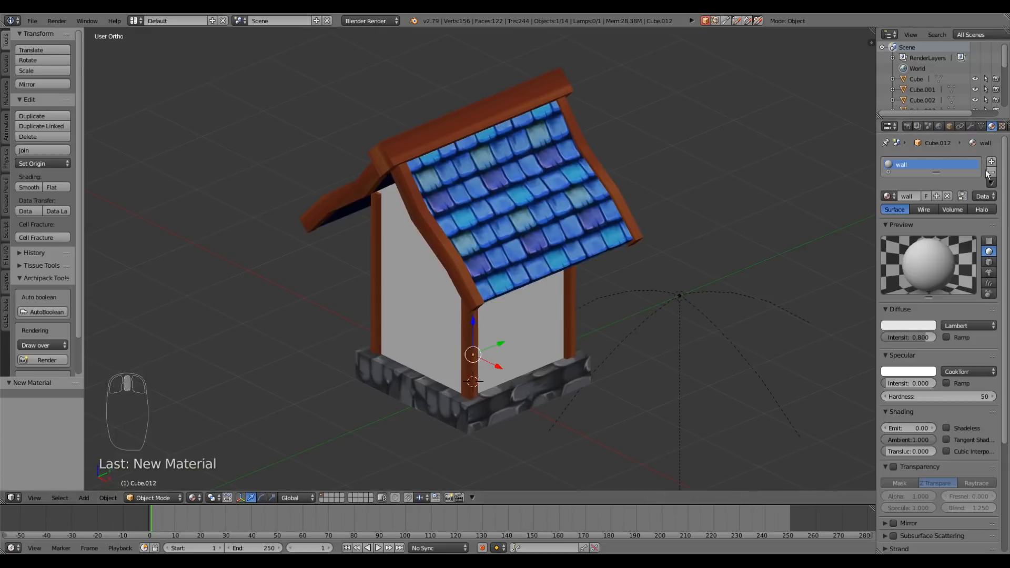
Add a new image texture to the wall material and load wall.png from the terain folder
left_click(1003, 126)
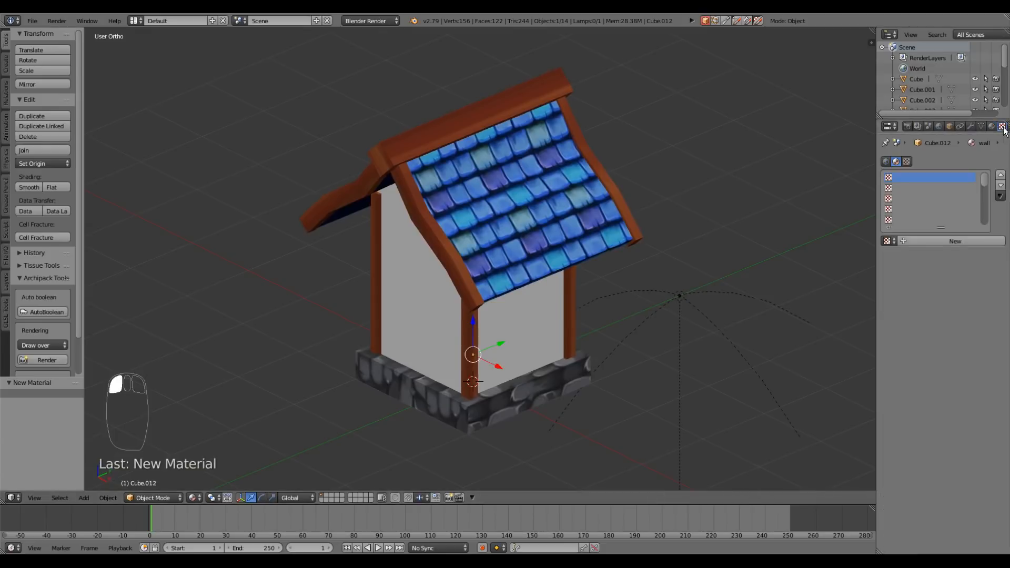
left_click(930, 239)
middle_click_drag(523, 294, 524, 286)
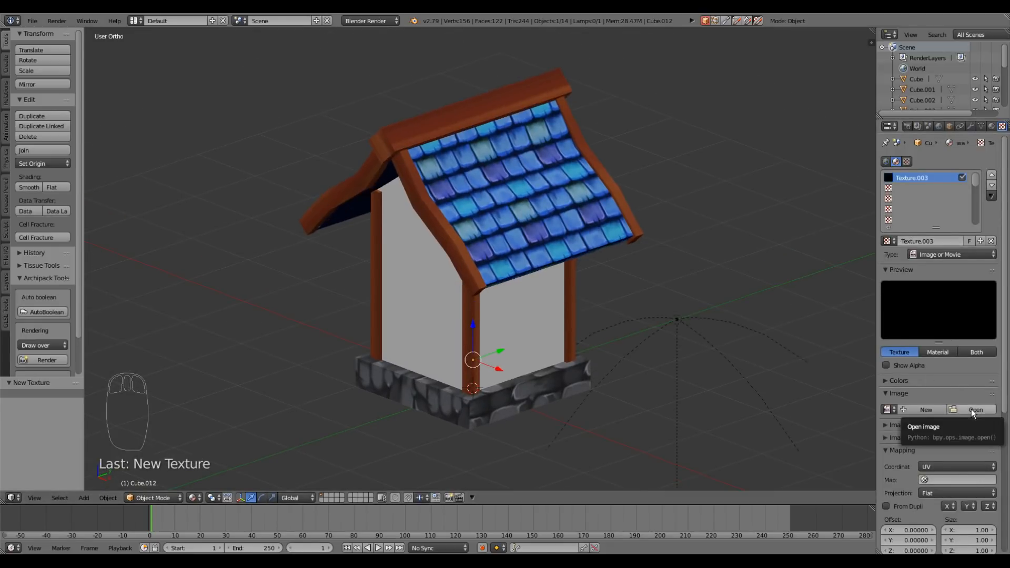
left_click(971, 409)
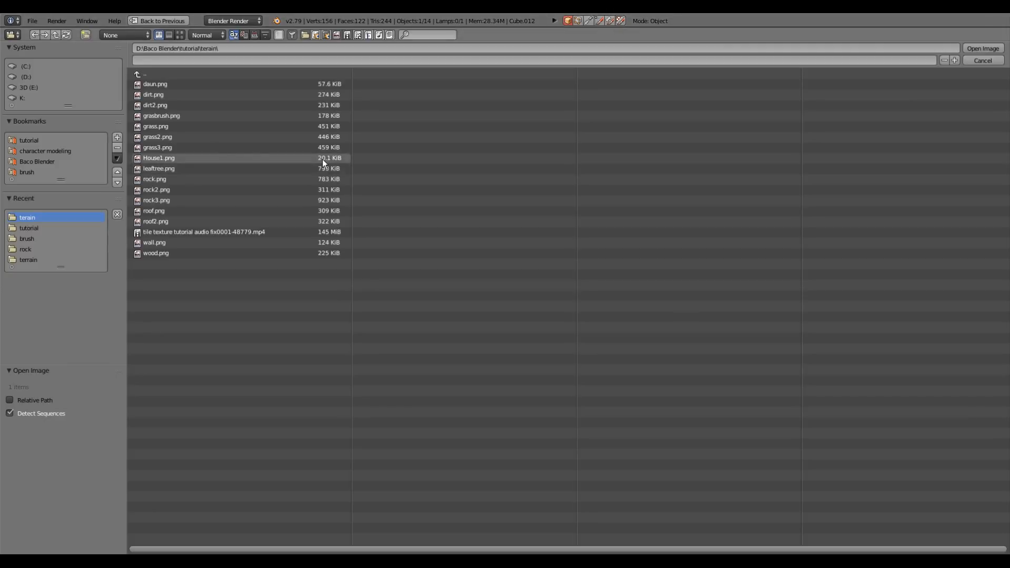
left_click(180, 35)
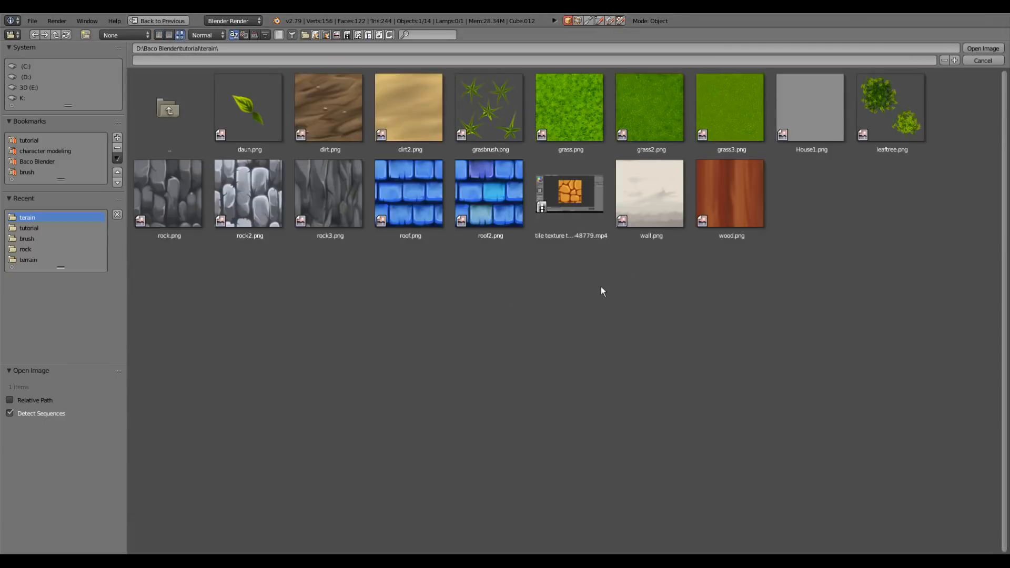
left_click(668, 183)
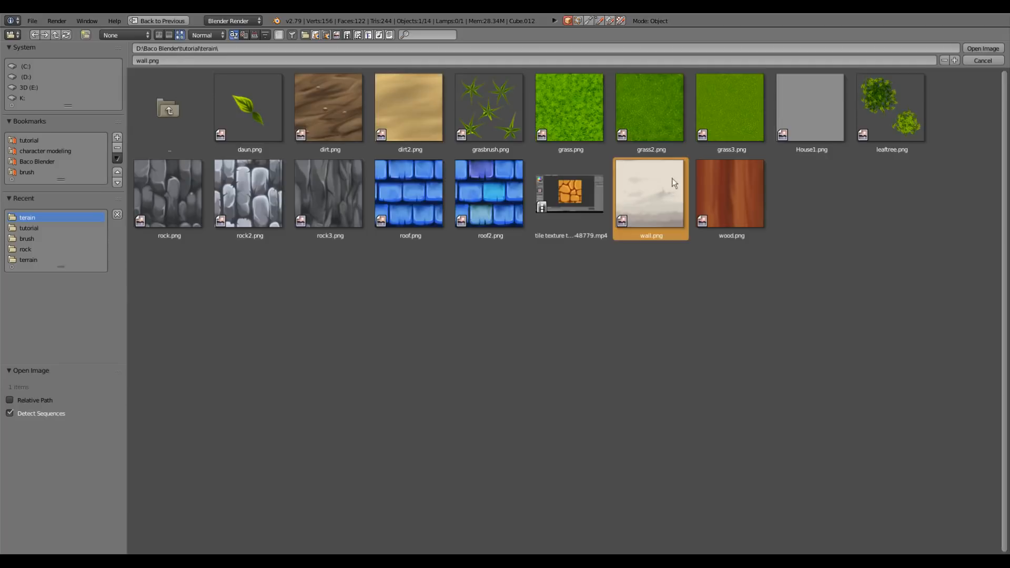
left_click(984, 48)
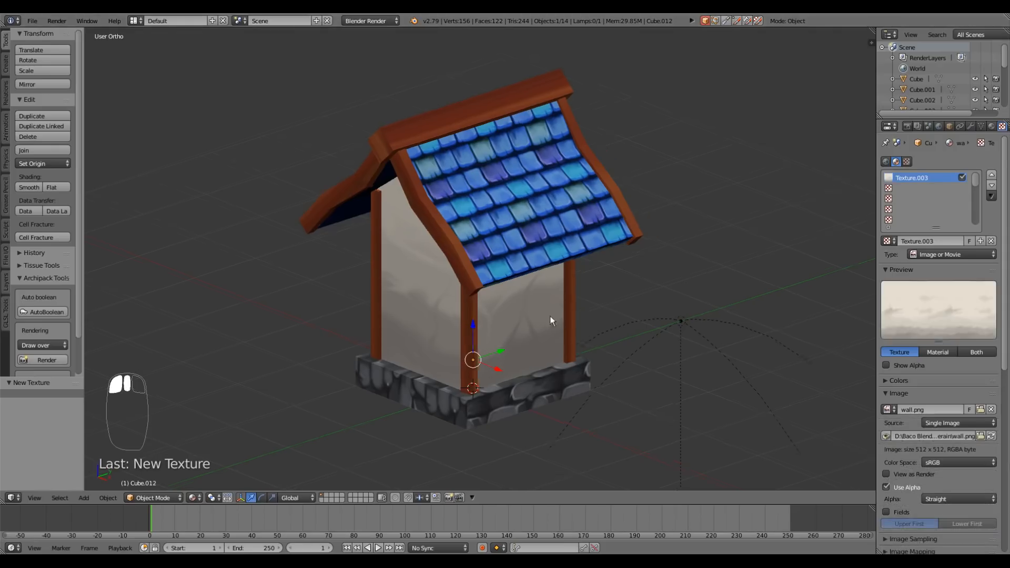
middle_click_drag(552, 321, 592, 313)
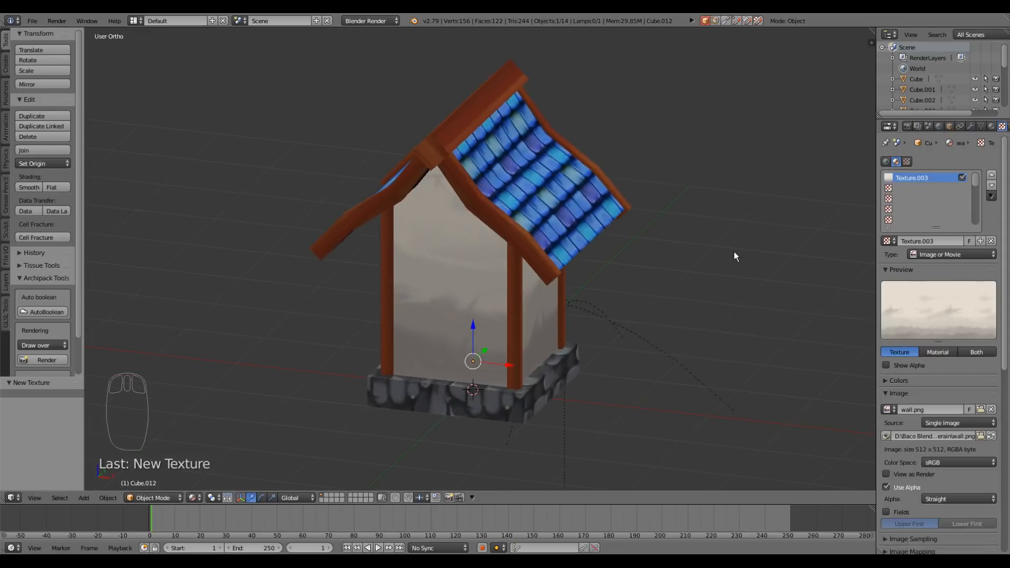
Split the 3D view, show a UV/Image Editor in the second area, and put the walls into Edit Mode
left_click_drag(872, 26, 434, 399)
left_click(414, 499)
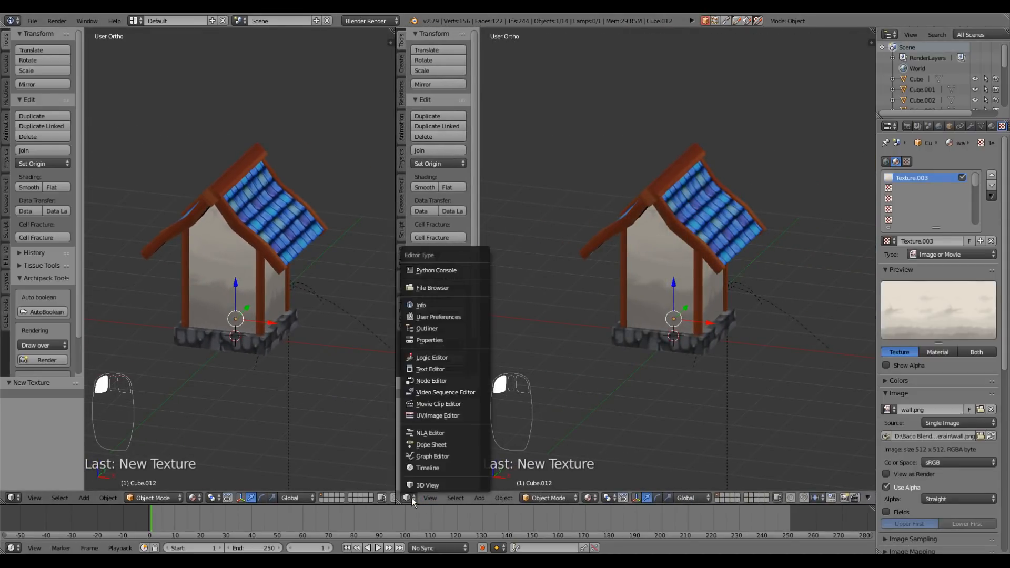
left_click(438, 415)
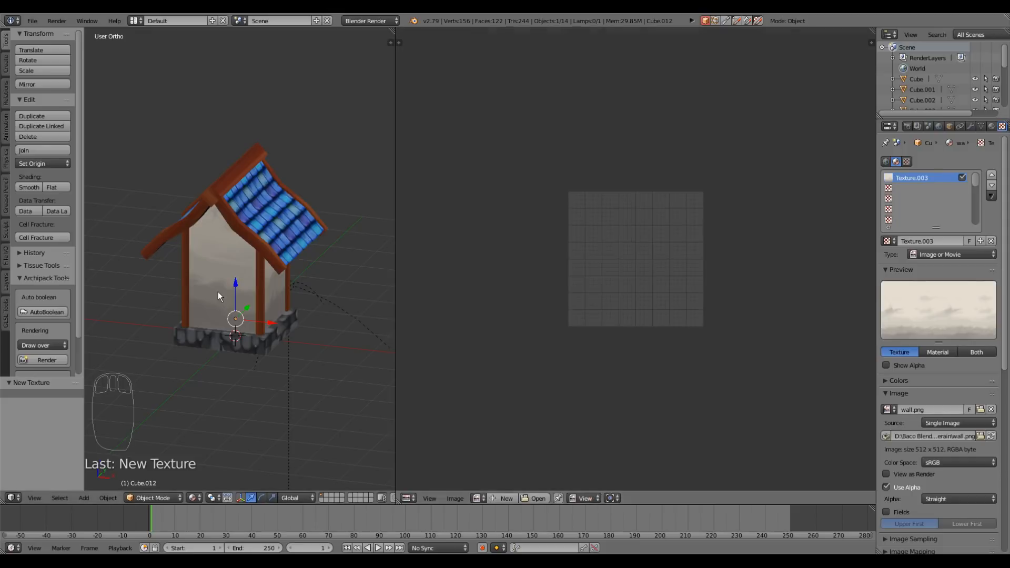
key("Tab")
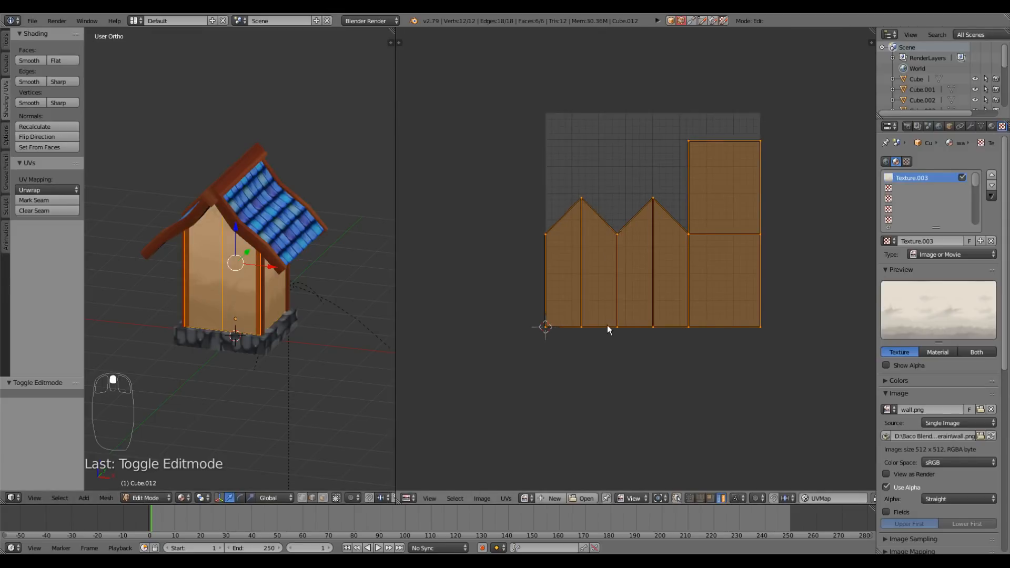
Display wall.png behind the wall's UV layout in the UV/Image Editor
left_click(529, 499)
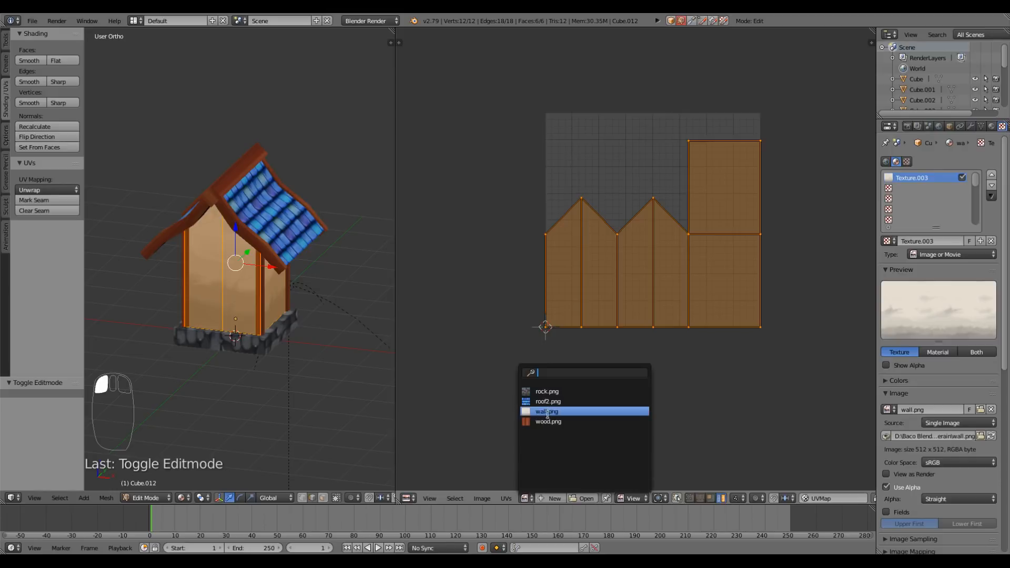
left_click(548, 412)
scroll(607, 355, "up", 3)
scroll(607, 355, "down", 4)
scroll(607, 355, "up", 2)
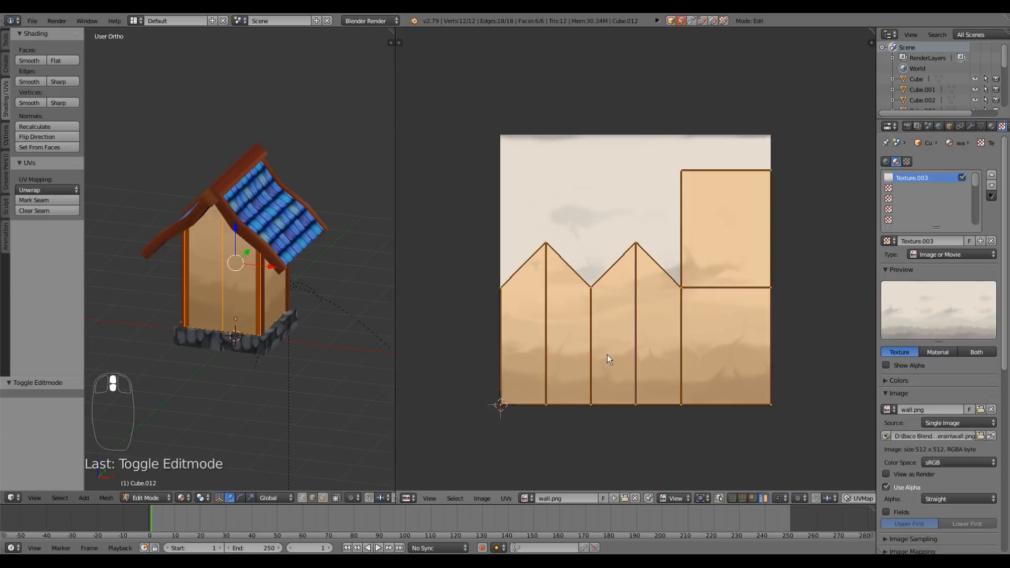
scroll(608, 354, "down", 2)
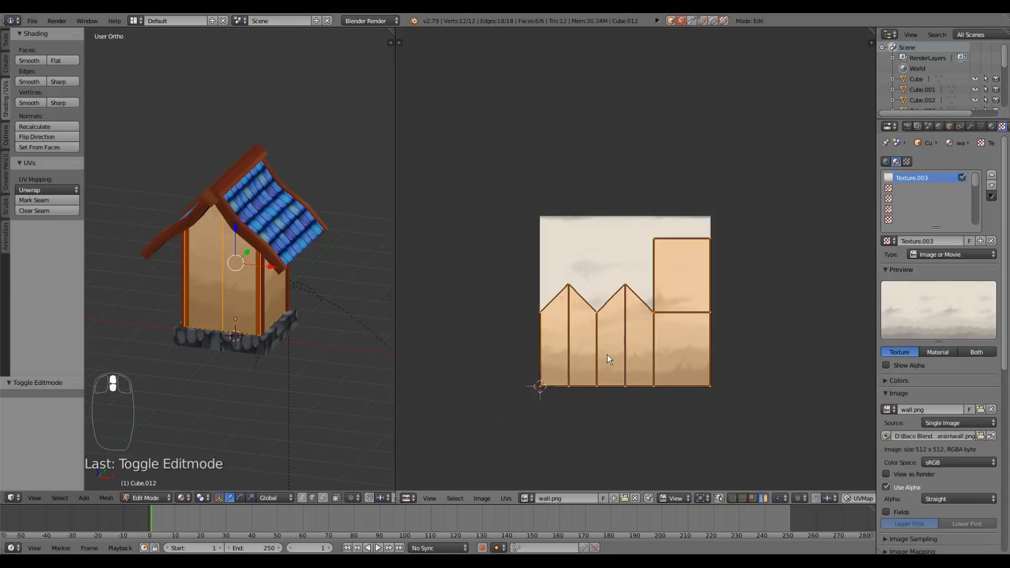
Set UV selection to whole islands and move the two rectangular wall islands off the texture, side by side below its lower-right corner
left_click(765, 499)
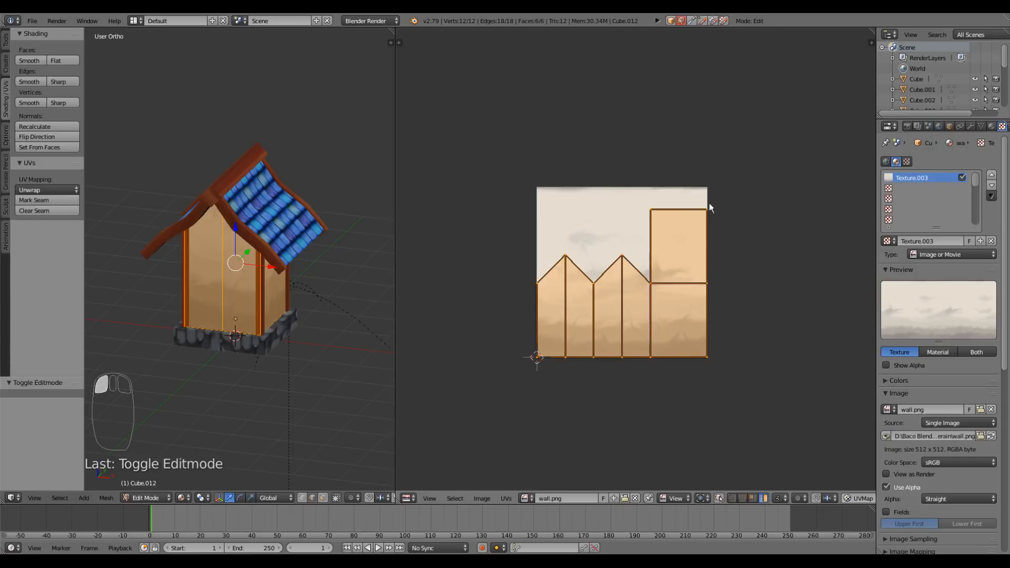
right_click(693, 243)
key("g")
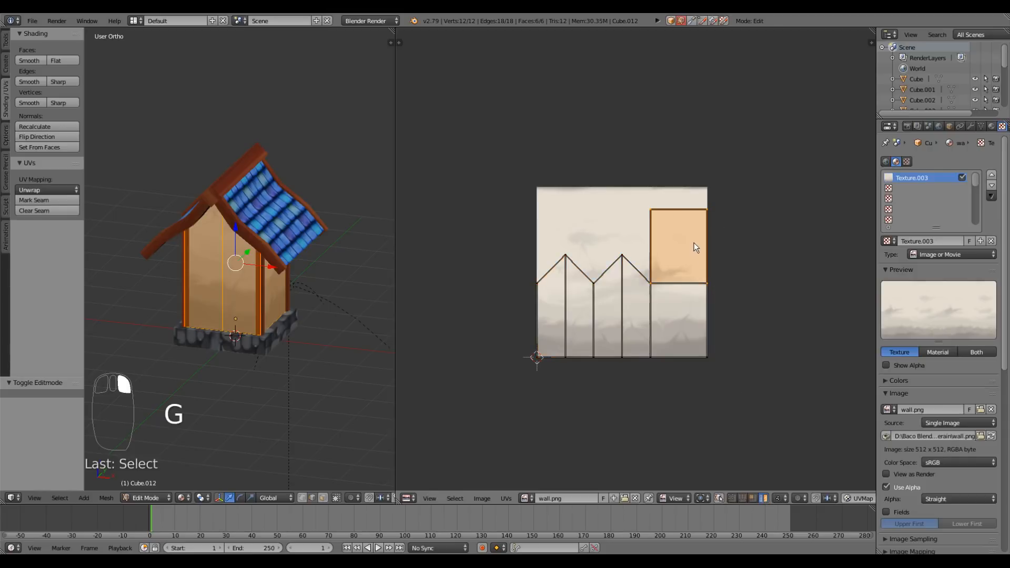
left_click(806, 417)
right_click(680, 330)
key("g")
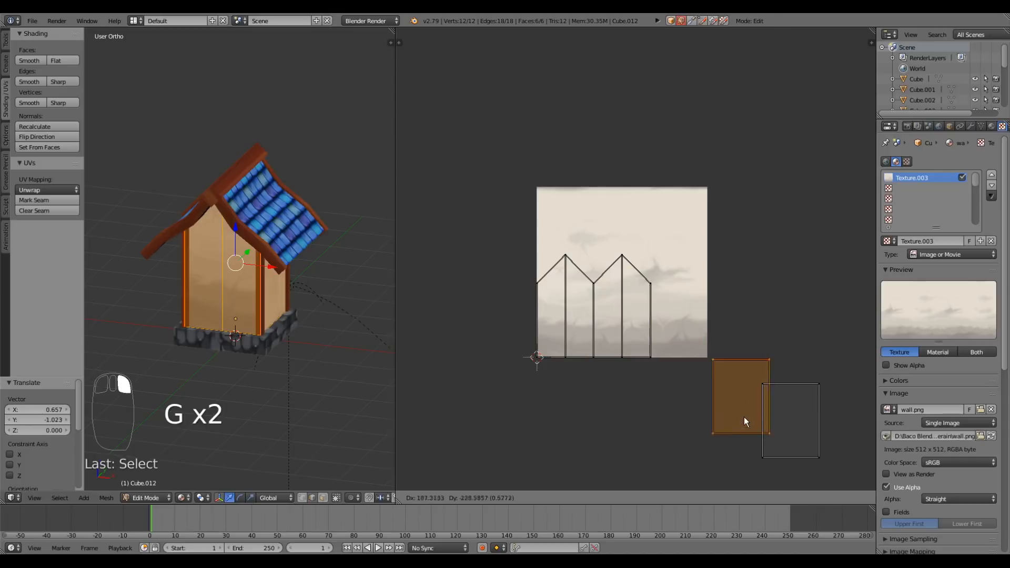
left_click(731, 431)
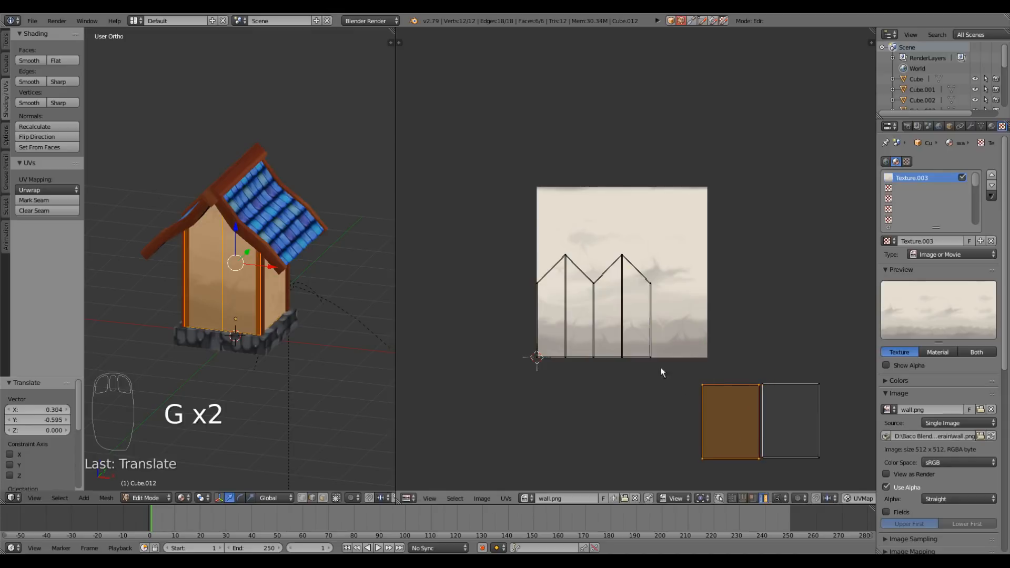
Move the right gabled wall island about 0.034 along X away from the other one, and add the left gabled island to the selection
right_click(611, 312)
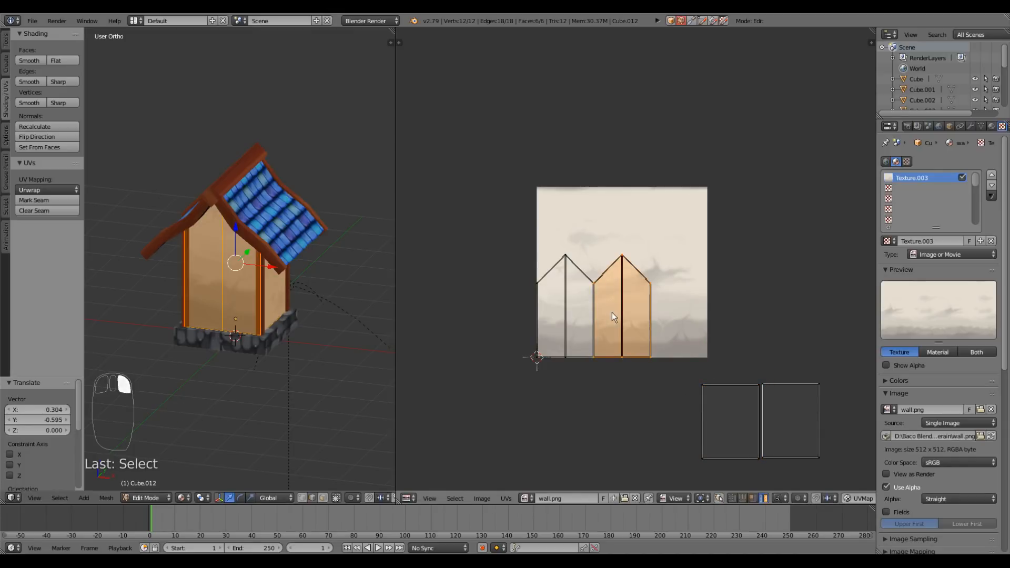
key("g")
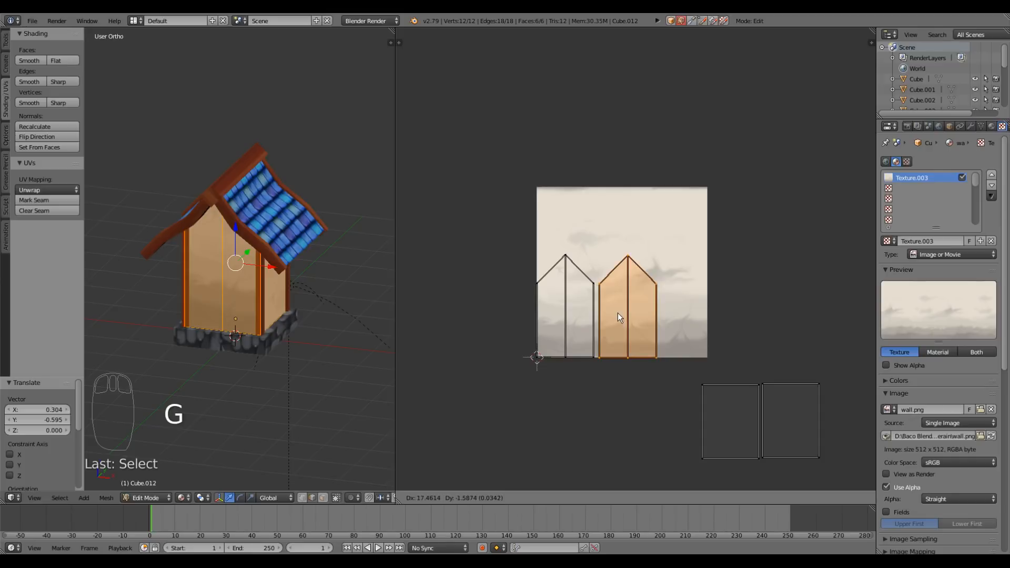
left_click(618, 313)
right_click(590, 301, "shift")
scroll(588, 299, "down", 2)
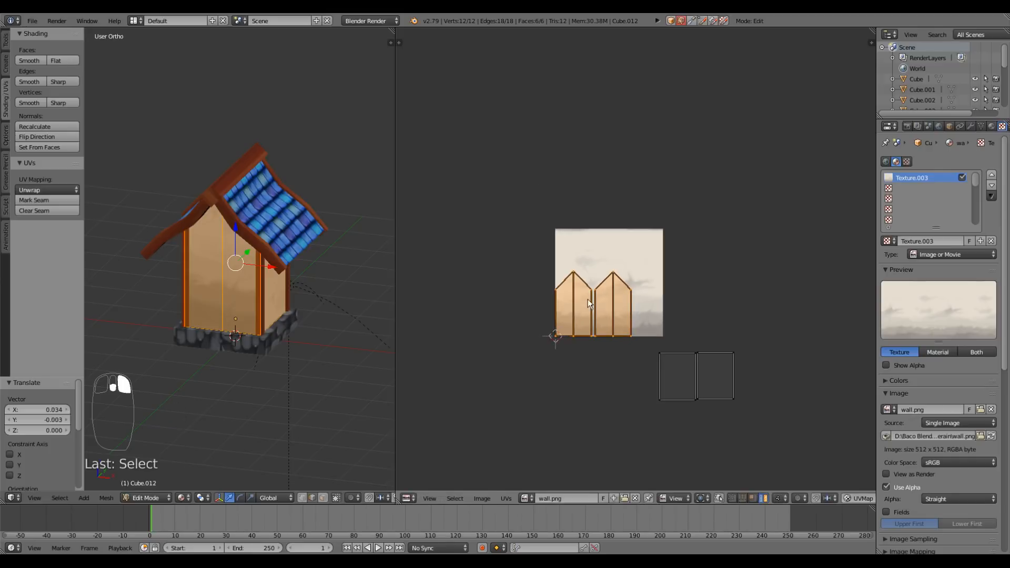
scroll(688, 388, "up", 3)
scroll(687, 388, "down", 1)
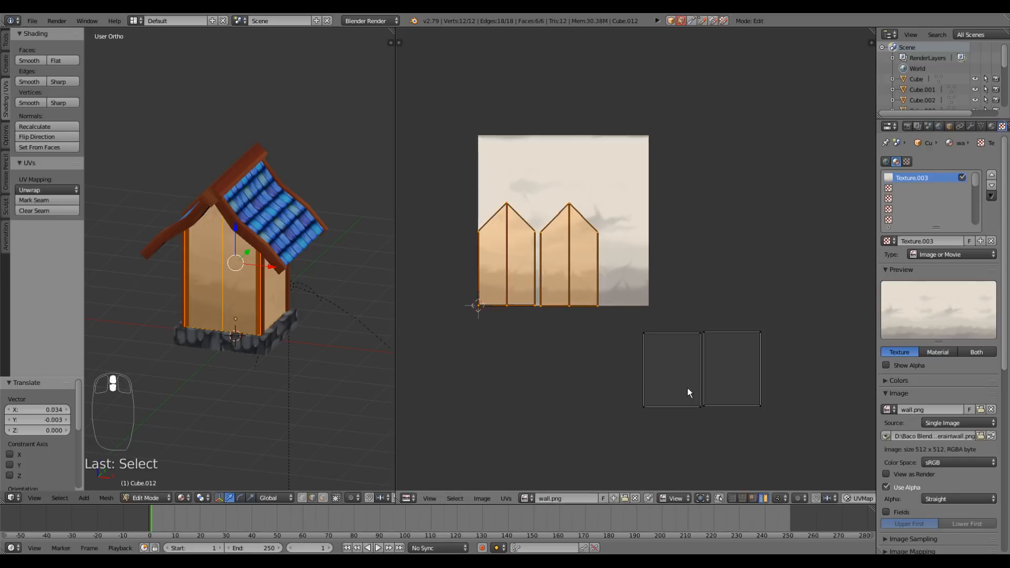
Move the two rectangular wall islands side by side above the two gabled islands, over the texture's upper edge
right_click(679, 380)
key("g")
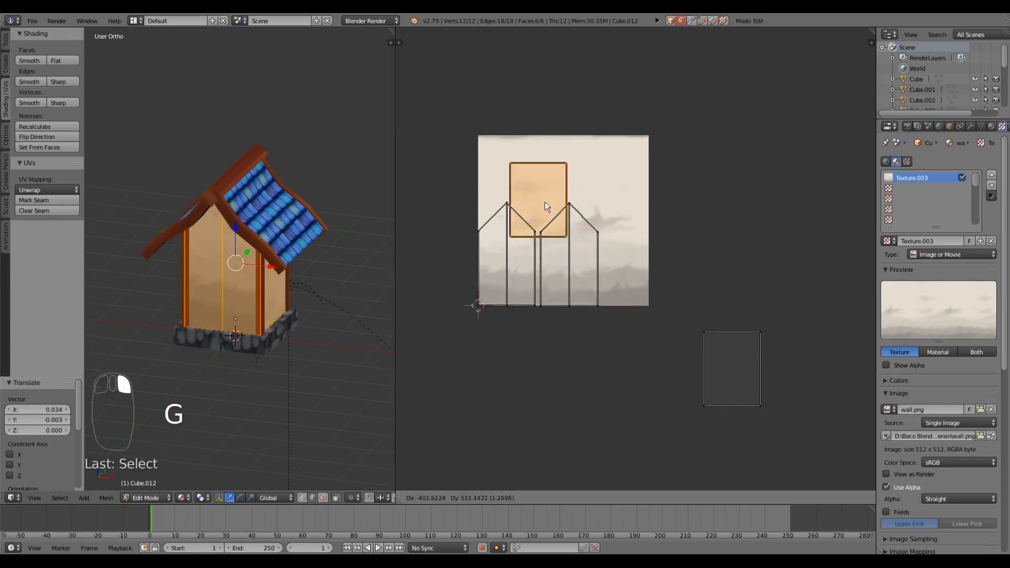
left_click(512, 167)
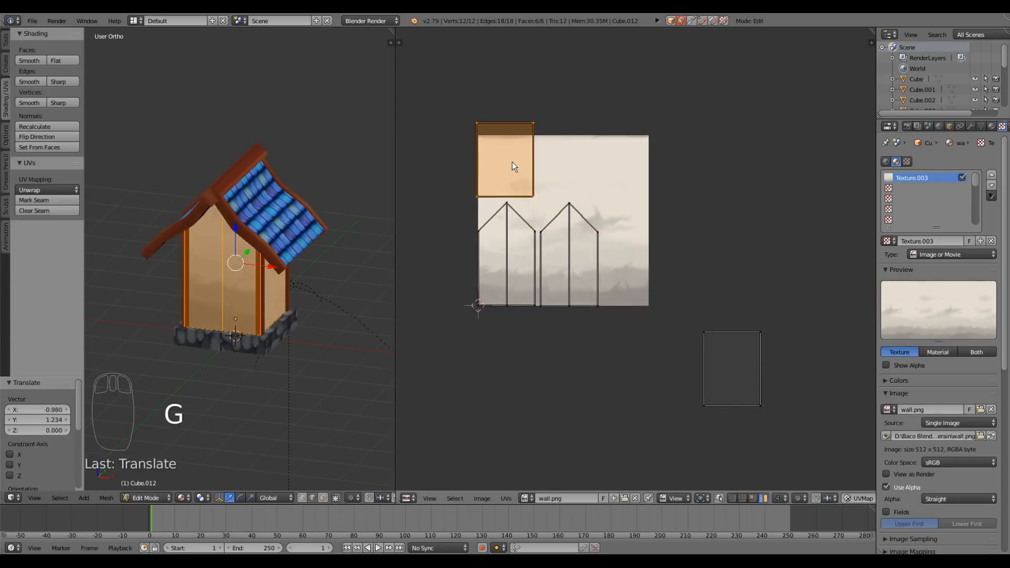
right_click(722, 363)
key("g")
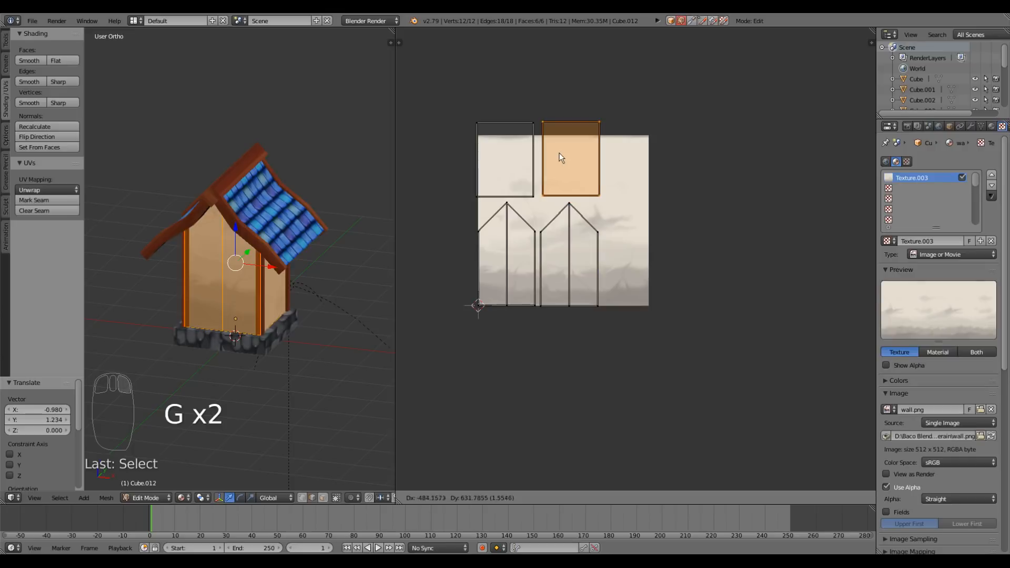
left_click(560, 154)
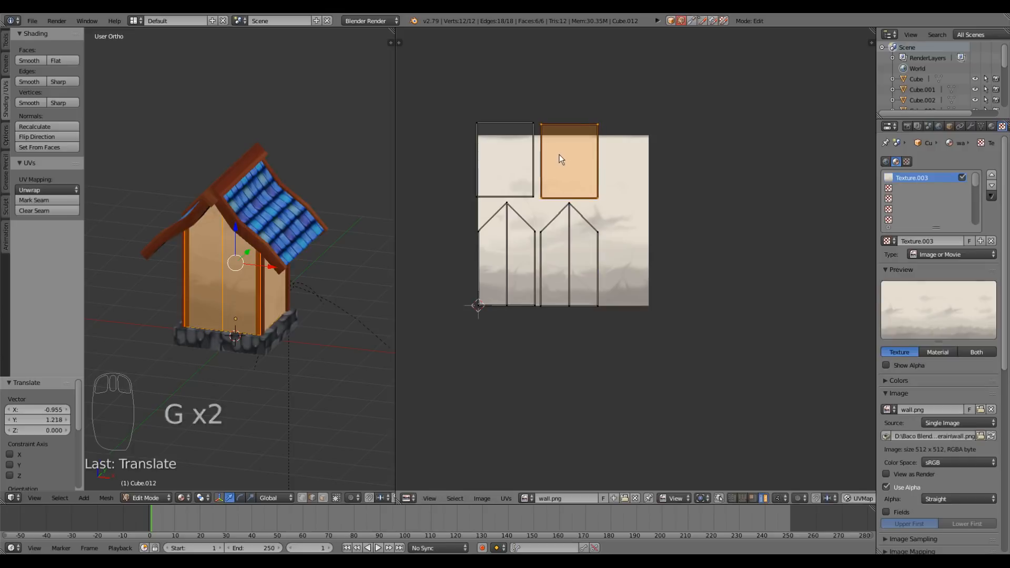
Select all four wall islands and widen them along X by a factor of about 1.43
right_click(512, 164, "shift")
right_click(506, 252, "shift")
right_click(579, 247, "shift")
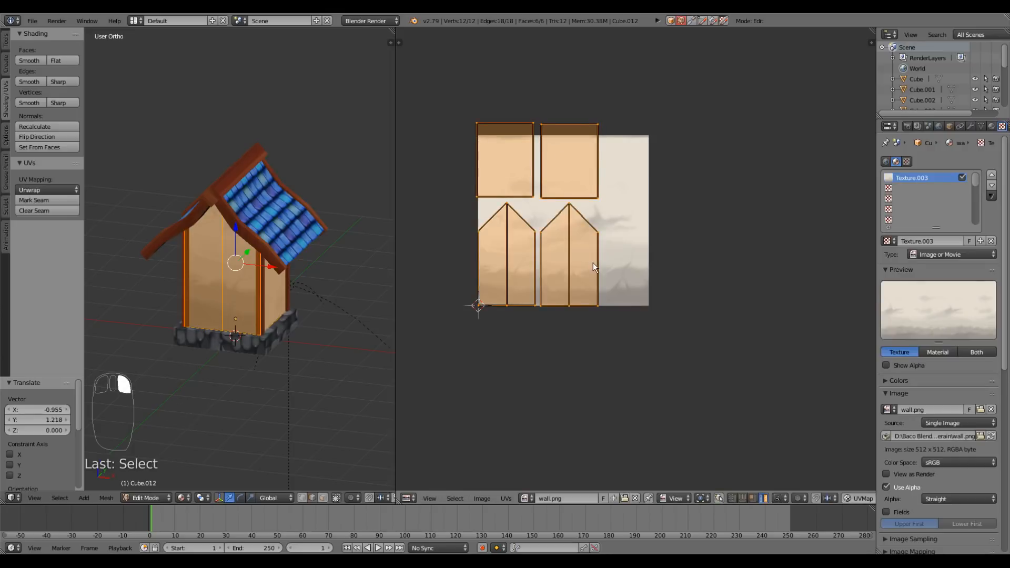
key("s")
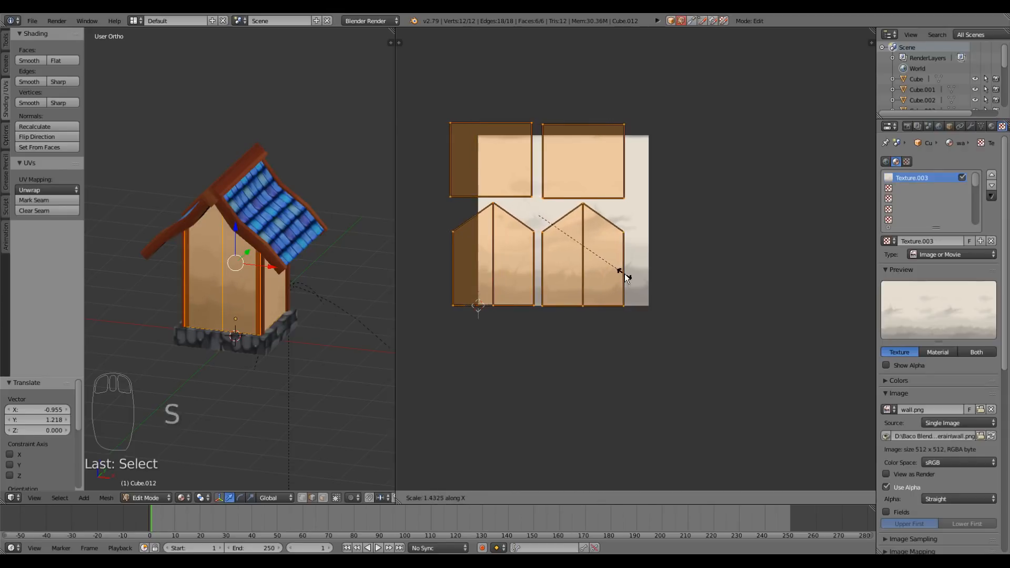
left_click(622, 277)
Reselect all four wall islands and scale them up uniformly by about 2.67
key("a")
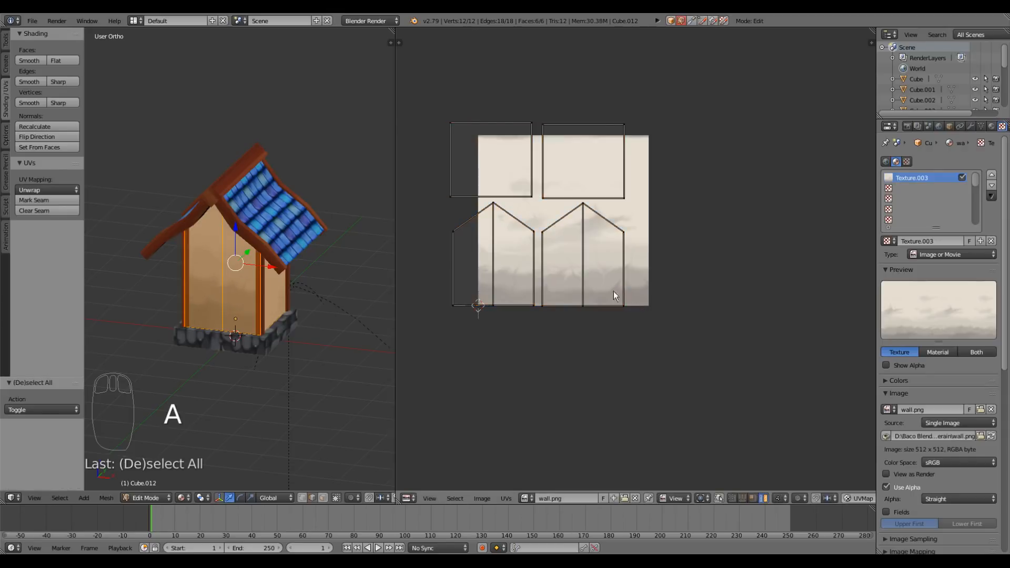
right_click(484, 167)
right_click(565, 172, "shift")
right_click(580, 249, "shift")
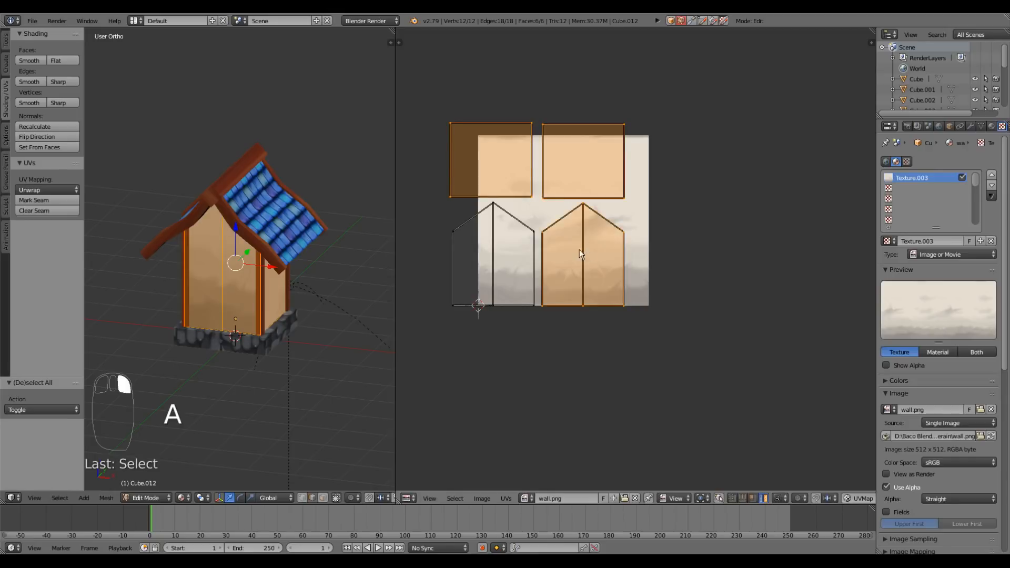
right_click(512, 248, "shift")
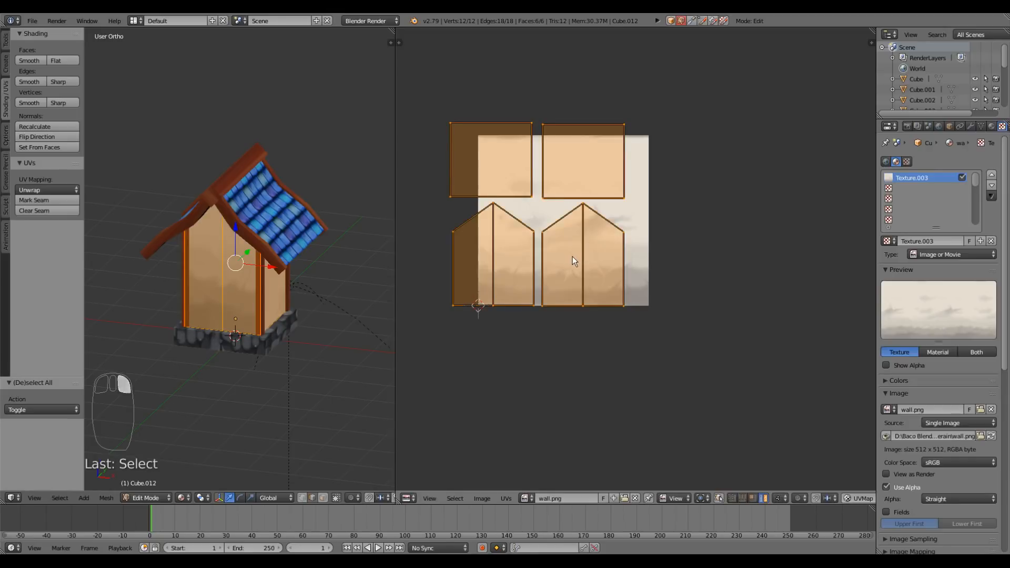
key("s")
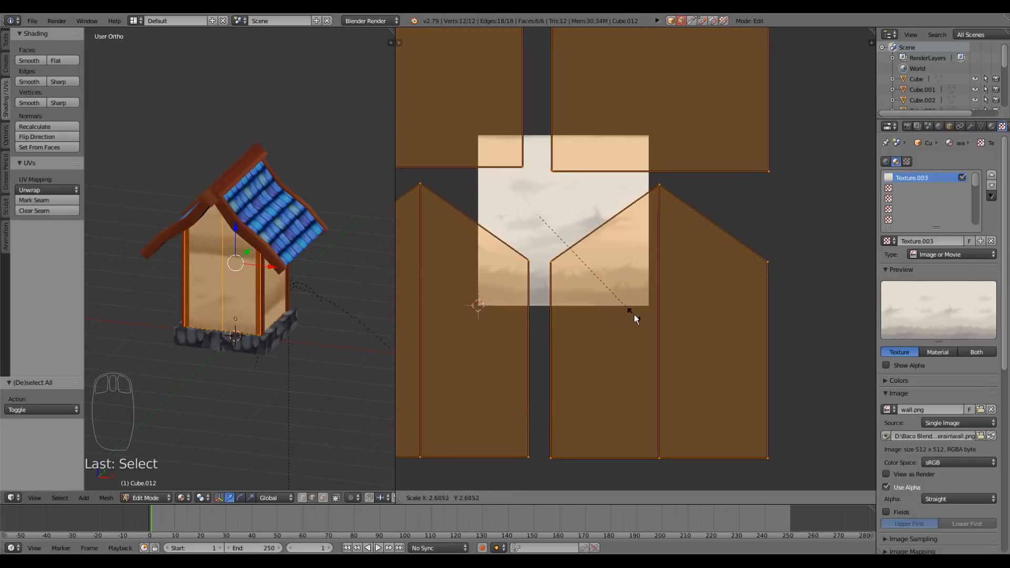
left_click(634, 315)
Move the two rectangular wall islands clear of the texture, stacking them to its right
scroll(619, 305, "down", 3)
right_click(609, 203)
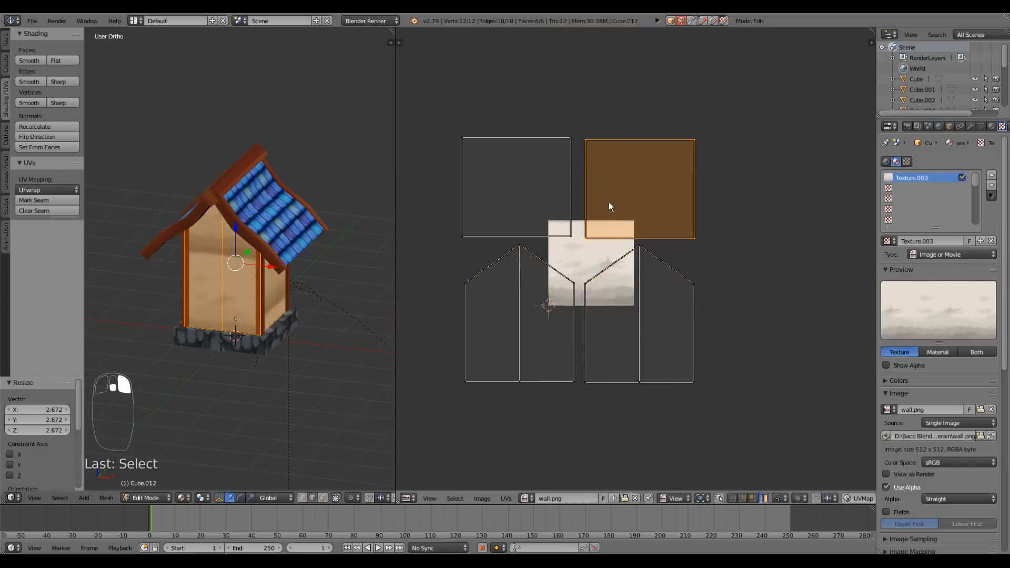
key("g")
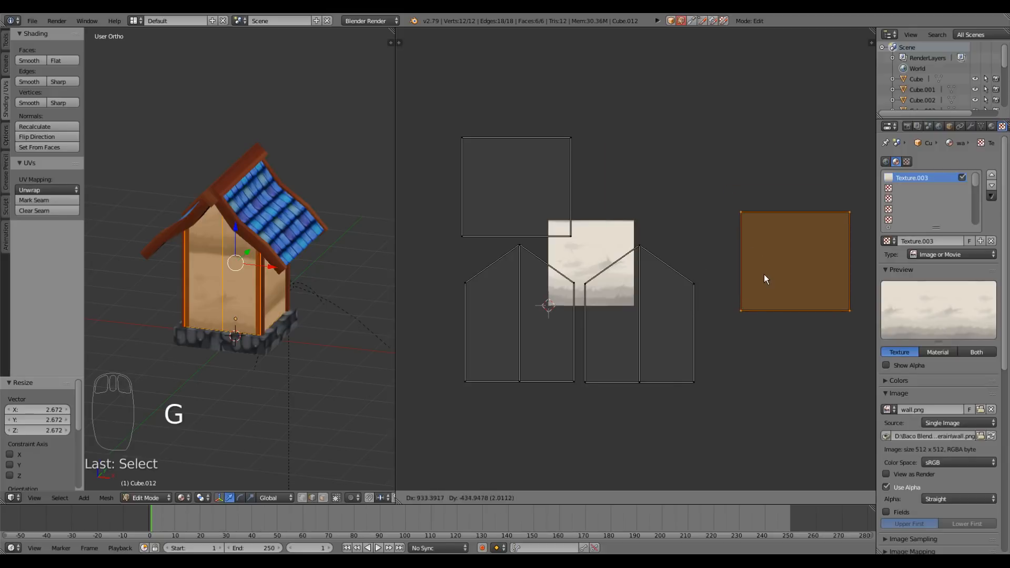
left_click(764, 279)
right_click(514, 187)
key("g")
left_click(808, 371)
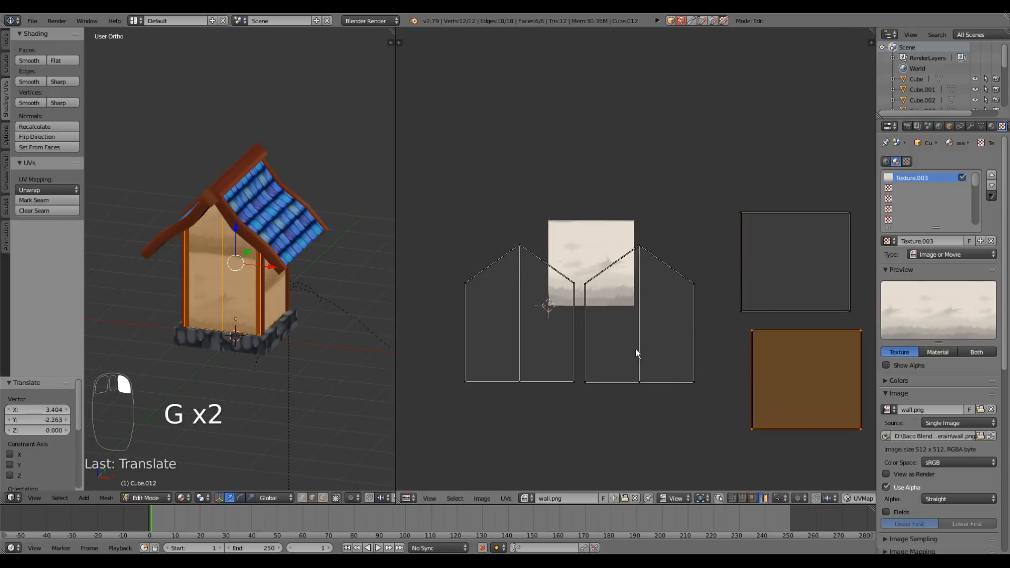
Move the right gabled island about -0.428 in X and 0.902 in Y so its lower-left corner meets the texture's
right_click(625, 350)
scroll(624, 347, "up", 3)
key("g")
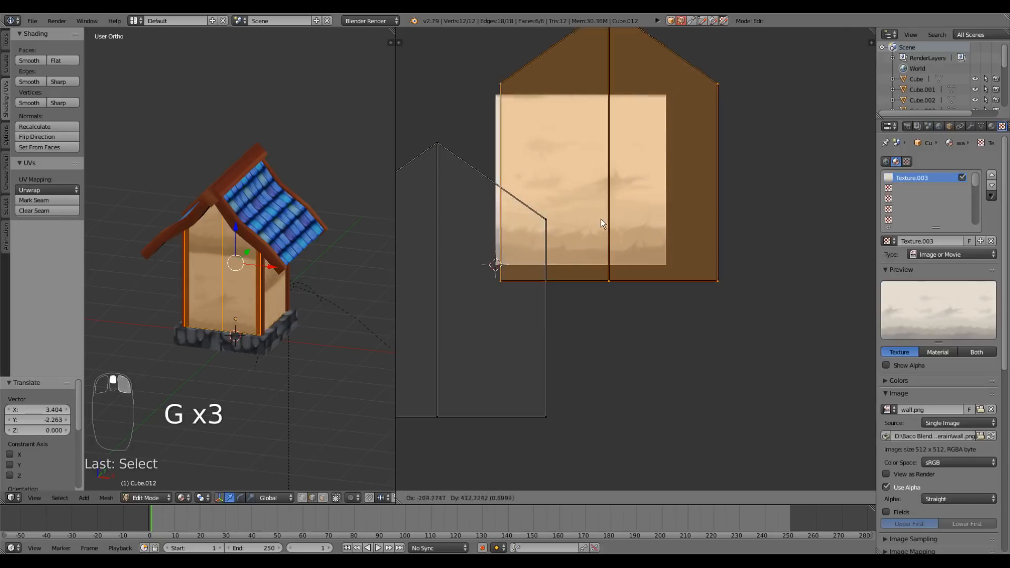
left_click(598, 203)
scroll(609, 217, "down", 2)
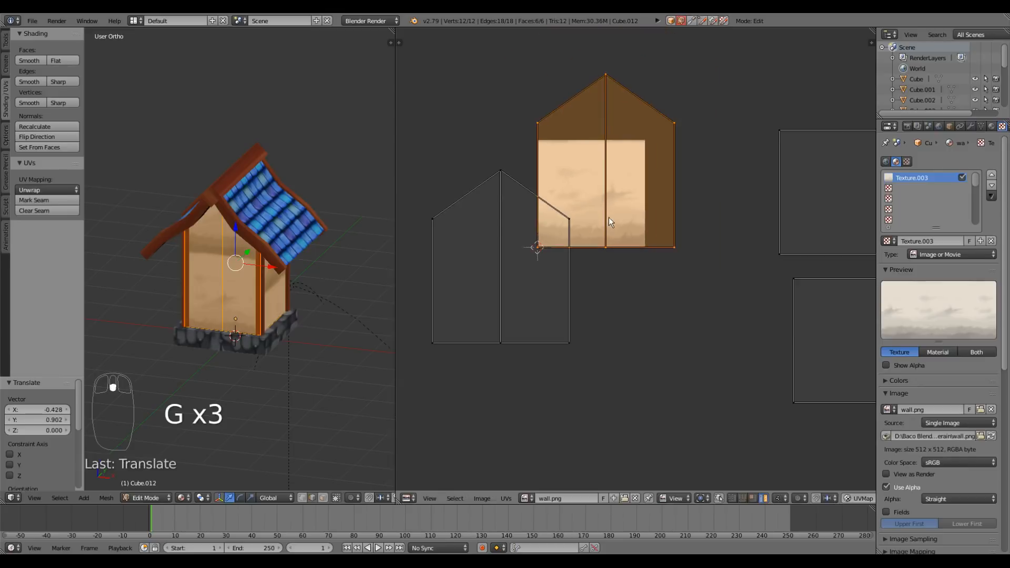
Scale this gabled island by about 0.68 and again by about 0.86, and position it inside the texture near the lower-left corner
key("s")
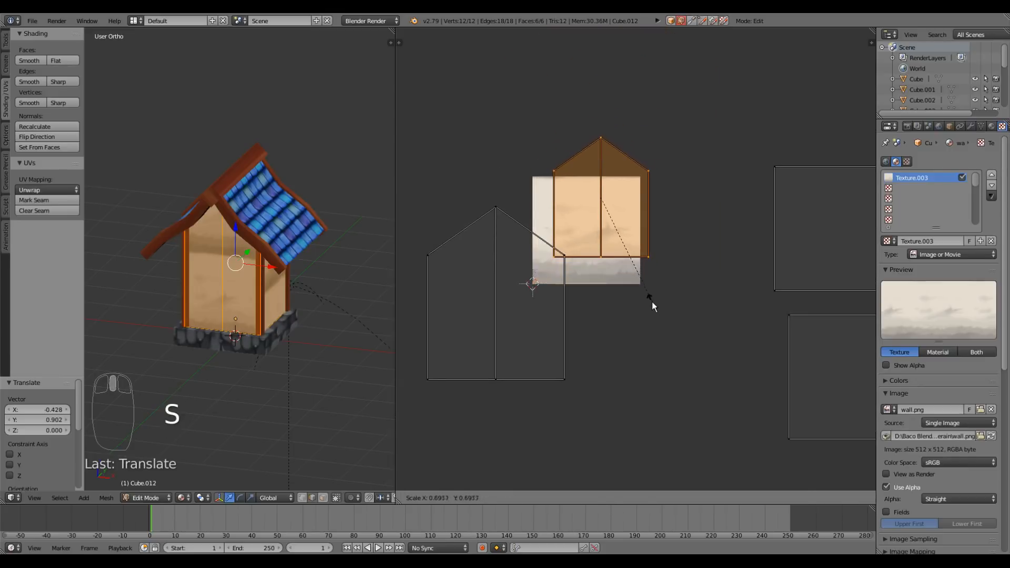
left_click(648, 242)
key("g")
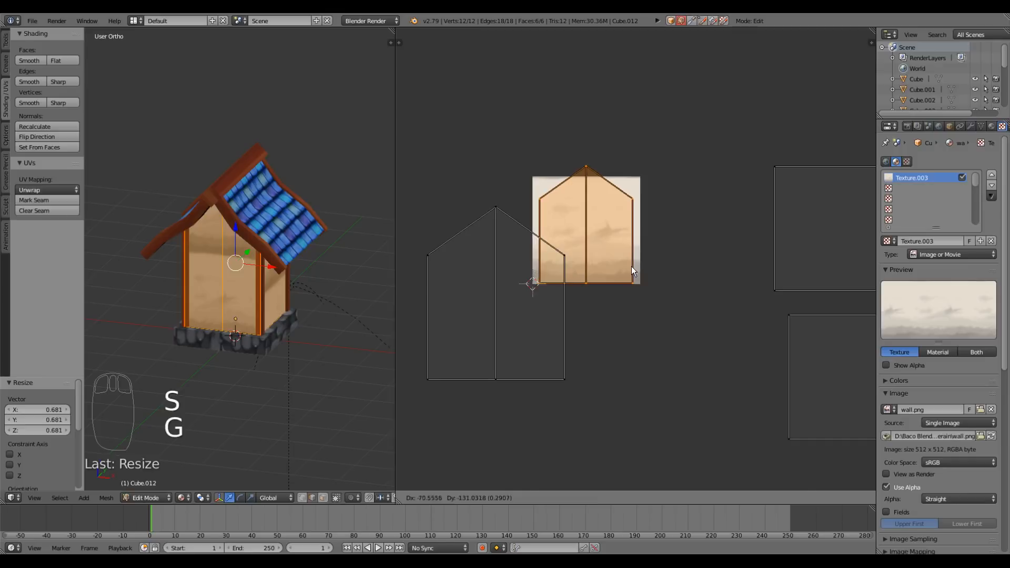
left_click(632, 266)
key("s")
left_click(678, 292)
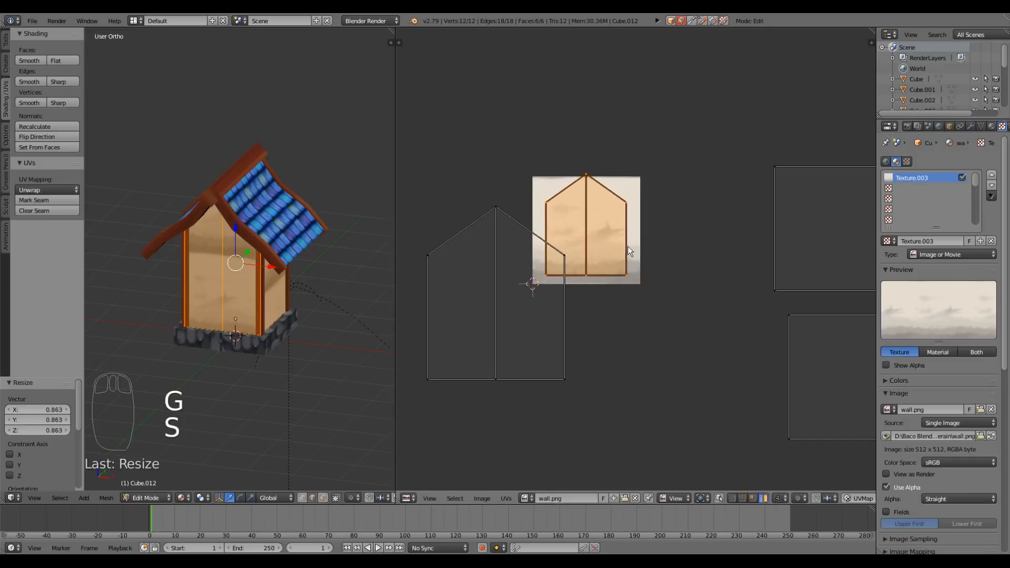
key("g")
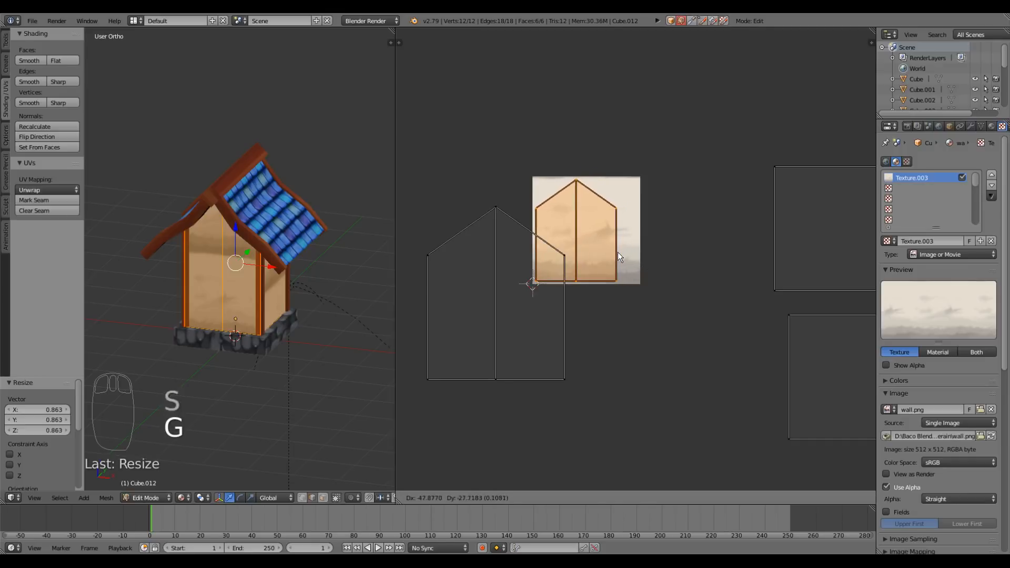
left_click(618, 252)
Scale the remaining gabled wall island by about 0.584 and move it 0.891 in X and 0.581 in Y onto the texture
right_click(526, 321)
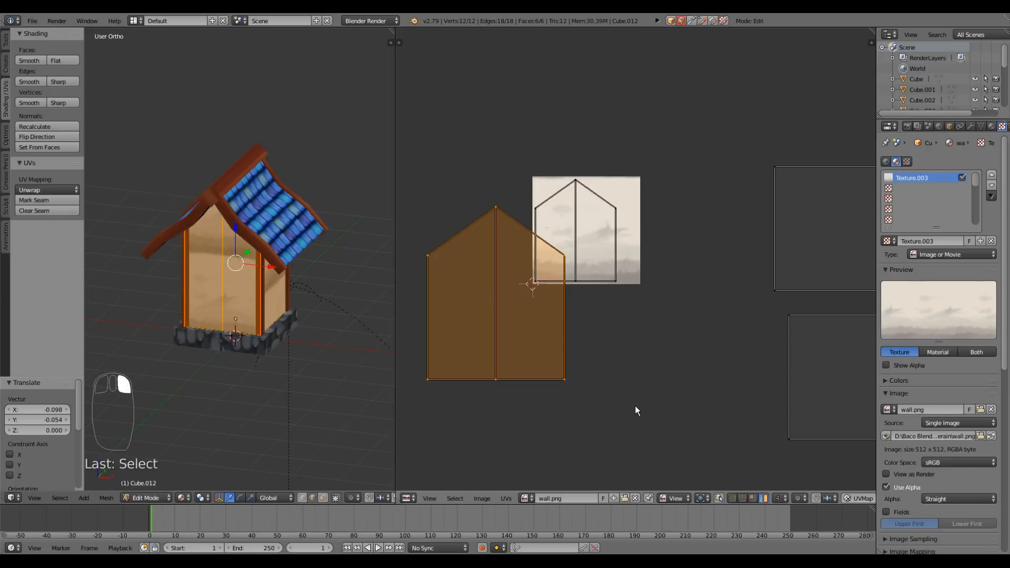
key("s")
left_click(539, 350)
key("g")
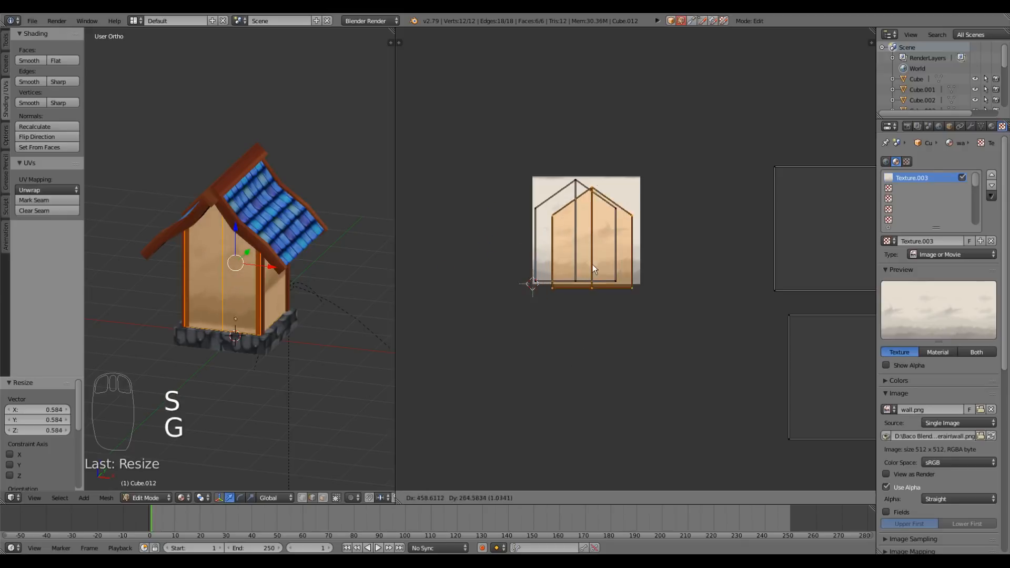
left_click(592, 260)
scroll(611, 292, "up", 2)
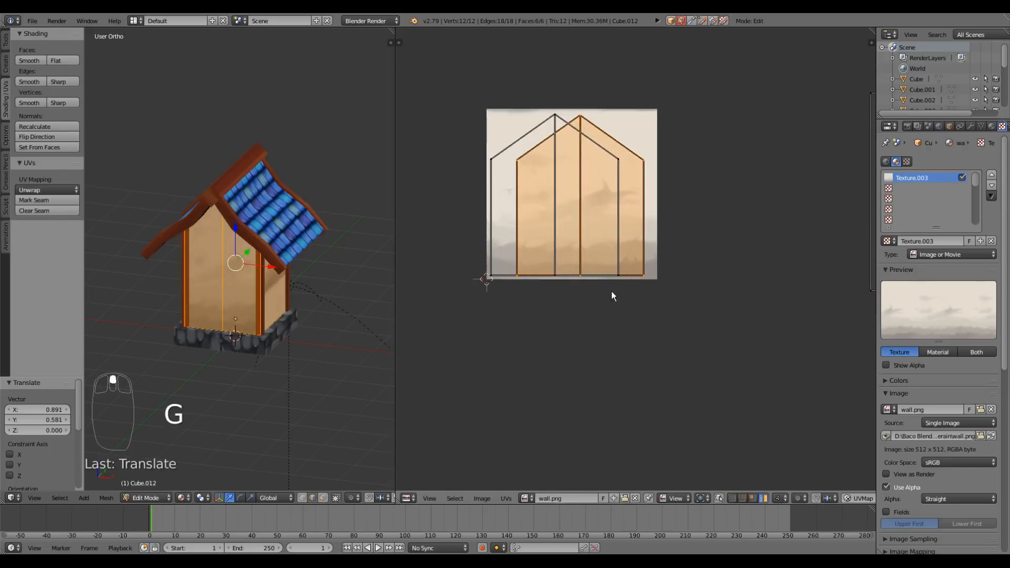
scroll(612, 292, "down", 2)
Move the upper rectangular wall island onto the texture, scale it by about 0.783 and align it within the texture's width
middle_click_drag(626, 302, 534, 302)
right_click(738, 262)
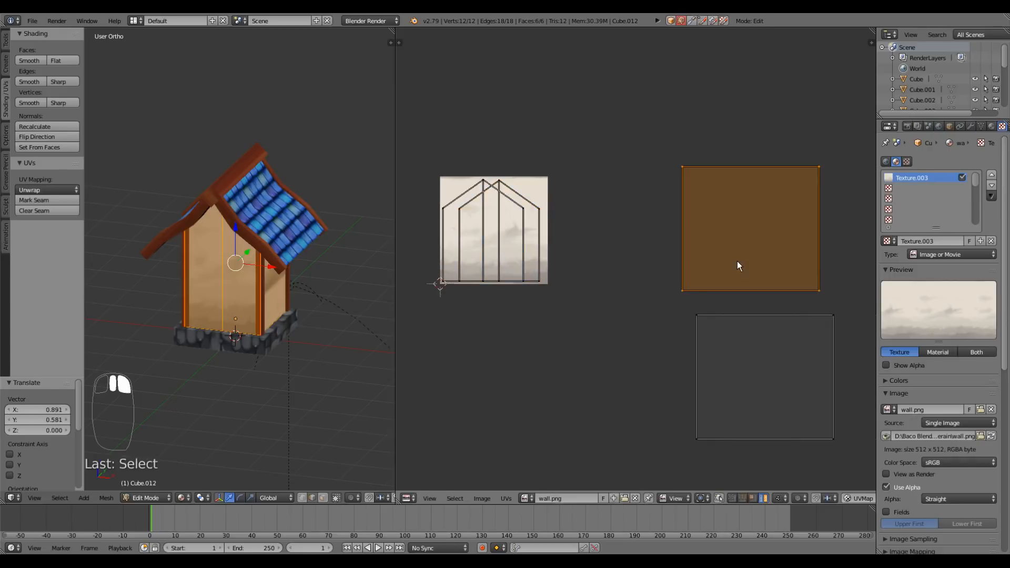
key("g")
left_click(498, 254)
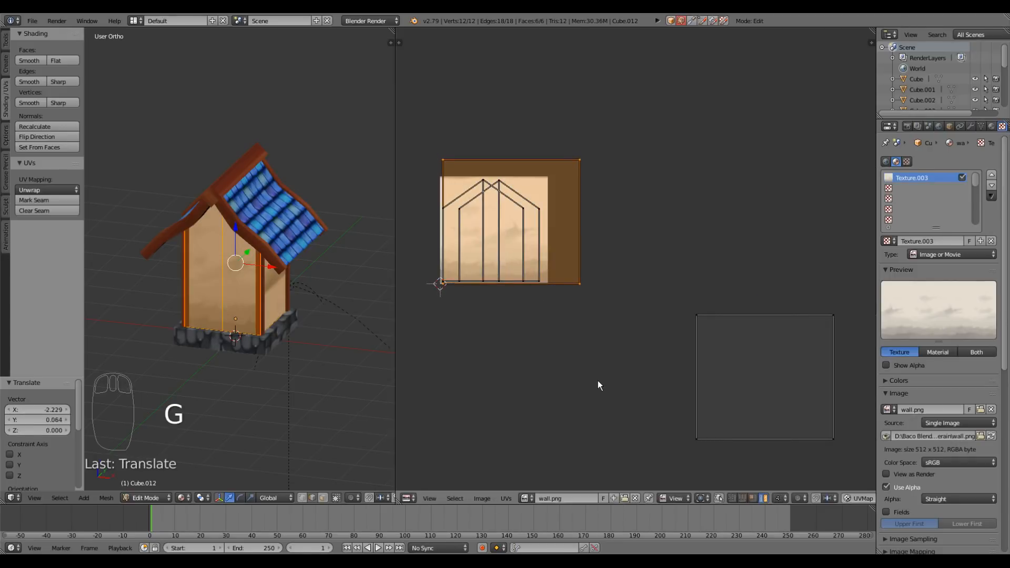
key("s")
left_click(576, 357)
key("g")
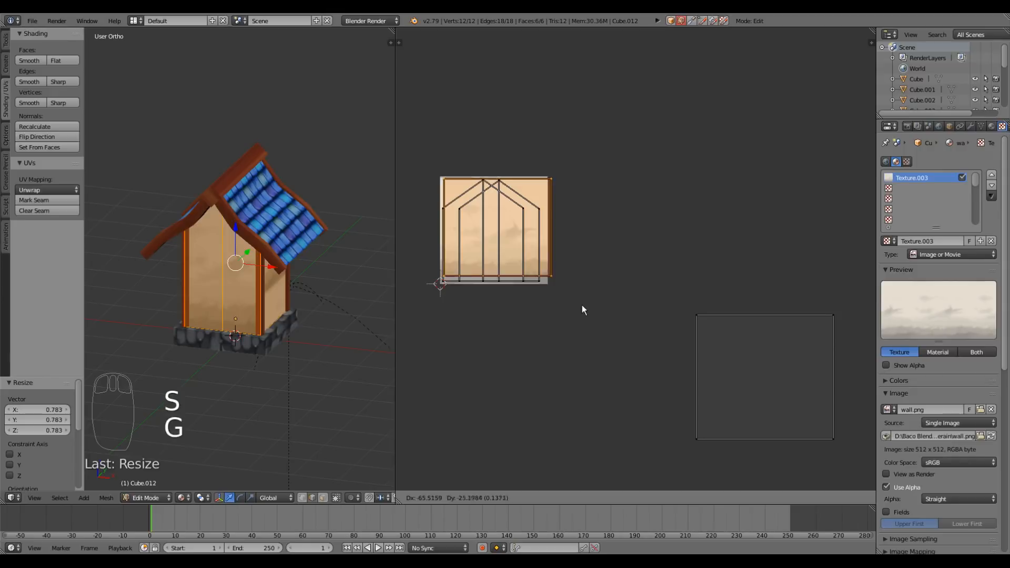
left_click(580, 309)
key("g")
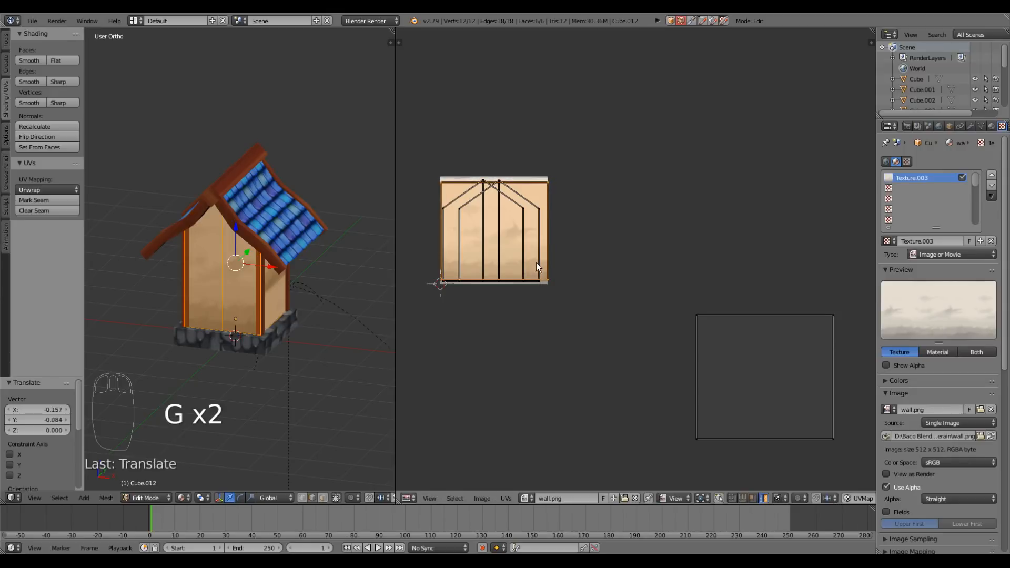
right_click(536, 263)
Bring the last rectangular wall island onto the texture, scale it by about 0.763 and align it with the texture's lower-left corner
right_click(741, 374)
key("g")
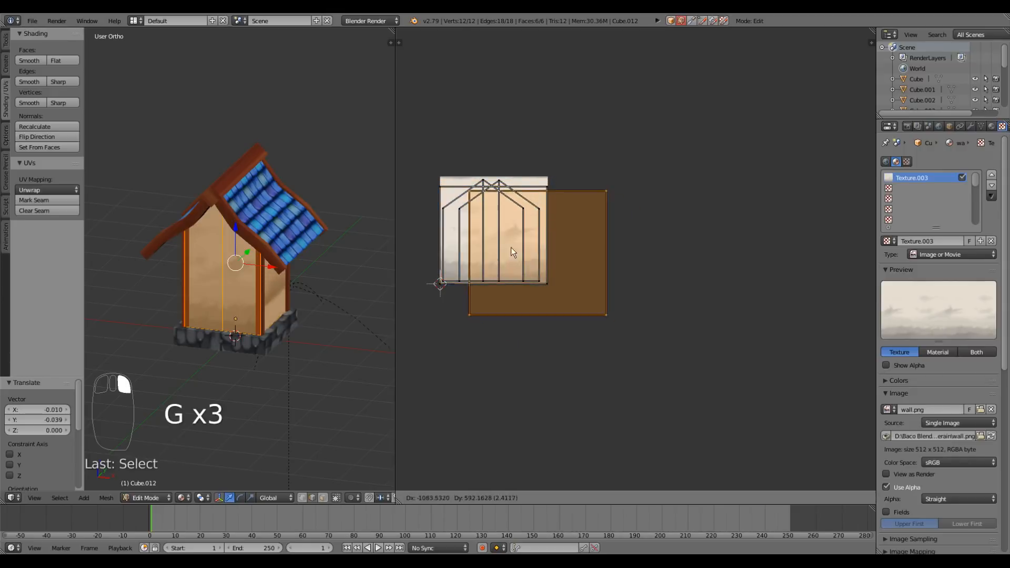
left_click(485, 217)
key("s")
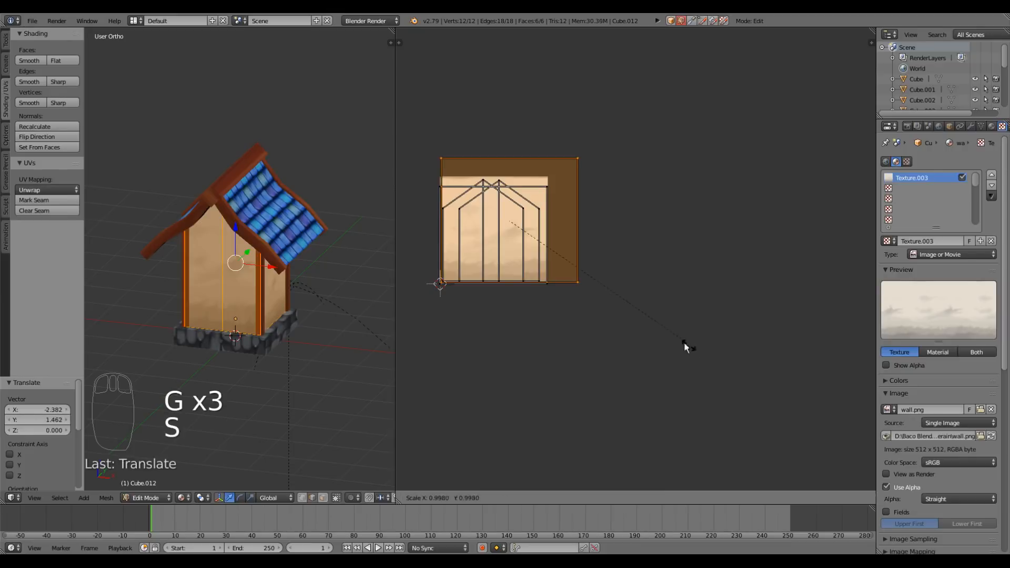
left_click(630, 275)
key("g")
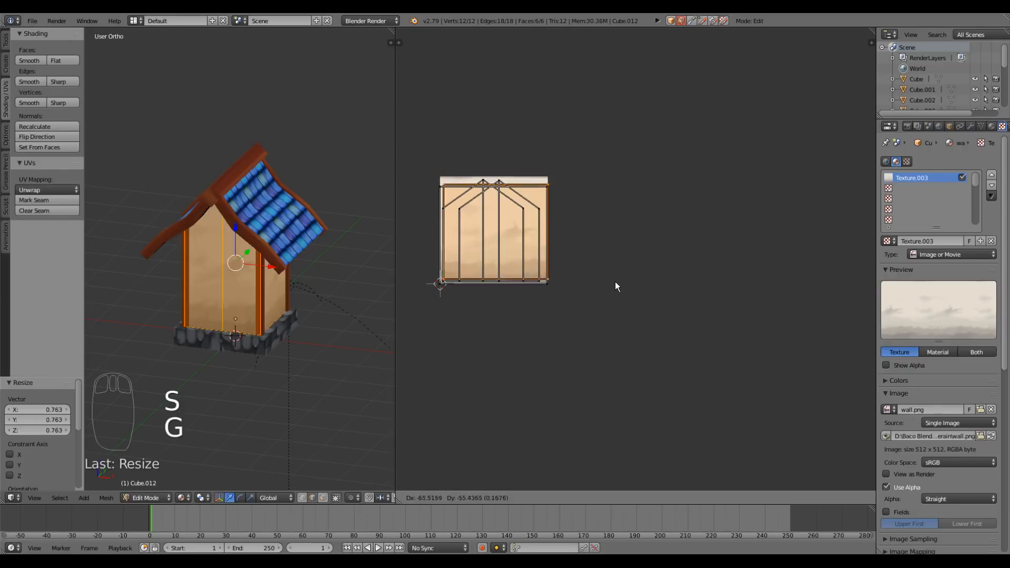
left_click(613, 284)
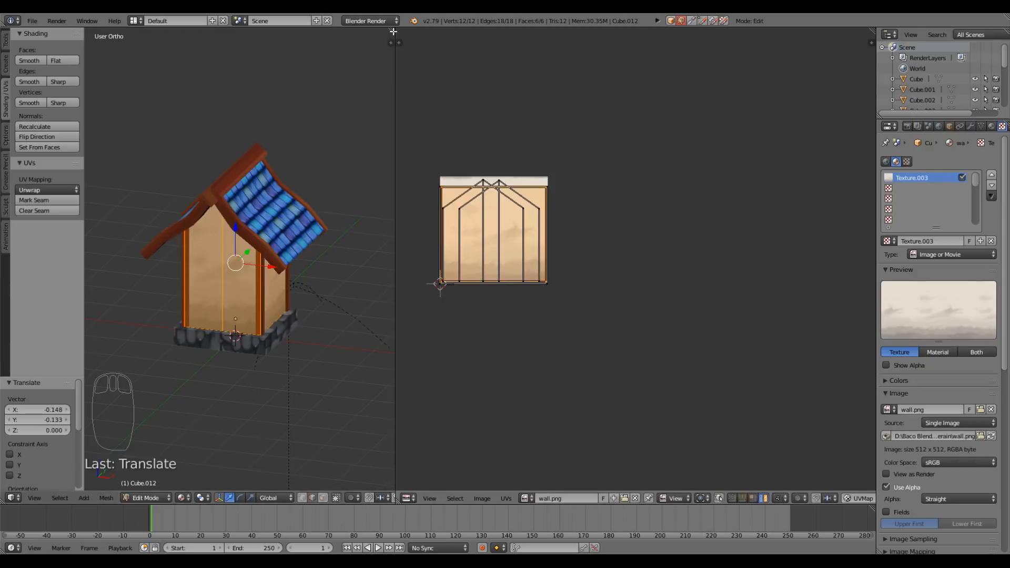
Merge the UV editor area into the 3D view and return to Object Mode
left_click_drag(393, 33, 556, 140)
middle_click_drag(556, 140, 537, 305)
key("Tab")
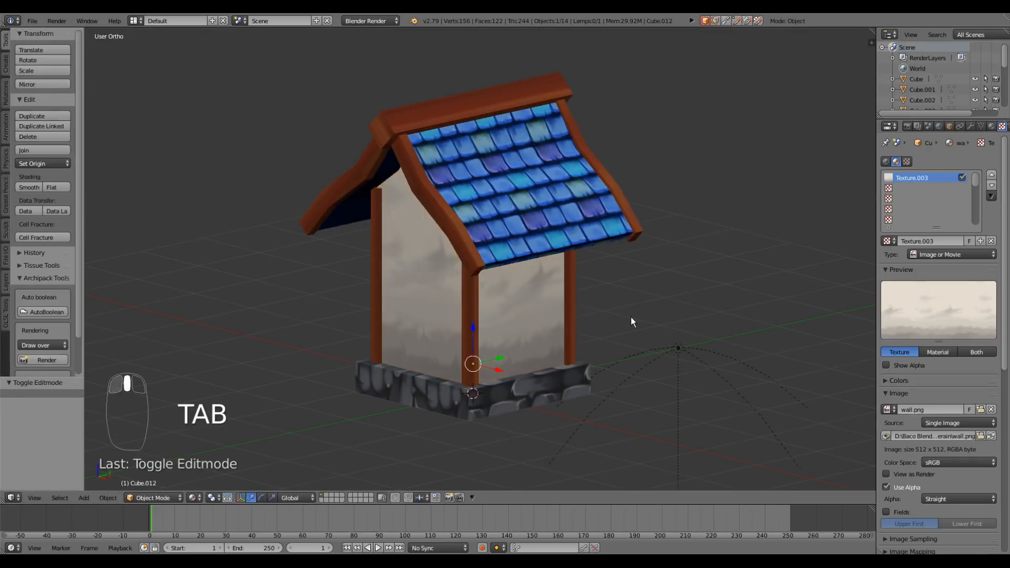
Duplicate the wooden corner post nearest the view and move the copy about 1.155 along X
middle_click_drag(631, 323, 574, 337)
scroll(495, 289, "up", 2)
scroll(504, 334, "up", 2)
right_click(576, 374)
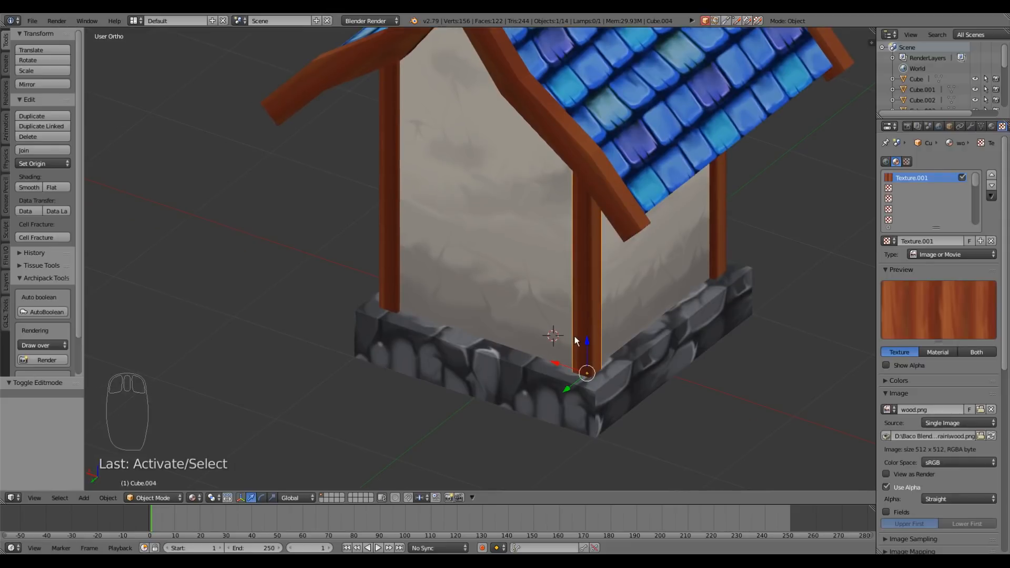
key("shift+d")
key("x")
left_click(433, 350)
Move the copied post about -2.972 and then 1.314 along Y so it stands against the front gable wall
scroll(433, 350, "down", 2)
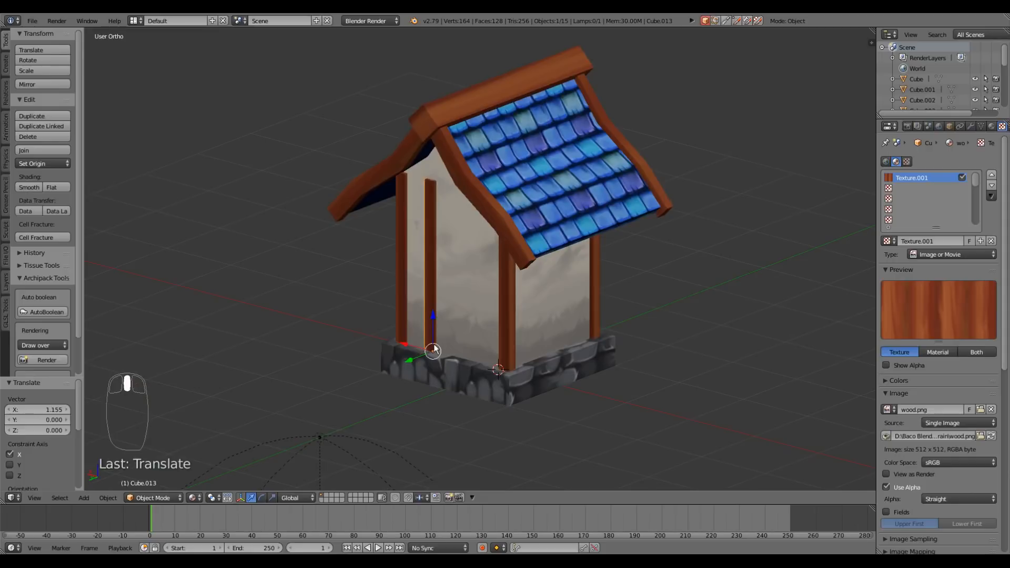
left_click_drag(415, 364, 510, 343)
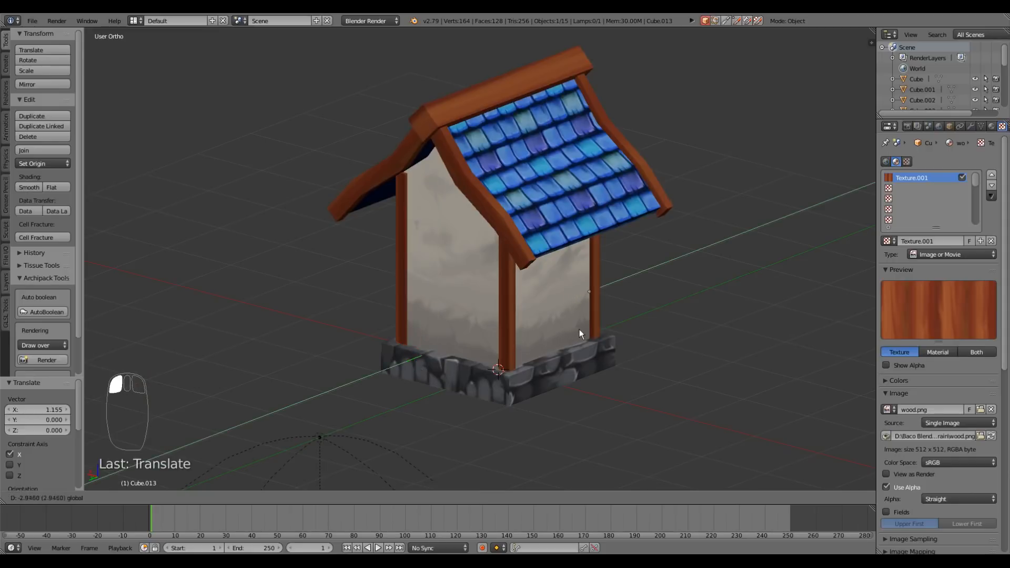
left_click_drag(580, 329, 580, 328)
middle_click_drag(691, 340, 543, 349)
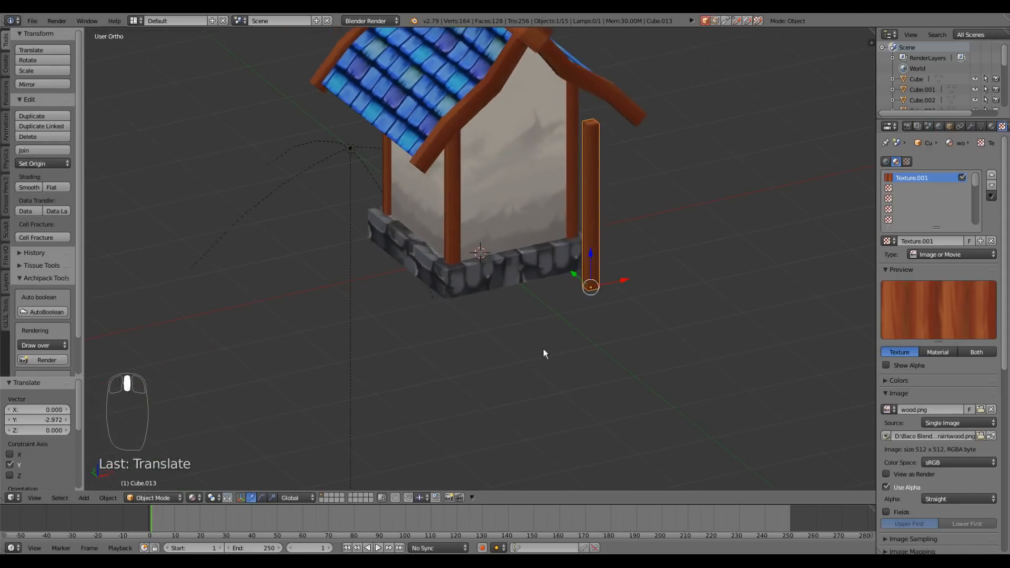
scroll(547, 321, "up", 3)
middle_click_drag(551, 289, 576, 370, "shift")
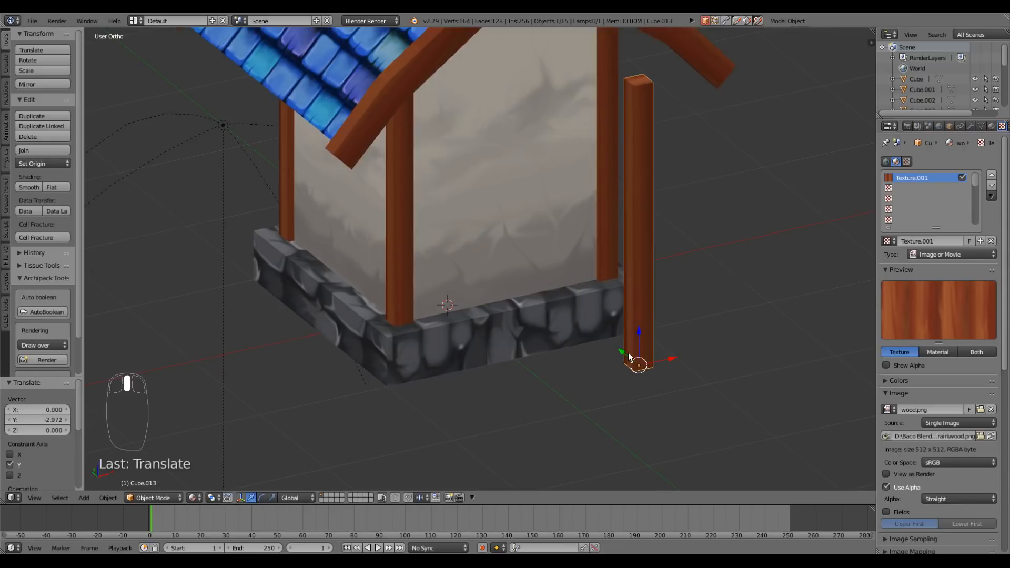
left_click_drag(627, 358, 539, 283)
Scale the post by about 0.696 along Z, and duplicate it about -0.680 along X as the second door post
middle_click_drag(538, 283, 572, 279)
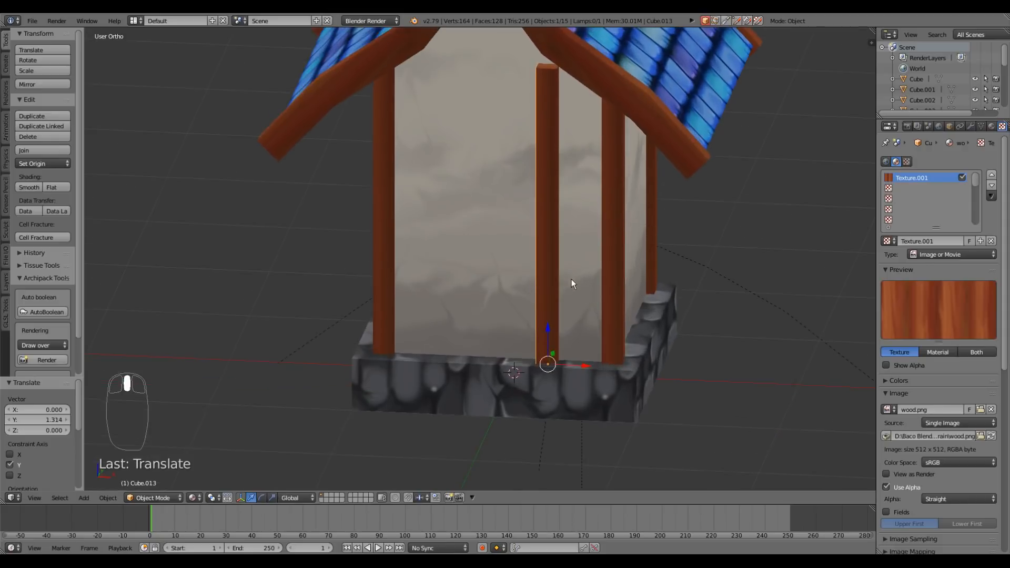
key("s")
key("z")
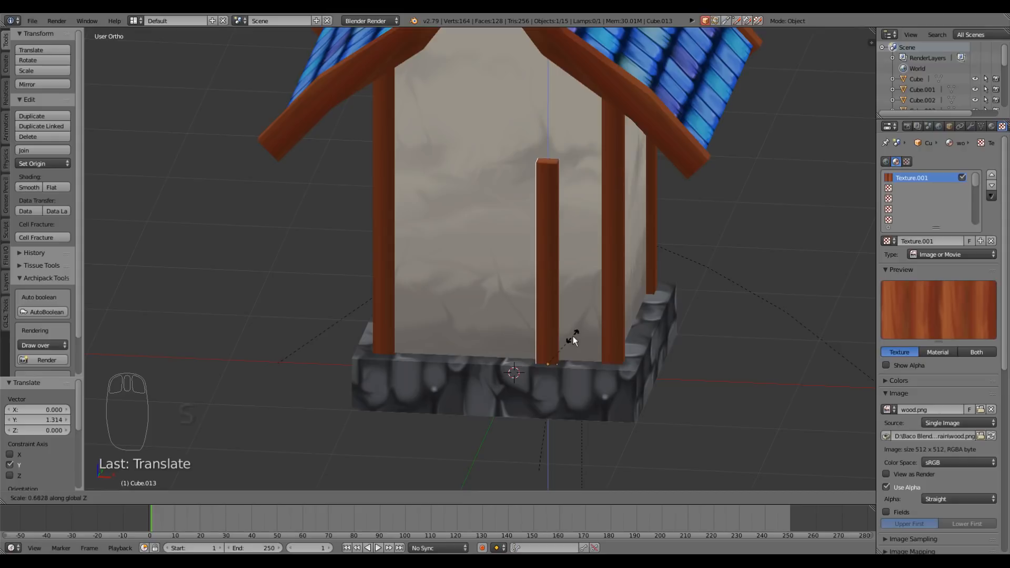
left_click(573, 336)
middle_click_drag(563, 334, 541, 333)
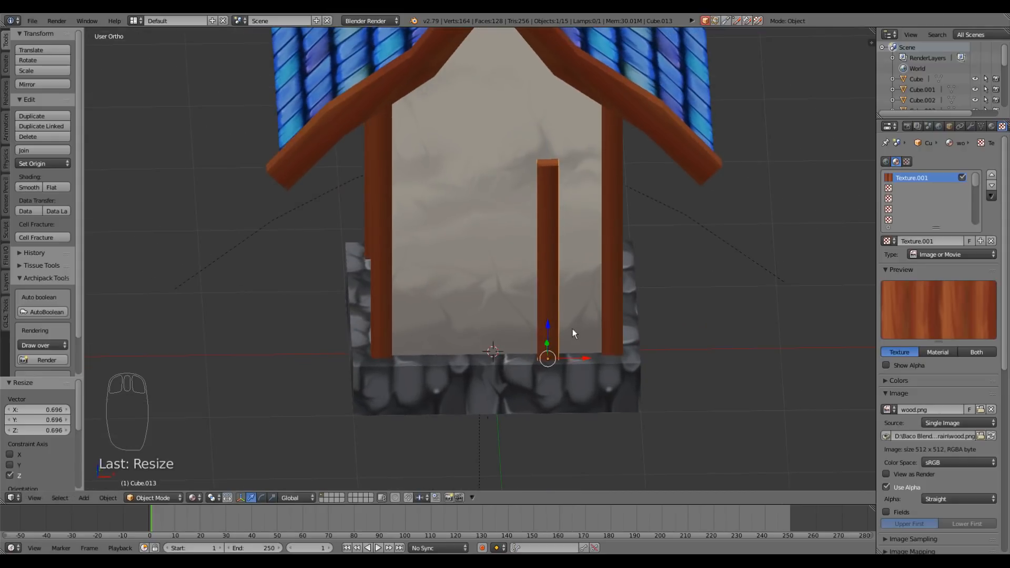
key("shift+d")
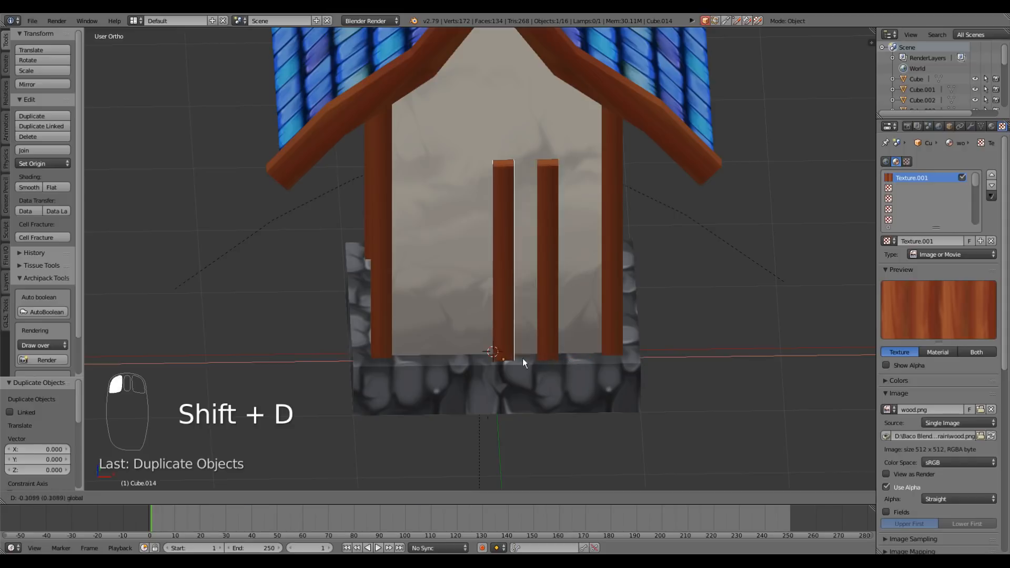
left_click(480, 356)
mouse_move(480, 356)
middle_mouse_down()
mouse_move(509, 362)
mouse_move(484, 357)
middle_mouse_up()
Duplicate the right door post about 0.733 up along Z and rotate the copy 90° about Y to make a horizontal beam
right_click(535, 346)
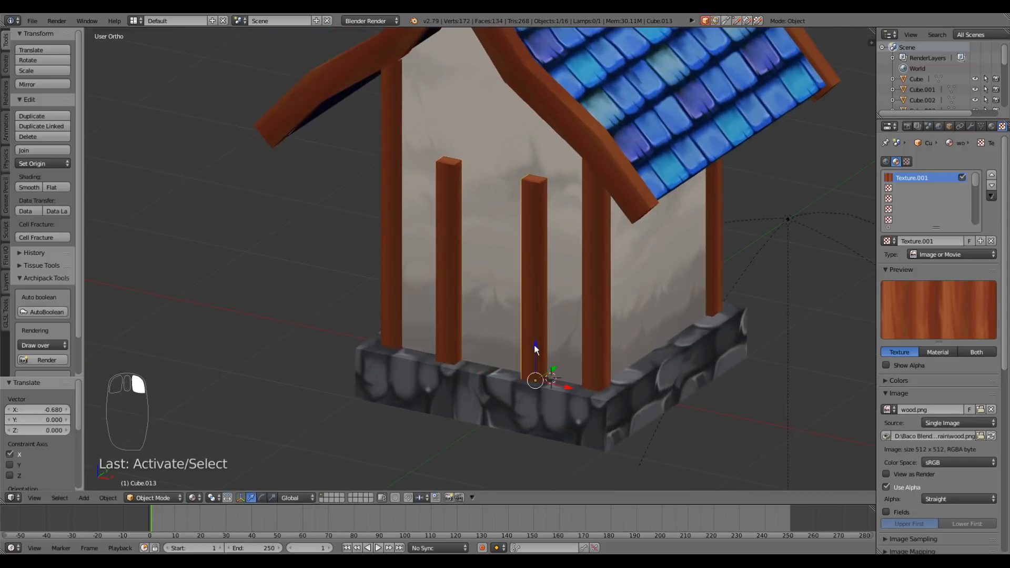
key("shift+d")
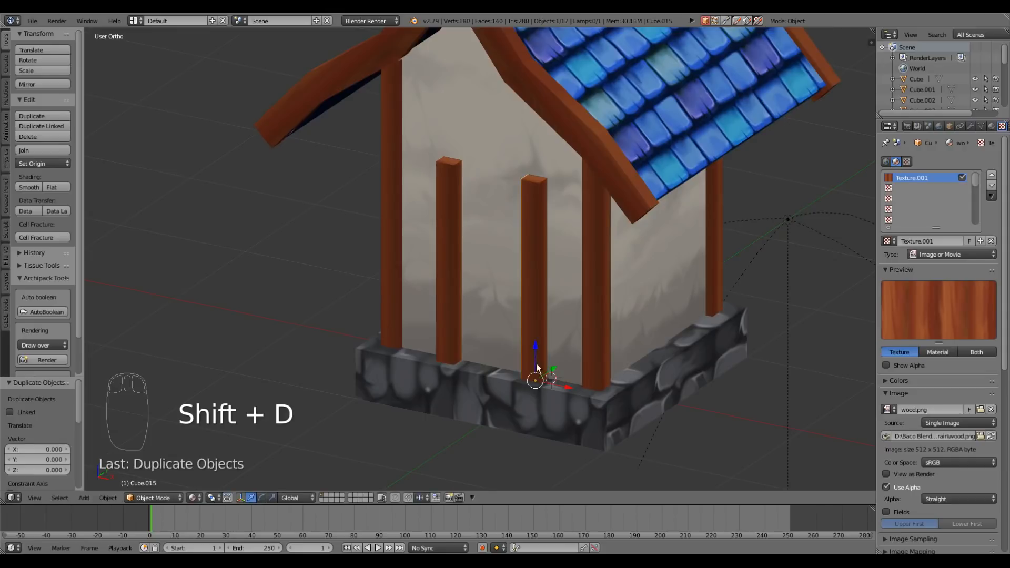
key("z")
left_click(540, 266)
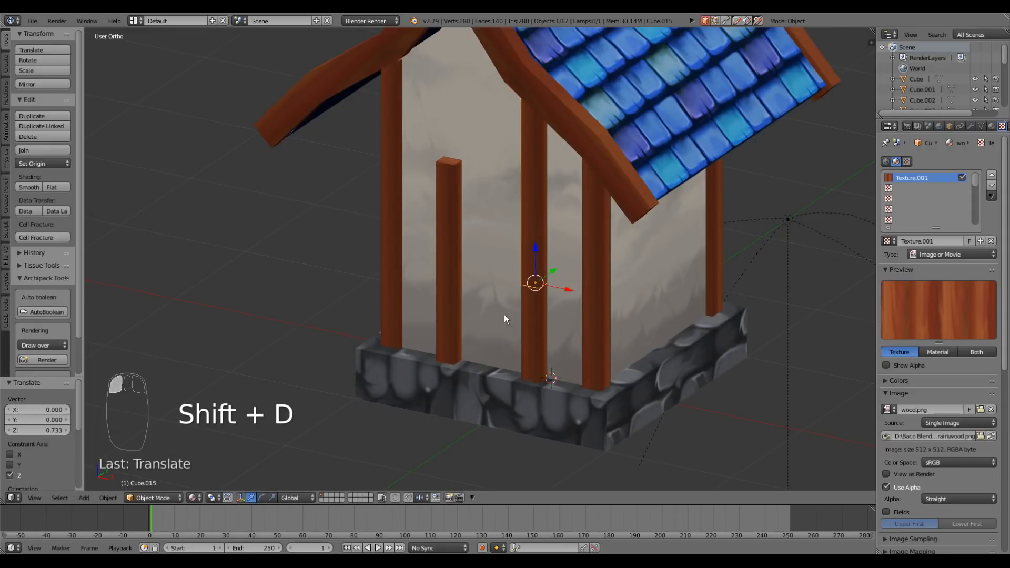
middle_click_drag(504, 314, 501, 335)
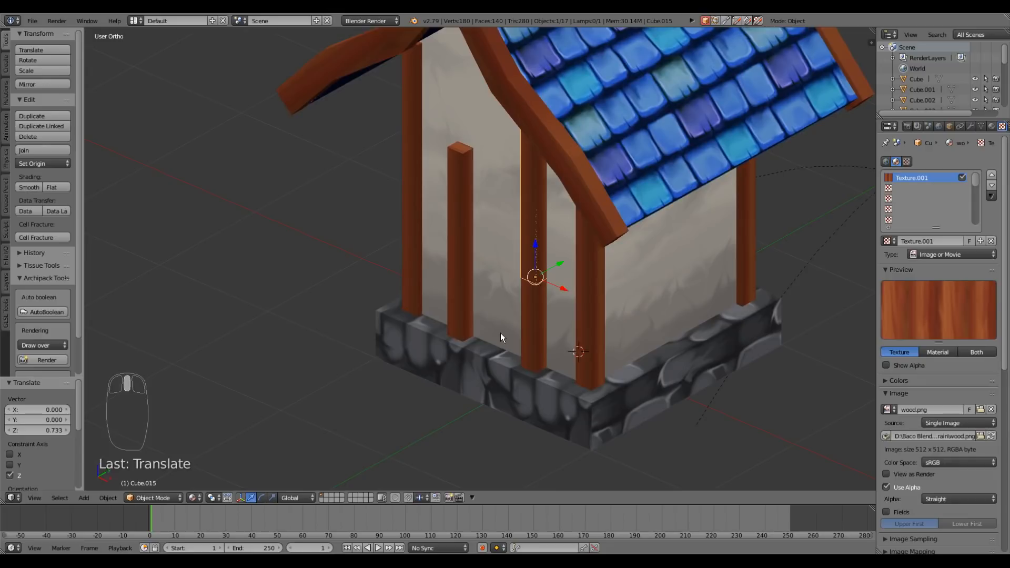
key("r")
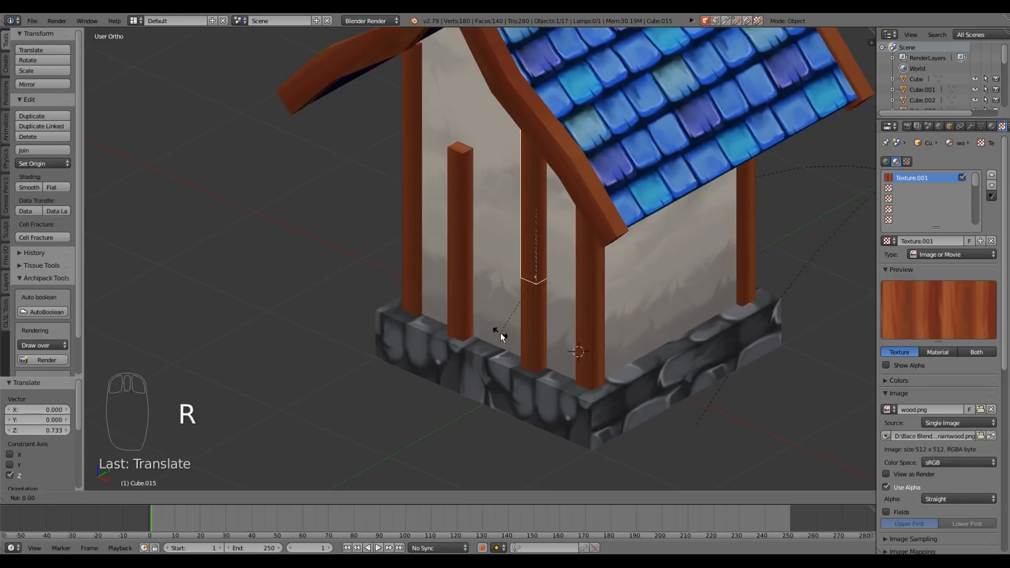
type("y")
type("90")
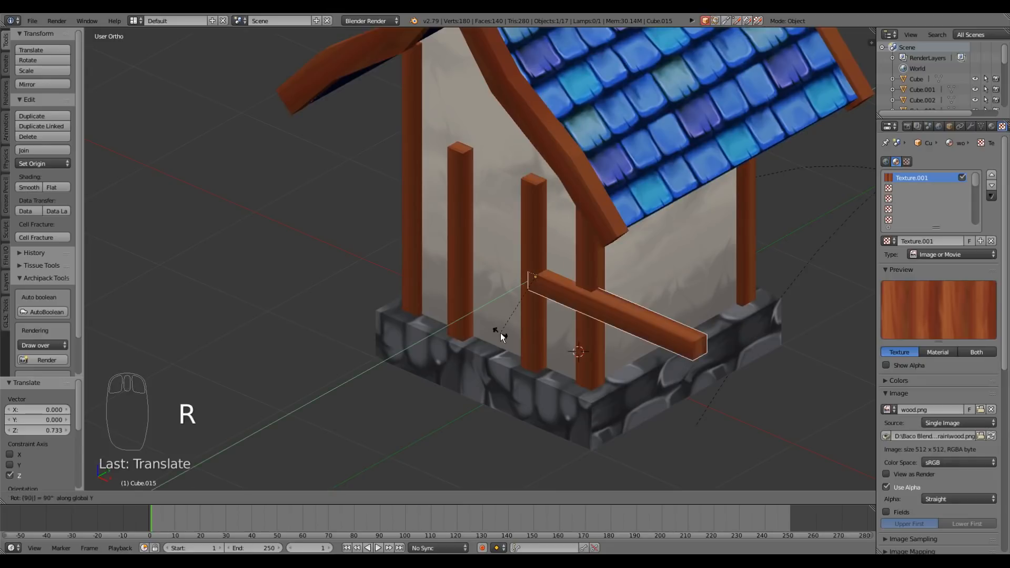
key("Return")
In front view, move the beam -0.841 in X and 0.863 in Z onto the door posts and scale it by about 0.658 along X
key("KP_1")
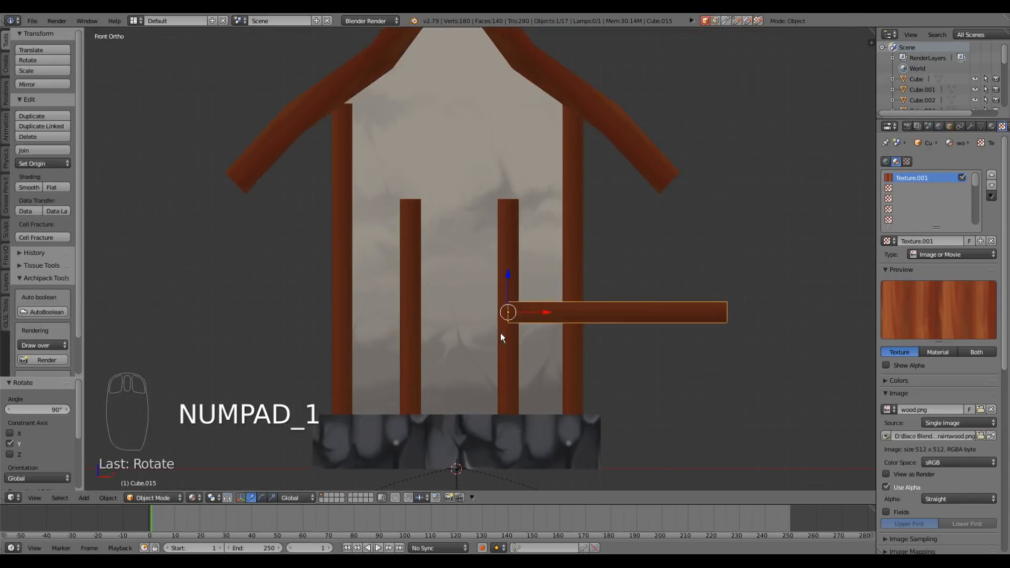
key("g")
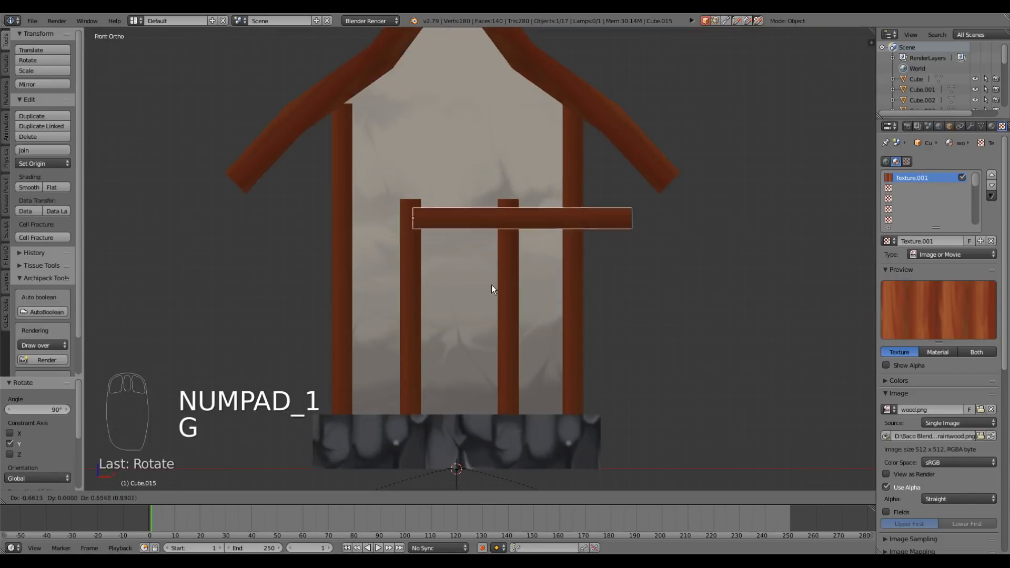
left_click(469, 260)
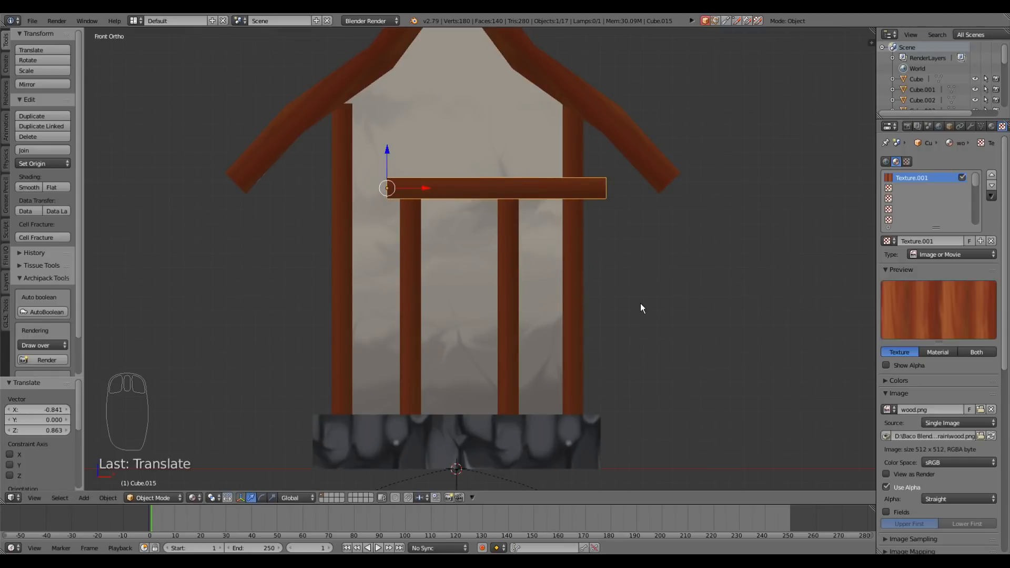
key("s")
key("x")
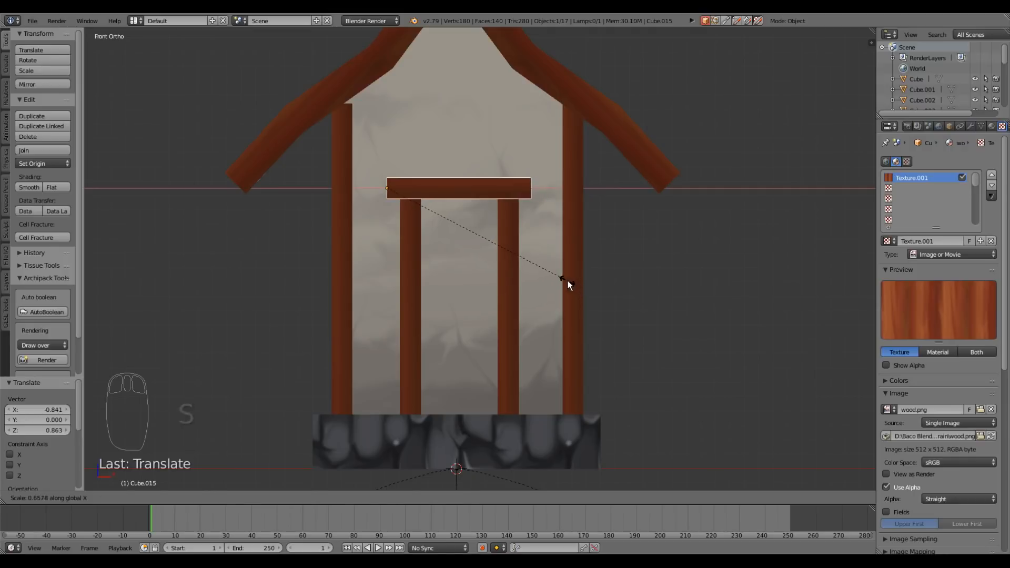
left_click(574, 283)
middle_click_drag(575, 284, 532, 295)
scroll(540, 314, "down", 5)
scroll(532, 294, "up", 4)
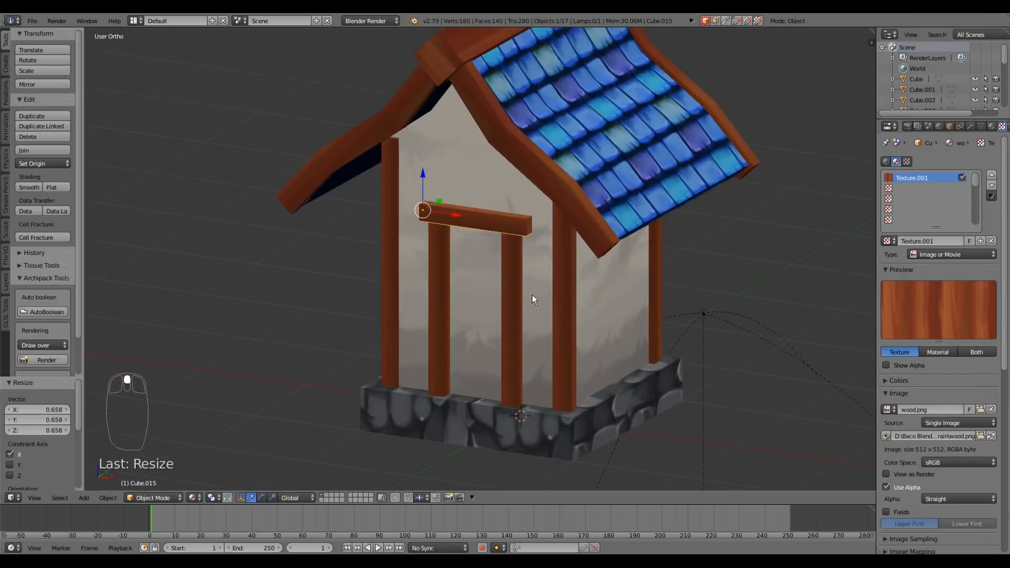
Duplicate the left door post and move the copy about 0.328 along X into the middle of the doorway
scroll(532, 295, "up", 3)
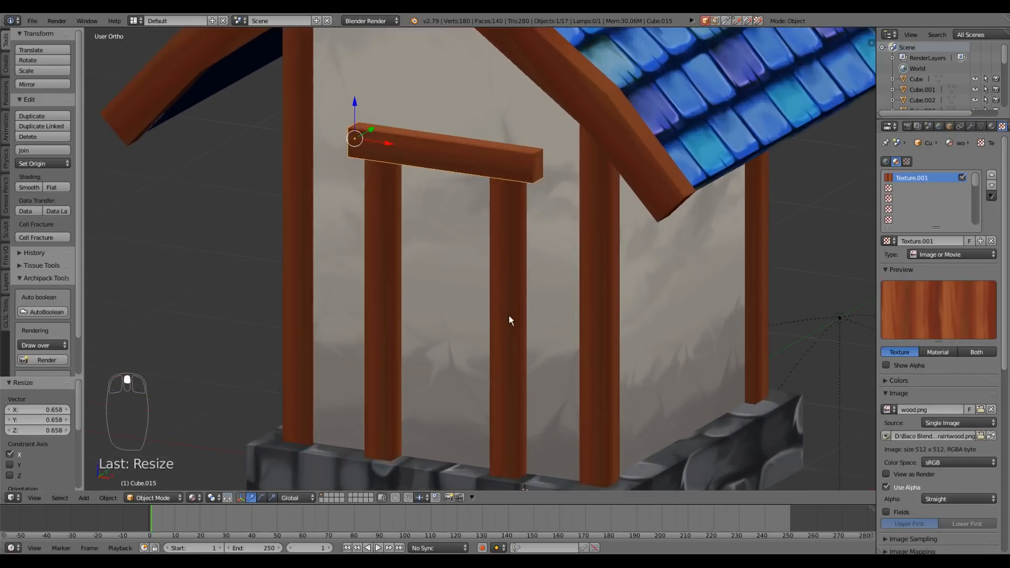
middle_click_drag(510, 315, 493, 285)
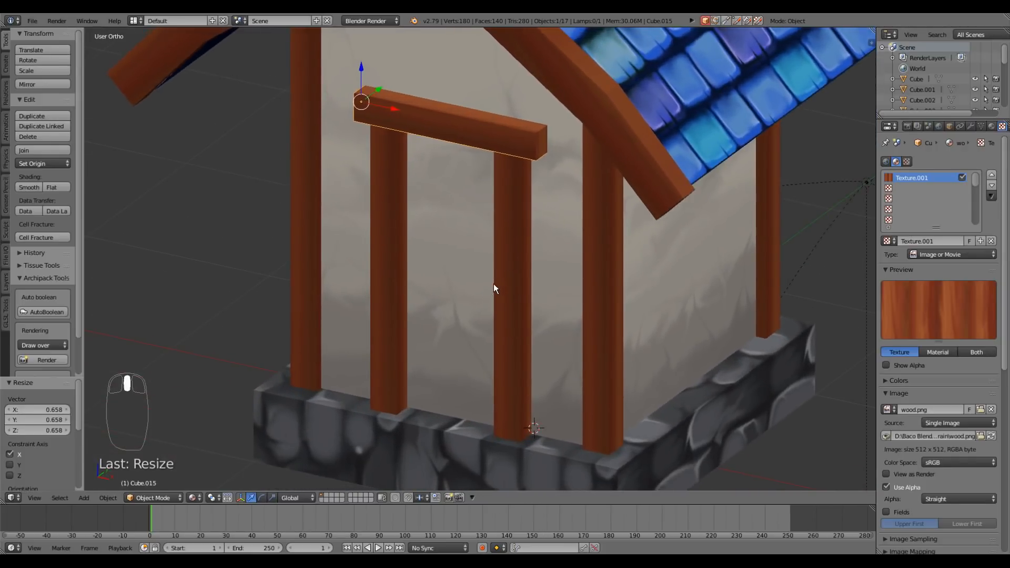
right_click(383, 308)
middle_click_drag(384, 307, 420, 336)
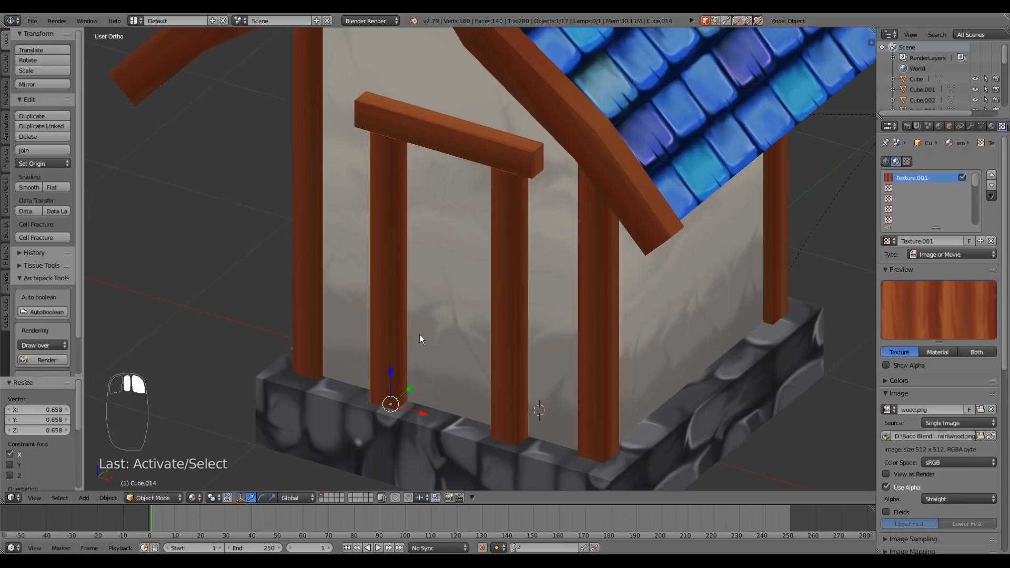
key("shift+d")
right_click(406, 347)
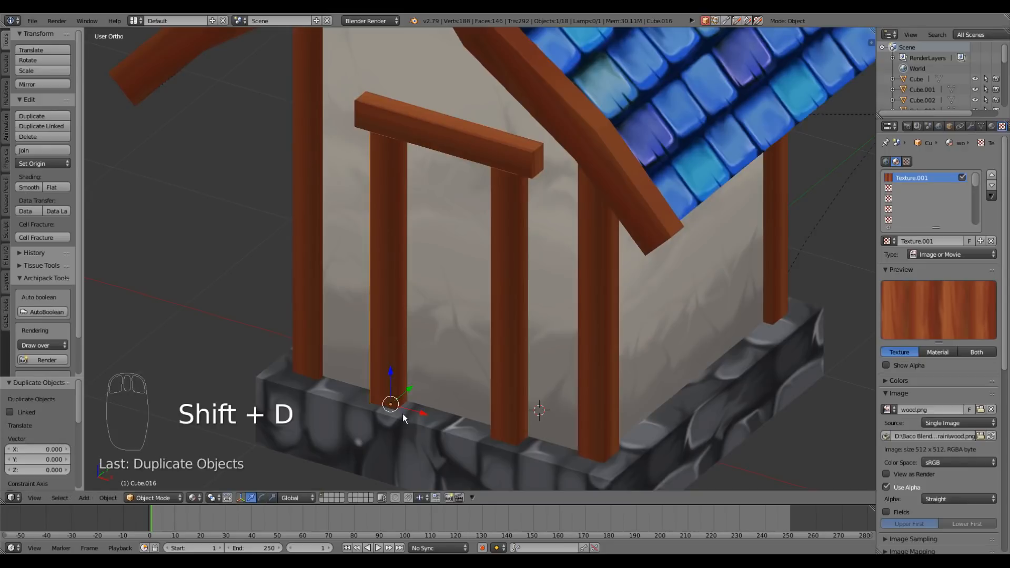
left_click_drag(409, 410, 460, 419)
middle_click_drag(460, 418, 466, 425)
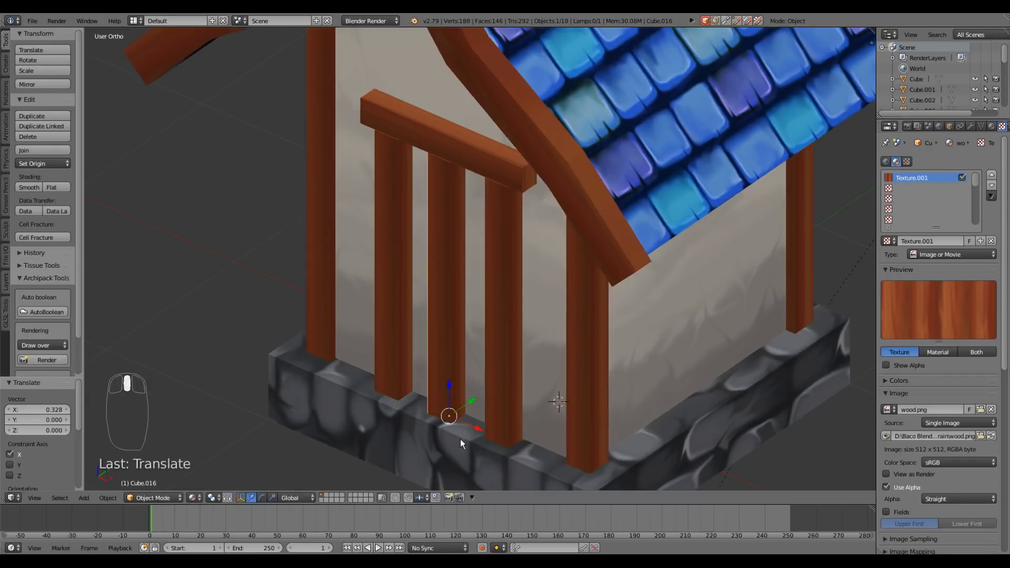
Turn the middle post into a flat door panel by scaling it 0.176 along Y and about 3.5 along X
key("s")
key("y")
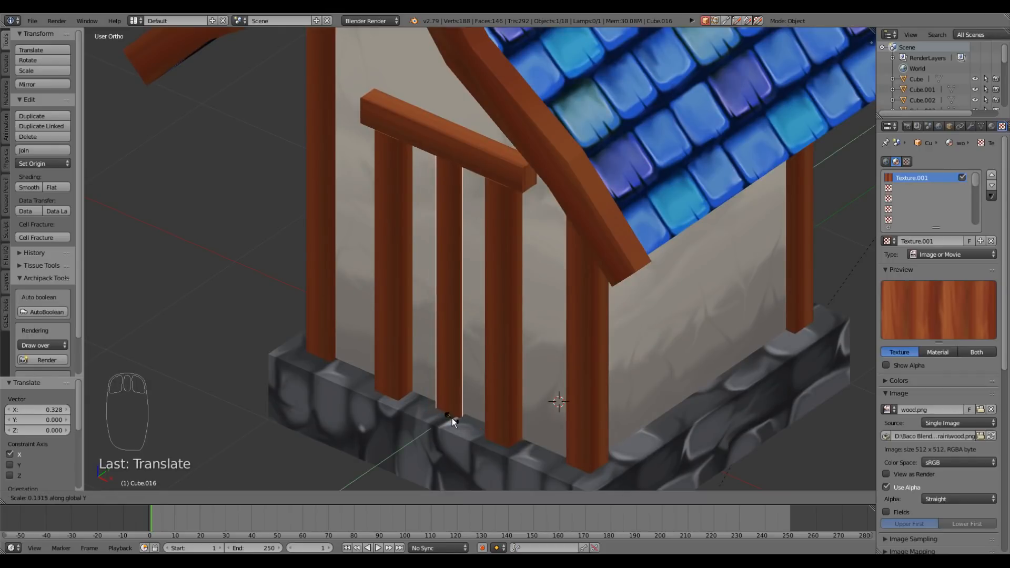
left_click(453, 419)
key("s")
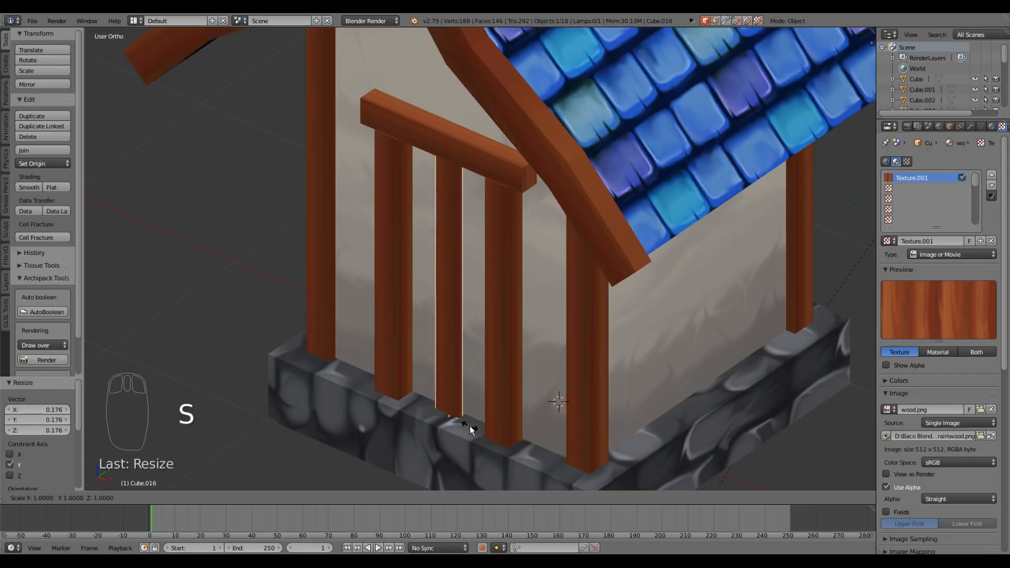
key("x")
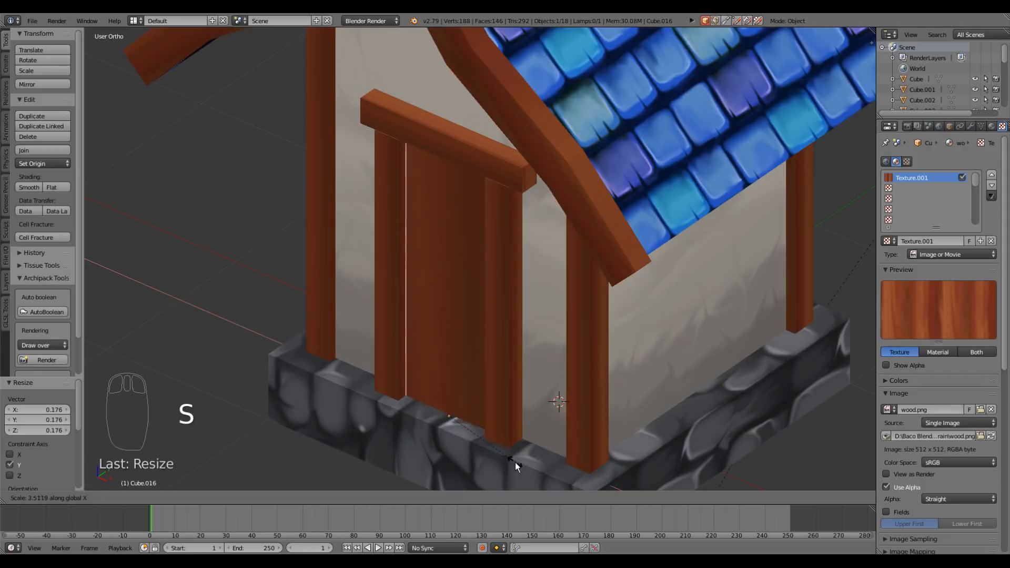
left_click(516, 463)
Nudge the door panel 0.005 along X to centre it between the door posts, and deselect everything
middle_click_drag(419, 426, 460, 434)
left_click_drag(476, 428, 481, 441)
key("KP_1")
scroll(583, 377, "down", 2)
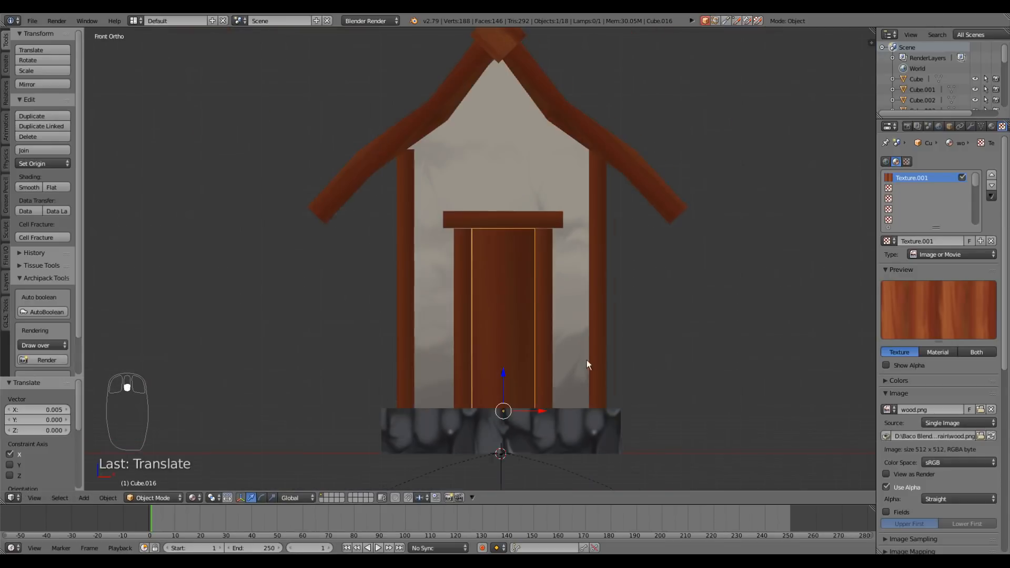
middle_click_drag(586, 360, 519, 400)
key("a")
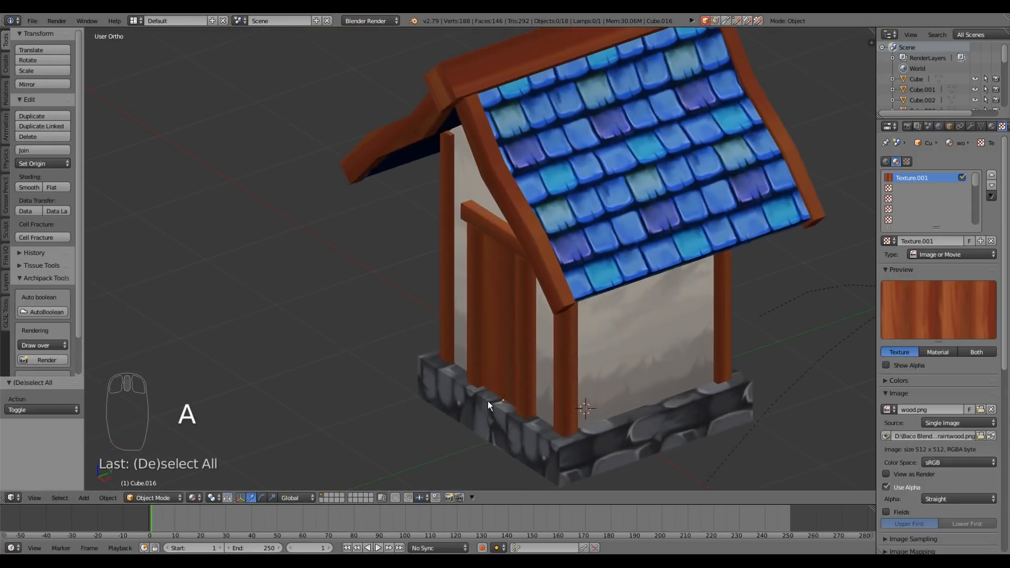
Duplicate the beam above the door and, in front view, move the copy -0.383 in X and 0.572 in Z onto the left corner post
middle_click_drag(487, 401, 520, 261)
scroll(481, 387, "down", 2)
scroll(520, 261, "up", 4)
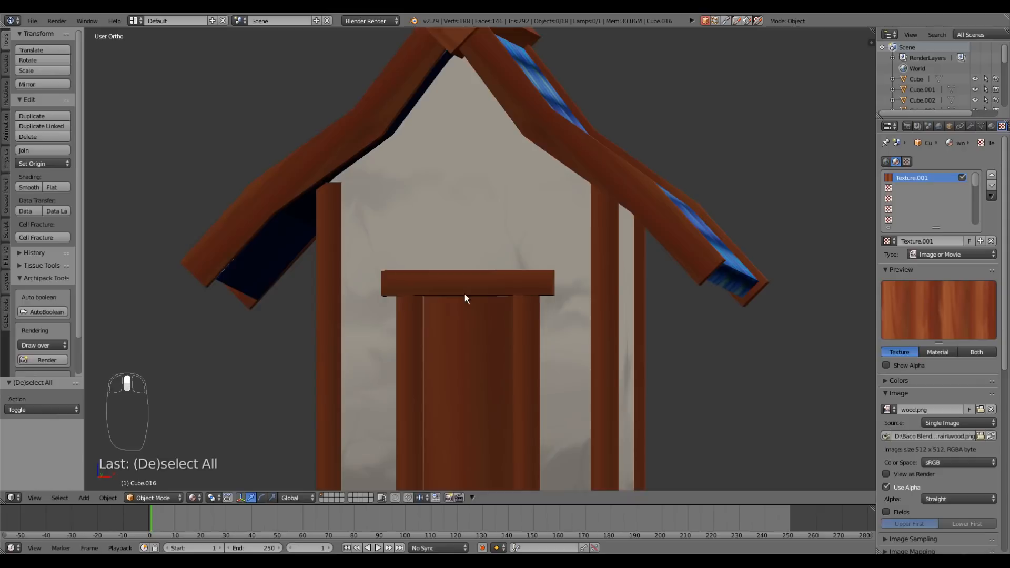
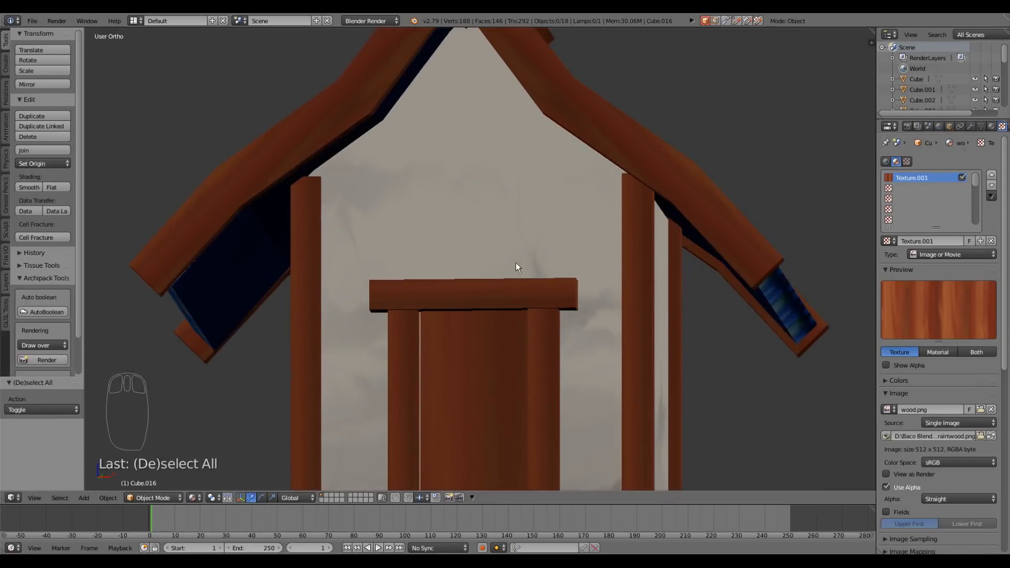
middle_click_drag(516, 263, 475, 312)
right_click(487, 292)
key("KP_1")
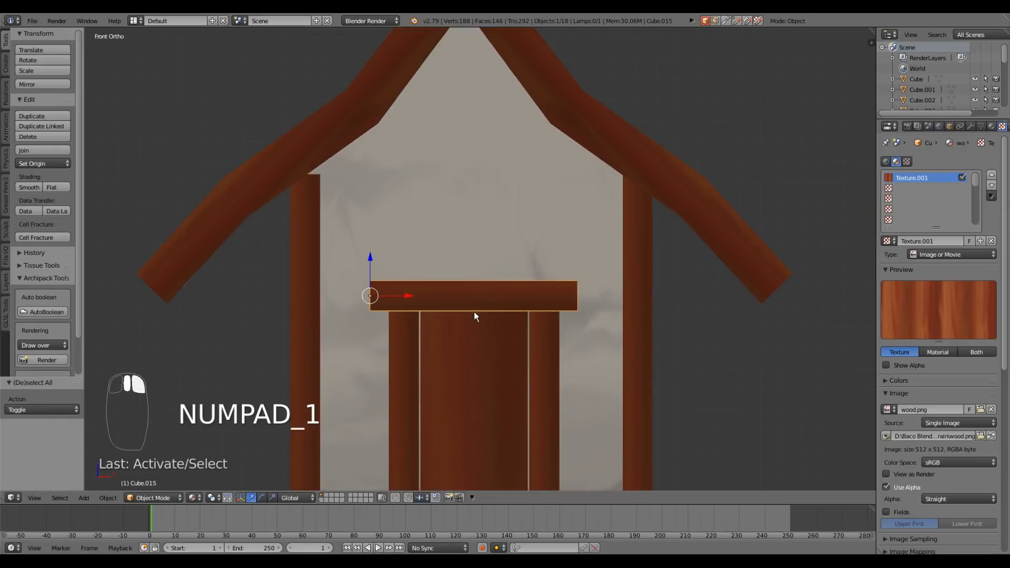
key("shift+d")
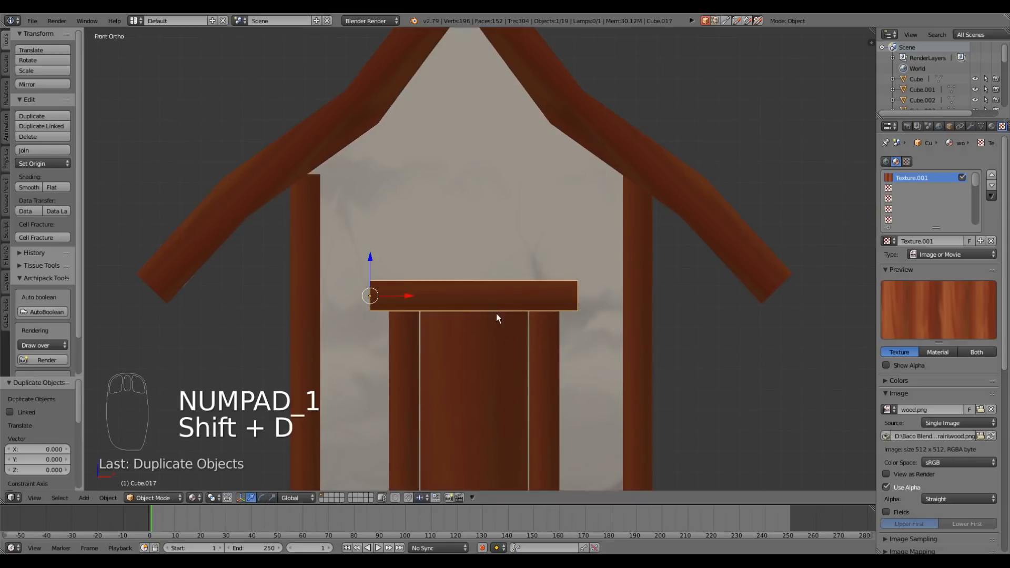
key("g")
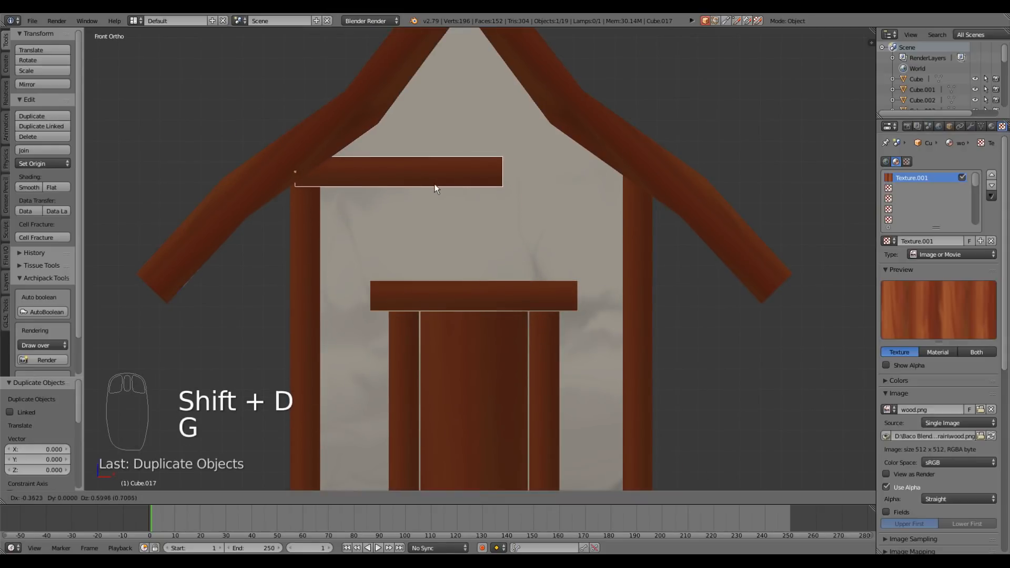
left_click(430, 191)
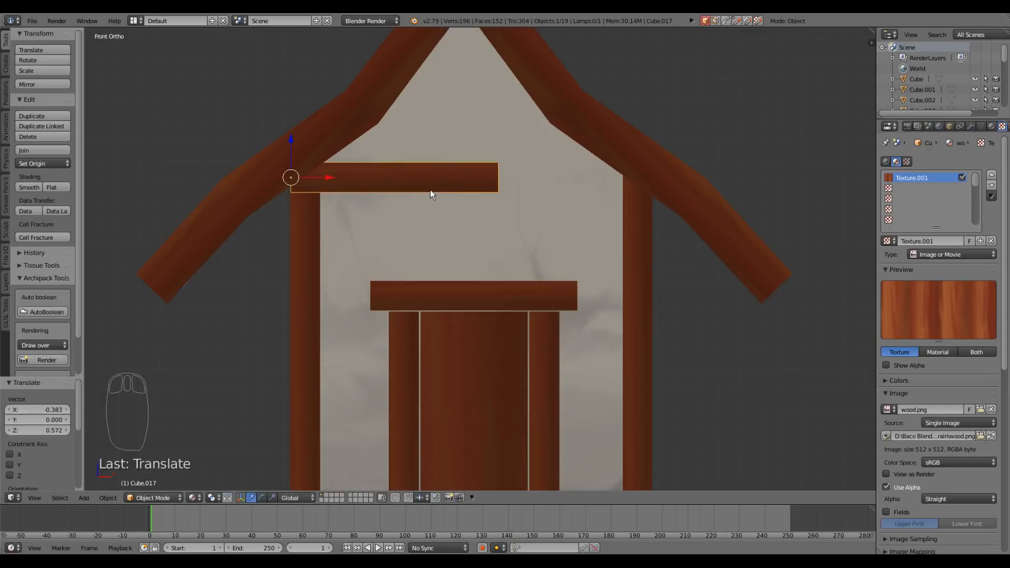
Scale the upper beam by about 1.739 along X so it spans both front corner posts, and deselect everything
key("s")
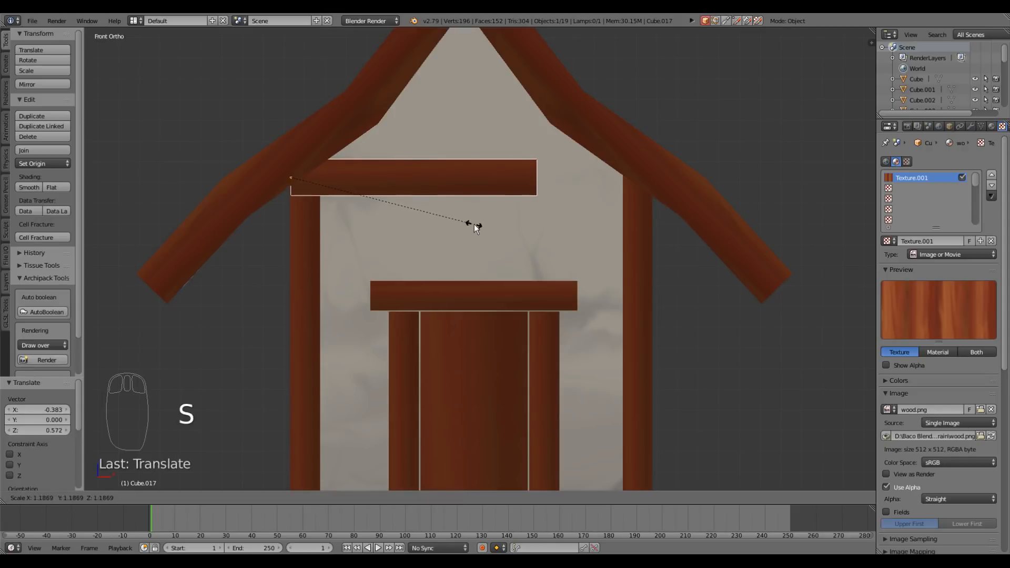
key("x")
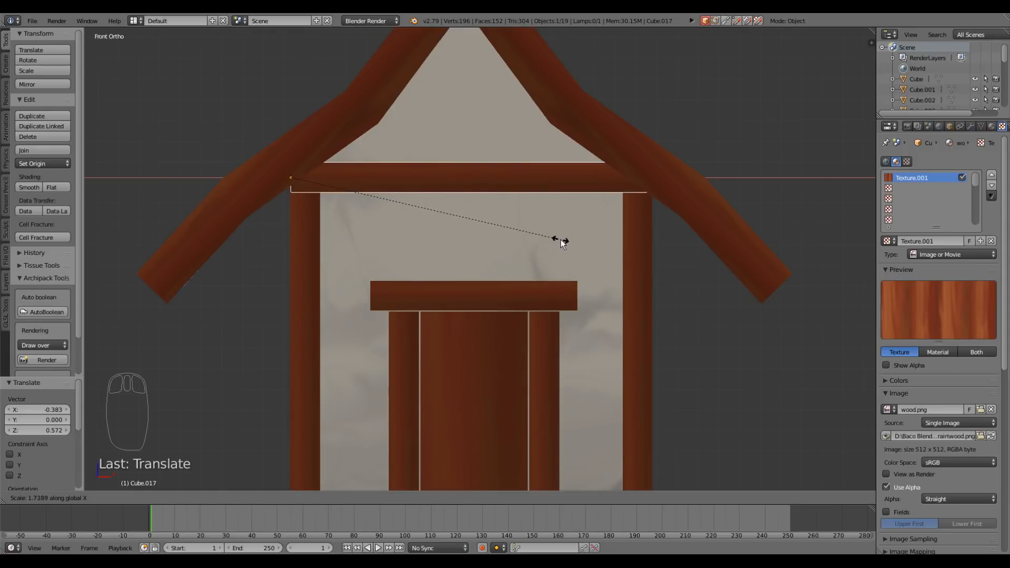
left_click(561, 240)
middle_click_drag(594, 260, 498, 289)
scroll(509, 274, "down", 4)
key("a")
mouse_move(358, 337)
middle_mouse_down()
mouse_move(435, 342)
mouse_move(560, 307)
mouse_move(591, 316)
mouse_move(352, 330)
middle_mouse_up()
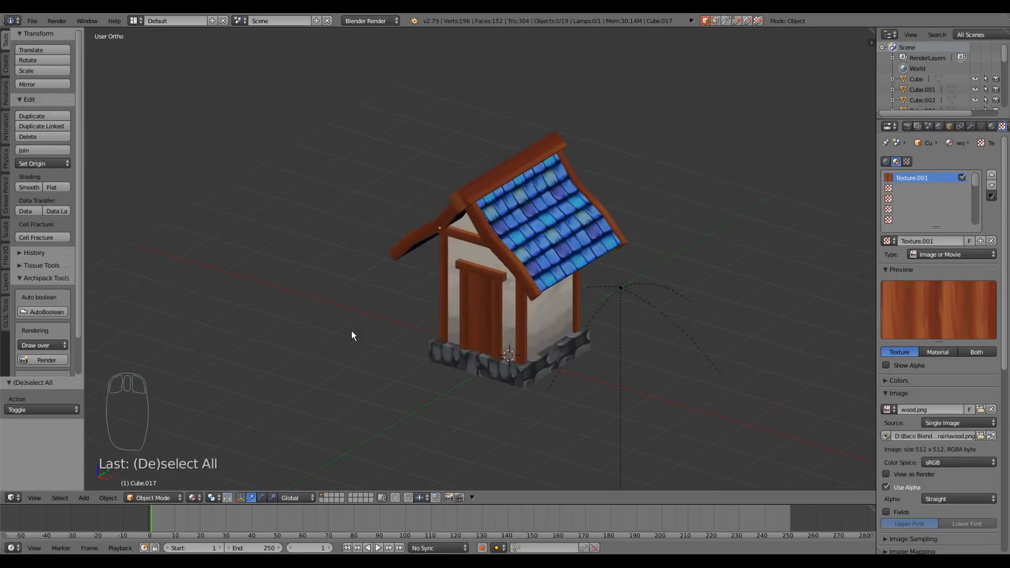
Duplicate the right front corner post and move the copy 0.822 along X, away from the house
scroll(548, 270, "up", 3)
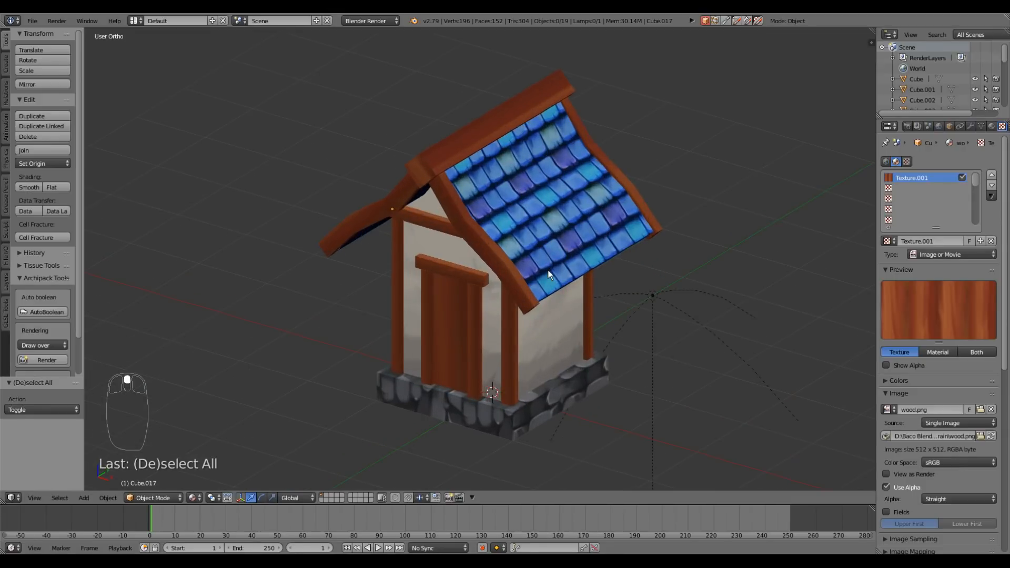
middle_click_drag(548, 270, 488, 235)
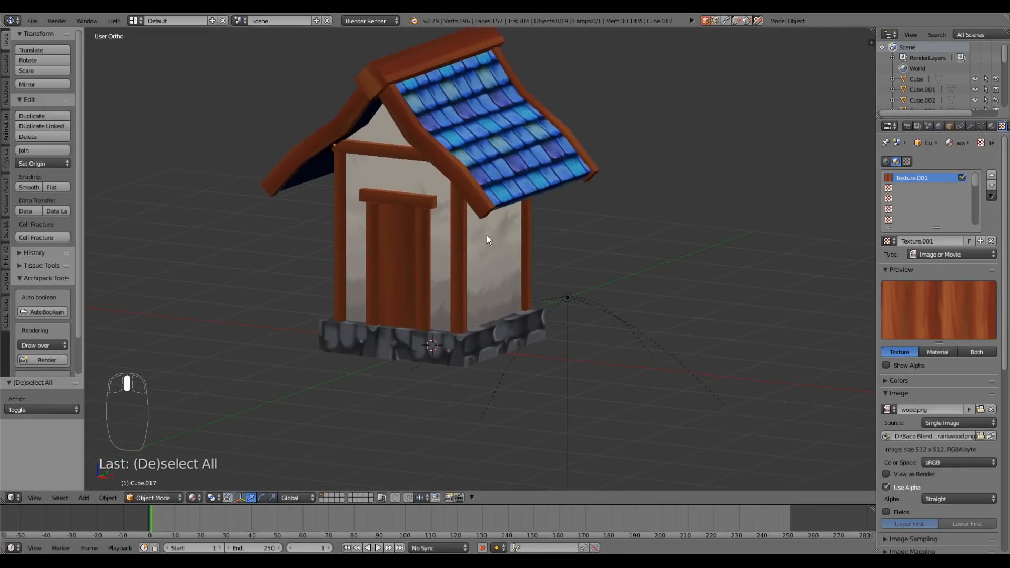
right_click(462, 277)
middle_click_drag(463, 277, 456, 303)
scroll(454, 311, "down", 3)
scroll(457, 303, "up", 2)
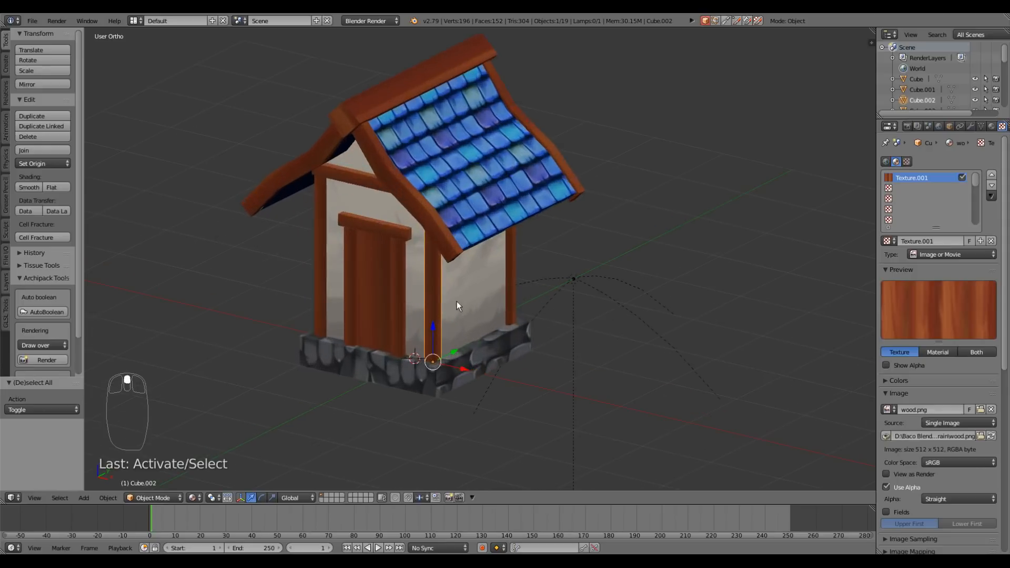
middle_click_drag(459, 305, 478, 304, "shift")
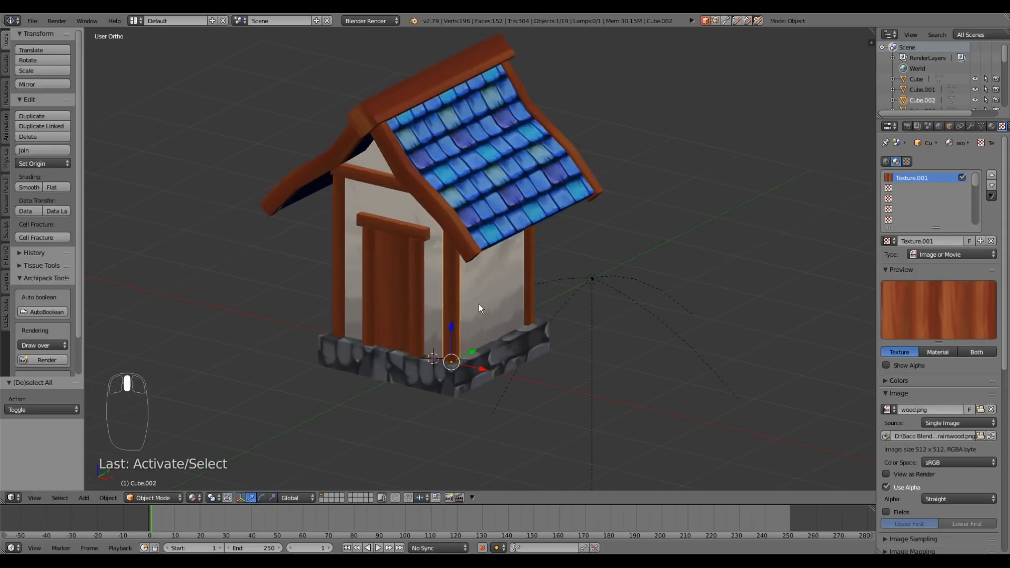
key("shift+d")
right_click(479, 305)
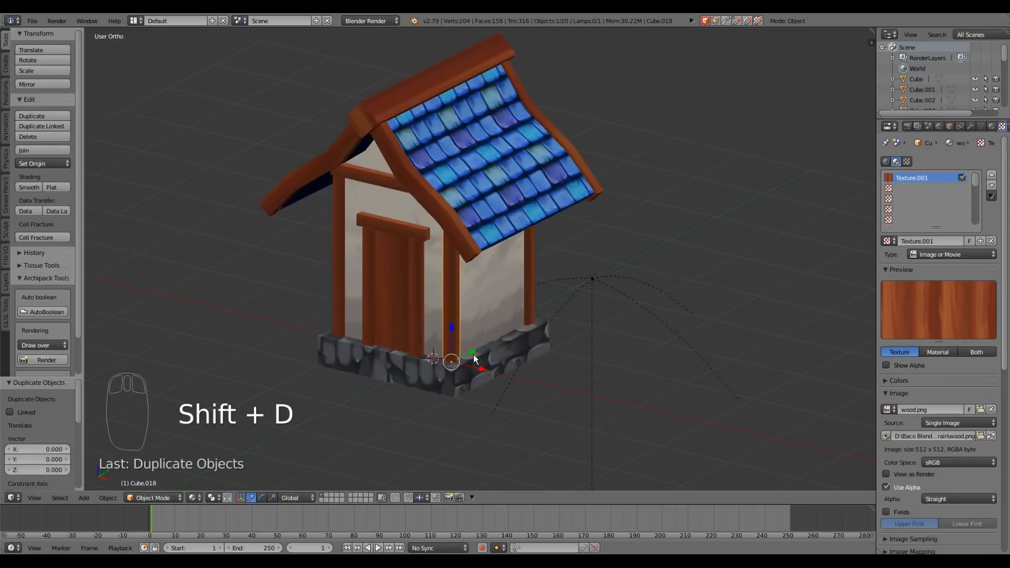
left_click_drag(475, 368, 532, 382)
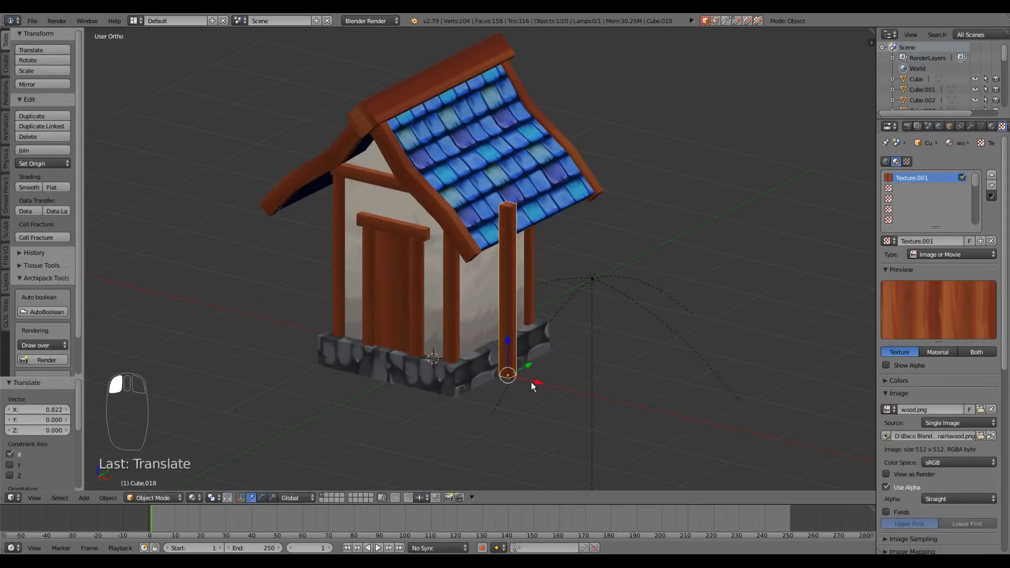
Rotate the copied post 90° about Y and, in front view, move it -0.781 in X and 1.536 in Z against the corner post
middle_click_drag(531, 383, 541, 367)
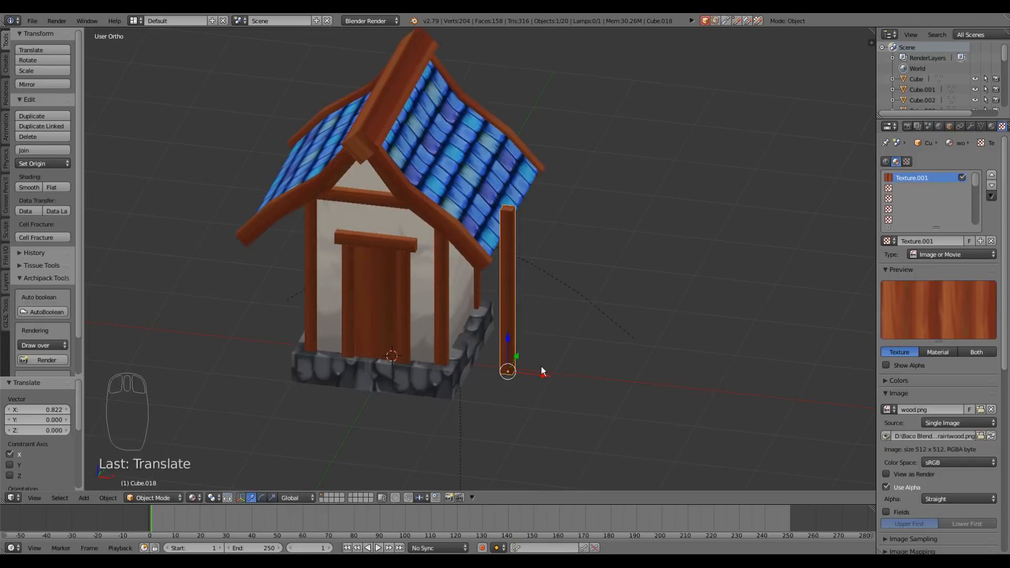
type("ry90")
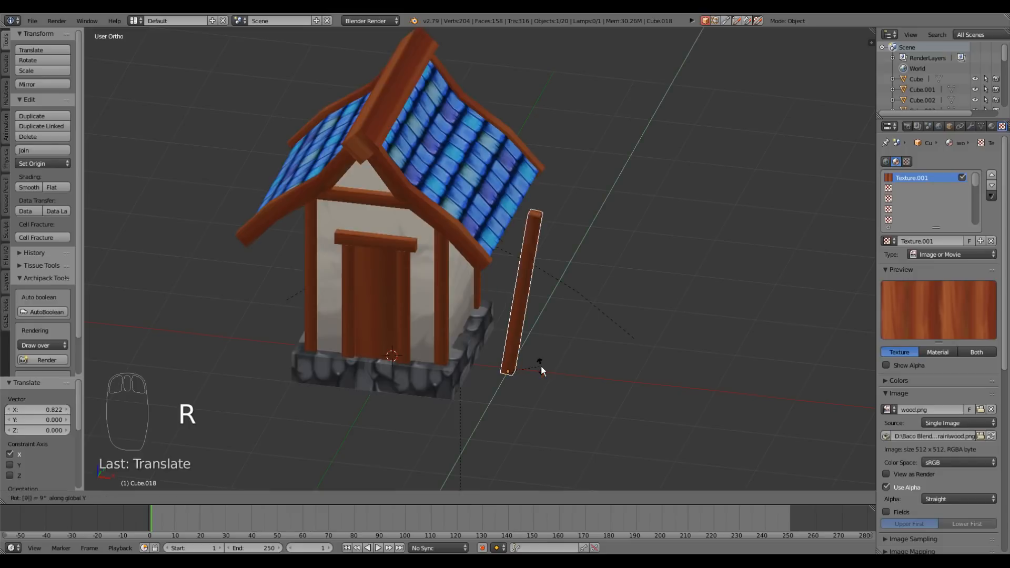
key("Return")
key("KP_1")
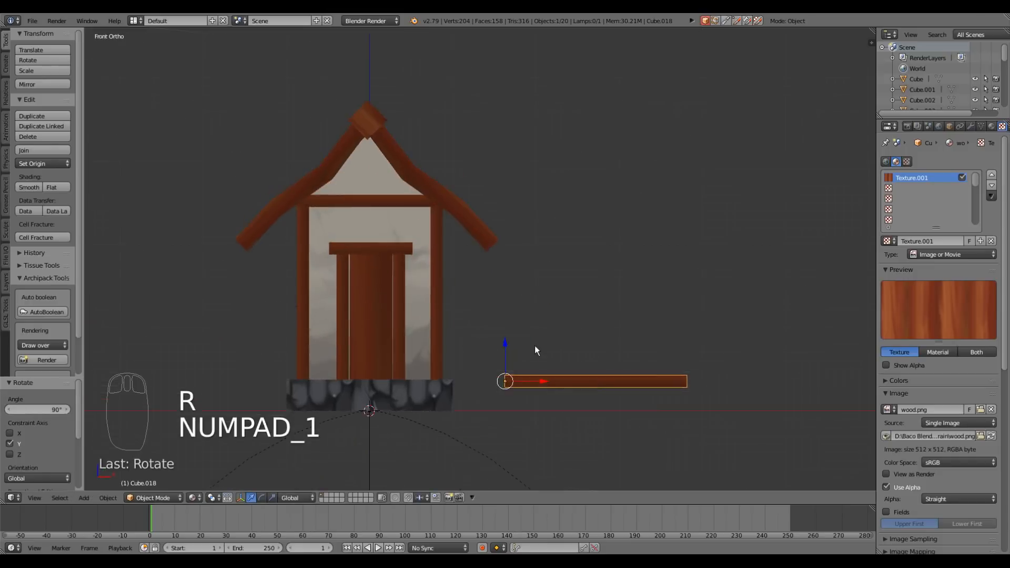
key("g")
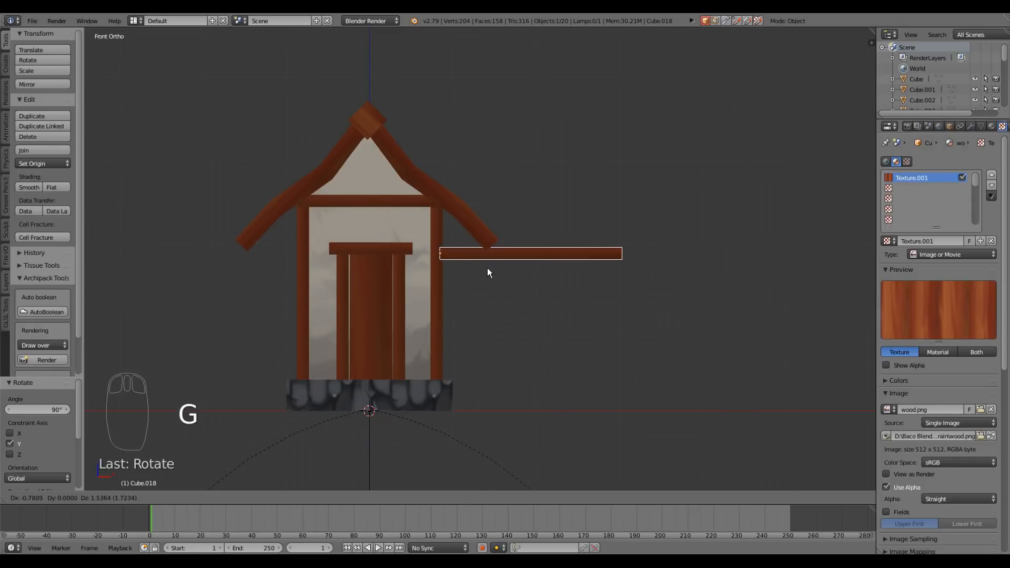
left_click(487, 270)
Duplicate the projecting side beam 1.621 along Y to the rear corner post and shift the copy -0.032 along Y
middle_click_drag(666, 312, 521, 345)
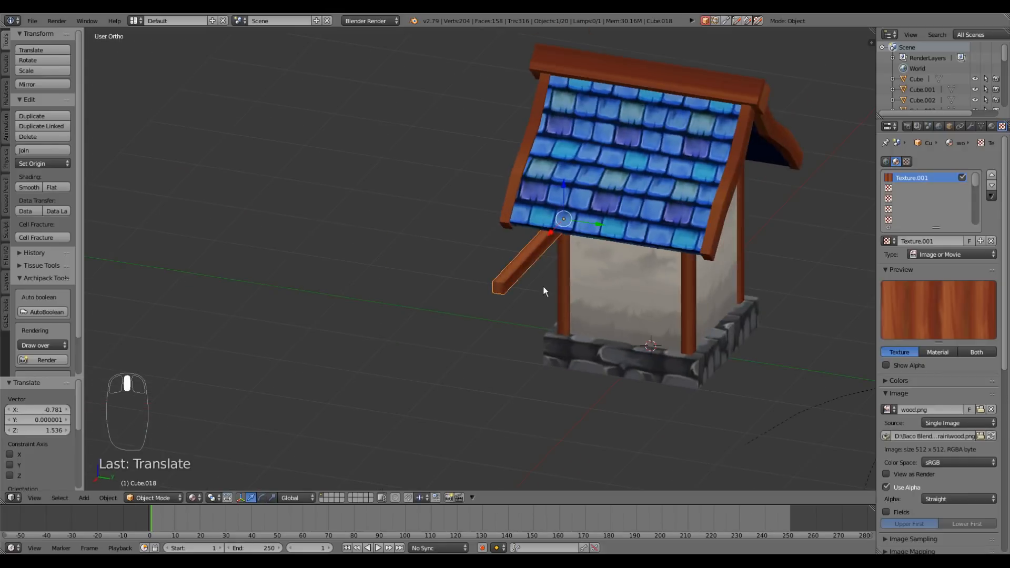
middle_click_drag(543, 286, 523, 277)
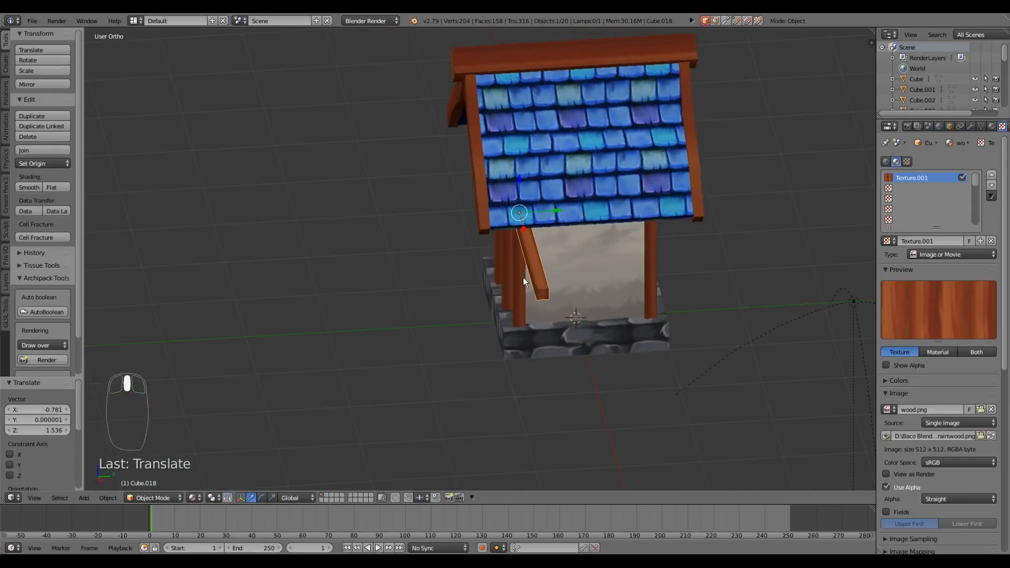
key("shift+d")
key("y")
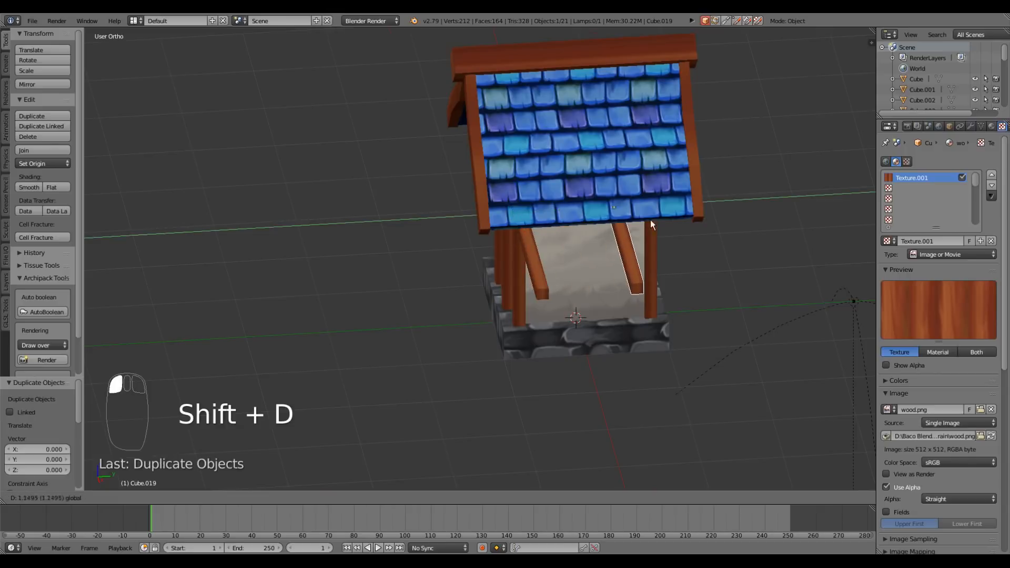
left_click(681, 221)
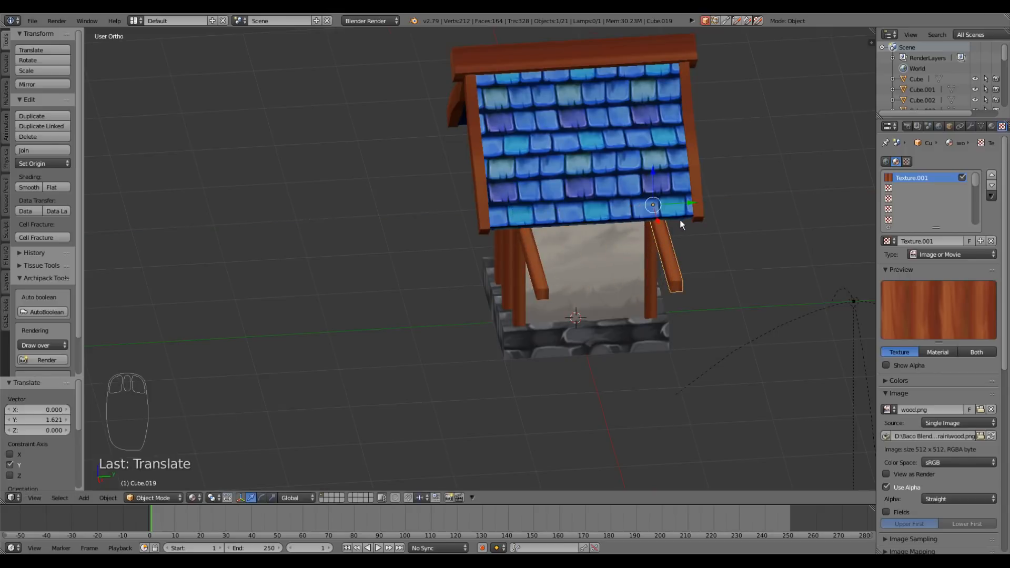
key("KP_3")
left_click_drag(705, 251, 701, 246)
middle_click_drag(701, 246, 571, 361)
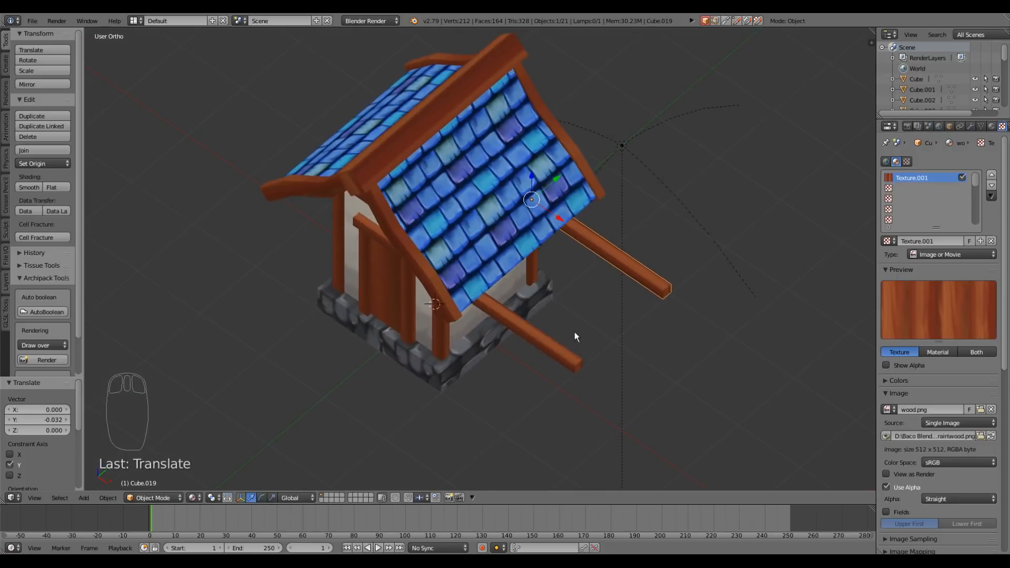
Duplicate the rear projecting side beam in place and rotate the copy 90° about Z
key("shift+d")
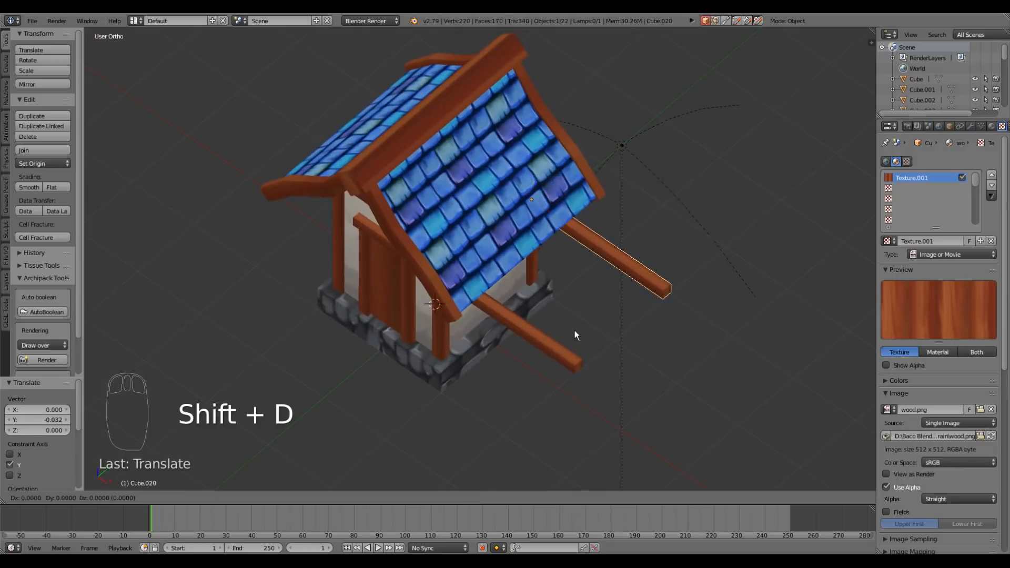
right_click(574, 330)
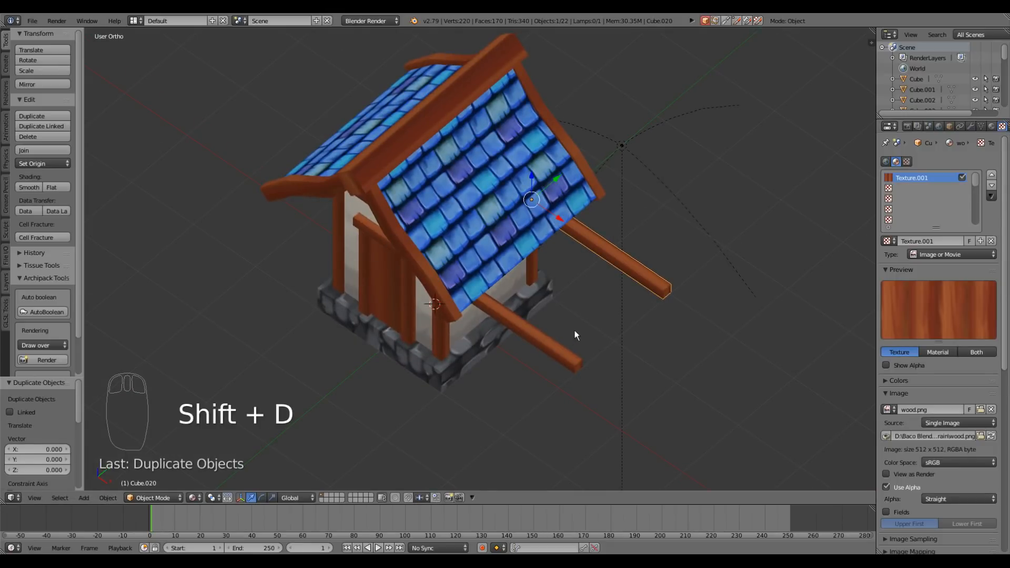
key("r")
key("z")
key("9")
key("0")
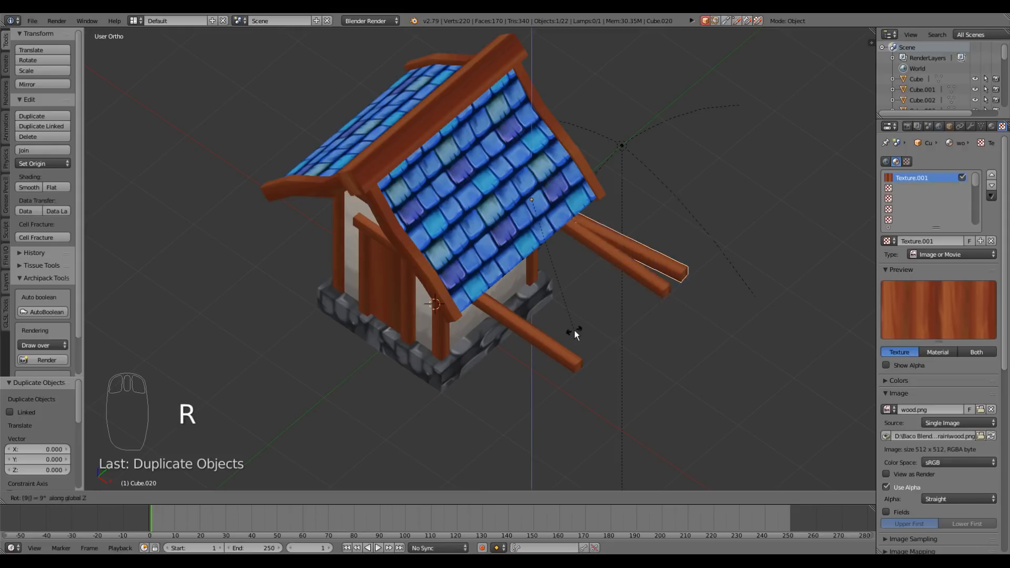
key("Return")
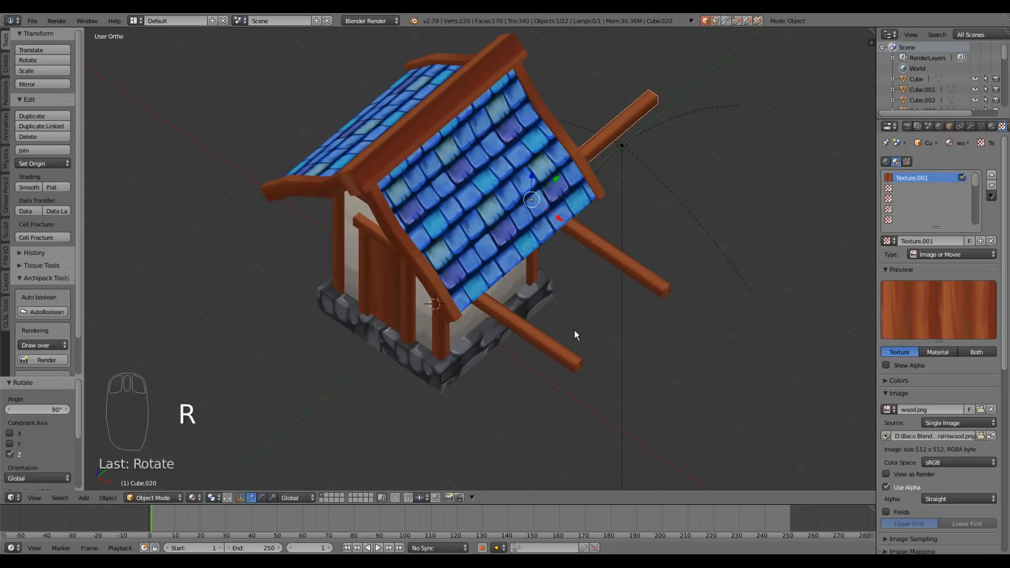
In top view, move the rotated beam 2.254 in X and -1.917 in Y across the outer ends of both side beams
key("KP_7")
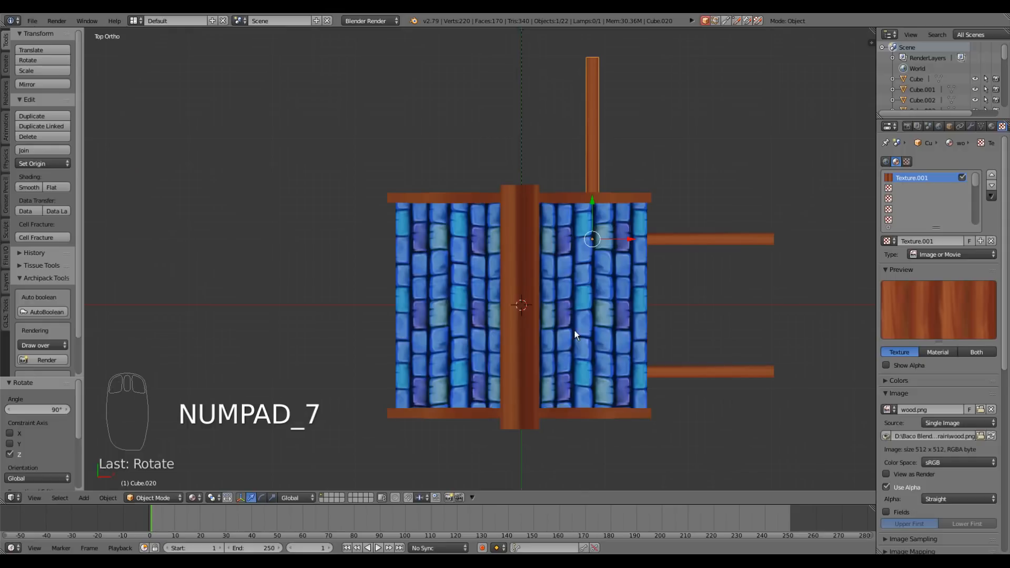
key("g")
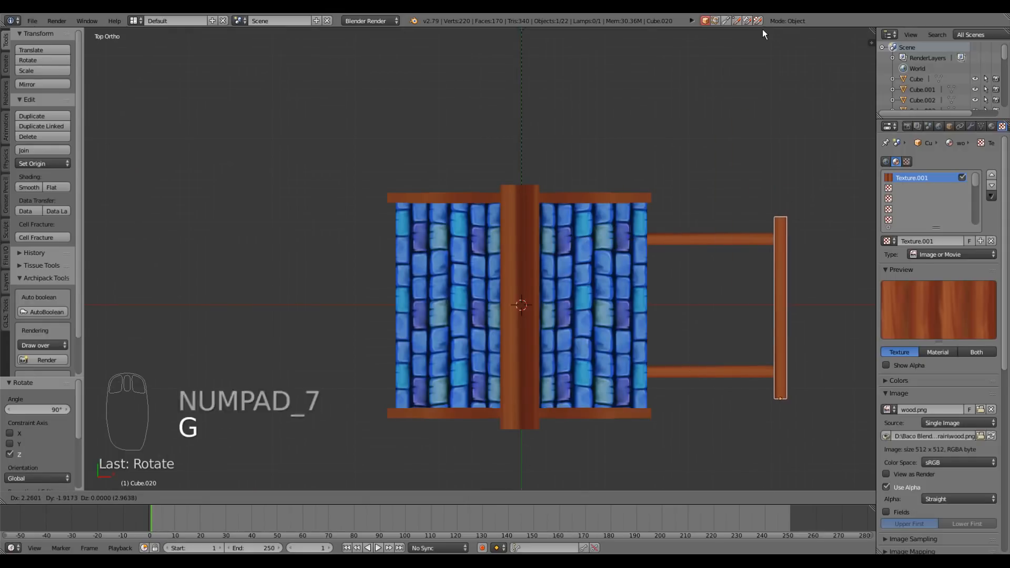
left_click(762, 30)
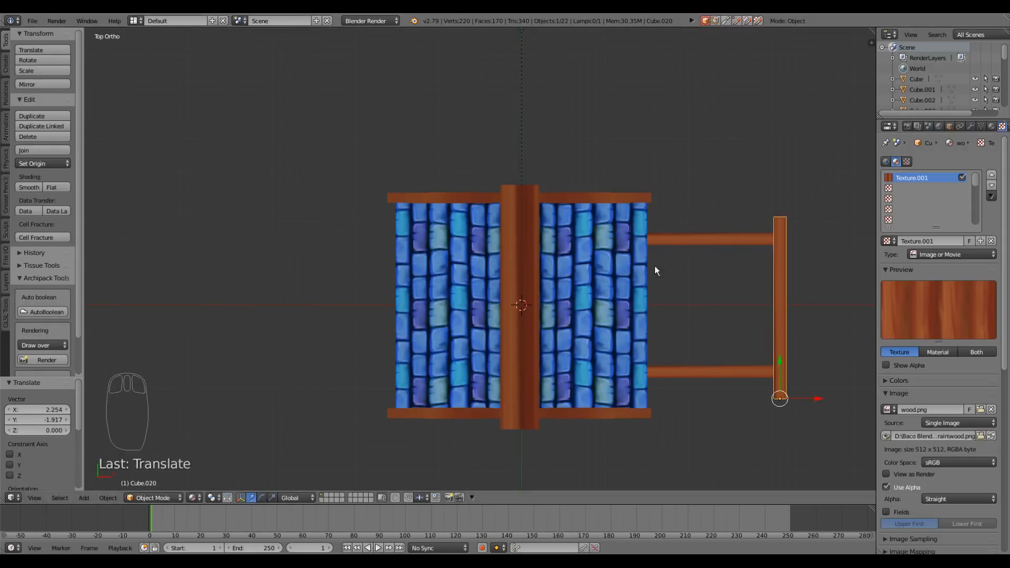
Duplicate the right front corner post, moving the copy 2.293 along X under the cross beam and lowering it 0.381 along Z
middle_click_drag(668, 406, 551, 327)
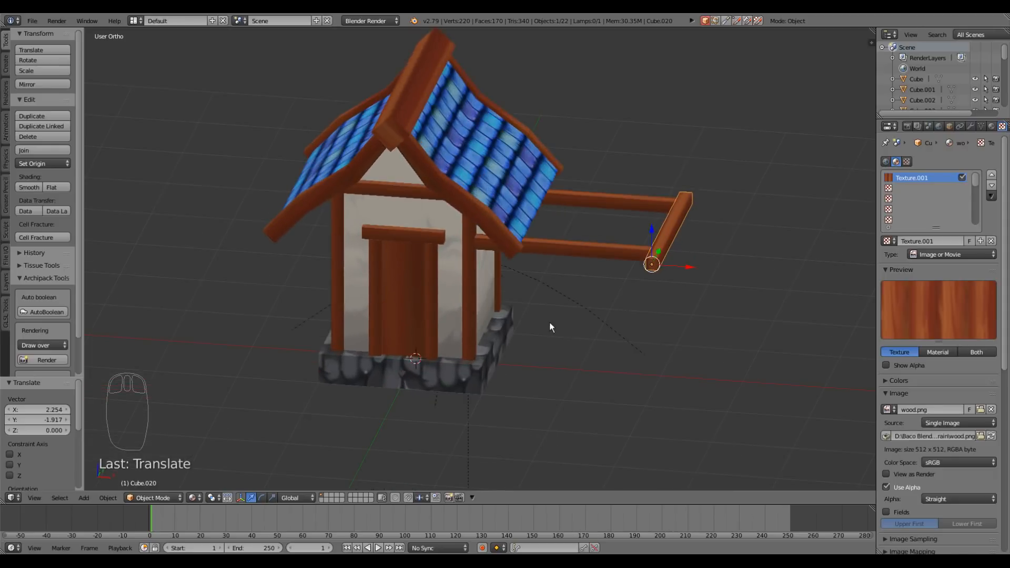
right_click(473, 308)
middle_click_drag(472, 308, 500, 364)
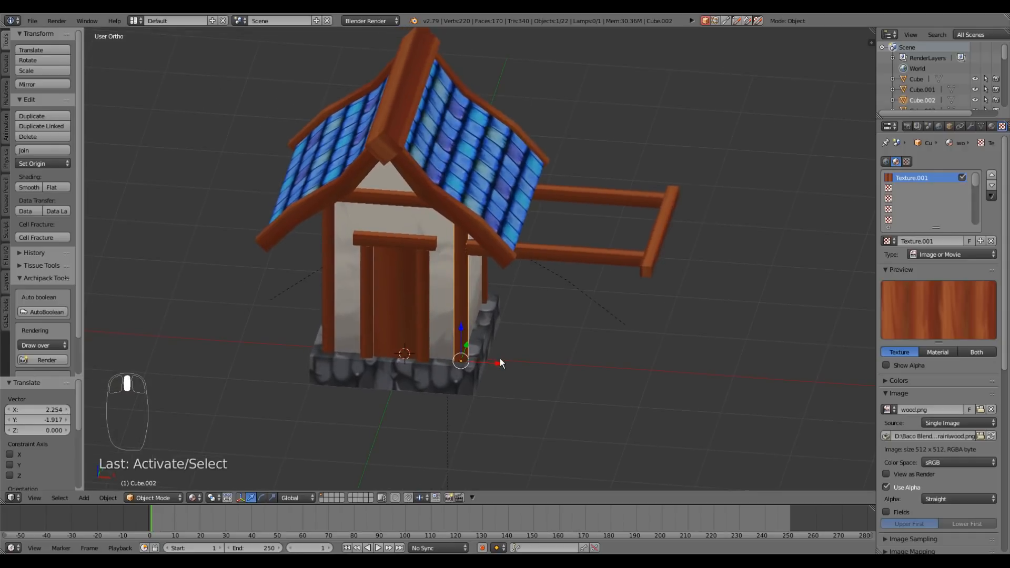
key("shift+d")
left_click(500, 358)
left_click_drag(483, 364, 672, 383)
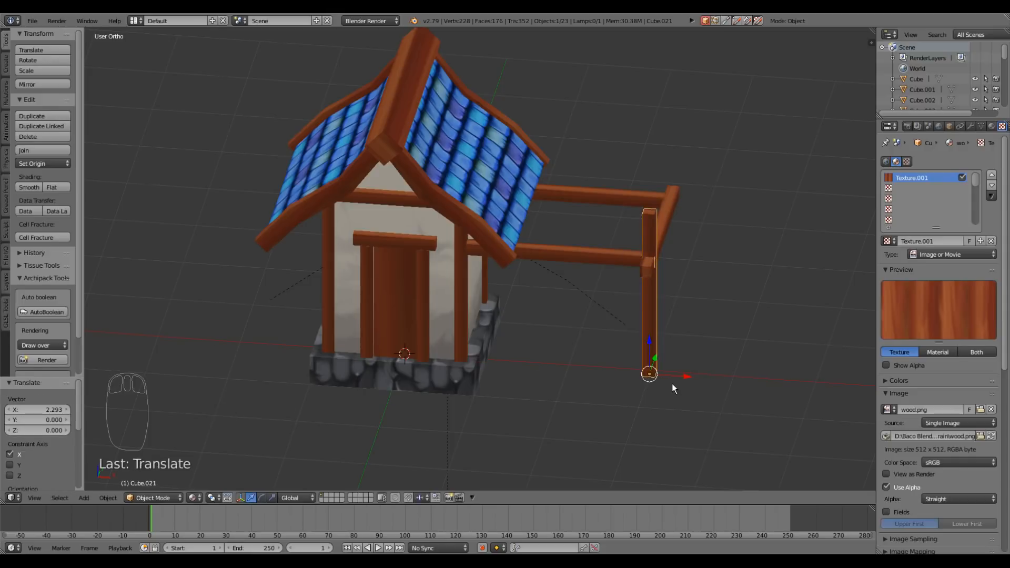
key("KP_1")
left_click_drag(653, 348, 656, 378)
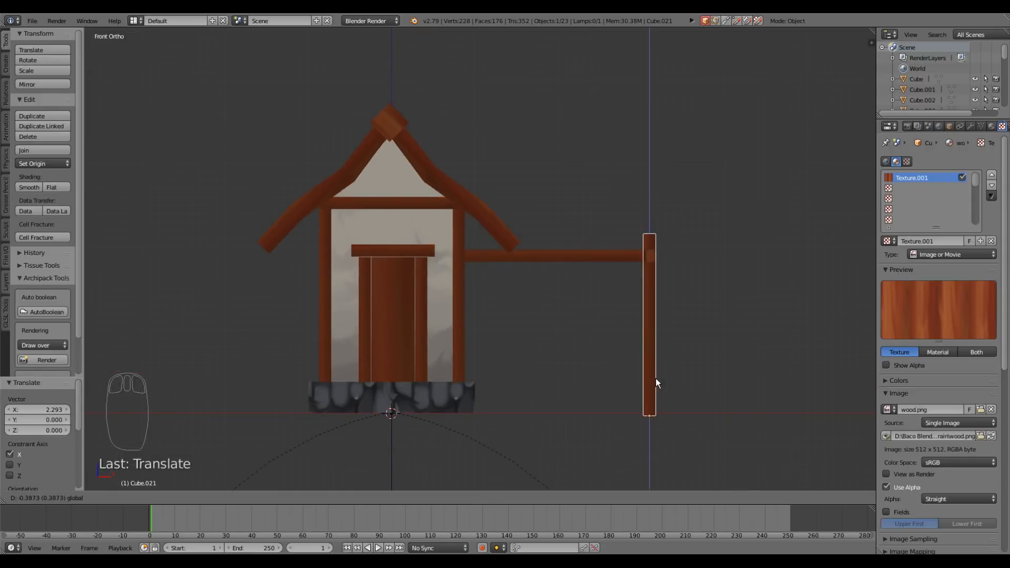
Duplicate the new outer post and move the copy 1.581 along Y to the cross beam's rear junction
middle_click_drag(712, 349, 627, 389)
key("shift+d")
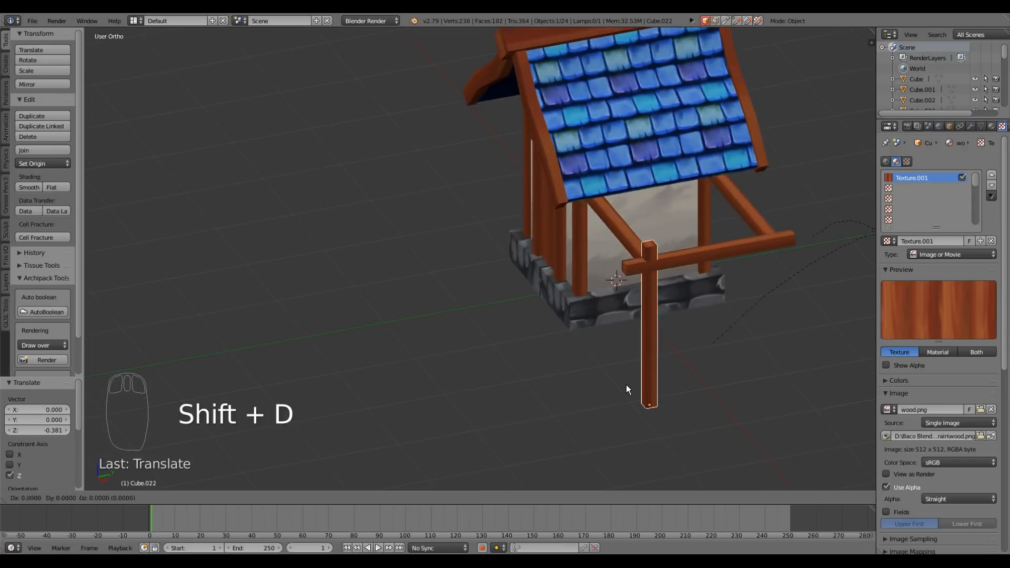
type("7")
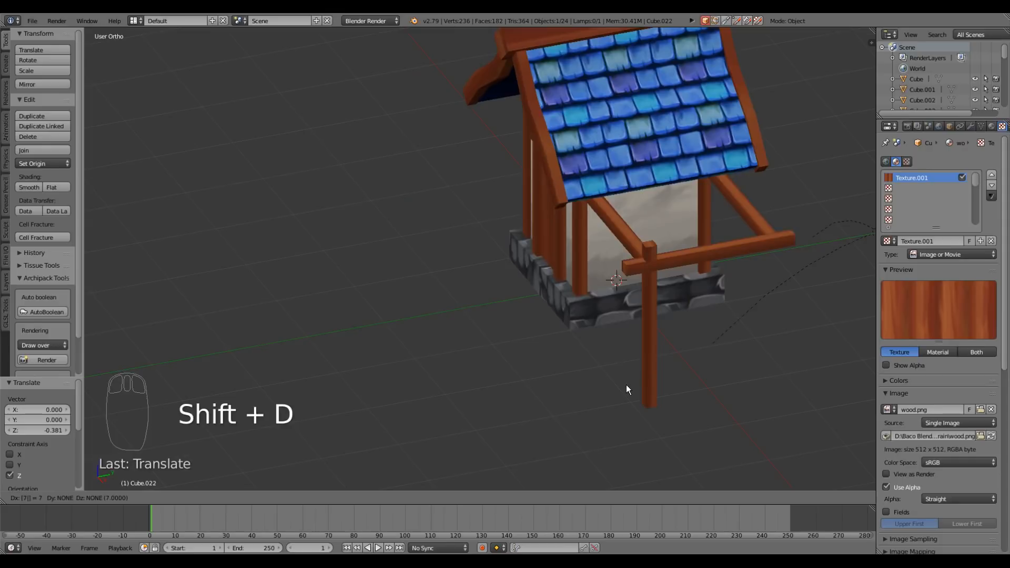
right_click(639, 375)
scroll(647, 370, "down", 3)
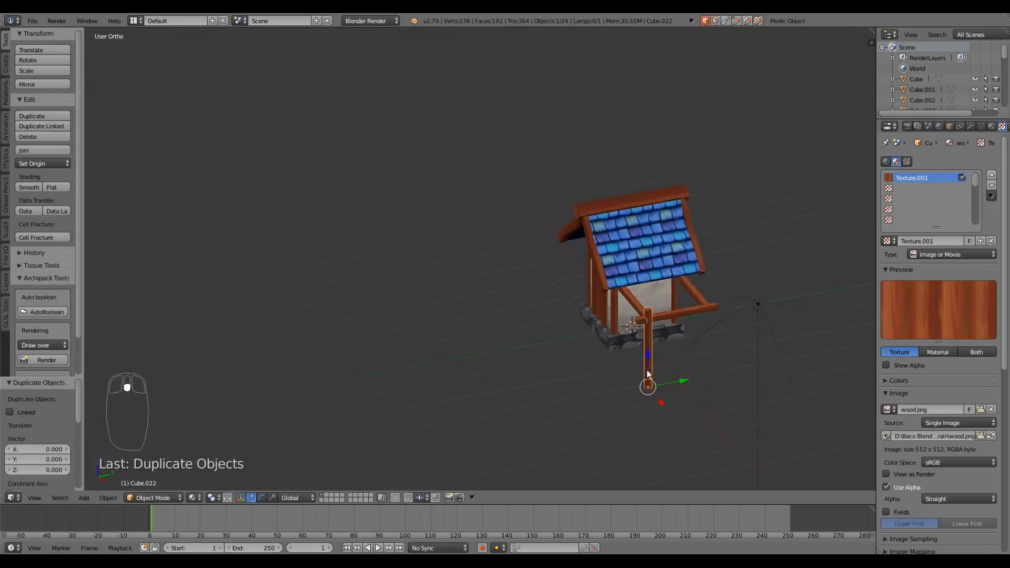
scroll(646, 371, "up", 2)
key("KP_7")
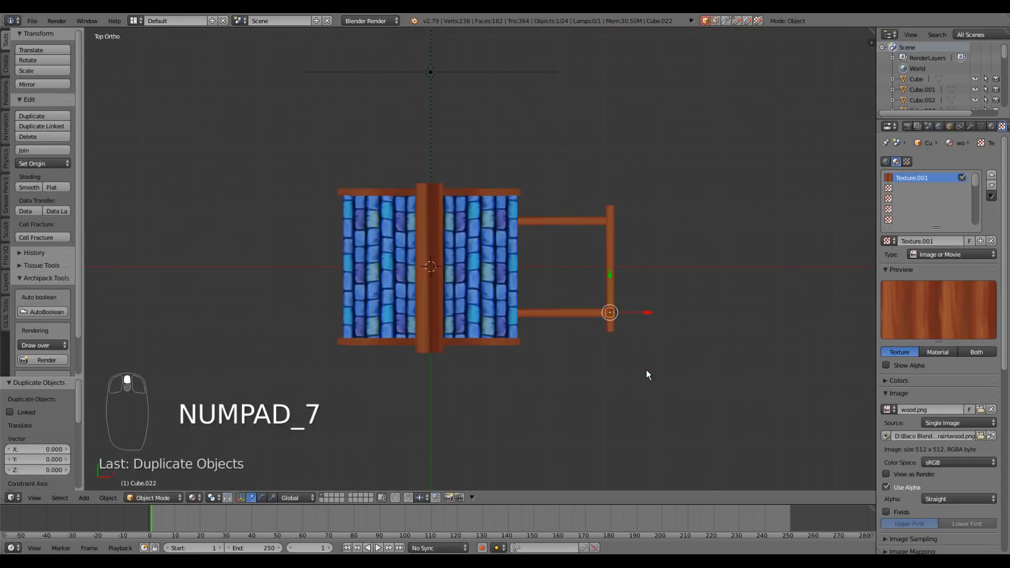
middle_click_drag(615, 290, 603, 336, "shift")
scroll(603, 337, "up", 2)
left_click_drag(600, 330, 602, 201)
left_click(602, 201)
Move the hemi lamp 7.088 along Y, away from the house
middle_click_drag(620, 388, 469, 314)
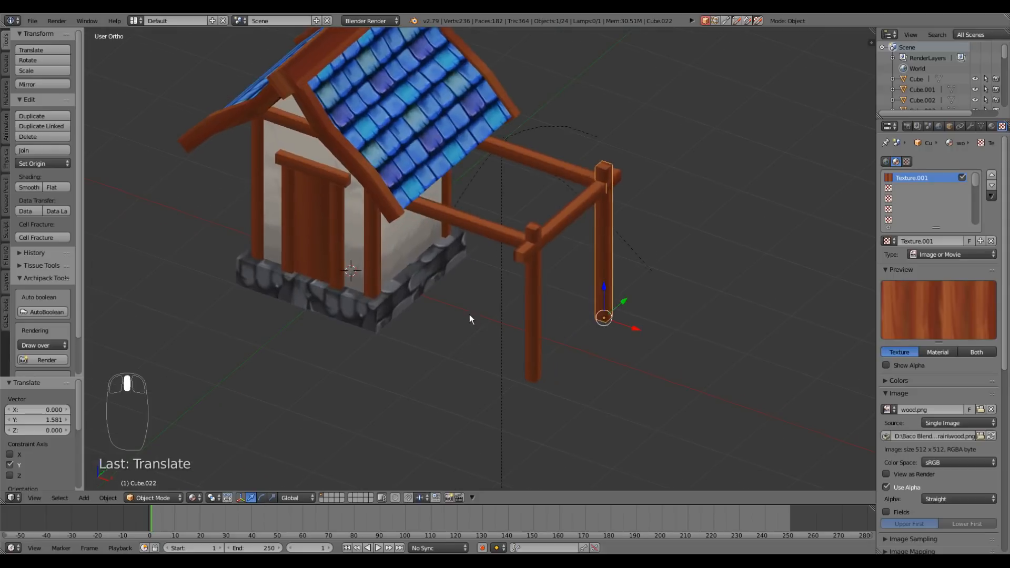
right_click(436, 274)
middle_click_drag(435, 273, 604, 317)
scroll(437, 331, "down", 3)
right_click(581, 299)
scroll(545, 332, "down", 4)
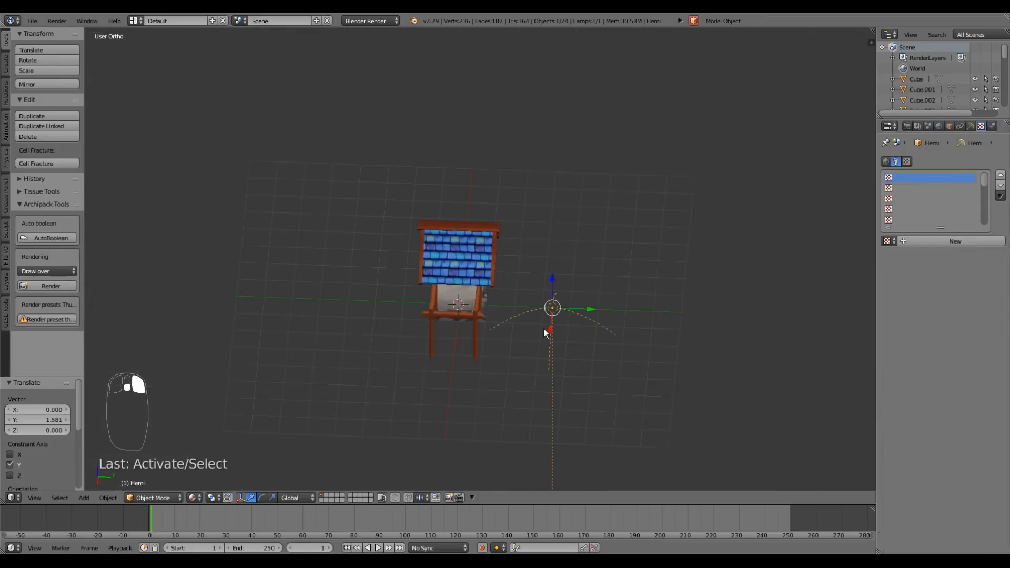
left_click_drag(584, 311, 781, 308)
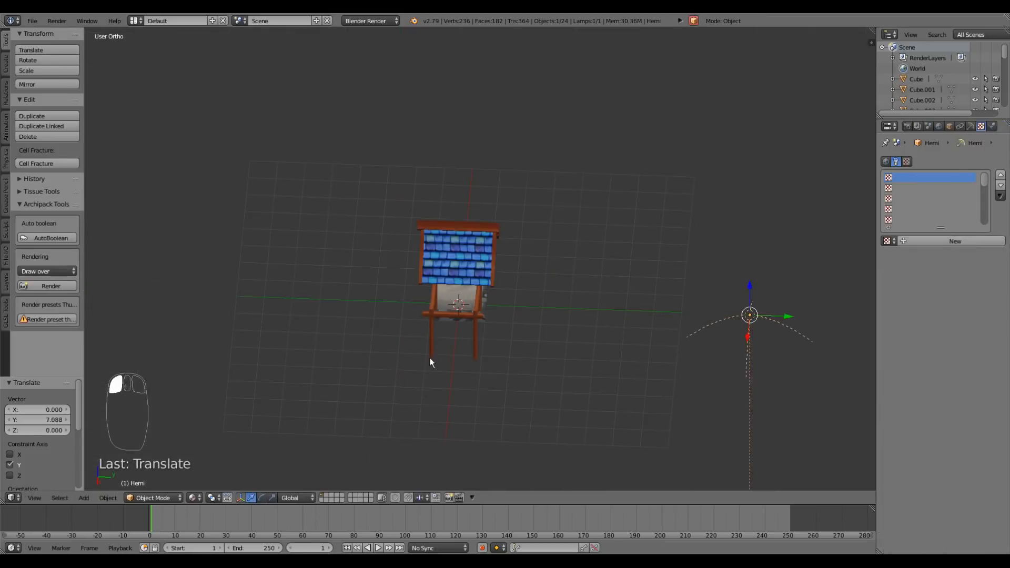
Box-select the whole house together with the hemi lamp, duplicate everything and move the copies -6.729 along X
middle_click_drag(431, 361, 481, 280)
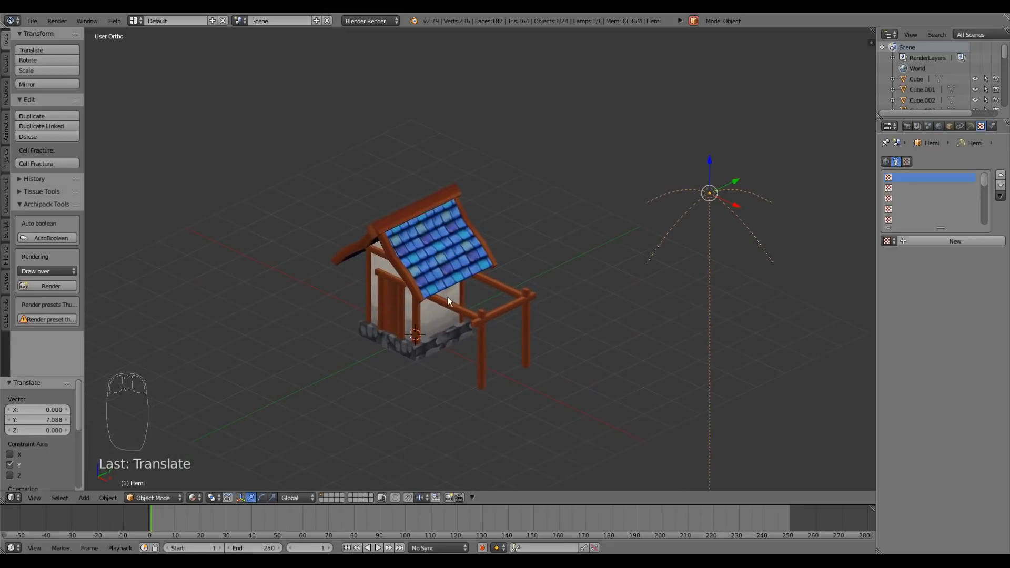
scroll(447, 297, "up", 1)
middle_click_drag(405, 263, 445, 315)
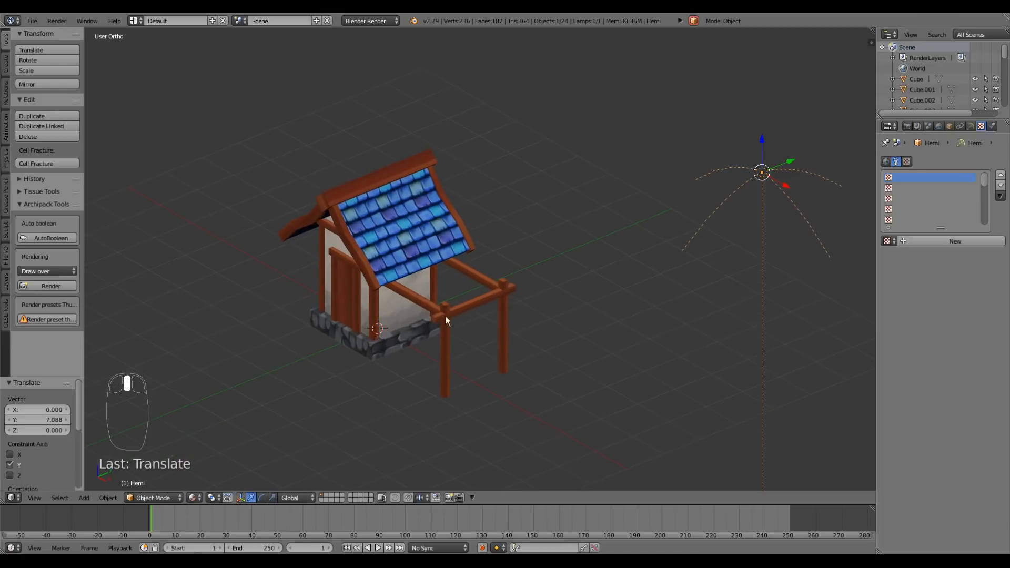
key("b")
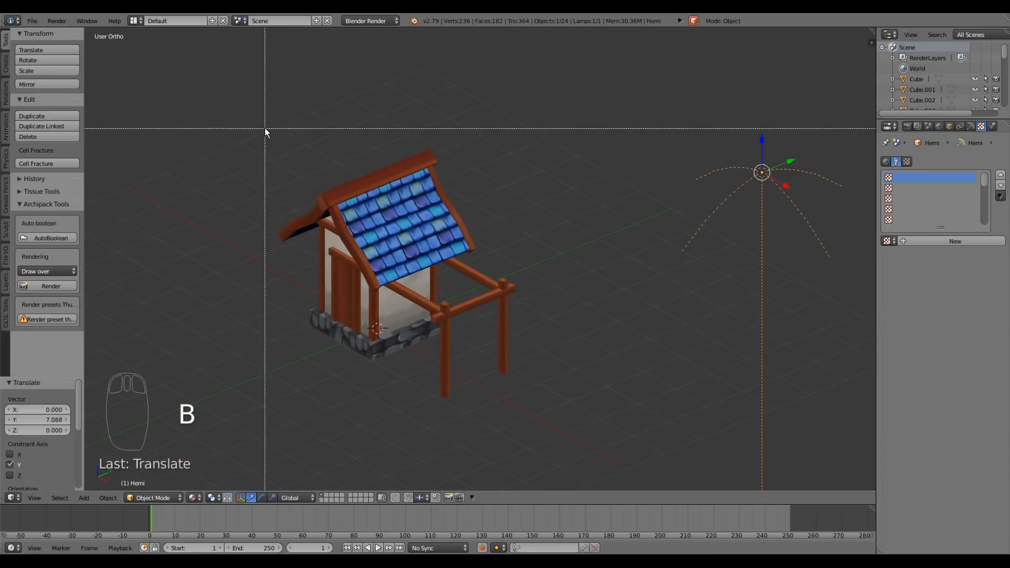
left_click_drag(261, 120, 560, 430)
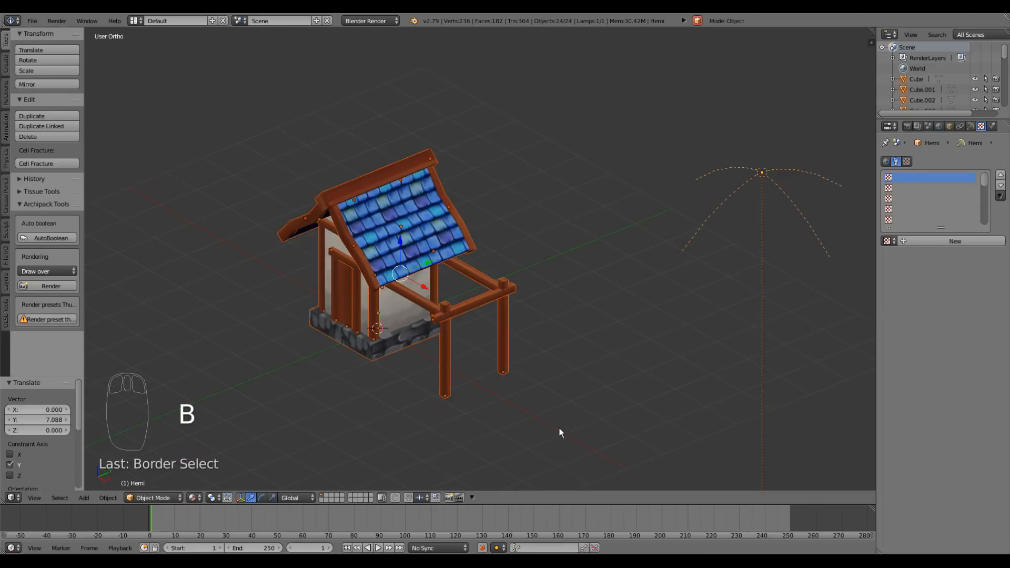
mouse_move(435, 374)
middle_mouse_down()
mouse_move(490, 356)
mouse_move(441, 377)
middle_mouse_up()
key("shift+d")
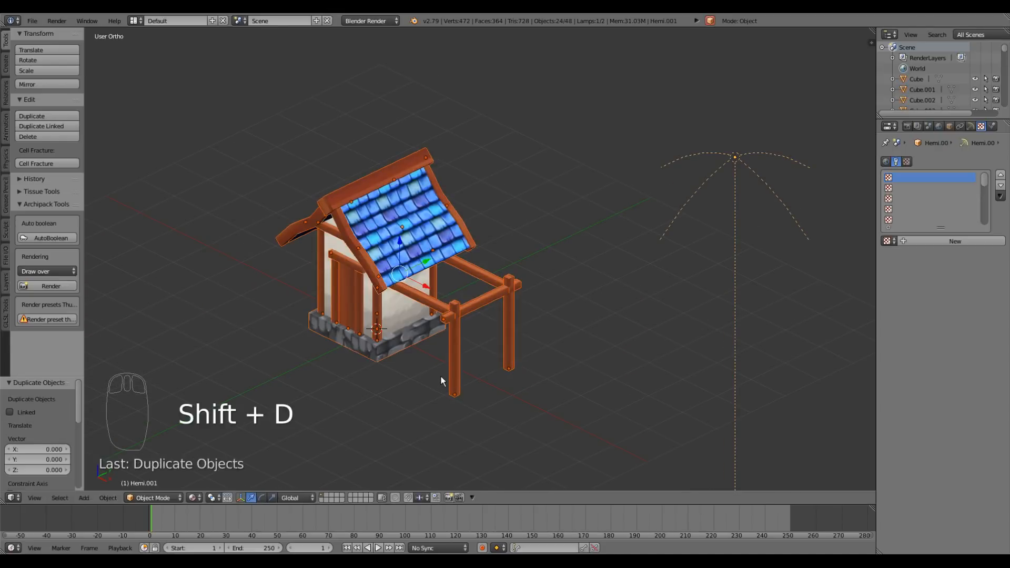
left_click(415, 284)
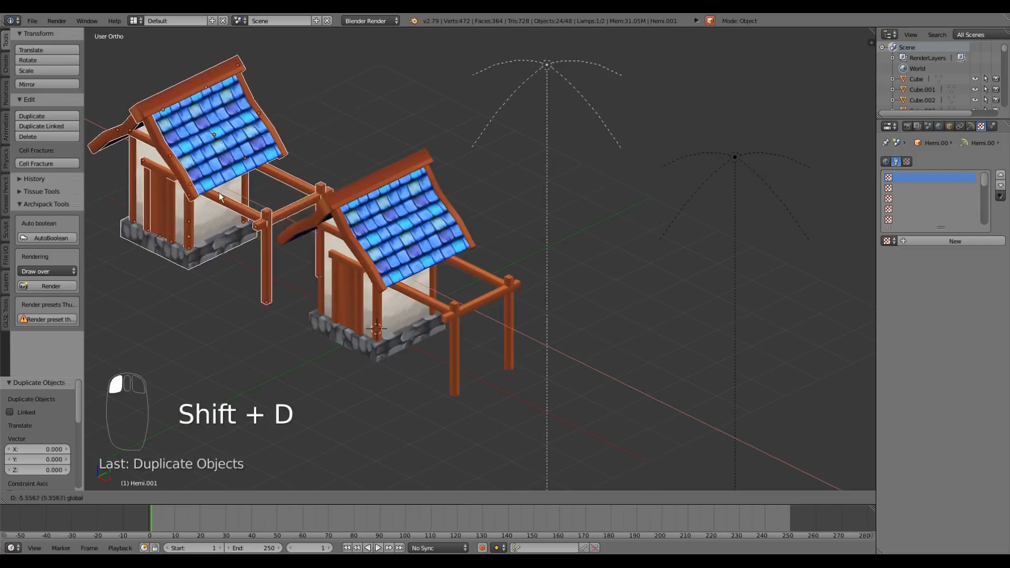
left_click(192, 181)
Delete the duplicated hemi lamp above the houses
scroll(424, 249, "down", 2)
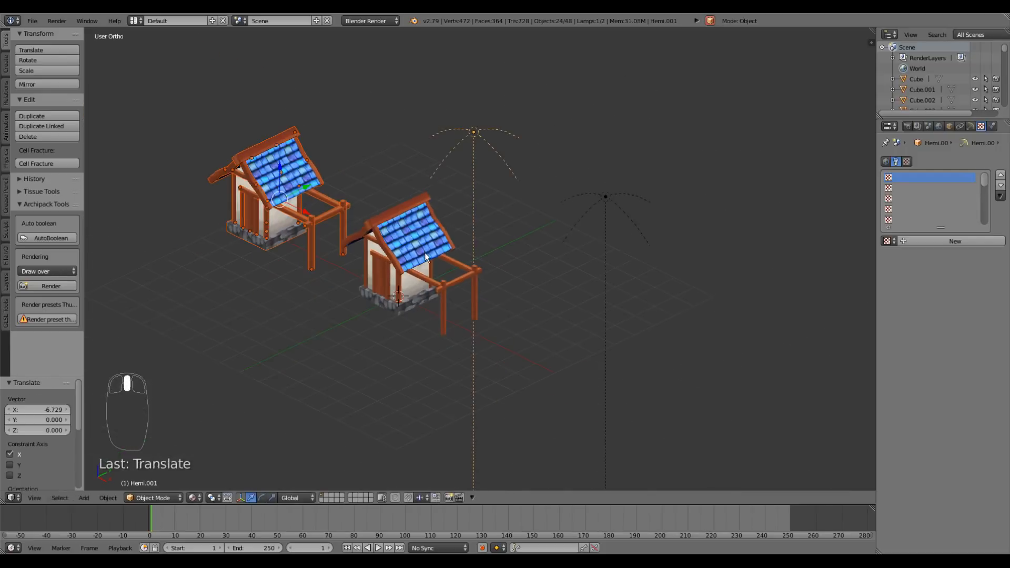
middle_click_drag(424, 250, 484, 306, "shift")
right_click(538, 200)
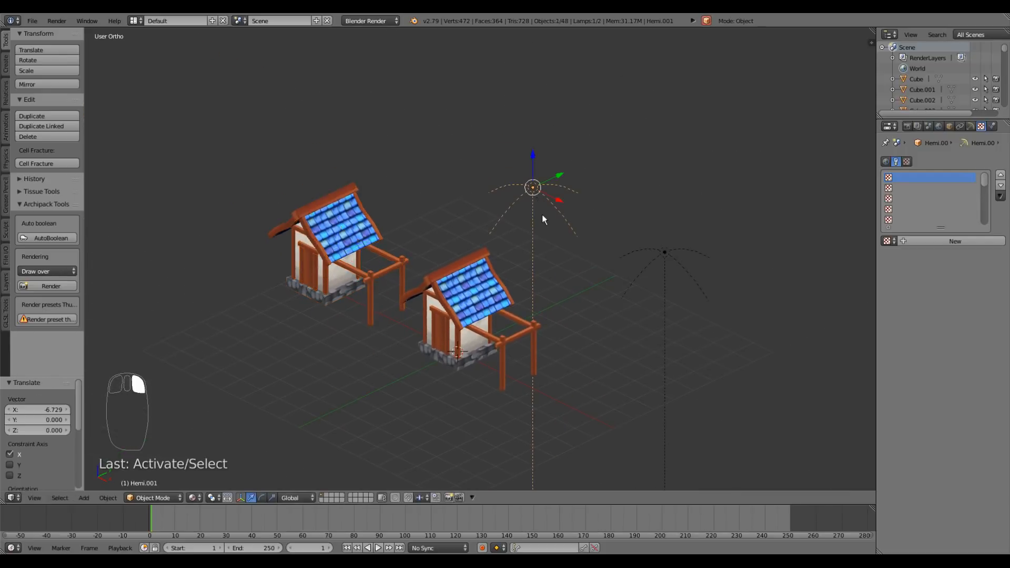
key("x")
left_click(542, 214)
Box-select all parts of the copied house and move them to the second layer
middle_click_drag(440, 270, 453, 321)
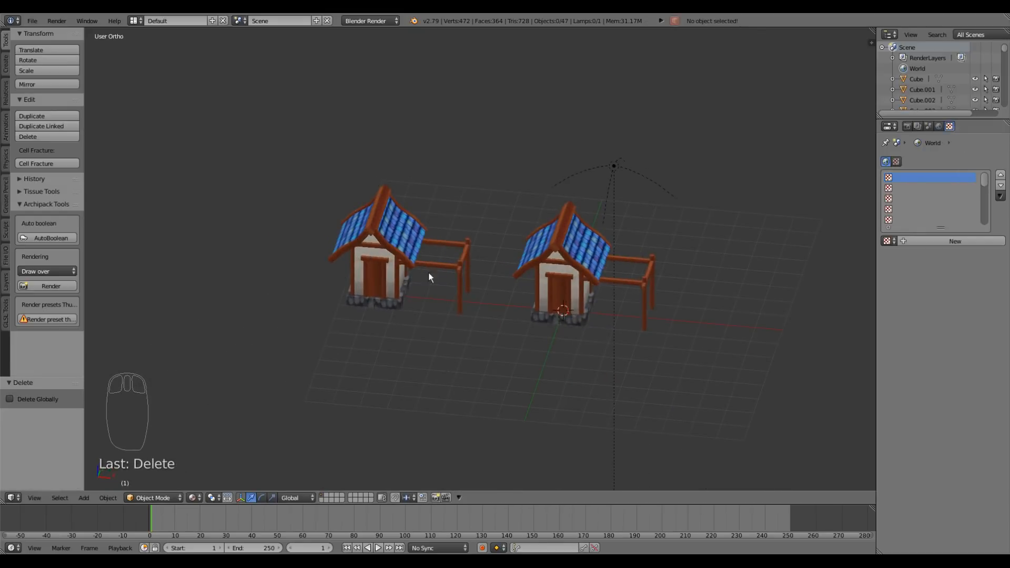
scroll(400, 263, "up", 4)
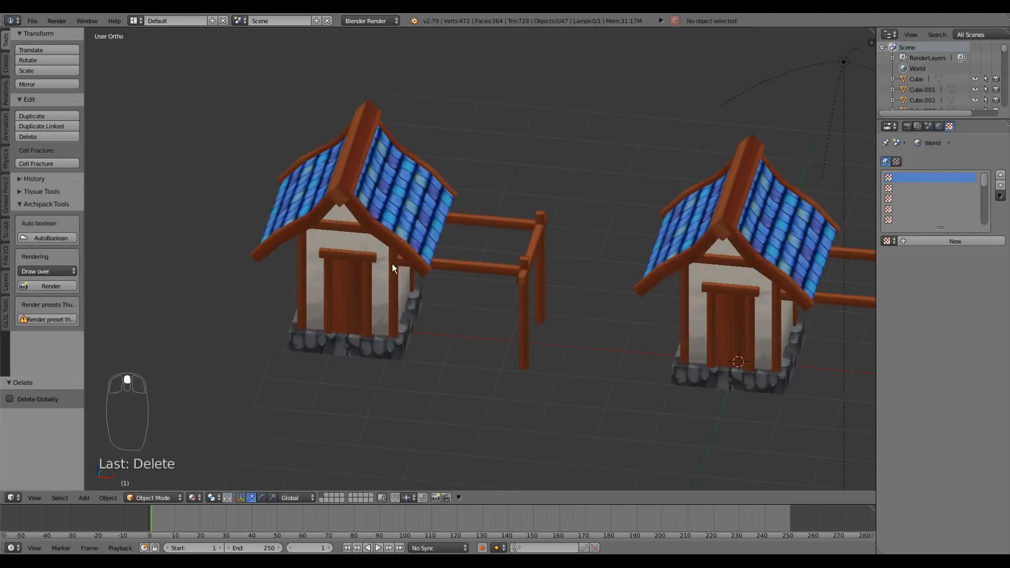
key("b")
left_click_drag(212, 92, 587, 422)
middle_click_drag(587, 422, 552, 398)
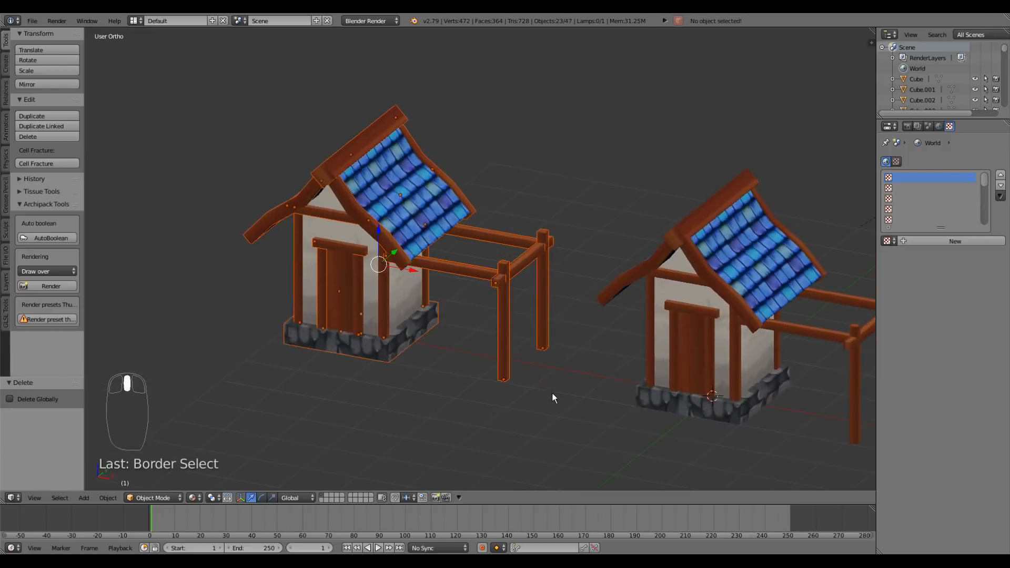
key("m")
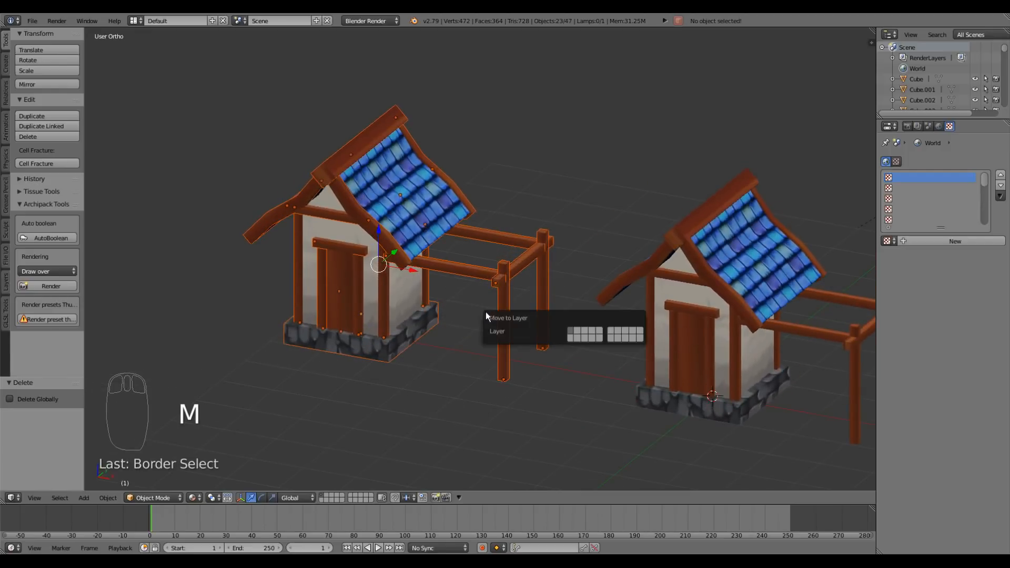
left_click(578, 333)
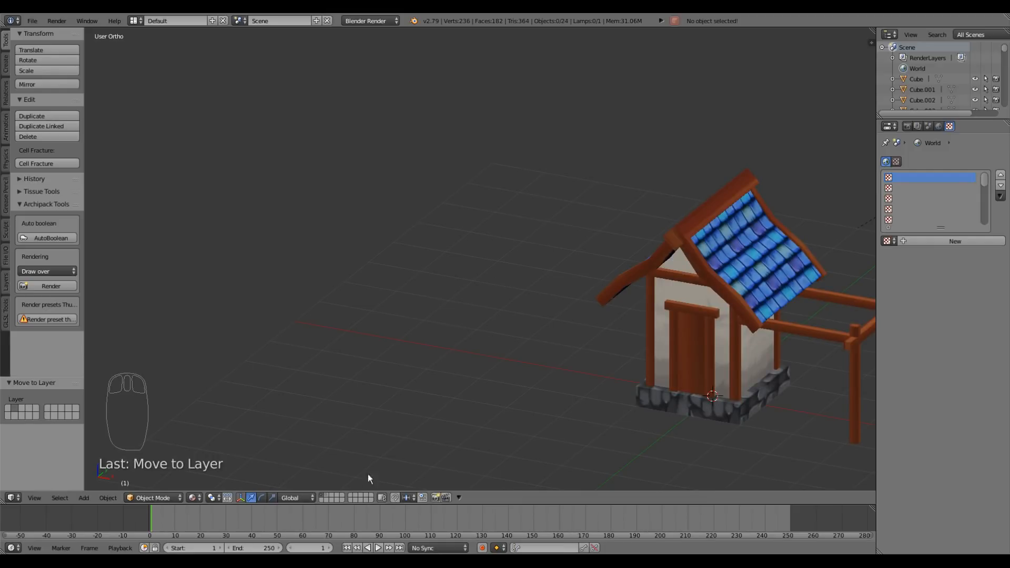
Display the second layer to check the stored house copy, and switch back to the first layer
left_click(326, 495)
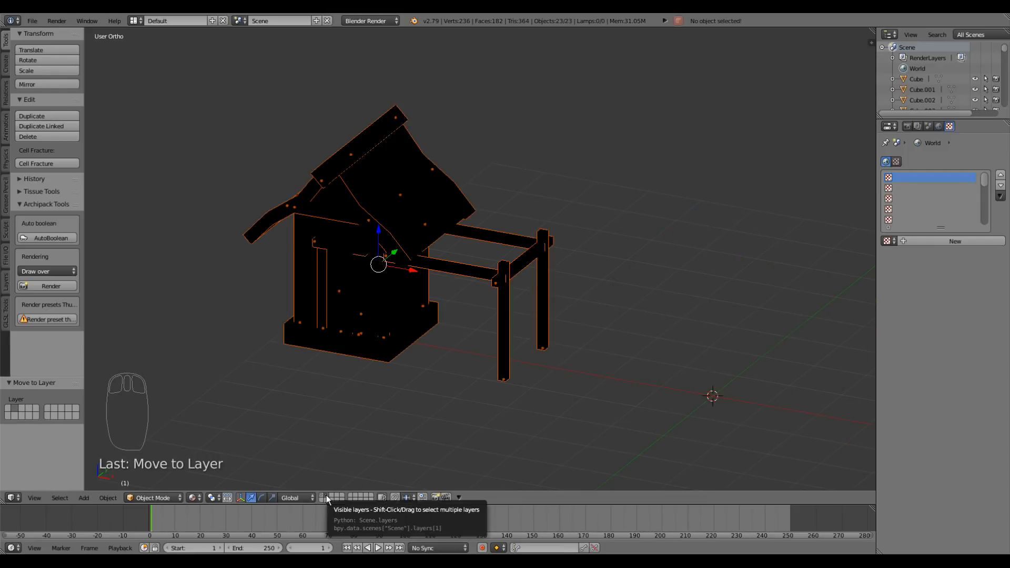
left_click(326, 497)
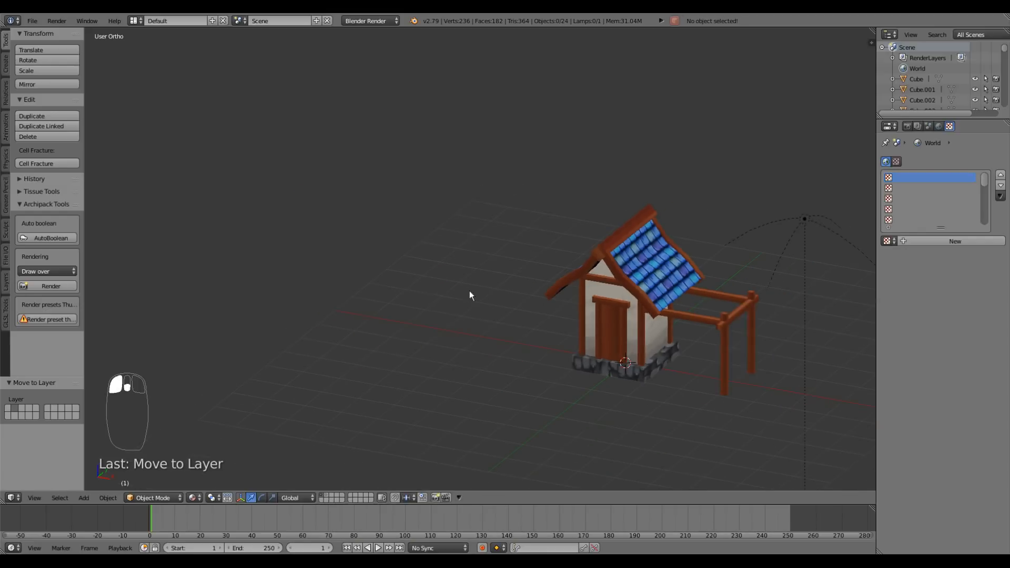
middle_click_drag(469, 296, 491, 287)
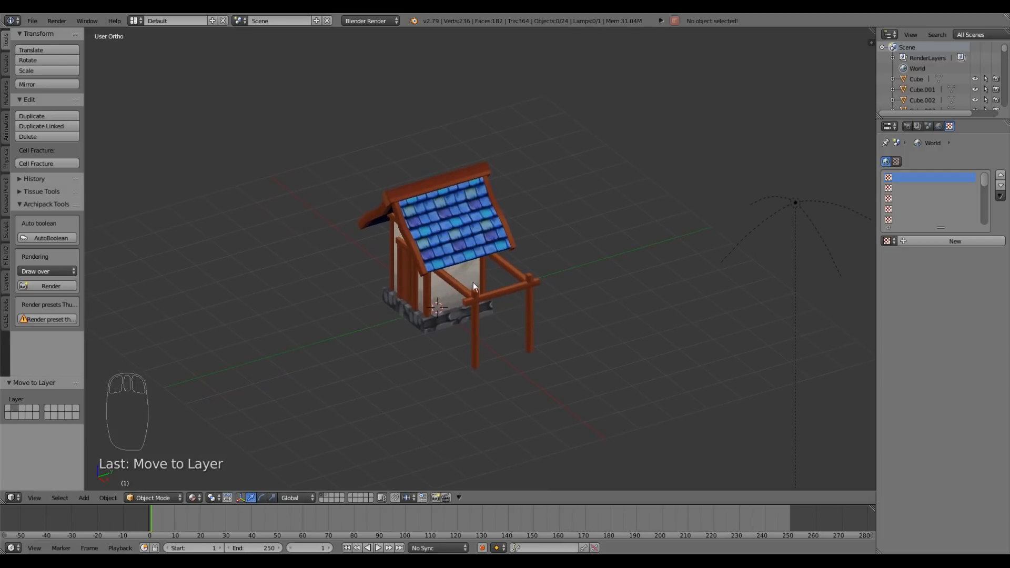
Add a second material slot to the stone base and assign it the blue roof tile material named Material
key("b")
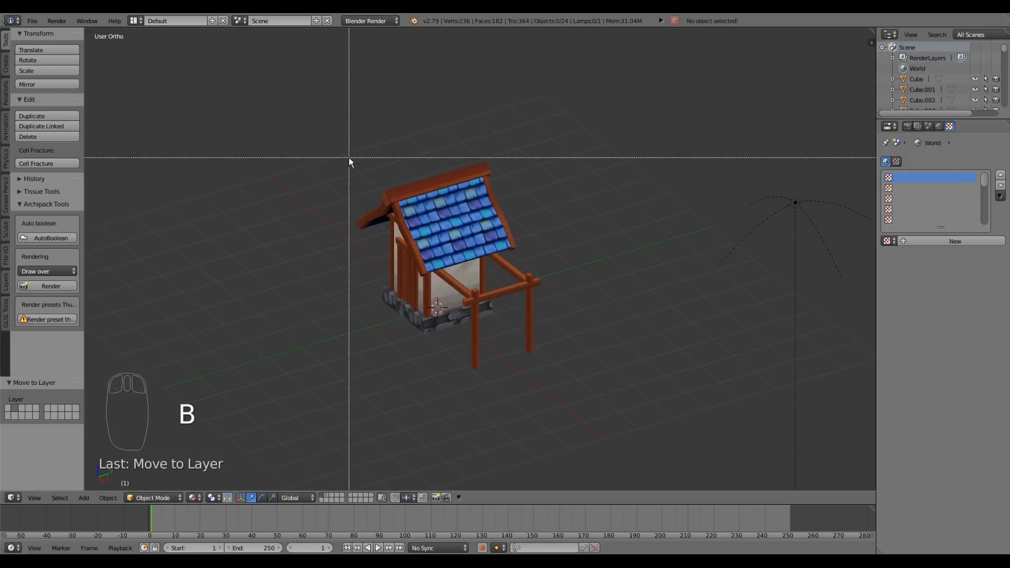
right_click(363, 171)
scroll(407, 298, "up", 4)
scroll(406, 298, "down", 1)
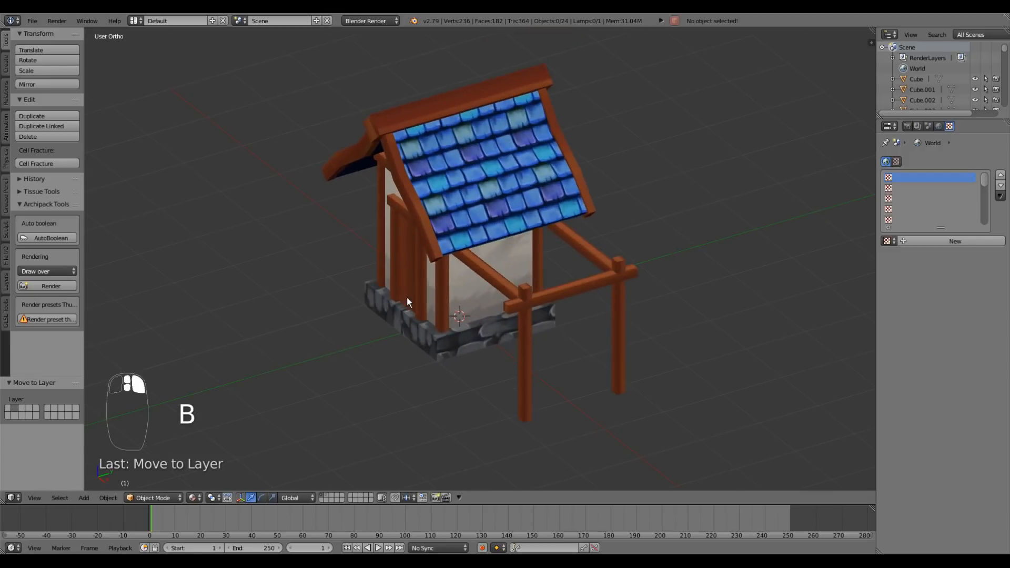
middle_click_drag(386, 297, 451, 301)
right_click(456, 298)
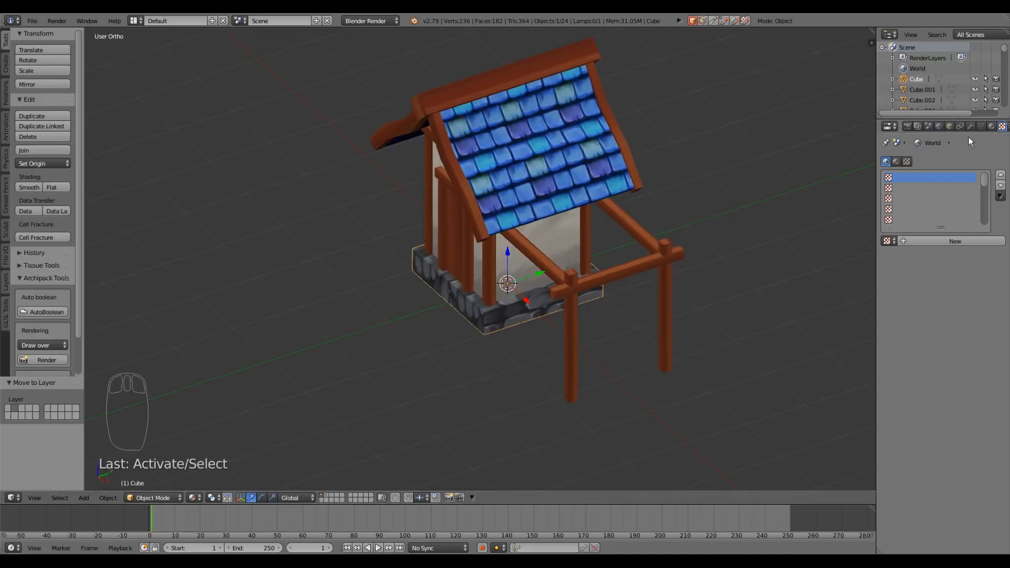
left_click(992, 127)
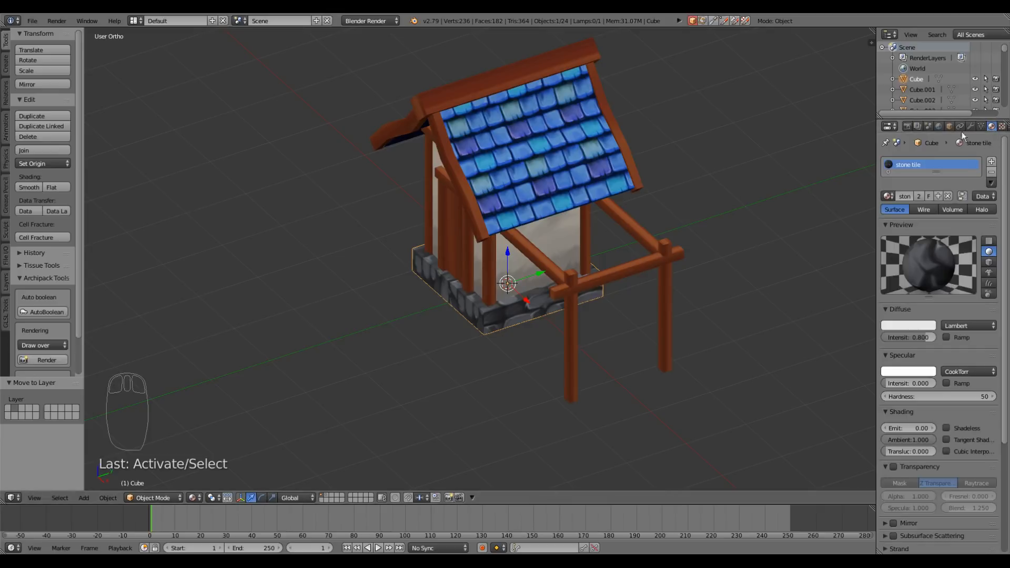
middle_click_drag(526, 269, 557, 270)
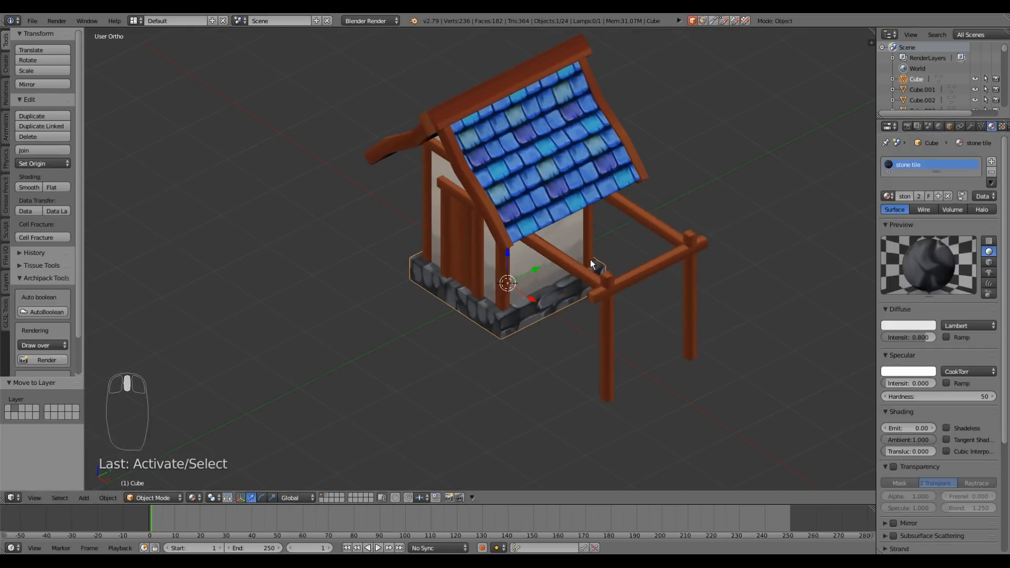
left_click(993, 163)
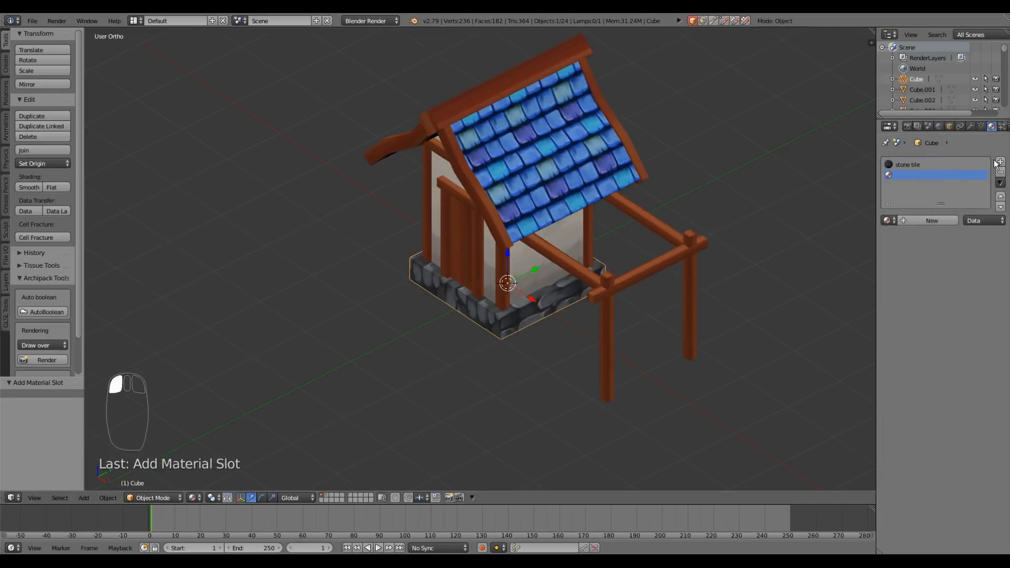
left_click(889, 219)
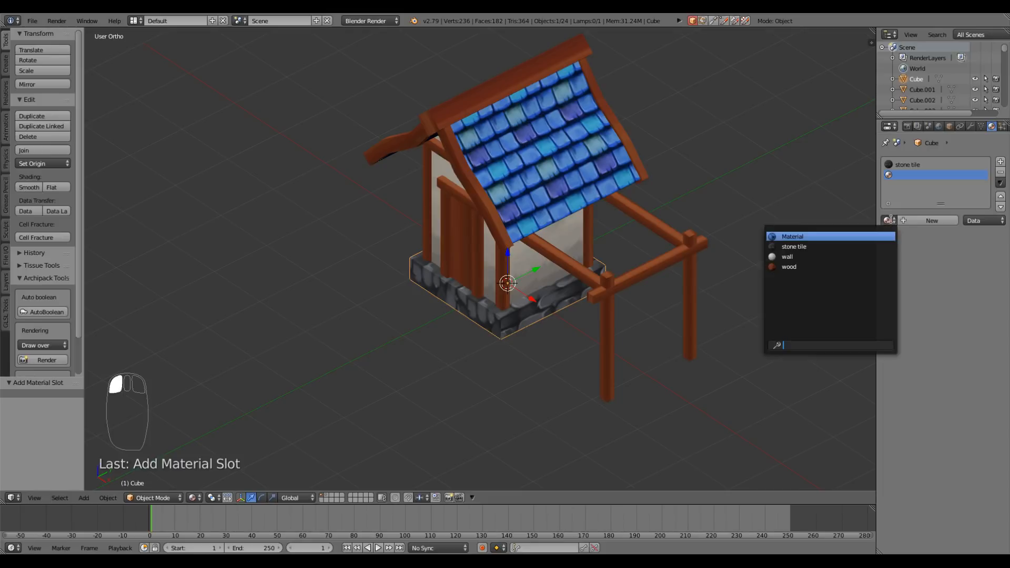
left_click(868, 238)
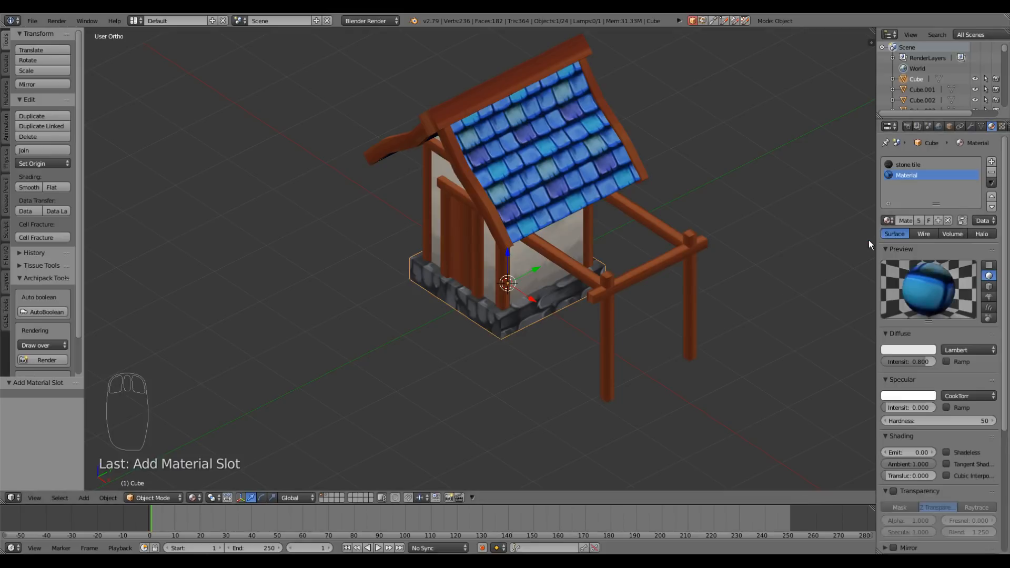
Add two more material slots to the stone base and assign them the wall and wood materials
left_click(992, 163)
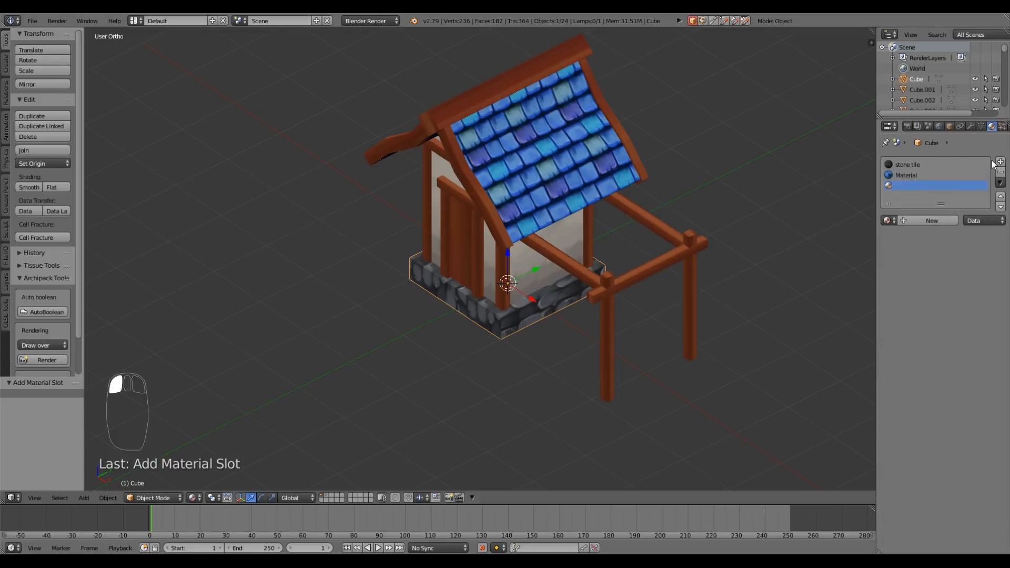
left_click(889, 220)
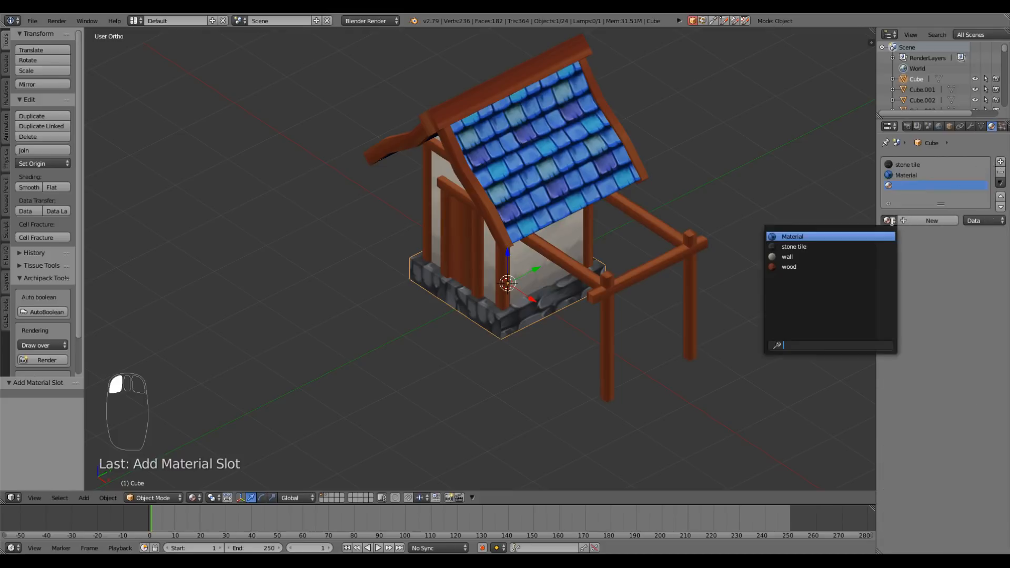
left_click(828, 260)
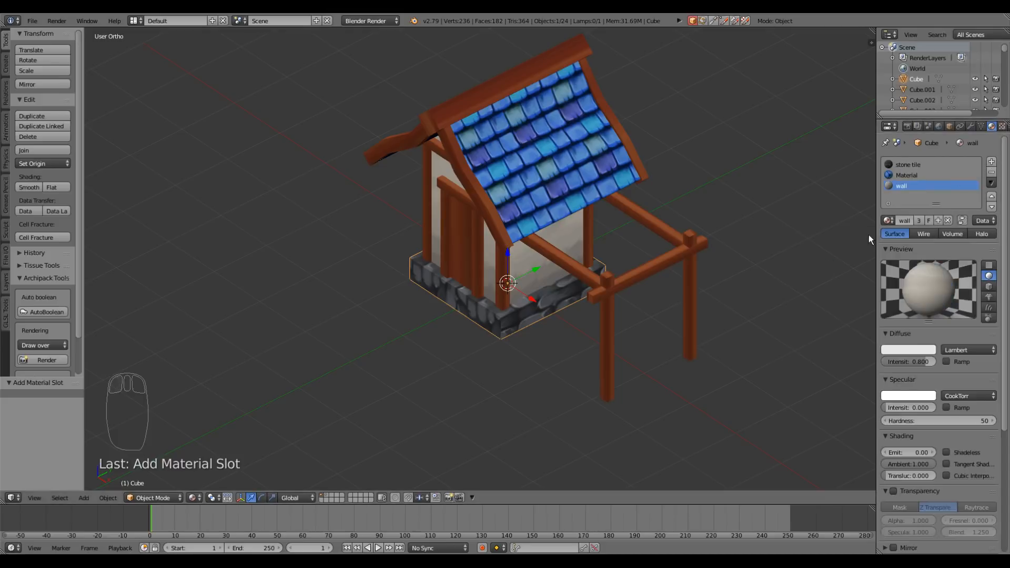
left_click(992, 162)
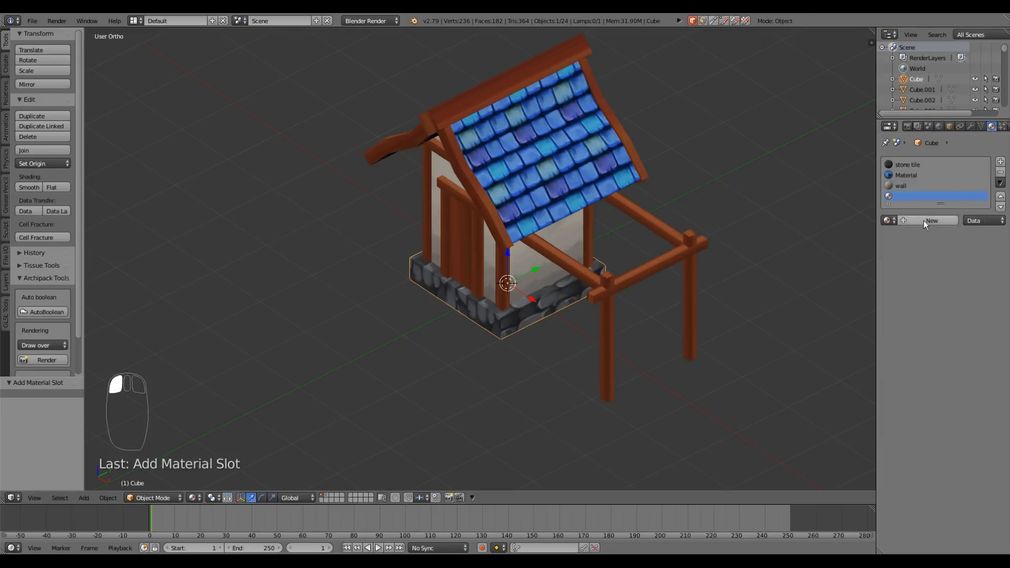
left_click(889, 221)
left_click(844, 266)
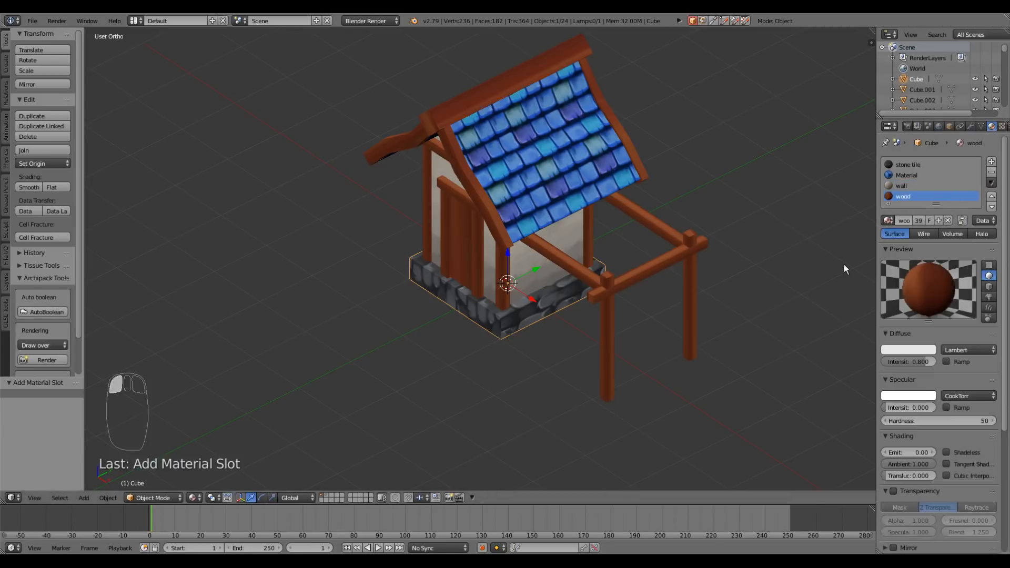
Box-select all parts of the building, keeping the stone base as the active object
middle_click_drag(747, 284, 636, 285)
key("b")
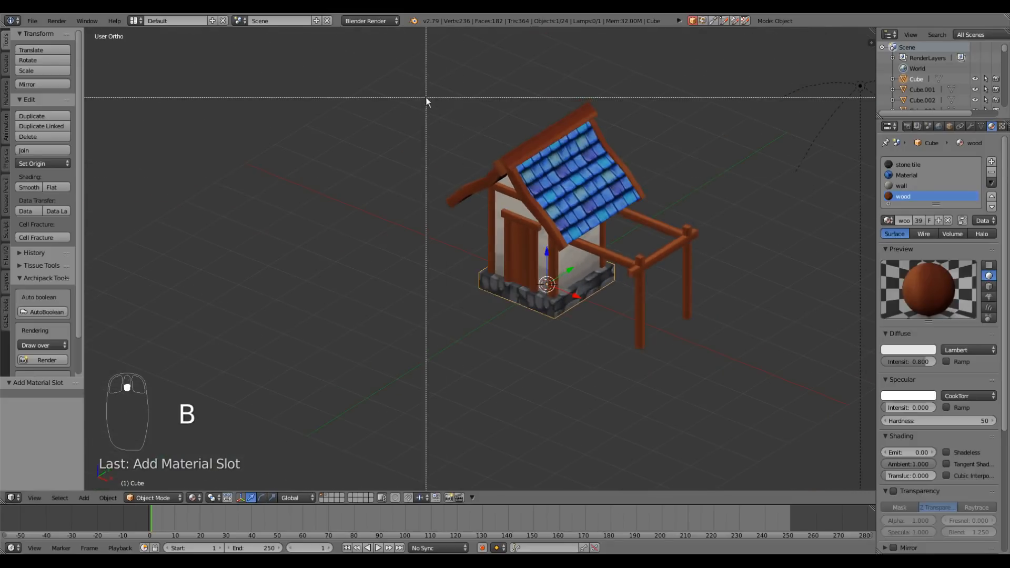
left_click_drag(426, 97, 694, 348)
scroll(544, 349, "up", 2)
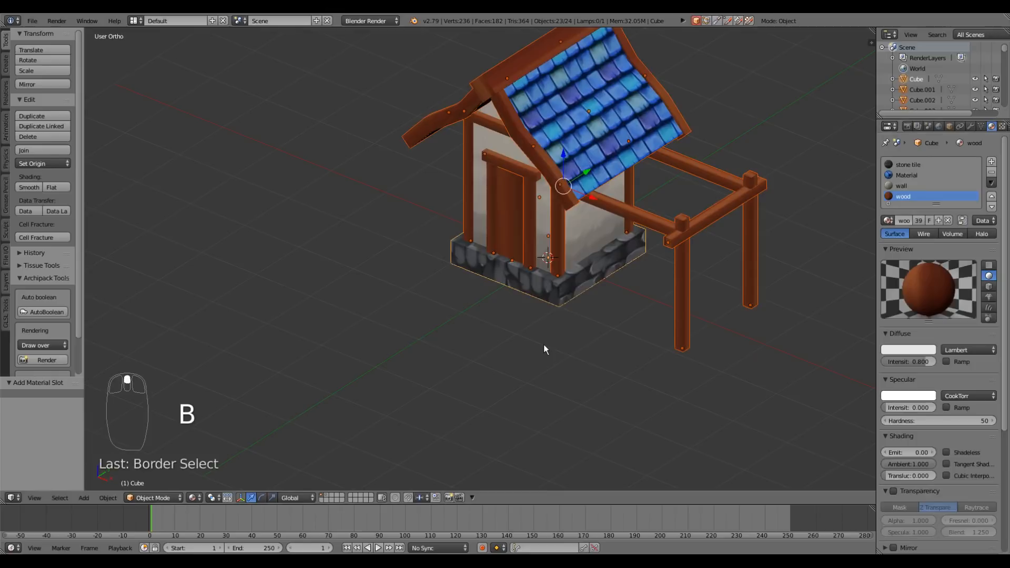
right_click(545, 297)
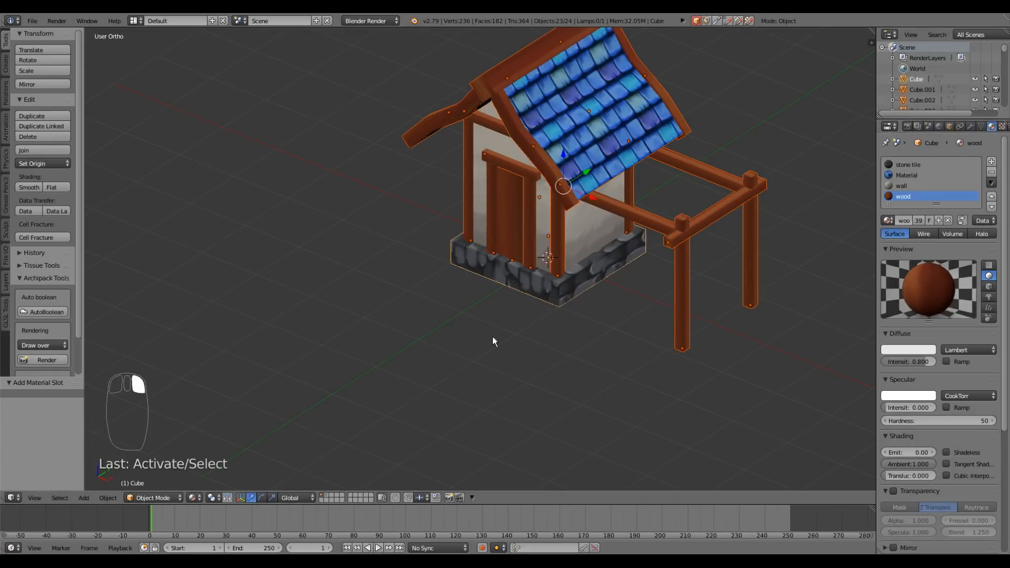
scroll(579, 272, "up", 2)
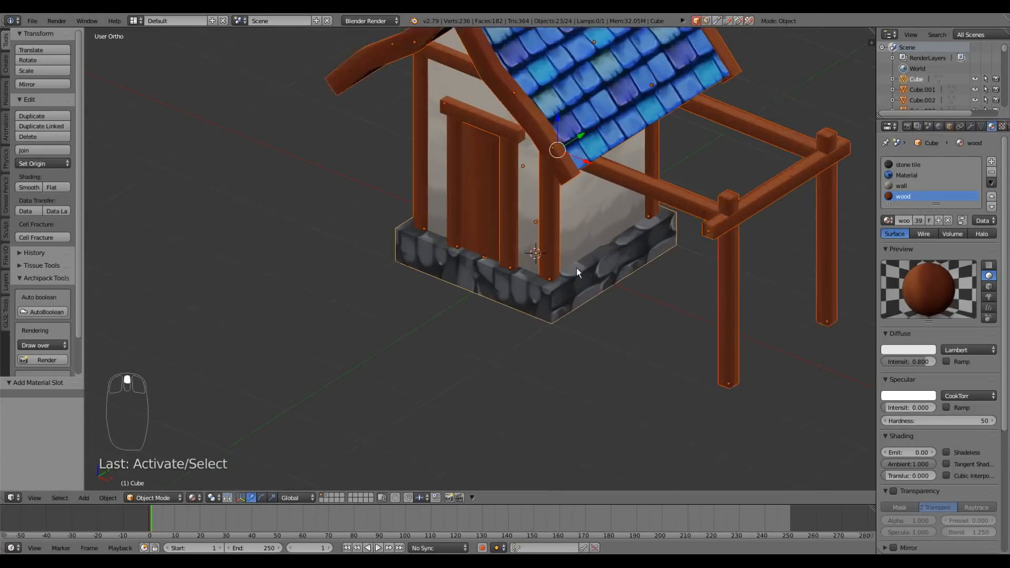
scroll(577, 271, "down", 2)
middle_click_drag(555, 311, 577, 370)
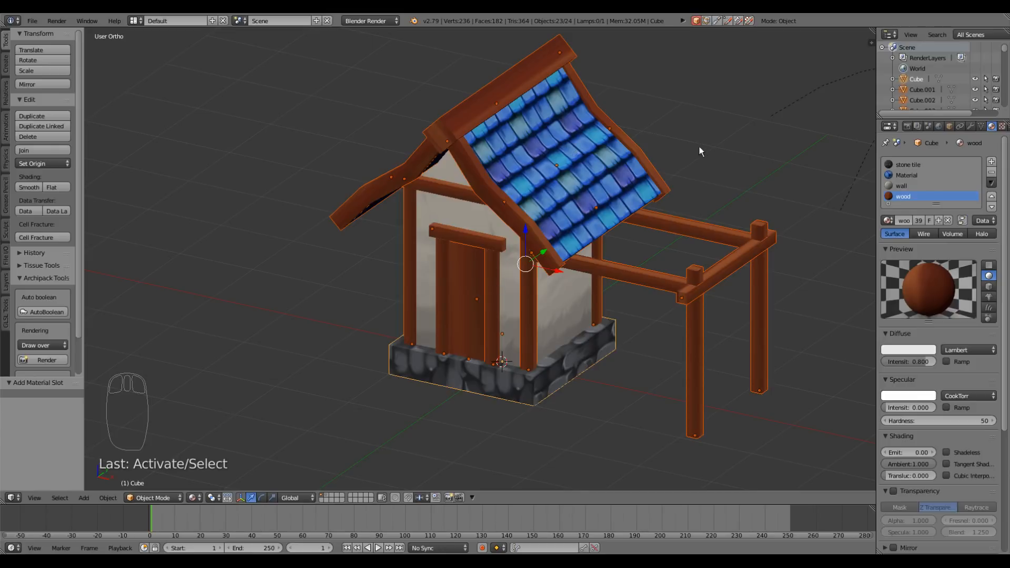
scroll(487, 358, "down", 3)
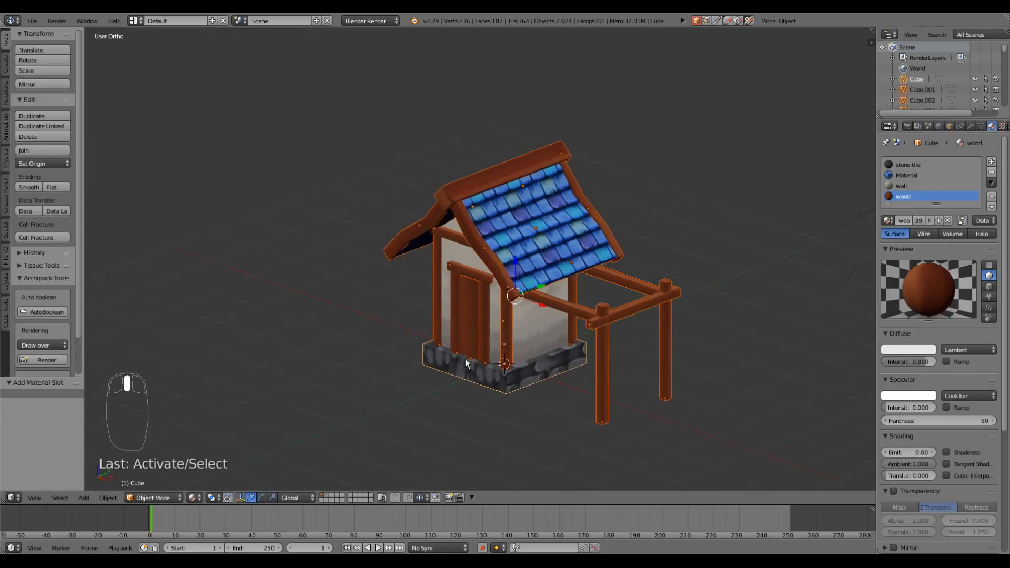
scroll(476, 368, "up", 1)
middle_click_drag(480, 370, 499, 345)
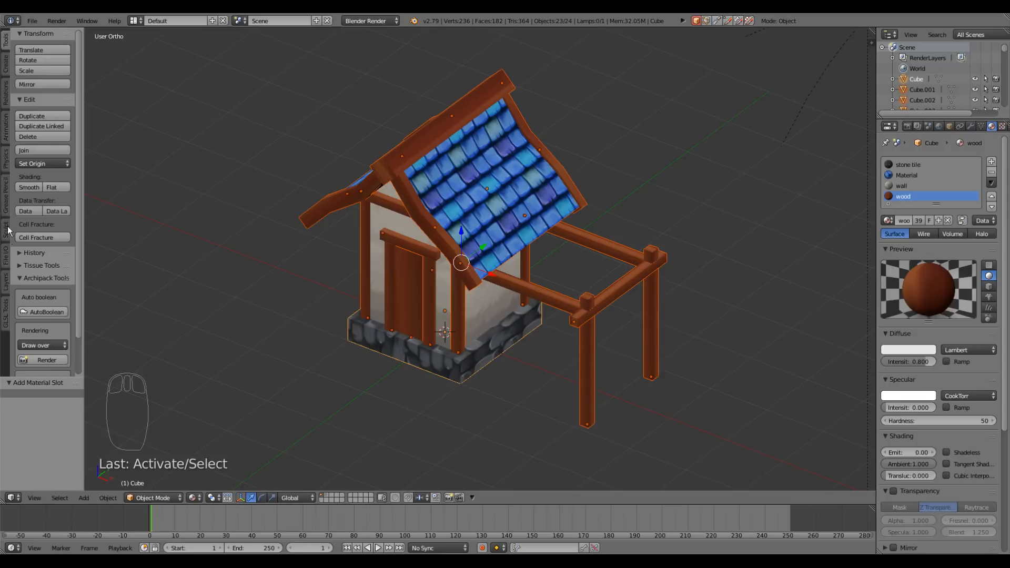
Try to merge the selected building parts into one mesh with a Boolean Union, and undo it after inspecting the model
scroll(14, 239, "up", 2)
left_click(79, 244)
left_click(7, 235)
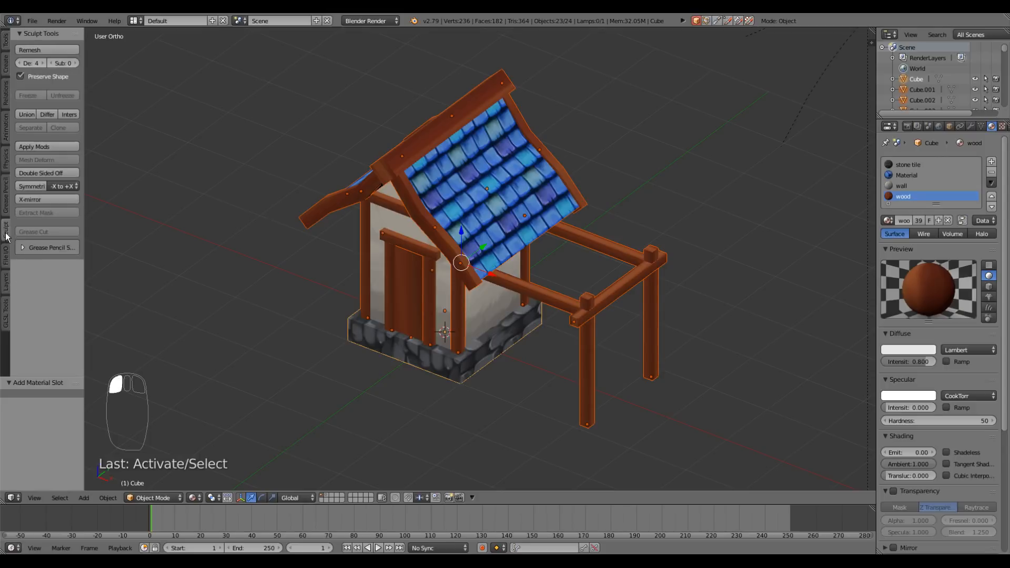
left_click(27, 114)
middle_click_drag(570, 301, 553, 288)
scroll(554, 289, "up", 3)
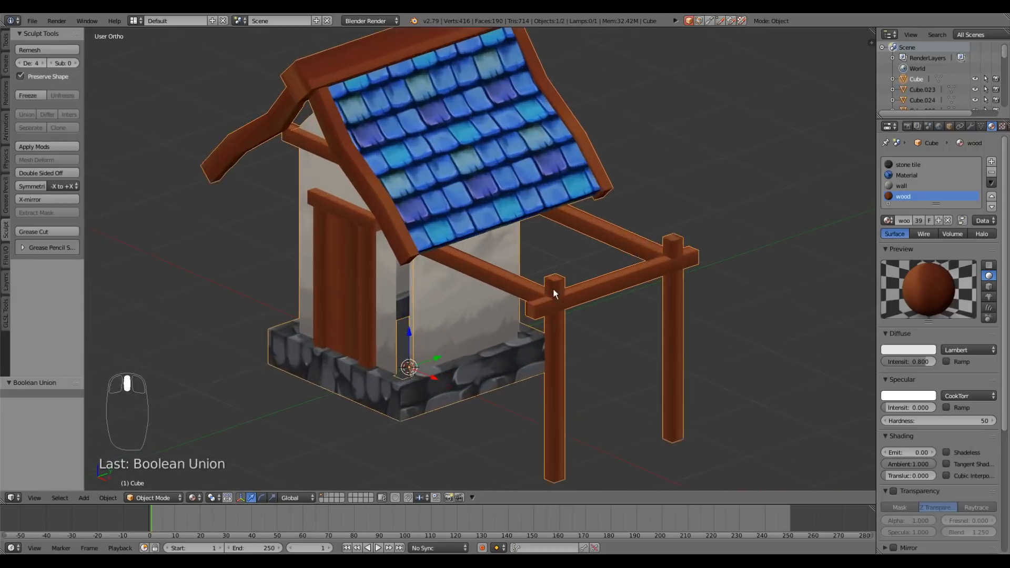
middle_click_drag(389, 317, 513, 328)
scroll(481, 353, "down", 3)
scroll(379, 305, "up", 4)
scroll(379, 304, "down", 2)
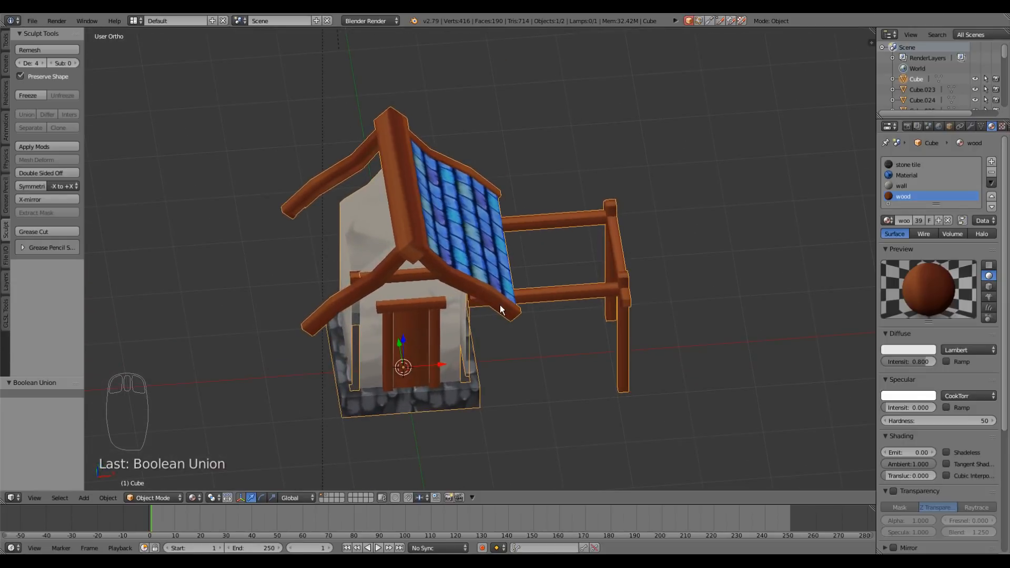
key("ctrl+z")
middle_click_drag(501, 310, 462, 333)
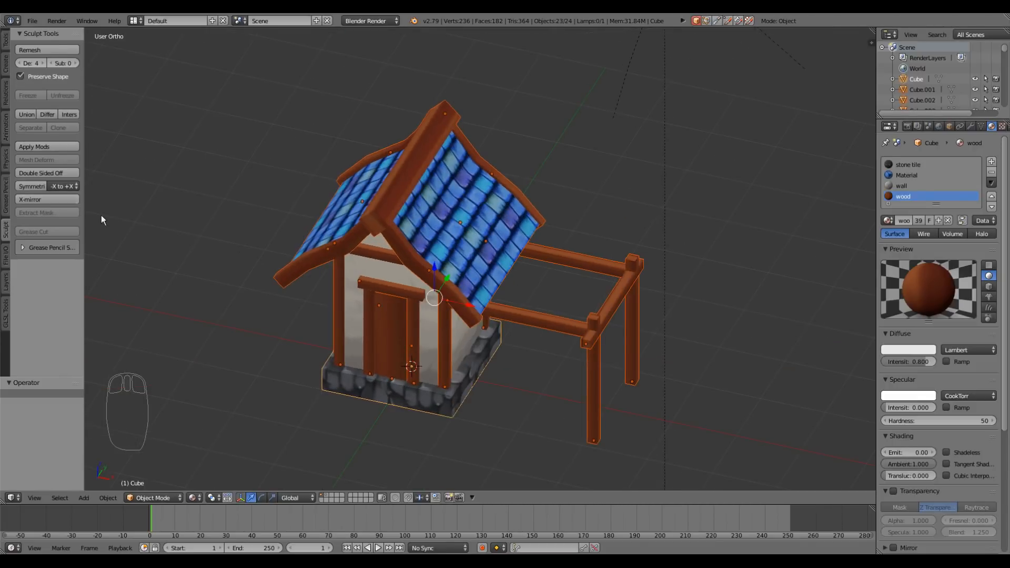
Turn off double-sided display for the selected parts and symmetrize the active mesh from -X to +X
left_click(52, 173)
left_click(40, 187)
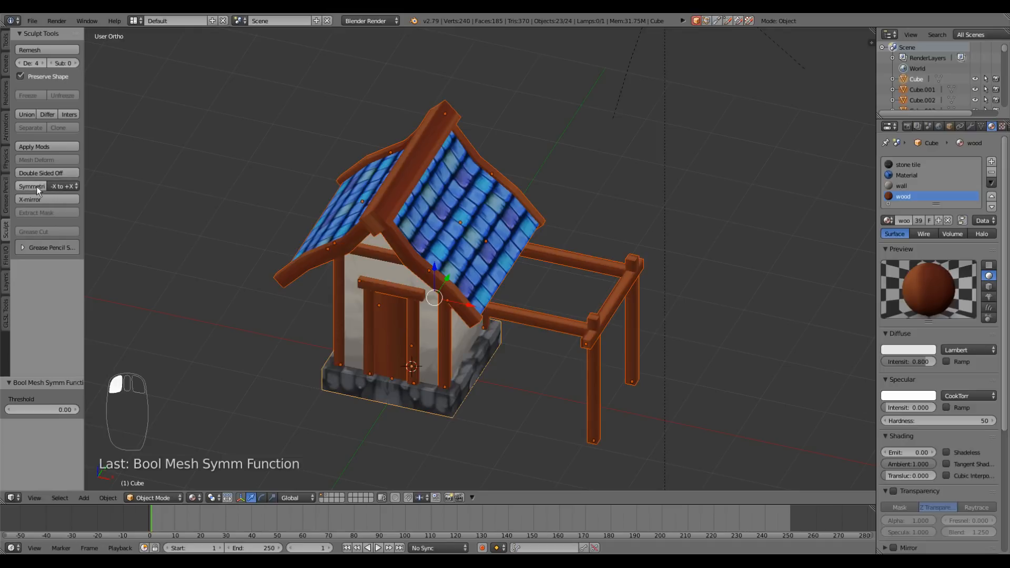
left_click(64, 187)
left_click(65, 187)
middle_click_drag(311, 242, 308, 265)
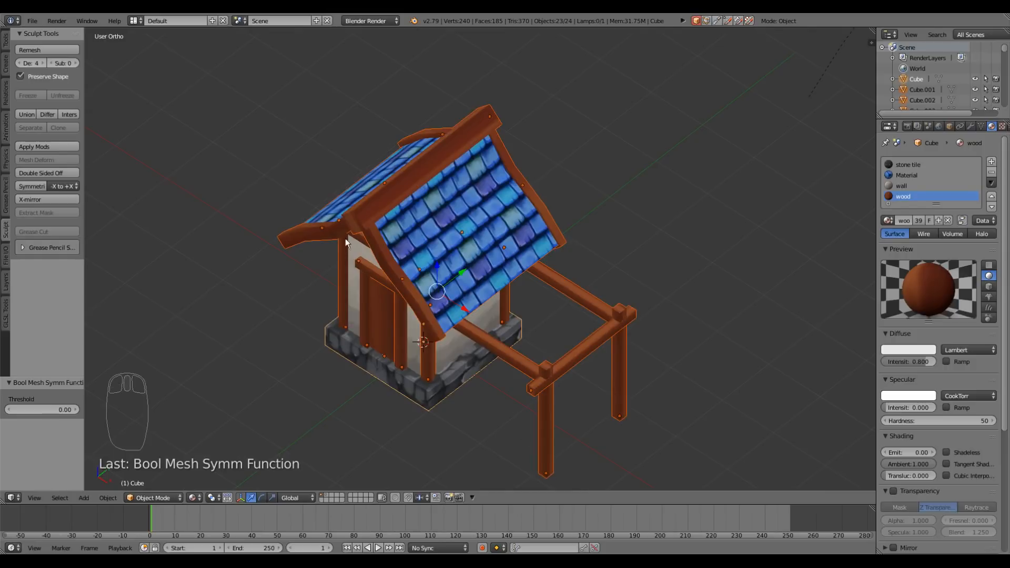
middle_click_drag(532, 244, 494, 266)
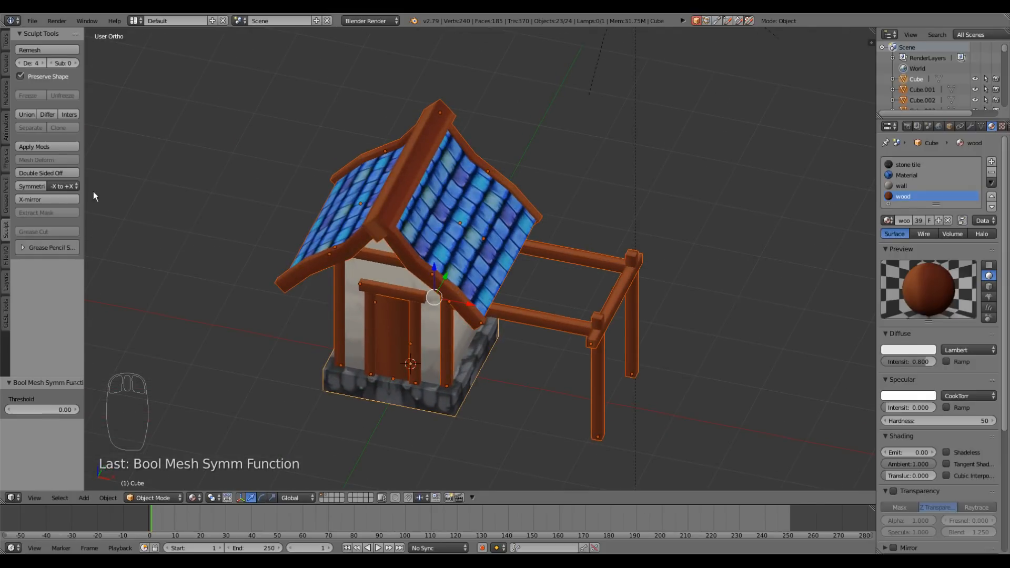
Try the Boolean Union on the selected building parts again with double-sided display off, and undo it
left_click(63, 175)
middle_click_drag(520, 302, 202, 180)
left_click(25, 114)
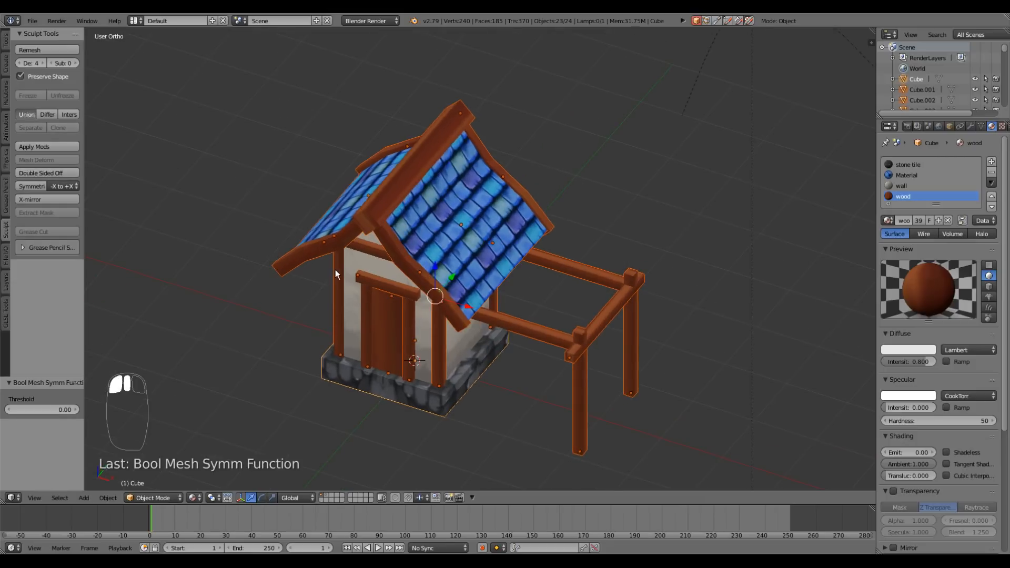
mouse_move(334, 269)
middle_mouse_down()
mouse_move(320, 274)
mouse_move(340, 257)
middle_mouse_up()
left_click(65, 175)
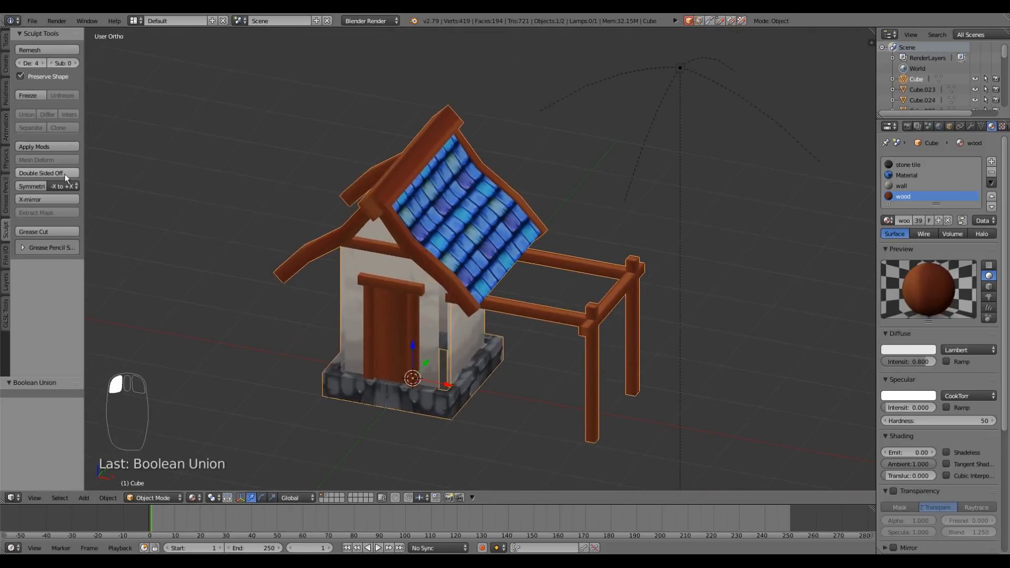
middle_click_drag(411, 254, 380, 270)
key("ctrl+z")
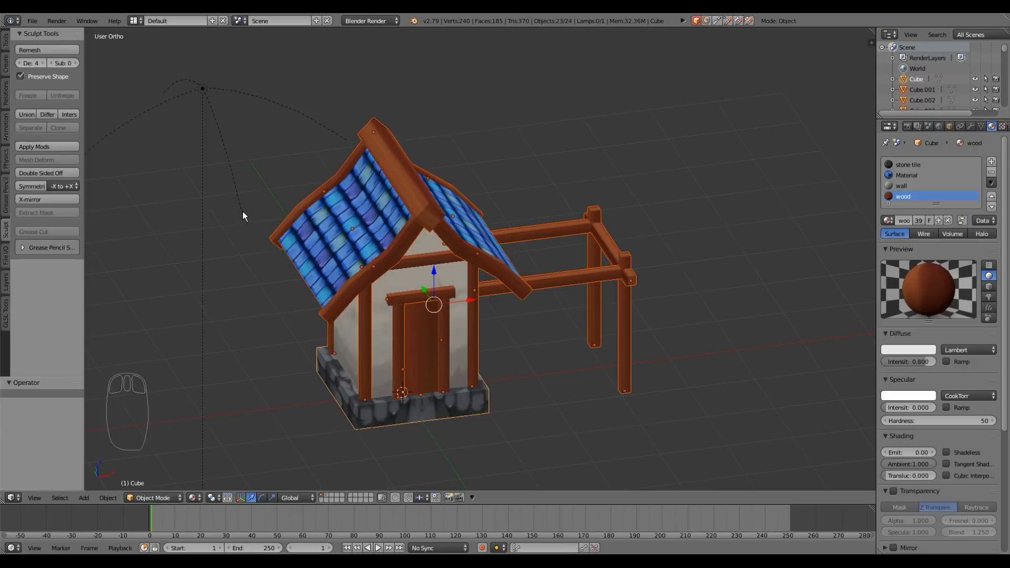
Symmetrize the active mesh again from -X to +X and move the selected building parts about 0.443 along the X axis
left_click(61, 114)
left_click(70, 186)
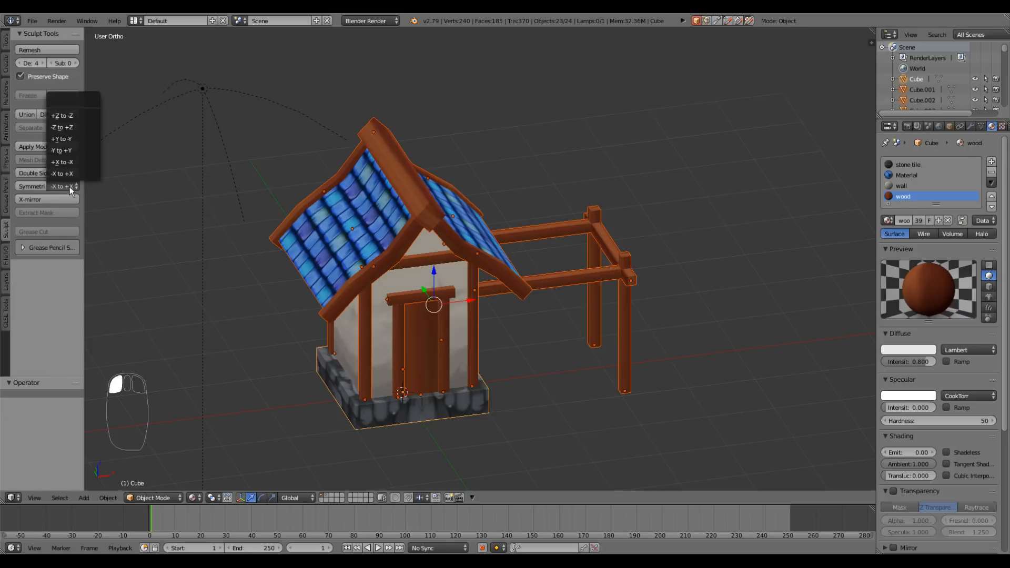
left_click(69, 187)
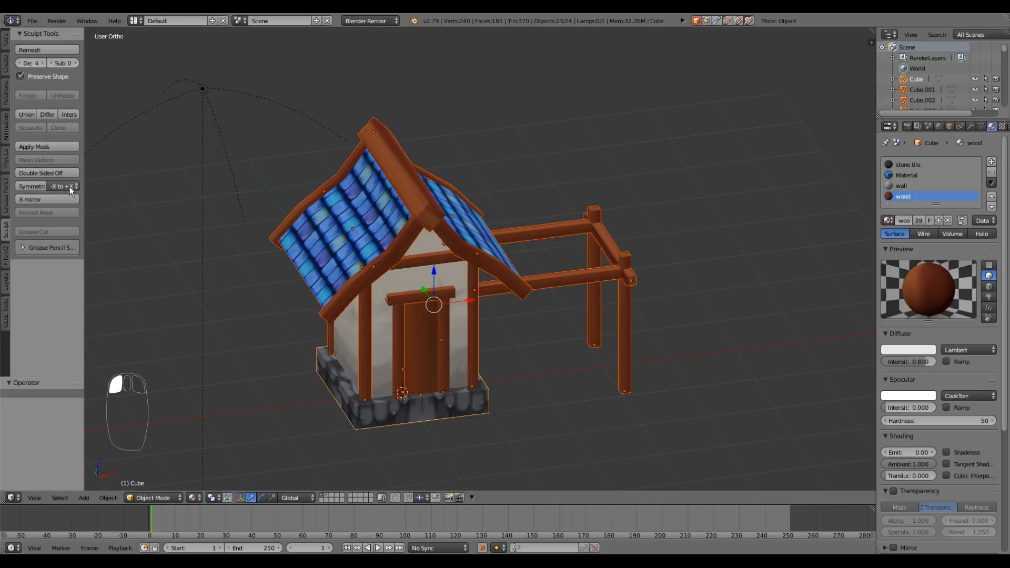
left_click(29, 186)
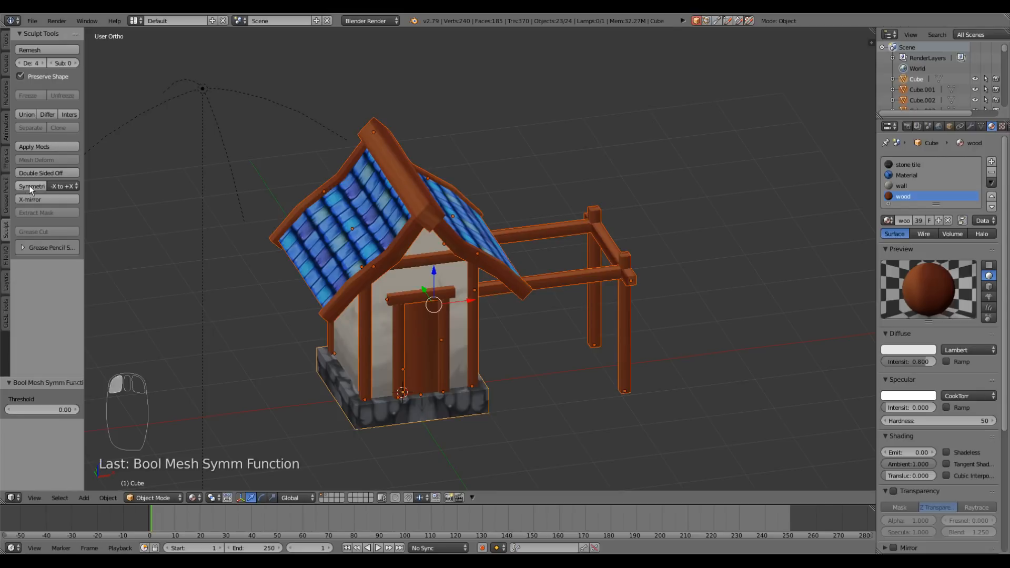
middle_click_drag(597, 237, 546, 311)
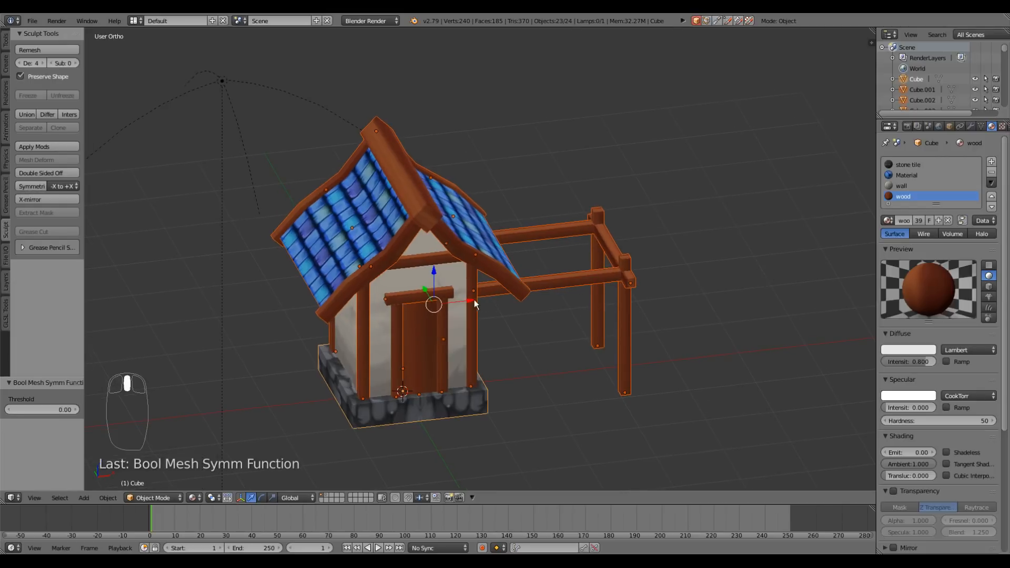
left_click_drag(475, 299, 502, 298)
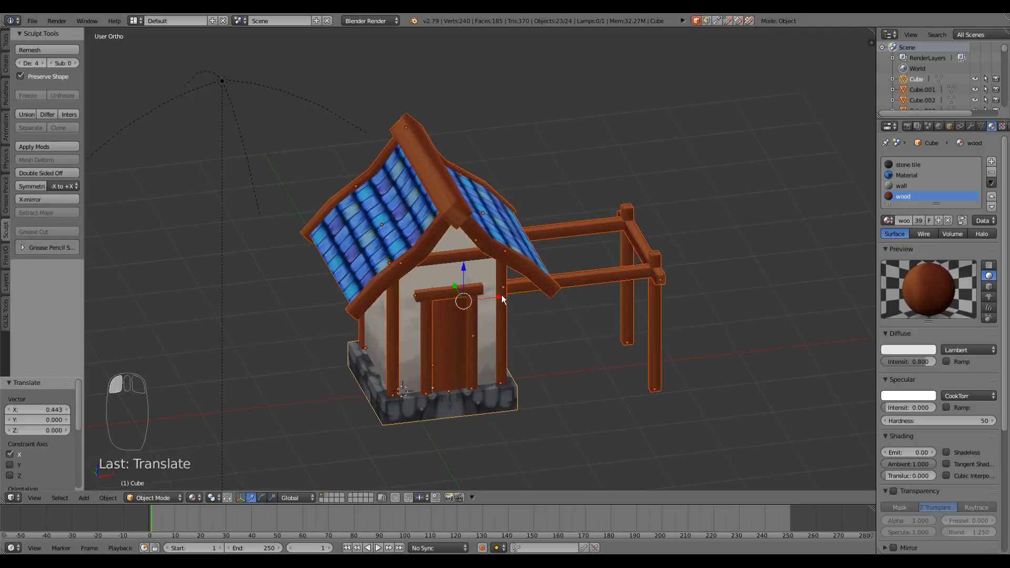
Undo the last move of the selected building parts and join them all into a single object
key("ctrl+z")
middle_click_drag(543, 328, 470, 337)
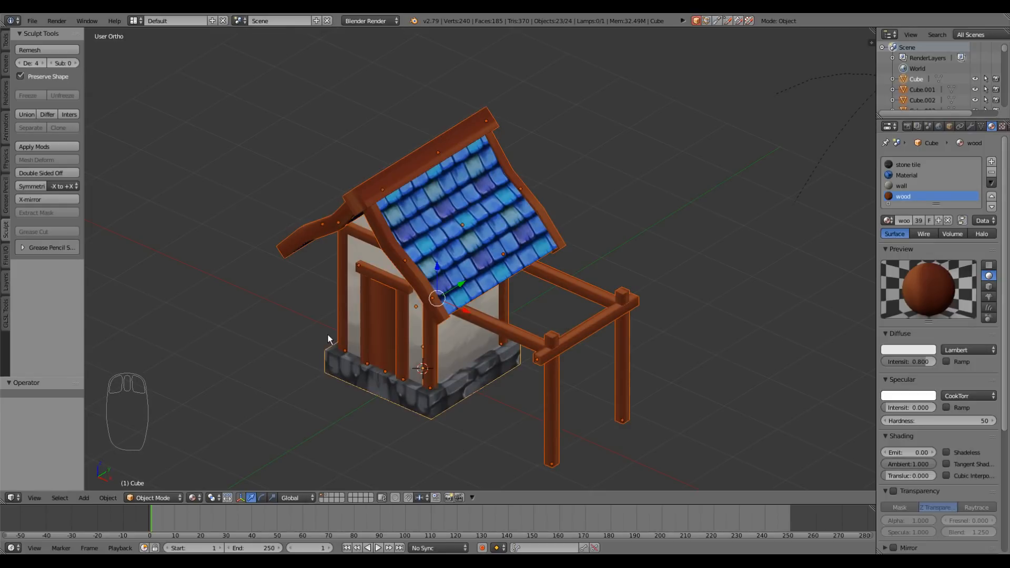
key("ctrl+j")
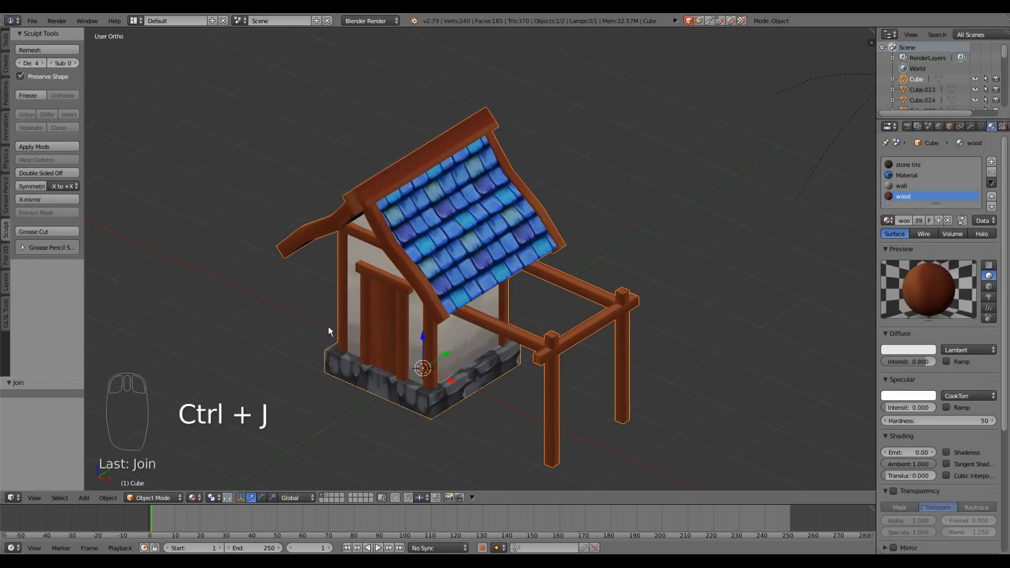
middle_click_drag(328, 327, 403, 307)
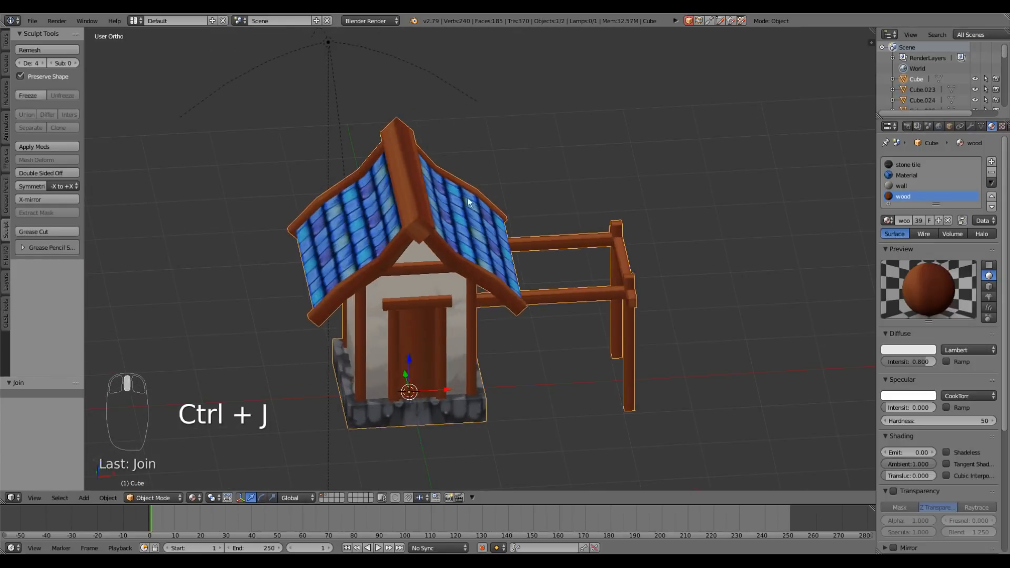
middle_click_drag(468, 198, 447, 106)
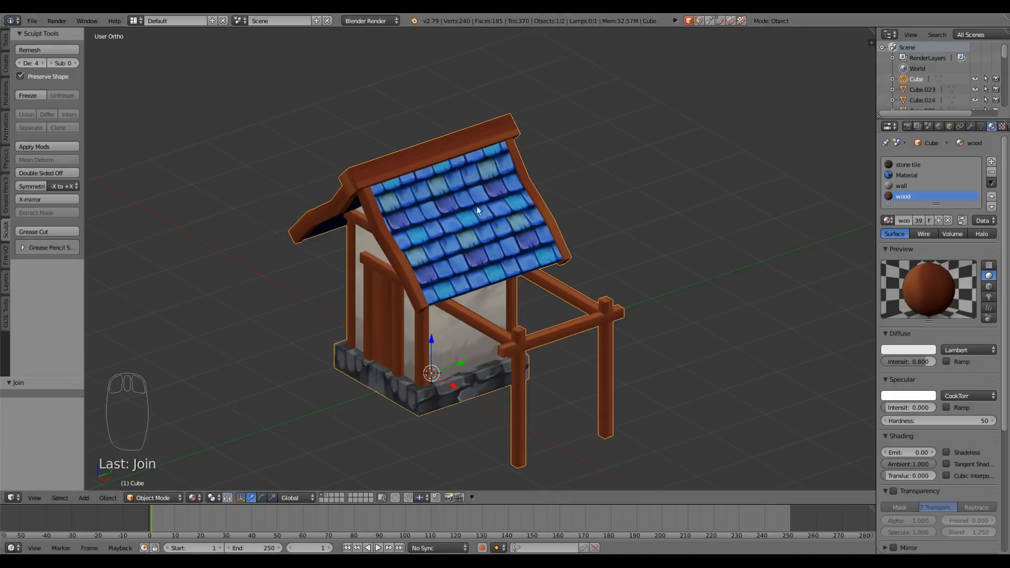
middle_click_drag(474, 213, 472, 238)
scroll(441, 257, "up", 1)
scroll(471, 238, "down", 1)
middle_click_drag(471, 368, 395, 242)
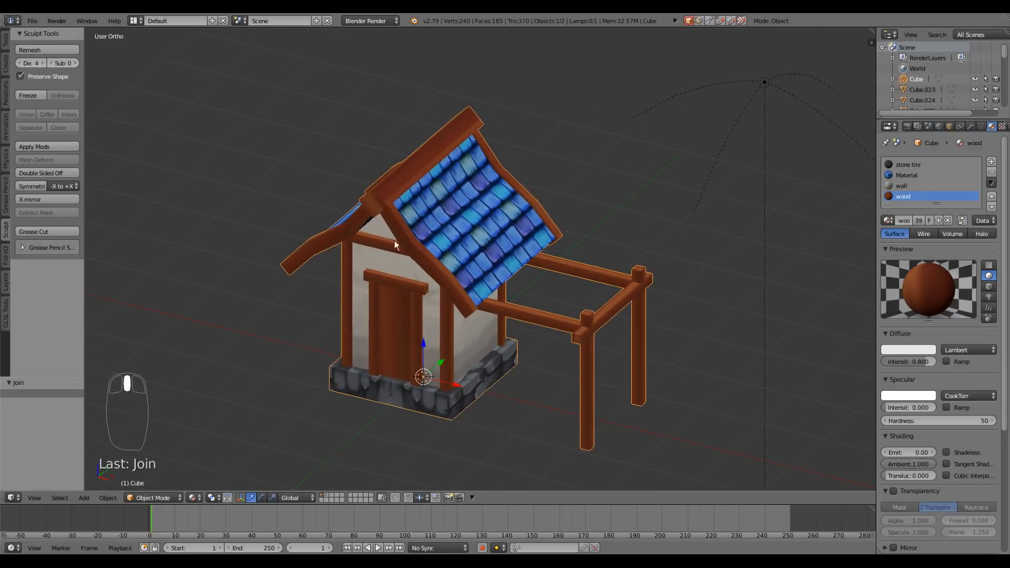
Rename the joined building object as House
right_click(464, 242)
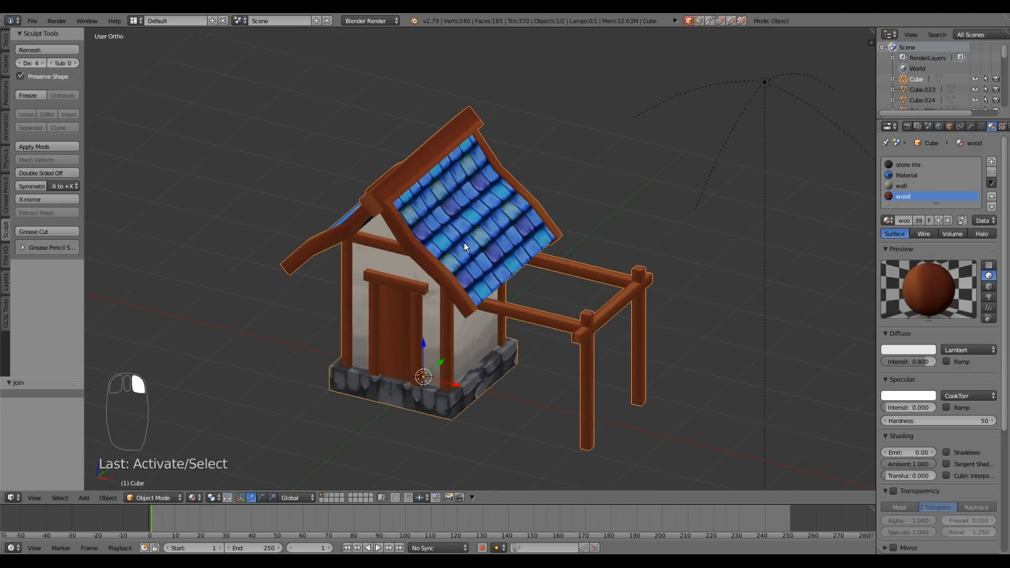
middle_click_drag(464, 242, 507, 310)
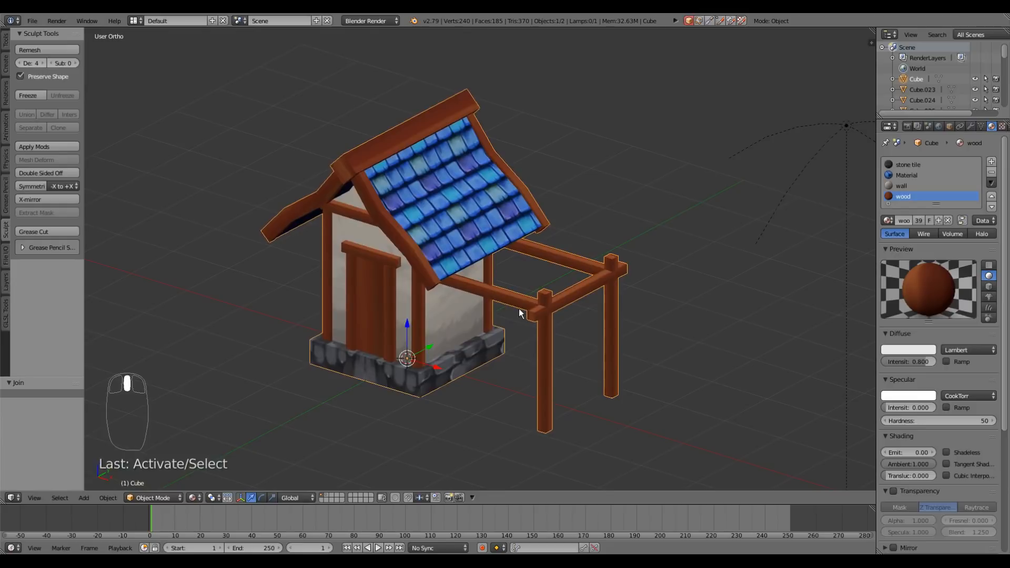
right_click(396, 218)
left_click(950, 127)
left_click(926, 162)
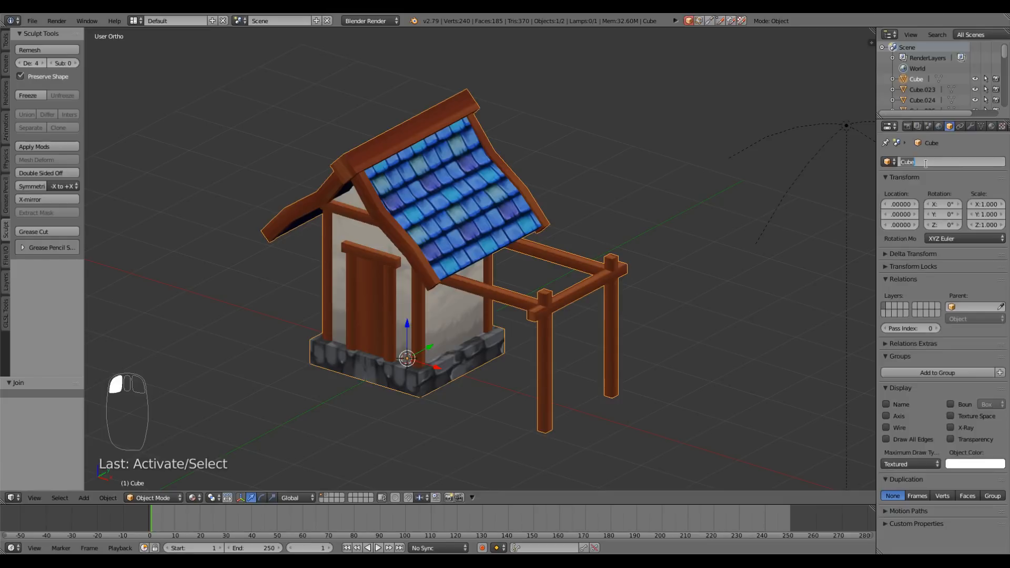
type("House")
key("Return")
Examine the joined house from several angles and distances, and switch the view from orthographic to perspective
mouse_move(595, 228)
middle_mouse_down()
mouse_move(570, 231)
mouse_move(601, 232)
mouse_move(598, 245)
mouse_move(580, 239)
mouse_move(587, 233)
middle_mouse_up()
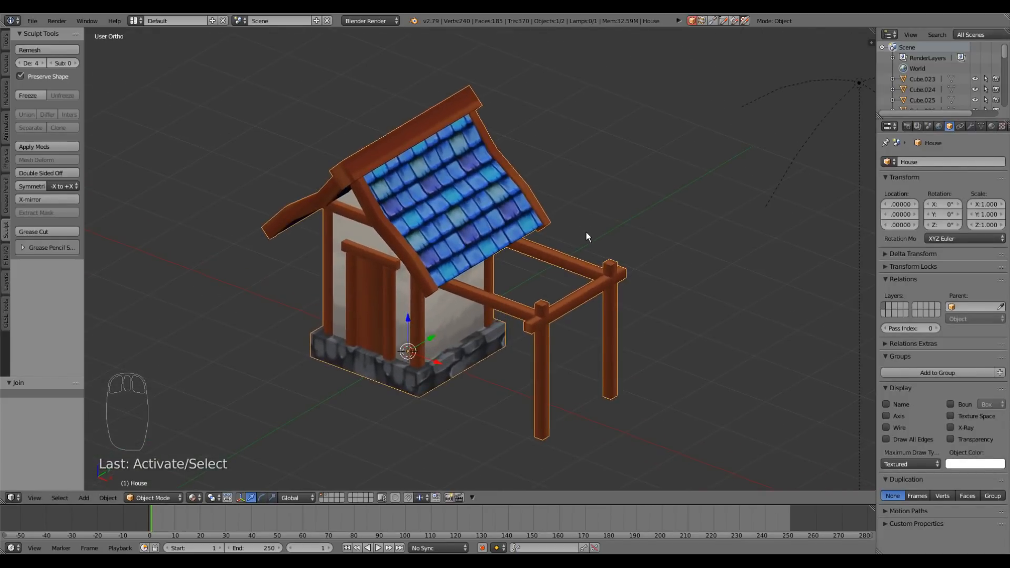
middle_click_drag(587, 234, 374, 145)
scroll(500, 211, "down", 3)
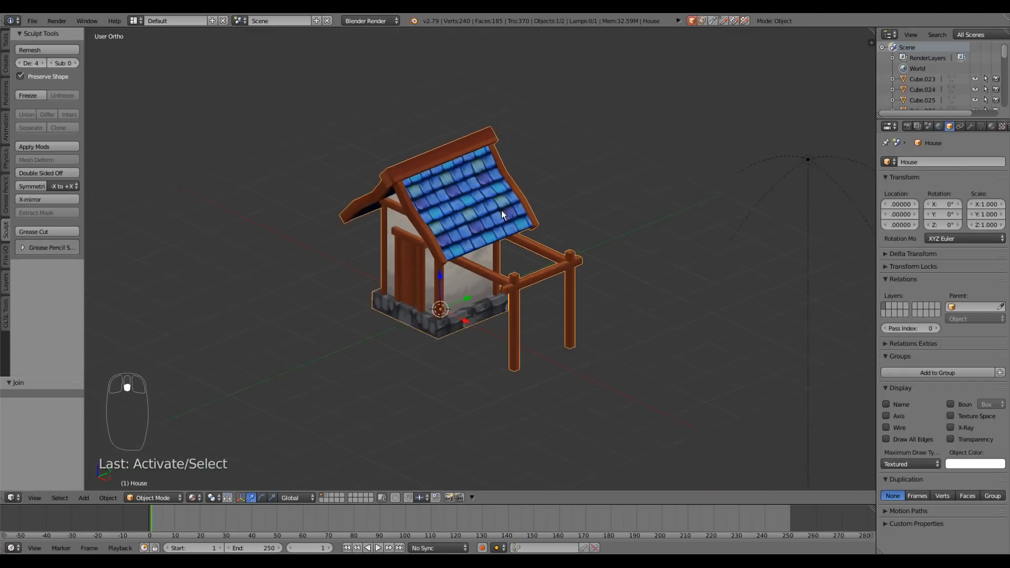
middle_click_drag(494, 203, 490, 226)
scroll(454, 241, "up", 3)
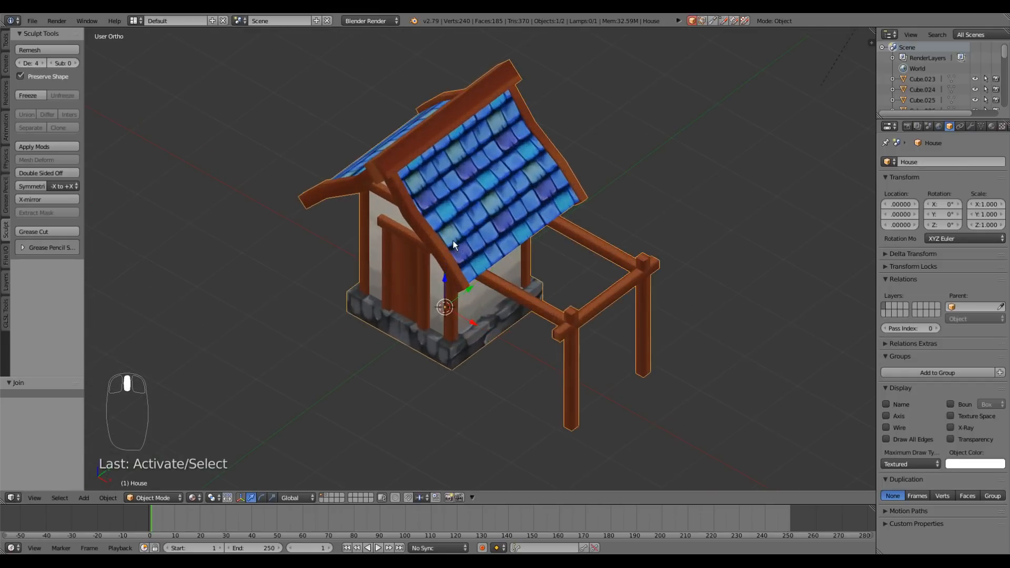
mouse_move(473, 281)
middle_mouse_down()
mouse_move(462, 260)
mouse_move(473, 259)
mouse_move(456, 263)
mouse_move(475, 269)
middle_mouse_up()
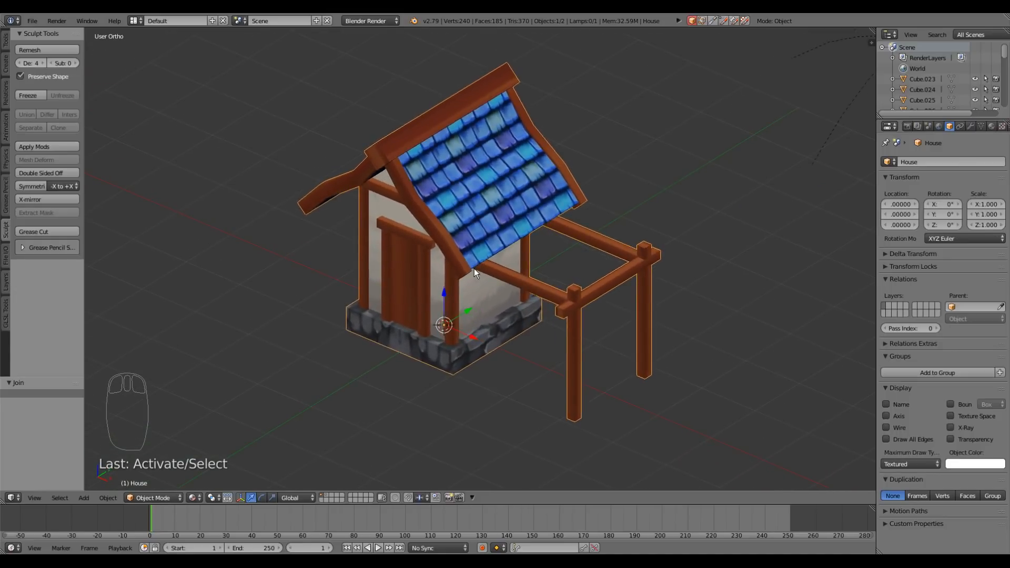
mouse_move(475, 269)
middle_mouse_down()
mouse_move(462, 272)
mouse_move(476, 254)
middle_mouse_up()
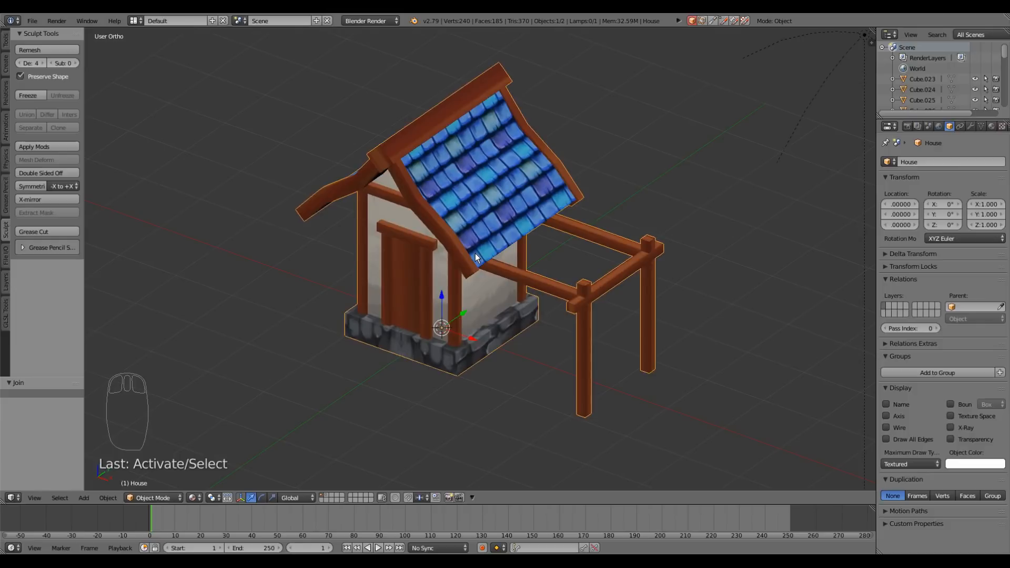
key("KP_5")
scroll(475, 254, "down", 8)
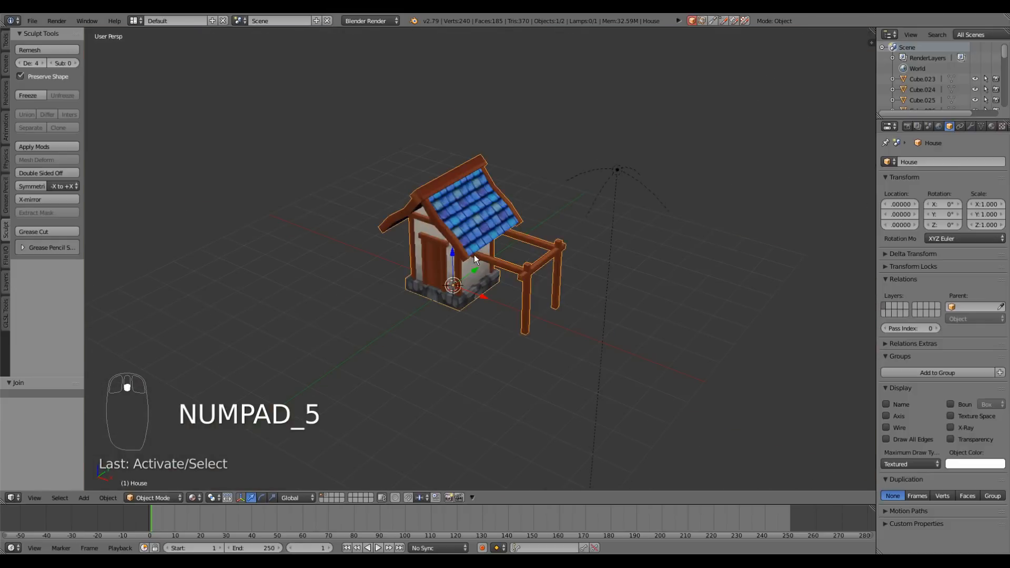
scroll(475, 255, "up", 5)
scroll(472, 255, "down", 5)
scroll(445, 244, "up", 2)
middle_click_drag(472, 254, 409, 225, "shift")
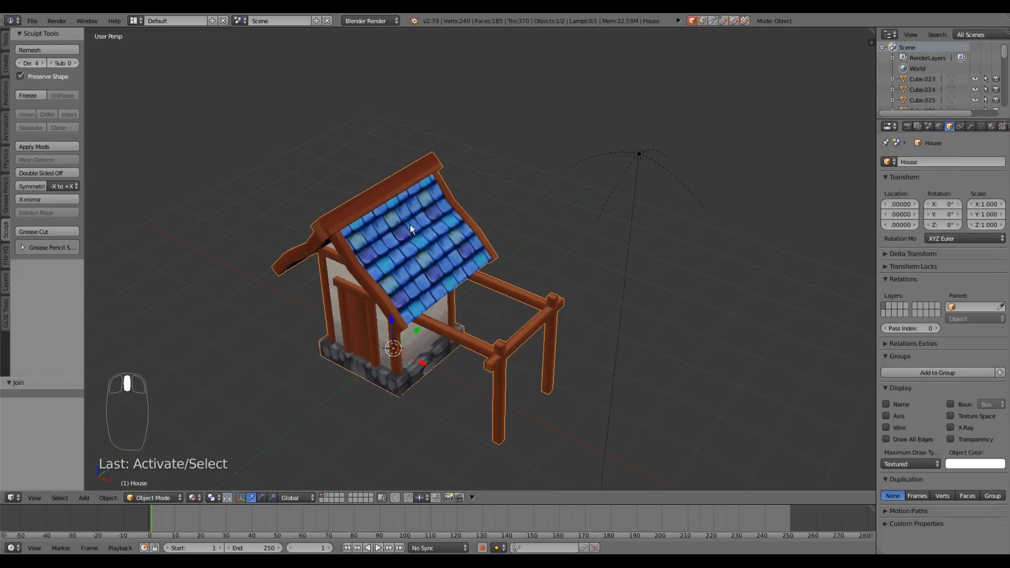
middle_click_drag(430, 280, 444, 256, "shift")
Move the house object to layer 3 and return to the empty layer 1
right_click(457, 195)
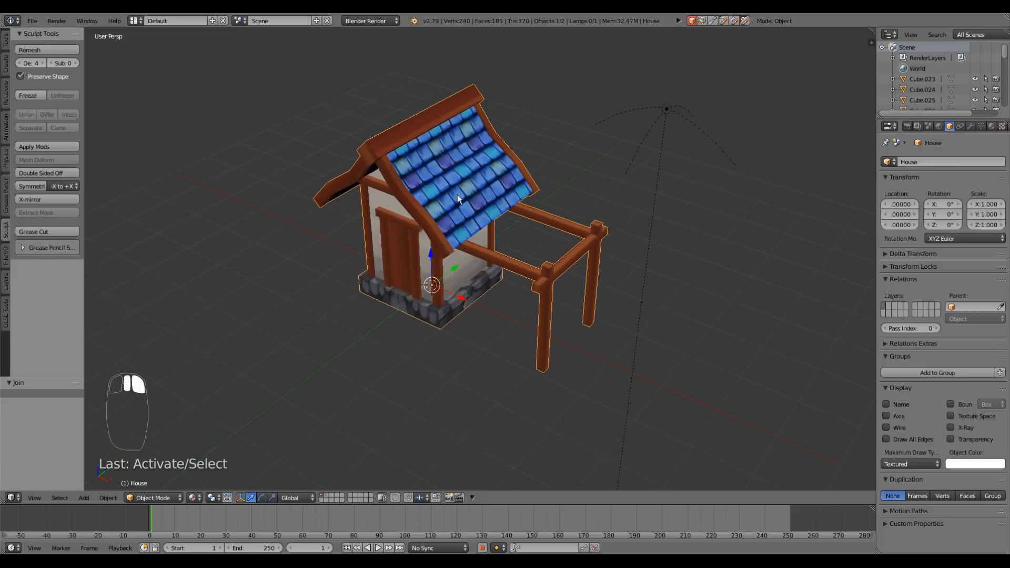
key("m")
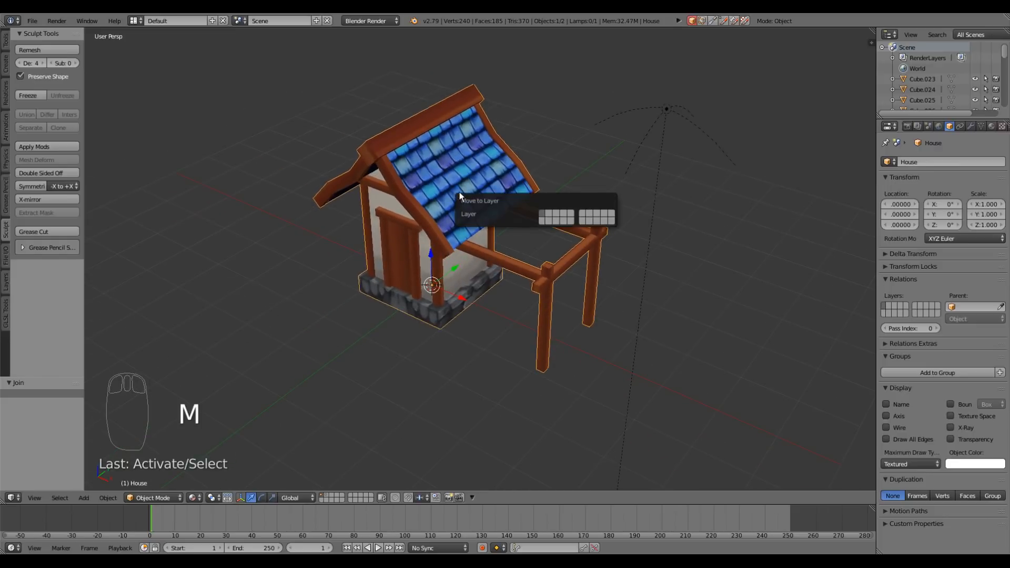
left_click(557, 215)
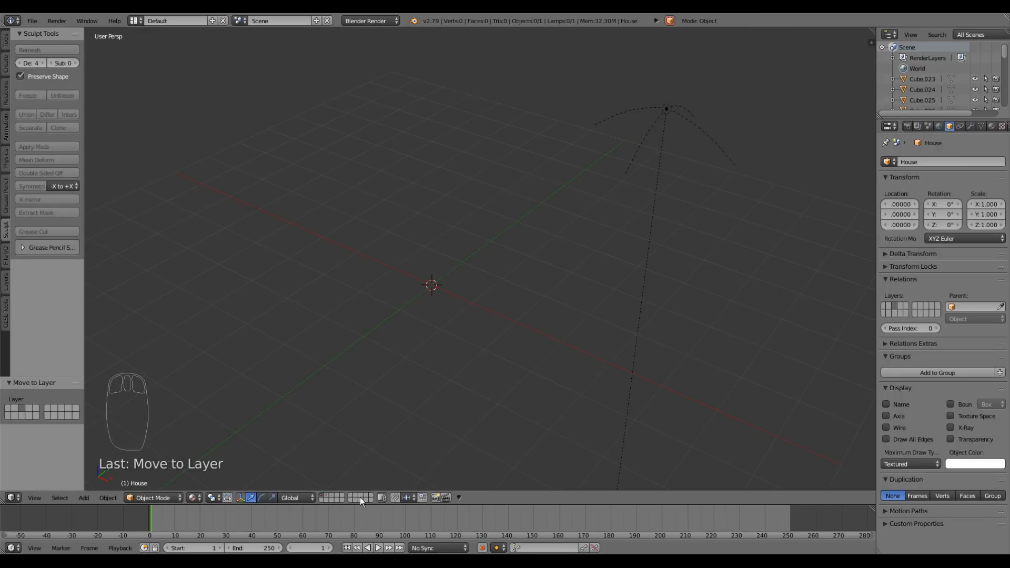
left_click(332, 495)
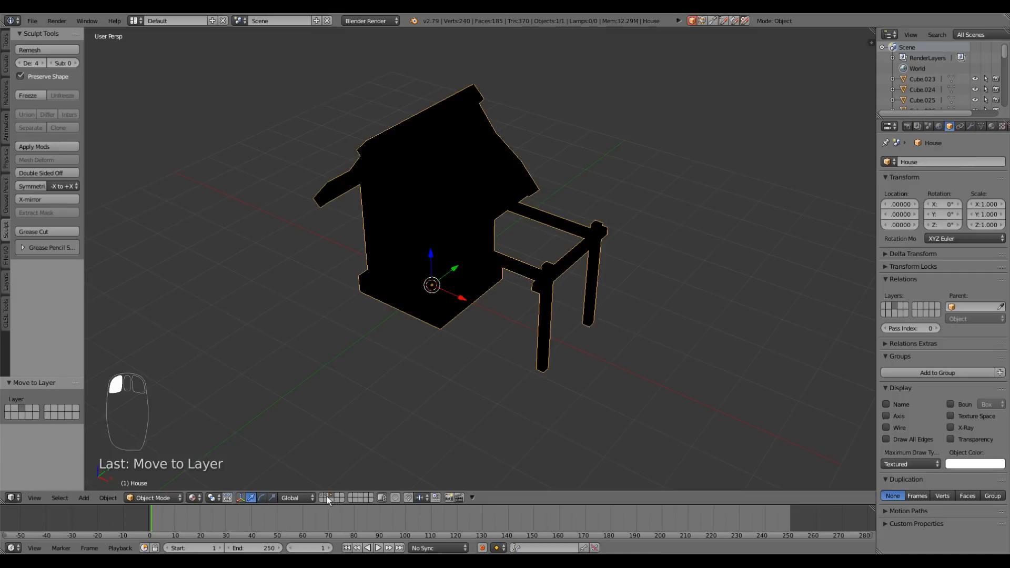
left_click(326, 496)
left_click(322, 496)
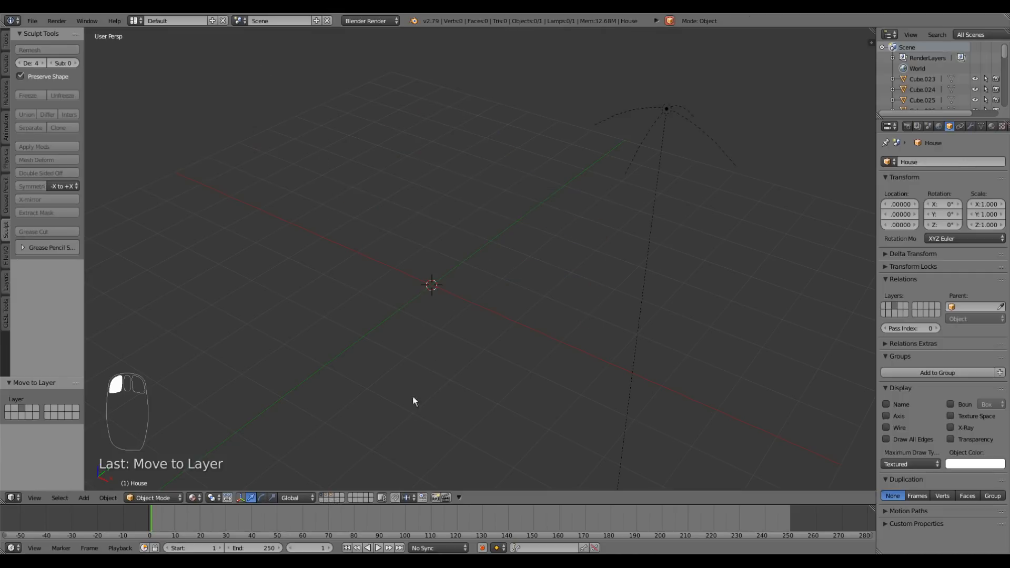
left_click(321, 494)
Add a cube mesh at the 3D cursor on layer 1
middle_click_drag(518, 333, 519, 295)
key("shift+a")
mouse_move(519, 295)
left_click(565, 306)
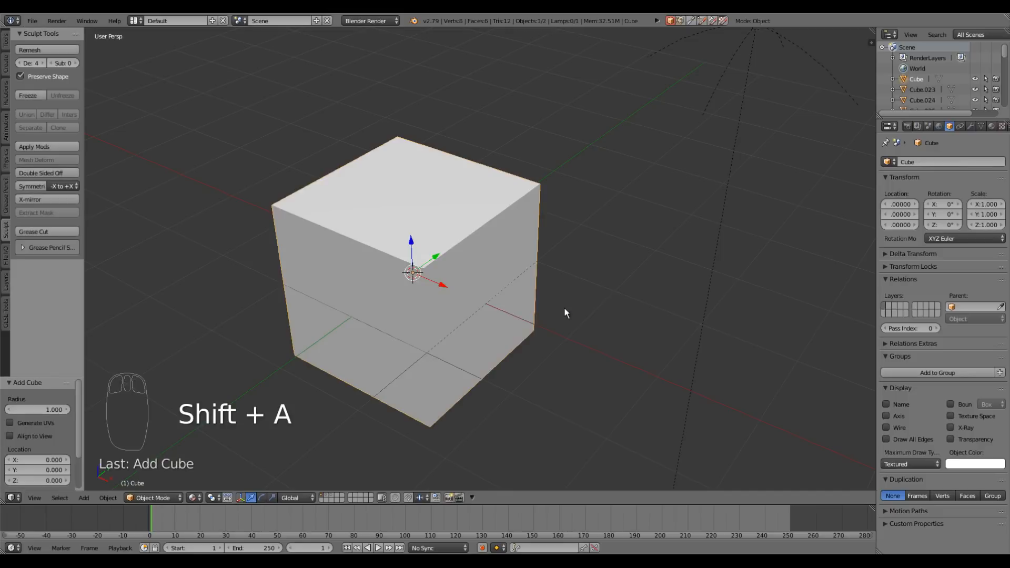
scroll(564, 308, "down", 3)
scroll(564, 309, "up", 3)
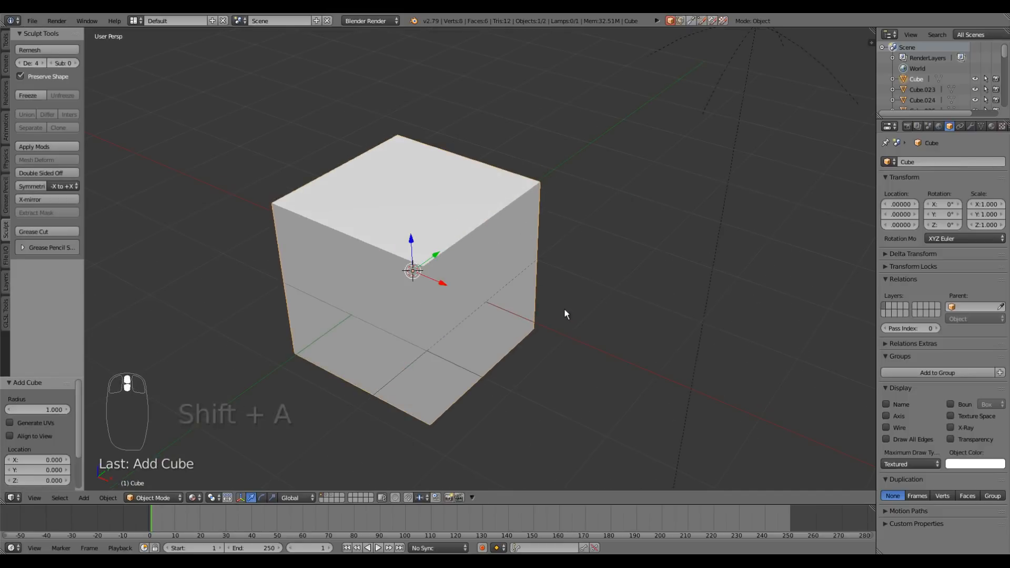
Move the whole cube mesh up 1 unit along the Z axis in Edit Mode, keeping the object origin in place
key("Tab")
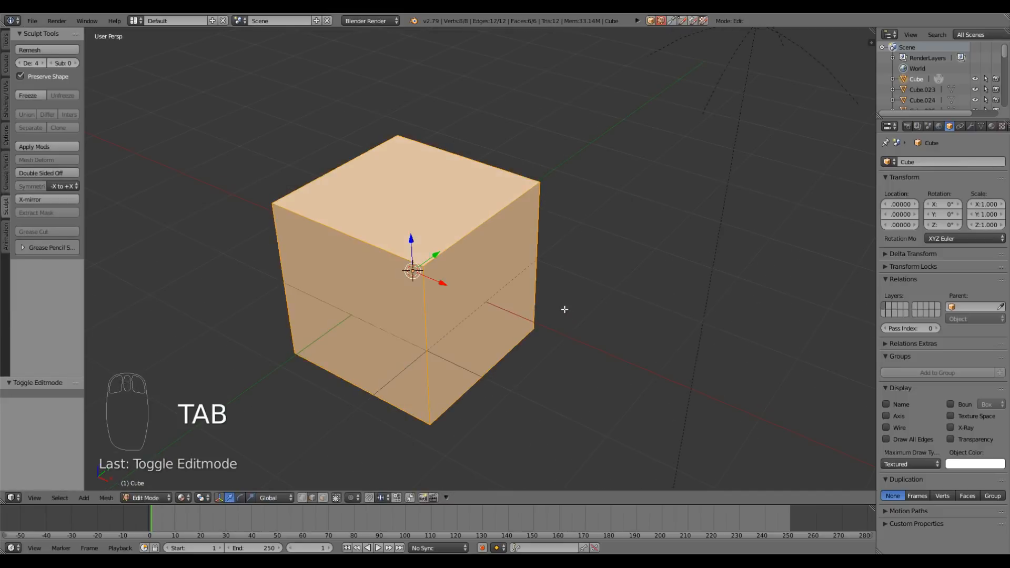
type("g")
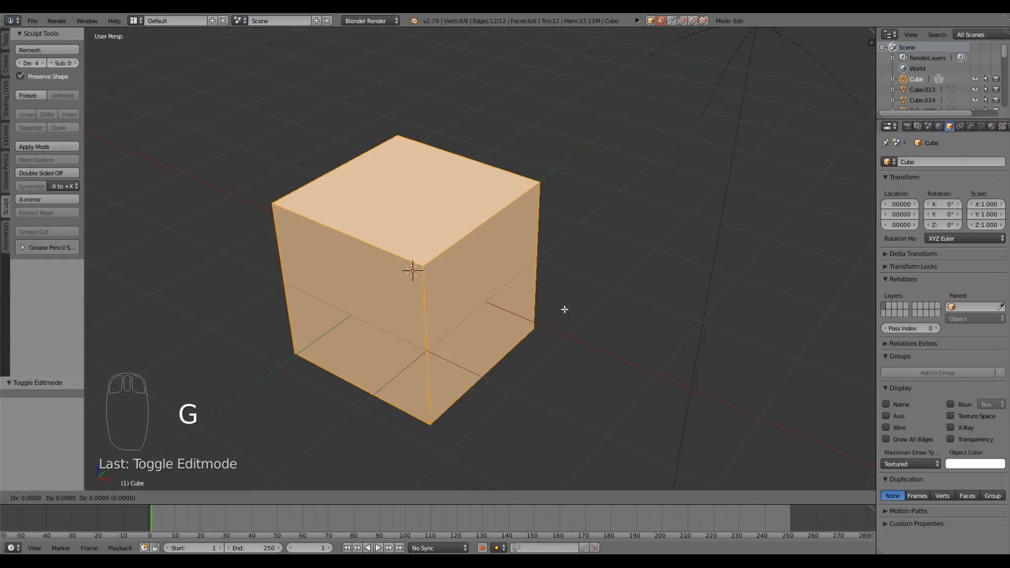
type("z")
type("1")
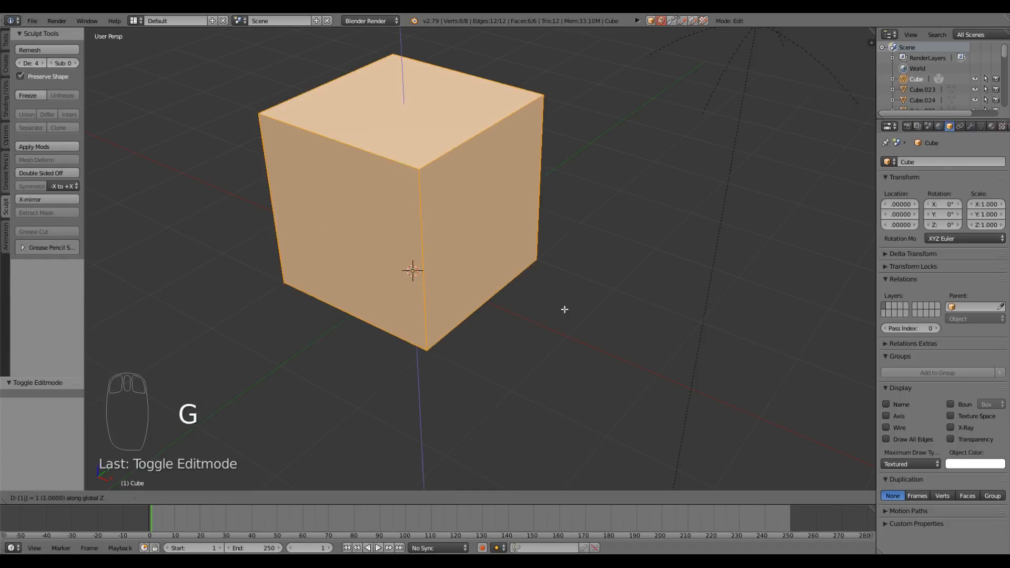
key("Return")
middle_click_drag(564, 310, 551, 290)
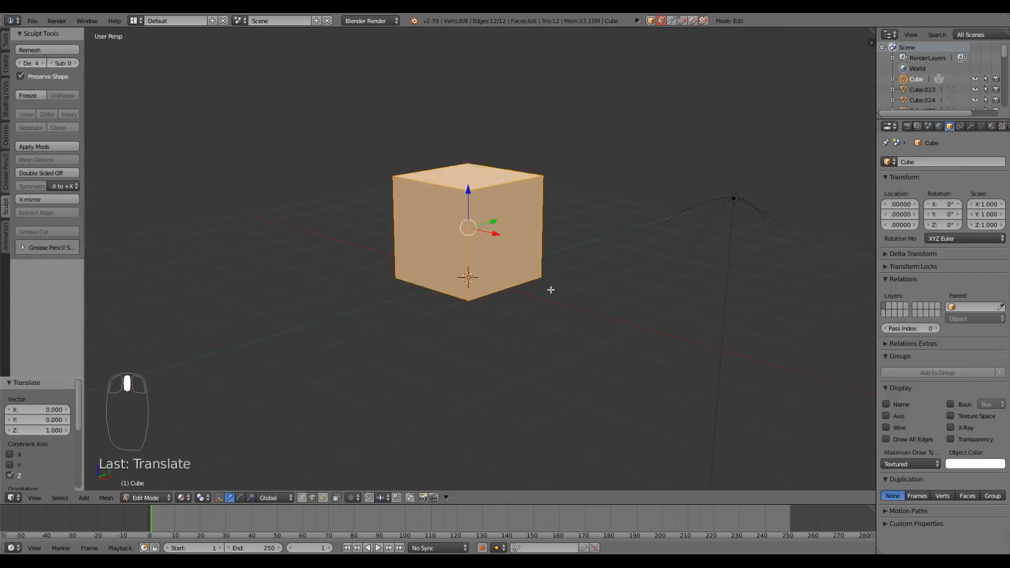
scroll(550, 288, "down", 4)
scroll(547, 285, "up", 6)
middle_click_drag(499, 266, 518, 288)
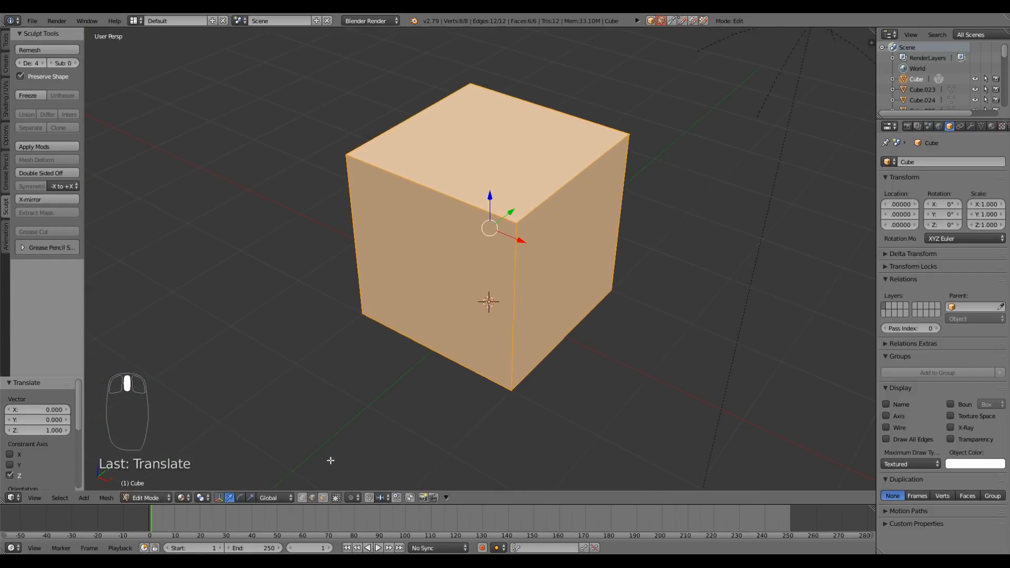
Leave Edit Mode and delete the cube object
middle_click_drag(456, 361, 484, 334)
key("Tab")
key("x")
left_click(483, 330)
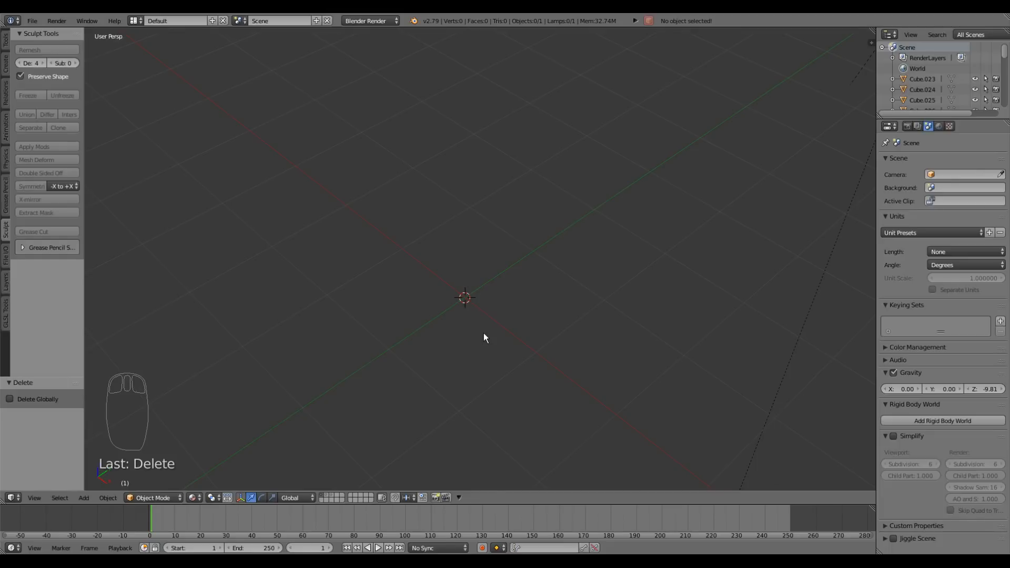
Add a cylinder mesh at the 3D cursor and set its vertex count to 6
key("shift+a")
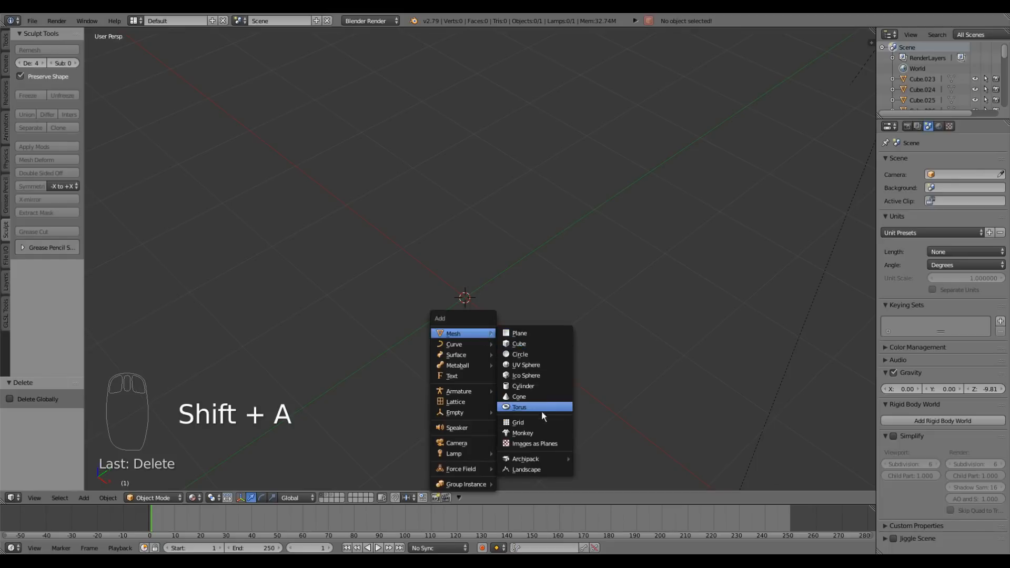
left_click(538, 385)
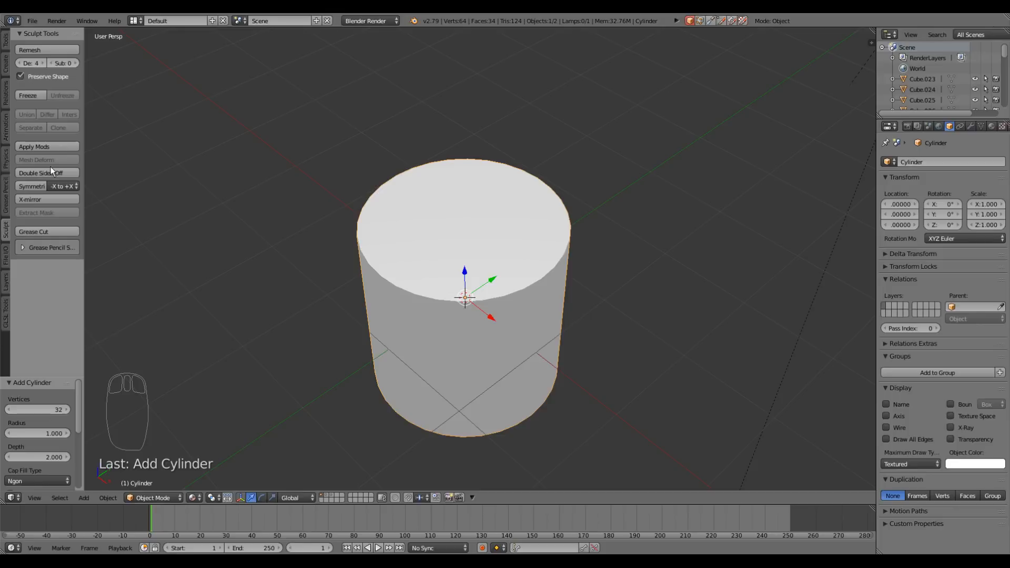
left_click(40, 412)
type("6")
key("Return")
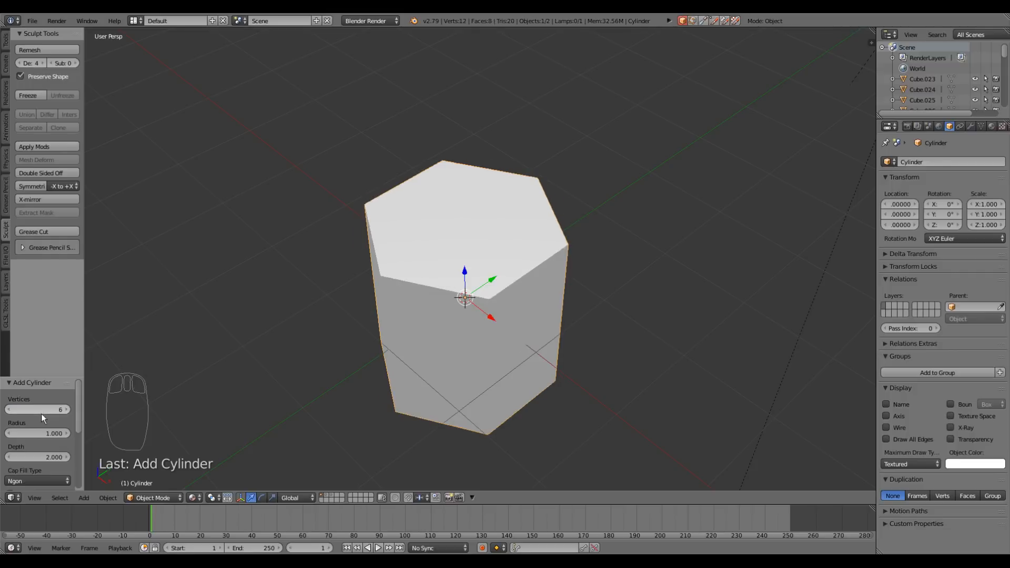
Move the whole cylinder mesh up 1 unit along the Z axis in Edit Mode, keeping the object origin in place
middle_click_drag(376, 297, 419, 305)
key("Tab")
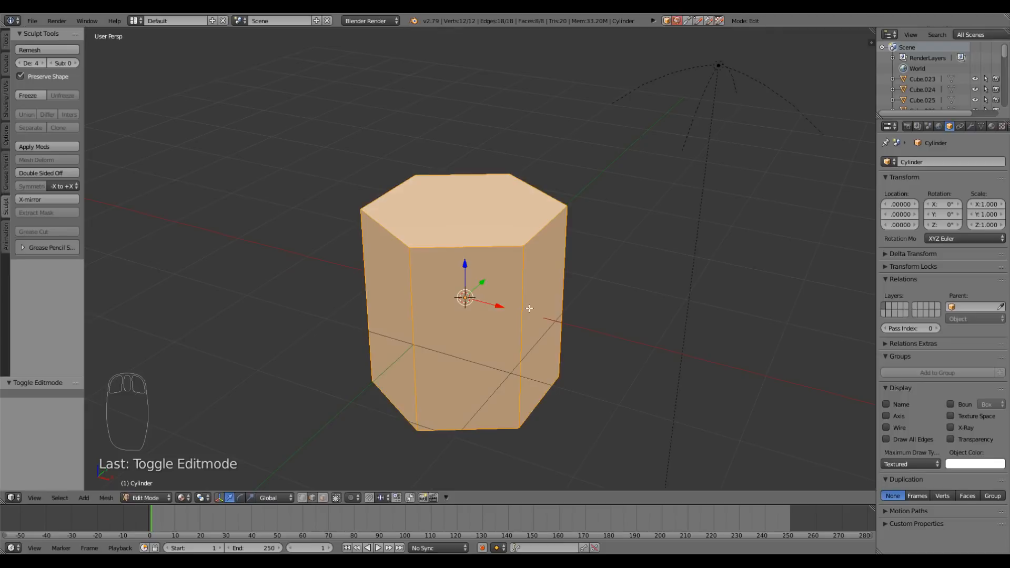
type("g")
type("z1")
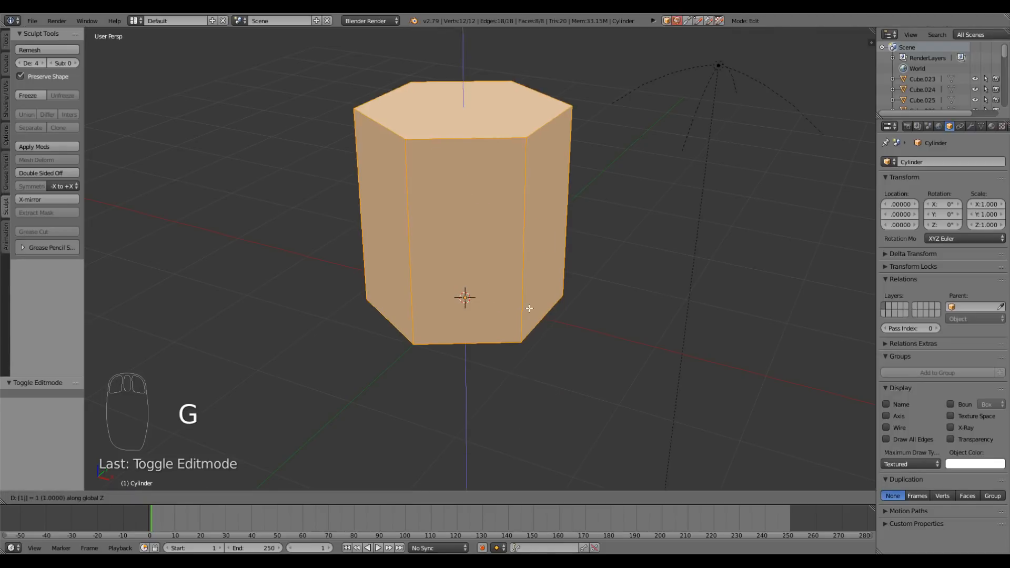
key("Return")
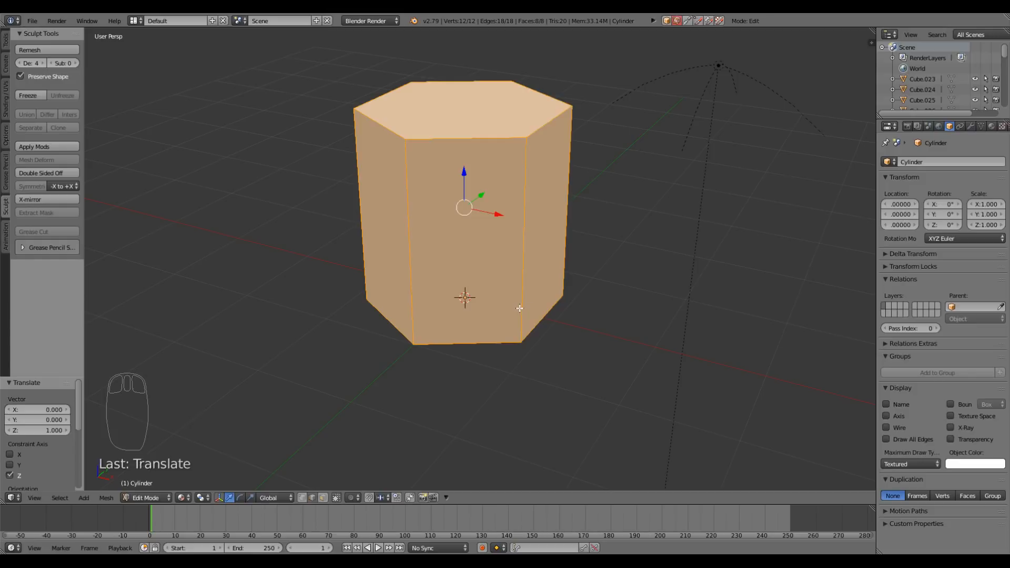
middle_click_drag(519, 306, 621, 148)
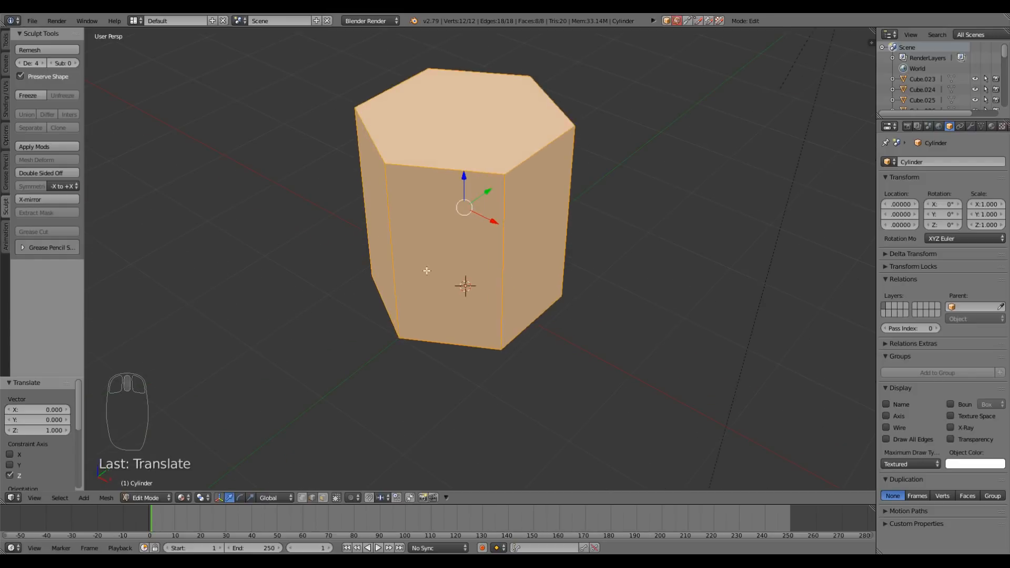
Leave Edit Mode and scale the whole six-sided cylinder object down to about 0.377
mouse_move(521, 368)
middle_mouse_down()
mouse_move(494, 320)
mouse_move(501, 310)
mouse_move(516, 370)
middle_mouse_up()
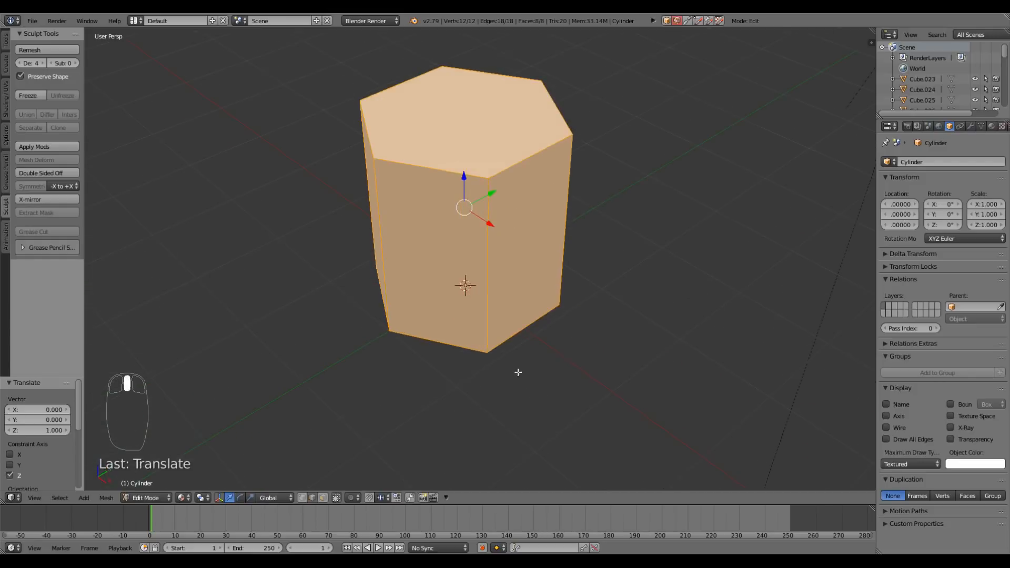
middle_click_drag(381, 301, 397, 301)
scroll(397, 301, "down", 6)
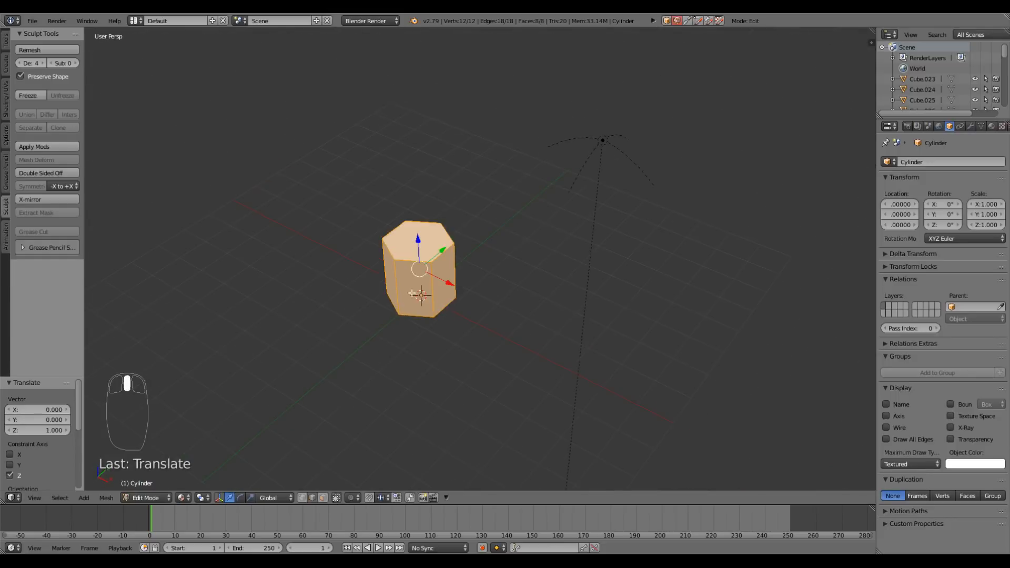
middle_click_drag(419, 250, 426, 316, "shift")
scroll(427, 351, "up", 6)
scroll(428, 351, "down", 4)
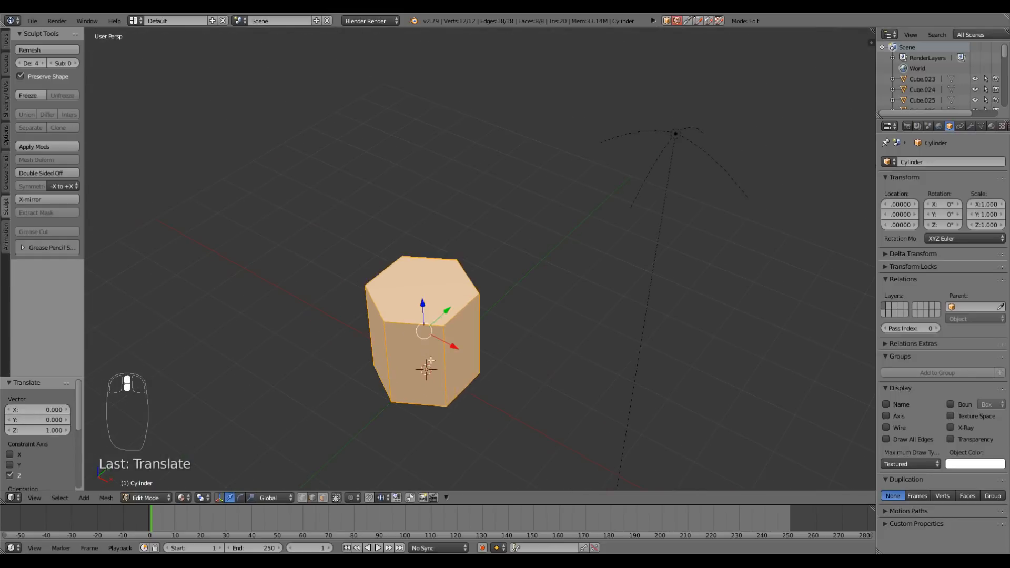
key("Tab")
middle_click_drag(444, 386, 456, 367)
key("s")
left_click(468, 326)
scroll(479, 329, "up", 3)
middle_click_drag(488, 329, 464, 232)
Enter Edit Mode with face selection and delete the cylinder's bottom face
key("Tab")
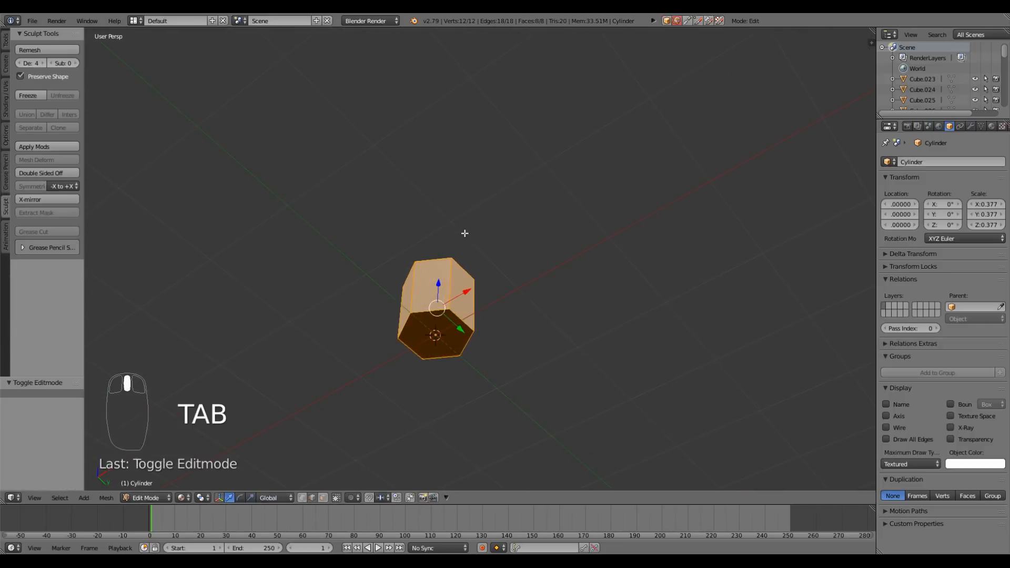
left_click(323, 498)
scroll(412, 383, "up", 6)
right_click(469, 263)
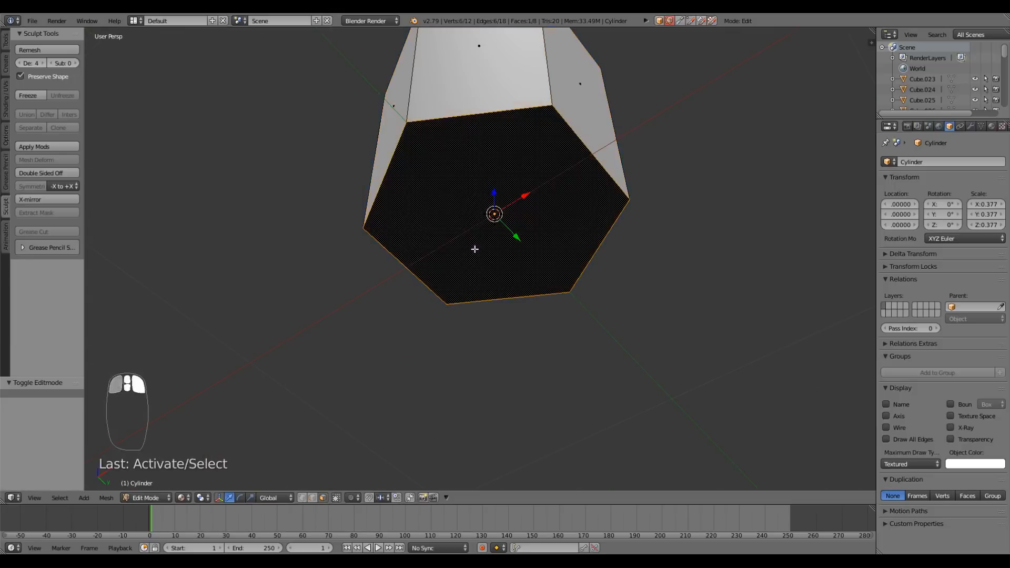
key("x")
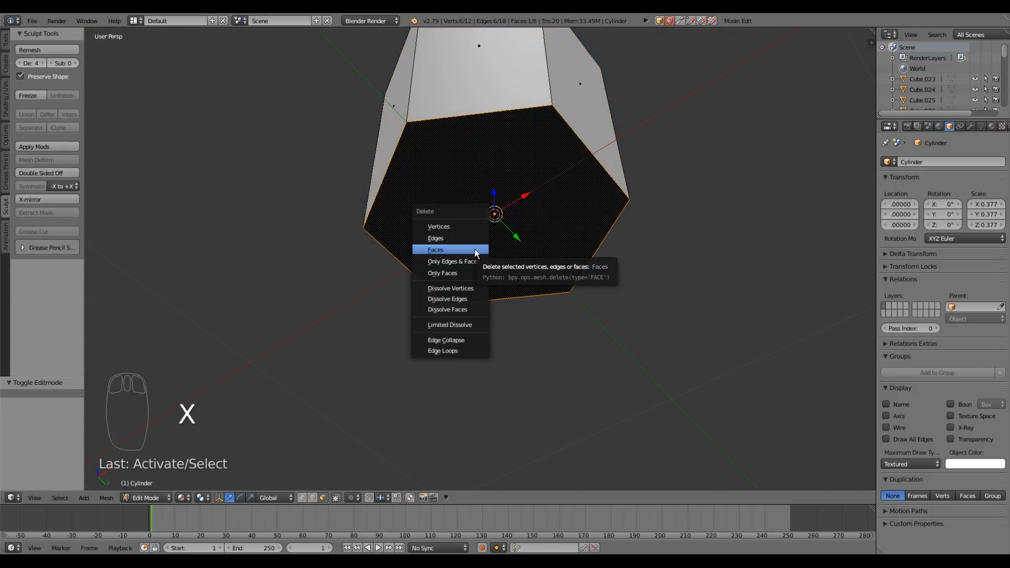
left_click(476, 251)
middle_click_drag(475, 248, 473, 257)
Switch to edge selection, select the open bottom edge loop and scale it by about 0.8
left_click(315, 498)
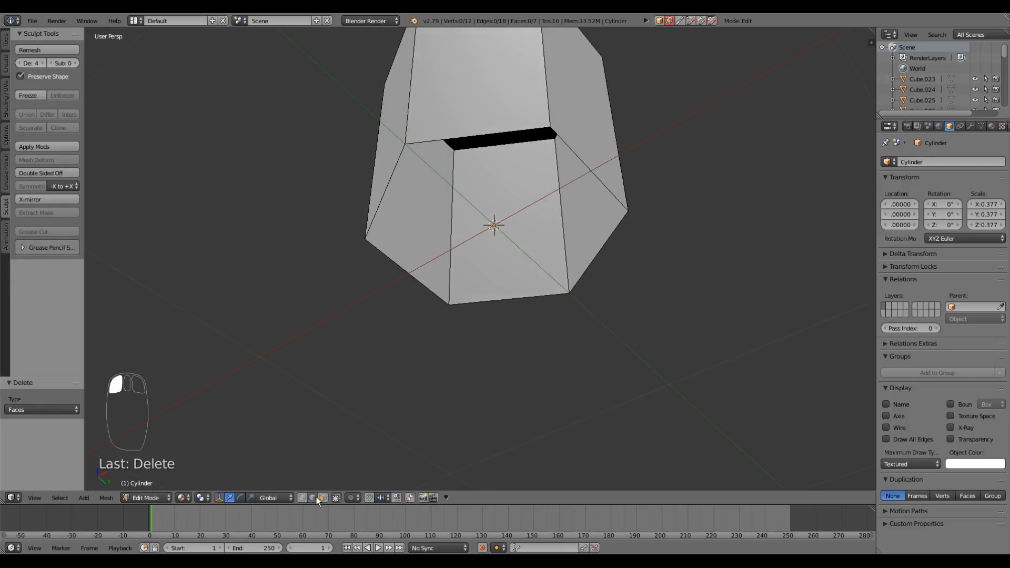
middle_click_drag(595, 262, 535, 322)
left_click(312, 497)
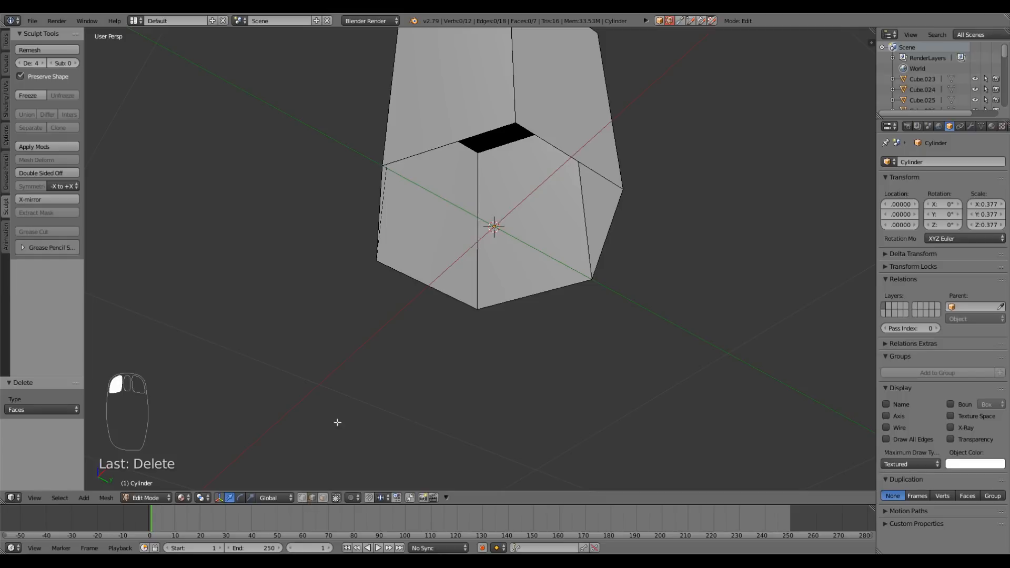
right_click(444, 144, "alt")
middle_click_drag(454, 174, 467, 232)
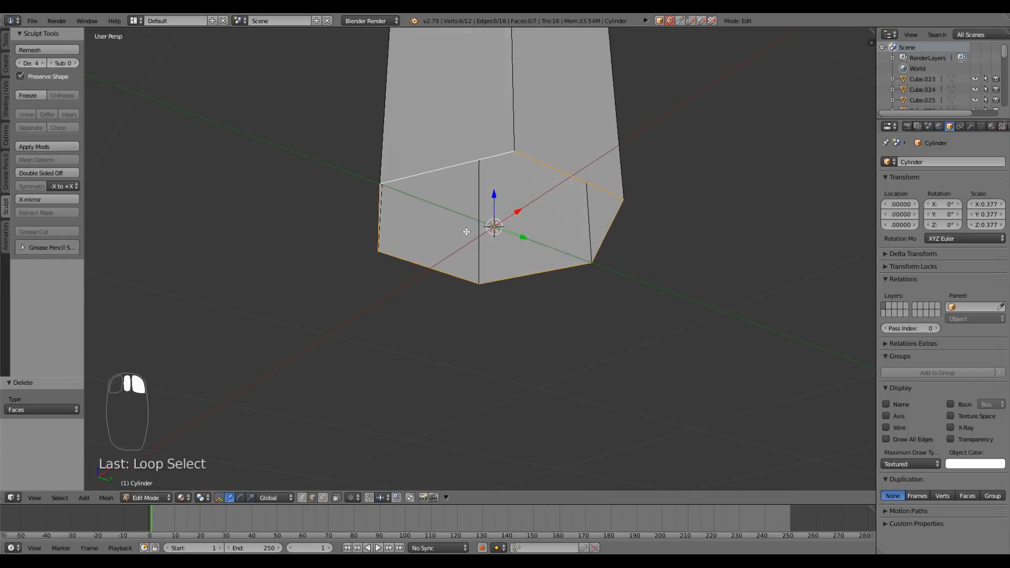
key("s")
left_click(476, 269)
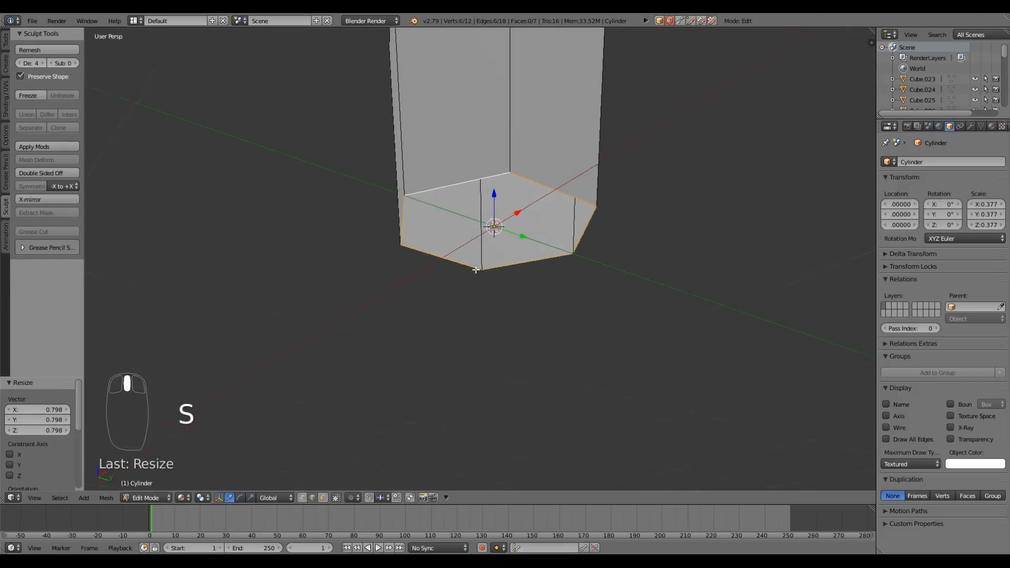
Scale the bottom edge loop outward by about 2.19 to flare the base
middle_click_drag(476, 269, 483, 309)
scroll(483, 308, "down", 12)
scroll(490, 310, "up", 7)
key("s")
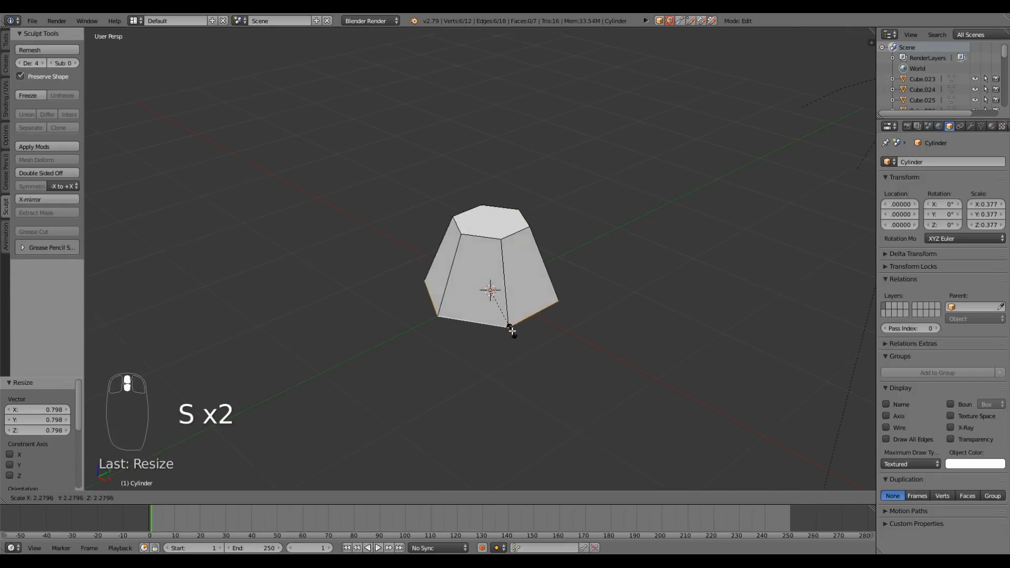
left_click(509, 329)
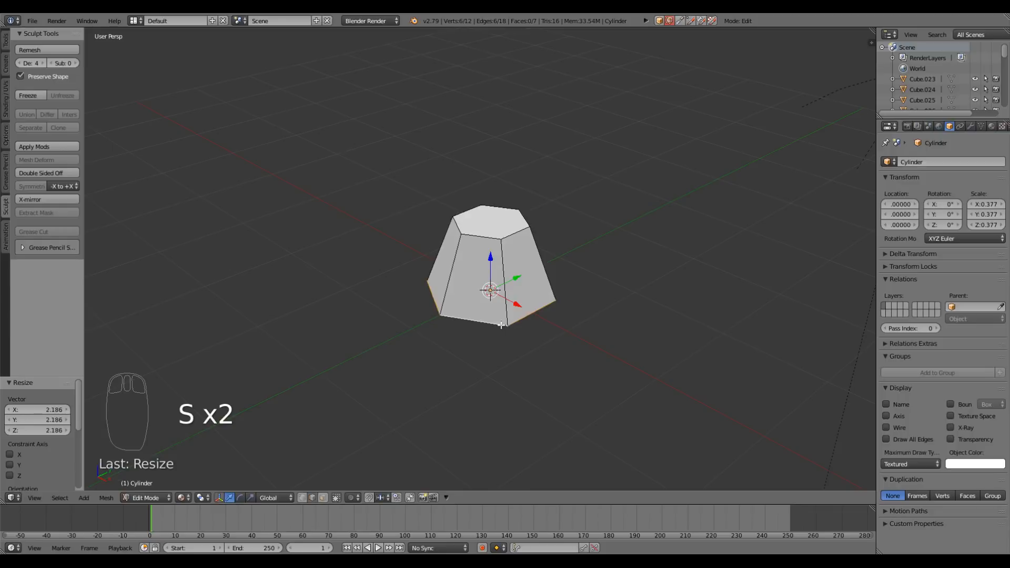
Select the top edge loop and lower it about 0.41 along the Z axis
right_click(486, 237, "alt")
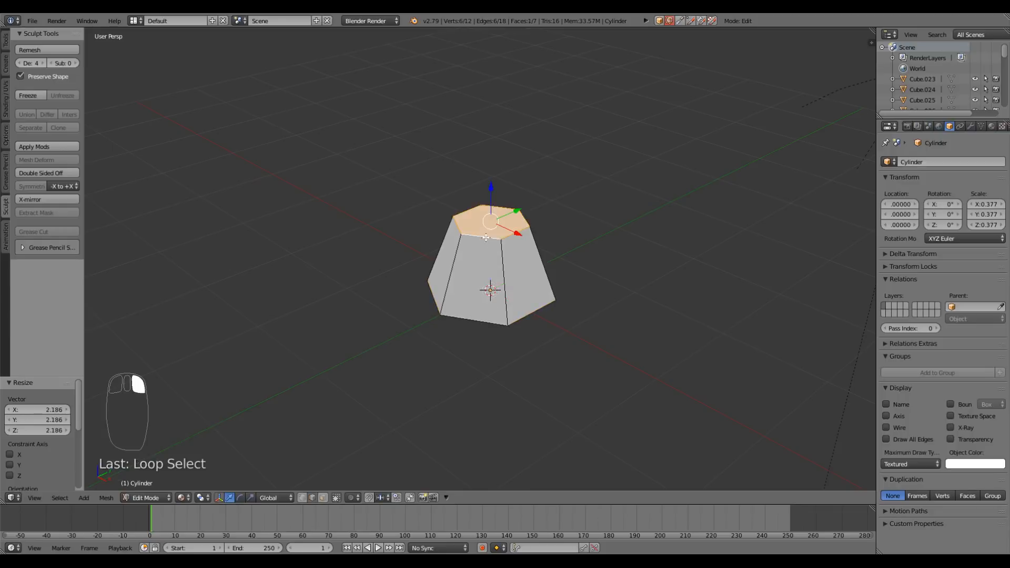
left_click_drag(491, 204, 497, 234)
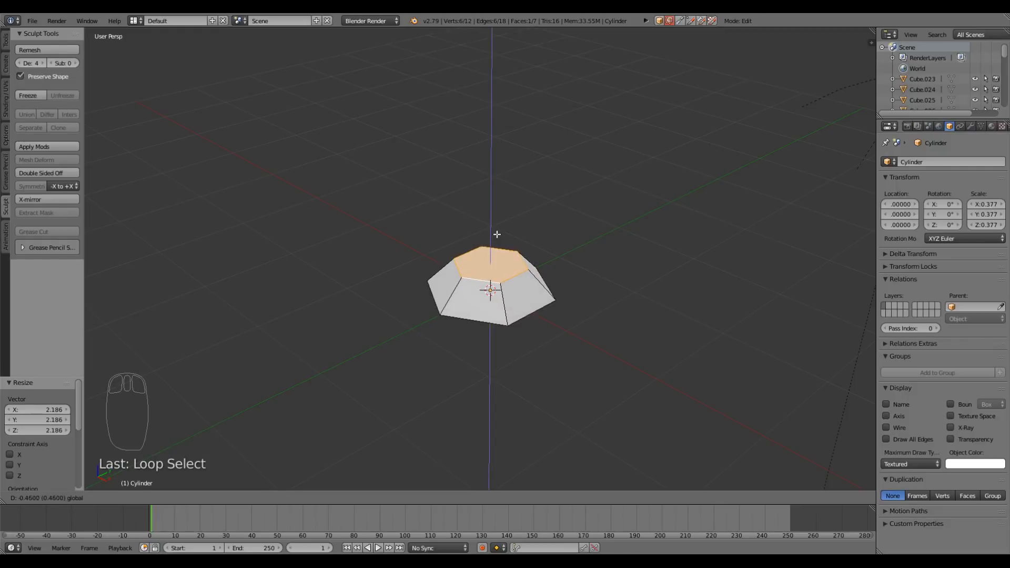
left_click(497, 231)
Extrude the top face upward about 1.75 and scale it by about 0.47 to taper the shaft
middle_click_drag(497, 230, 485, 279)
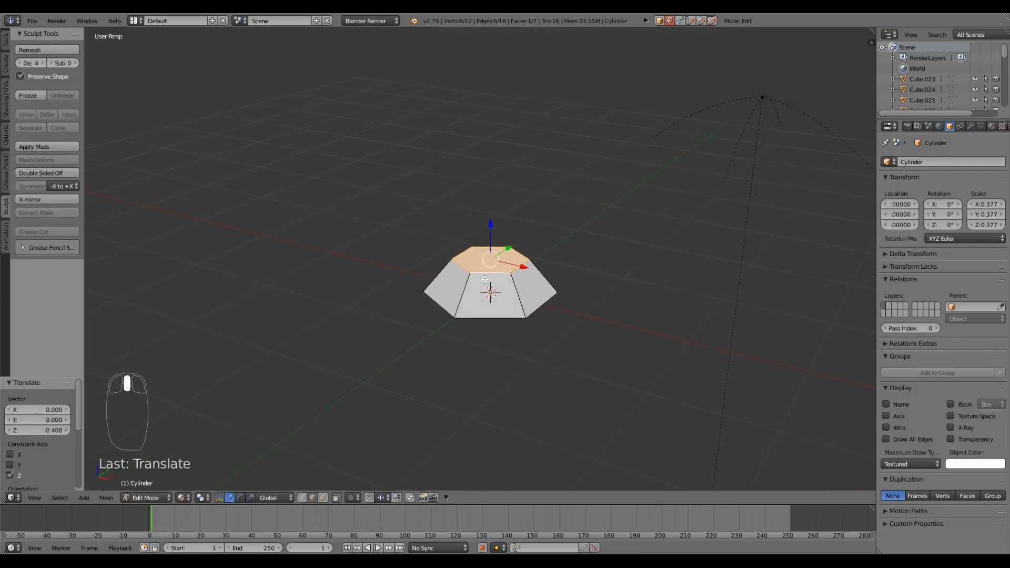
key("e")
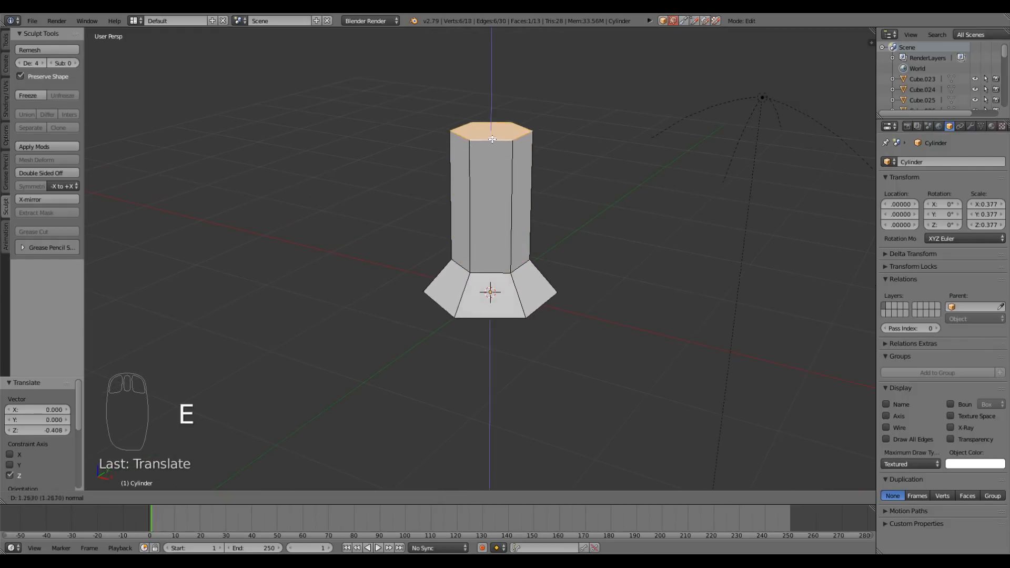
left_click(503, 93)
key("s")
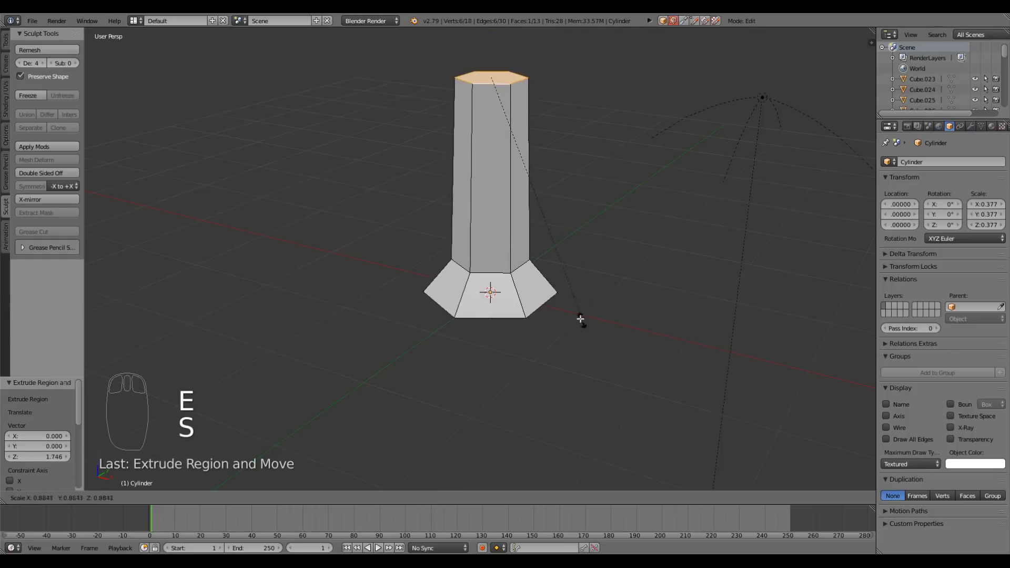
left_click(523, 215)
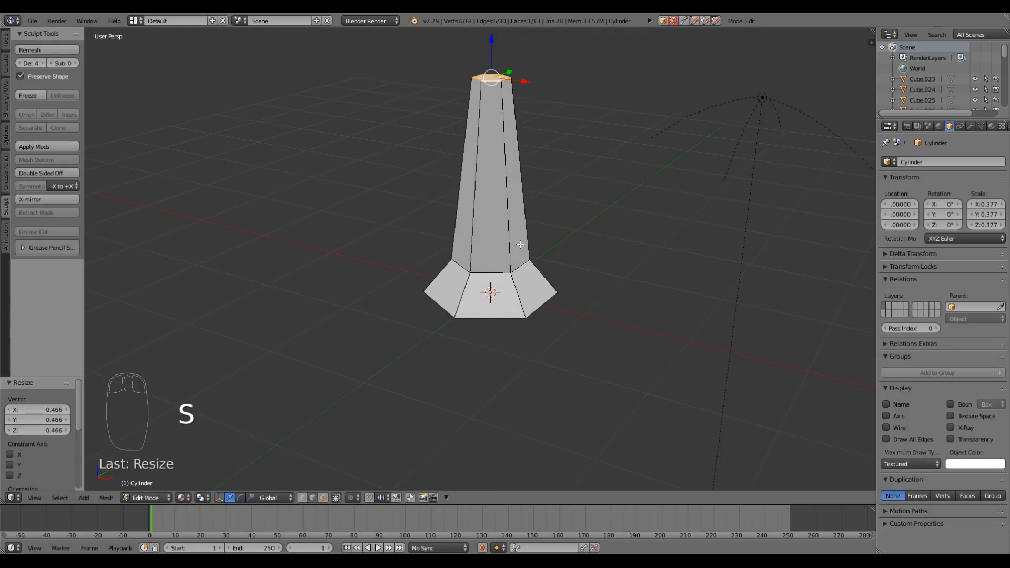
In front orthographic view, move the shaft's top face about -0.19 along the X axis
key("KP_1")
key("KP_5")
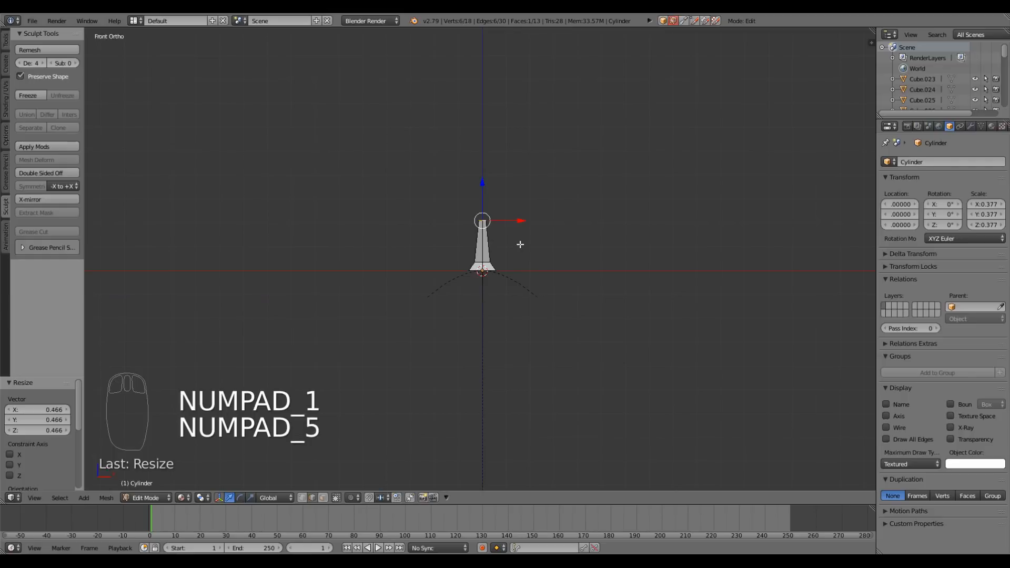
scroll(520, 244, "up", 6)
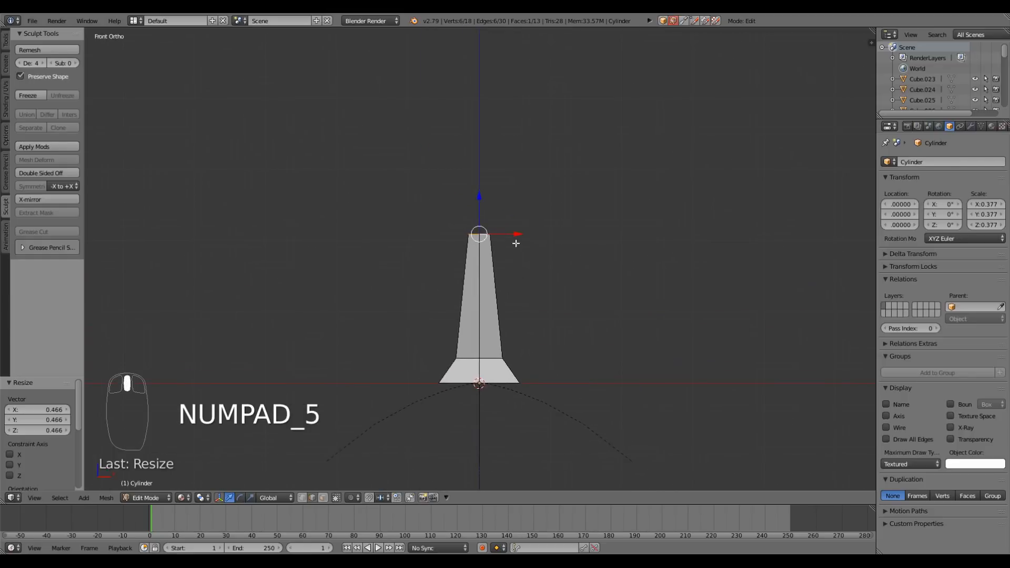
mouse_move(516, 235)
left_mouse_down()
mouse_move(489, 230)
mouse_move(501, 228)
left_mouse_up()
Rotate the top face about -23.7° and scale it by about 1.46
key("r")
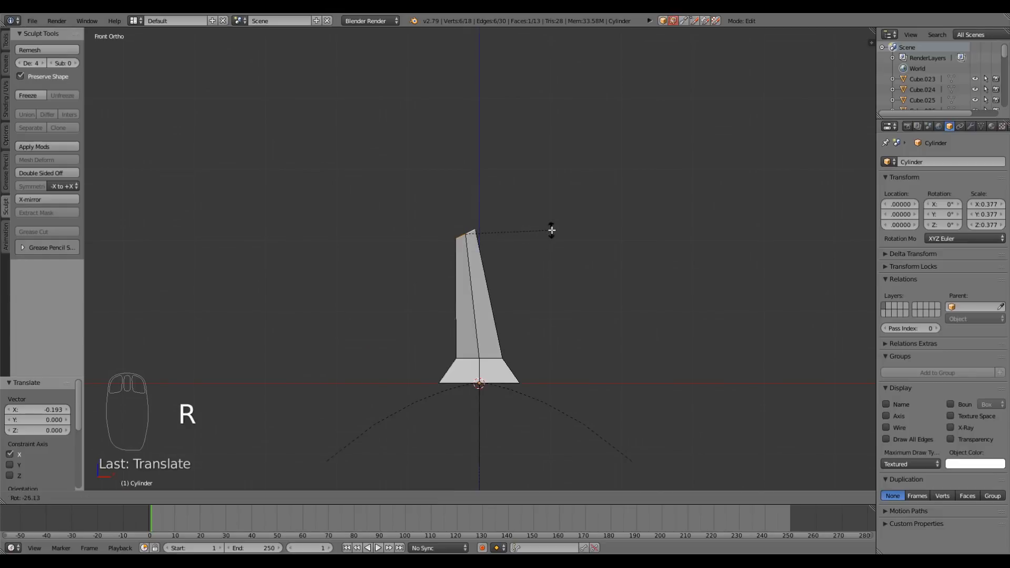
left_click(553, 234)
key("s")
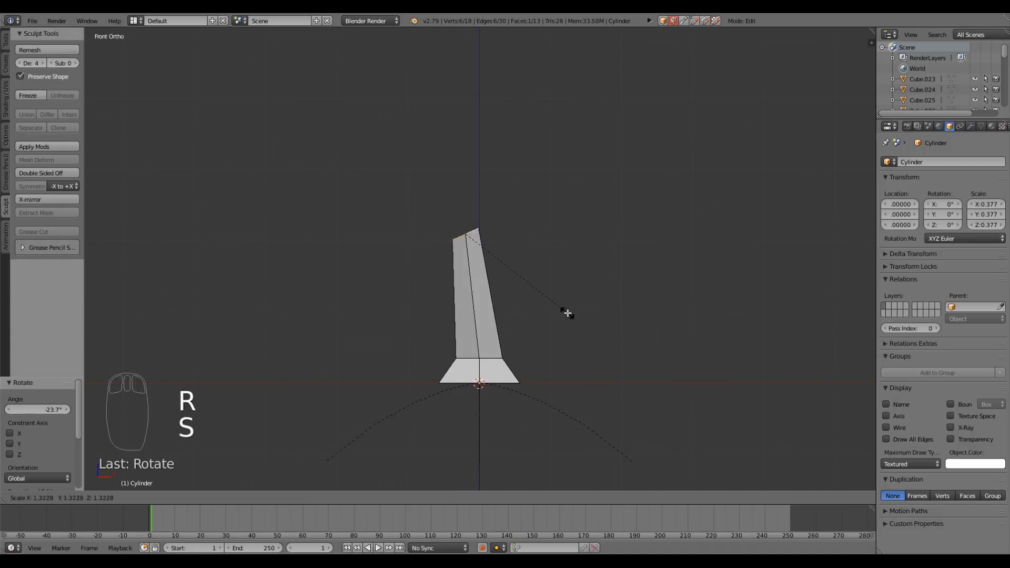
left_click(578, 320)
Extrude the tilted top face about 1.92 along its normal and rotate the new end face back to roughly horizontal
middle_click_drag(541, 316, 555, 368, "shift")
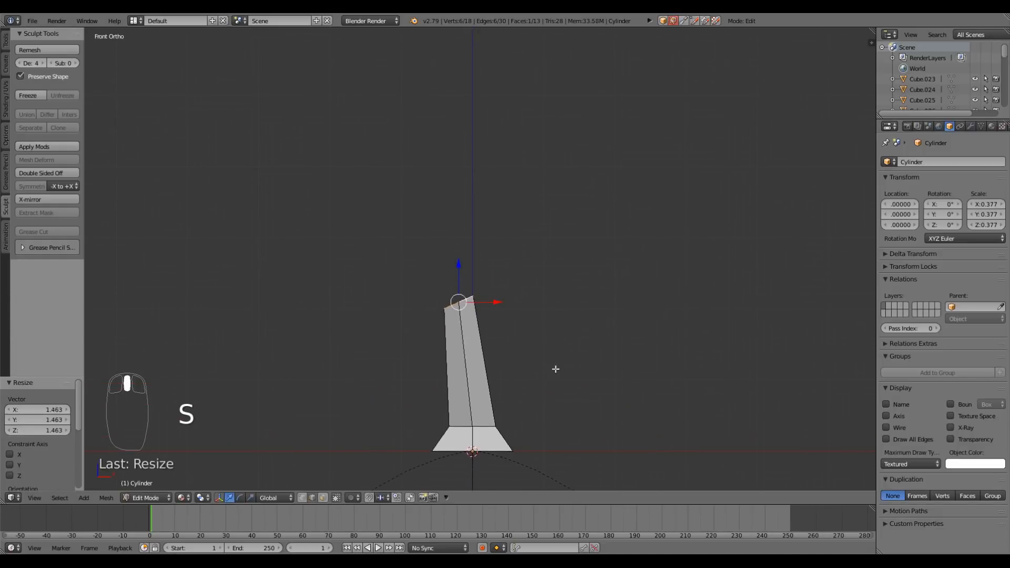
key("e")
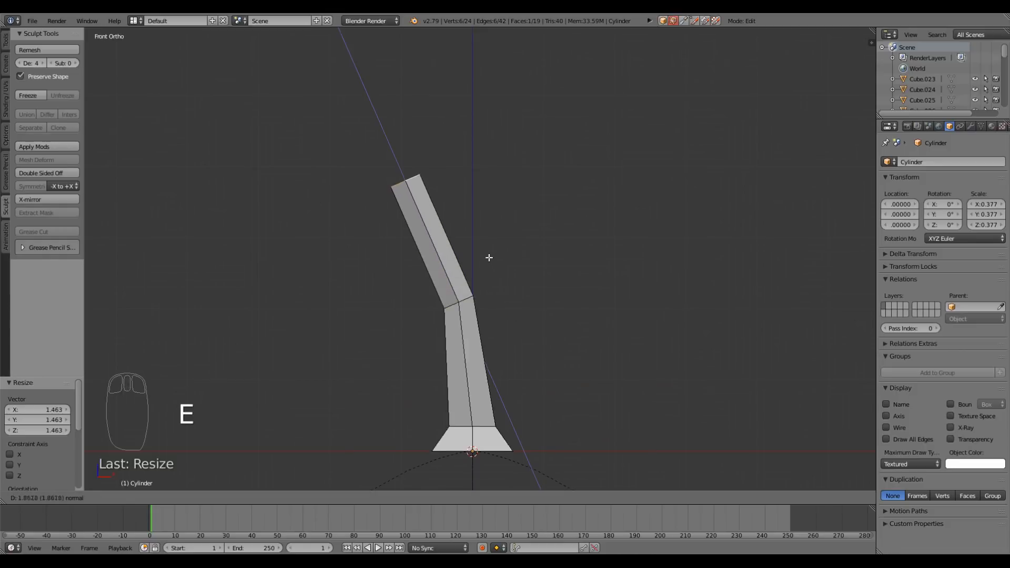
left_click(490, 257)
middle_click_drag(489, 256, 489, 285, "shift")
key("r")
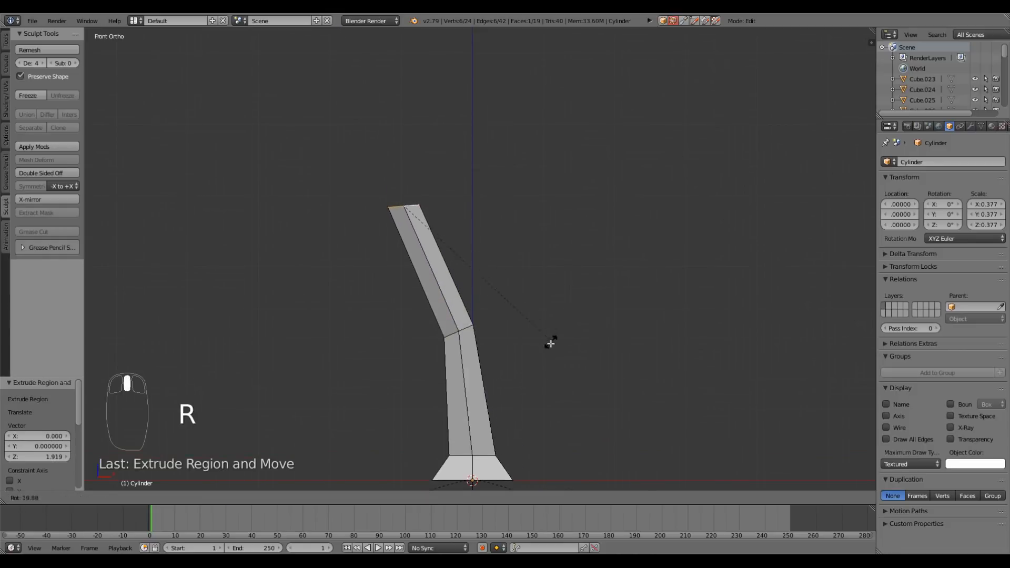
left_click(544, 356)
Scale the second segment's end face by about 0.88 and move it about 0.3 along the X axis
key("s")
left_click(569, 373)
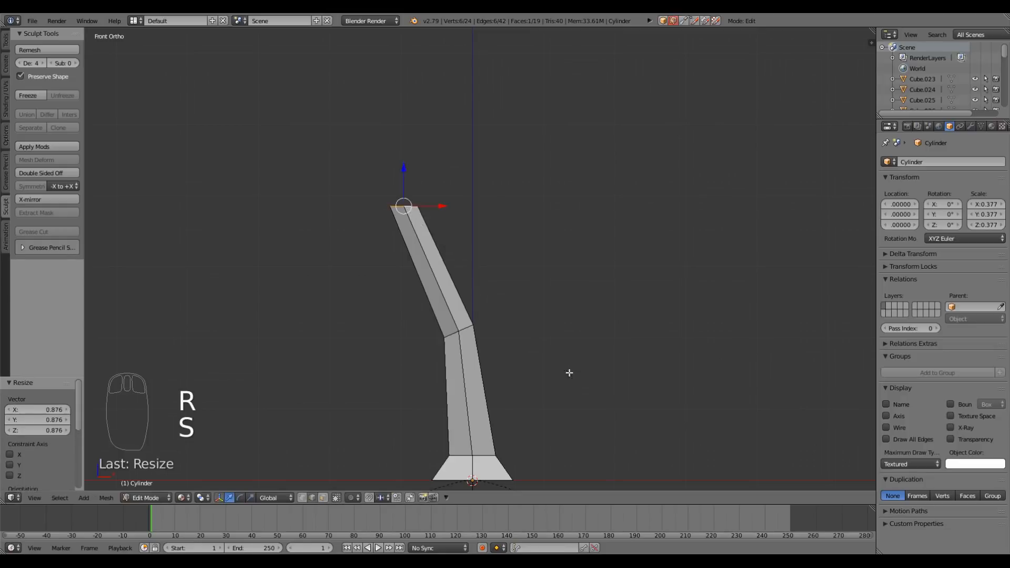
left_click_drag(442, 206, 464, 207)
Extrude the end face about 2 units upward as a third segment and scale its top by about 0.72
key("e")
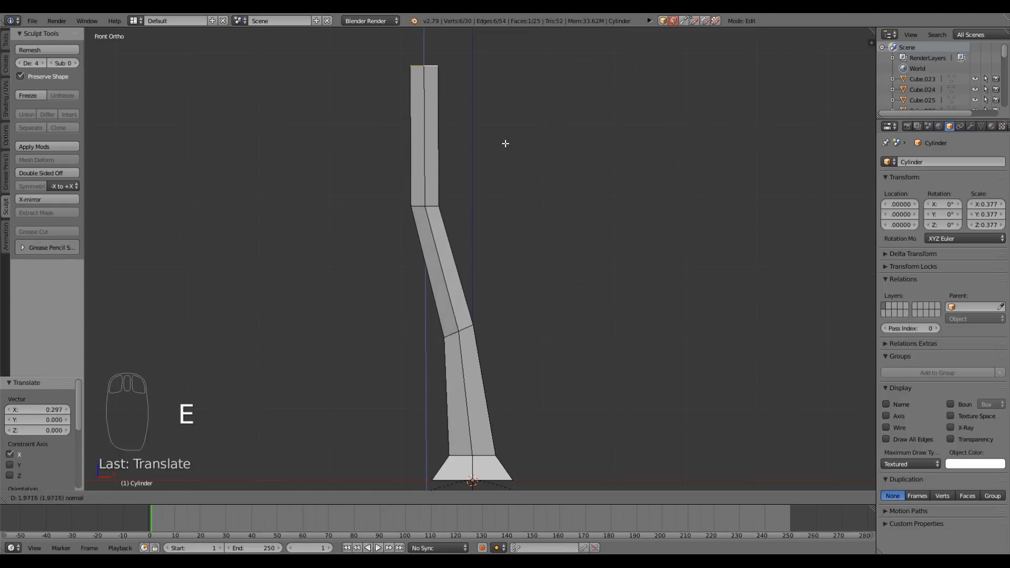
left_click(505, 142)
scroll(505, 248, "up", 5, "shift")
key("s")
left_click(546, 320)
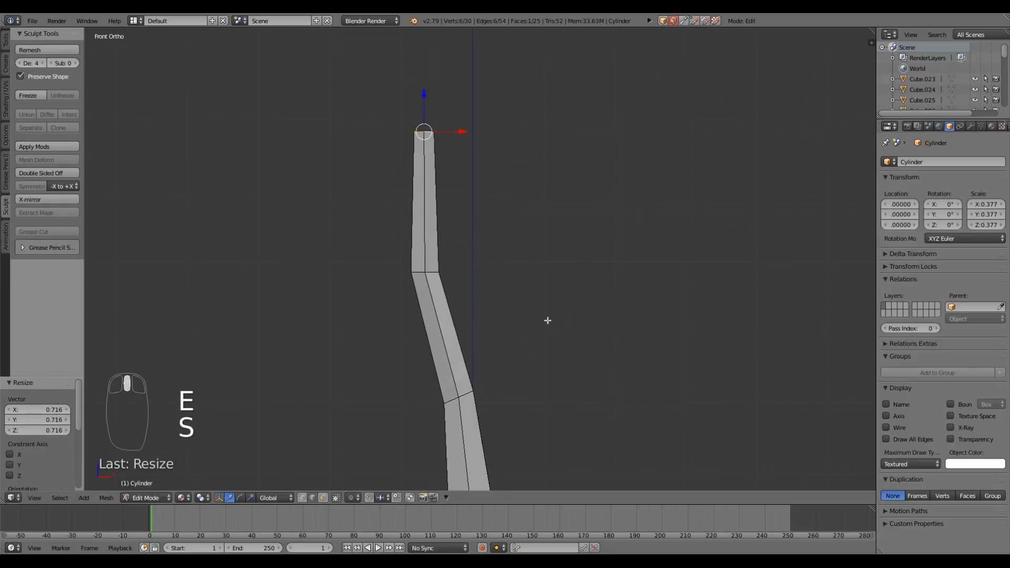
Rotate the third segment's top face about 24.6° and move it about 0.26 along the X axis
key("r")
left_click(562, 354)
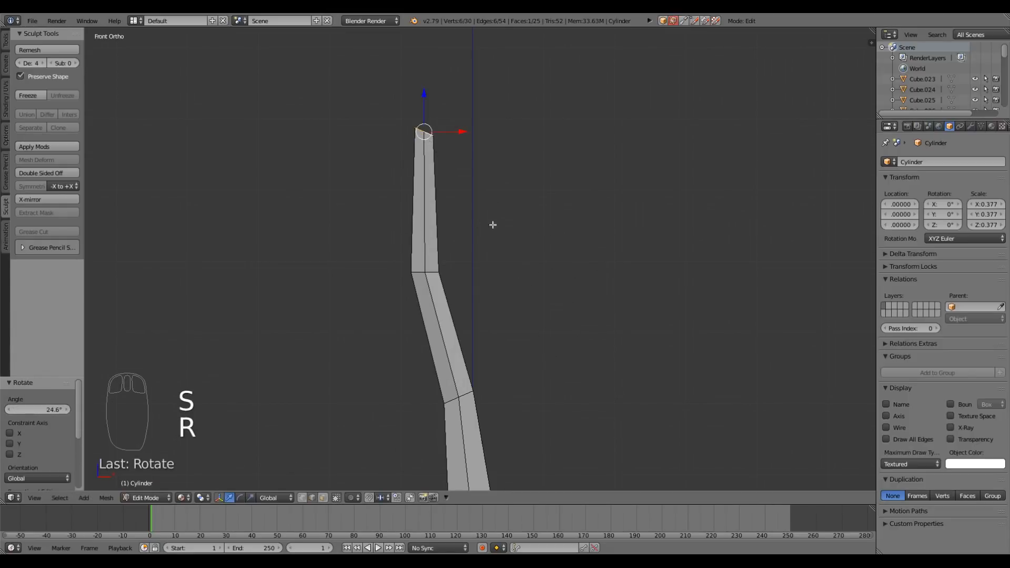
left_click_drag(459, 133, 478, 133)
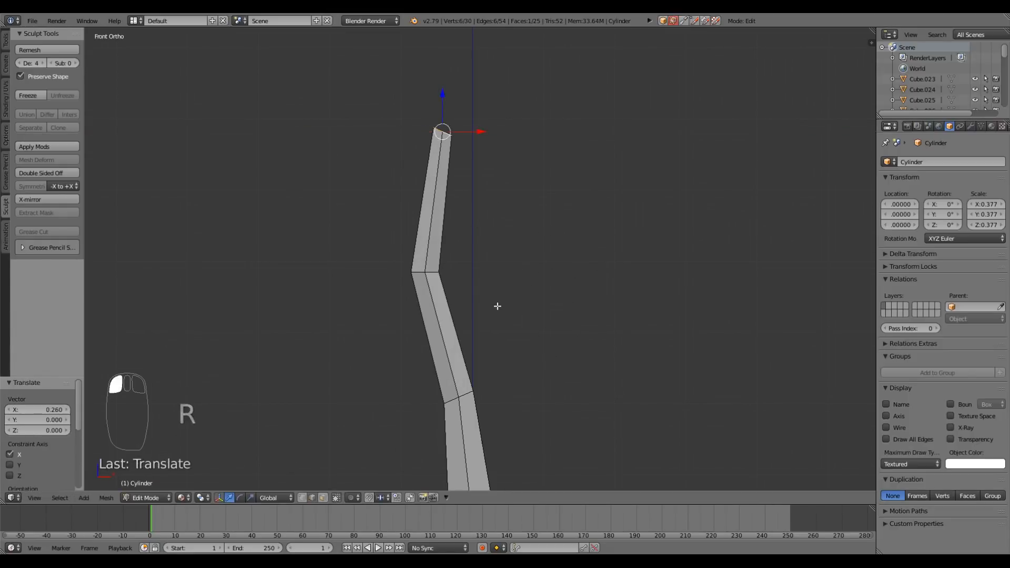
Extrude the top face about 1.32 along its normal and scale the tip by about 0.51
key("e")
left_click(563, 239)
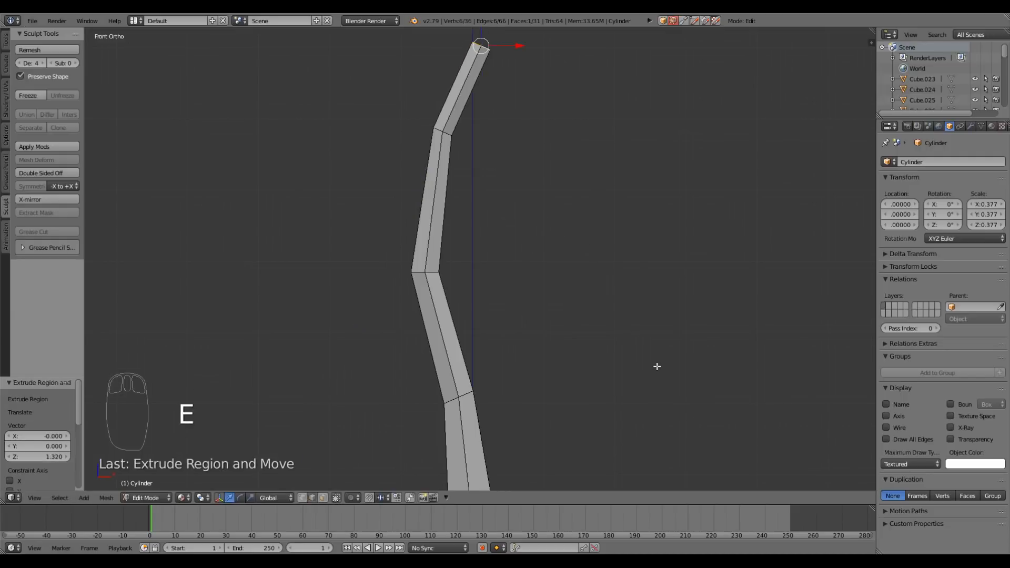
key("s")
left_click(544, 232)
middle_click_drag(570, 257, 632, 342)
middle_click_drag(521, 335, 484, 349)
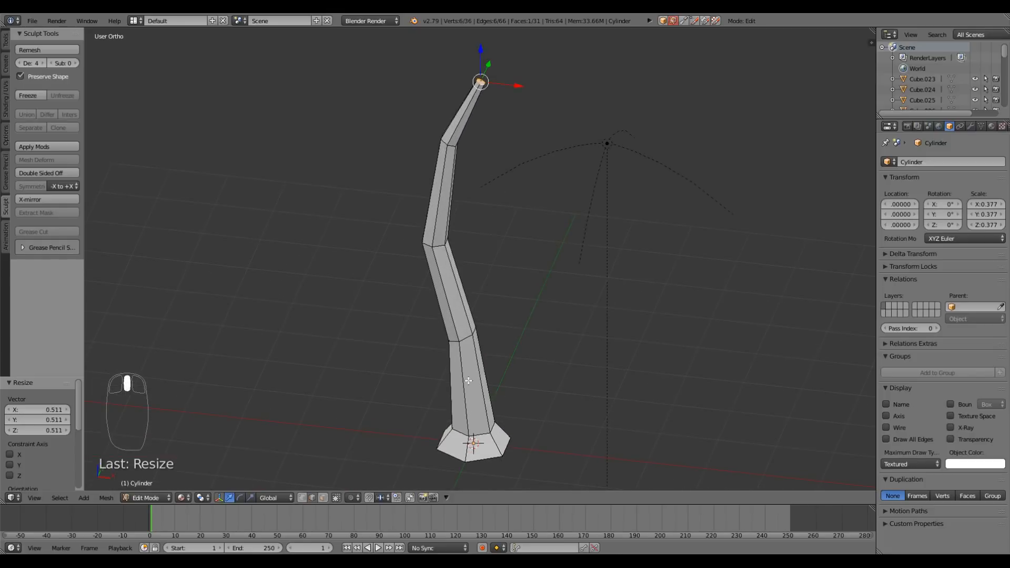
Select the edge loop at the lowest bend above the shaft's base and move it about 0.31 along the Y axis
scroll(468, 381, "up", 1)
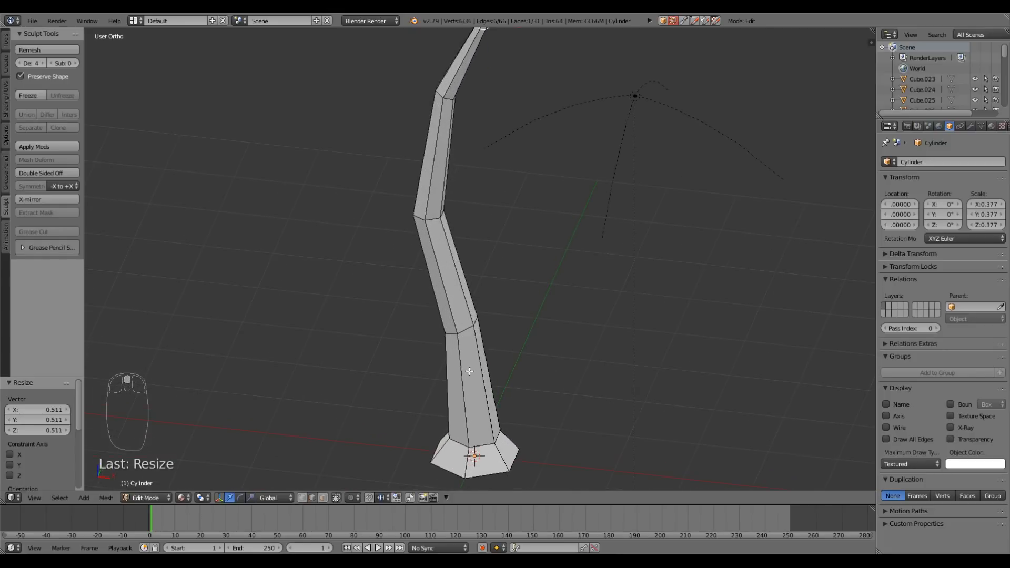
right_click(468, 330, "alt")
middle_click_drag(555, 372, 486, 393)
key("g")
key("y")
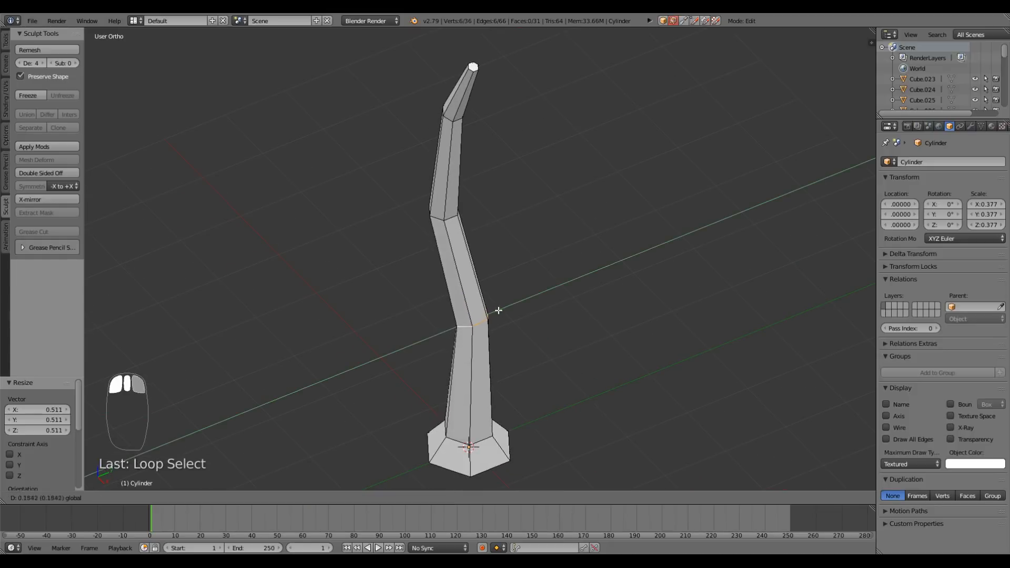
left_click(505, 310)
scroll(471, 252, "up", 1)
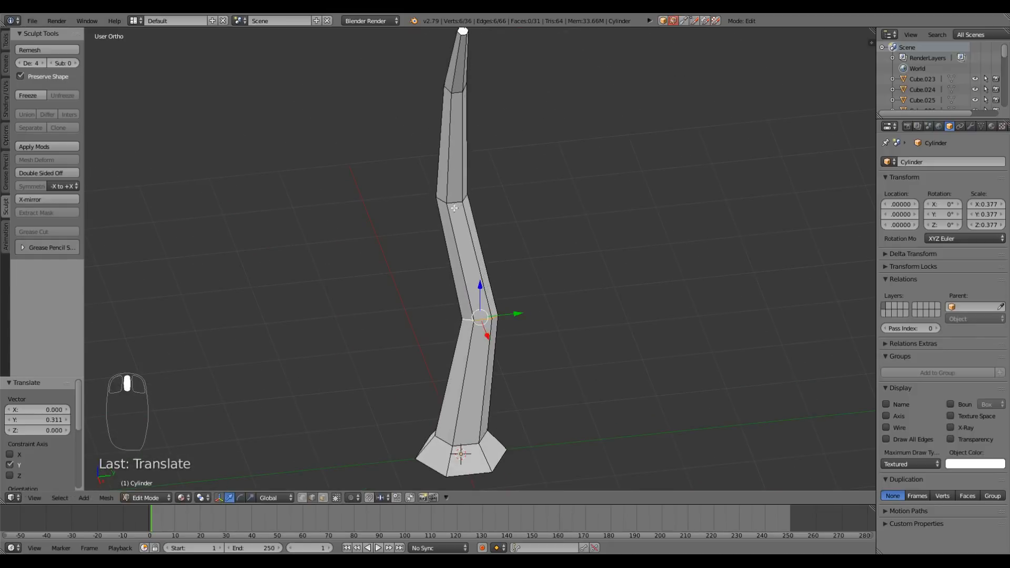
Move the middle bend's edge loop about -0.41 along Y and the lower bend's edge loop about 0.15 along X
right_click(455, 202, "alt")
left_click_drag(490, 194, 456, 213)
middle_click_drag(456, 214, 503, 287)
right_click(475, 268, "alt")
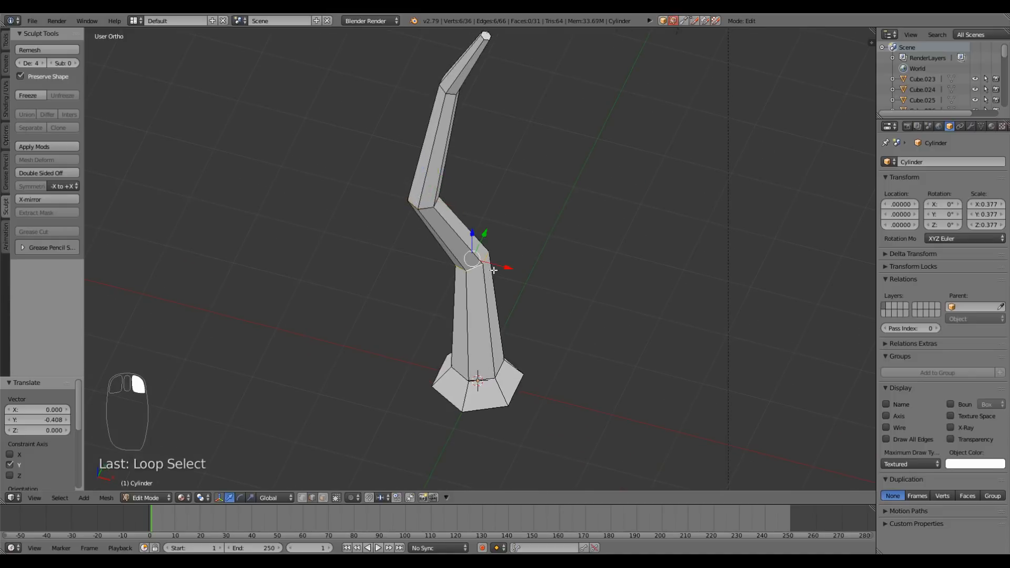
left_click_drag(504, 266, 517, 343)
middle_click_drag(517, 343, 467, 358)
Knife-cut a closed diamond around a corner vertex of the middle bend, crossing the faces above and below it
scroll(473, 220, "up", 2)
scroll(473, 221, "up", 4)
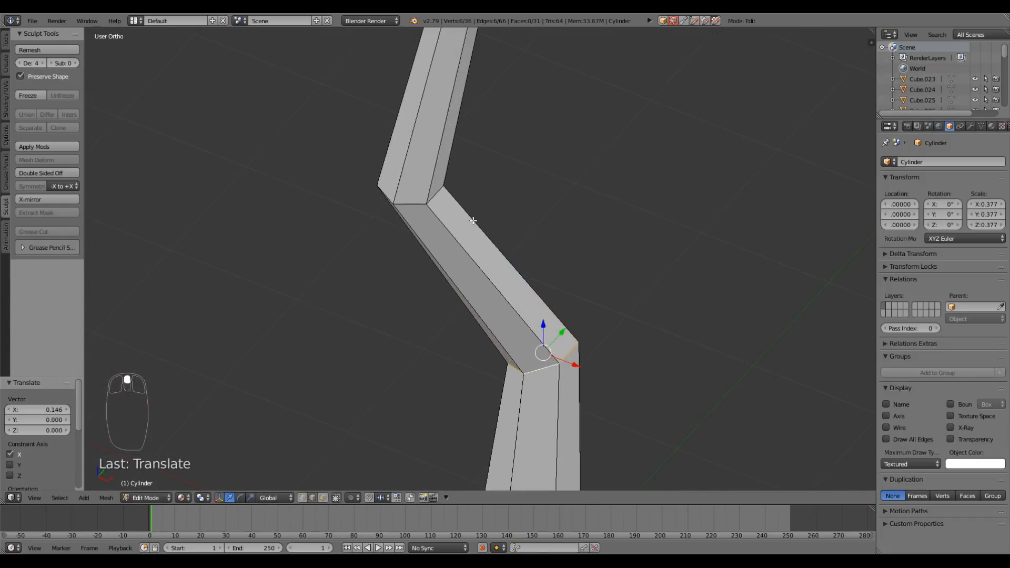
middle_click_drag(466, 210, 474, 341)
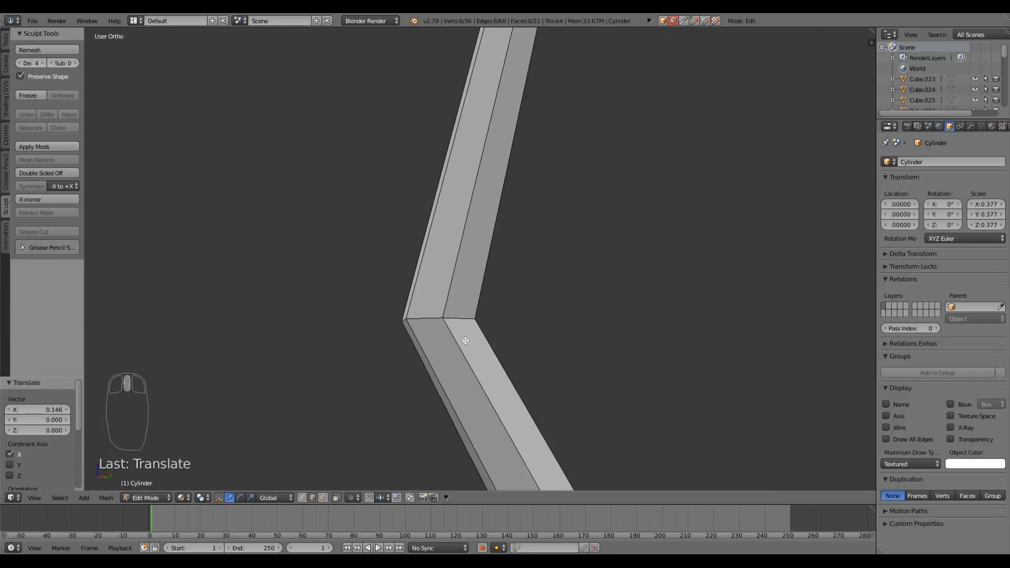
key("k")
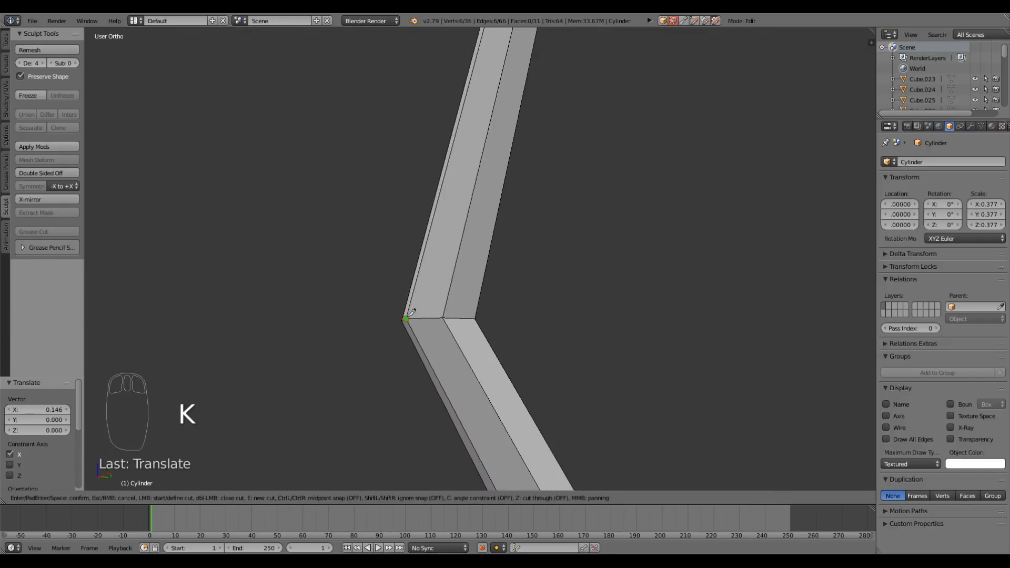
left_click(459, 255)
middle_click_drag(458, 259, 466, 315)
left_click(478, 317)
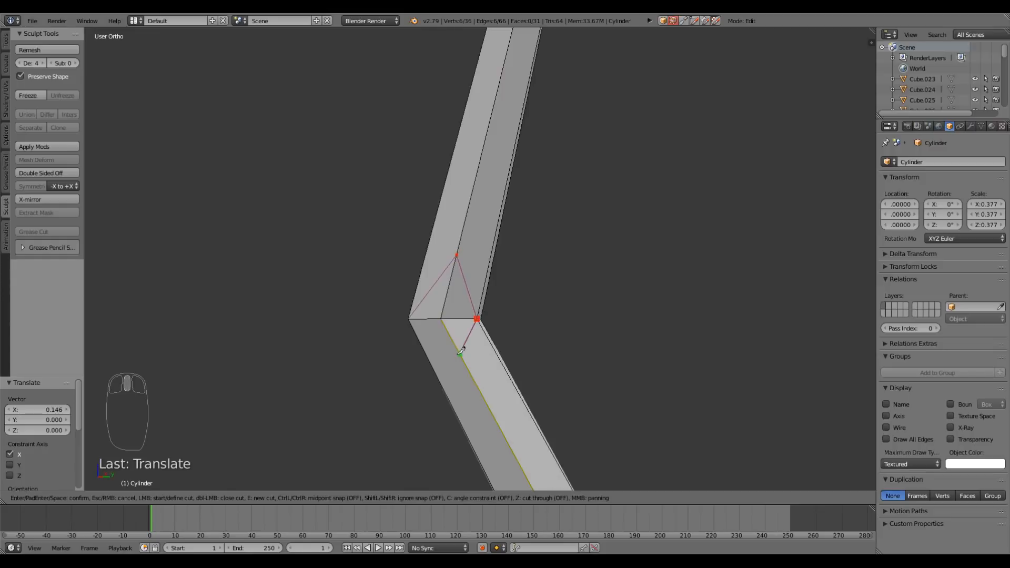
left_click(460, 354)
left_click(409, 319)
key("Return")
middle_click_drag(413, 315, 430, 404)
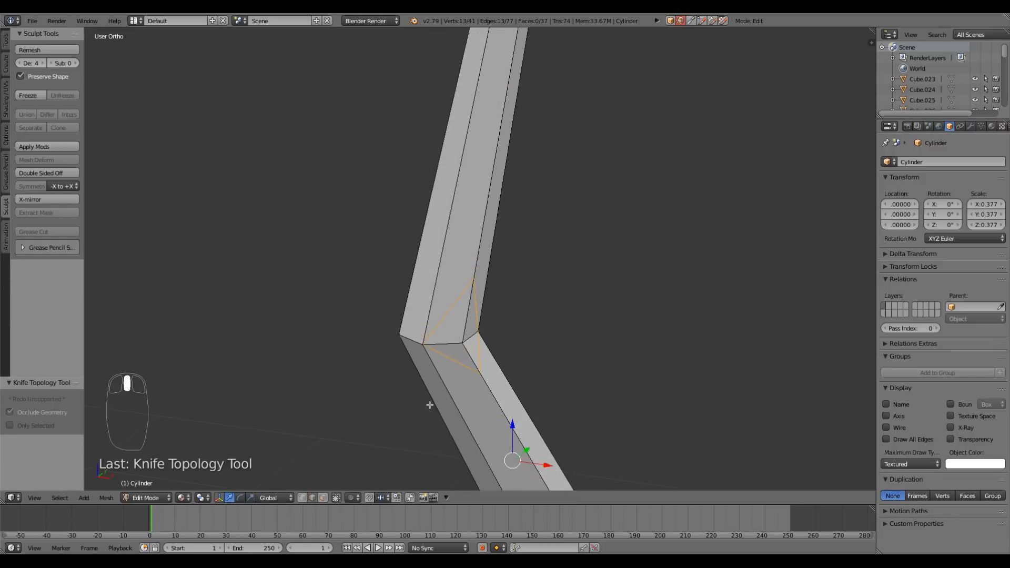
Select the four faces inside the diamond cut at the middle bend and extrude them about 0.15 outward
left_click(322, 498)
right_click(436, 340)
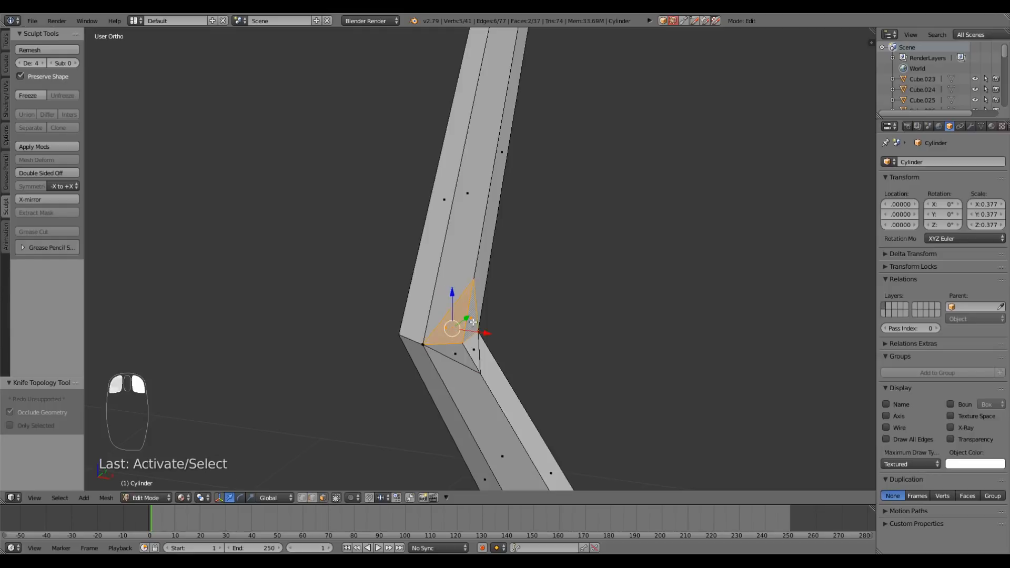
right_click(476, 351, "shift")
right_click(461, 351, "shift")
key("e")
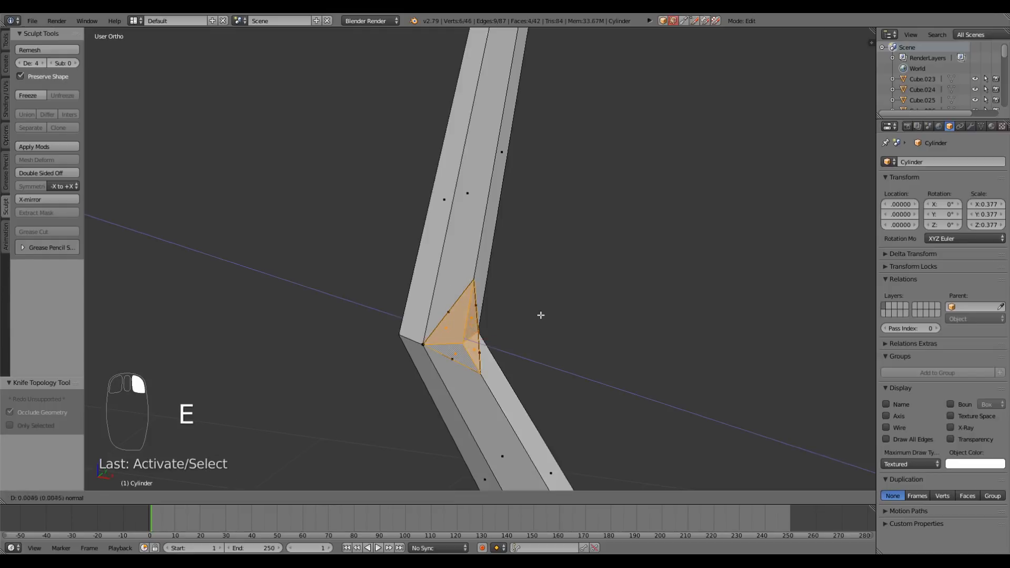
left_click(554, 325)
middle_click_drag(564, 361, 565, 395)
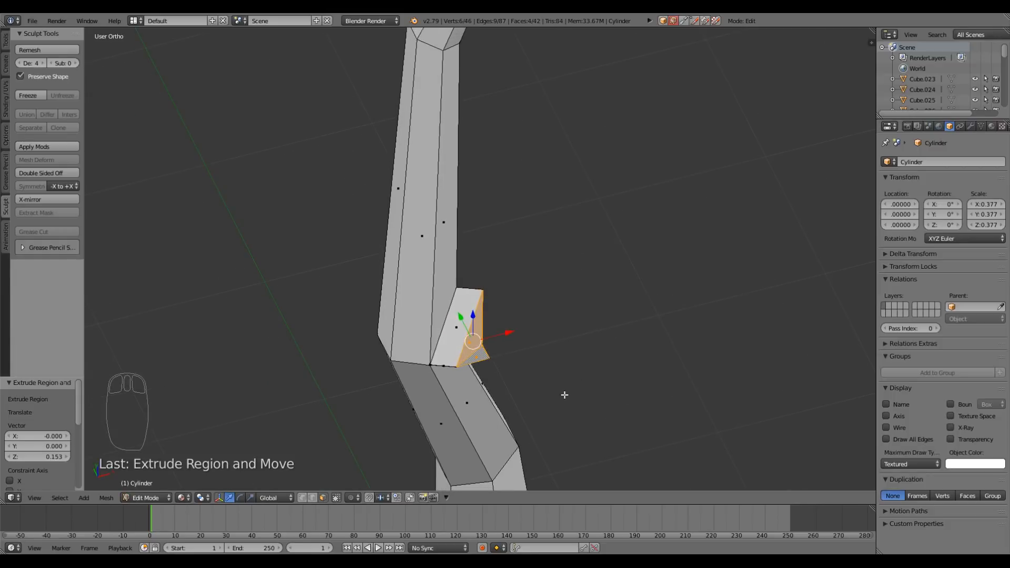
Flatten the extruded branch stub's end faces by scaling them to 0 along the X axis
key("s")
key("x")
key("0")
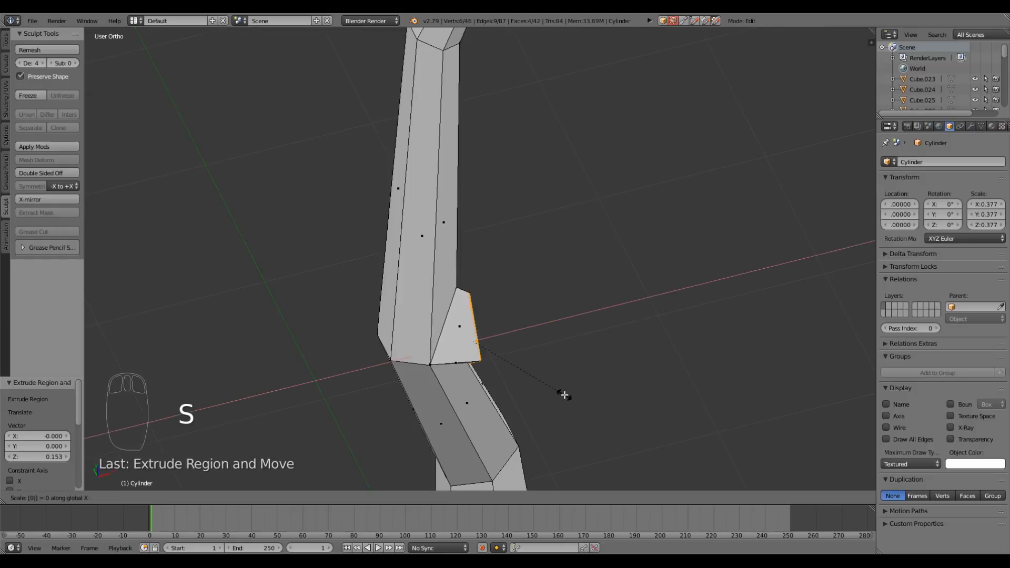
key("Return")
middle_click_drag(563, 395, 480, 409)
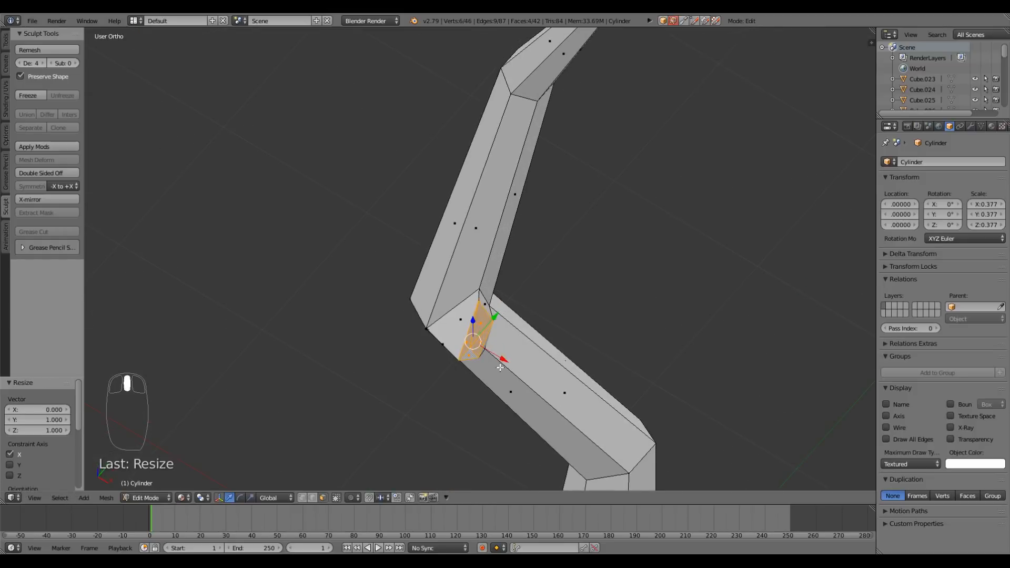
Rotate the stub's end faces about 28.9°, then about -14.5° in front view, and scale them by about 0.81
key("r")
left_click(550, 389)
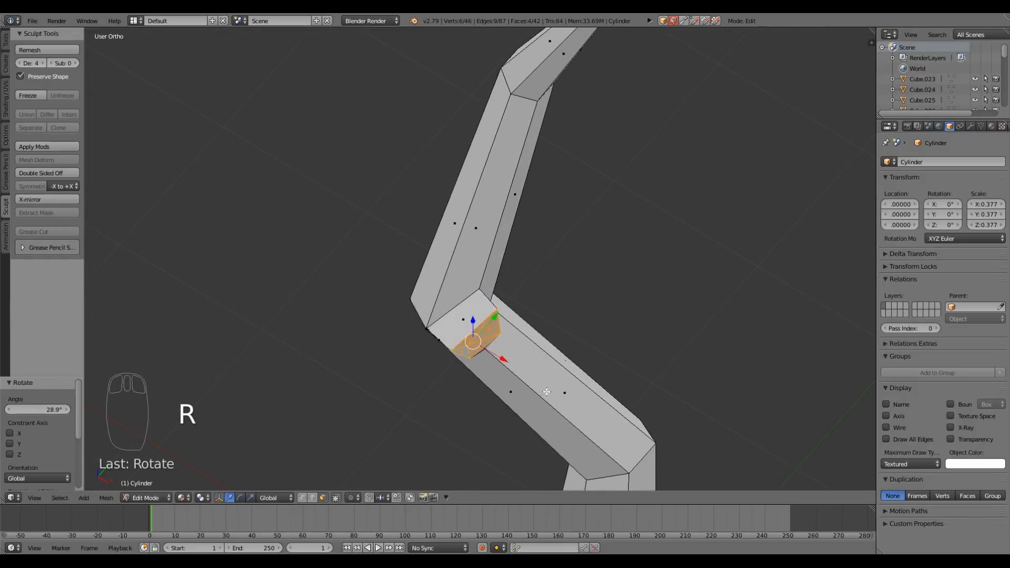
middle_click_drag(550, 389, 500, 342)
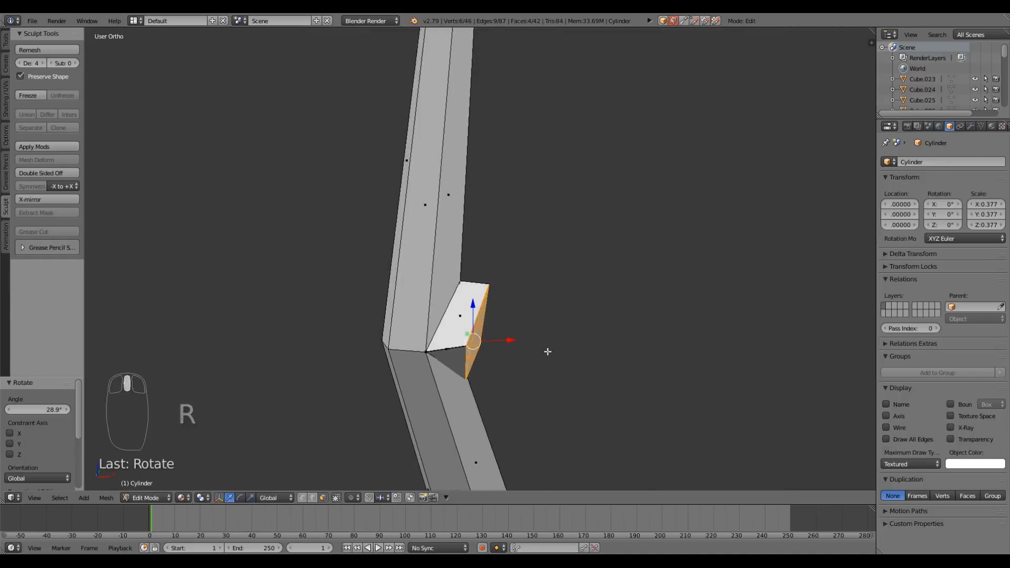
key("KP_1")
key("r")
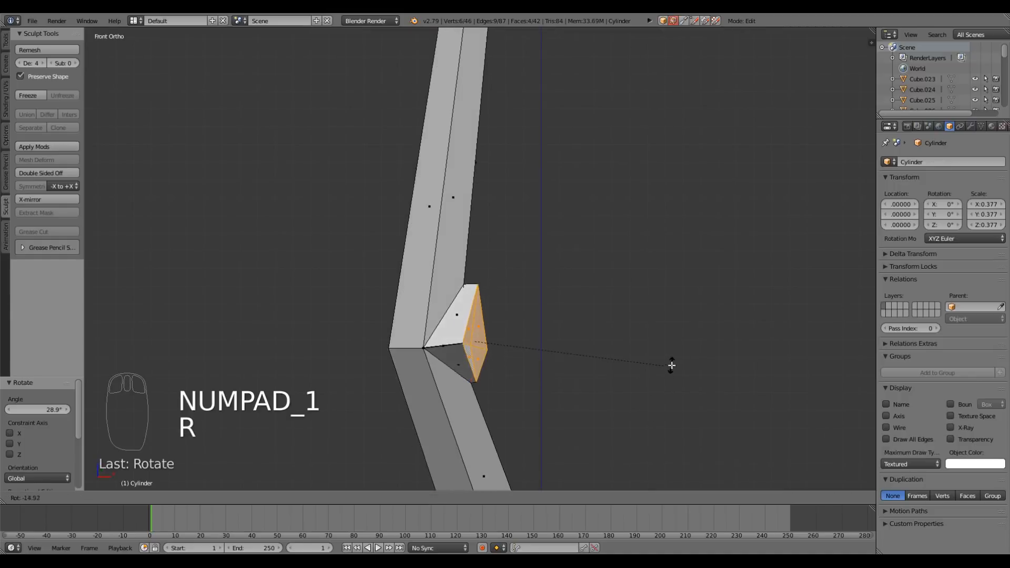
left_click(671, 365)
middle_click_drag(537, 430, 543, 412, "shift")
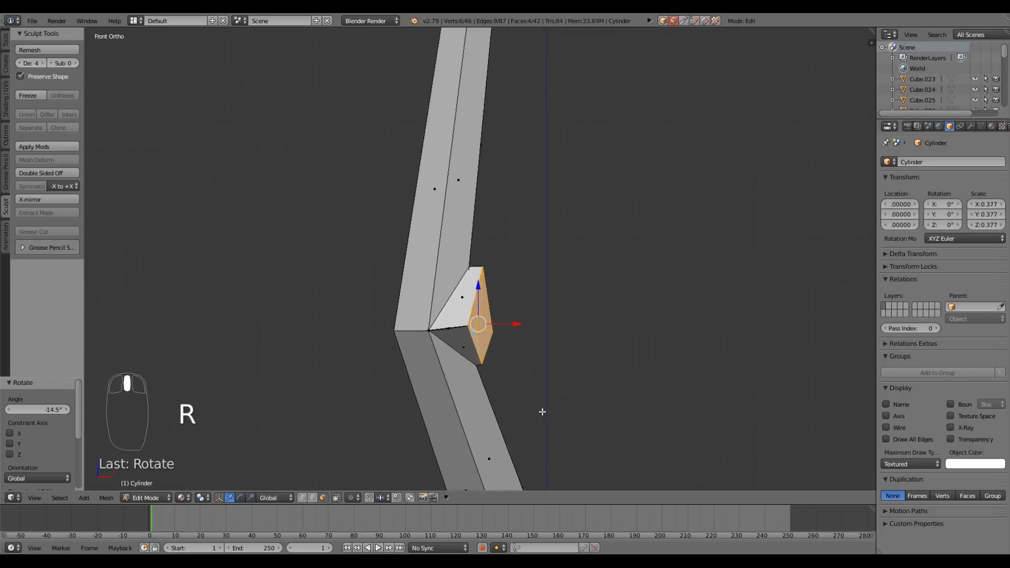
key("s")
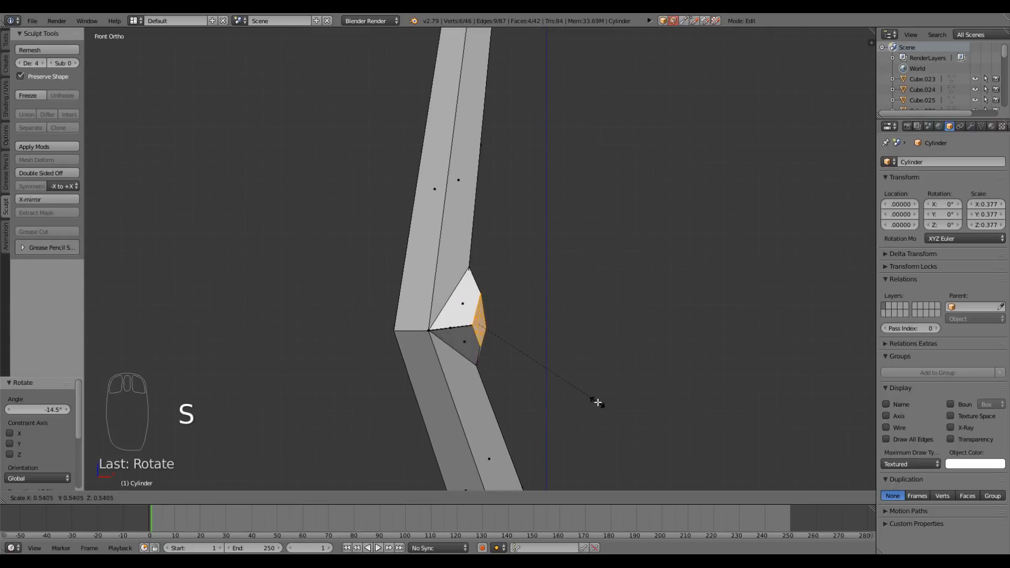
left_click(651, 443)
scroll(518, 353, "down", 2)
Extrude the stub's end faces along their normal as the first branch segment and scale its end by about 0.55
key("e")
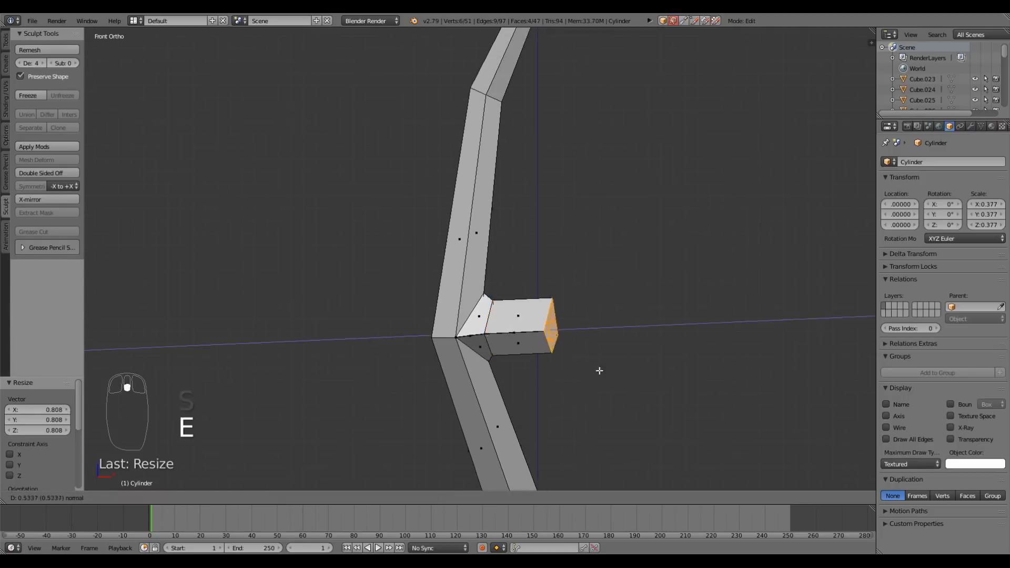
left_click(610, 369)
key("s")
left_click(657, 399)
middle_click_drag(622, 398, 580, 397, "shift")
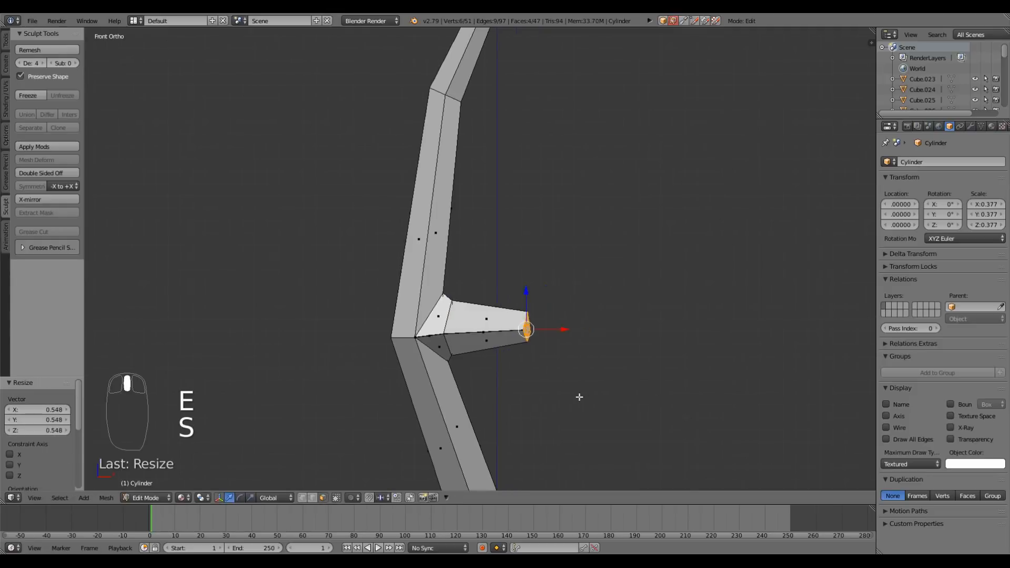
Move the first branch segment's end about 0.16 along X and 0.20 along Z, and rotate it about -21.6°
key("g")
left_click(703, 367)
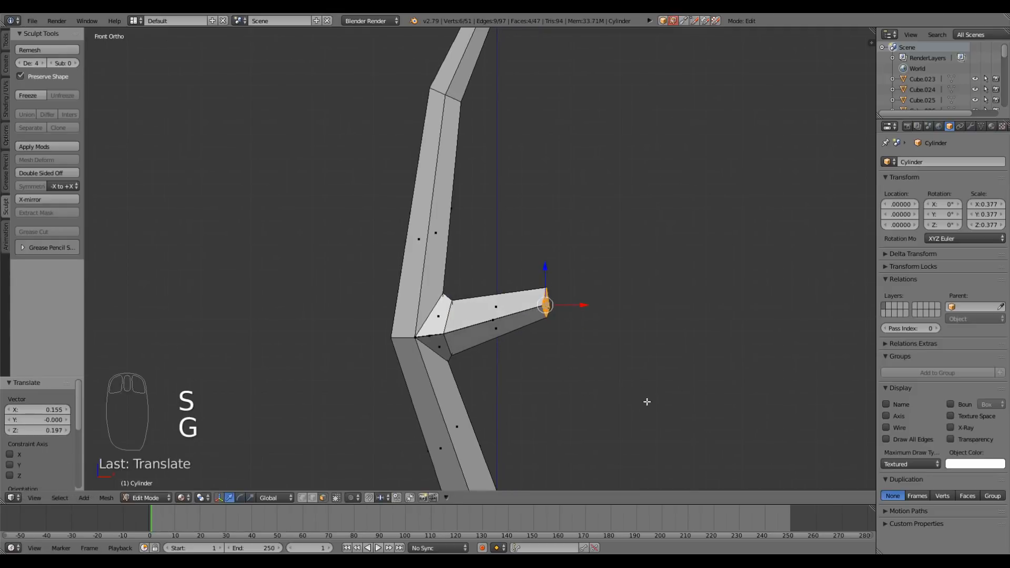
key("r")
left_click(728, 354)
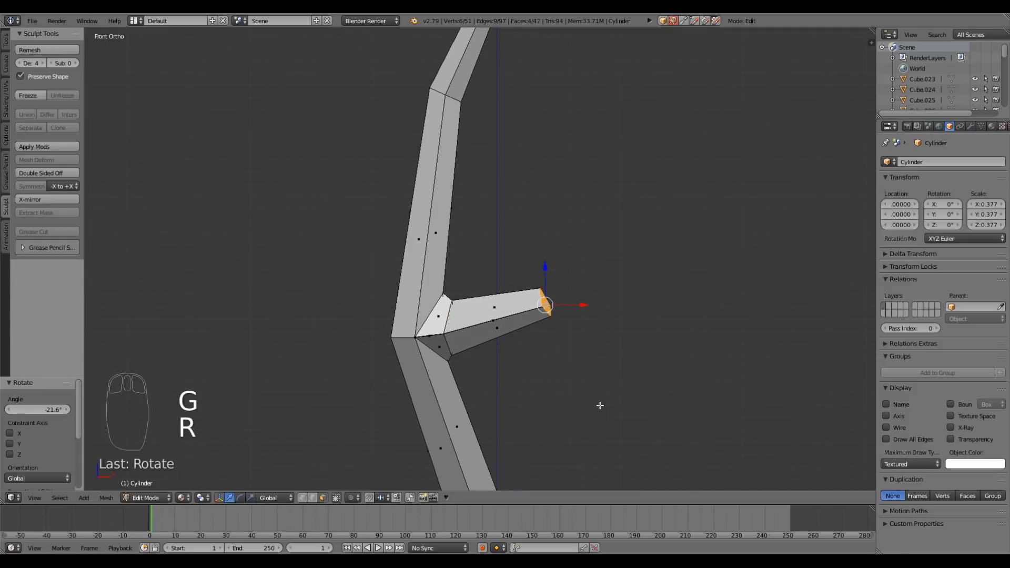
Extrude the branch end about 1.5 along its normal as a second segment and rotate its end about -20°
key("e")
left_click(751, 335)
key("r")
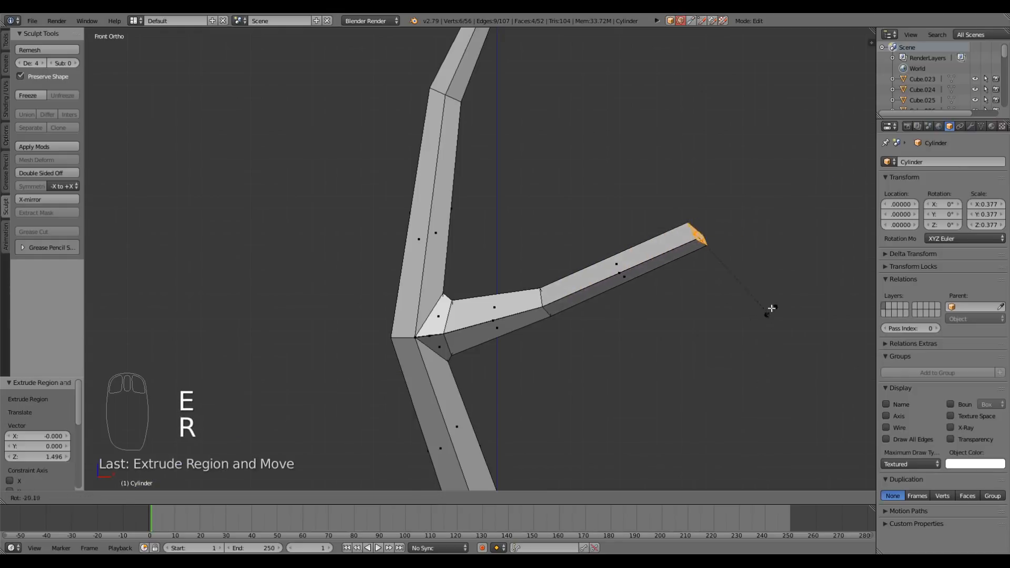
left_click(773, 313)
Scale the second branch segment's end by about 0.68 and move it about -0.15 along X and 0.22 along Z
key("s")
left_click(737, 354)
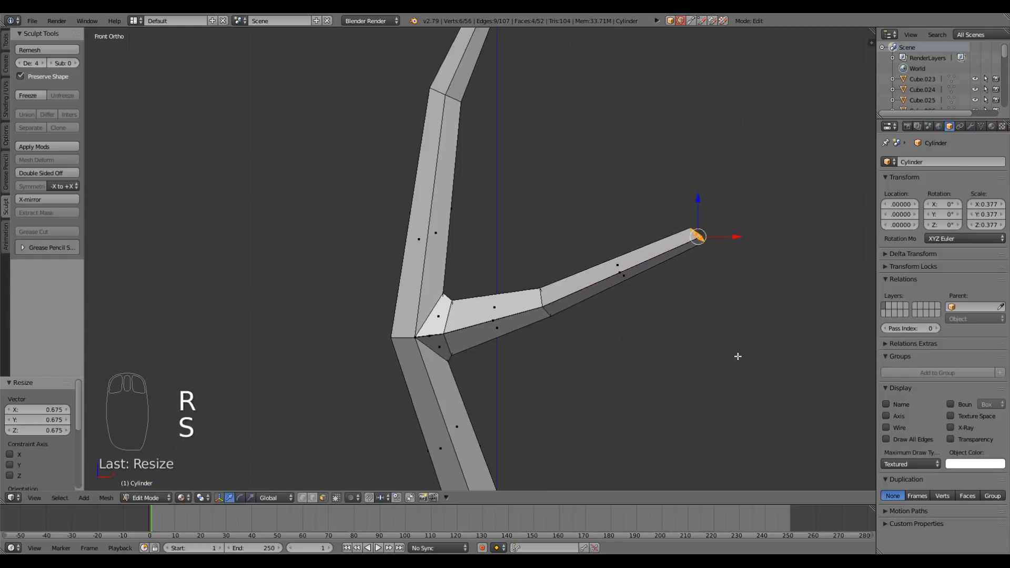
key("g")
left_click(747, 337)
Extrude the branch end about 1.23 along its normal as a third segment and scale the tip by about 0.75
key("e")
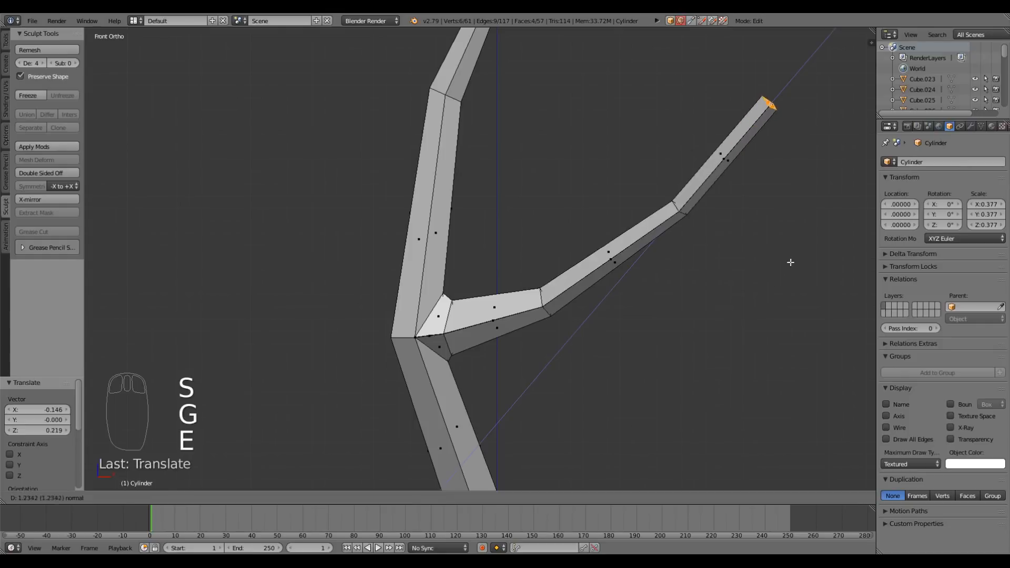
left_click(790, 264)
key("s")
left_click(744, 282)
Examine the overall shape of the trunk and its branch from several angles, including in perspective view
middle_click_drag(745, 282, 661, 358)
scroll(421, 336, "up", 3)
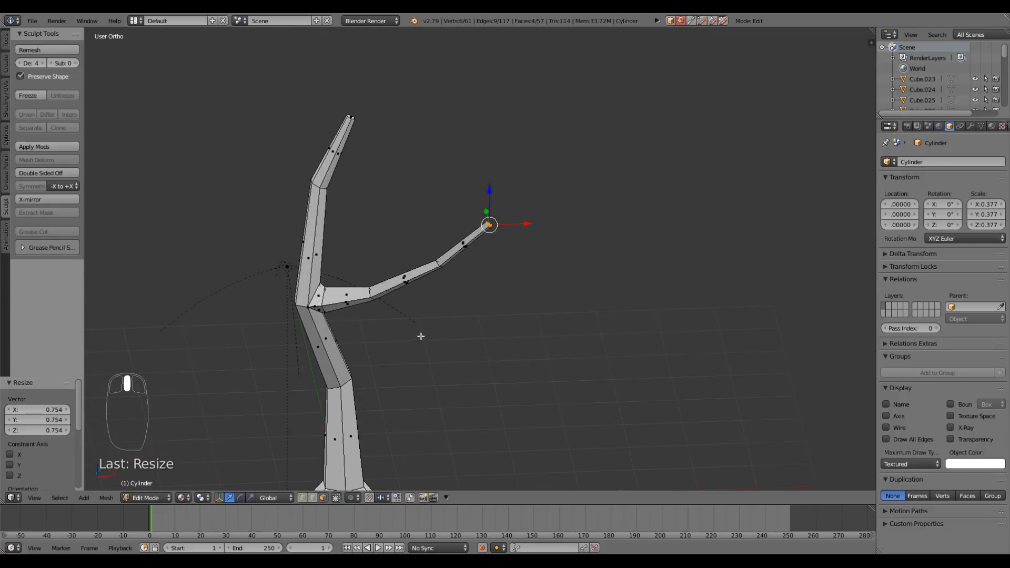
middle_click_drag(417, 337, 505, 355, "shift")
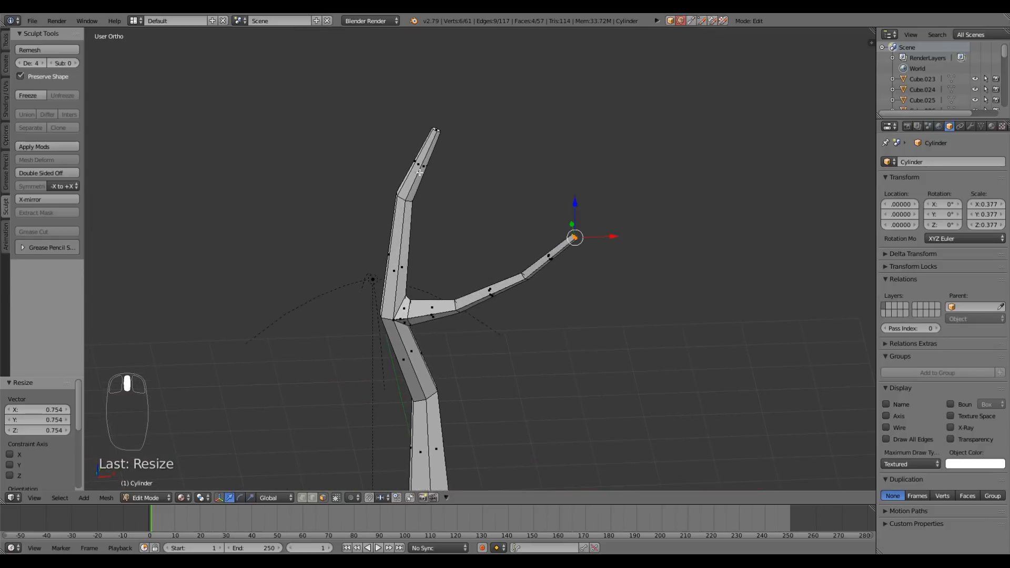
middle_click_drag(420, 173, 547, 372)
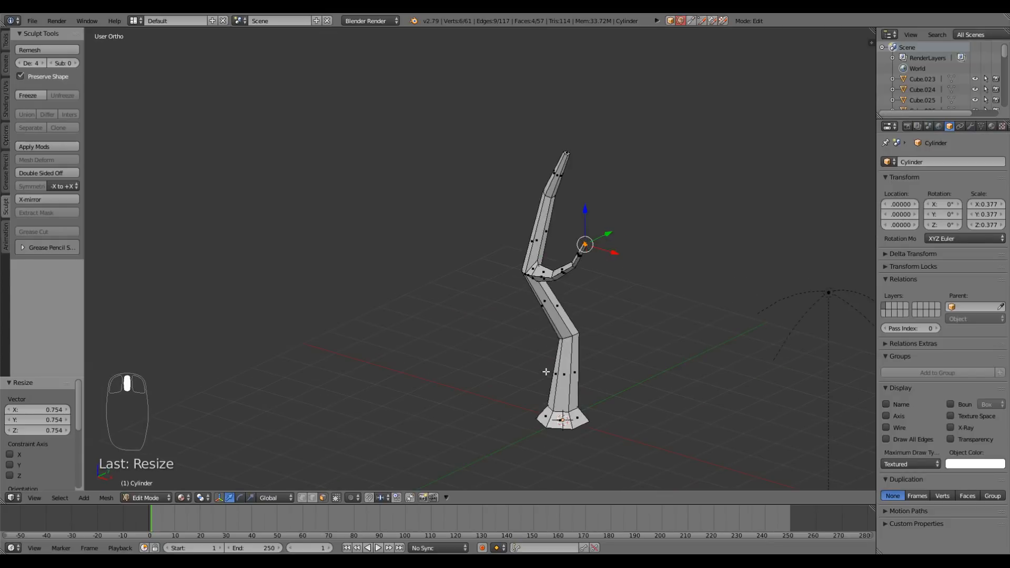
key("KP_5")
scroll(546, 372, "down", 3)
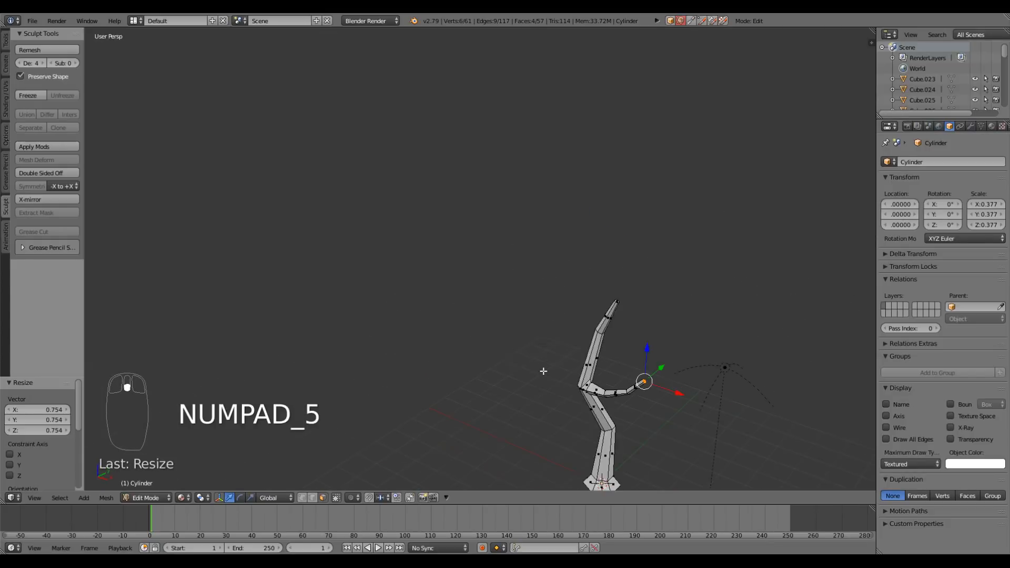
middle_click_drag(686, 404, 628, 312, "shift")
scroll(519, 306, "up", 2)
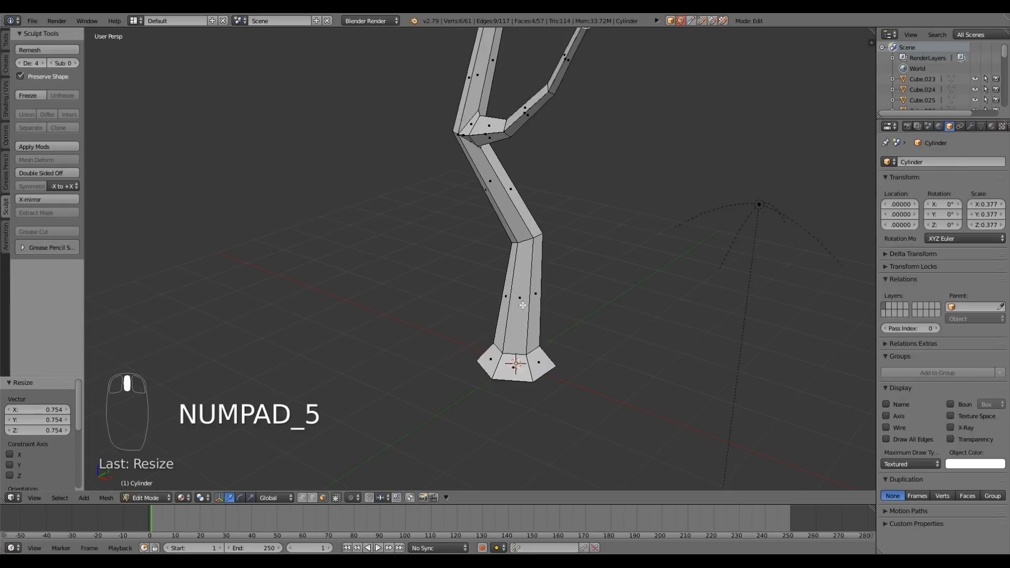
middle_click_drag(524, 306, 508, 341, "shift")
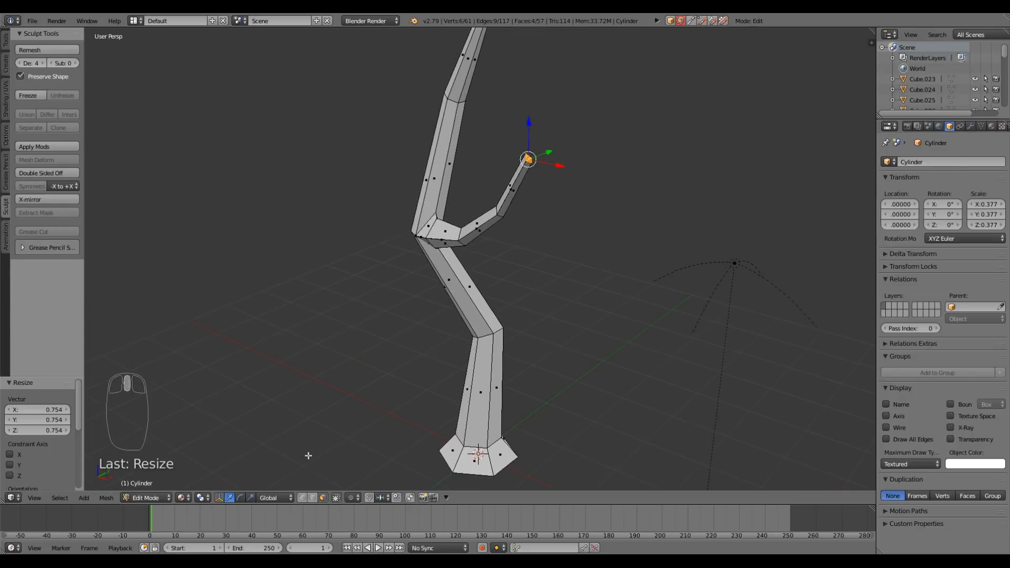
Select the edge loop around the base of the branch where it meets the trunk and mark it as a seam
left_click(314, 500)
scroll(430, 222, "up", 6)
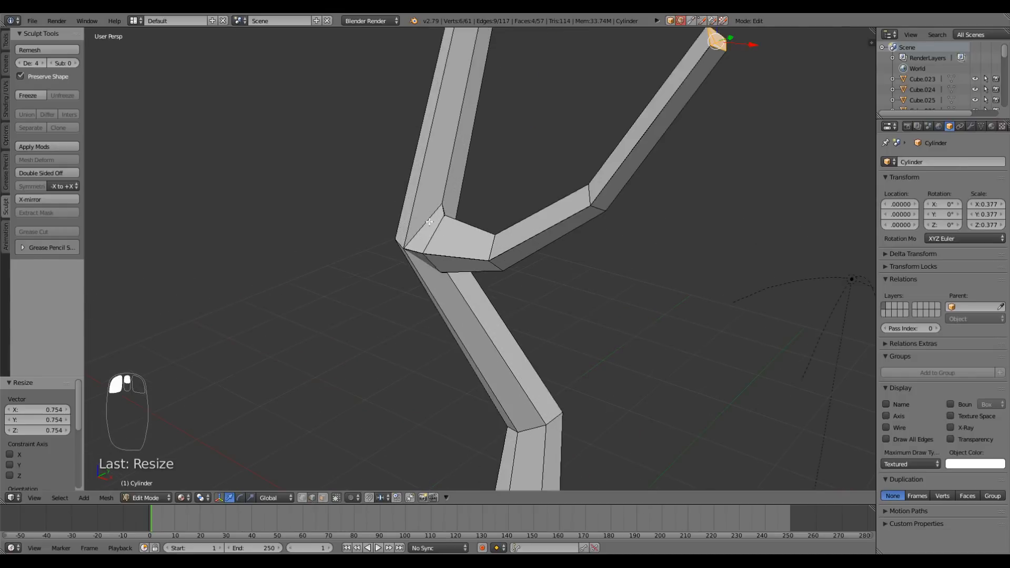
right_click(430, 222, "alt")
middle_click_drag(497, 292, 377, 289)
right_click(444, 263, "alt+shift")
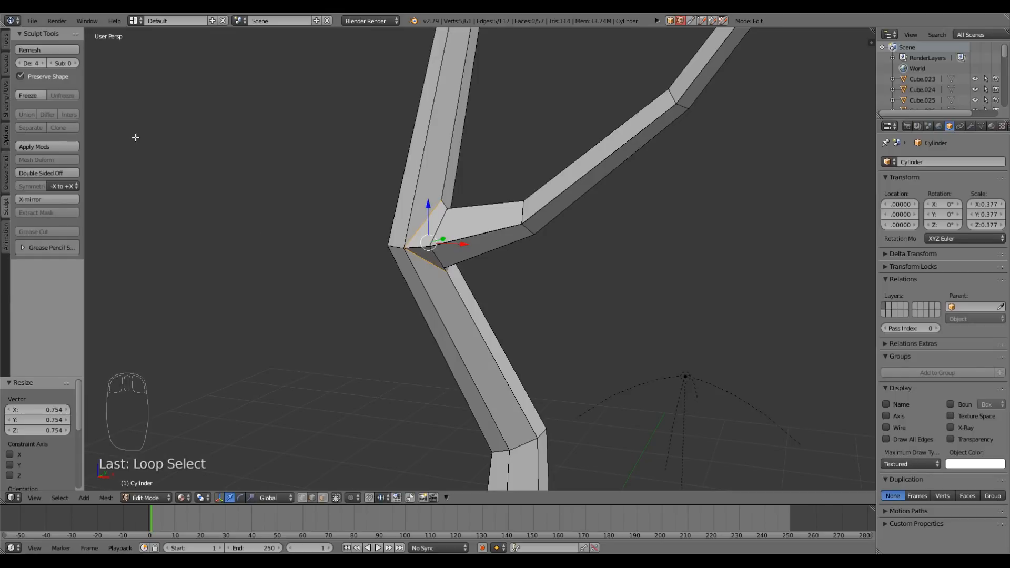
left_click(5, 101)
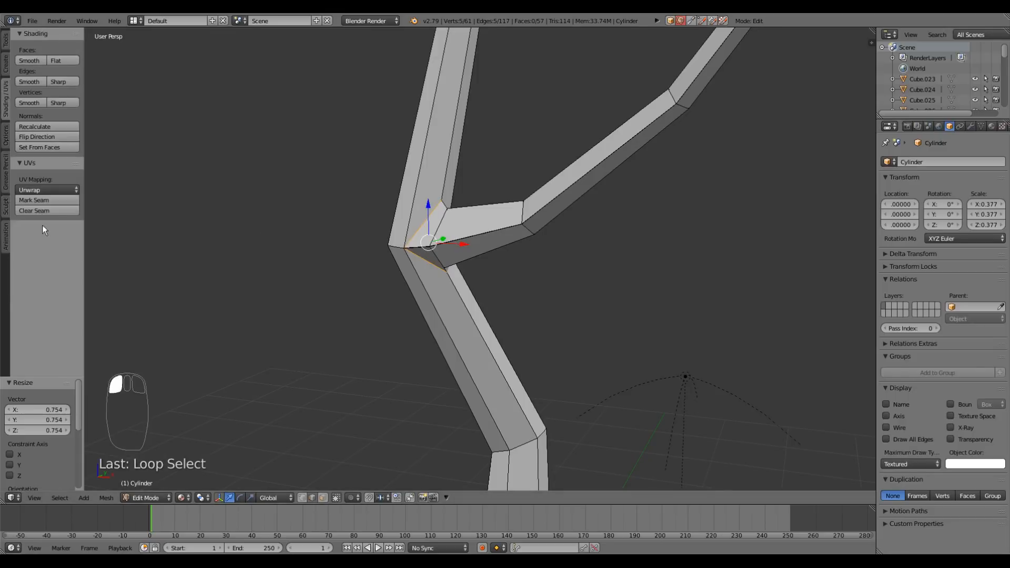
left_click(52, 200)
middle_click_drag(459, 269, 562, 270)
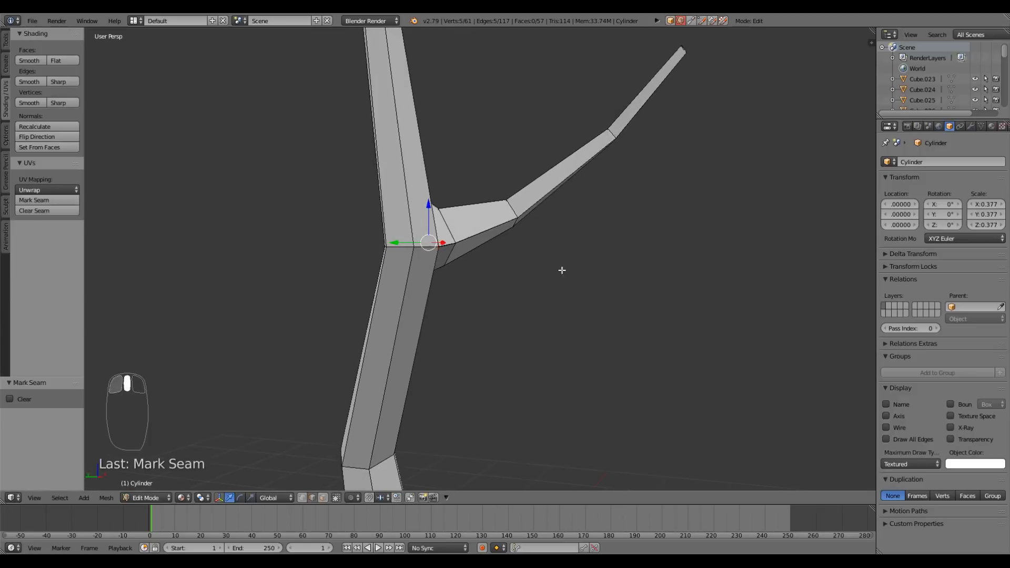
Select the lengthwise edge loop running from the trunk's base to its tip and mark it as a seam
right_click(406, 289, "alt")
scroll(454, 267, "down", 9)
scroll(453, 266, "up", 4)
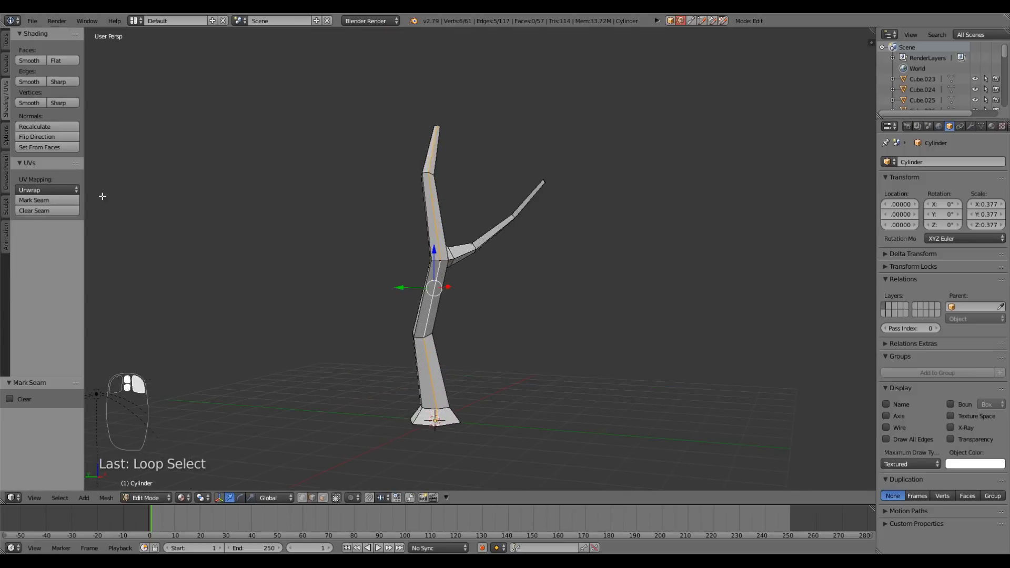
left_click(43, 200)
middle_click_drag(388, 188, 437, 295)
middle_click_drag(490, 386, 421, 351)
scroll(447, 301, "up", 6)
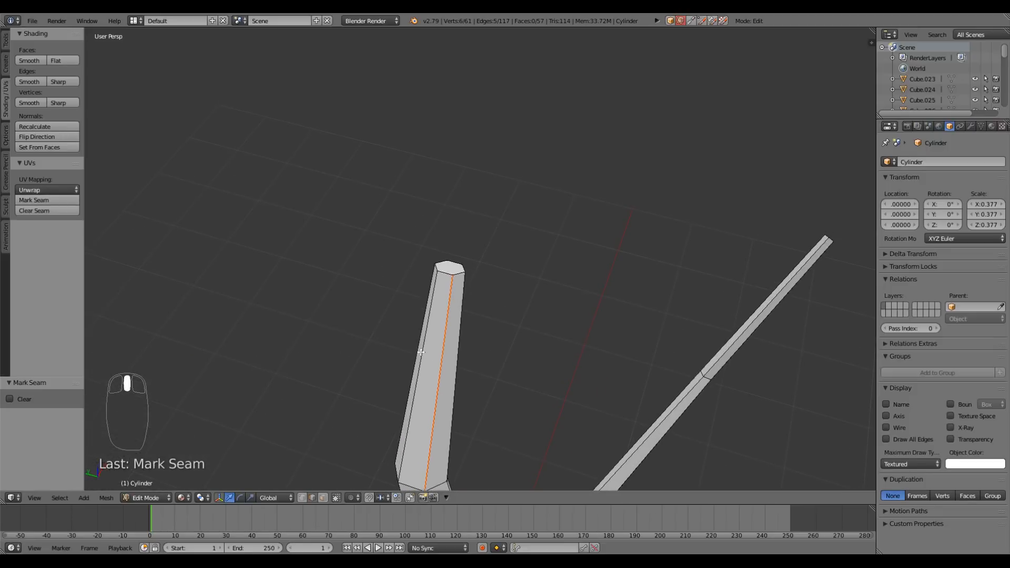
Mark the edge loop around the trunk's tip and the lengthwise edge loop along the underside of the branch as seams
right_click(446, 271, "alt")
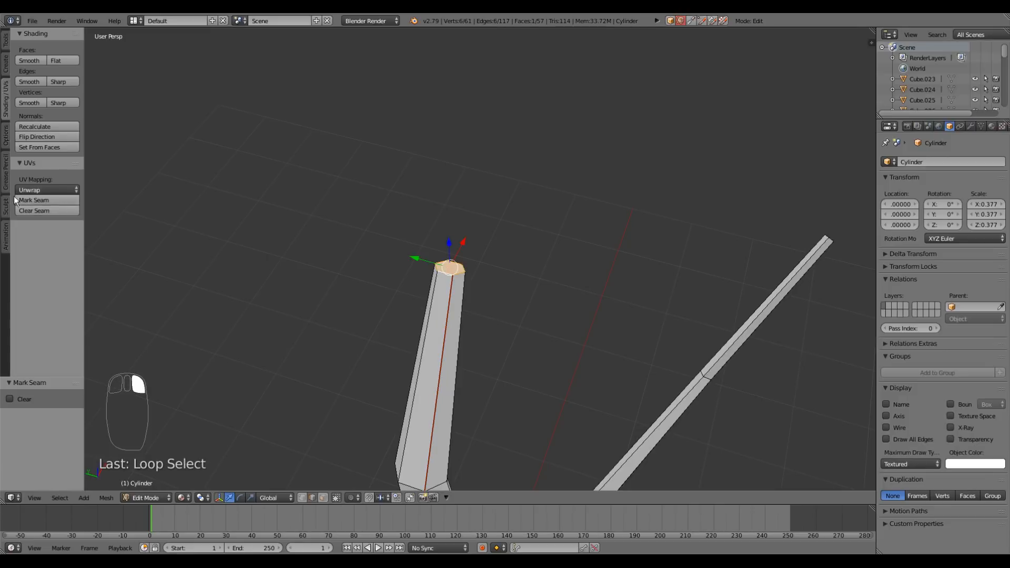
left_click(33, 200)
middle_click_drag(696, 417, 684, 350)
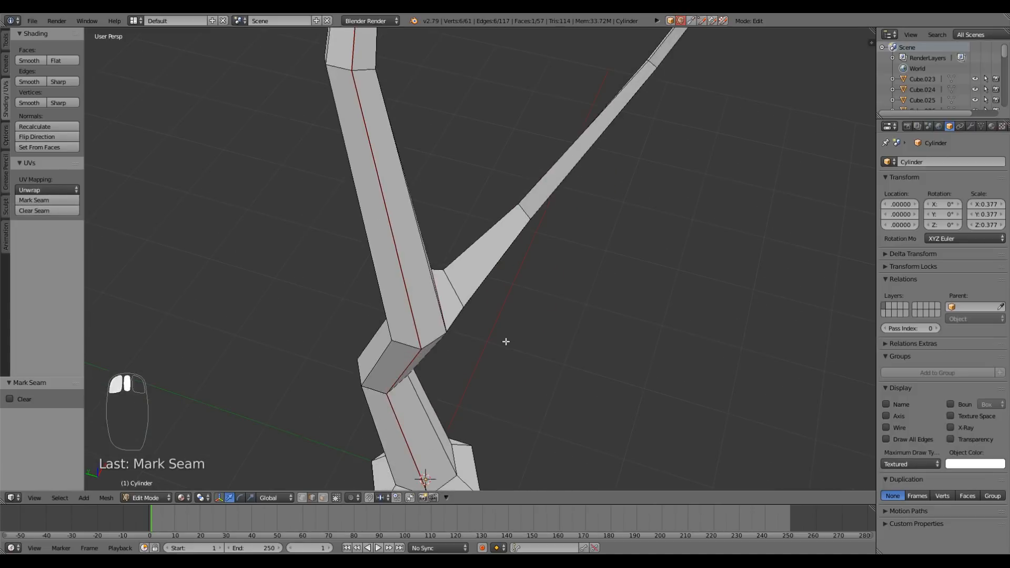
middle_click_drag(506, 341, 477, 337)
right_click(463, 392, "alt")
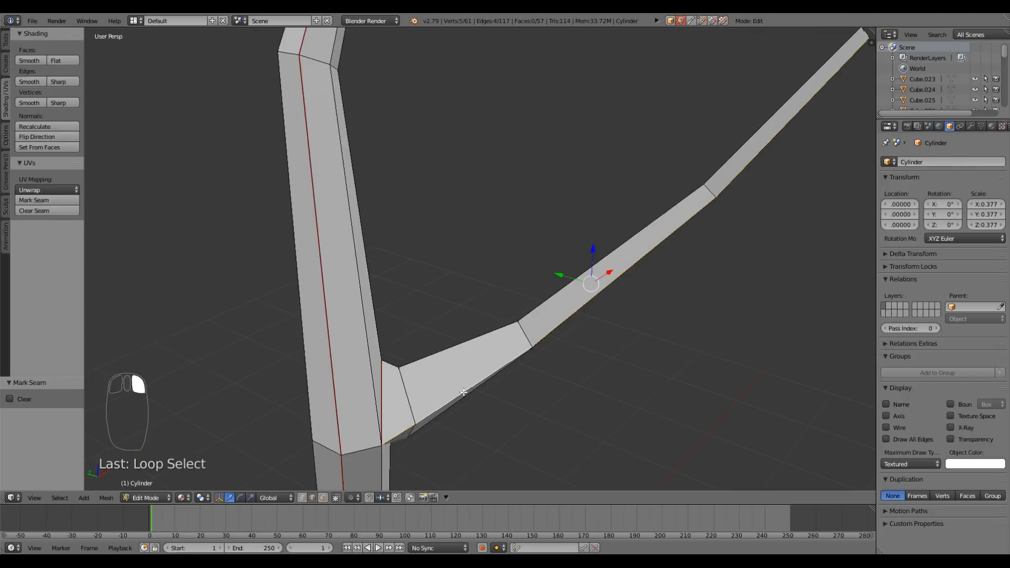
middle_click_drag(463, 392, 423, 372)
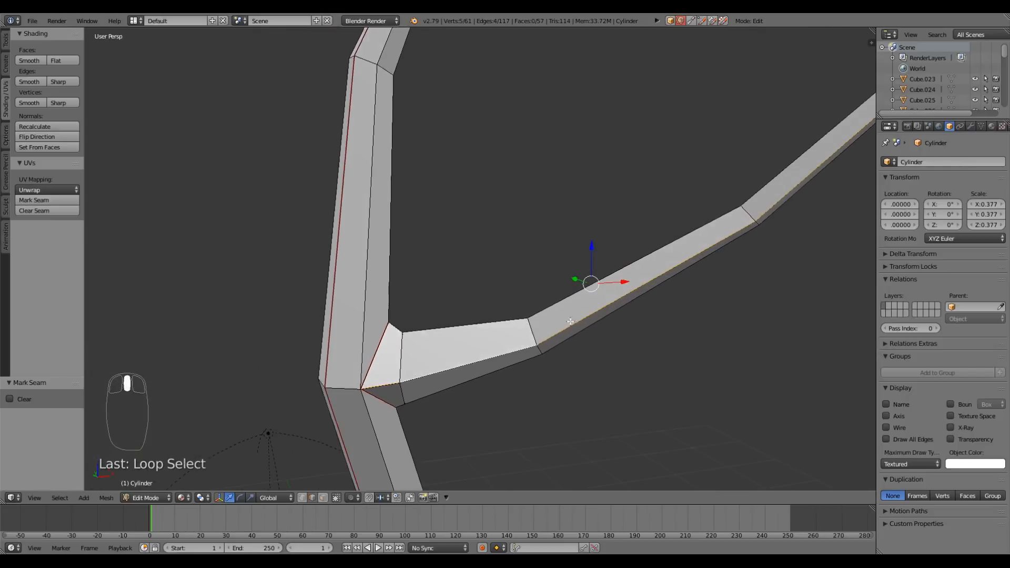
middle_click_drag(763, 205, 543, 330, "shift")
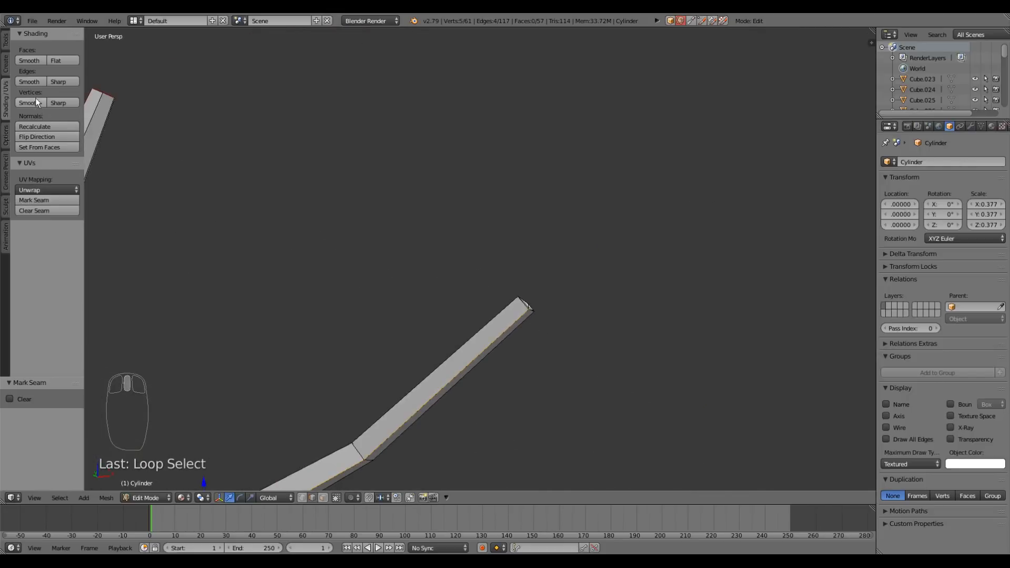
left_click(45, 200)
Select the edge loop around the end face of the branch and mark it as a seam
middle_click_drag(572, 397, 541, 415)
middle_click_drag(502, 383, 503, 368)
right_click(501, 360, "alt")
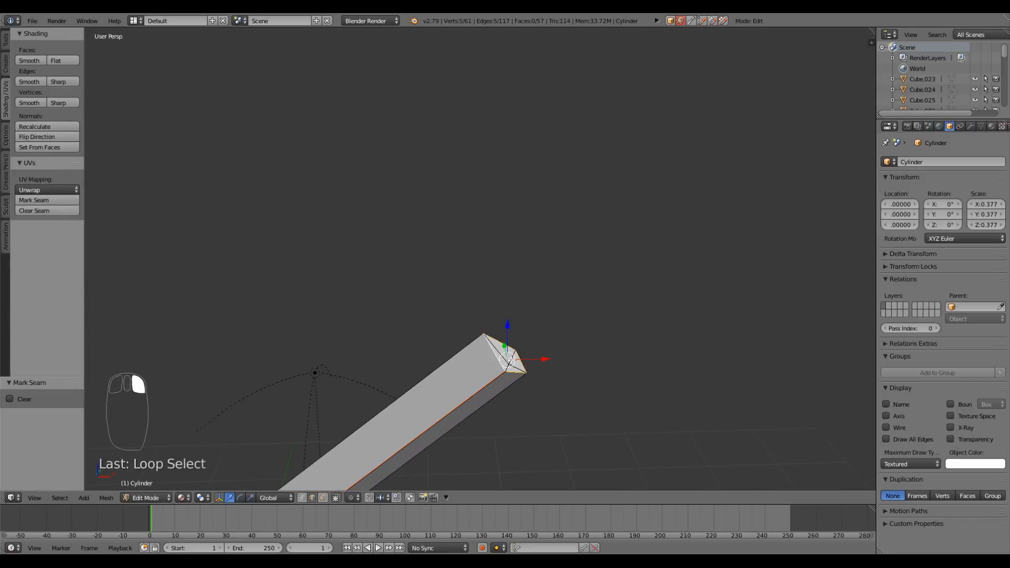
left_click(54, 201)
Return to Object Mode, apply smooth shading to the tree and inspect its surface from several angles
scroll(605, 288, "down", 5)
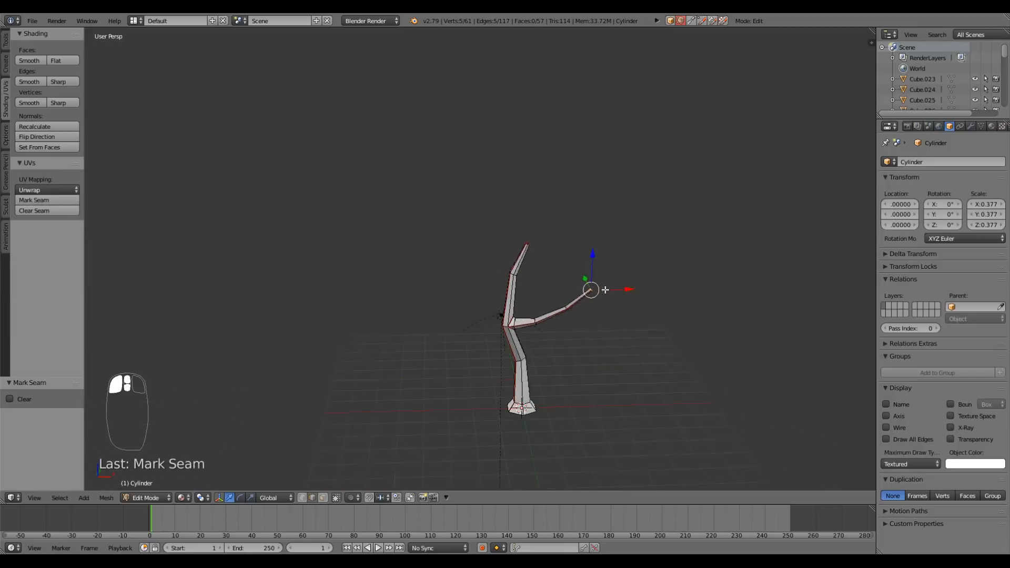
scroll(605, 290, "up", 2)
key("Tab")
middle_click_drag(509, 450, 521, 350, "shift")
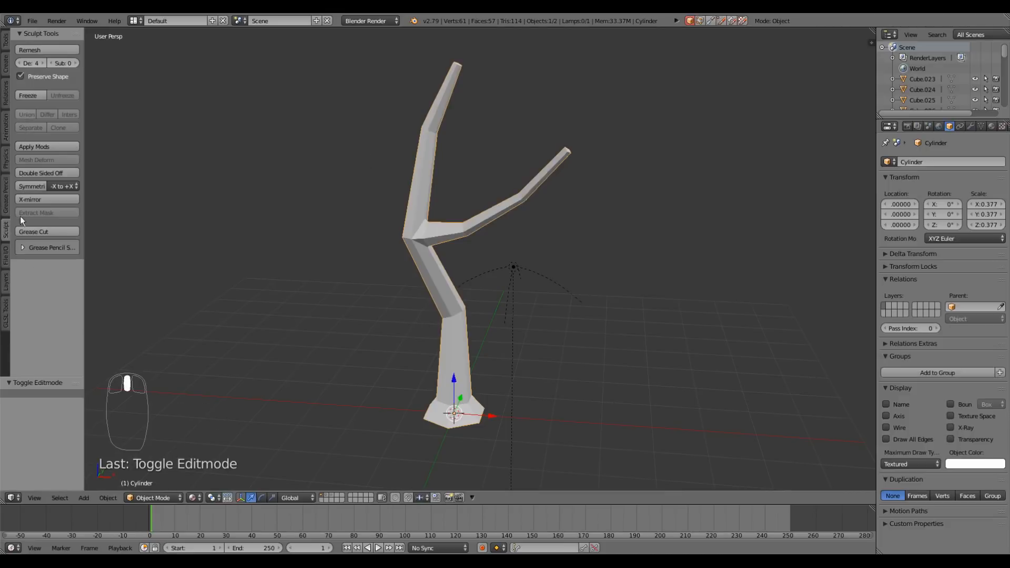
left_click(6, 50)
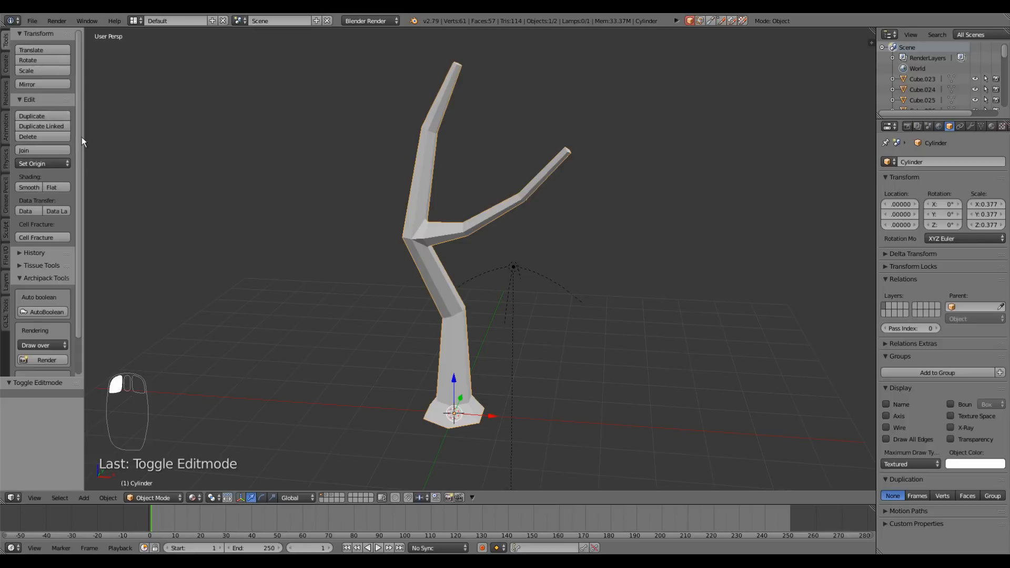
left_click(26, 186)
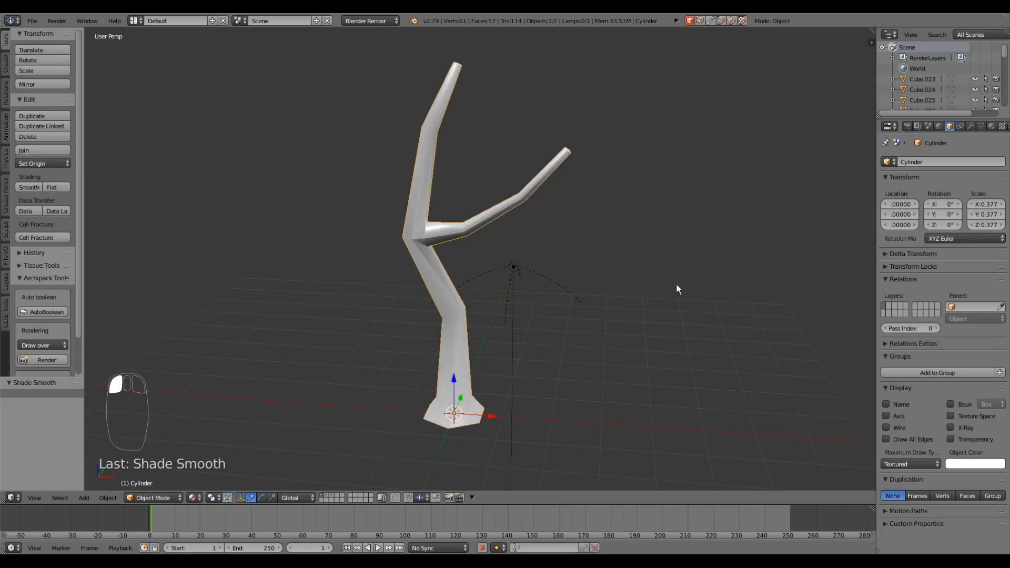
mouse_move(677, 284)
middle_mouse_down()
mouse_move(630, 280)
mouse_move(668, 280)
middle_mouse_up()
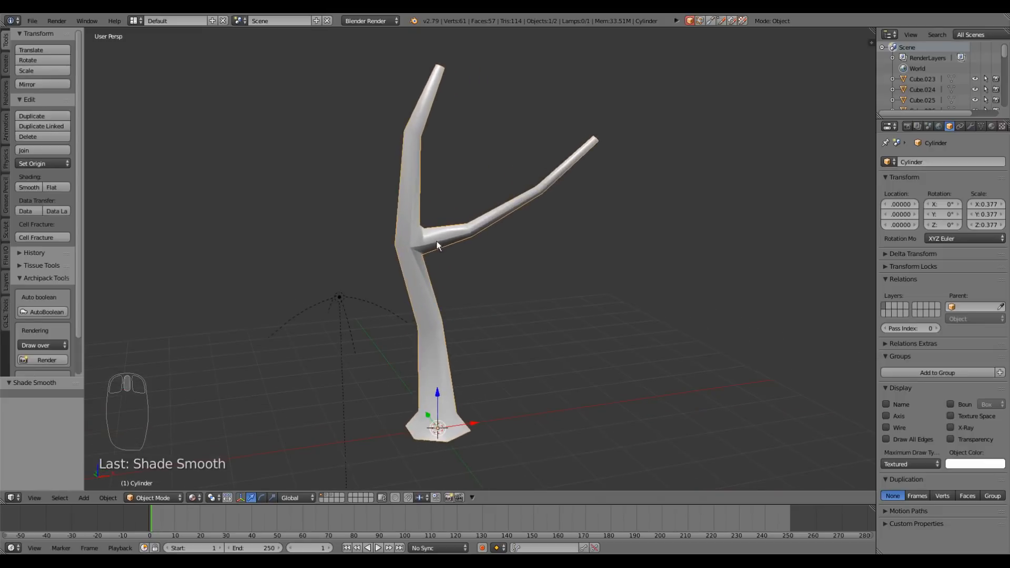
scroll(437, 242, "up", 5)
scroll(437, 241, "down", 5)
middle_click_drag(442, 255, 363, 263)
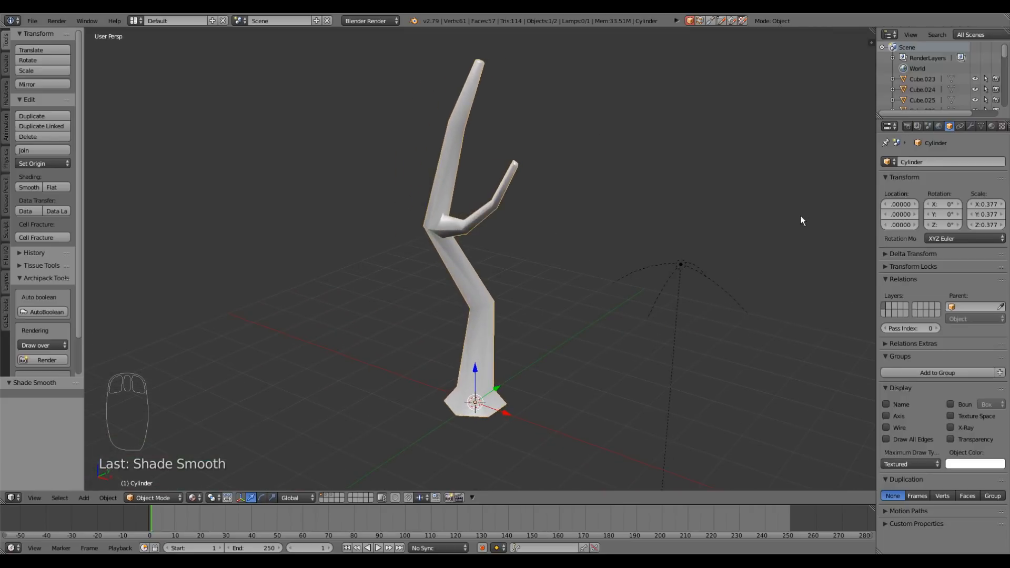
middle_click_drag(488, 302, 499, 291)
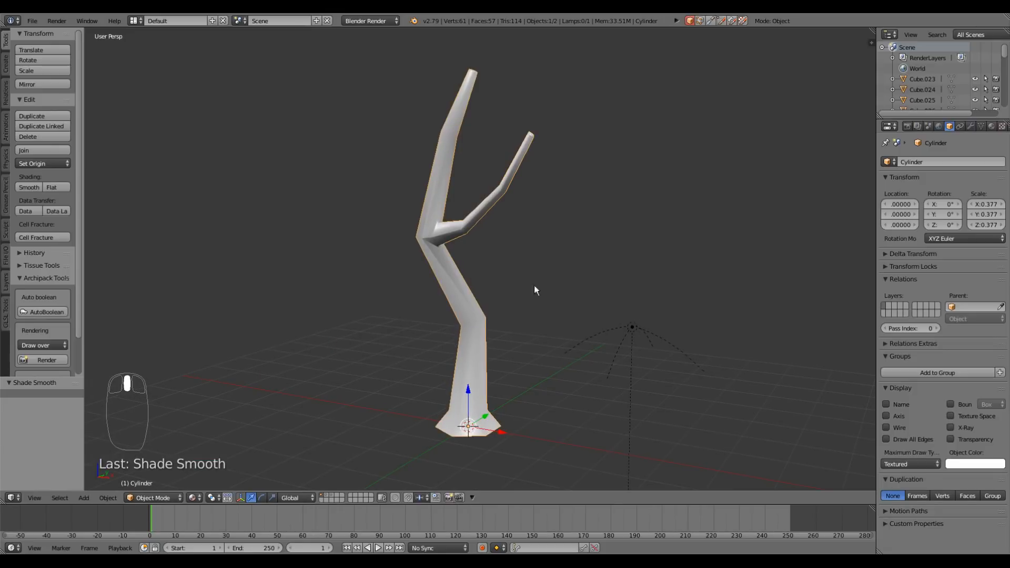
Create a new material named tree for the trunk and set its specular intensity to 0
left_click(992, 126)
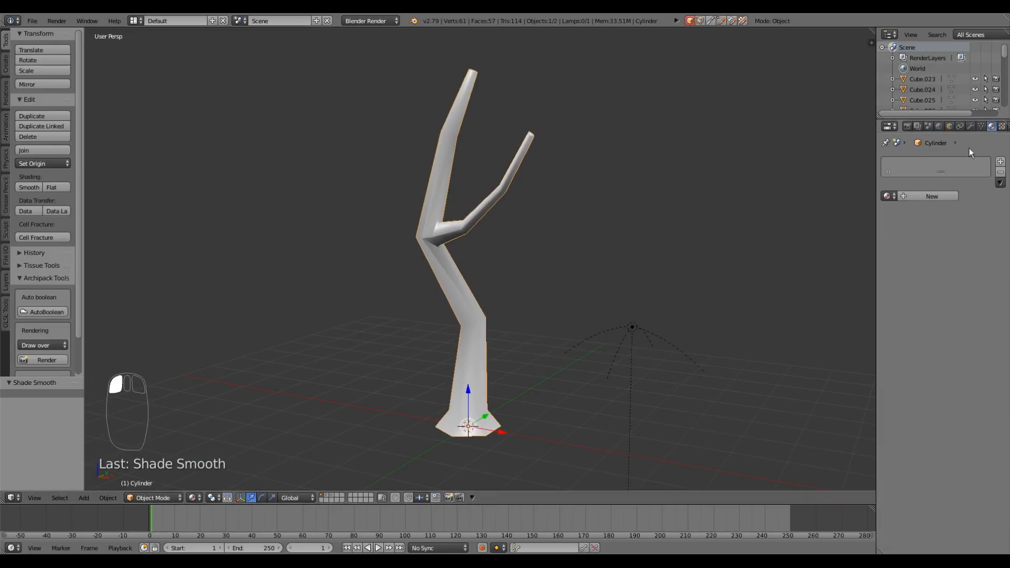
left_click(939, 196)
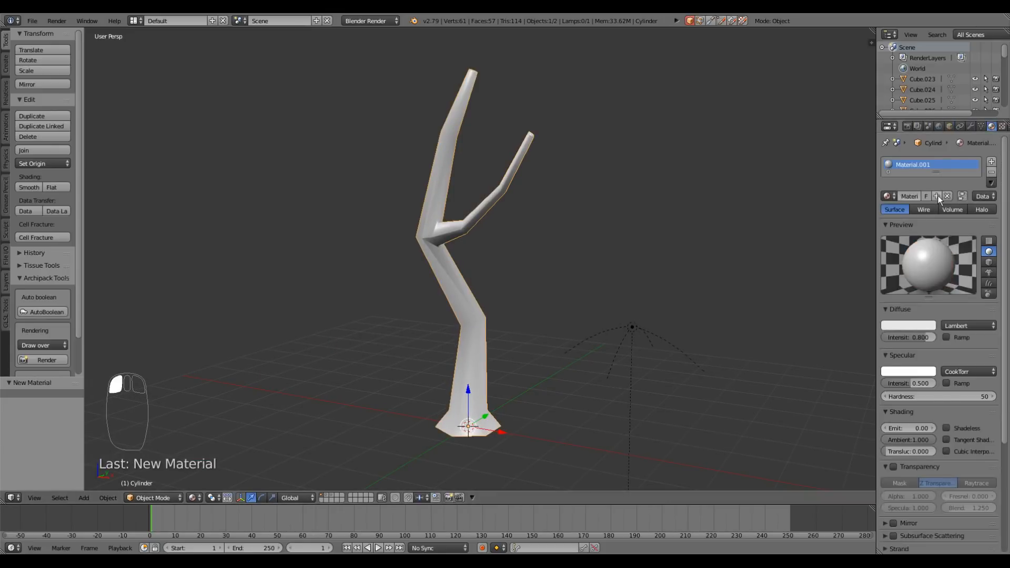
left_click(907, 198)
type("tree")
key("Return")
left_click_drag(911, 385, 884, 385)
middle_click_drag(500, 259, 468, 271)
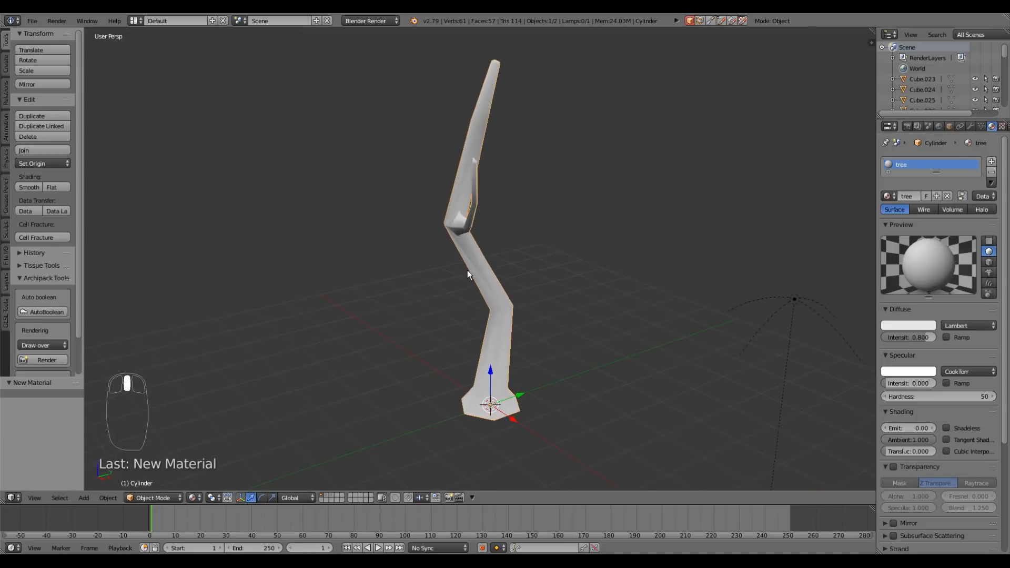
middle_click_drag(577, 250, 537, 259)
Add a new image texture to the tree material using the existing wood.png
left_click(1003, 127)
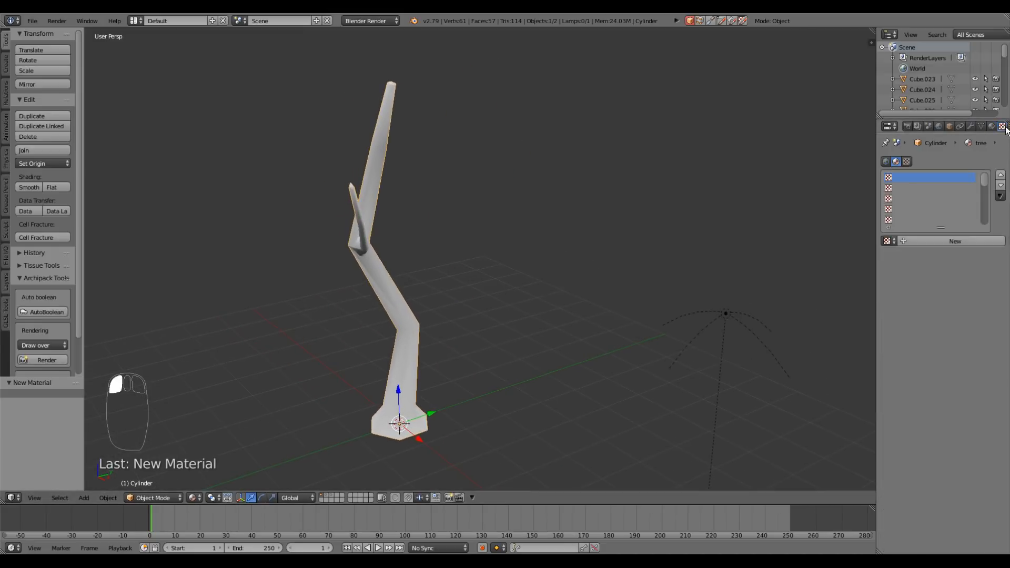
left_click(932, 242)
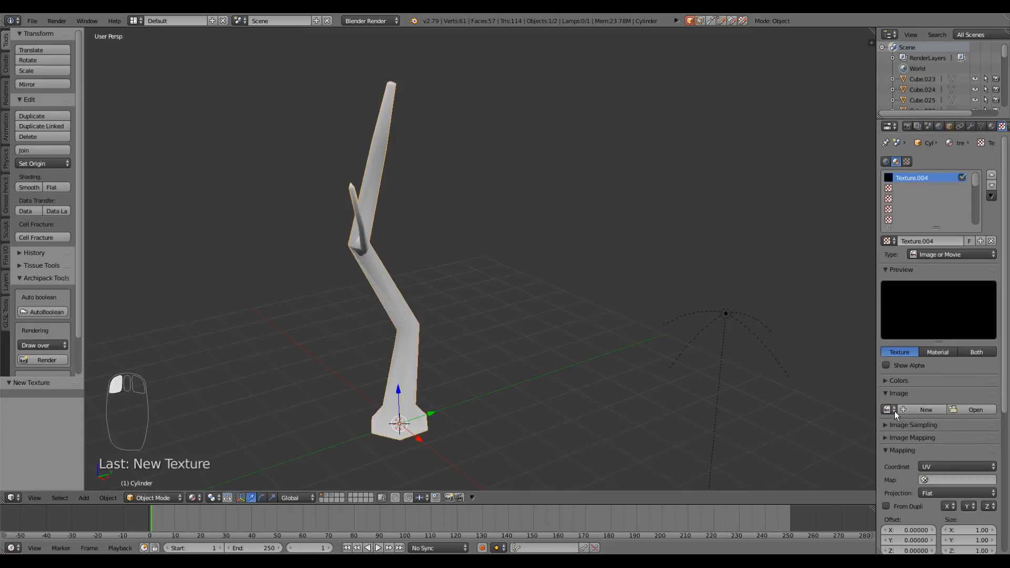
left_click(894, 411)
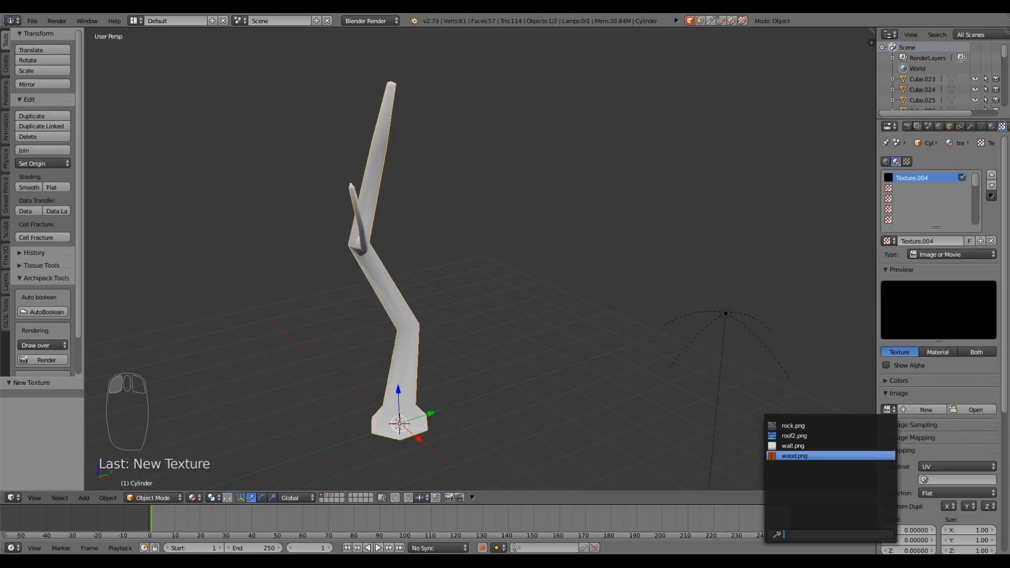
left_click(806, 457)
middle_click_drag(317, 352, 413, 390)
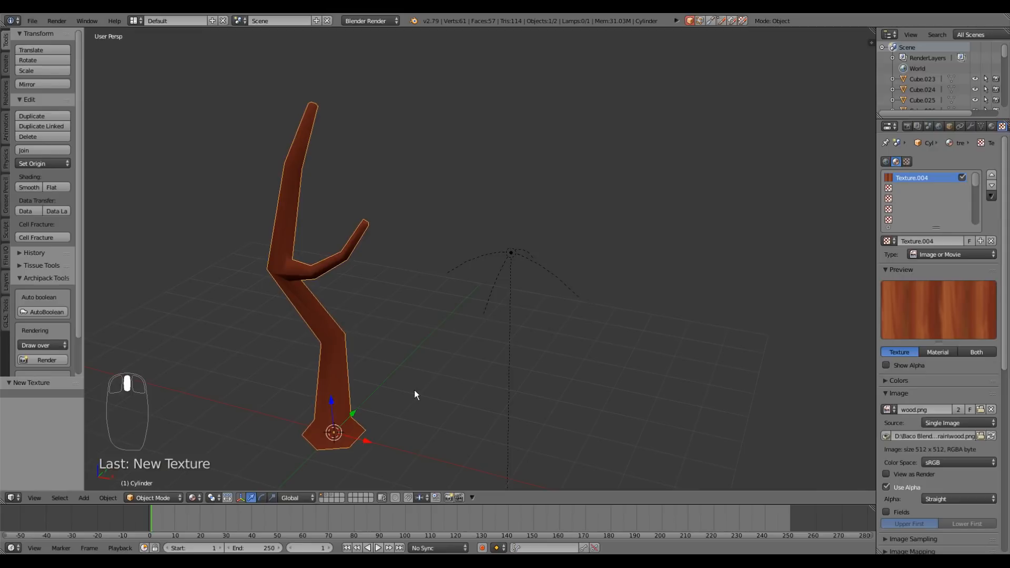
Select the whole tree mesh in Edit Mode and unwrap it along the marked seams
key("Tab")
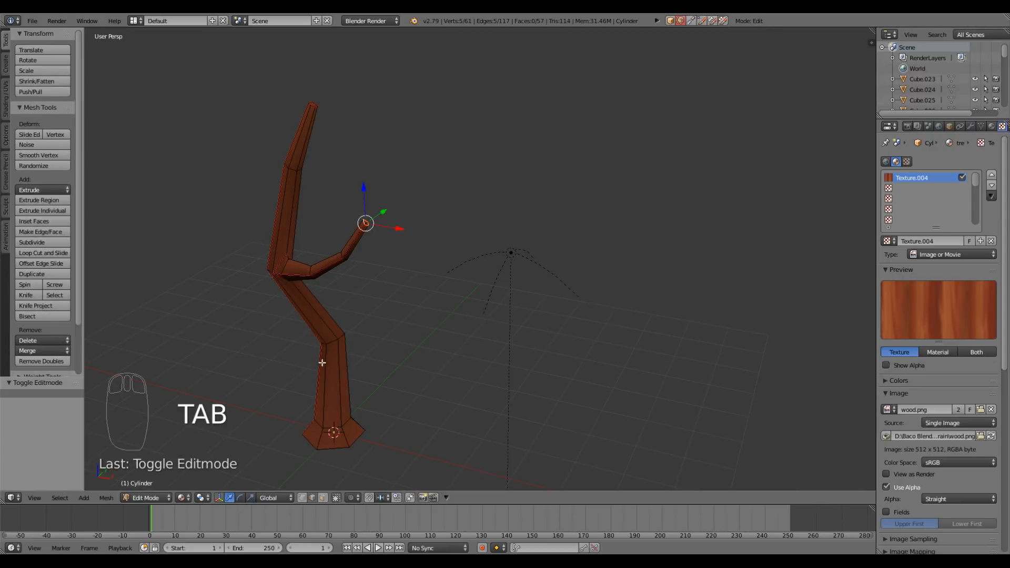
middle_click_drag(320, 361, 349, 367)
key("a")
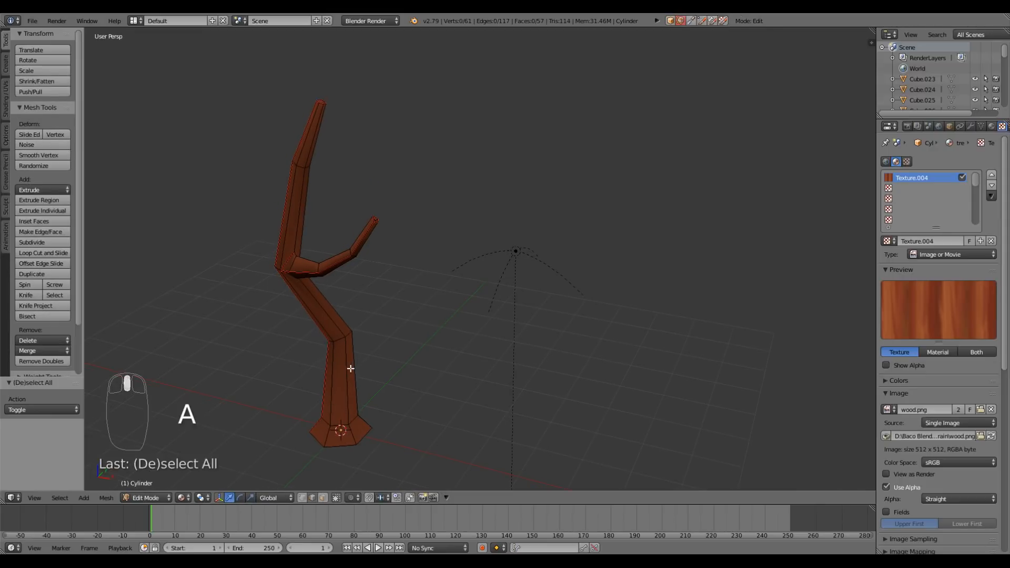
key("a")
key("a")
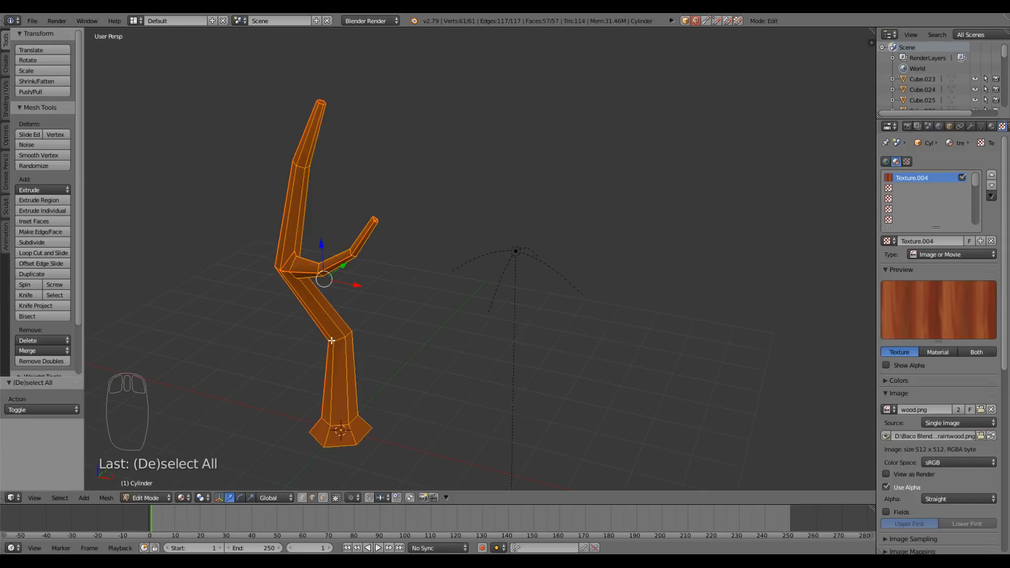
middle_click_drag(331, 341, 236, 128)
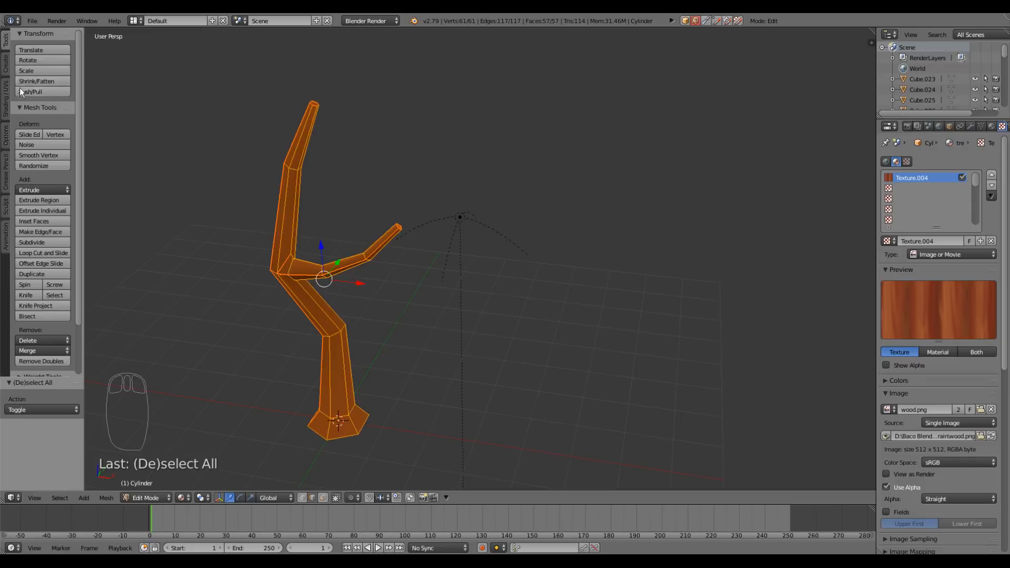
left_click(6, 100)
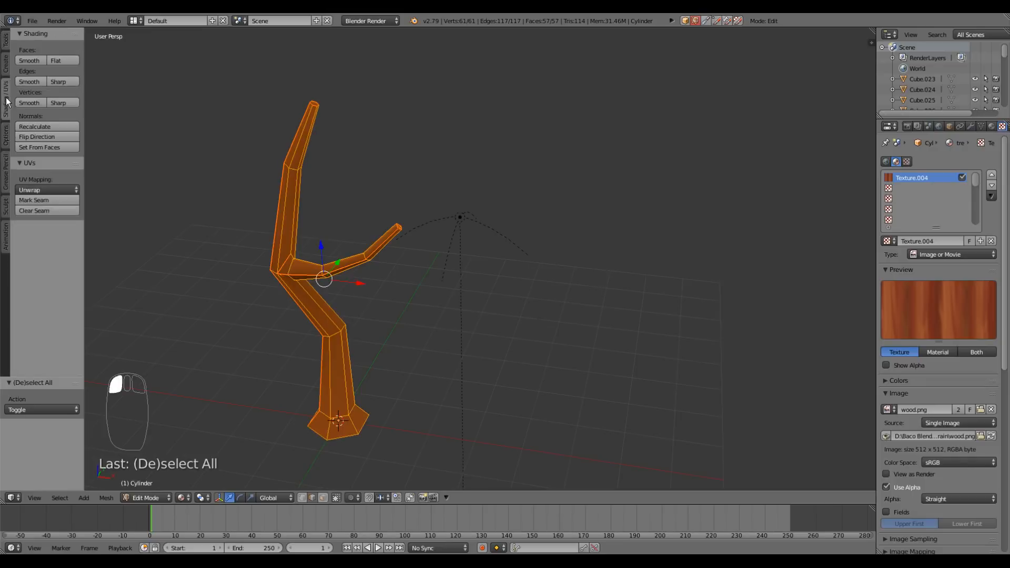
left_click(50, 190)
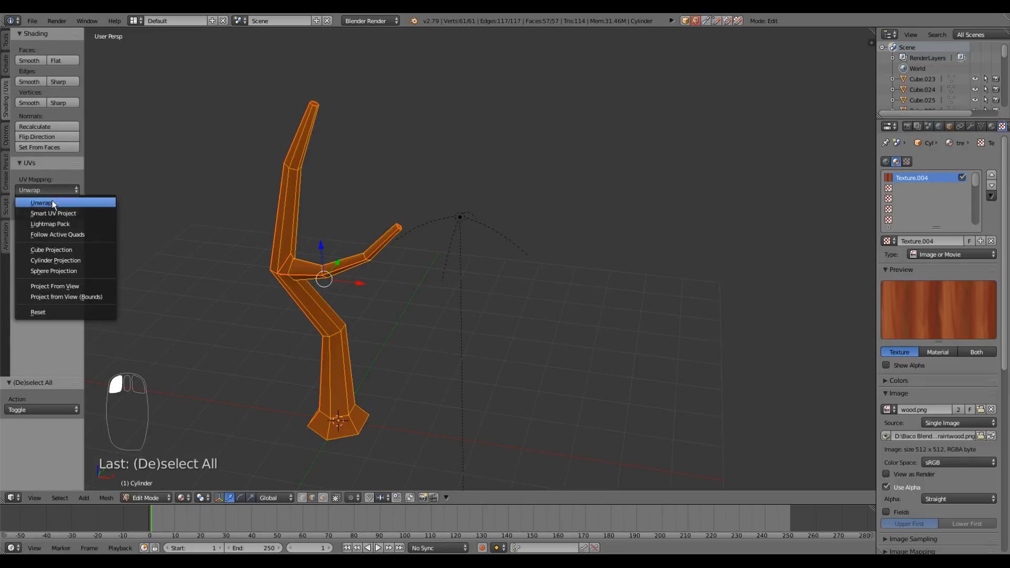
left_click(53, 200)
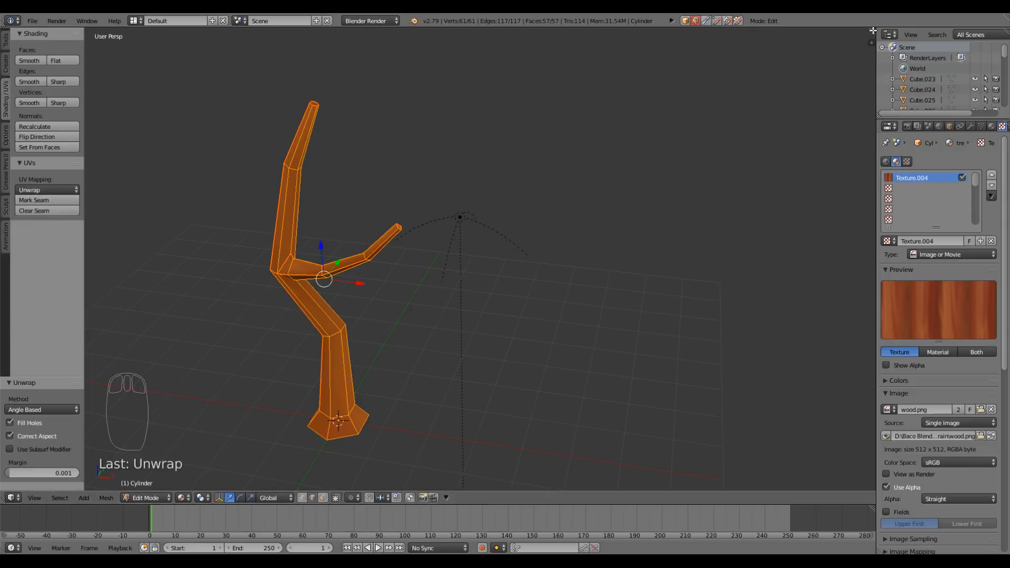
Split the 3D view, turn the new area into a UV/Image Editor and show wood.png behind the UV layout
left_click_drag(872, 32, 401, 58)
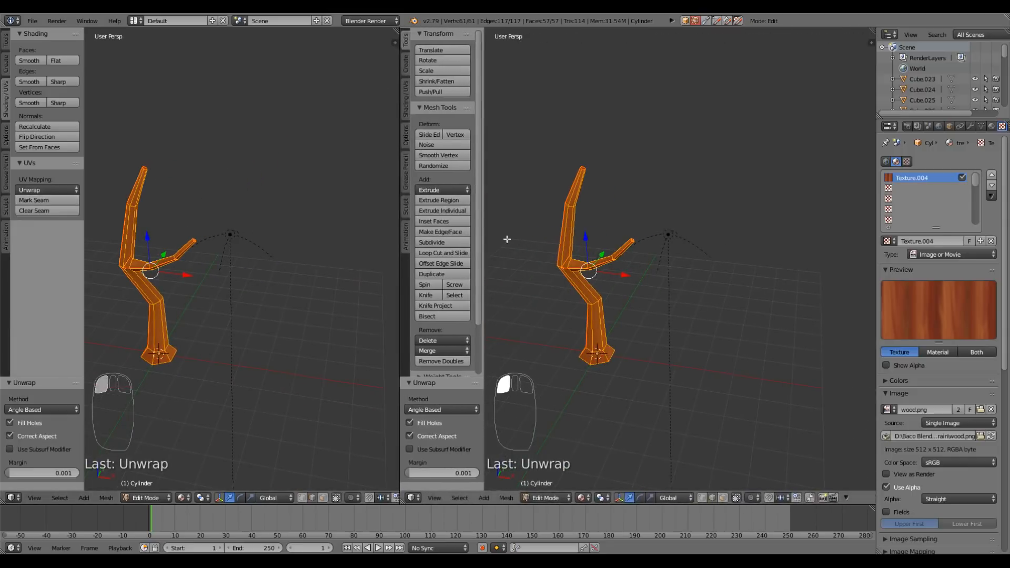
left_click(418, 495)
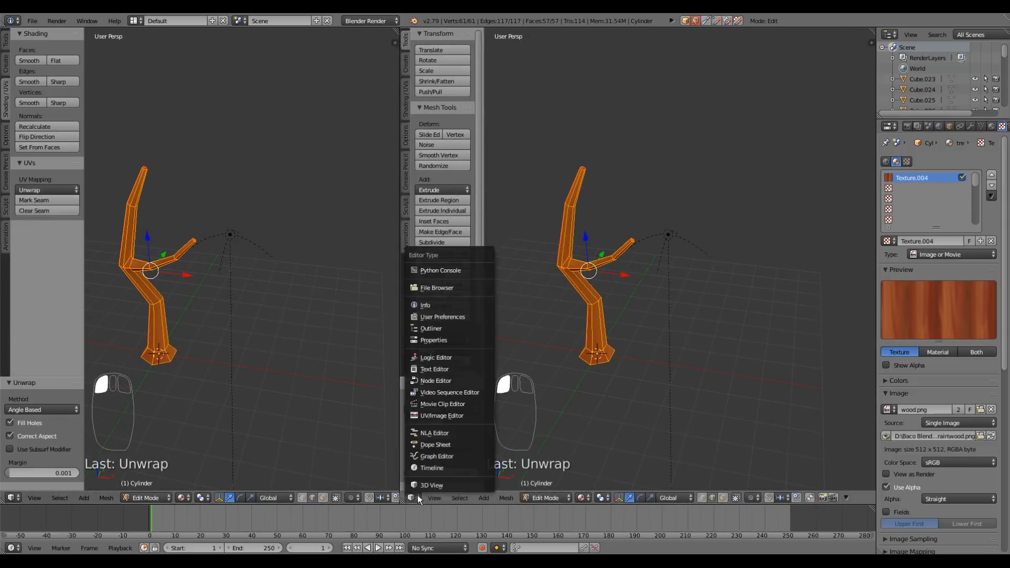
left_click(441, 420)
scroll(631, 304, "up", 2)
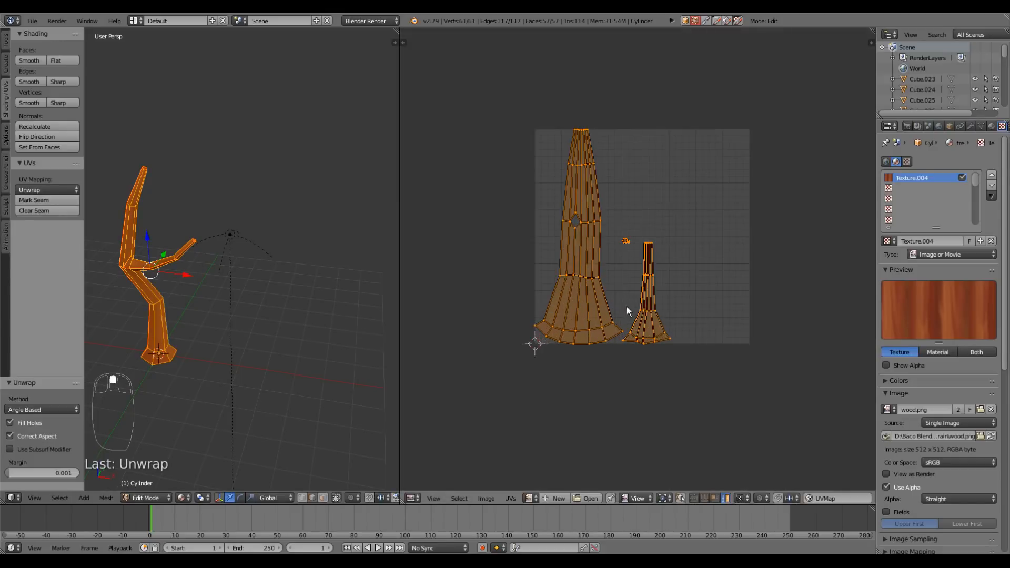
left_click(533, 499)
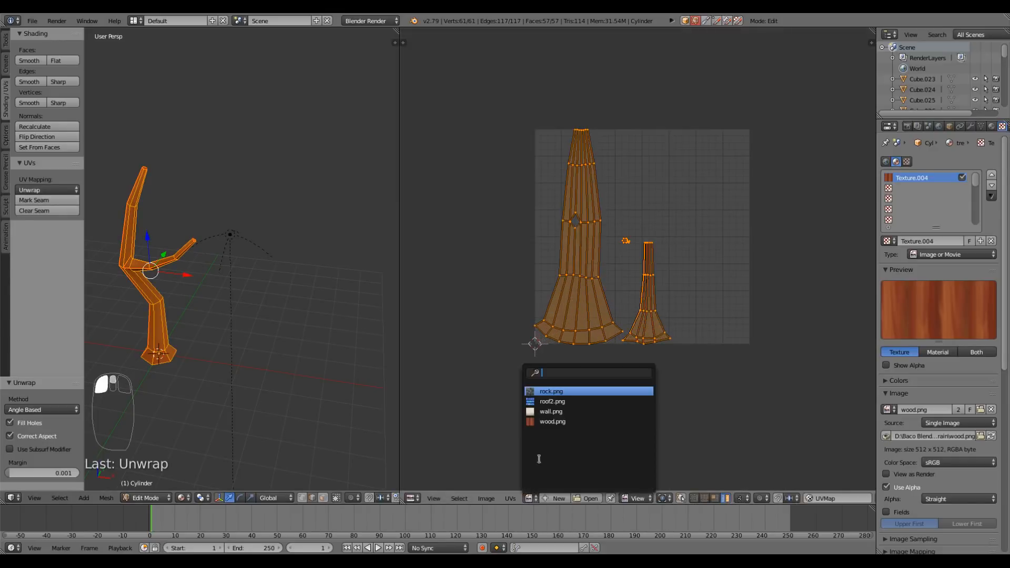
left_click(546, 422)
scroll(560, 412, "down", 4)
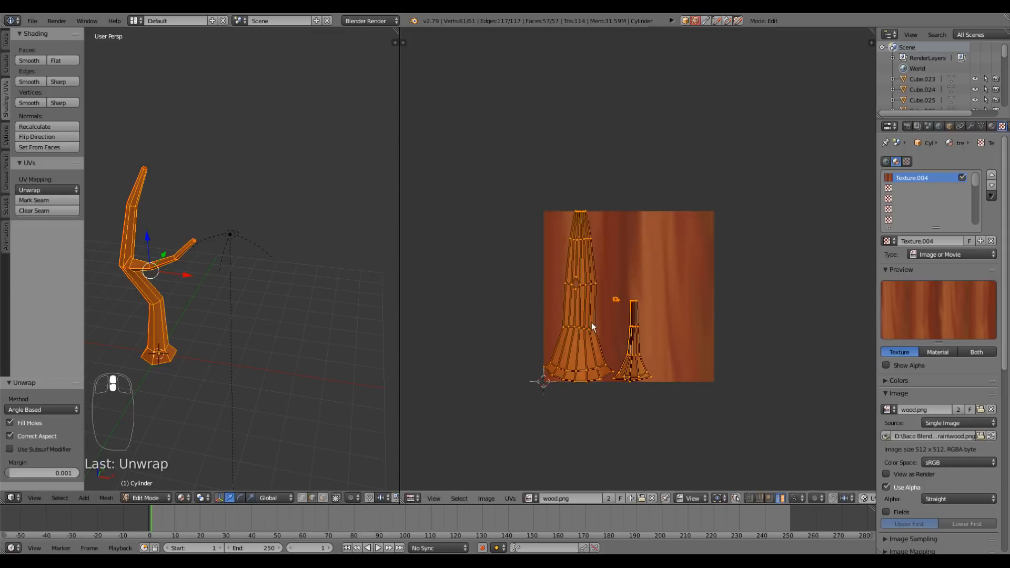
Scale the trunk's UV island up about 4.8 times and move it so the trunk's lower section lies over the wood texture
right_click(593, 340)
key("s")
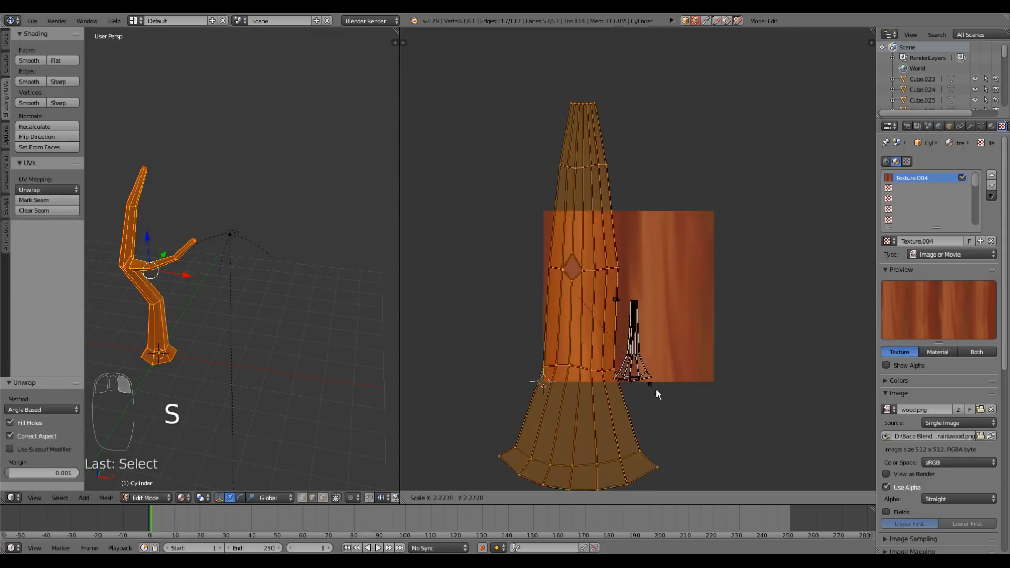
left_click(718, 433)
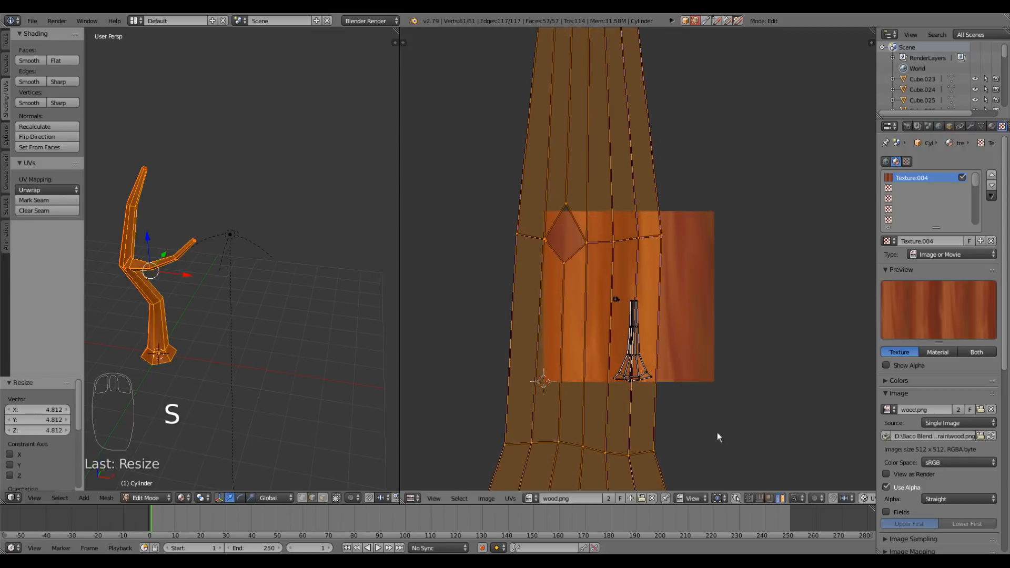
key("g")
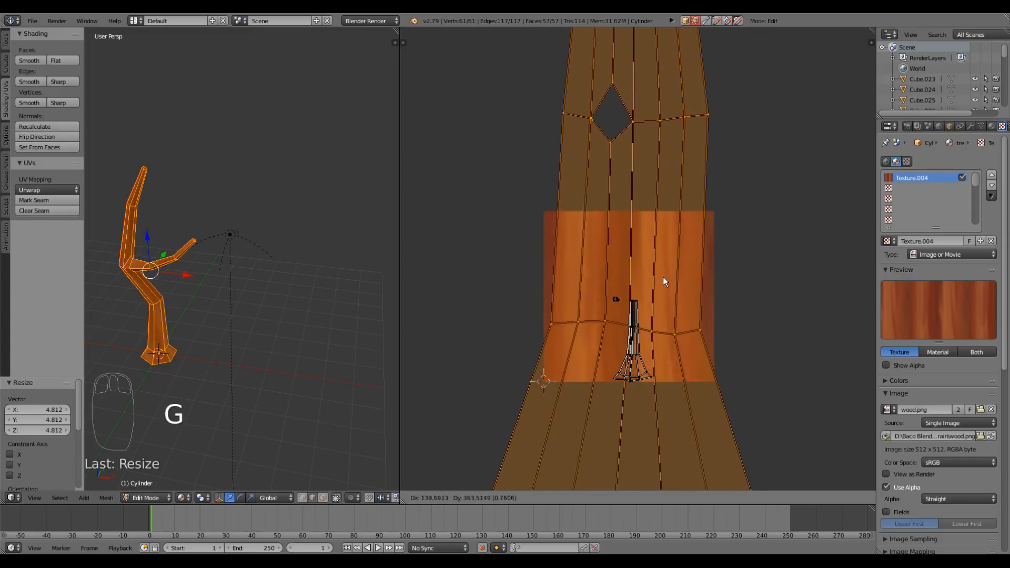
left_click(663, 277)
Select only the side branch's UV island and scale it up over the wood texture
middle_click_drag(244, 332, 690, 409)
scroll(699, 409, "up", 2)
key("a")
key("l")
scroll(578, 338, "down", 4)
key("s")
left_click(558, 392)
Close the UV/Image Editor area and return the tree to Object Mode
left_click_drag(398, 31, 773, 78)
middle_click_drag(505, 263, 421, 365)
key("Tab")
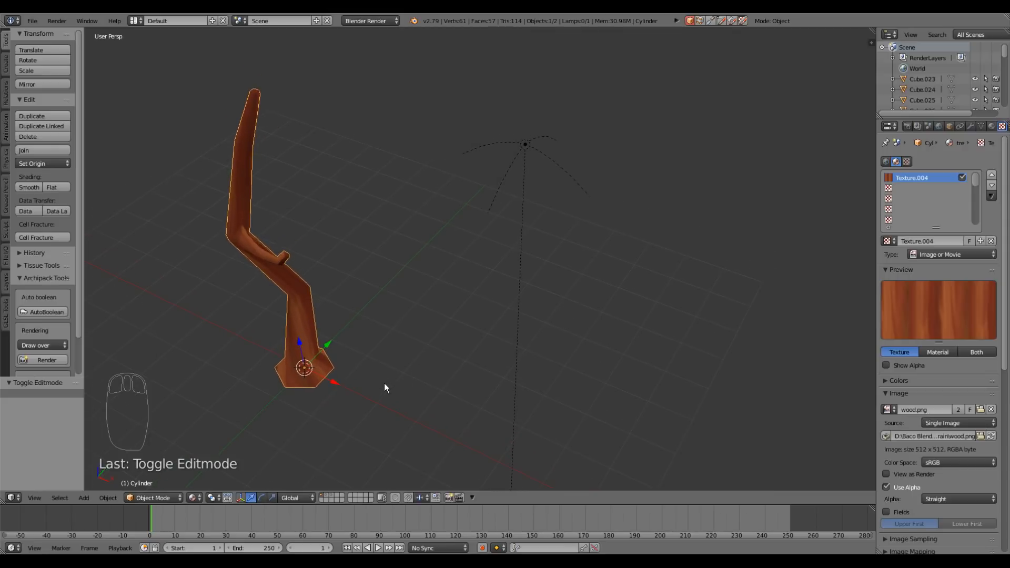
Add a plane and move it about 2.8 units along X, beside the trunk
key("shift+a")
mouse_move(384, 383)
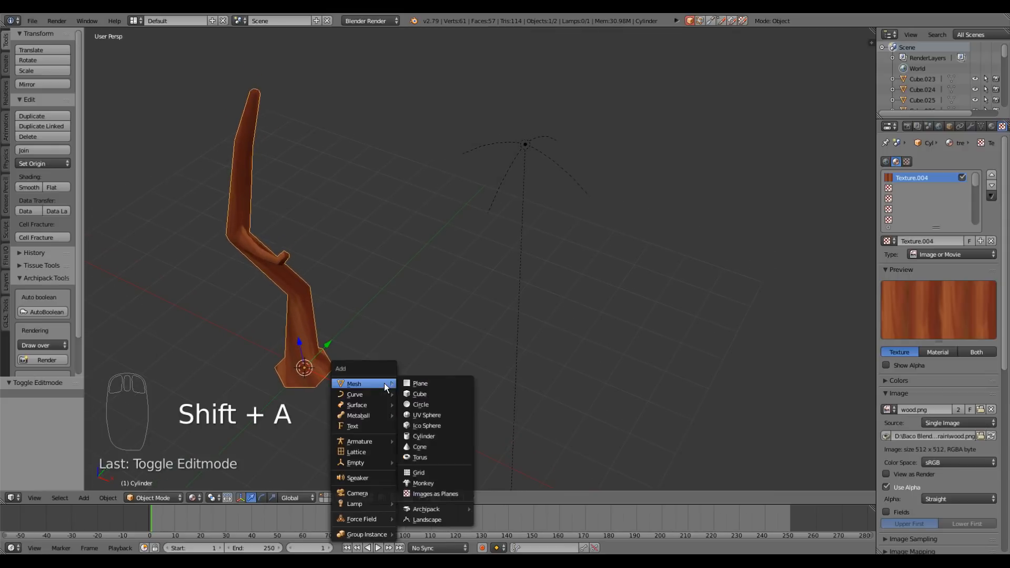
left_click(424, 385)
left_click_drag(337, 383, 443, 426)
middle_click_drag(443, 426, 453, 342, "shift")
scroll(453, 342, "up", 7)
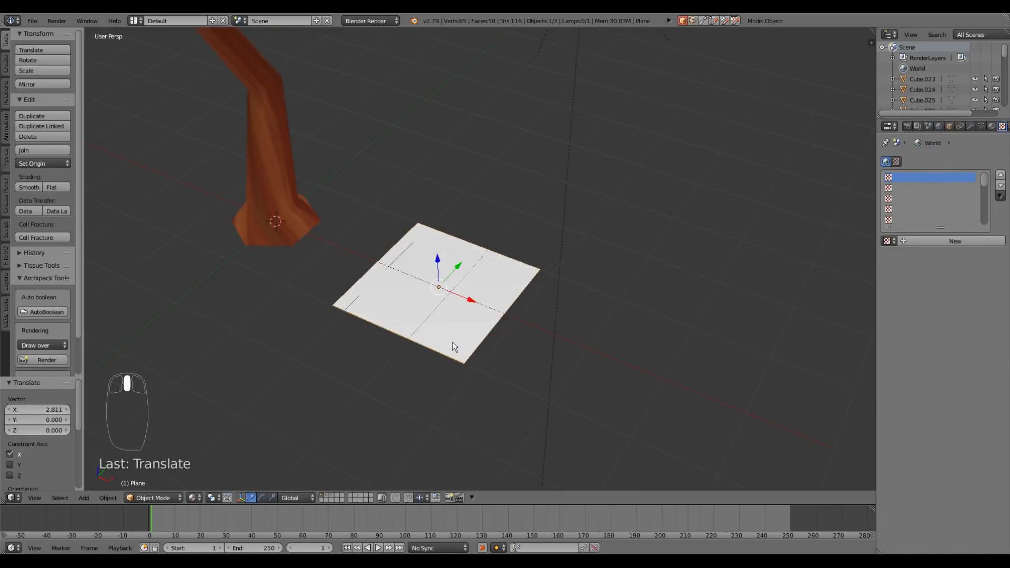
scroll(453, 342, "down", 6)
Unwrap the plane in Edit Mode and return to Object Mode
key("Tab")
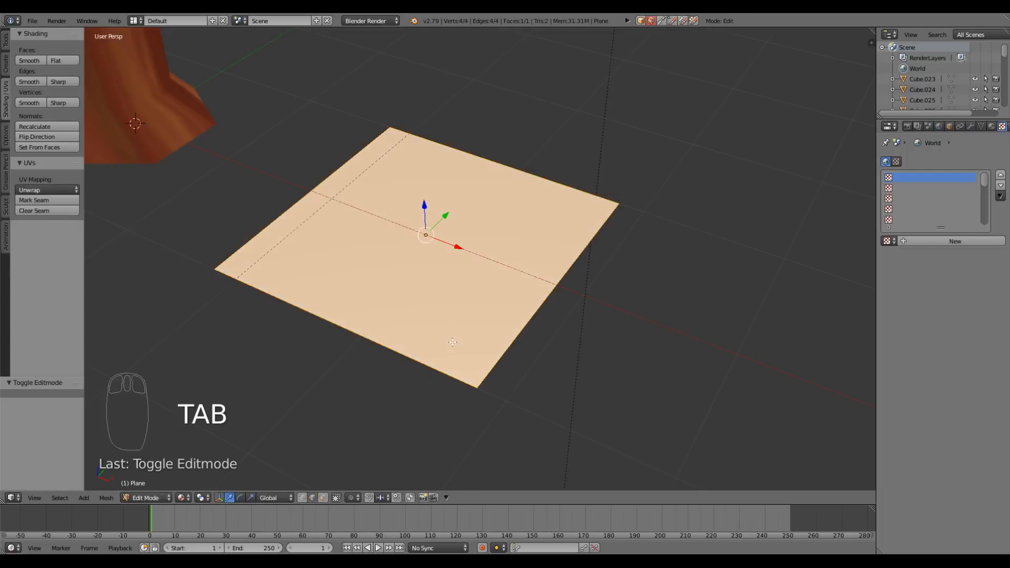
left_click(63, 190)
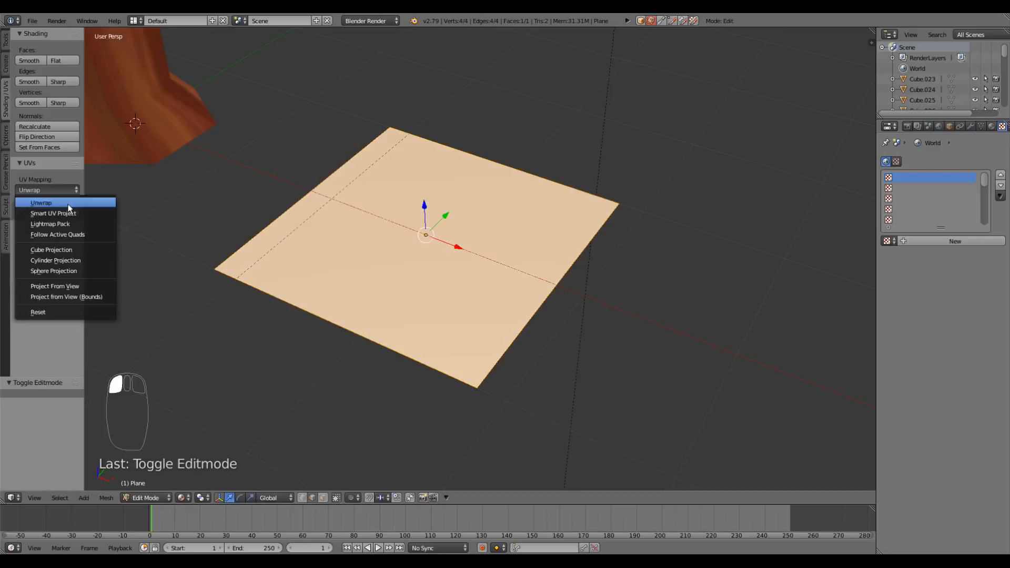
left_click(68, 204)
key("Tab")
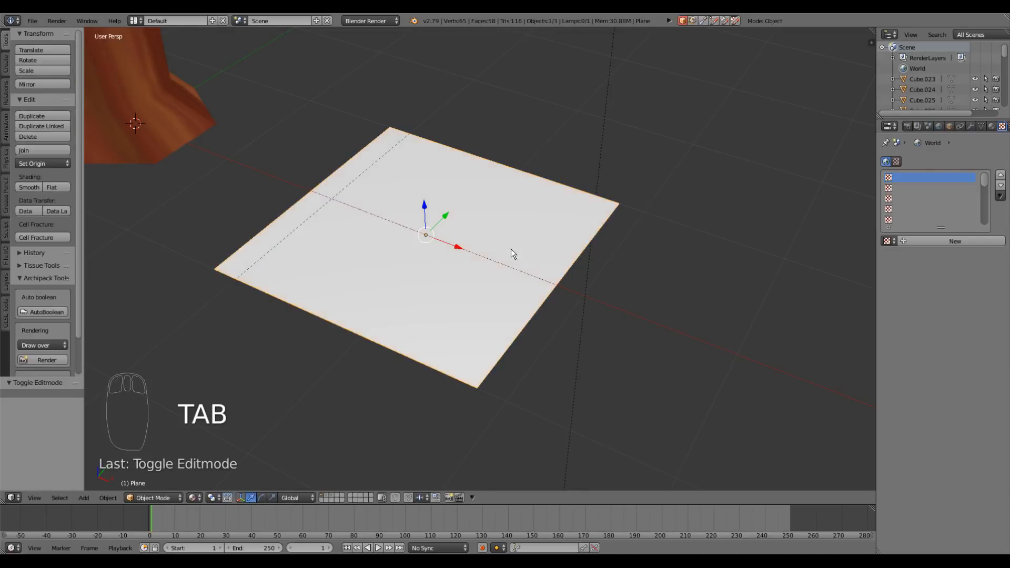
Create a new material named leaf for the plane and set its specular intensity to 0
middle_click_drag(511, 250, 460, 256)
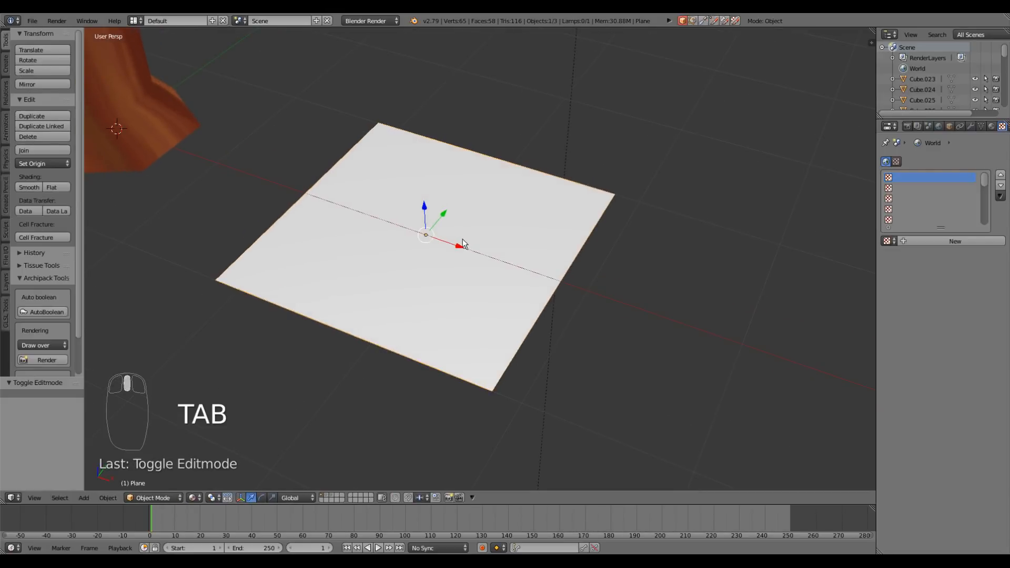
left_click(993, 126)
left_click(916, 196)
left_click(910, 197)
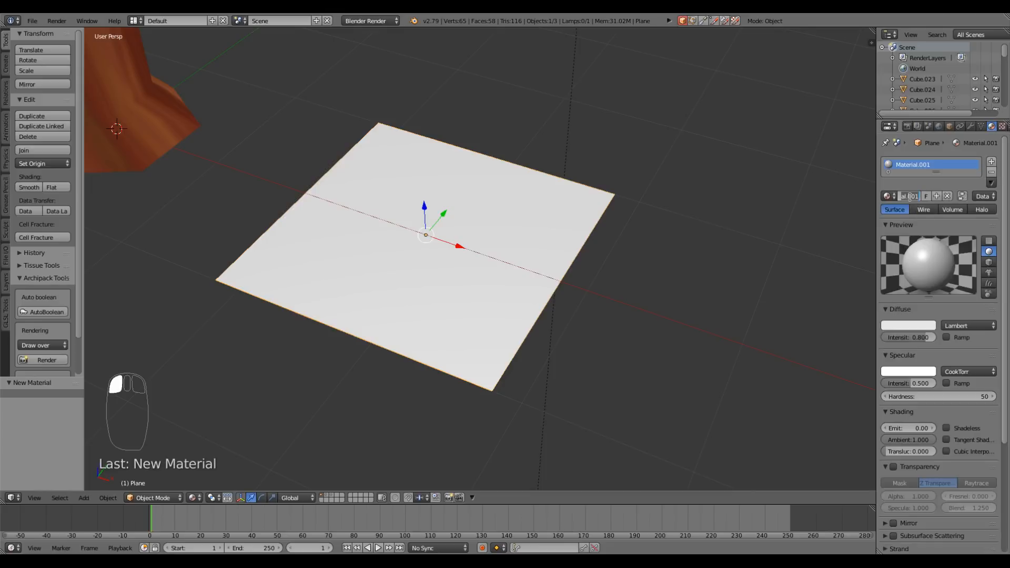
type("leaf")
key("Return")
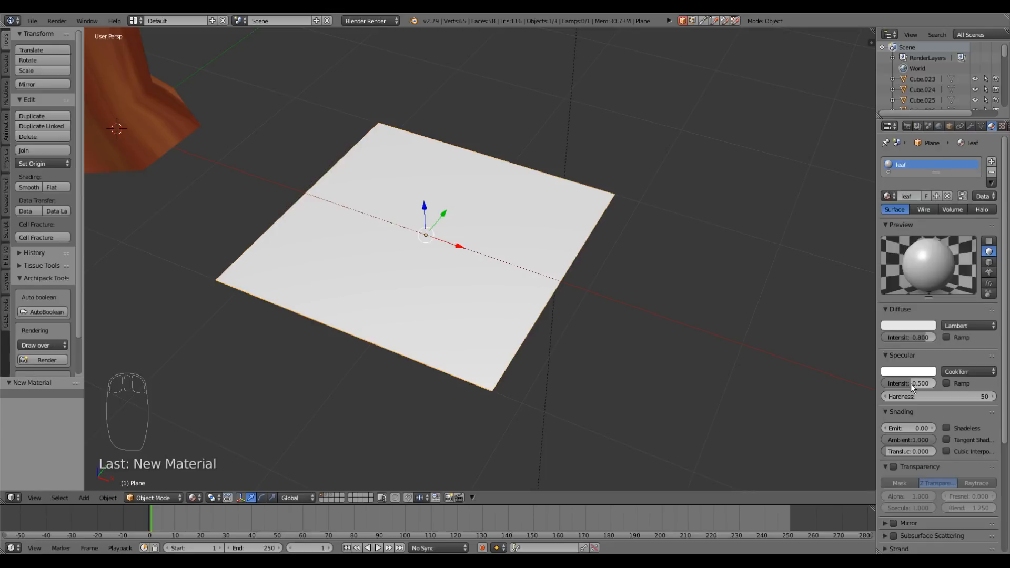
left_click_drag(911, 383, 884, 384)
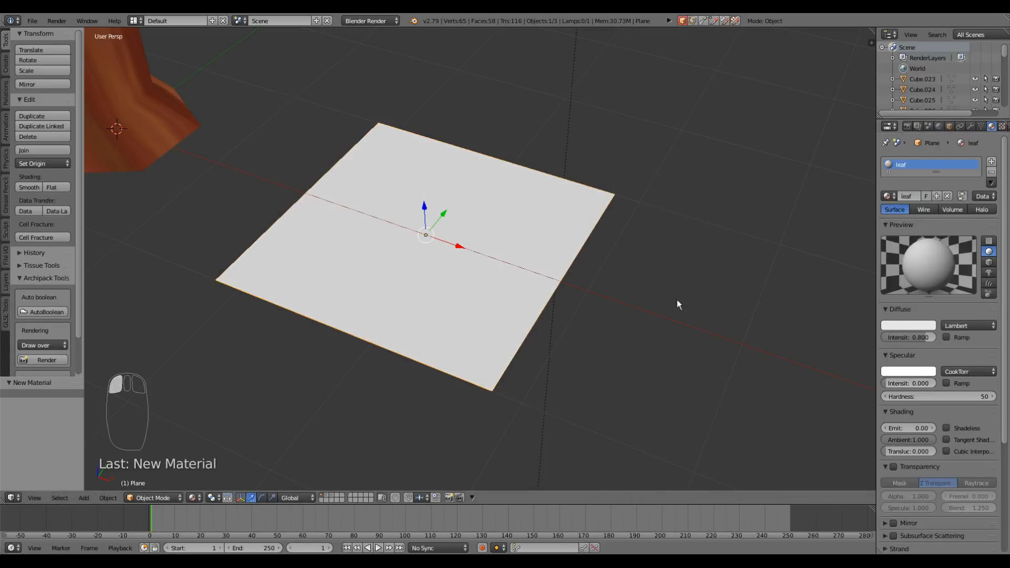
Enable Z Transparency on the leaf material and set its alpha to 0
middle_click_drag(551, 275, 549, 275)
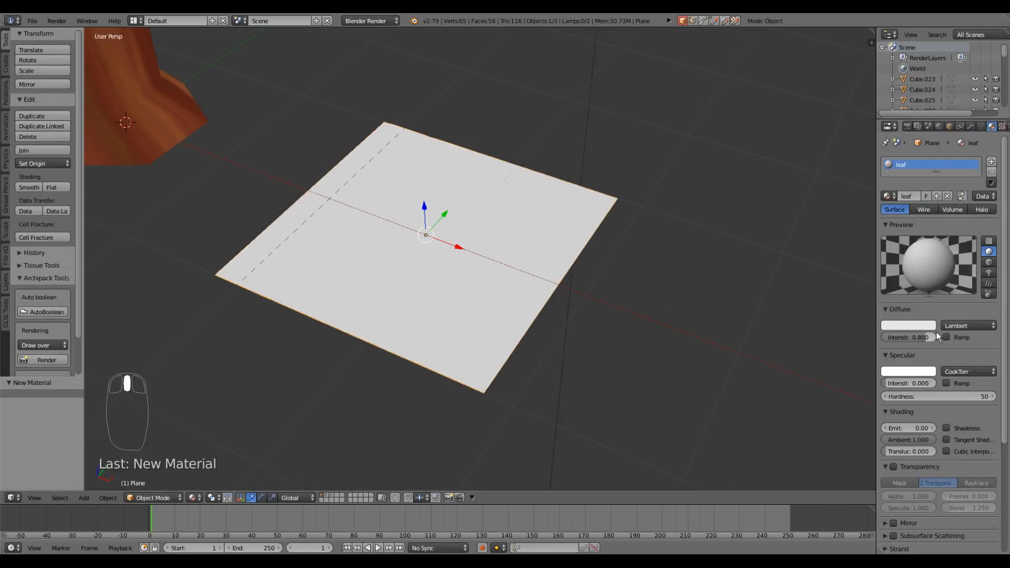
scroll(945, 357, "down", 1)
scroll(945, 357, "down", 4)
left_click(894, 361)
left_click_drag(921, 391, 882, 391)
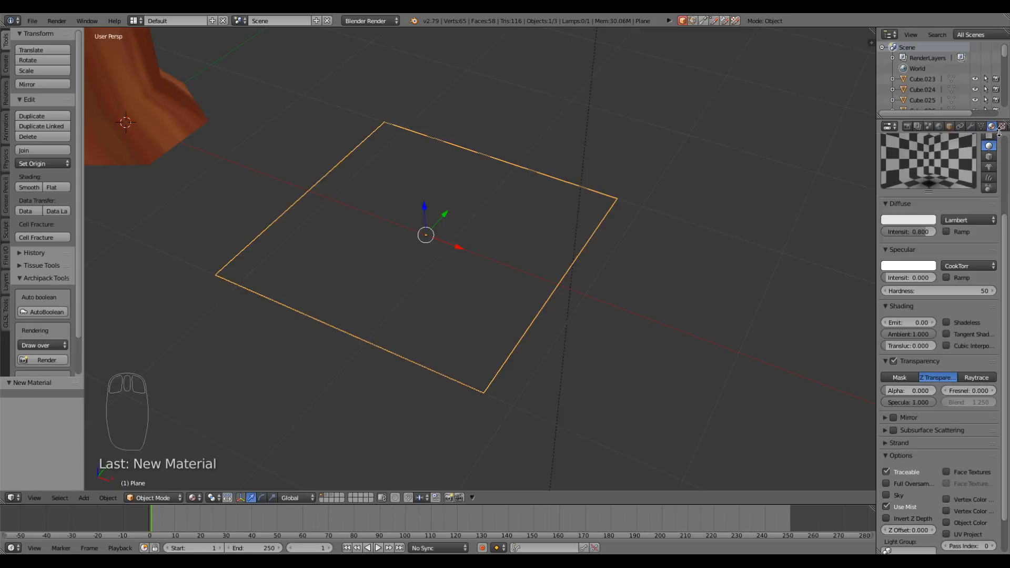
Add a new image texture named leaf to the leaf material
middle_click_drag(595, 214, 426, 264)
left_click(1003, 126)
left_click(914, 242)
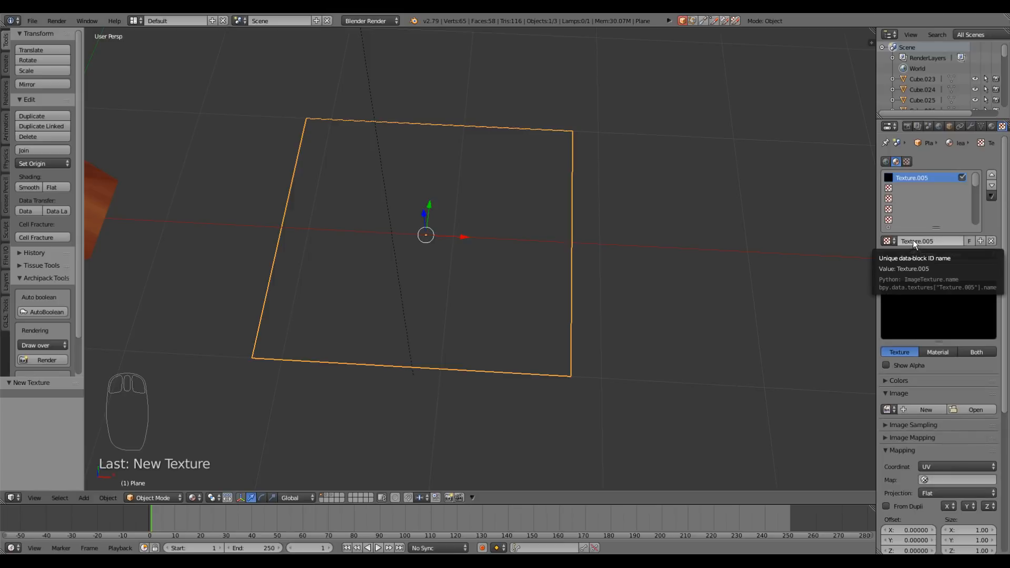
left_click(913, 240)
type("leaf")
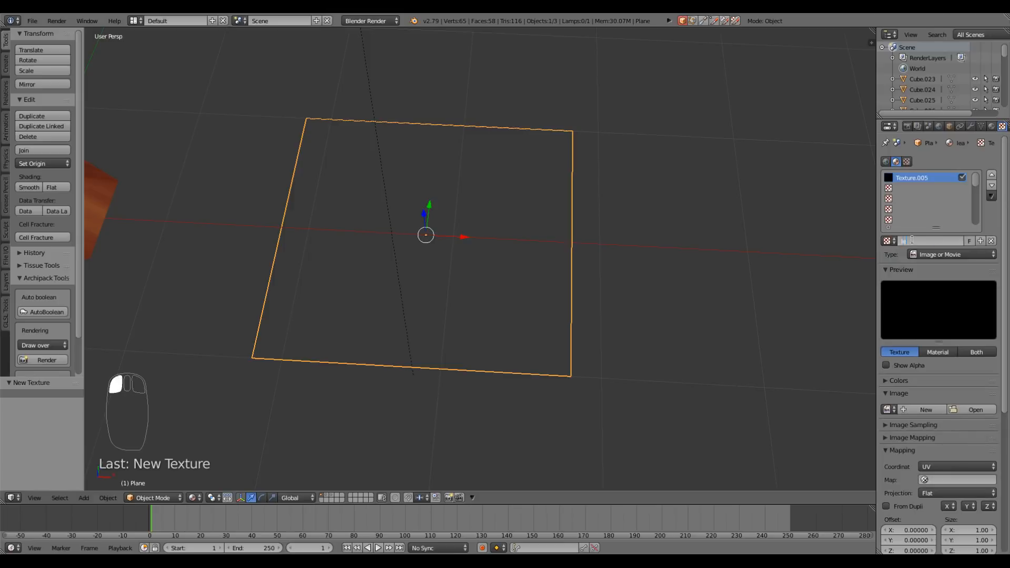
key("Return")
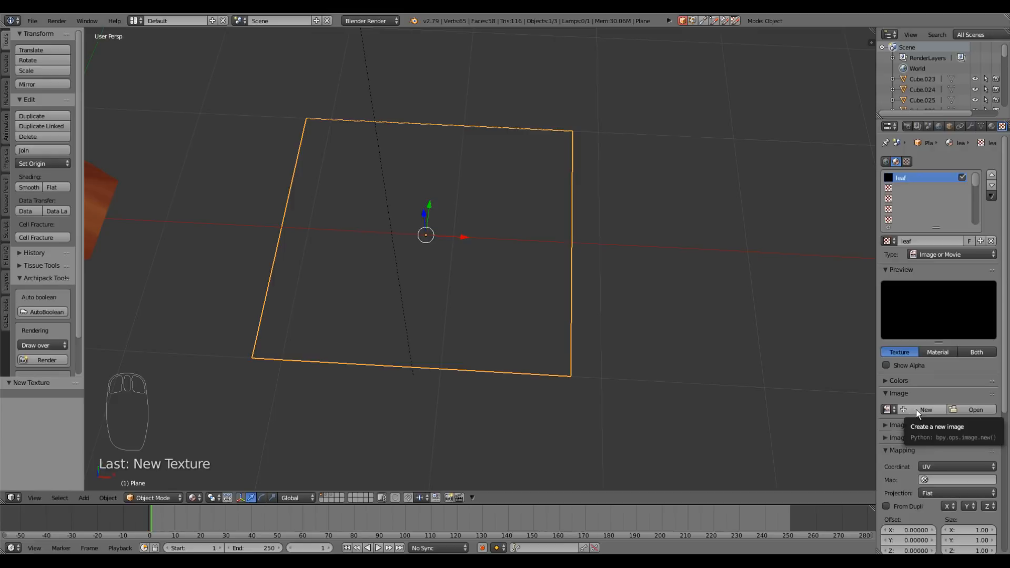
Create a new blank 1024 x 1024 px image with alpha named leaf for the texture
left_click(921, 410)
left_click(935, 402)
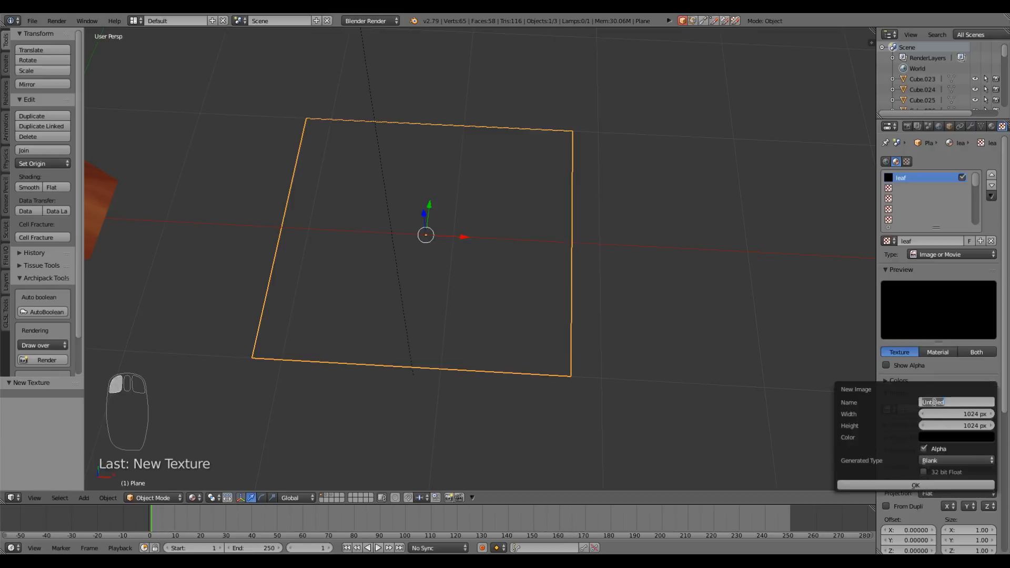
type("leaf")
key("Return")
key("Return")
Split the 3D view, turn the new area into a UV/Image Editor and show the leaf image in it
mouse_move(569, 329)
middle_mouse_down()
mouse_move(538, 325)
mouse_move(538, 309)
mouse_move(561, 297)
mouse_move(575, 302)
mouse_move(573, 323)
middle_mouse_up()
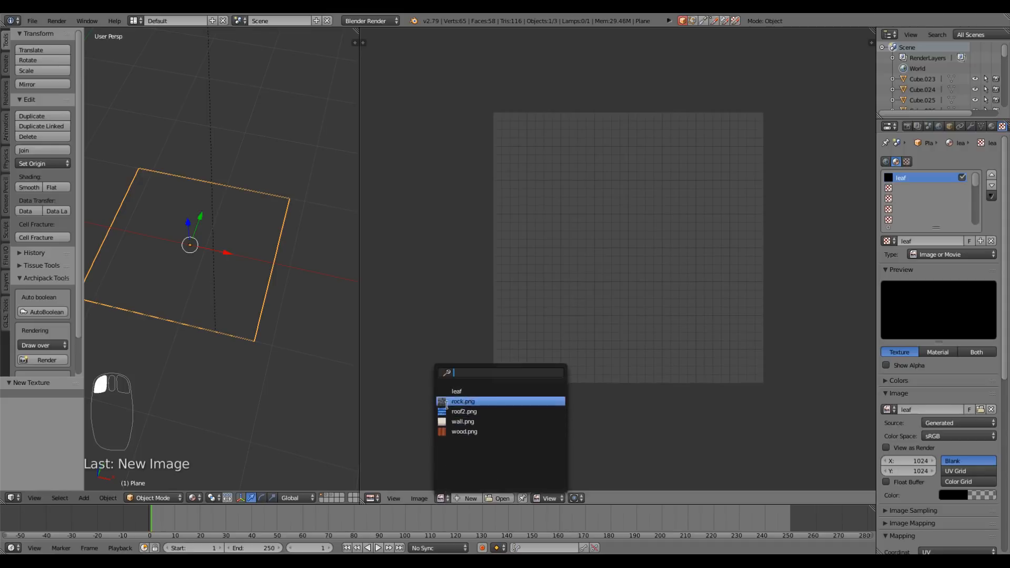
left_click(457, 393)
scroll(591, 351, "down", 2)
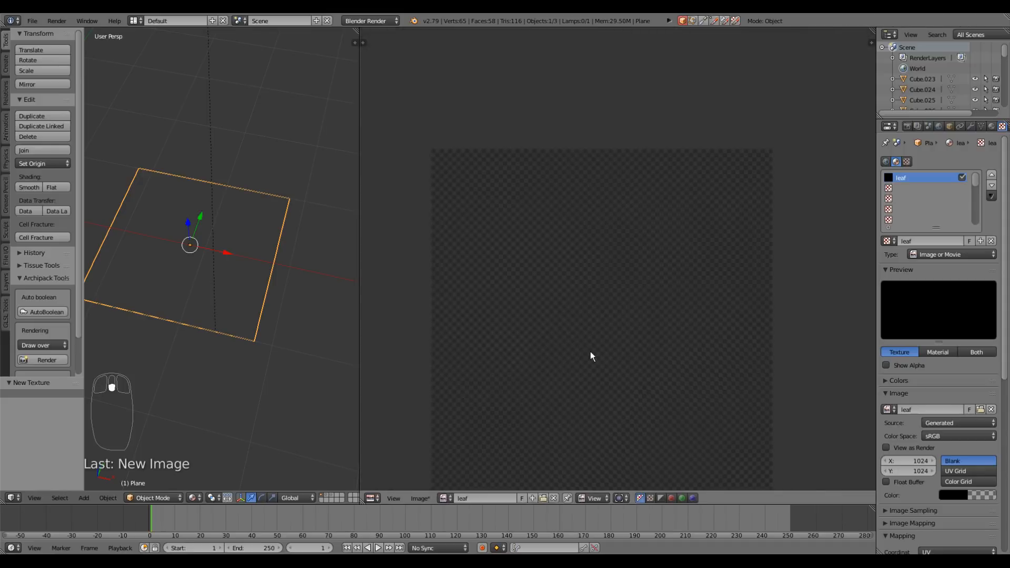
middle_click_drag(616, 366, 634, 302)
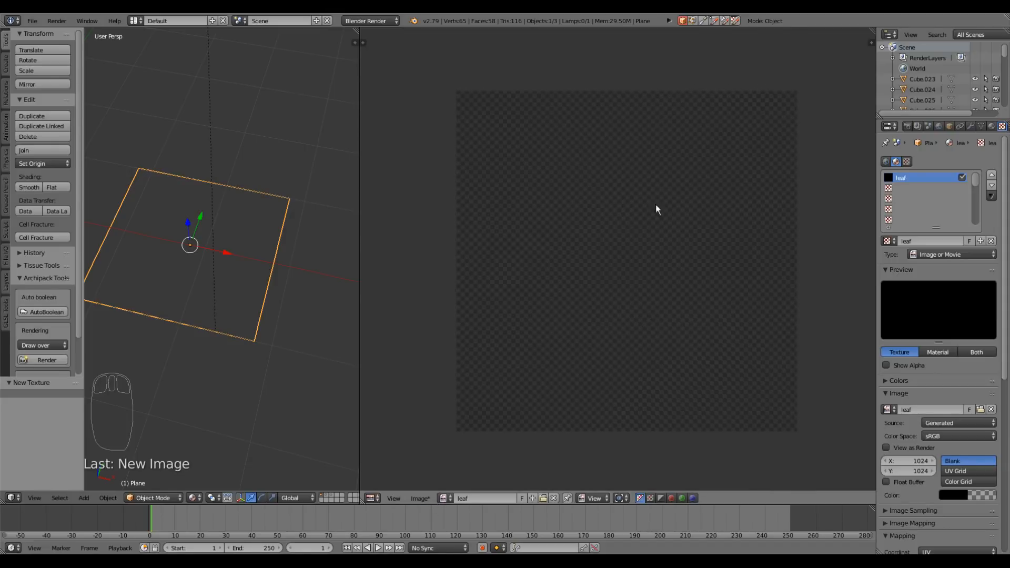
Save the leaf image as leaf.png in the terain folder
left_click(421, 498)
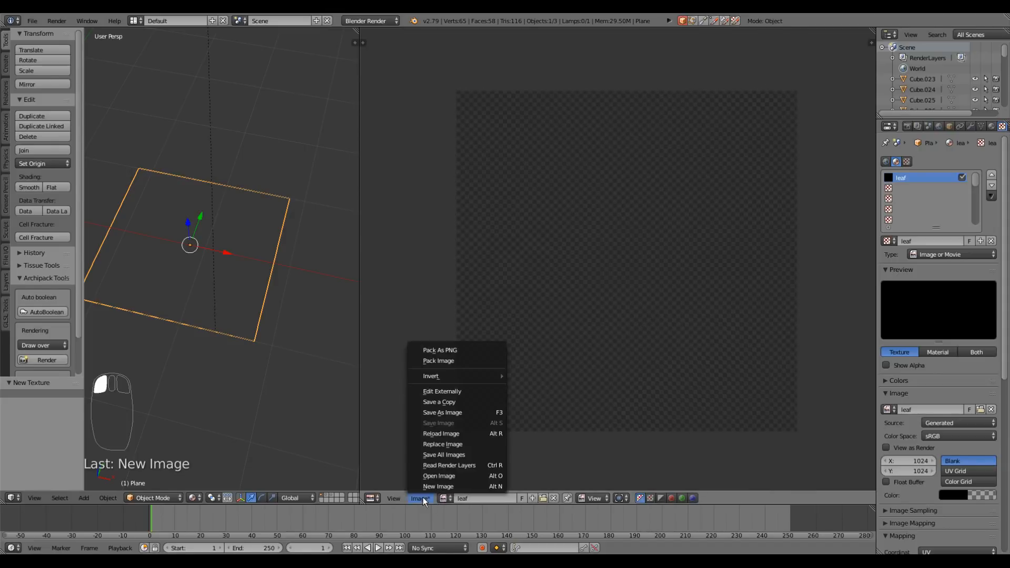
left_click(449, 416)
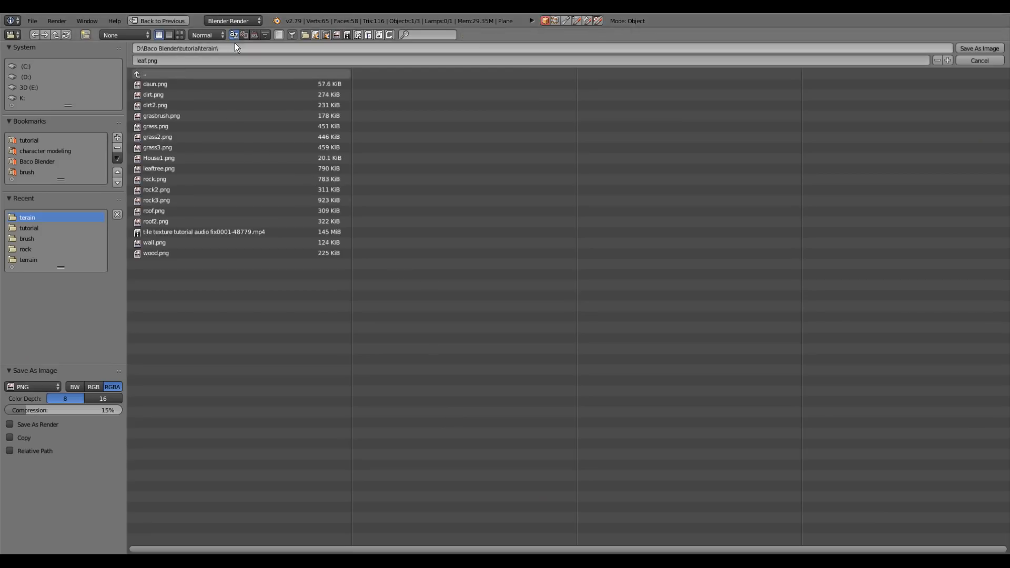
left_click(974, 49)
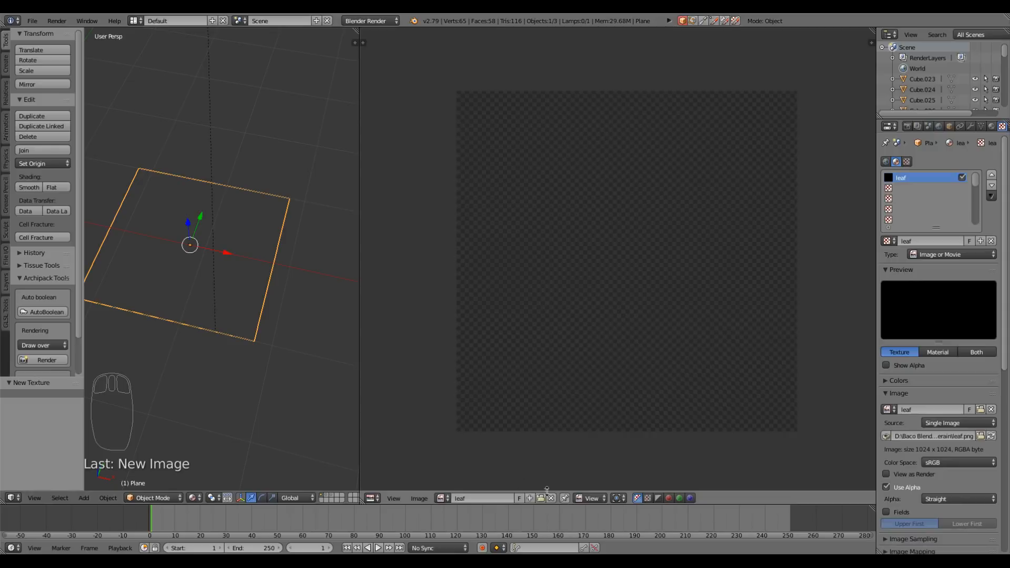
Switch the image editor to Paint mode and show the brush settings
left_click(592, 499)
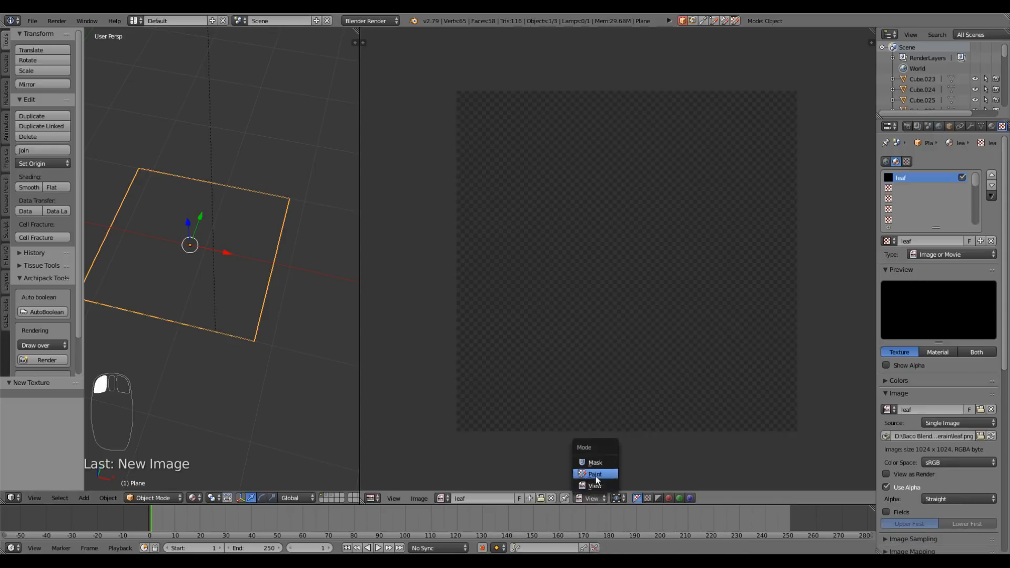
left_click(595, 474)
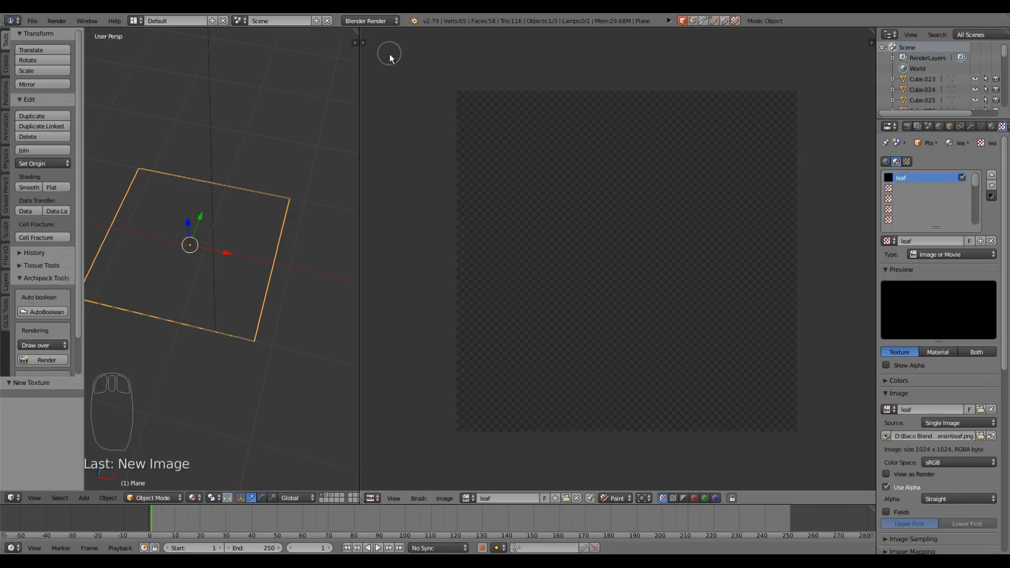
left_click(367, 41)
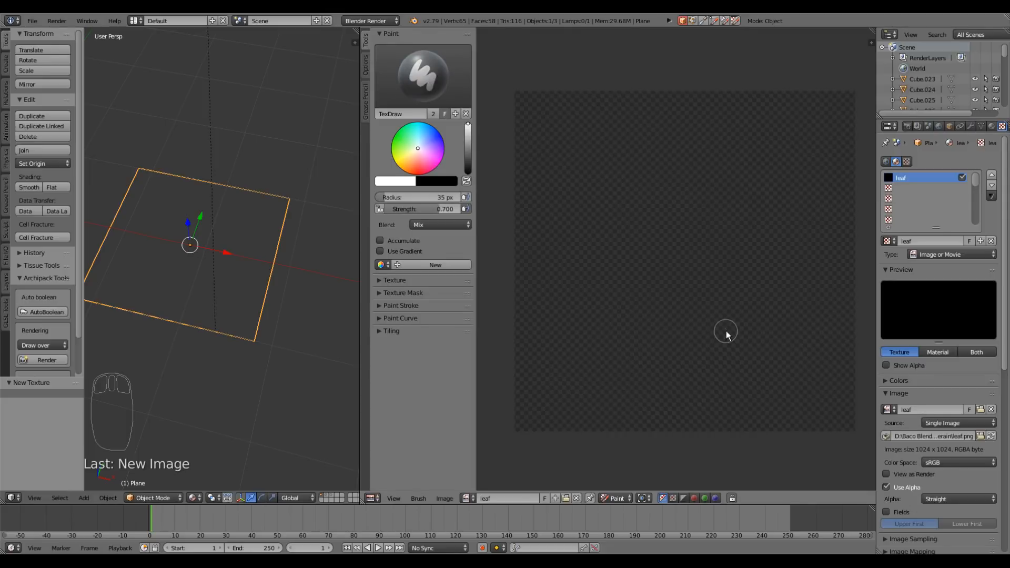
Load daun.png as the image of a new brush texture and assign that texture to the TexDraw brush
key("alt+o")
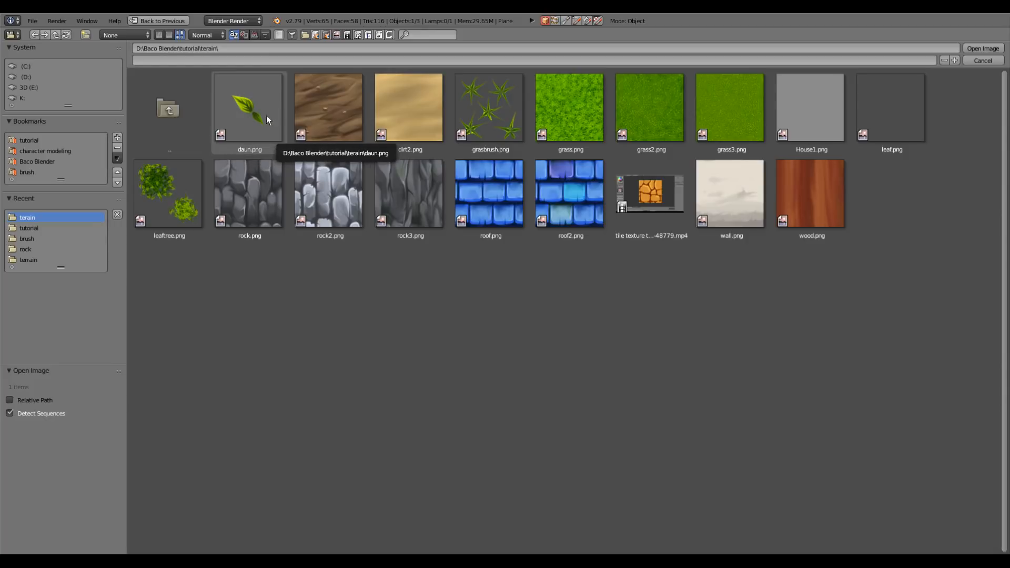
double_click(235, 104)
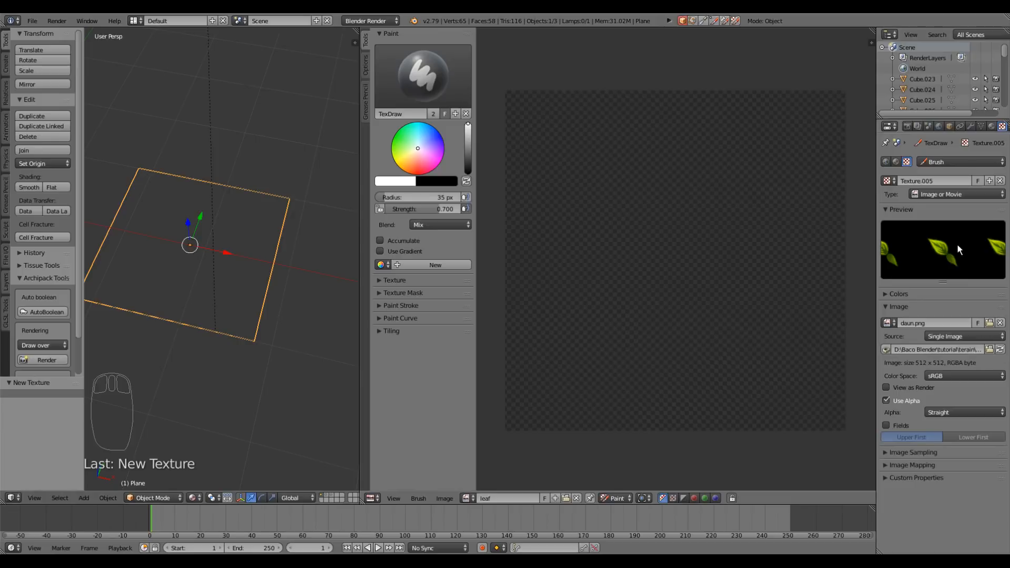
left_click(397, 280)
left_click(427, 329)
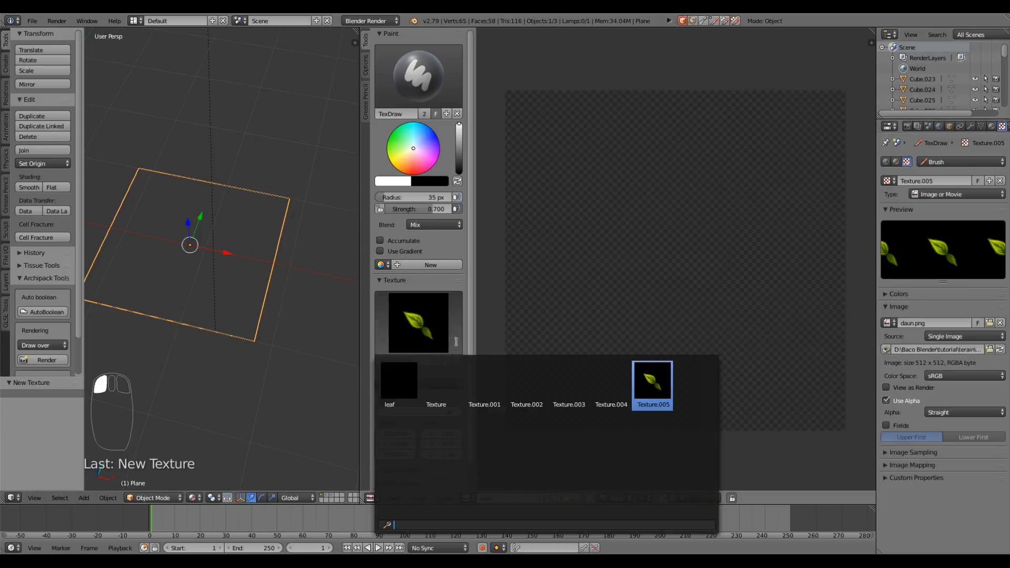
left_click(654, 390)
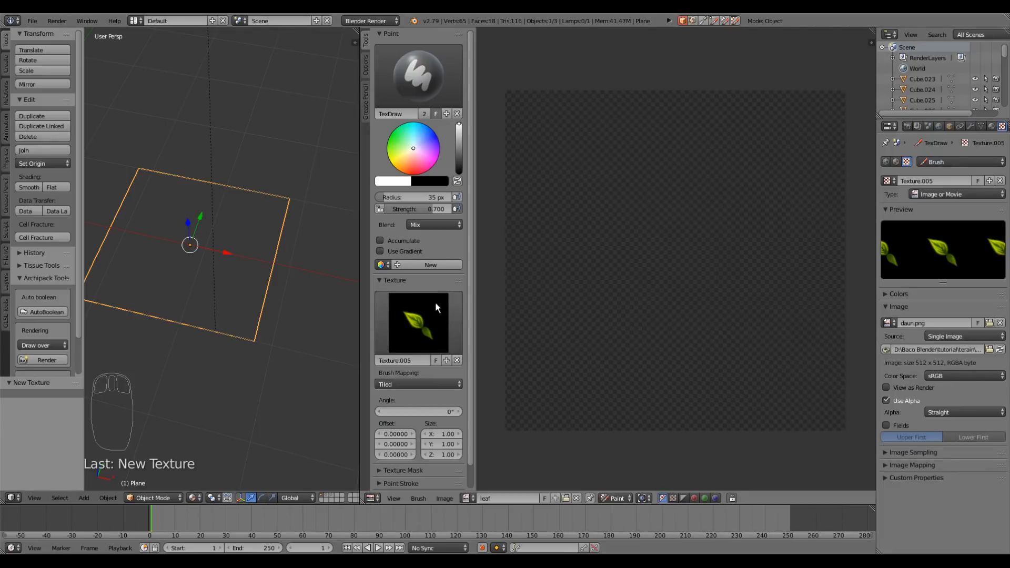
Set the brush mapping to View Plane with Rake and Random 360° rotation, and change the paint curve's falloff preset
scroll(436, 300, "down", 1)
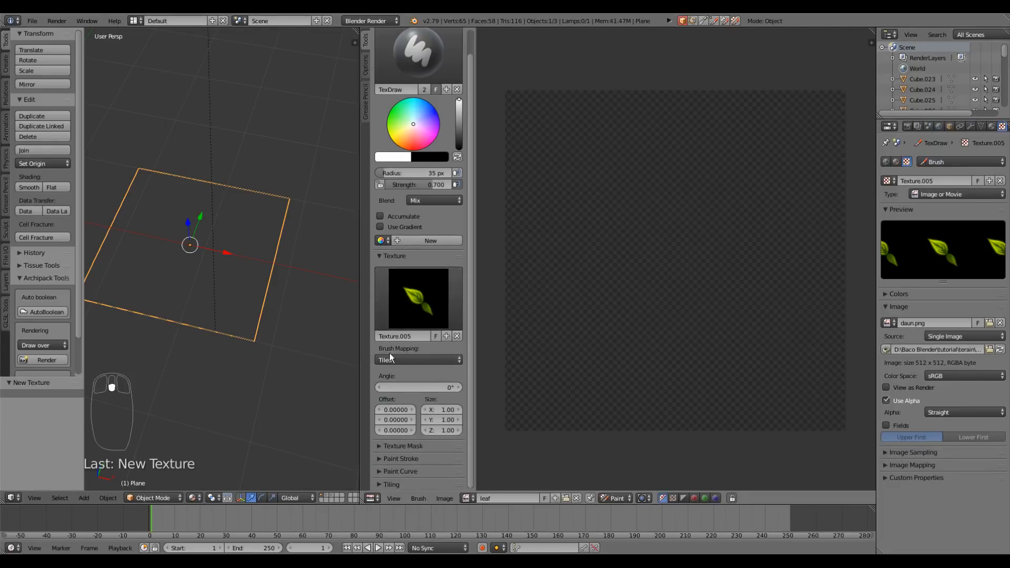
left_click(386, 472)
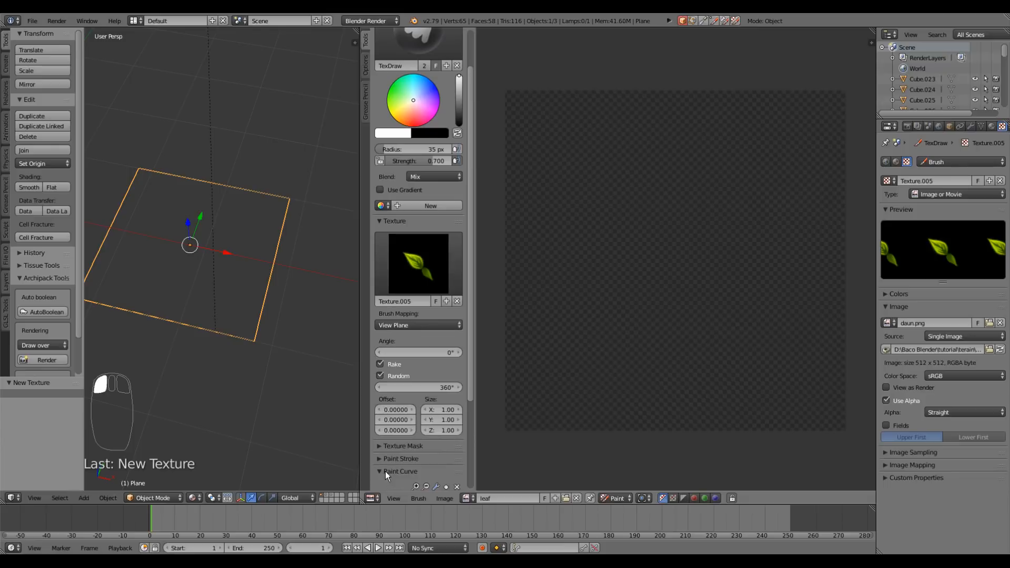
left_click_drag(470, 374, 472, 468)
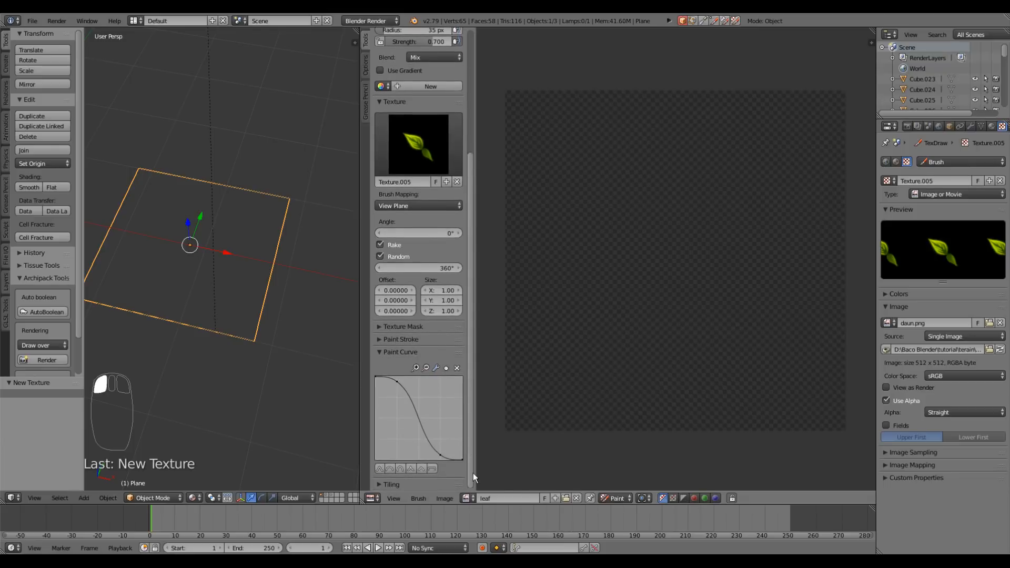
left_click(423, 467)
Set the brush colour to dark green and paint a round clump of leaves in the image's centre with a 116 px radius
scroll(467, 391, "up", 8)
left_click_drag(414, 149, 387, 150)
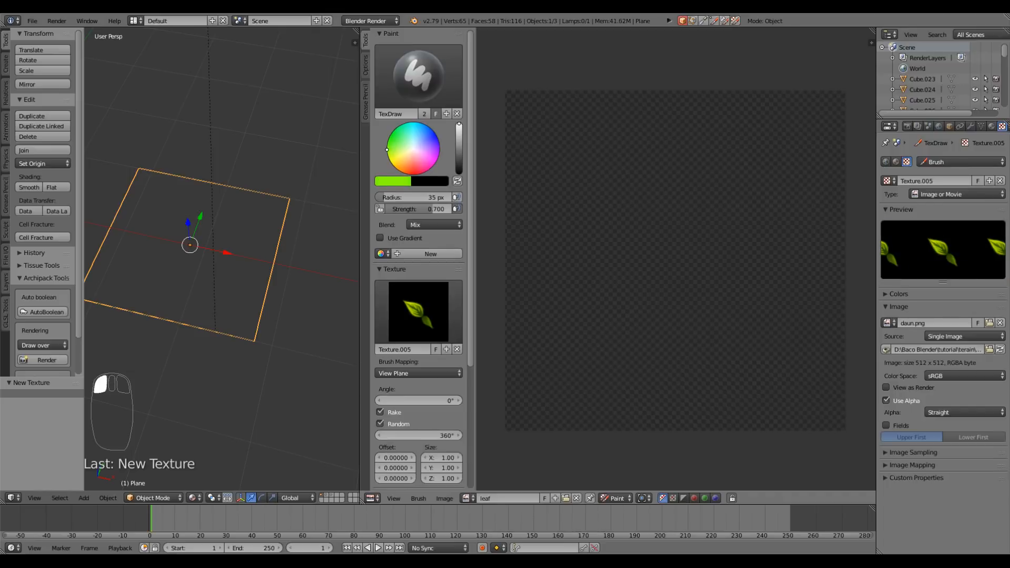
left_click_drag(456, 158, 458, 149)
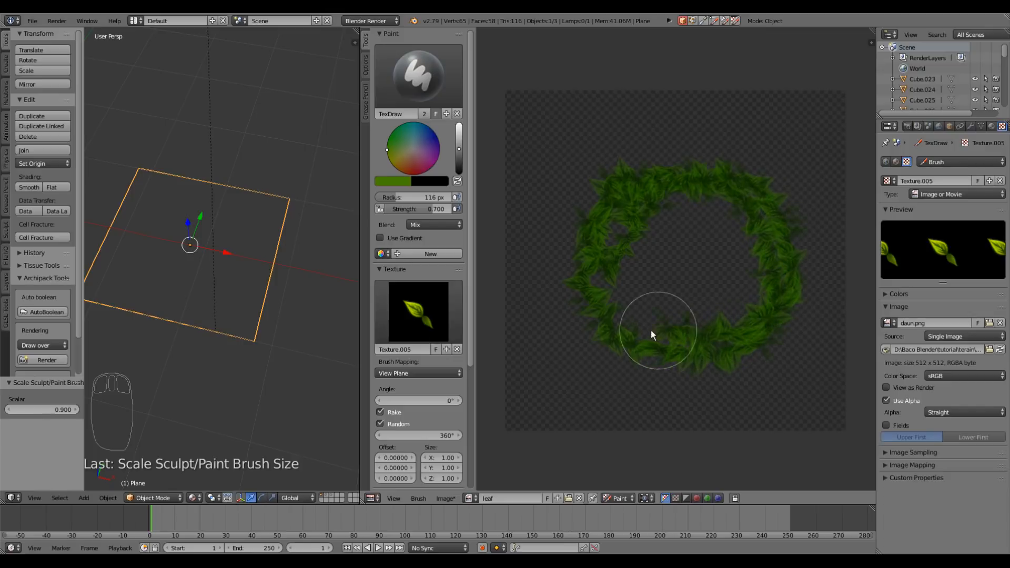
mouse_move(637, 279)
left_mouse_down()
mouse_move(626, 251)
mouse_move(667, 239)
mouse_move(675, 209)
mouse_move(724, 208)
mouse_move(746, 229)
mouse_move(744, 310)
mouse_move(667, 321)
mouse_move(644, 297)
mouse_move(667, 267)
mouse_move(669, 240)
mouse_move(710, 217)
mouse_move(731, 289)
mouse_move(701, 302)
mouse_move(670, 295)
mouse_move(695, 284)
mouse_move(695, 250)
mouse_move(706, 282)
mouse_move(735, 258)
mouse_move(715, 240)
mouse_move(683, 250)
mouse_move(627, 234)
mouse_move(679, 162)
left_mouse_up()
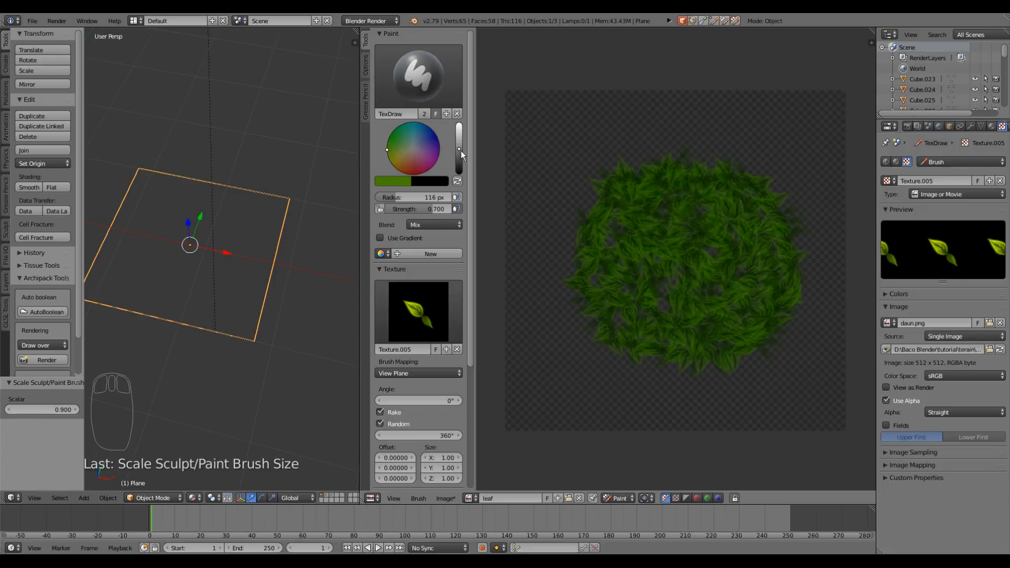
Change the brush colour to bright yellow-green and paint lighter leaves around the edge of the dark clump
left_click_drag(392, 152, 388, 153)
left_click_drag(459, 149, 459, 127)
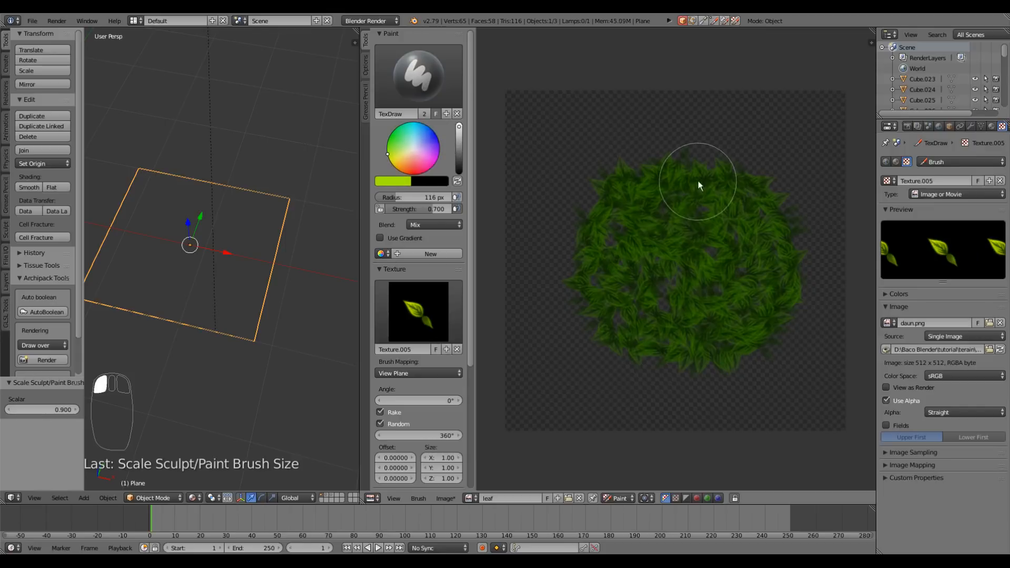
left_click(684, 166)
mouse_move(684, 165)
left_mouse_down()
mouse_move(627, 165)
mouse_move(592, 197)
mouse_move(578, 266)
mouse_move(599, 334)
mouse_move(692, 365)
mouse_move(706, 357)
mouse_move(779, 365)
mouse_move(800, 293)
mouse_move(778, 192)
mouse_move(783, 169)
mouse_move(807, 158)
mouse_move(805, 129)
mouse_move(785, 157)
mouse_move(756, 150)
mouse_move(766, 178)
mouse_move(616, 163)
mouse_move(565, 141)
mouse_move(563, 158)
mouse_move(655, 141)
mouse_move(625, 191)
left_mouse_up()
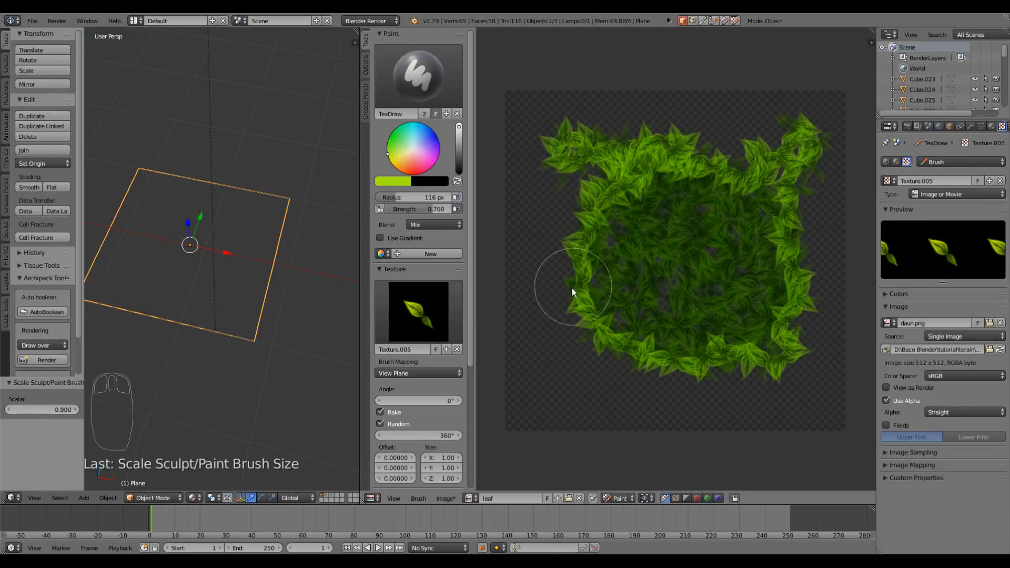
mouse_move(572, 292)
left_mouse_down()
mouse_move(561, 317)
mouse_move(577, 339)
mouse_move(548, 383)
mouse_move(589, 368)
mouse_move(619, 374)
mouse_move(605, 335)
mouse_move(544, 268)
mouse_move(568, 231)
mouse_move(588, 254)
mouse_move(655, 269)
mouse_move(653, 339)
left_mouse_up()
Reduce the brush radius to 81 px and paint more bright leaves inward over the dark clump
key("bracketleft")
key("bracketleft")
key("bracketleft")
mouse_move(702, 345)
left_mouse_down()
mouse_move(750, 337)
mouse_move(768, 308)
mouse_move(778, 208)
mouse_move(658, 196)
left_mouse_up()
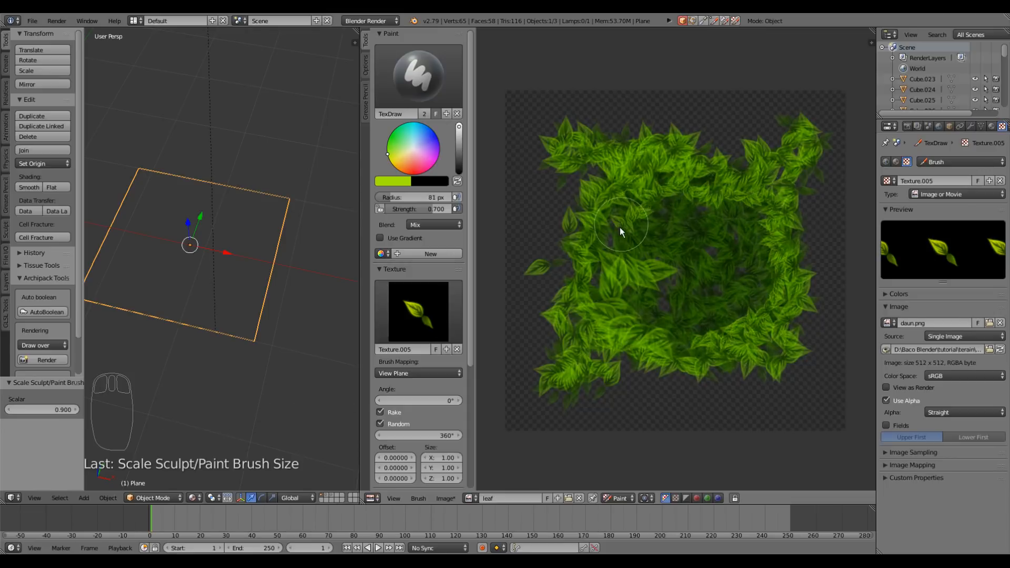
Enlarge the brush and paint bright leaves over the remaining dark centre and along the clump's lower edge
key("bracketright")
key("bracketright")
key("bracketright")
mouse_move(614, 226)
left_mouse_down()
mouse_move(627, 207)
mouse_move(688, 243)
mouse_move(686, 294)
mouse_move(717, 295)
mouse_move(706, 255)
mouse_move(738, 264)
mouse_move(725, 293)
left_mouse_up()
left_click_drag(662, 381, 800, 378)
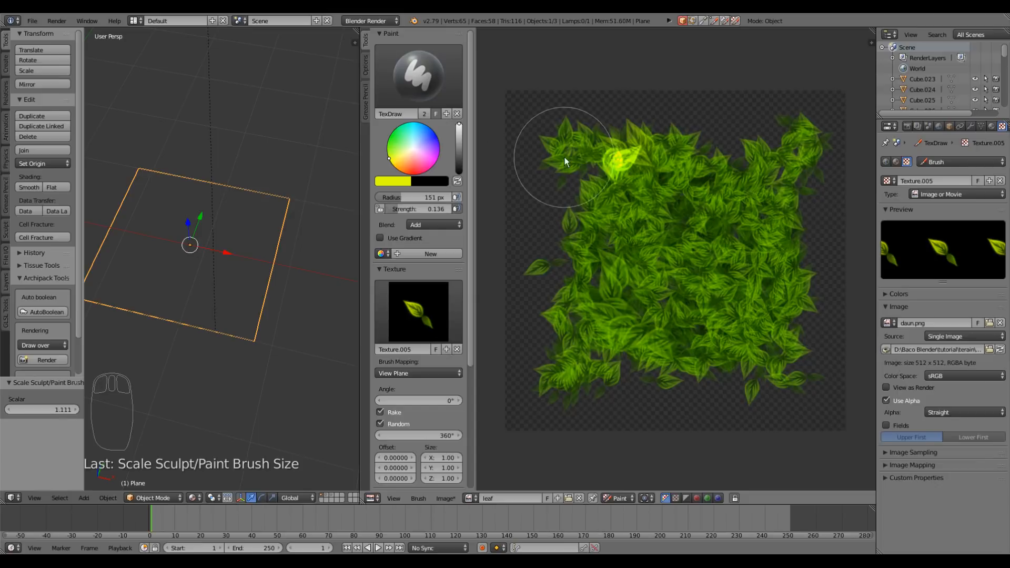
Set the brush blend to Mix with strength 1.000 and paint large yellow leaf highlights across the clump
mouse_move(553, 140)
left_mouse_down()
mouse_move(573, 137)
mouse_move(595, 210)
left_mouse_up()
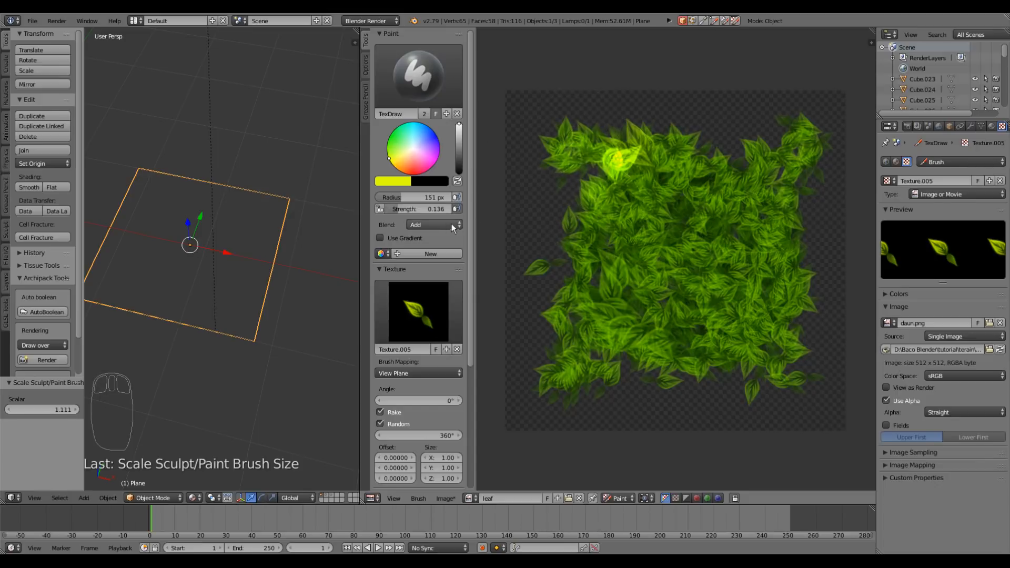
left_click(427, 224)
left_click(416, 212)
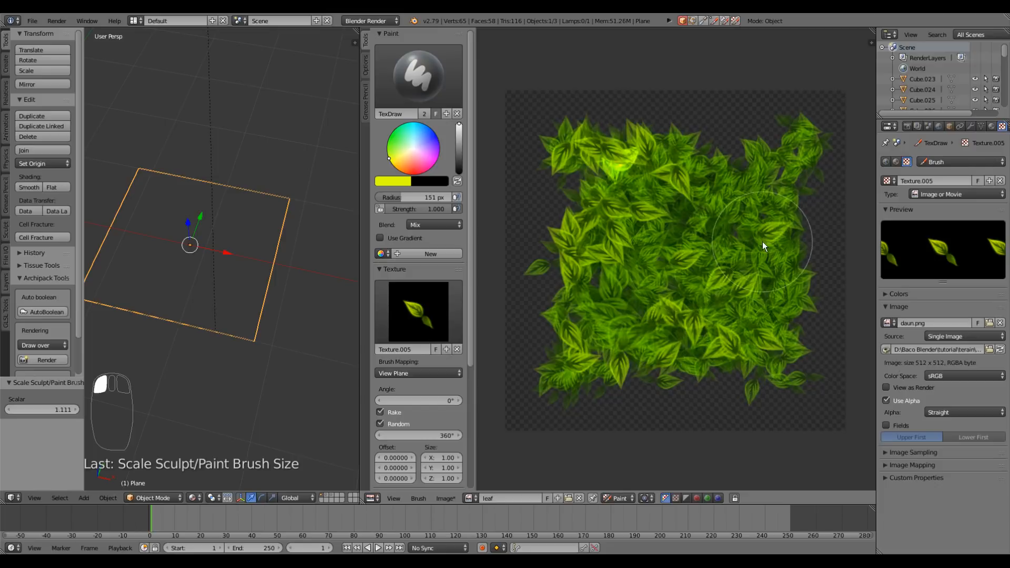
left_click(736, 226)
left_click(763, 200)
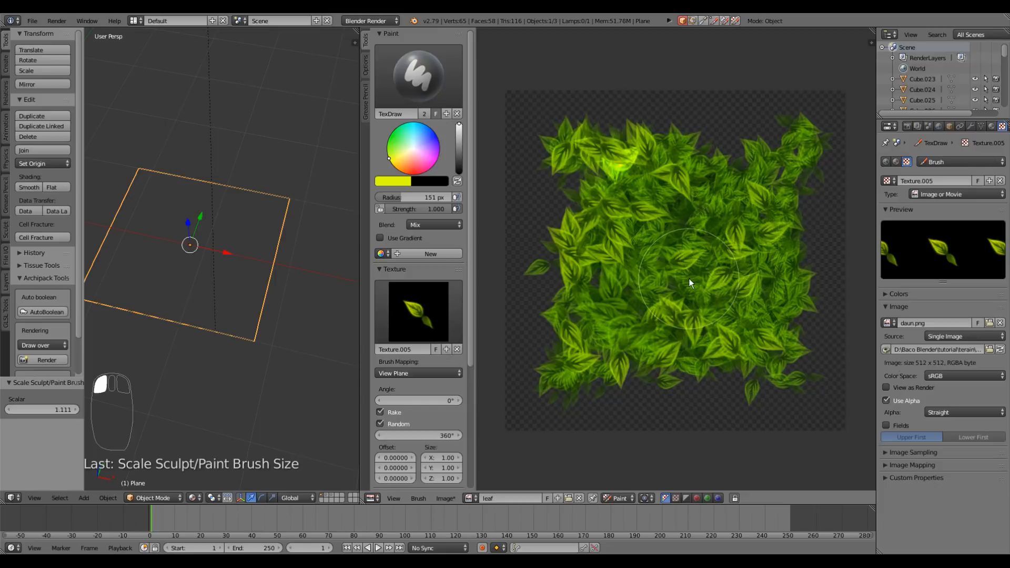
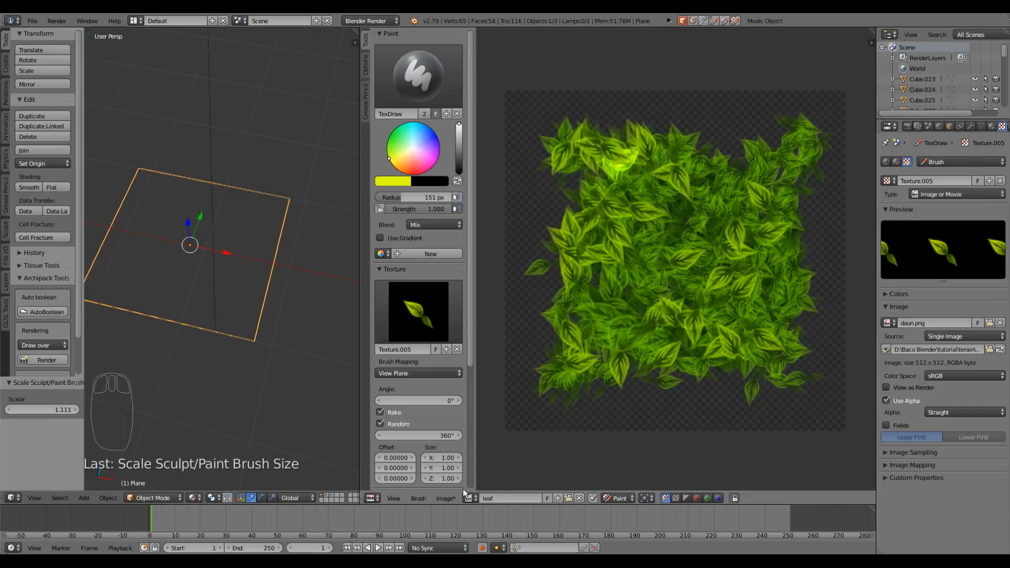
Save the painted image over leaf.png in the terain folder
left_click(453, 498)
left_click(494, 414)
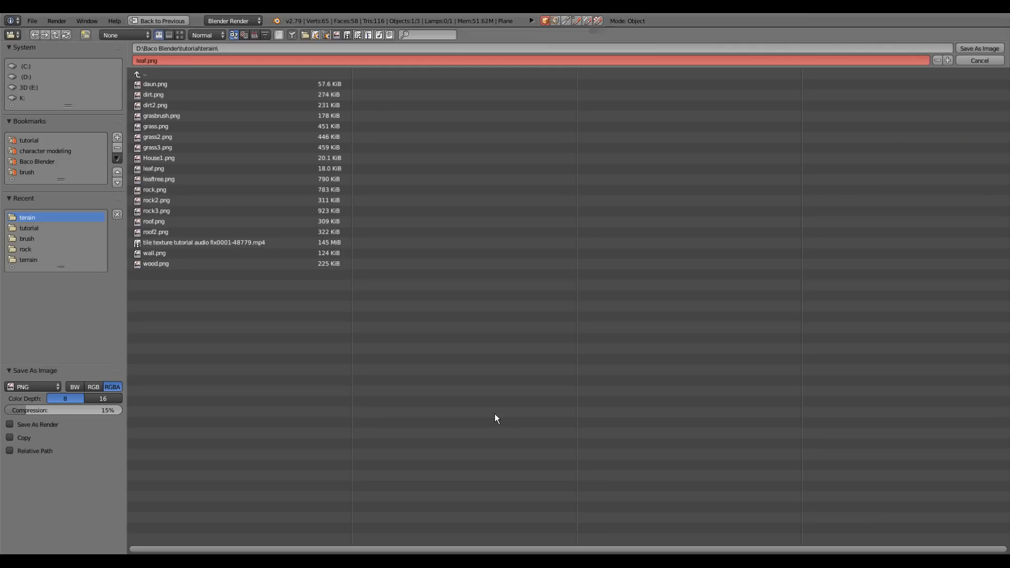
key("Return")
Show the plane's leaf material texture and enable its Alpha influence at 1.000
mouse_move(465, 74)
left_mouse_down()
mouse_move(603, 74)
mouse_move(479, 75)
left_mouse_up()
mouse_move(263, 257)
middle_mouse_down()
mouse_move(207, 213)
mouse_move(185, 251)
mouse_move(235, 254)
mouse_move(198, 264)
middle_mouse_up()
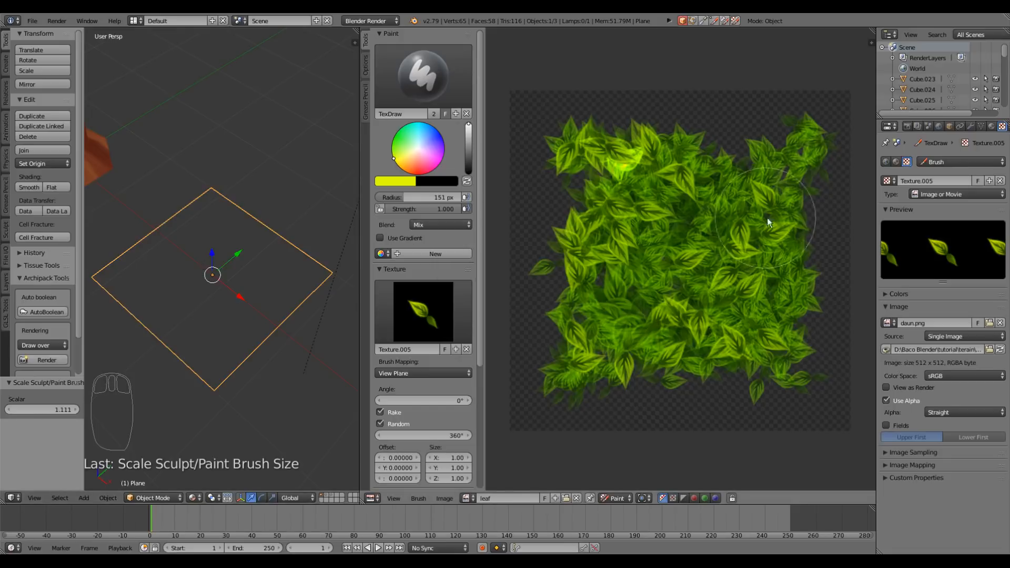
left_click(896, 162)
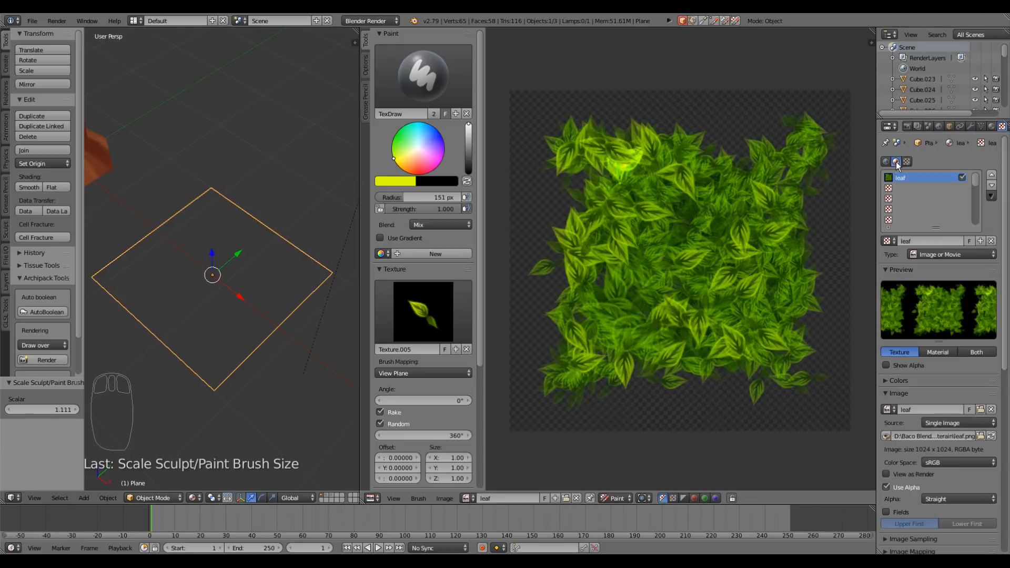
scroll(938, 276, "down", 15)
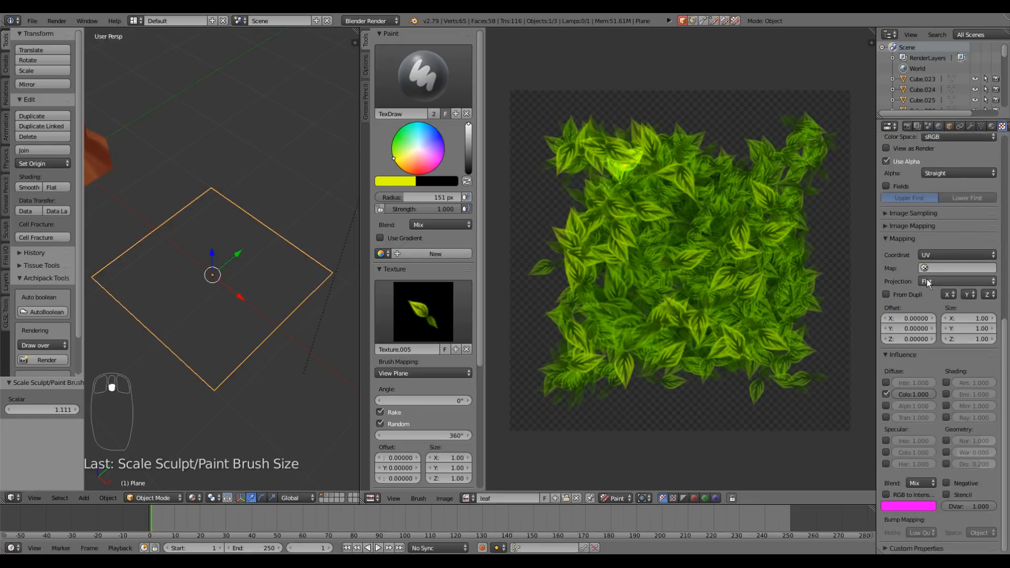
left_click(886, 406)
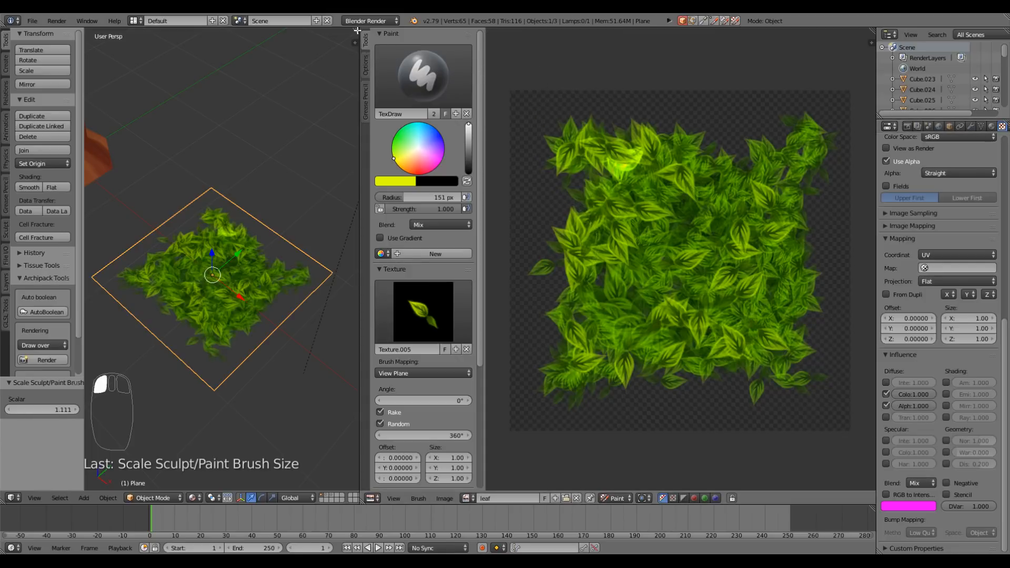
Merge the image editor area into the 3D view so the leaf plane has the full workspace
mouse_move(358, 30)
left_mouse_down()
mouse_move(699, 79)
mouse_move(604, 295)
left_mouse_up()
scroll(534, 315, "up", 5)
scroll(513, 316, "down", 5)
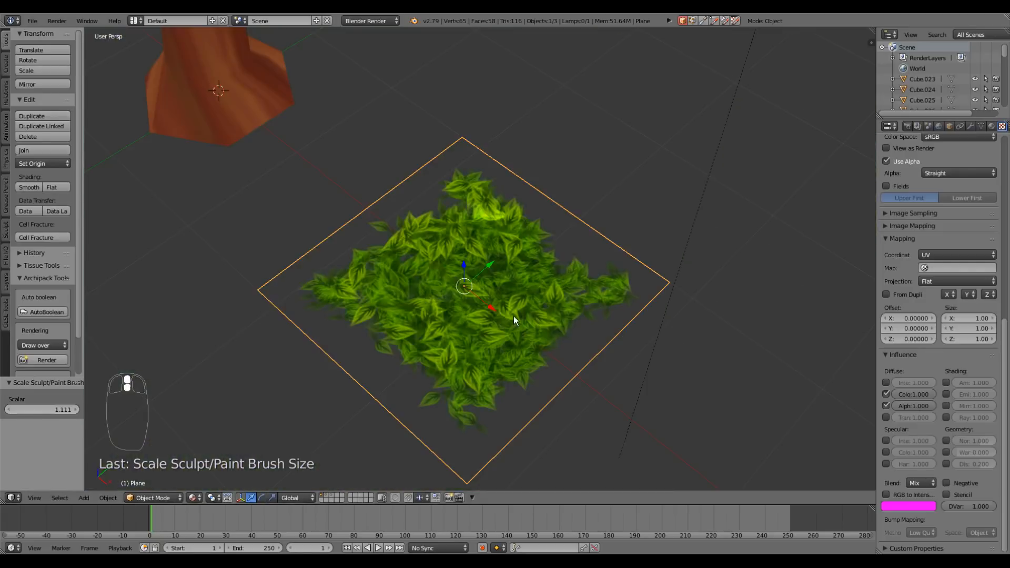
Enter Edit Mode on the leaf plane and knife-cut both diagonals from corner to corner
key("Tab")
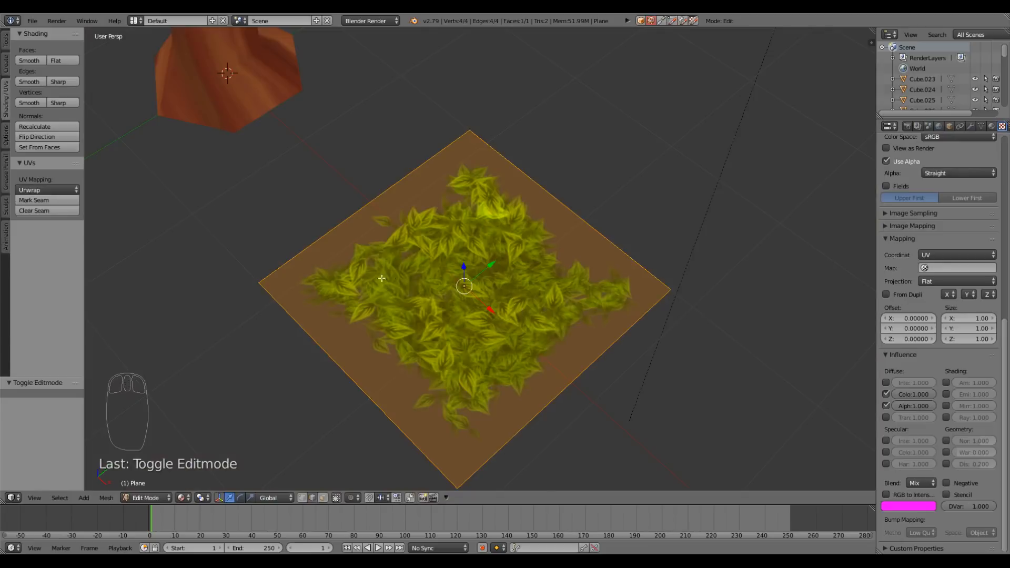
key("k")
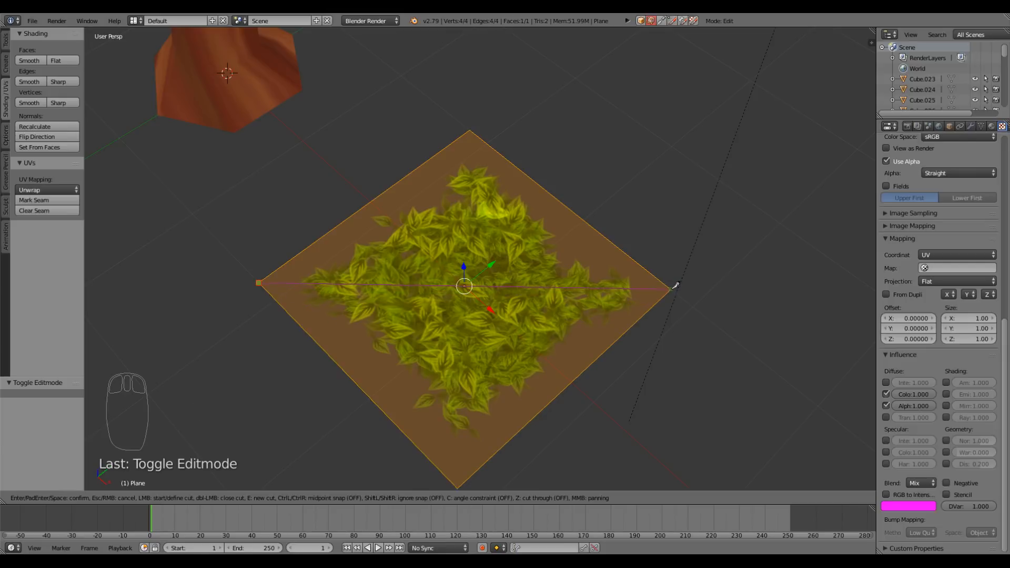
left_click(670, 288)
key("Return")
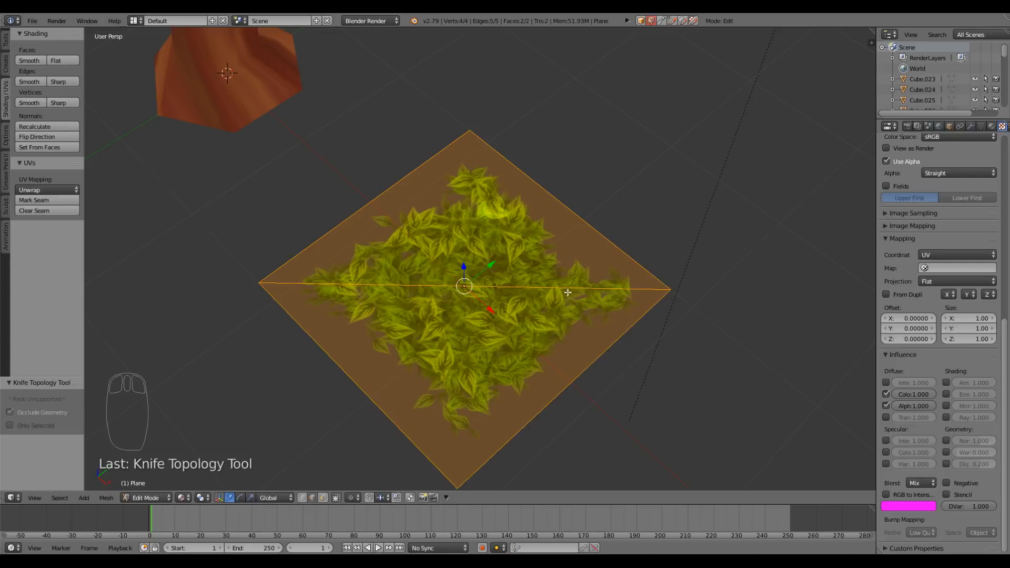
key("k")
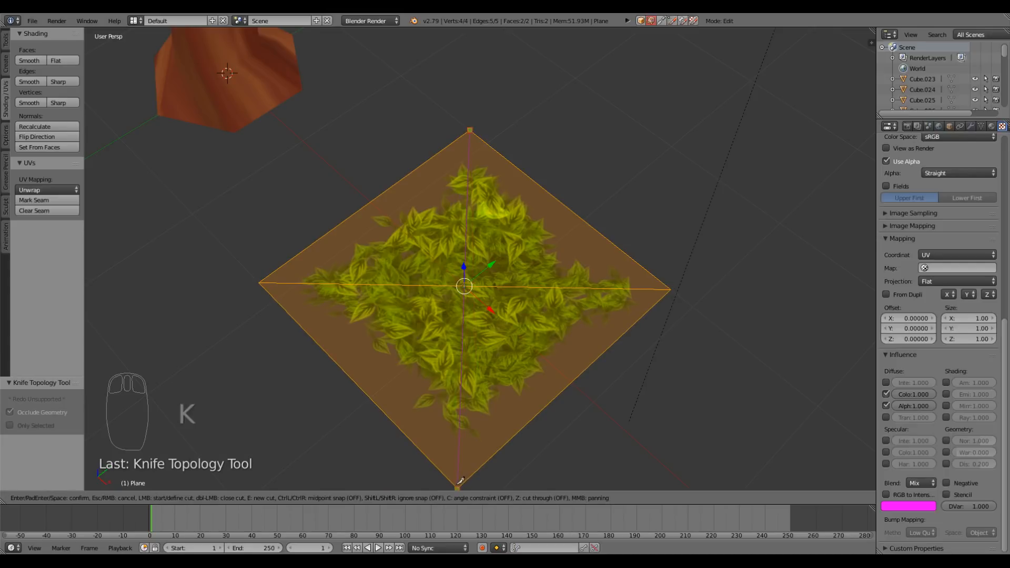
key("Return")
Knife-cut a small closed square around the plane's centre, with its corners halfway along the inner diagonals
middle_click_drag(416, 280, 475, 280, "shift")
key("k")
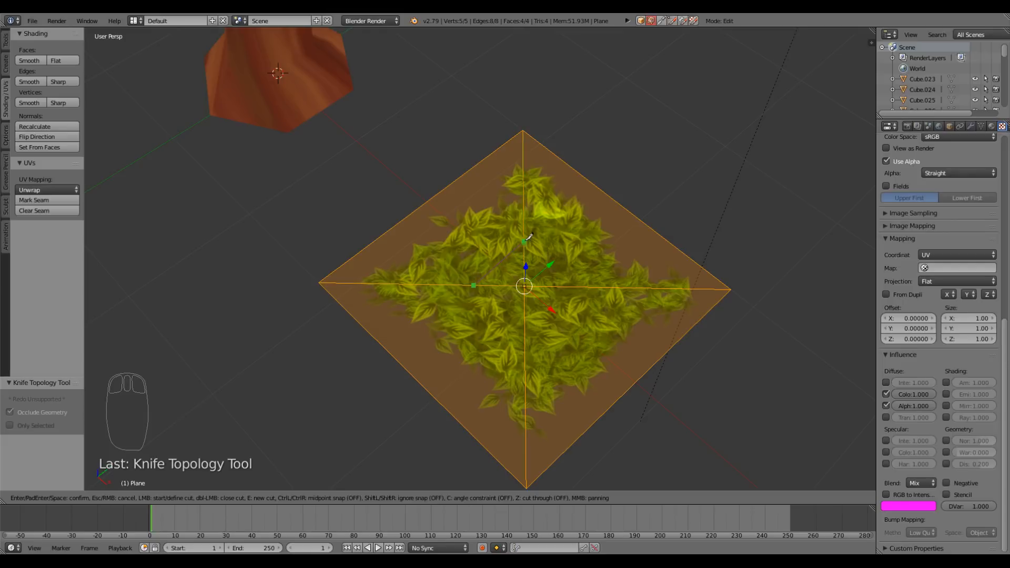
left_click(524, 241)
left_click(574, 287)
left_click(526, 335)
left_click(474, 285)
key("Return")
Add a centred loop cut between the small inner square and the plane's outer border
key("ctrl+r")
left_click(410, 275)
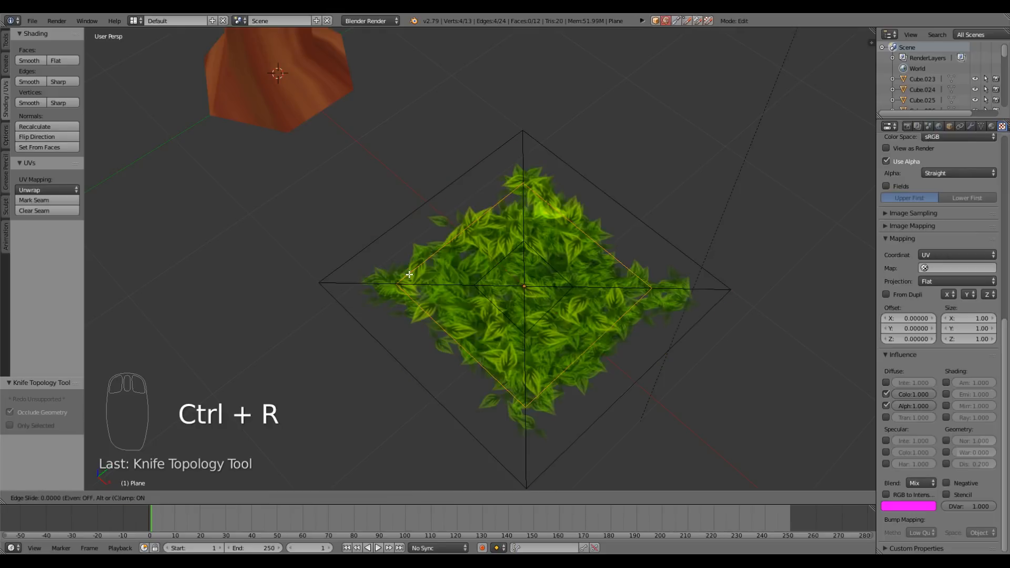
left_click(410, 275)
Select the four central triangular faces and raise them 0.515 along Z
middle_click_drag(410, 275, 510, 290)
scroll(510, 291, "up", 6)
scroll(512, 293, "down", 6)
right_click(524, 301)
right_click(547, 288, "shift")
right_click(522, 273, "shift")
right_click(497, 287, "shift")
left_click_drag(525, 261, 533, 199)
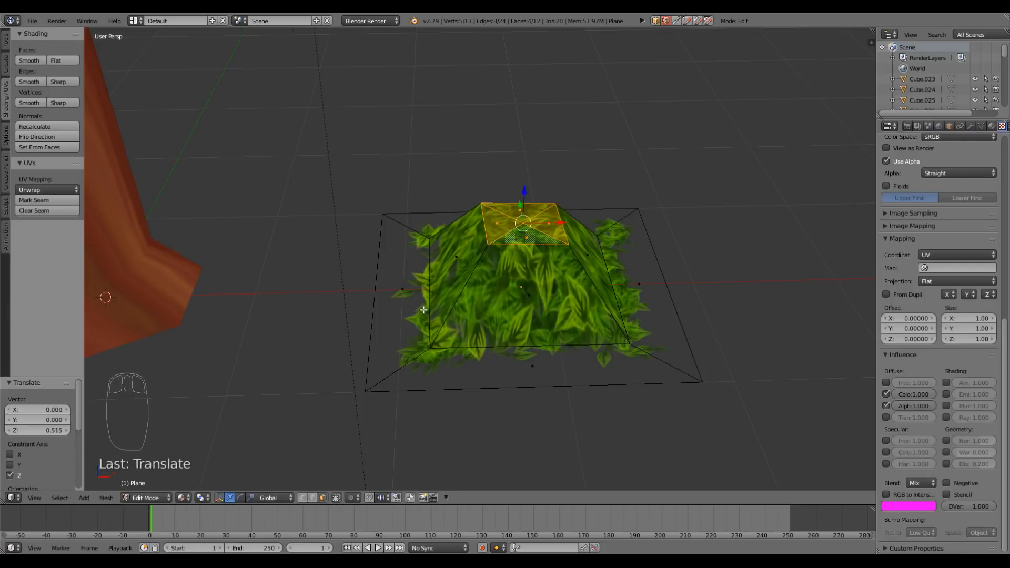
Raise the middle edge loop 0.263 along Z, and lift the plane's centre vertex above the inner square
left_click(312, 497)
right_click(425, 336, "alt")
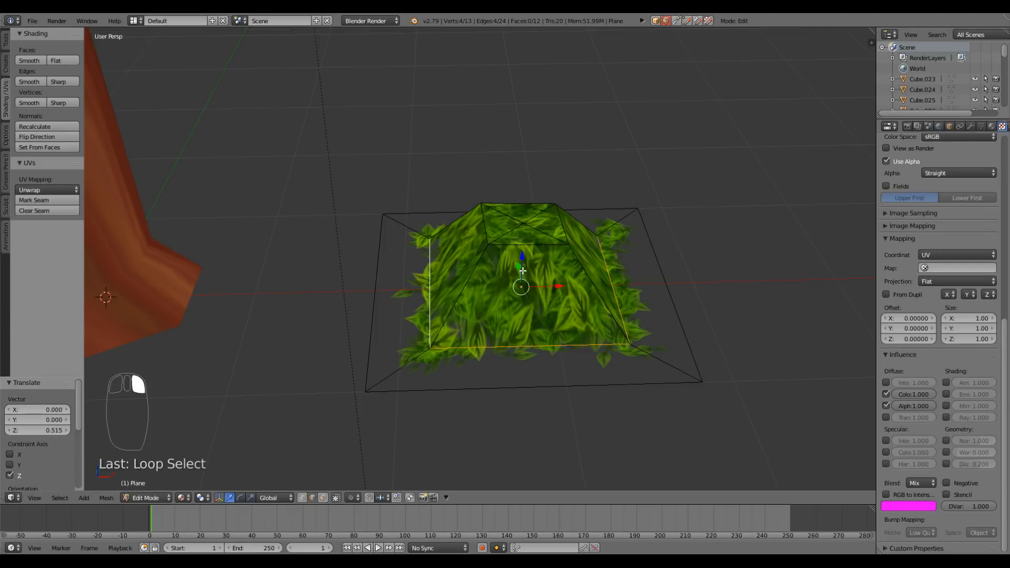
left_click_drag(522, 271, 521, 230)
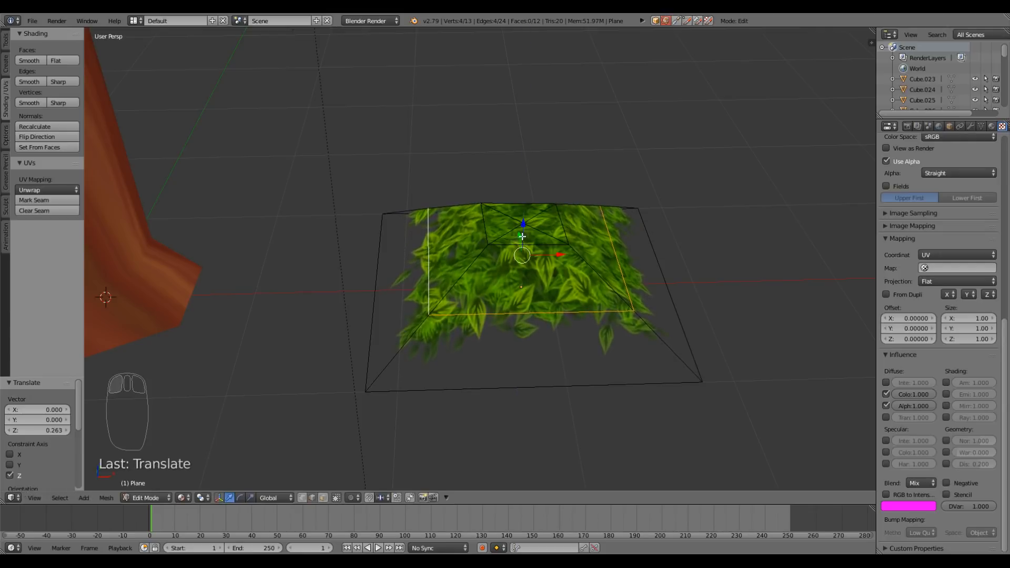
left_click(303, 498)
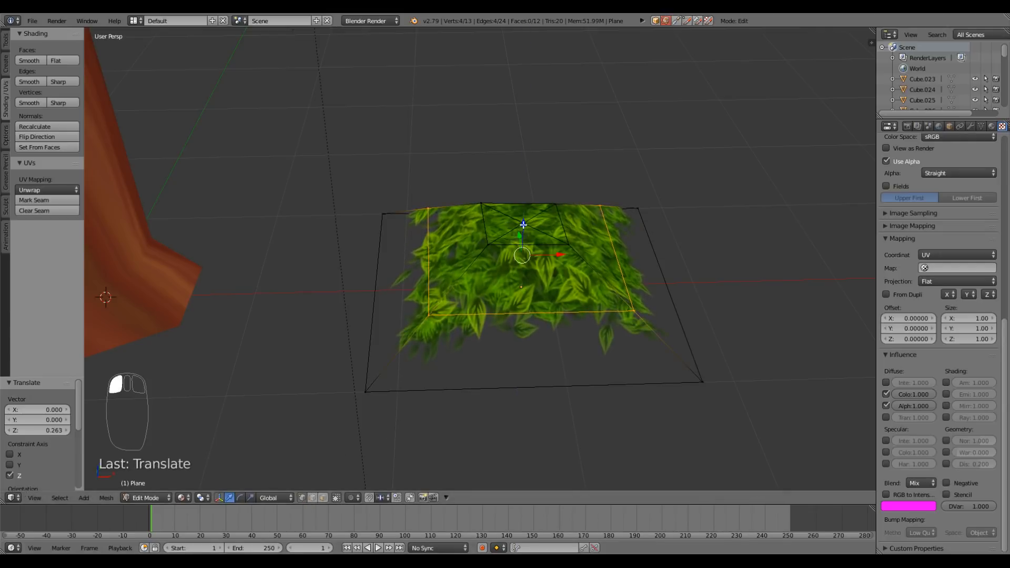
right_click(523, 220)
left_click_drag(525, 209, 528, 187)
Scale the middle edge loop by 1.124 and enlarge the inner edge loop slightly
middle_click_drag(529, 221, 569, 221)
right_click(548, 316, "alt")
key("s")
left_click(555, 337)
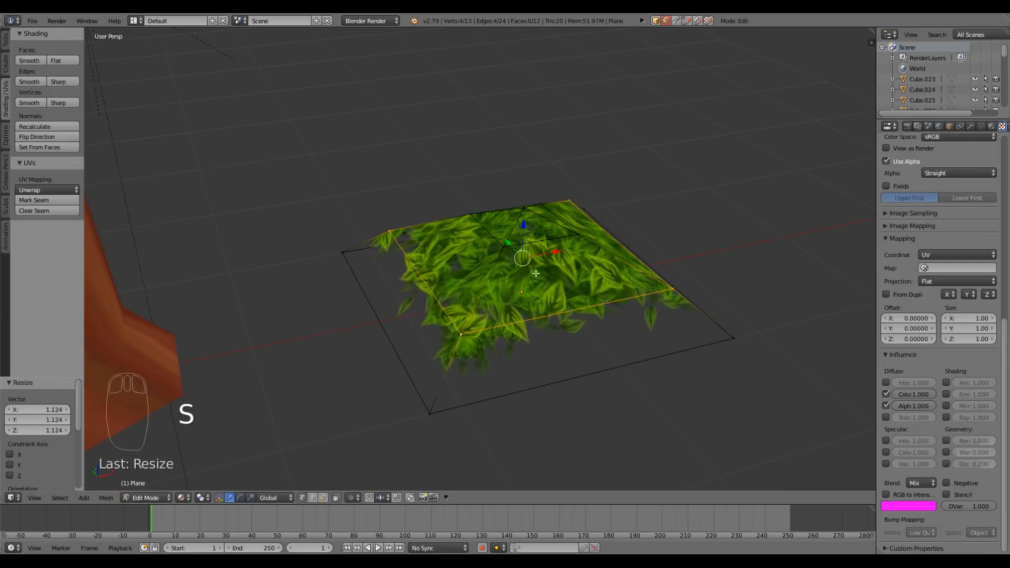
right_click(538, 244, "alt")
key("s")
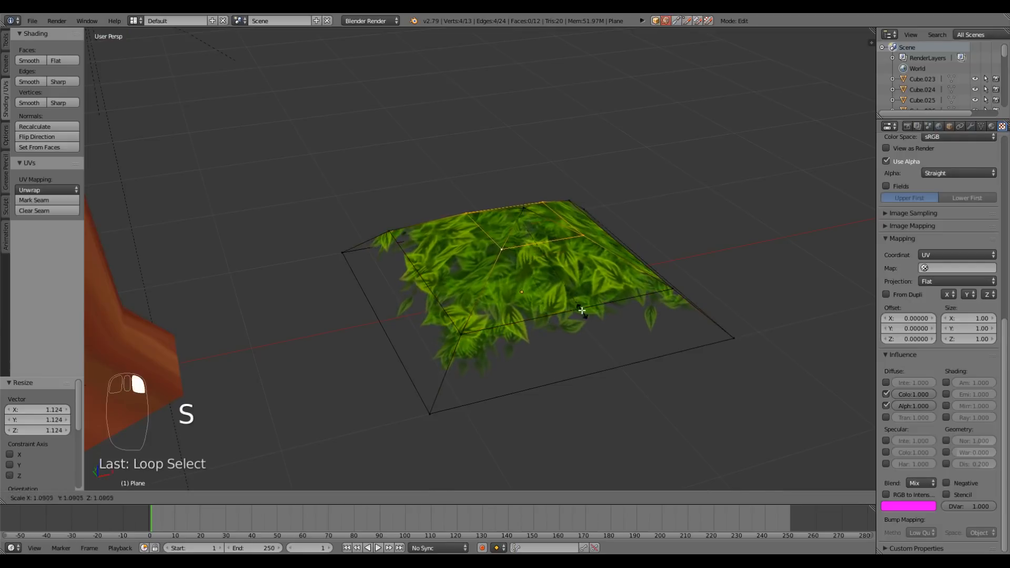
left_click(596, 333)
Lower the inner edge loop slightly and move the plane's outer border down 0.159 along Z
middle_click_drag(554, 256, 550, 221)
left_click_drag(524, 192, 524, 198)
right_click(533, 342, "alt")
left_click_drag(523, 283, 524, 311)
Move the middle edge loop down 0.076 along Z and return to Object Mode
middle_click_drag(625, 406, 558, 399)
right_click(583, 288, "alt")
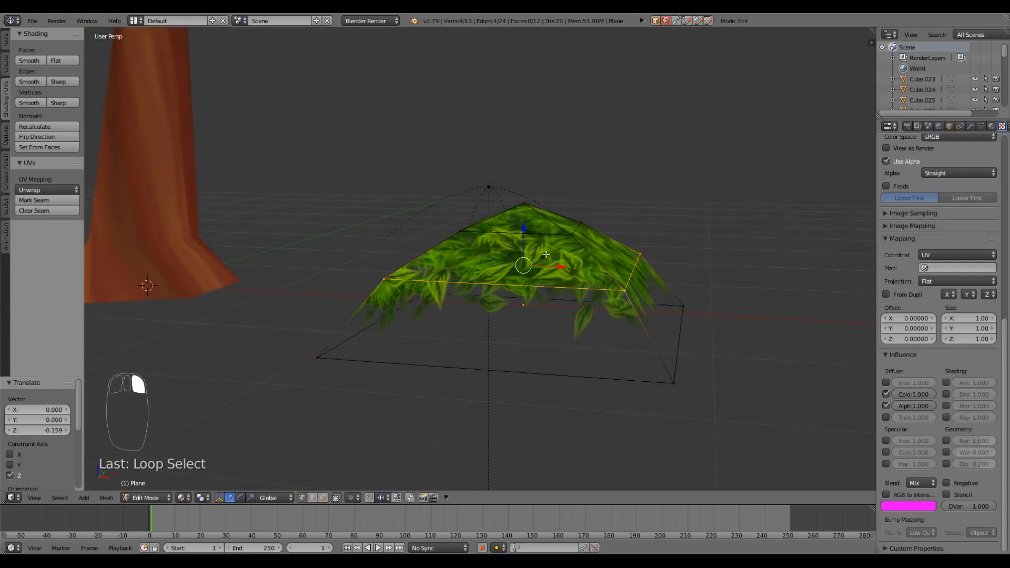
left_click_drag(524, 232, 524, 245)
scroll(524, 252, "down", 4)
middle_click_drag(524, 252, 481, 356)
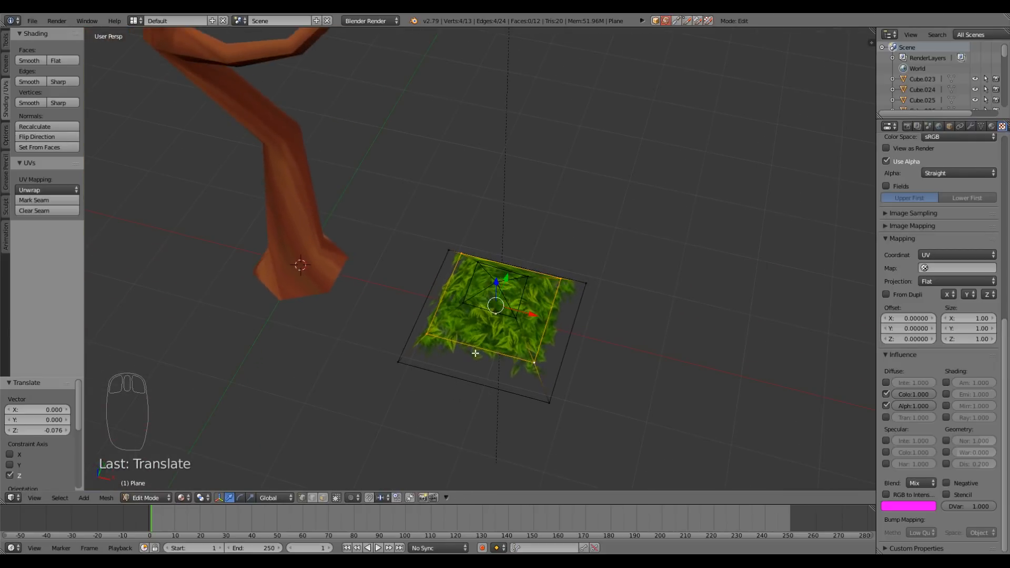
scroll(478, 354, "up", 4)
key("Tab")
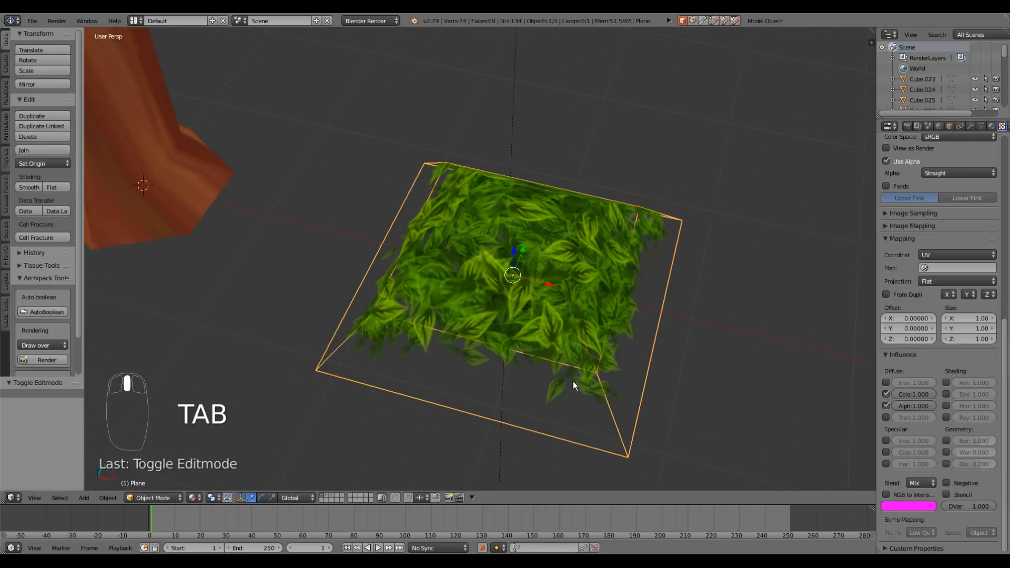
Apply smooth shading to the leaf plane and move it -3.011 along X onto the tree trunk
middle_click_drag(573, 381, 458, 252)
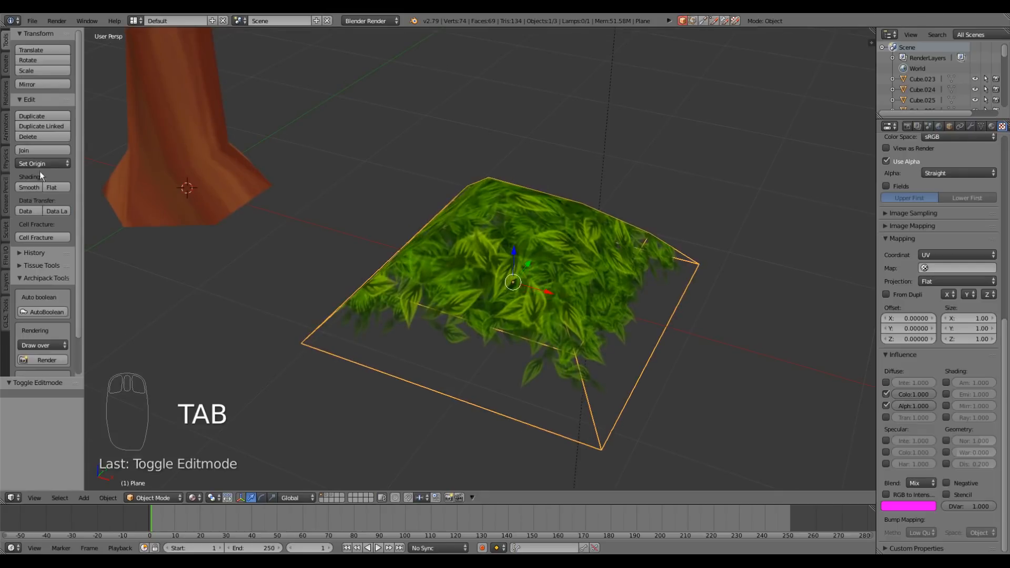
left_click(29, 187)
scroll(510, 346, "down", 5)
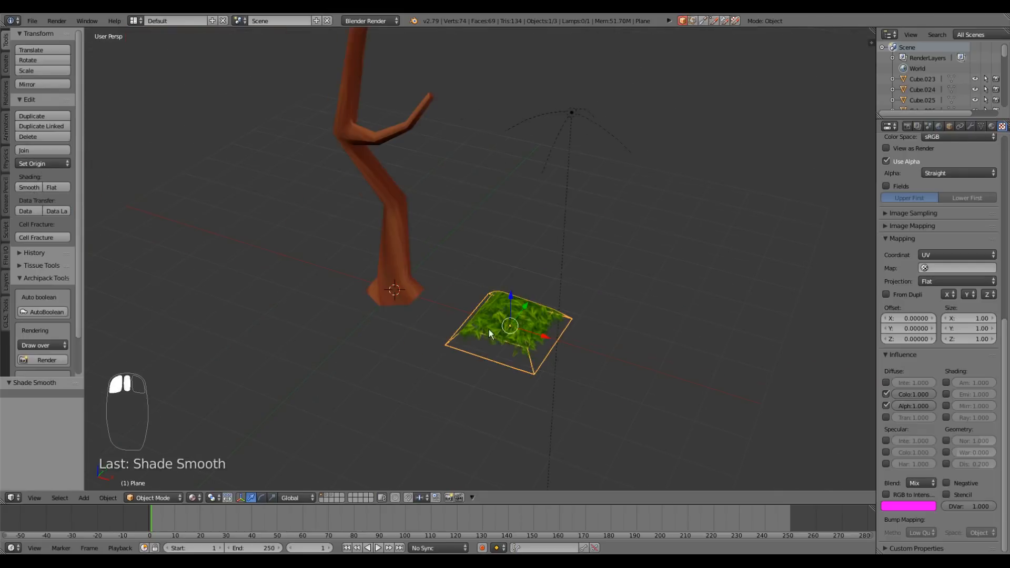
middle_click_drag(489, 330, 517, 342)
key("g")
key("x")
left_click(405, 322)
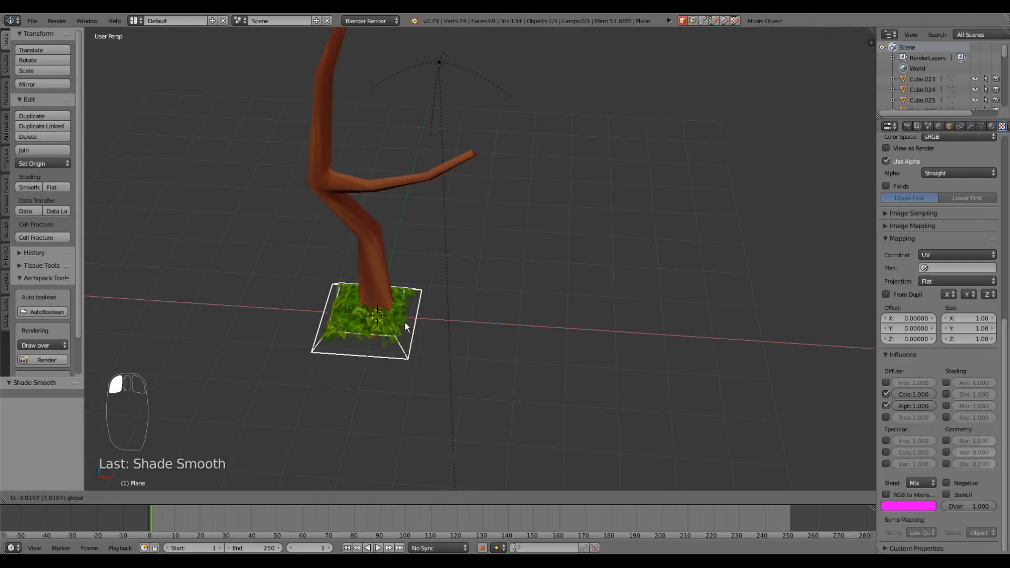
Raise the leaf plane 6.563 along Z to the trunk's upper tip and shift it slightly along X
scroll(409, 355, "down", 4)
middle_click_drag(410, 356, 419, 327)
key("g")
key("z")
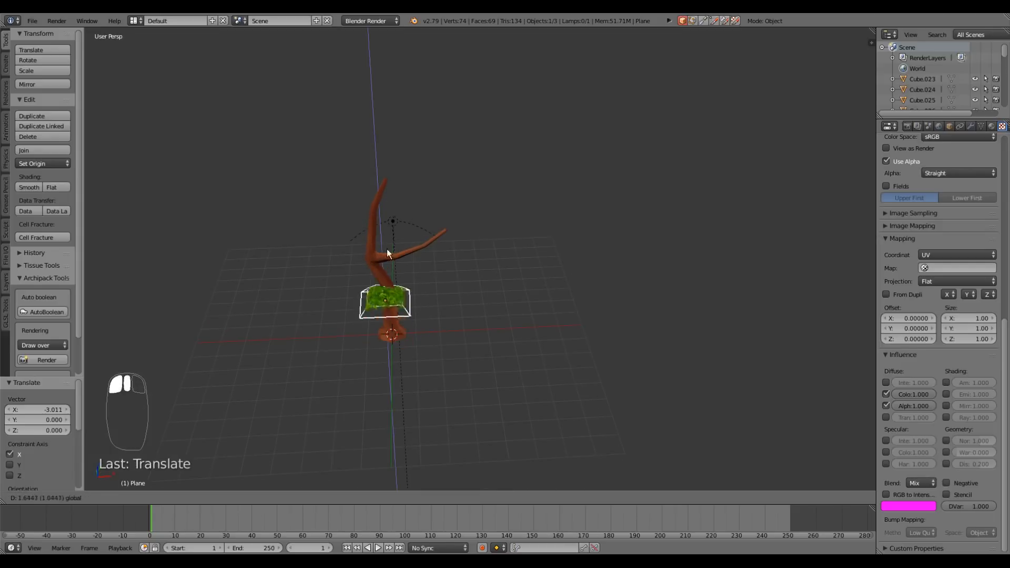
left_click(387, 170)
scroll(388, 158, "up", 4)
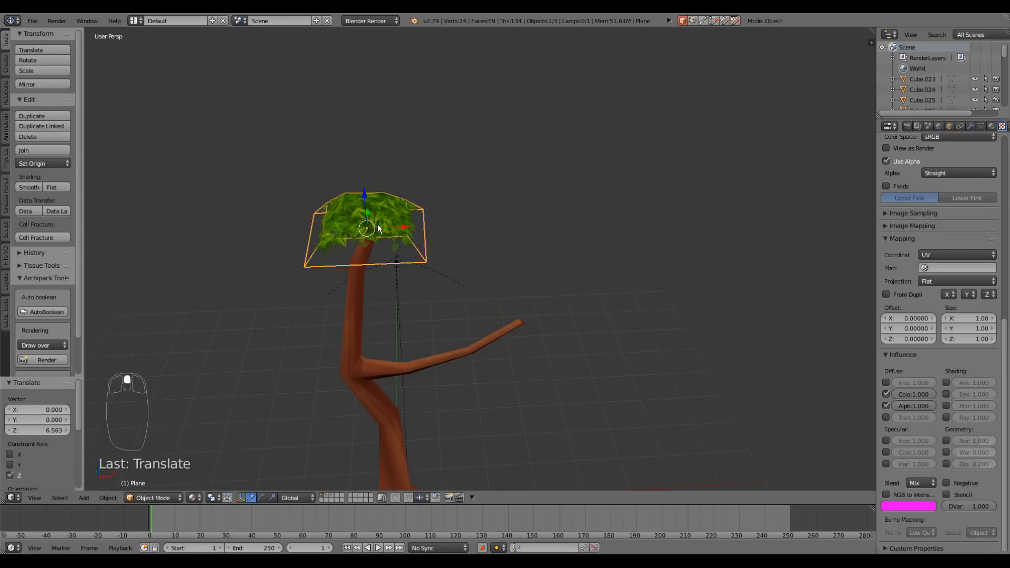
key("g")
key("x")
left_click(400, 226)
Duplicate the leaf plane, lower the copy towards the ground and move it 10.563 along X away from the tree
scroll(401, 230, "down", 2)
middle_click_drag(401, 230, 392, 207, "shift")
key("shift+d")
right_click(392, 207)
left_click_drag(378, 165, 382, 299)
left_click_drag(421, 333, 676, 330)
scroll(655, 322, "up", 4)
scroll(584, 314, "down", 2)
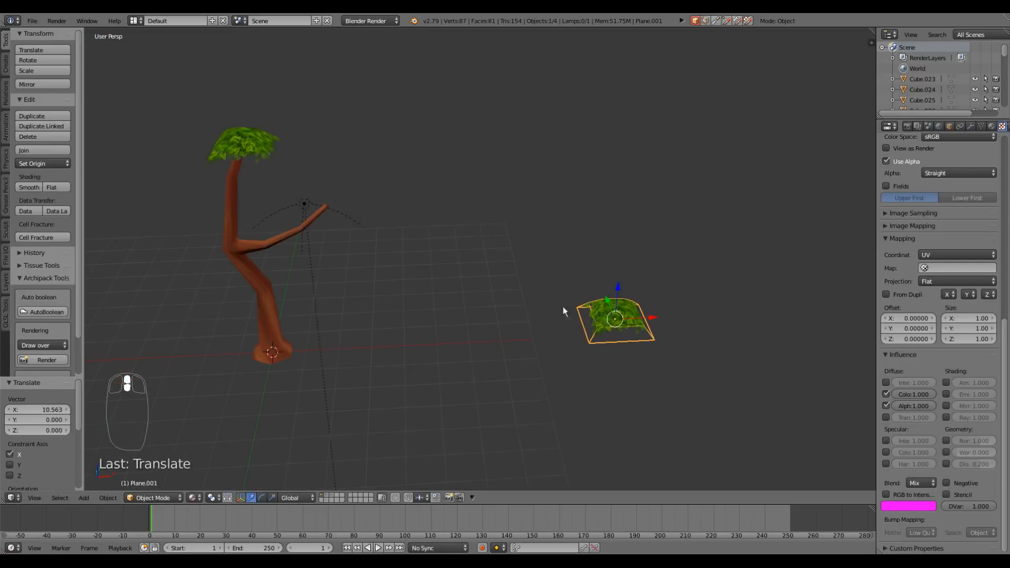
Scale the treetop leaf plane by 2.704 and lower it along Z over the trunk's tip
middle_click_drag(415, 270, 456, 290, "shift")
right_click(311, 173)
key("s")
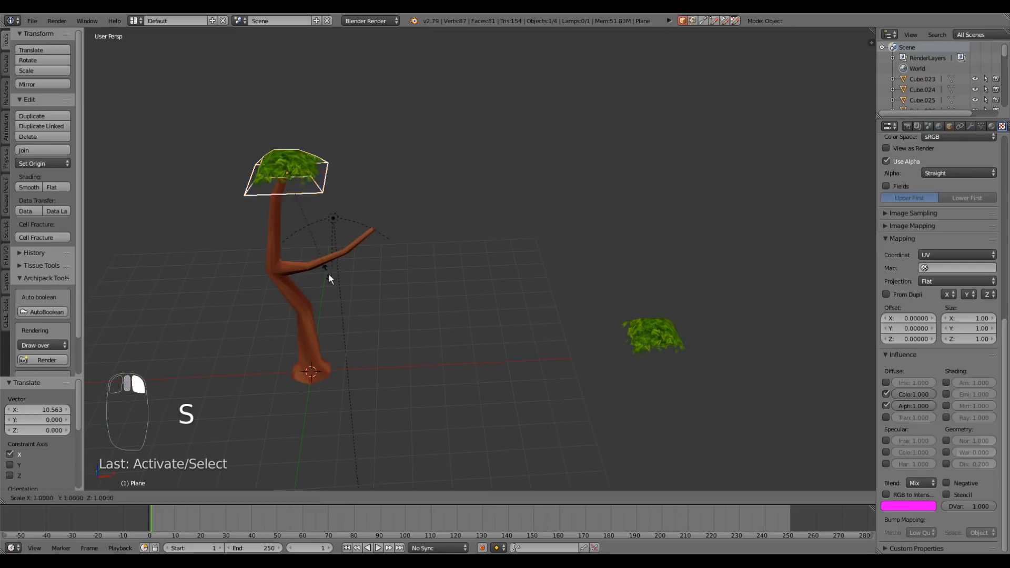
left_click(494, 372)
middle_click_drag(339, 309, 333, 277)
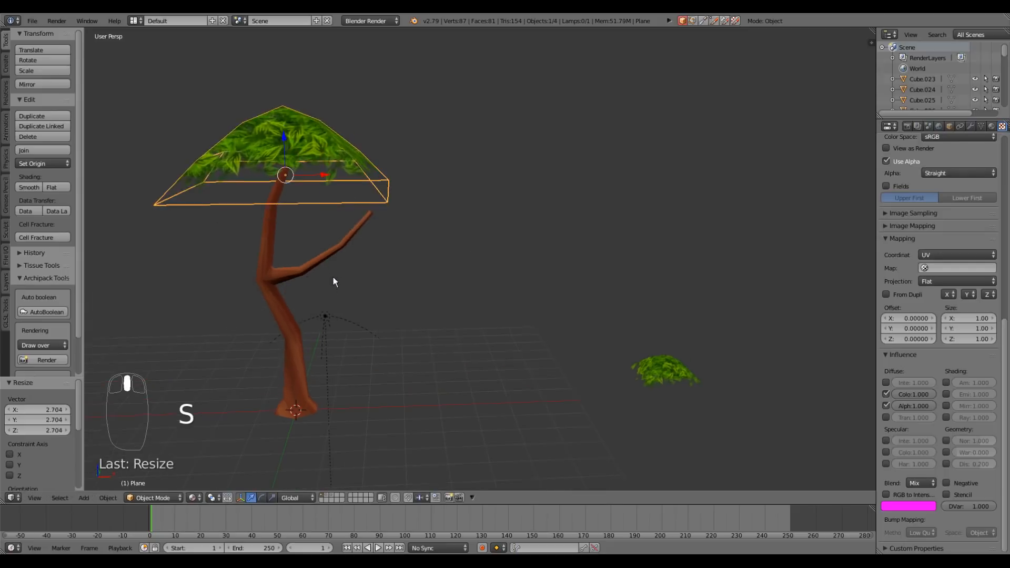
left_click_drag(290, 144, 285, 187)
Duplicate the enlarged leaf plane, raise the copy 0.296 along Z and rotate it 43.8° about Z
key("r")
key("z")
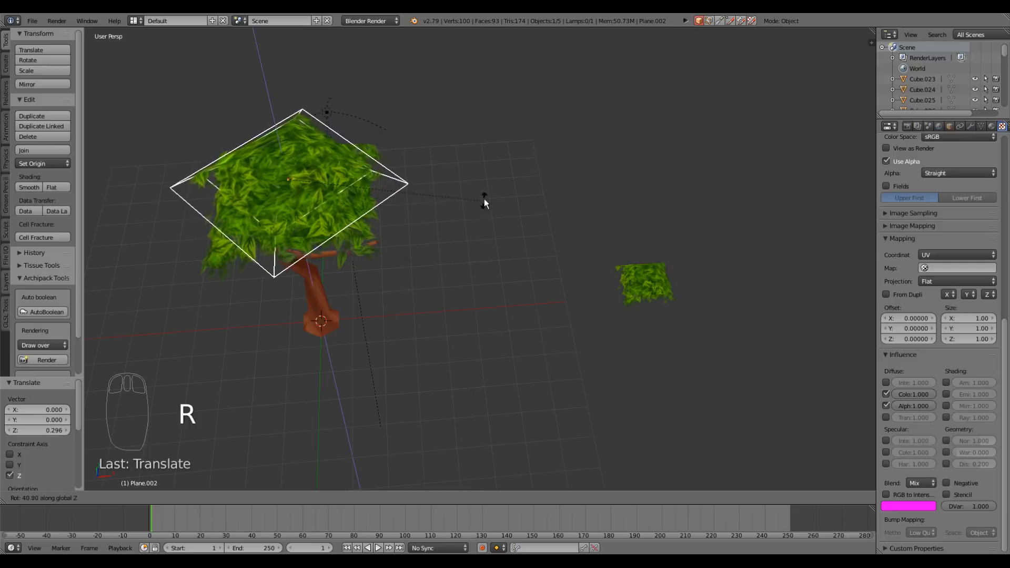
left_click(484, 199)
middle_click_drag(421, 271, 399, 230)
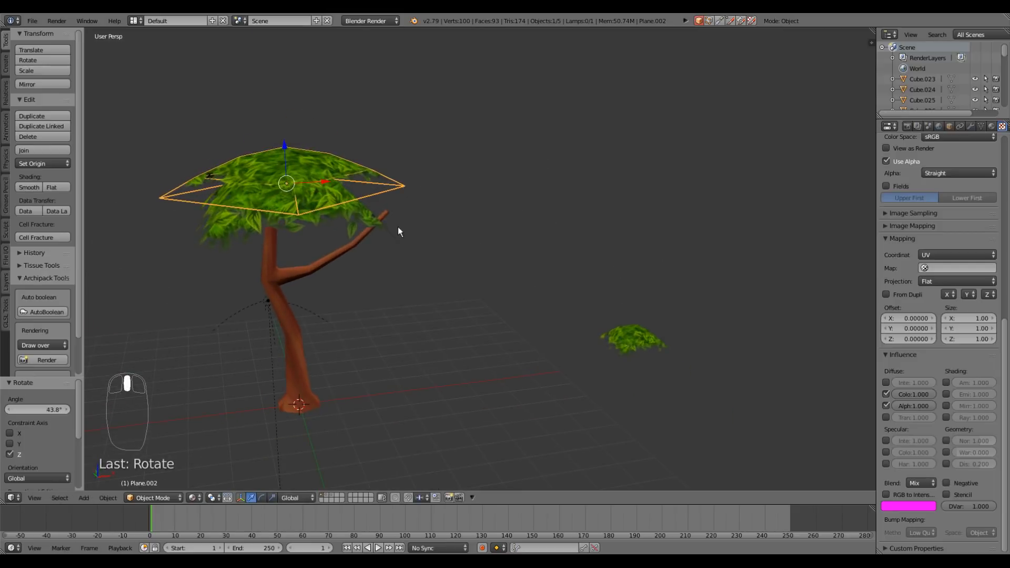
Duplicate the lower canopy leaf plane and move the copy 2.794 along X above the side branch
right_click(221, 230)
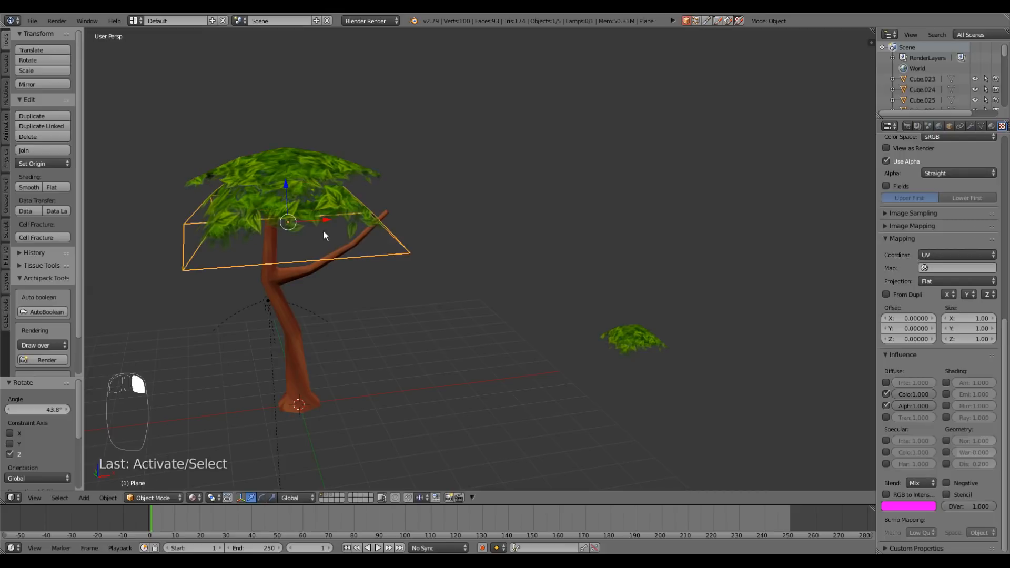
key("shift+d")
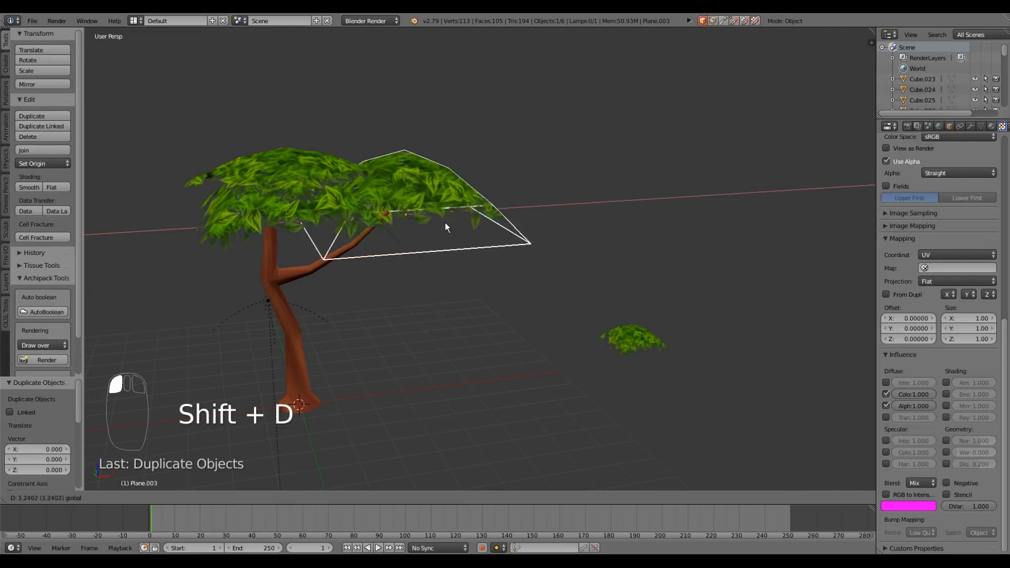
left_click(389, 260)
middle_click_drag(389, 260, 348, 288)
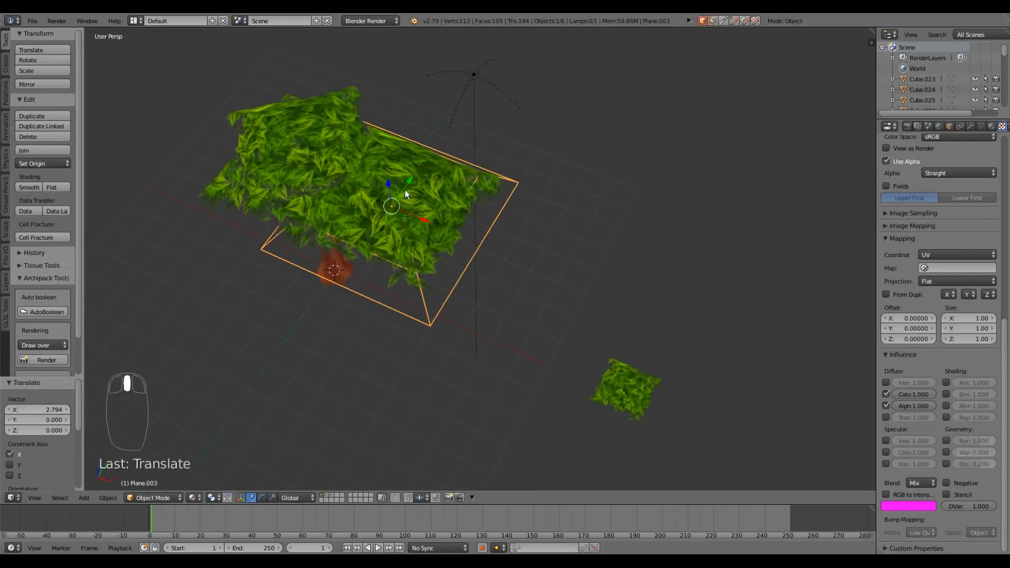
Shrink and lower the side-branch leaf plane, shifting it -0.252 along Y and slightly along X
left_click_drag(405, 191, 402, 196)
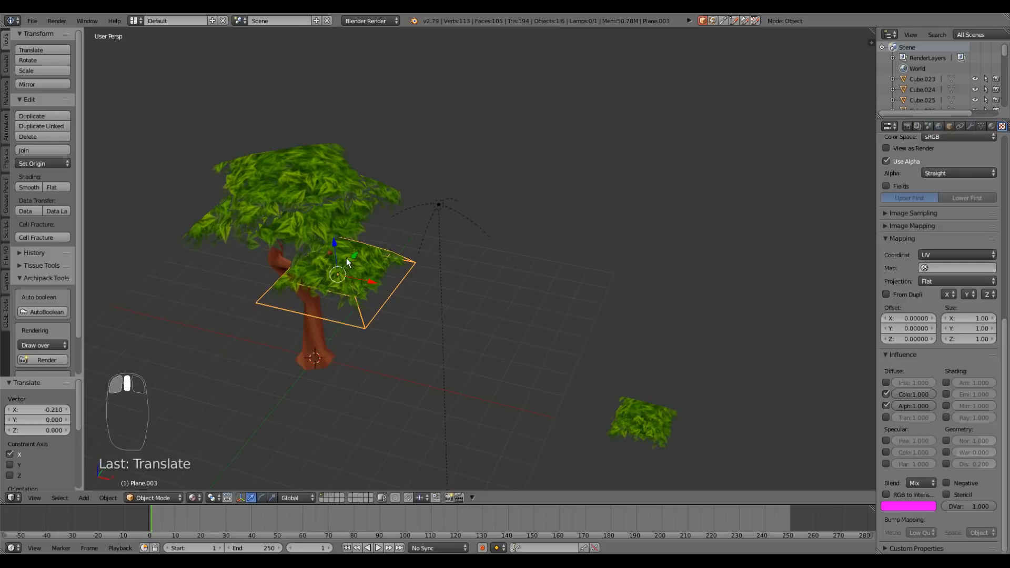
left_click_drag(346, 258, 342, 269)
middle_click_drag(330, 291, 354, 293)
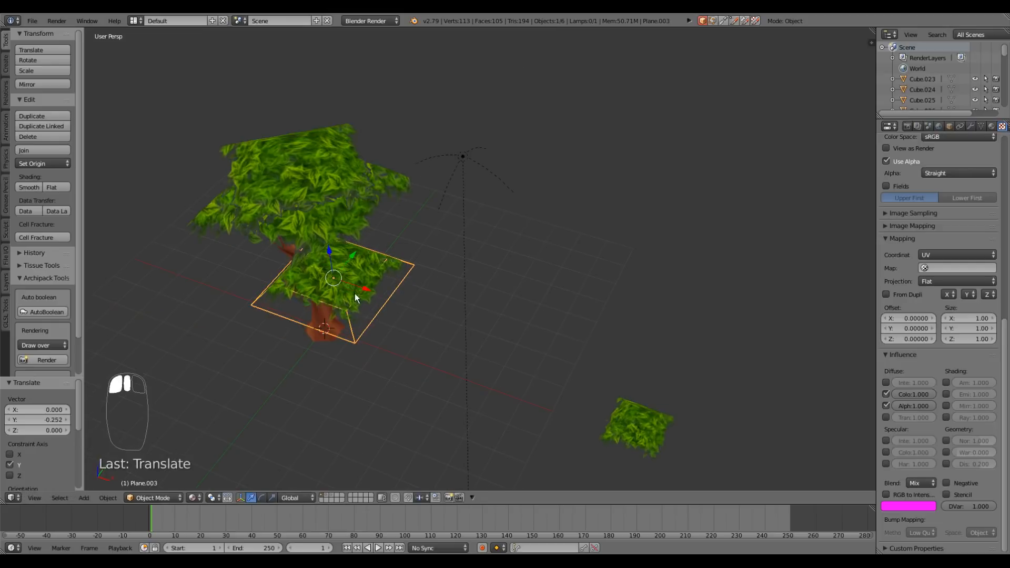
left_click_drag(363, 289, 346, 267)
middle_click_drag(347, 268, 376, 266)
Duplicate the small side-branch leaf plane, raise the copy slightly and scale it along Z
key("shift+d")
right_click(359, 301)
left_click_drag(330, 265, 330, 245)
key("s")
key("z")
left_click(411, 375)
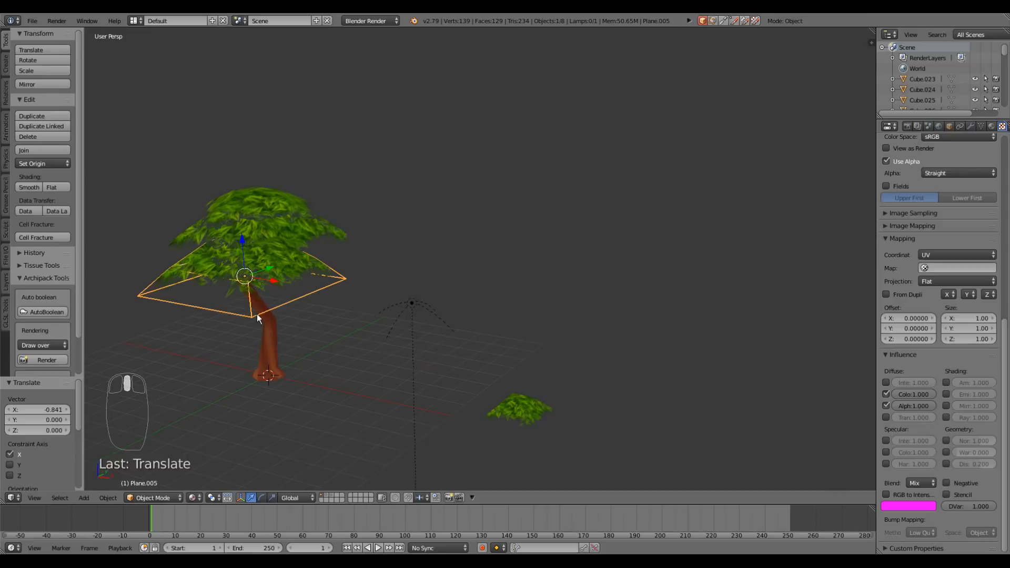
Select the trunk together with all its foliage planes and duplicate them in place
key("b")
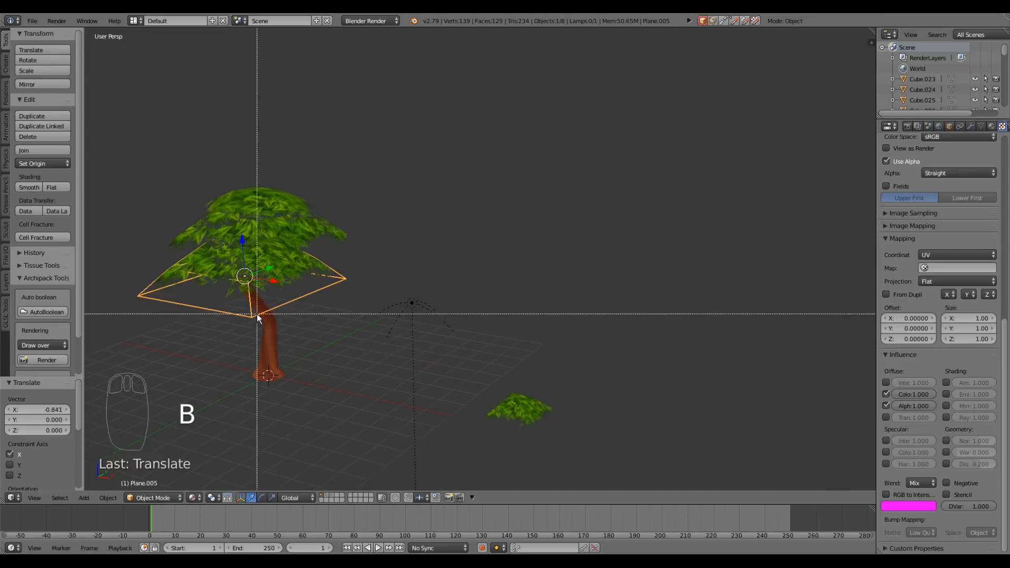
left_click_drag(181, 146, 300, 375)
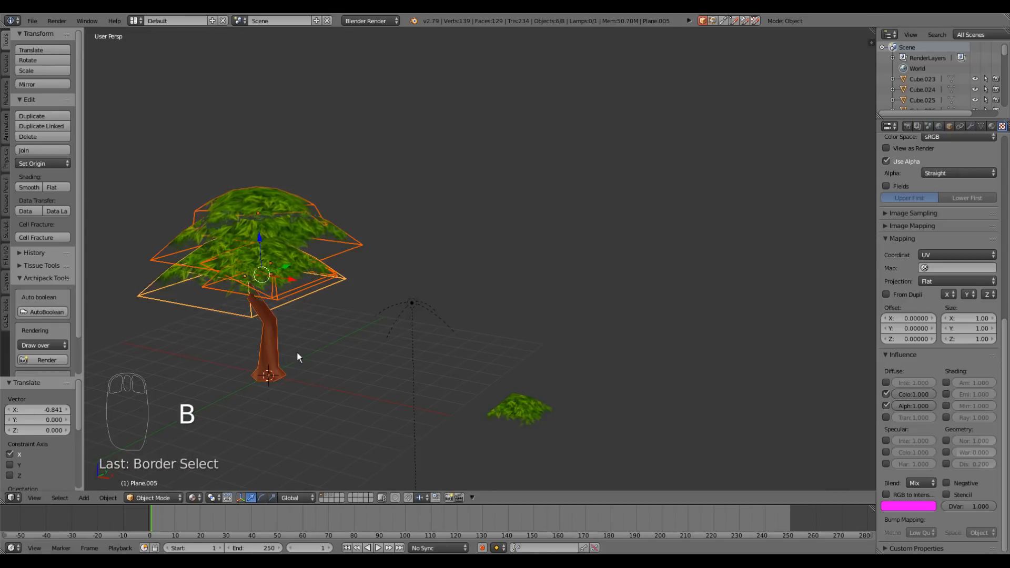
middle_click_drag(297, 352, 346, 337)
key("shift+d")
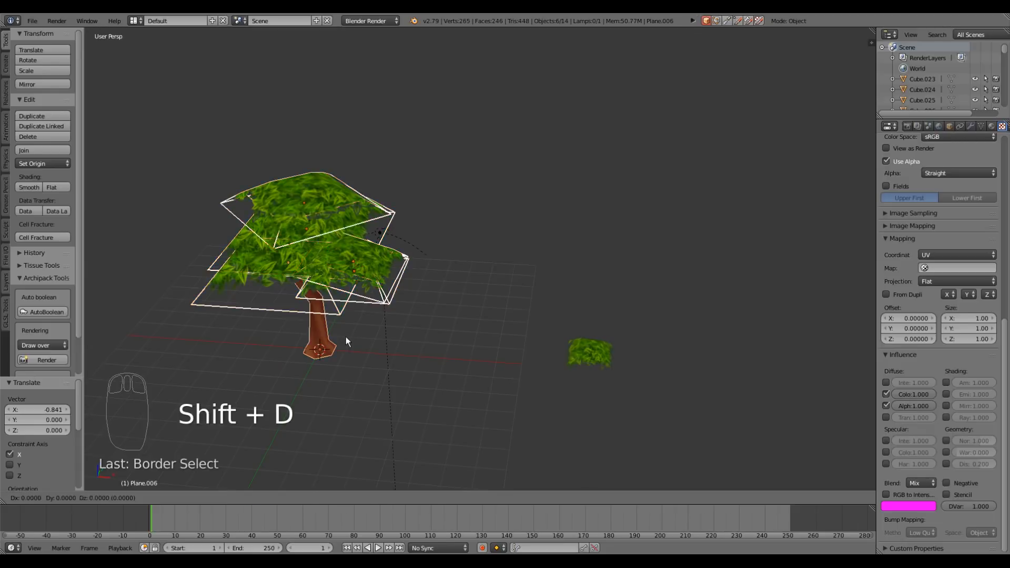
right_click(346, 337)
Move the duplicated tree 15.253 along X and send it to the third layer
key("g")
key("x")
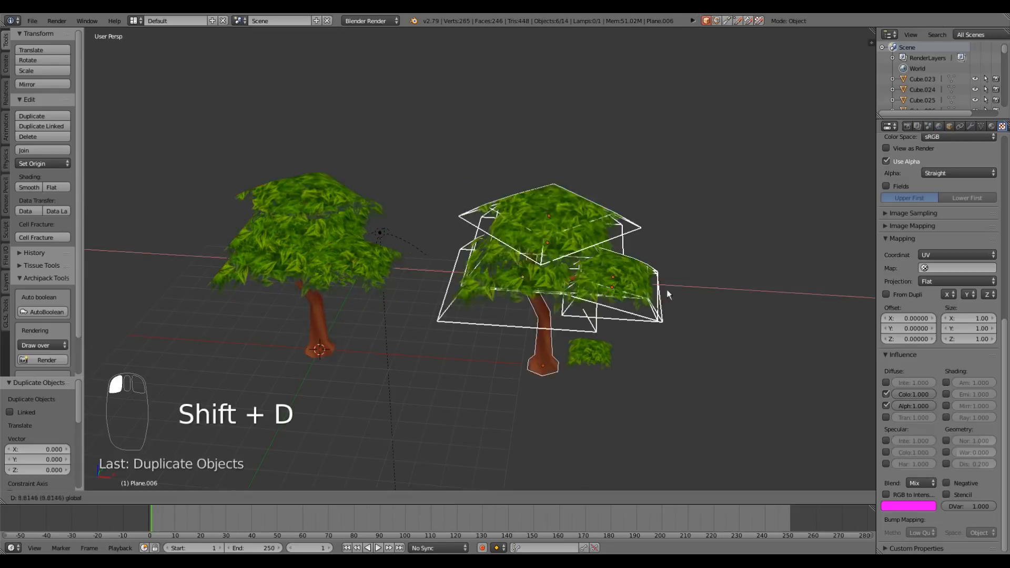
left_click(747, 305)
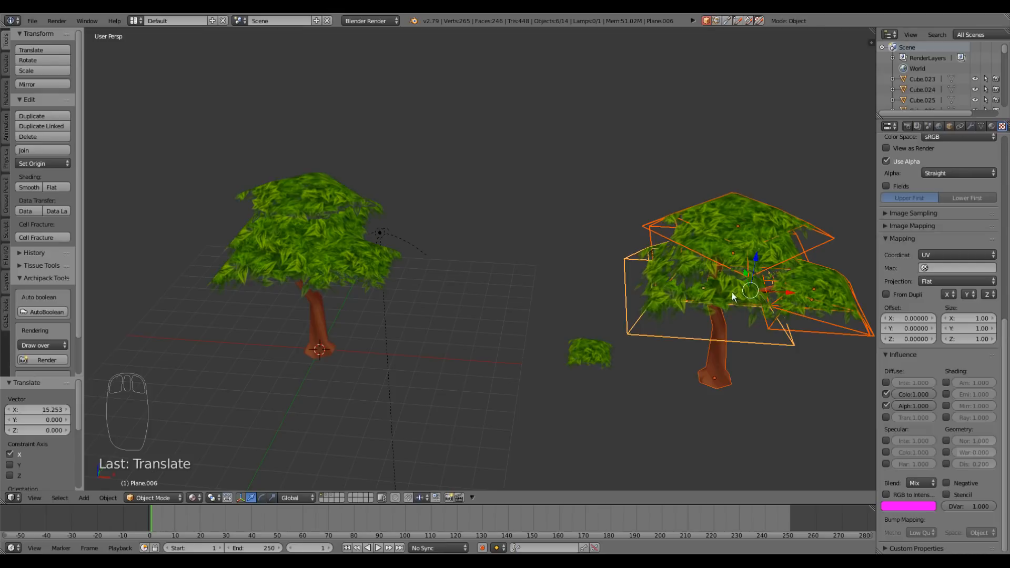
key("m")
left_click(833, 304)
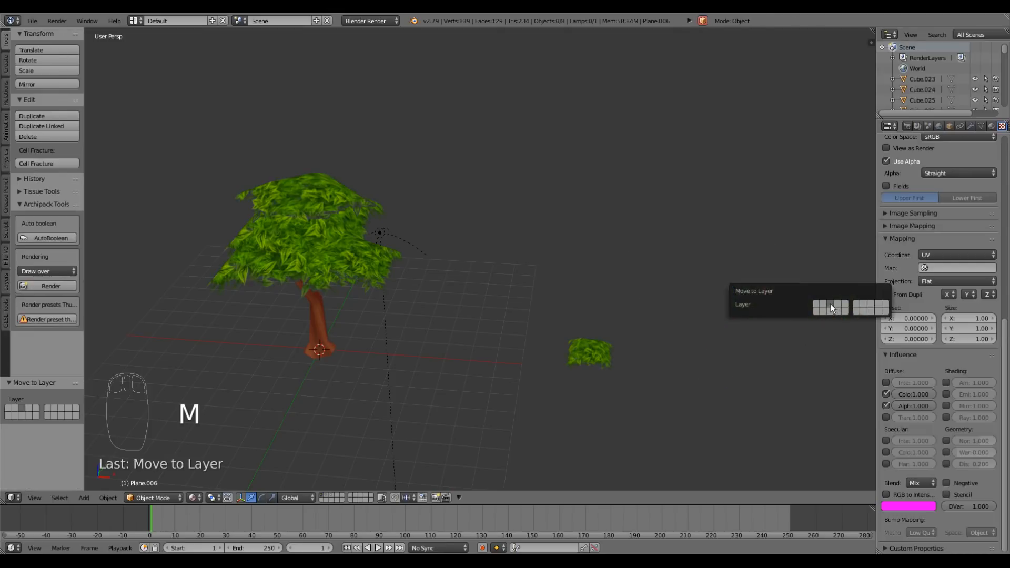
Select the remaining tree's foliage planes with the trunk as active object and join them into one mesh
middle_click_drag(384, 345, 305, 298)
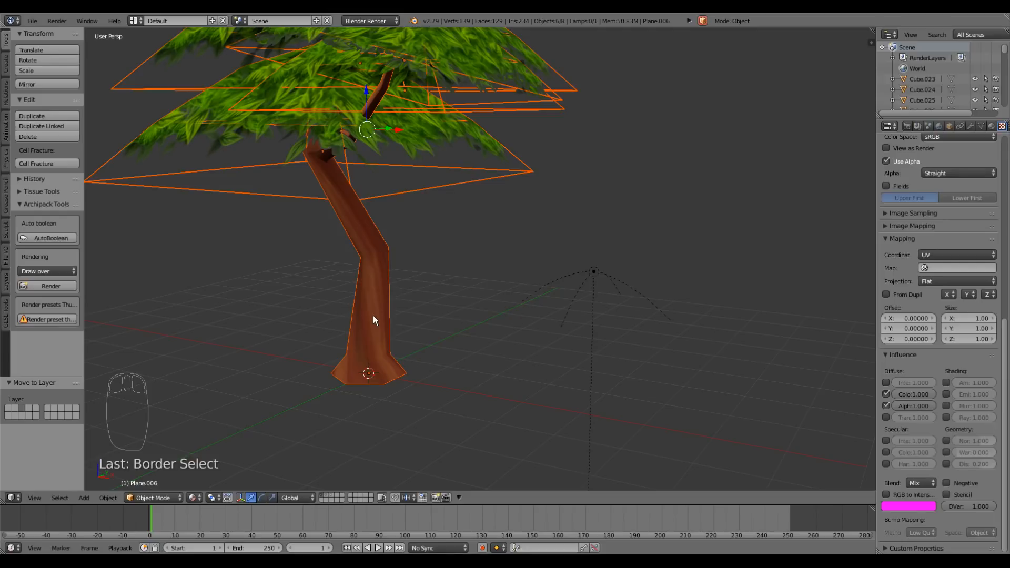
right_click(374, 316, "shift")
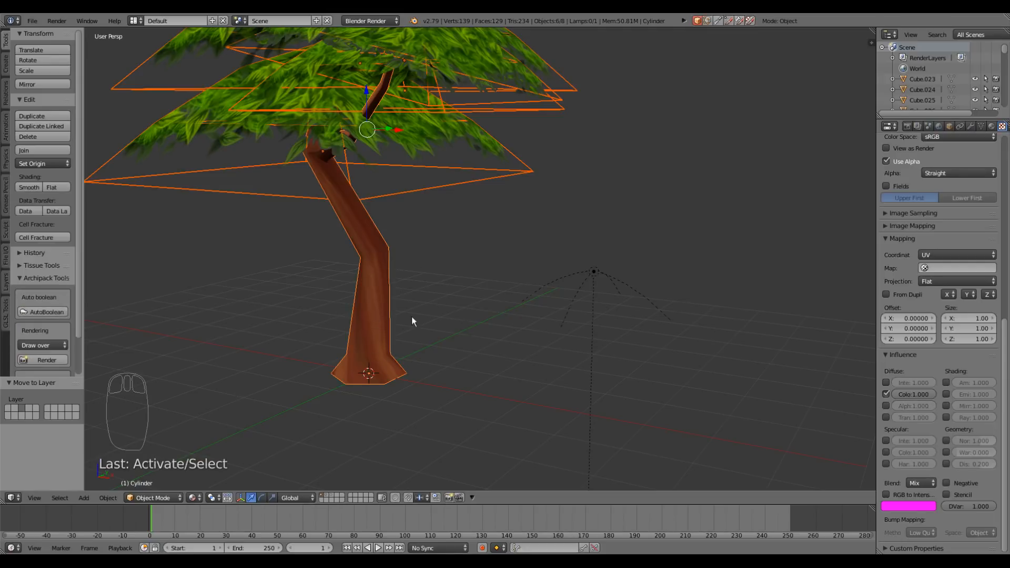
middle_click(392, 298)
middle_click_drag(443, 85, 376, 335)
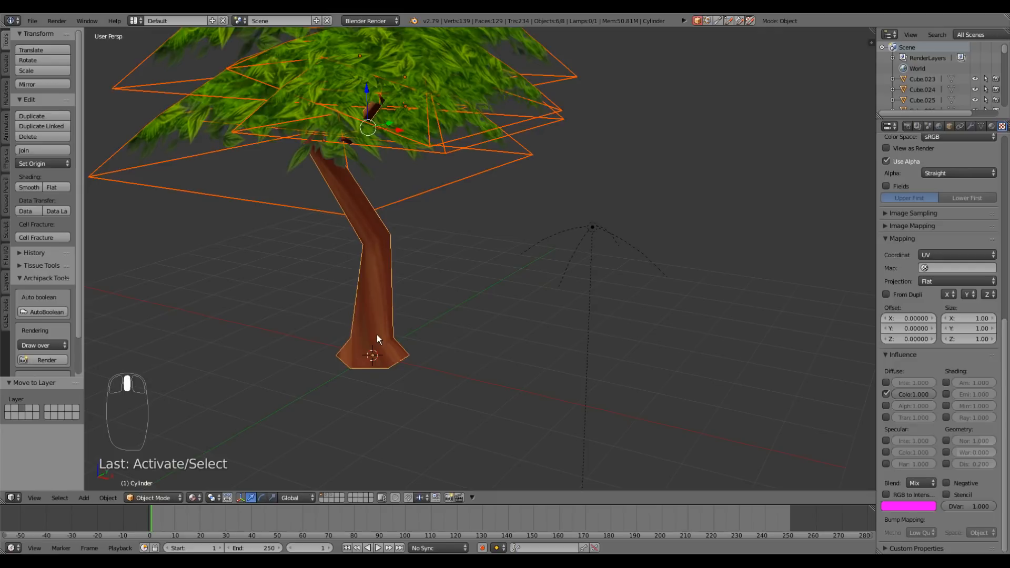
key("ctrl+j")
scroll(377, 334, "down", 5)
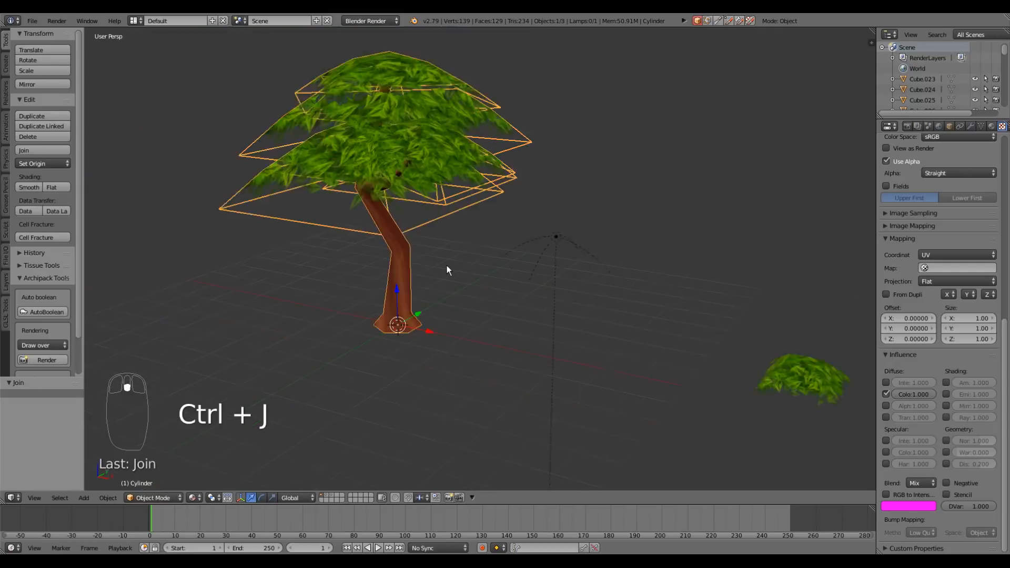
middle_click_drag(447, 269, 392, 285)
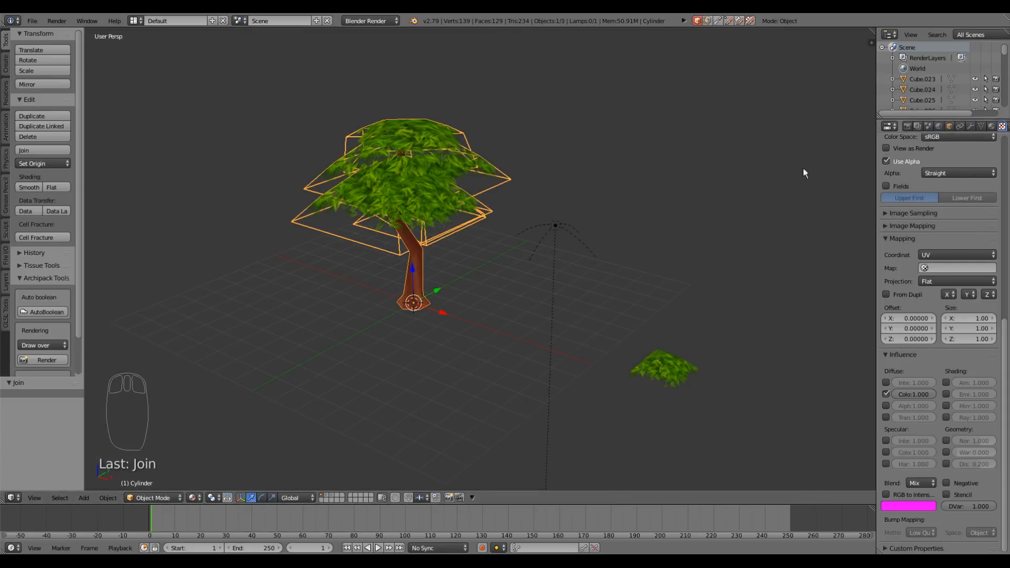
Rename the joined tree object to "tree"
left_click(950, 127)
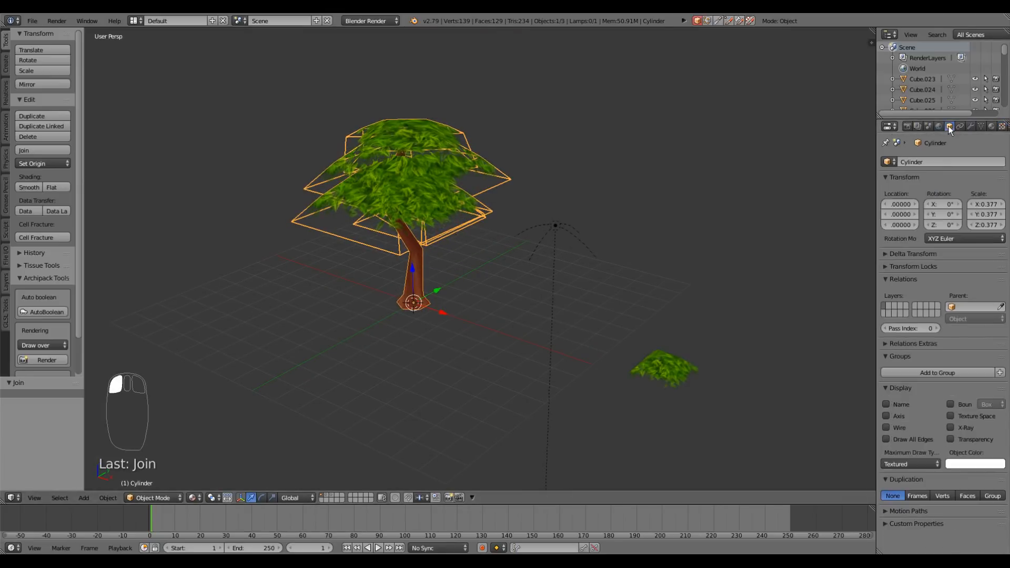
left_click(932, 160)
key("BackSpace")
type("tree")
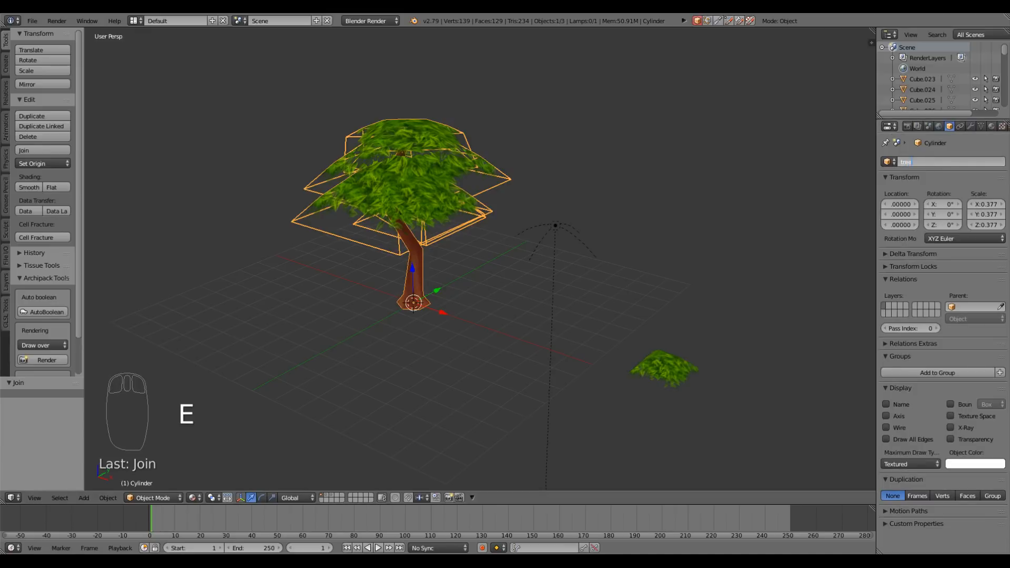
key("Return")
Bring the separate leaf plane closer to the tree along X, and move it -0.863 along Y and -0.502 along Z
middle_click_drag(414, 289, 476, 294)
right_click(664, 265)
left_click_drag(702, 266, 563, 279)
middle_click_drag(563, 279, 484, 321)
scroll(484, 321, "up", 3)
left_click_drag(548, 245, 519, 260)
mouse_move(519, 260)
middle_mouse_down()
mouse_move(460, 280)
mouse_move(521, 258)
mouse_move(566, 261)
mouse_move(549, 251)
mouse_move(524, 267)
middle_mouse_up()
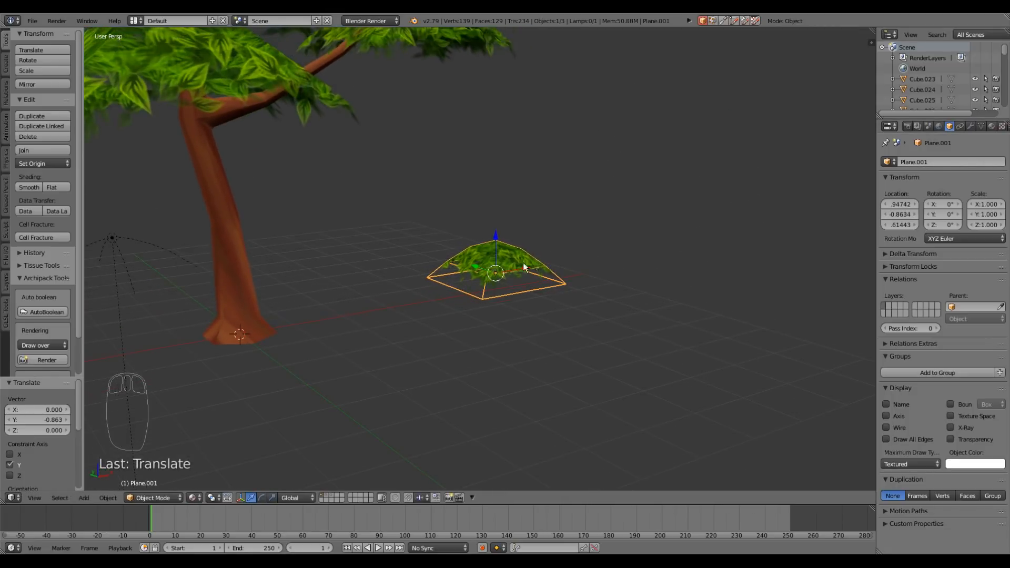
left_click_drag(498, 241, 501, 299)
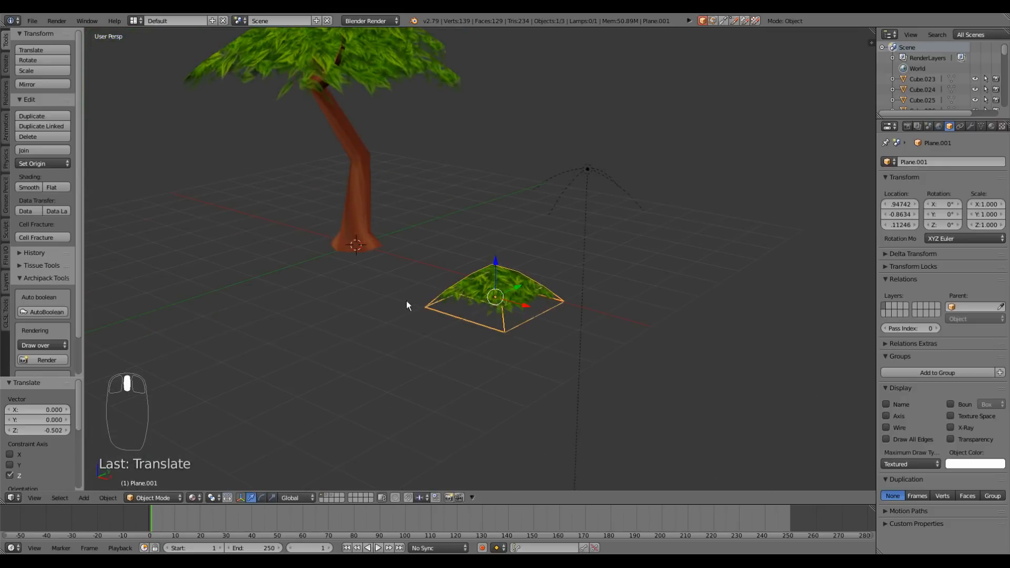